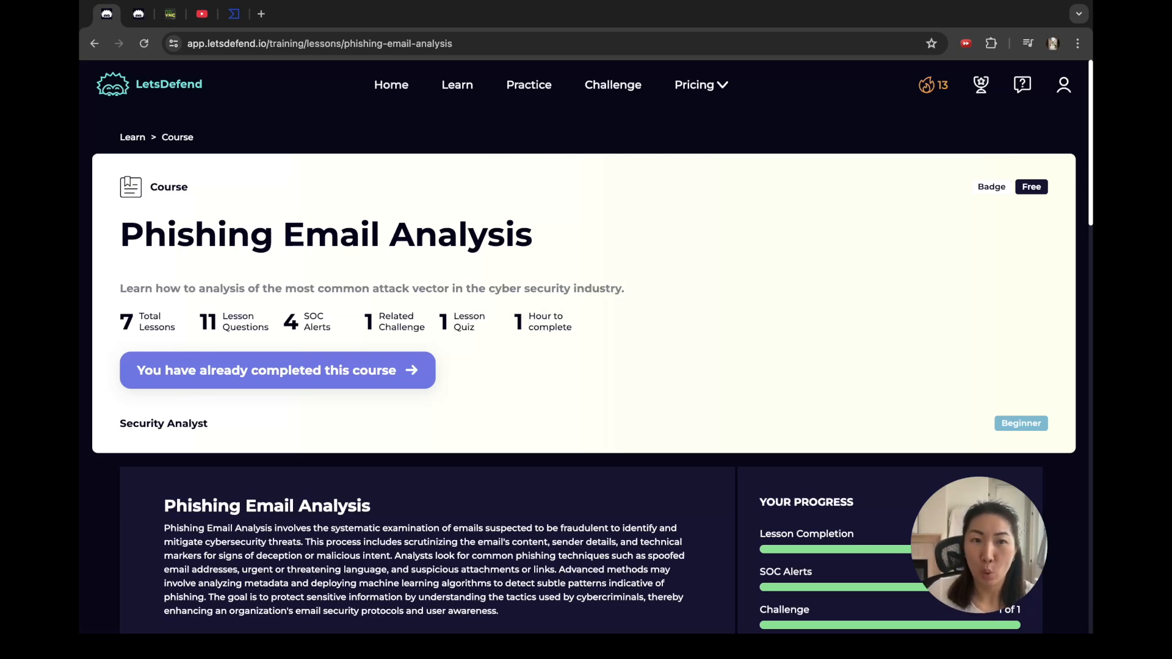
# Step: Review the course's lessons, SOC alerts, quiz and challenge lists, then go to the Phishing Email challenge
pyautogui.scroll(-10, 584, 379)
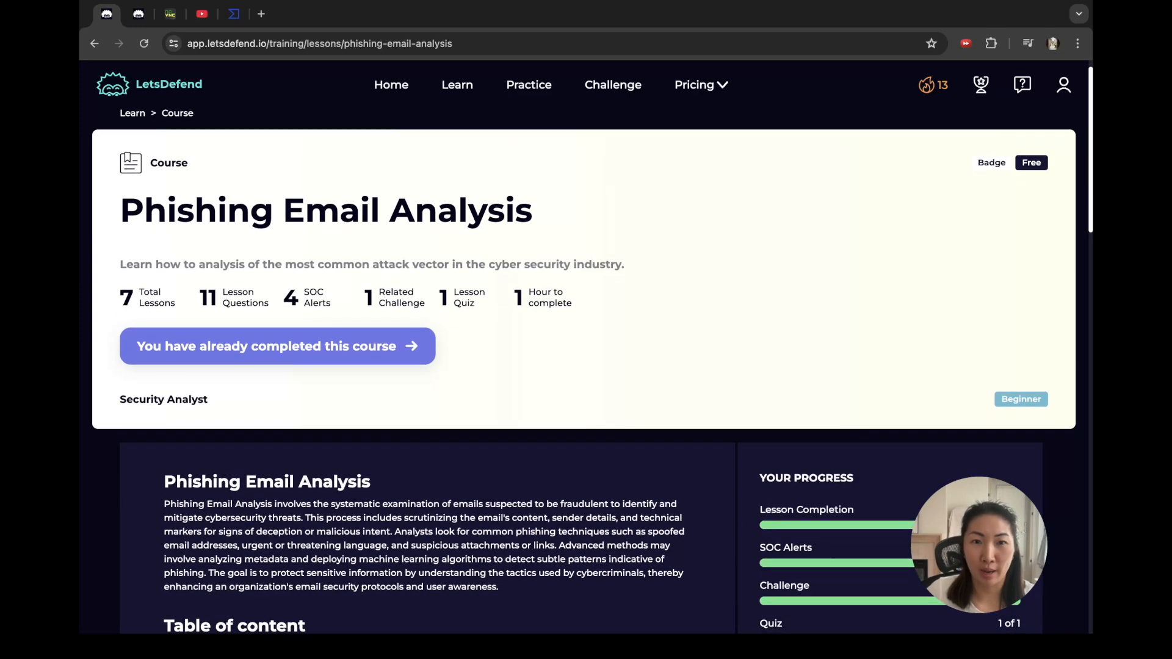
pyautogui.scroll(3, 584, 378)
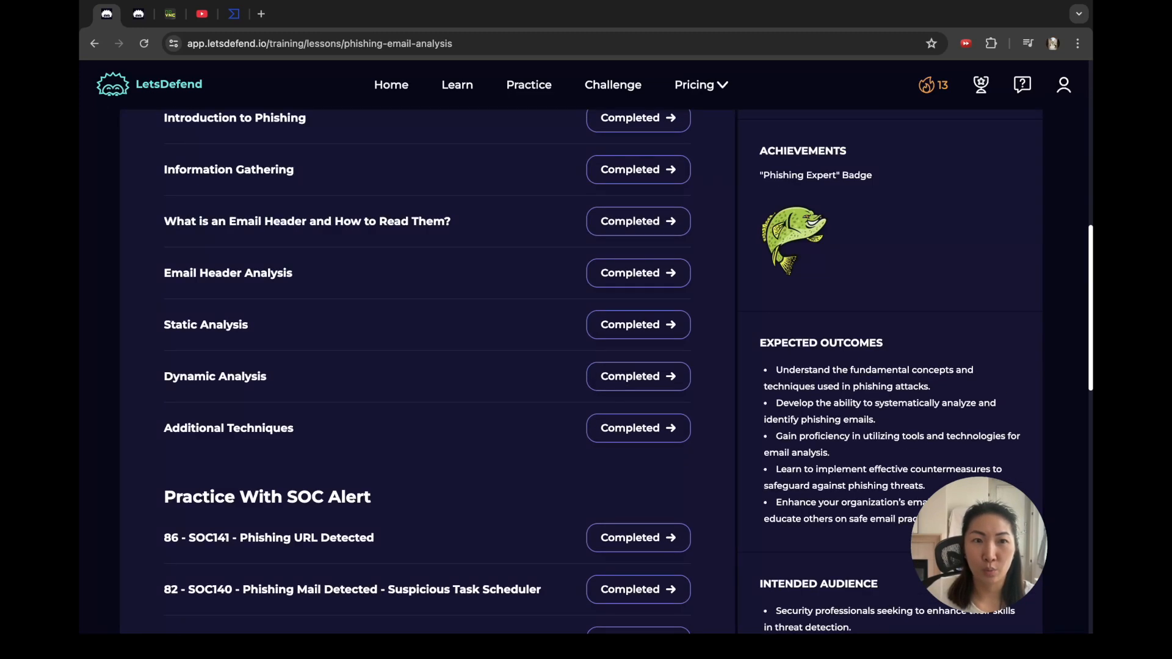
pyautogui.scroll(3, 585, 379)
pyautogui.scroll(-1, 584, 371)
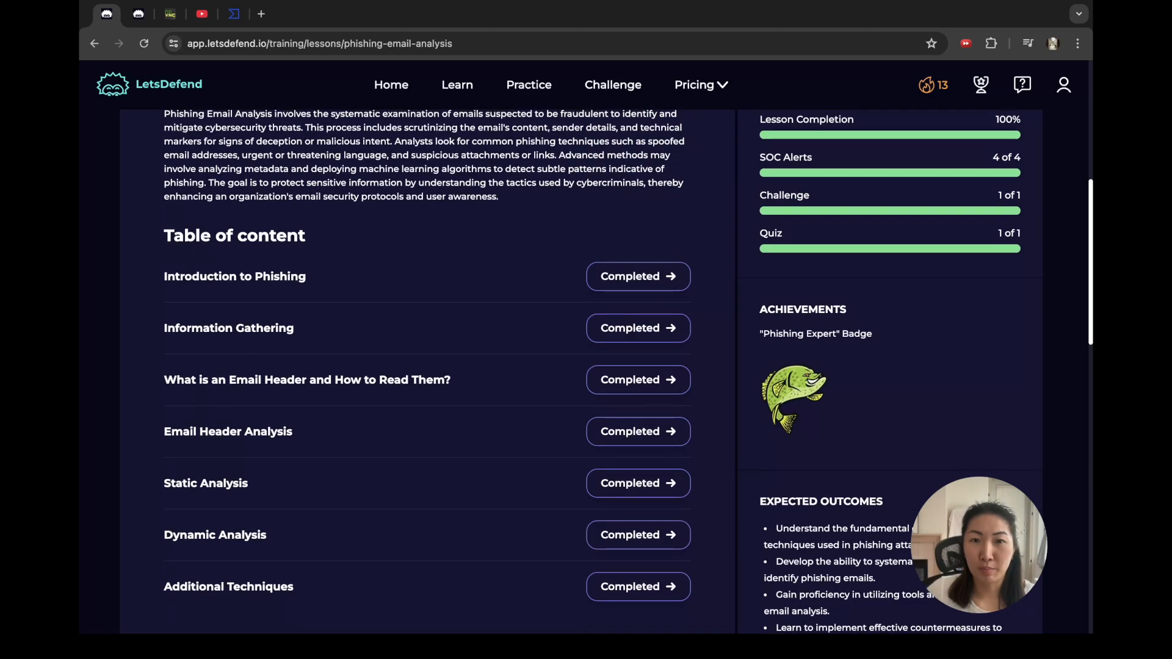
pyautogui.scroll(-6, 584, 372)
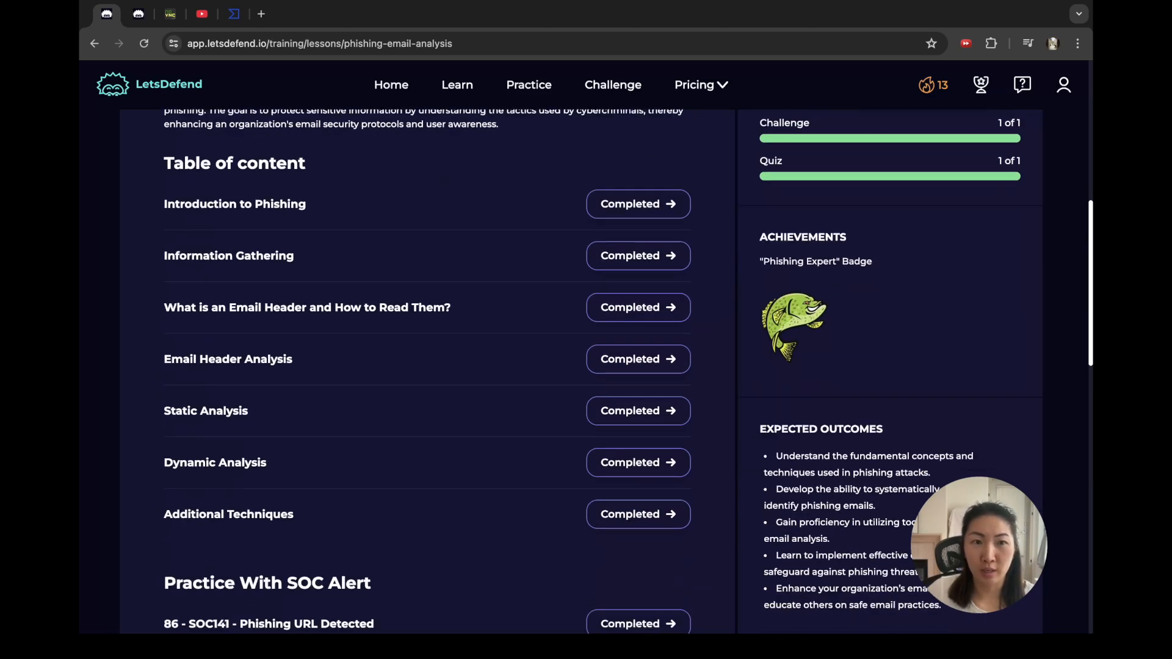
pyautogui.scroll(-3, 584, 372)
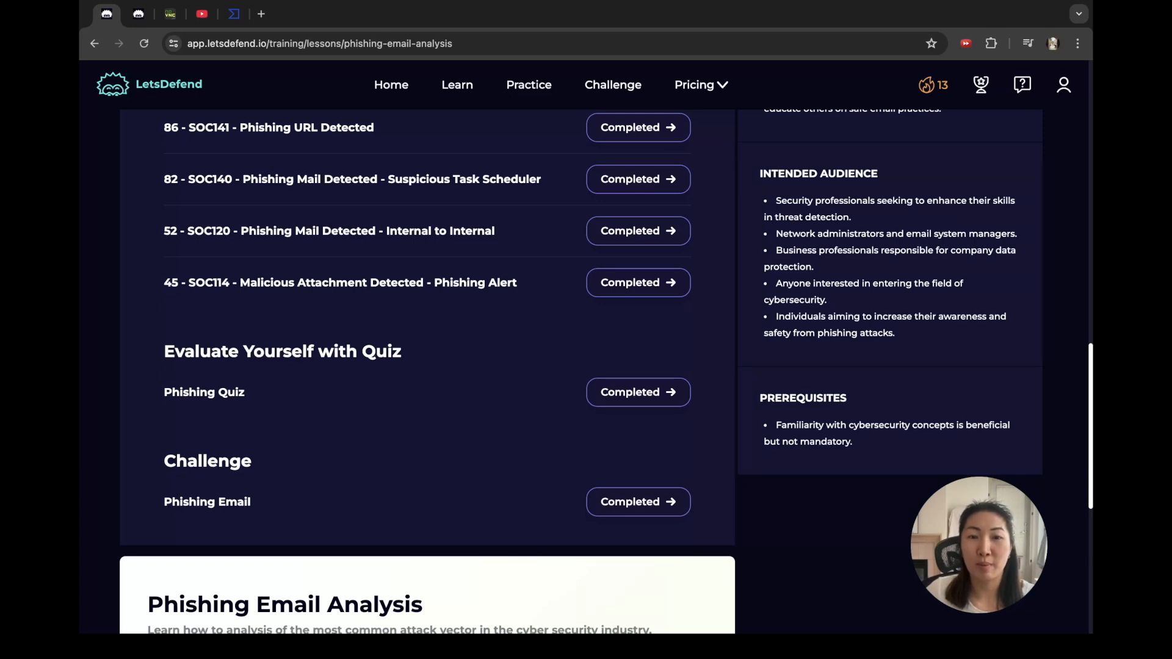
pyautogui.click(139, 13)
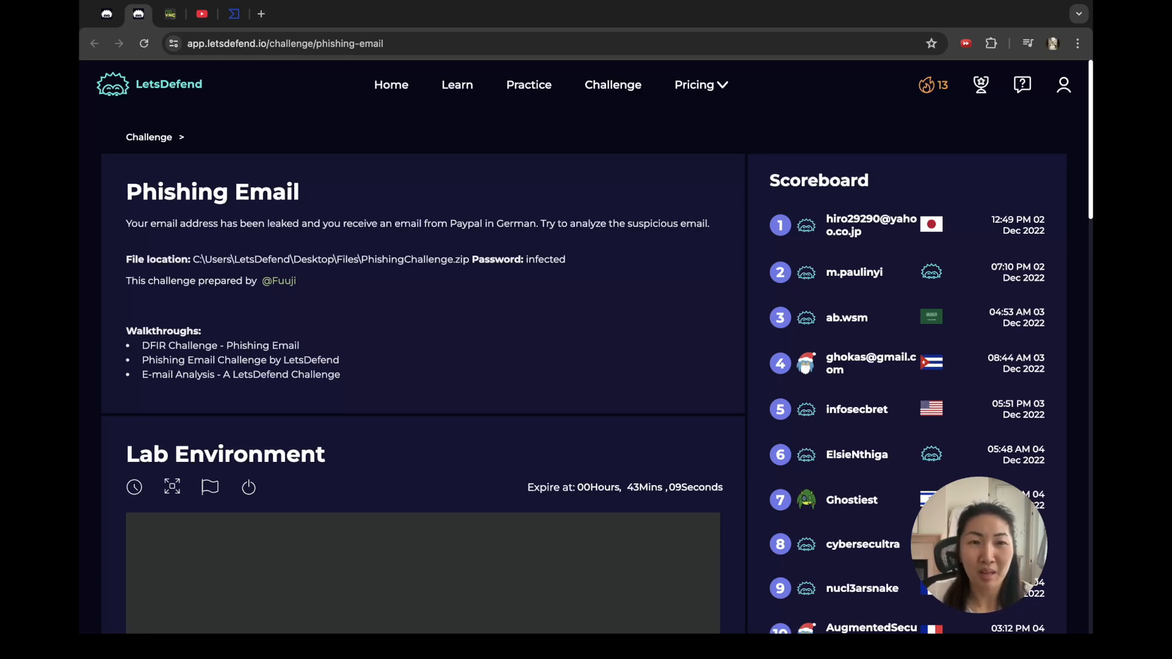
# Step: Read the Phishing Email challenge description and scroll down to its Lab Environment panel
pyautogui.scroll(-4, 423, 427)
pyautogui.scroll(4, 423, 427)
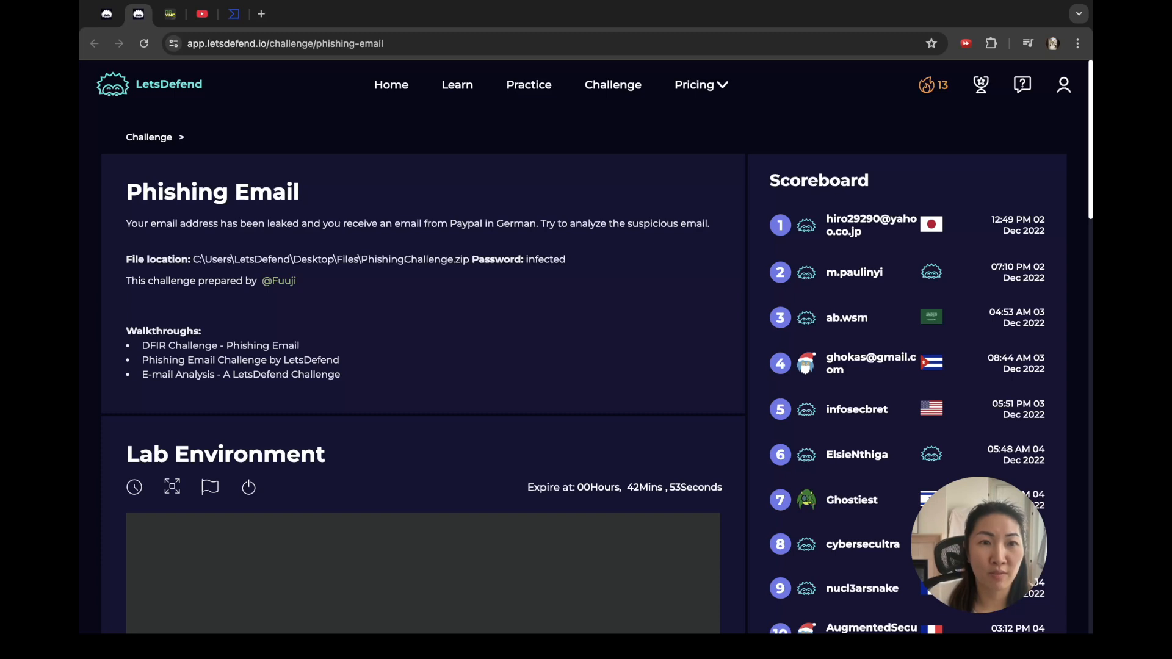
pyautogui.scroll(-1, 422, 366)
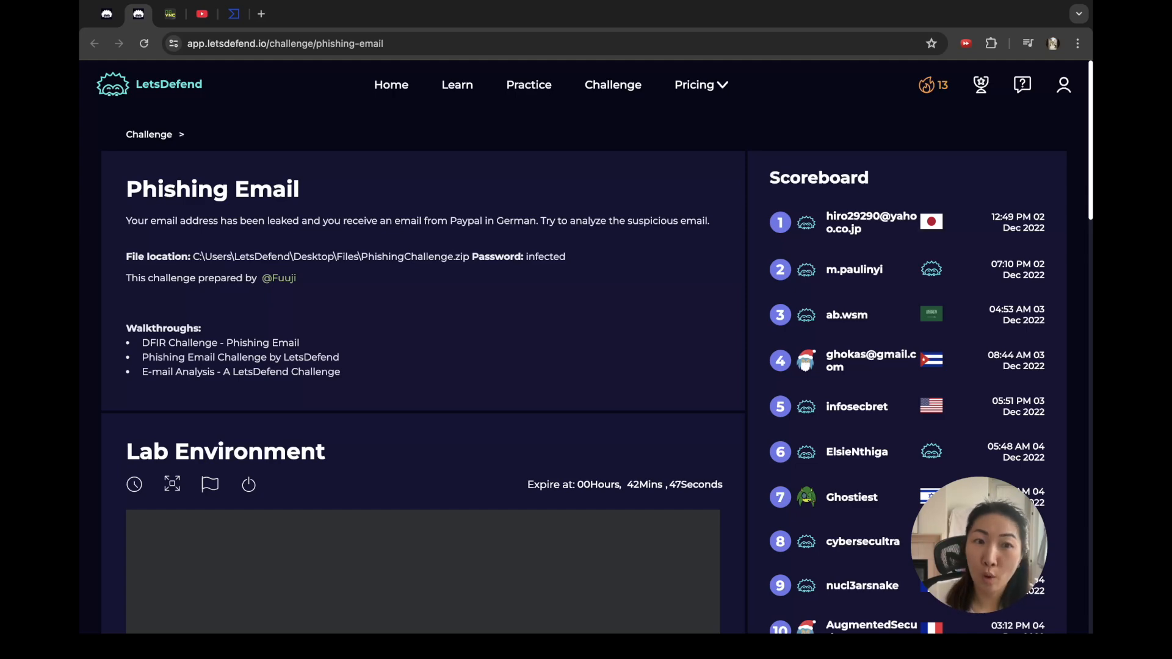
pyautogui.scroll(-5, 586, 360)
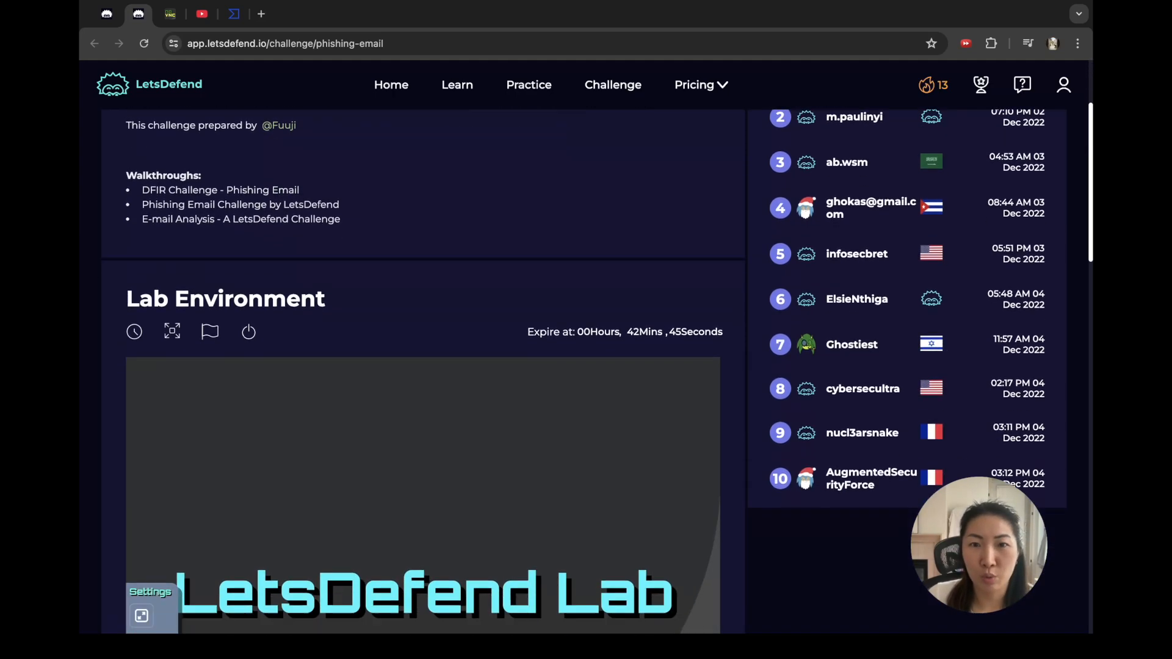
pyautogui.scroll(-10, 423, 366)
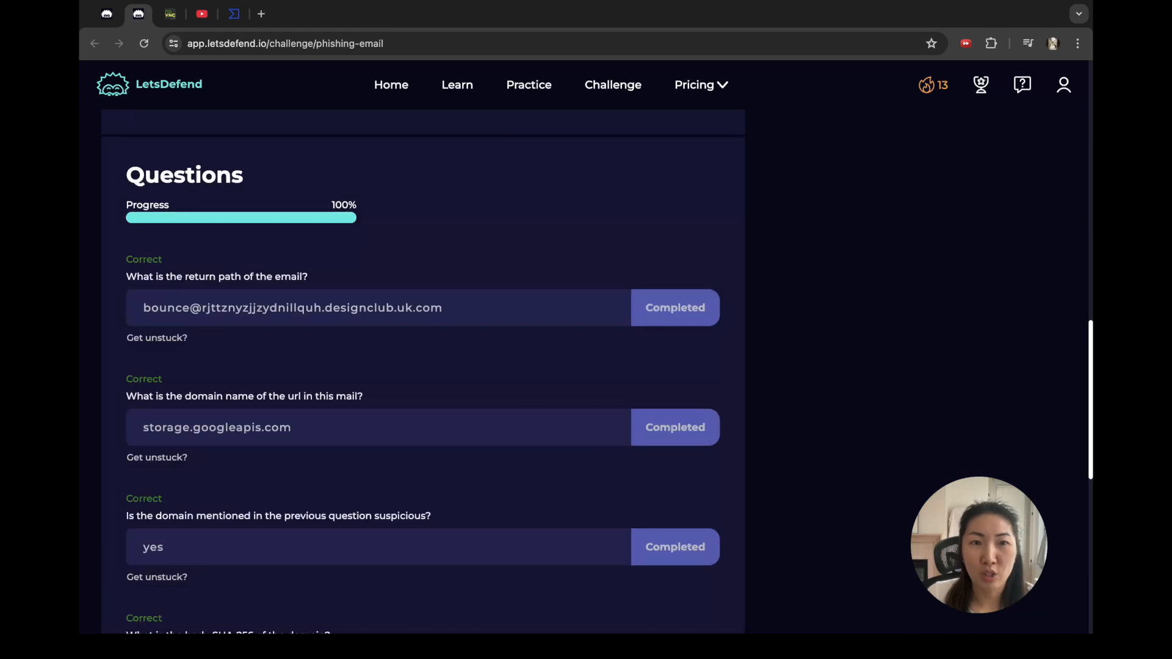
# Step: Look over the answered challenge questions and switch to the noVNC lab desktop
pyautogui.scroll(-2, 423, 366)
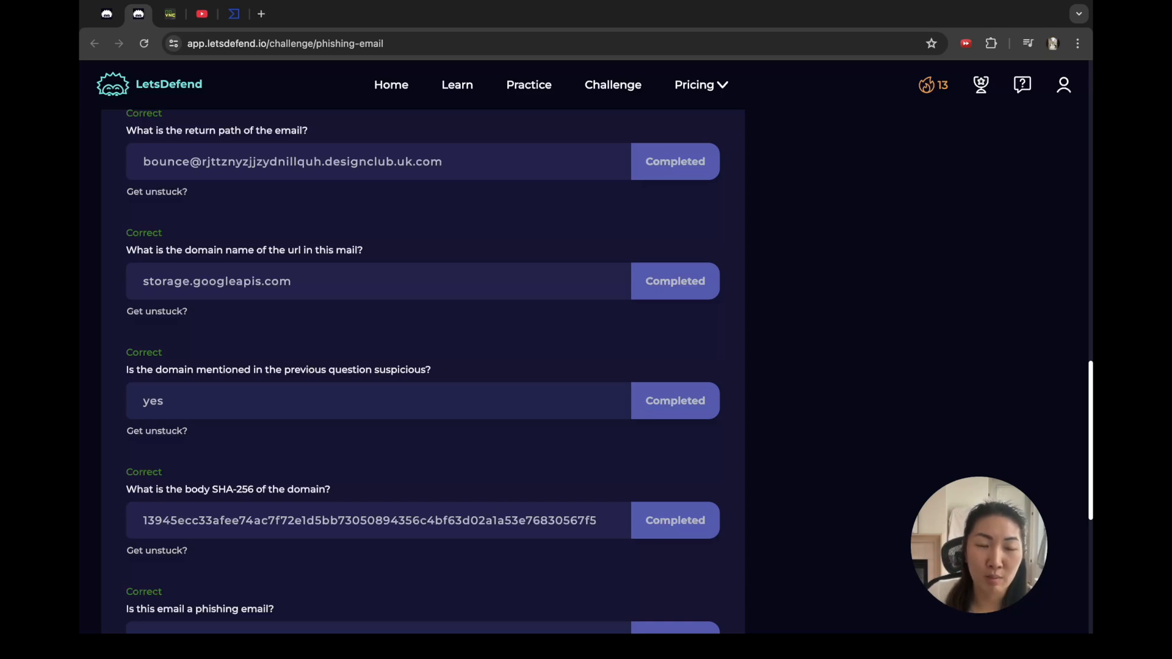
pyautogui.click(170, 14)
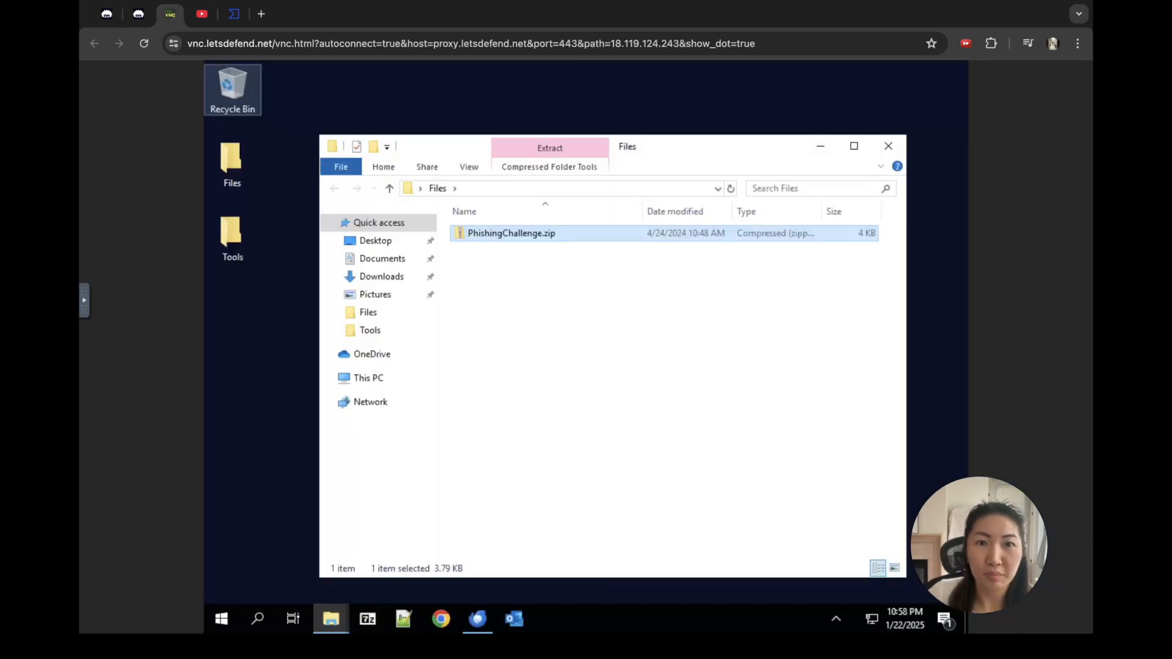
# Step: Open PhishingChallenge.zip and launch the paypal.eml message from it in Thunderbird
pyautogui.click(549, 305)
pyautogui.doubleClick(511, 233)
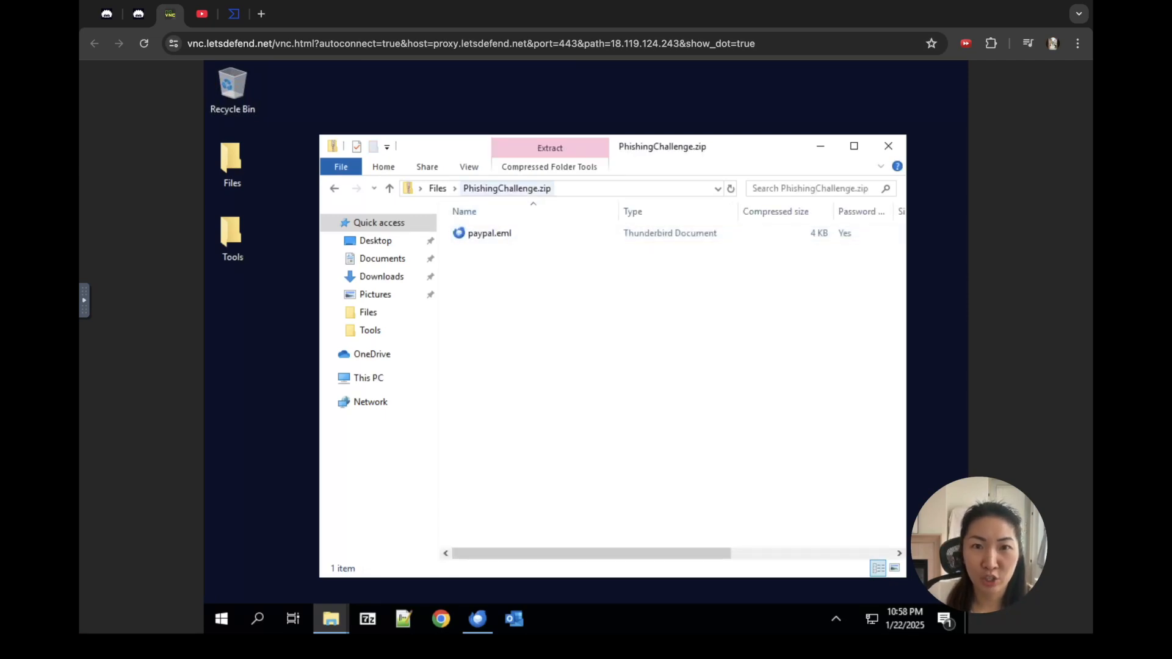
pyautogui.doubleClick(490, 233)
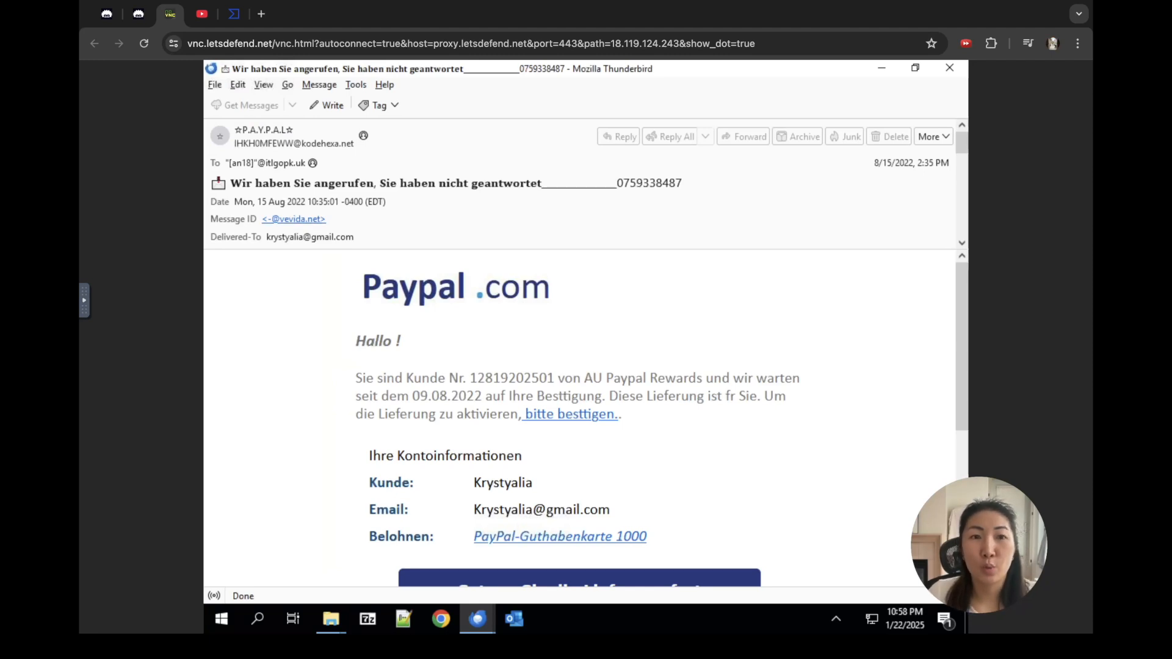
# Step: Set Thunderbird's header display to View > Headers > All so every header field shows
pyautogui.scroll(-4, 579, 418)
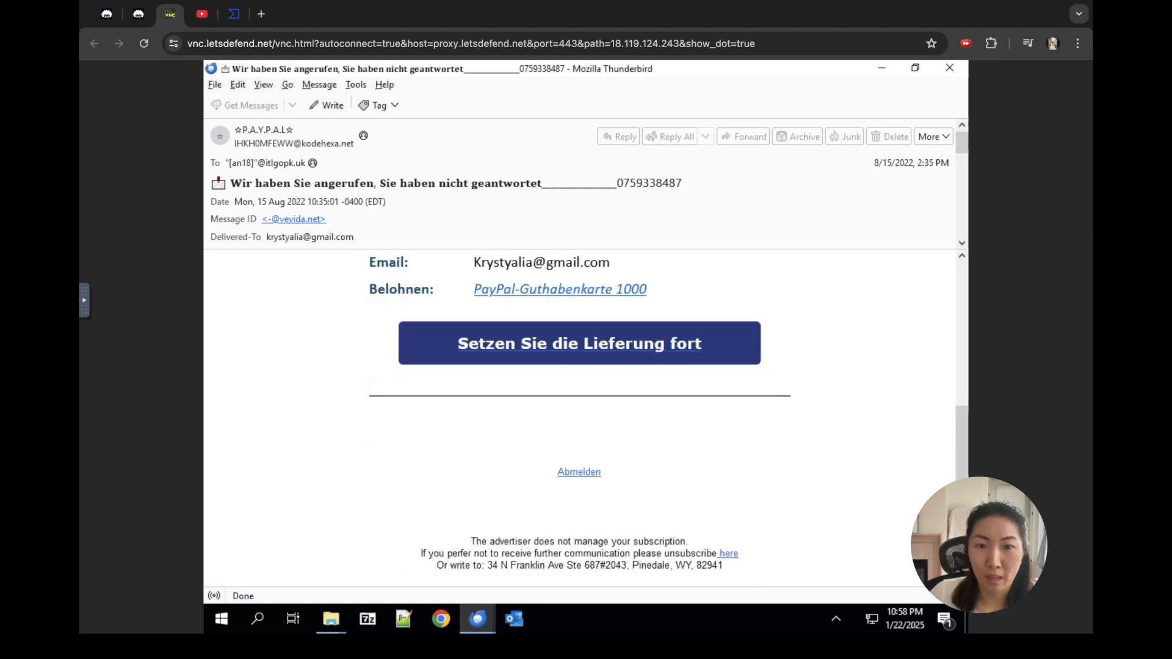
pyautogui.scroll(4, 579, 418)
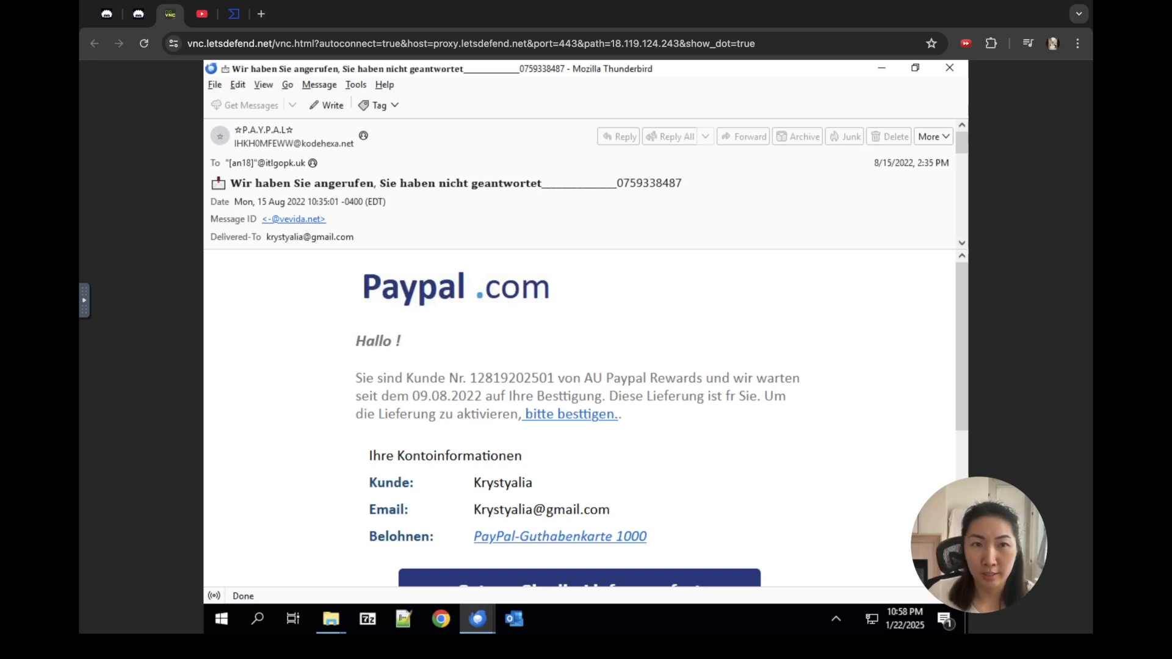
pyautogui.click(263, 85)
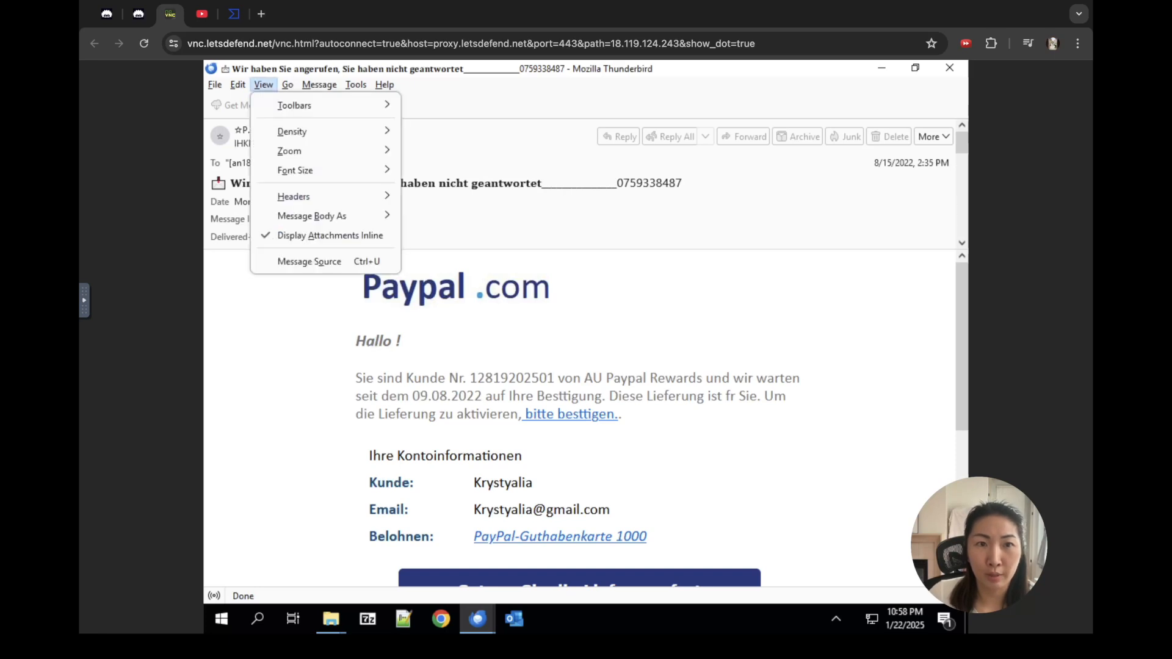
pyautogui.moveTo(317, 196)
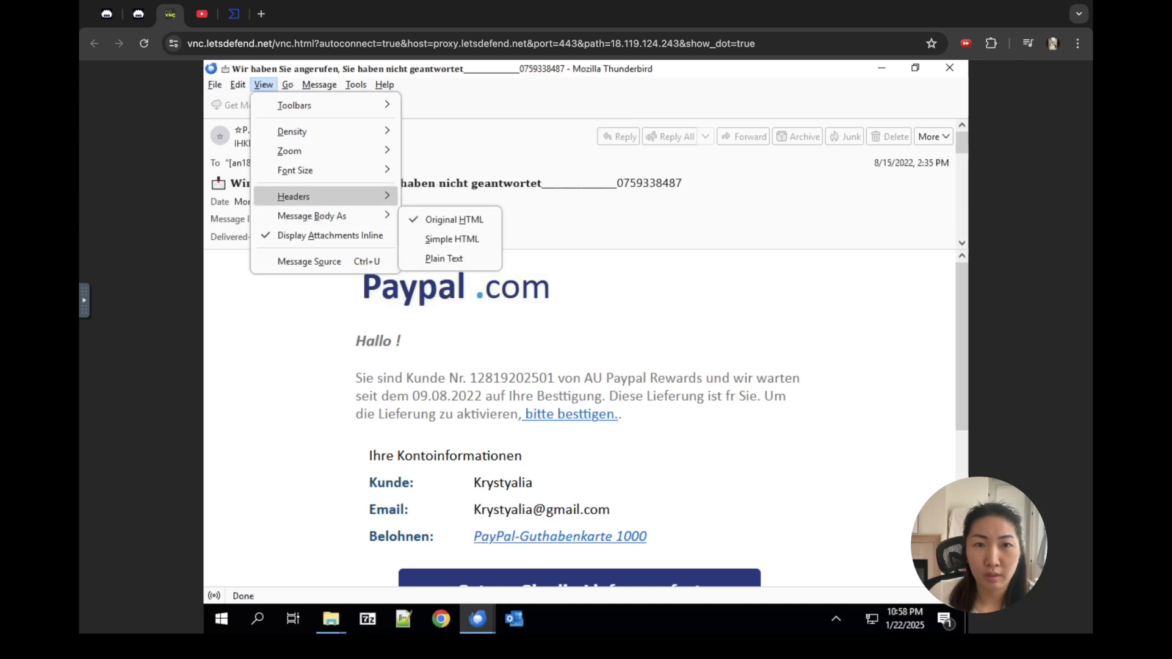
pyautogui.click(431, 200)
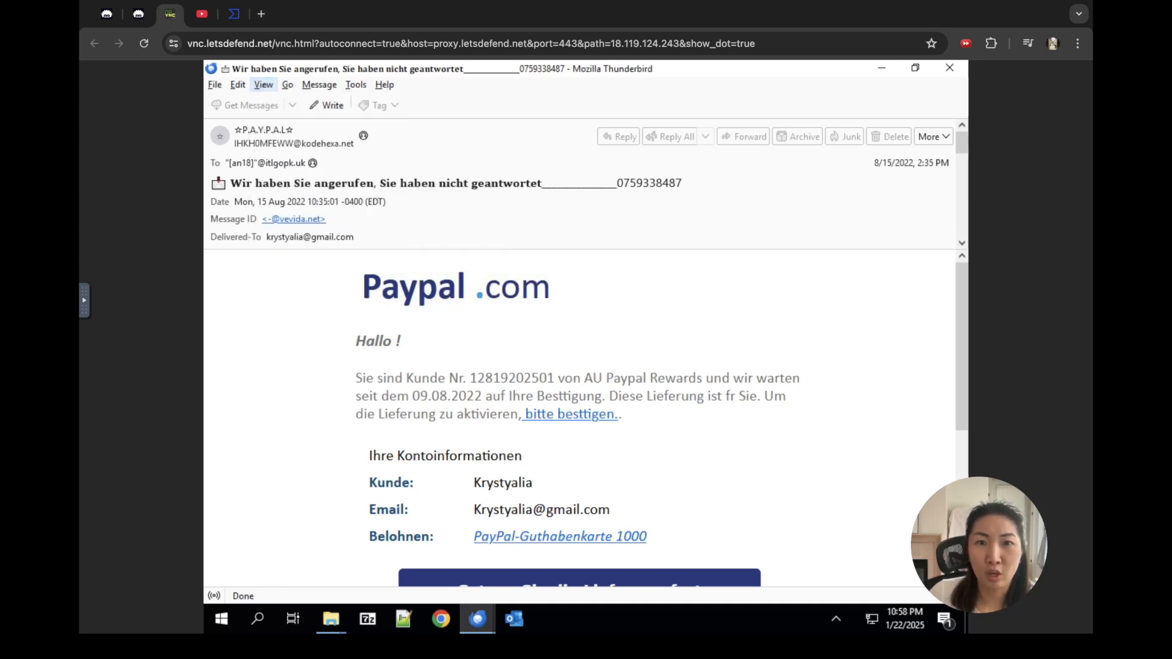
pyautogui.scroll(-10, 583, 183)
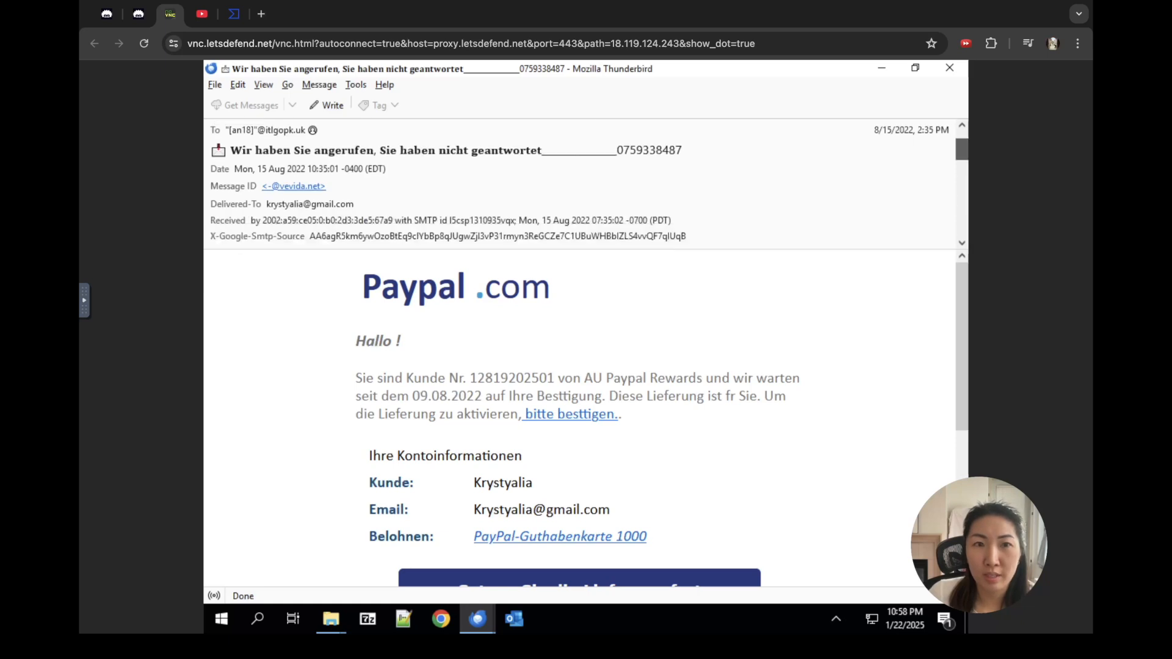
pyautogui.scroll(10, 582, 183)
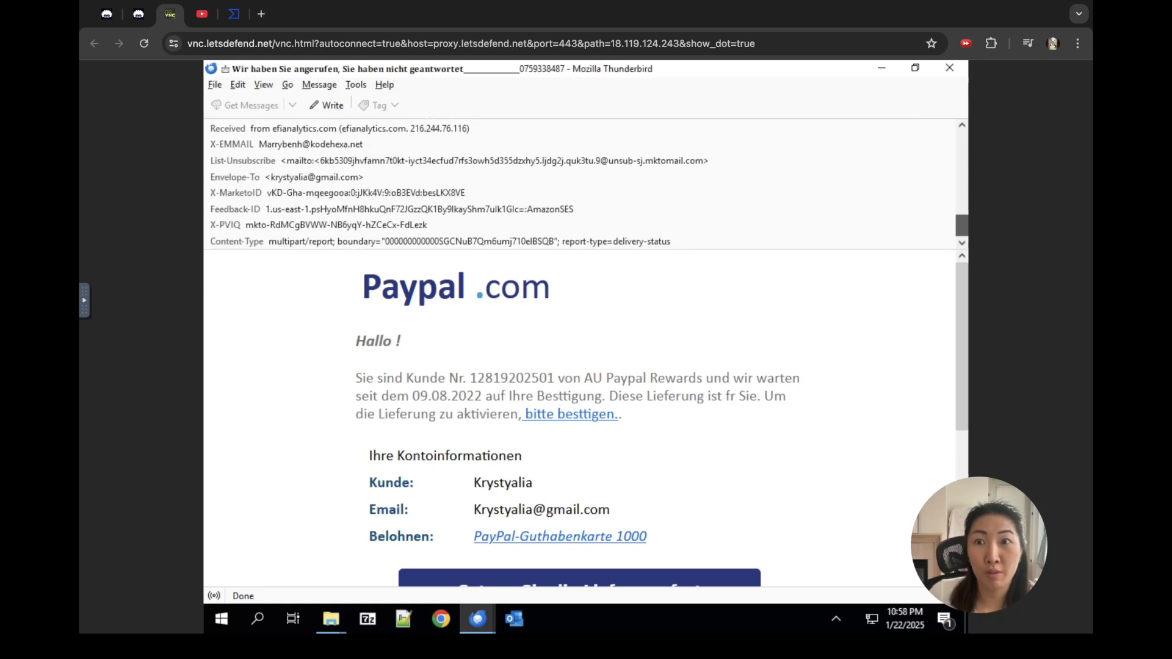
pyautogui.click(932, 136)
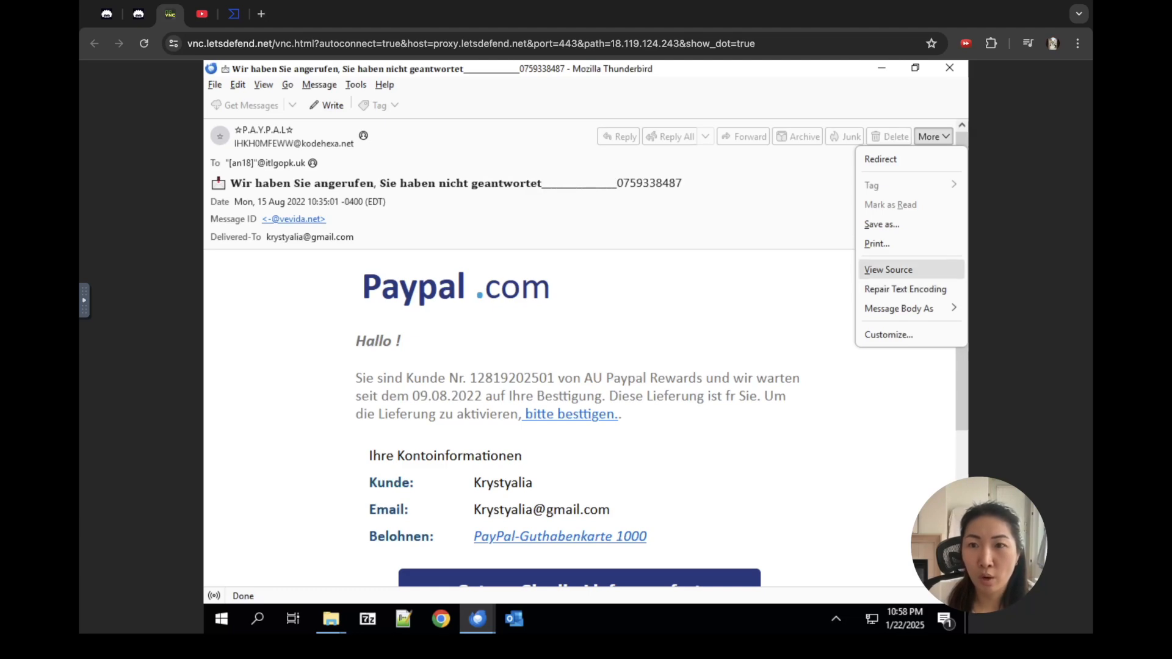
# Step: Show the message's raw source in a maximized window and scan its Received, ARC and SPF headers
pyautogui.click(888, 269)
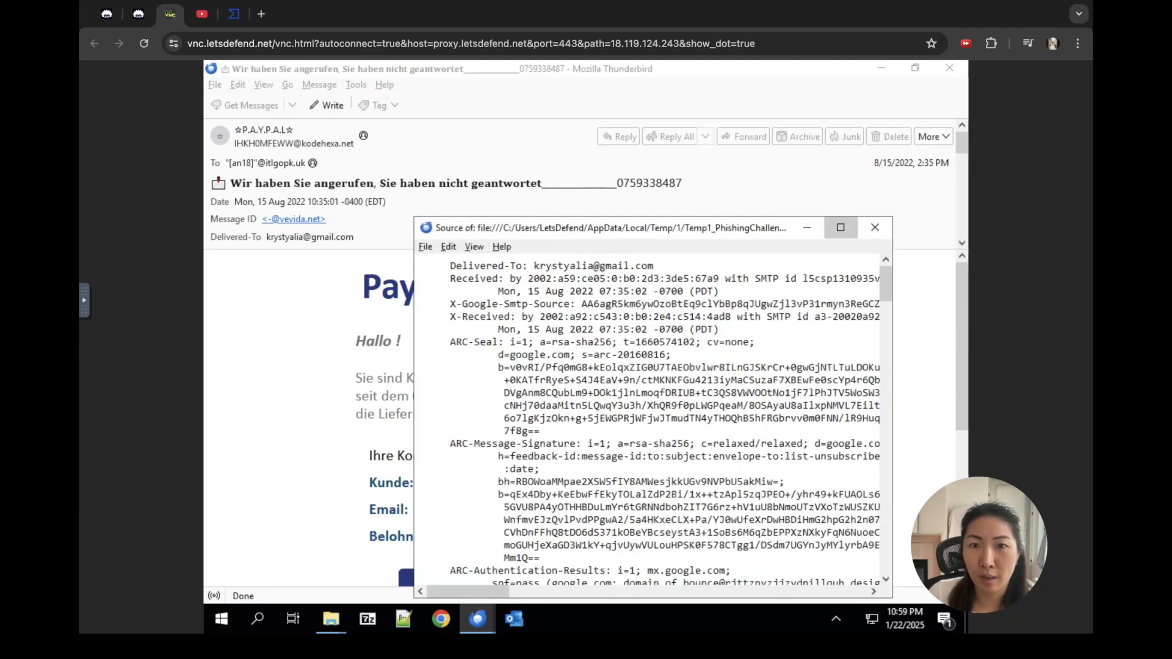
pyautogui.click(840, 227)
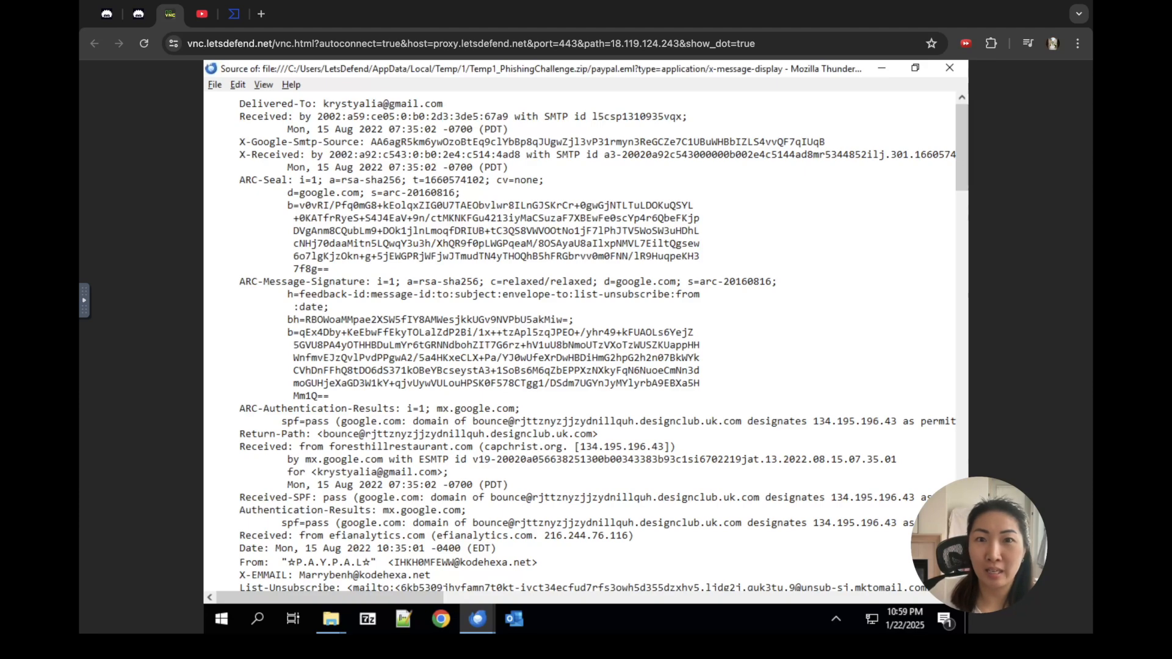
pyautogui.scroll(-12, 580, 342)
pyautogui.scroll(-20, 580, 342)
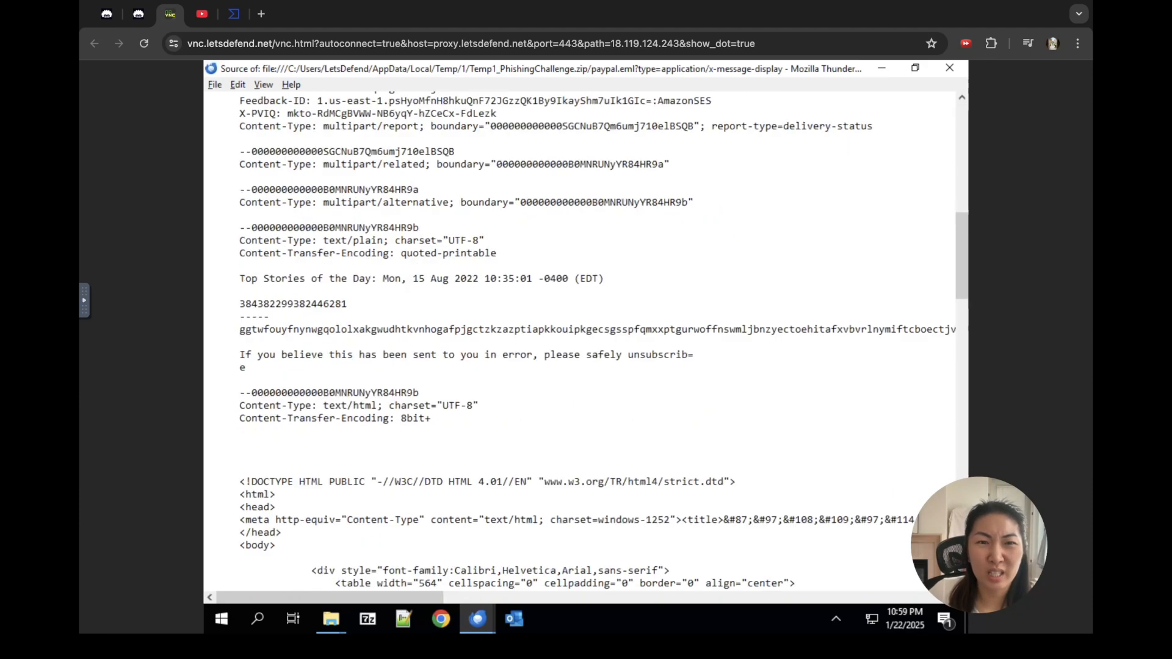
pyautogui.scroll(-3, 580, 341)
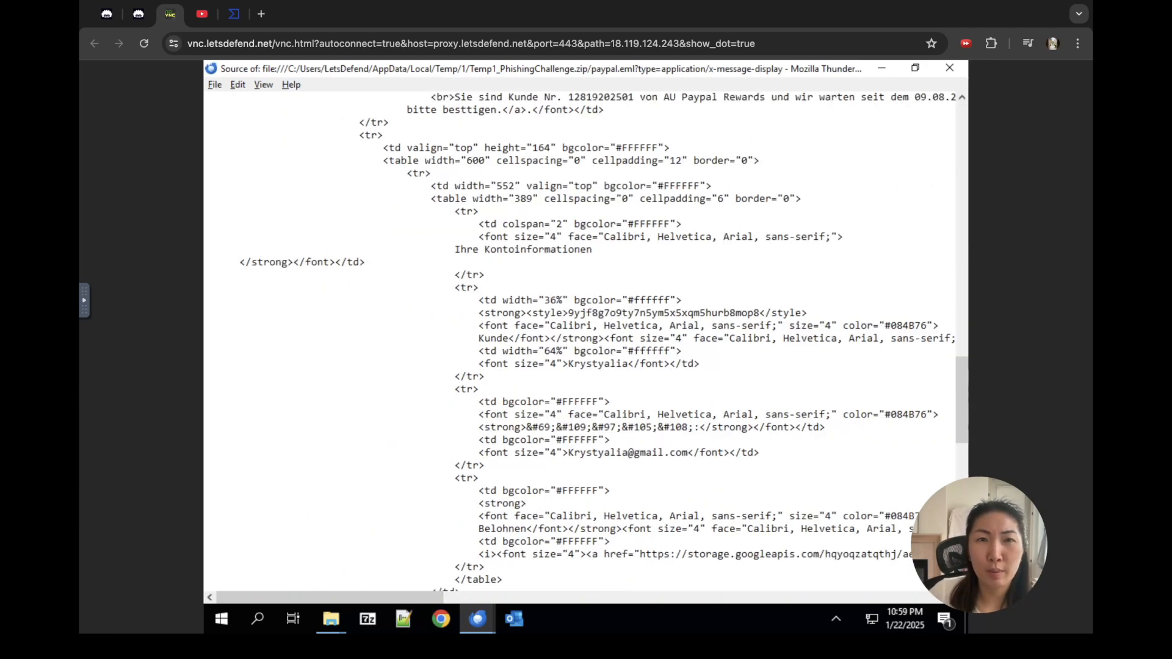
pyautogui.scroll(-15, 580, 341)
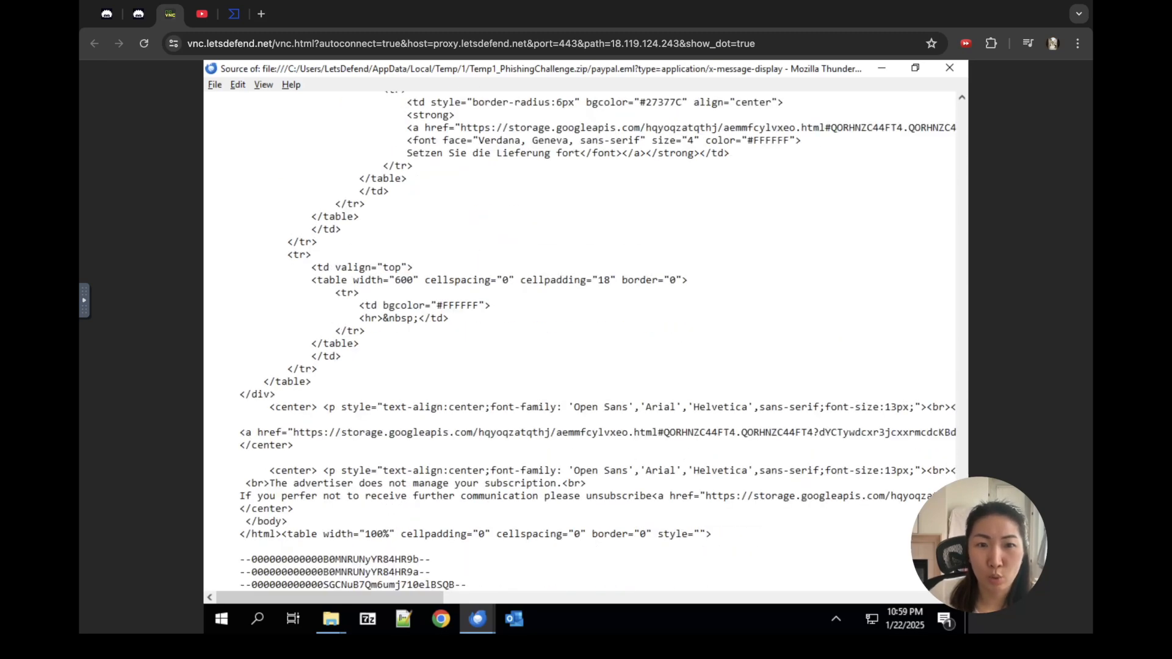
pyautogui.scroll(20, 579, 341)
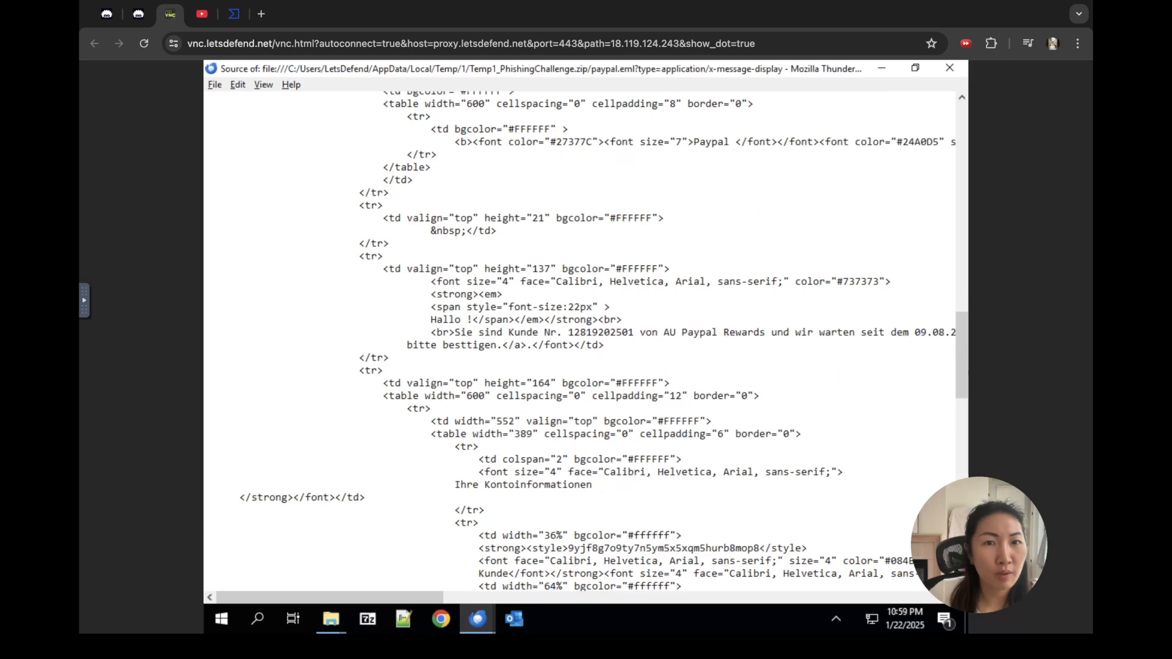
pyautogui.scroll(20, 580, 342)
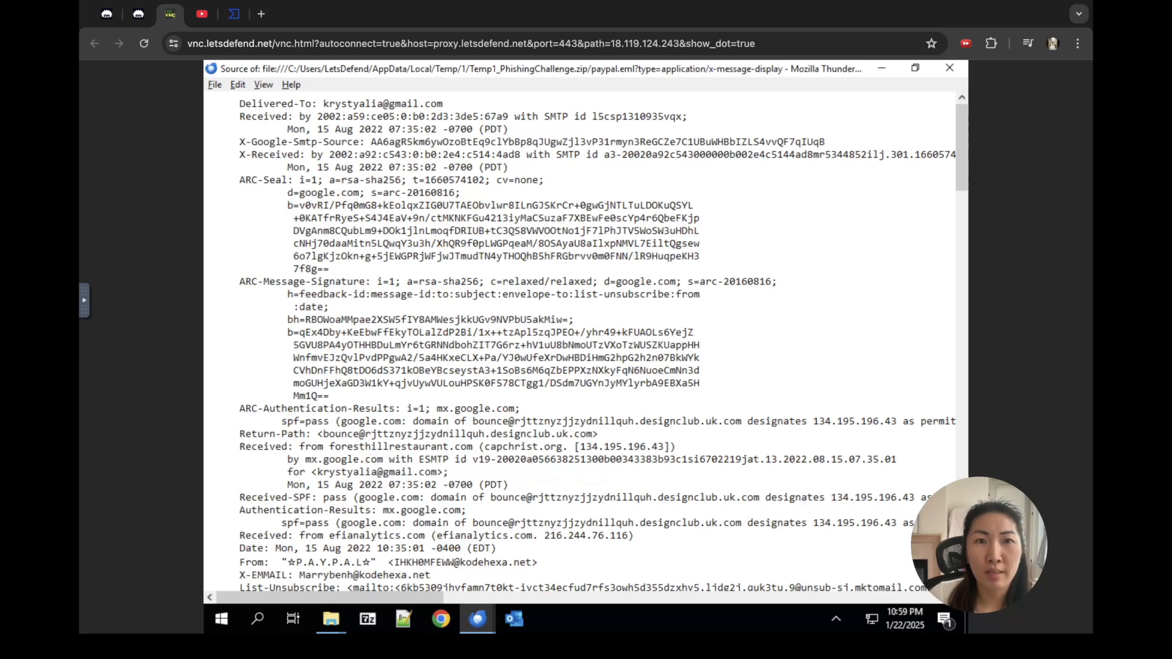
pyautogui.click(138, 14)
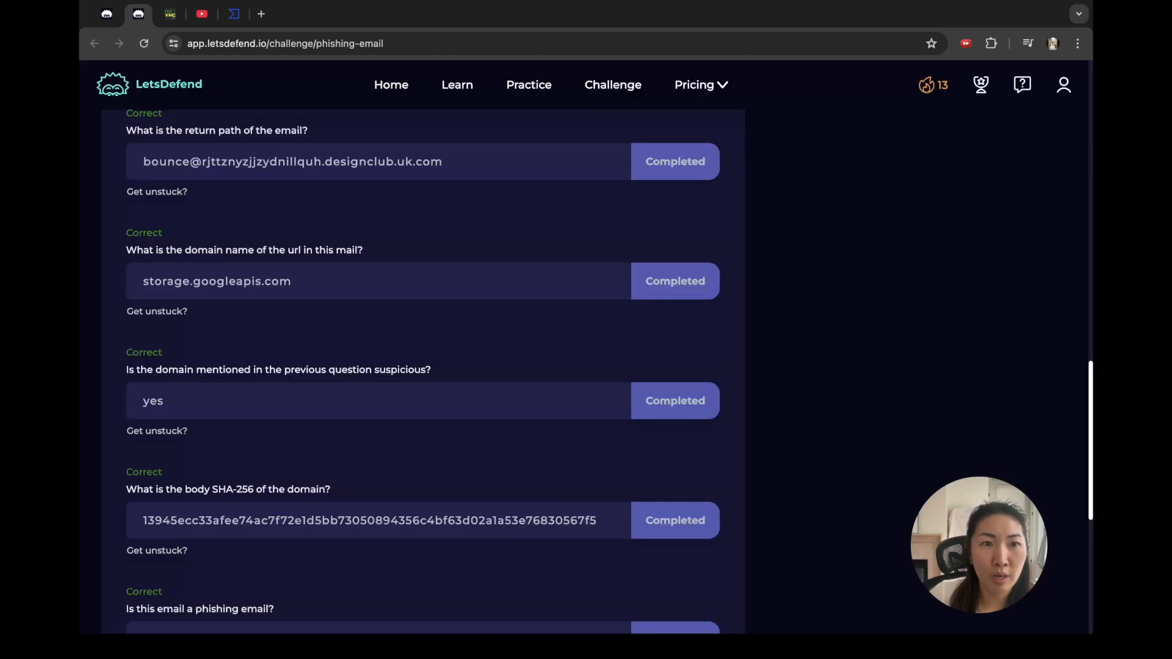
pyautogui.click(169, 13)
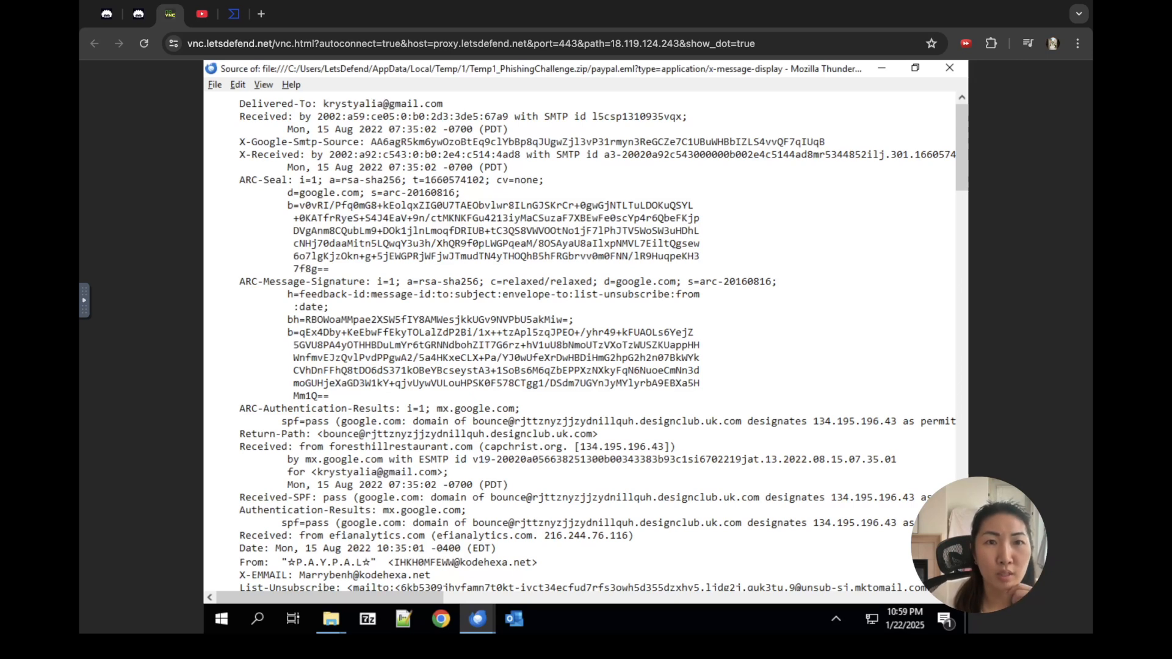
pyautogui.moveTo(319, 103); pyautogui.dragTo(444, 104)
pyautogui.click(444, 105)
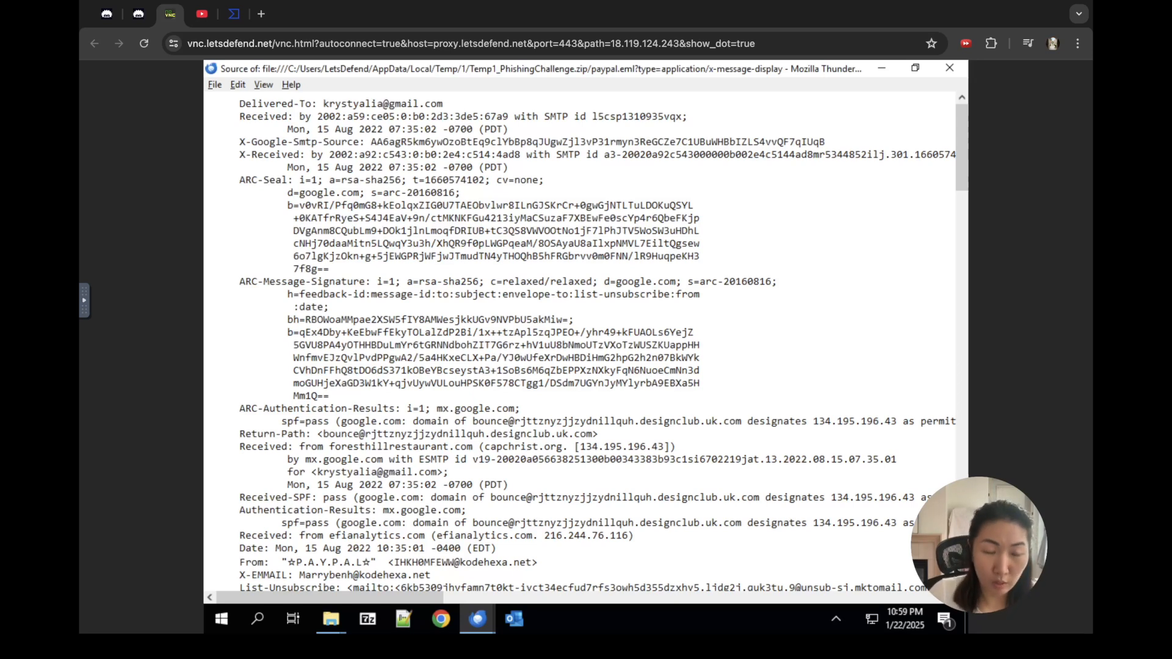
# Step: Search the source for '@' and step through the first matches, including the spf=pass and Return-Path lines
pyautogui.hotkey('ctrl', 'f')
pyautogui.write('@')
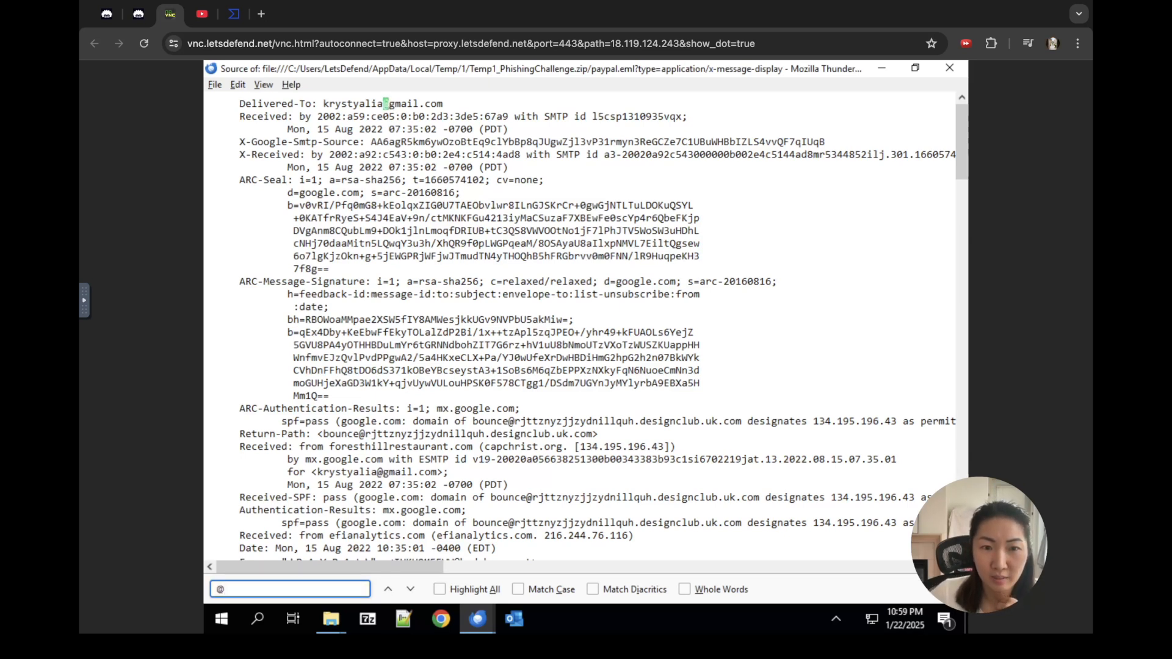
pyautogui.click(410, 589)
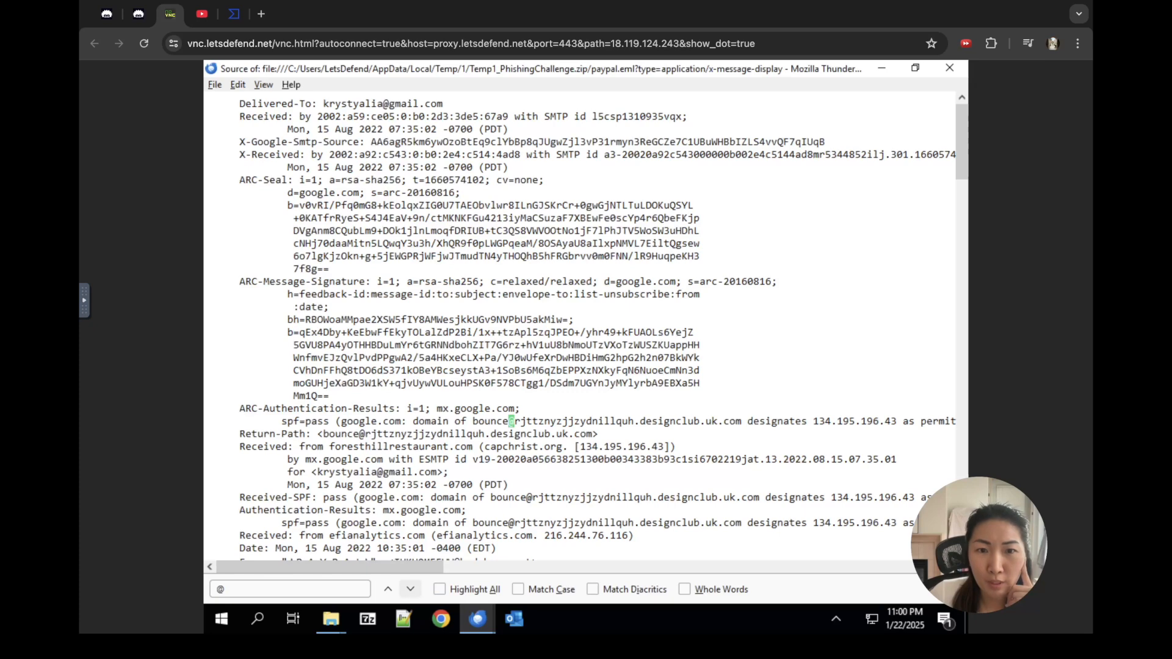
pyautogui.click(410, 589)
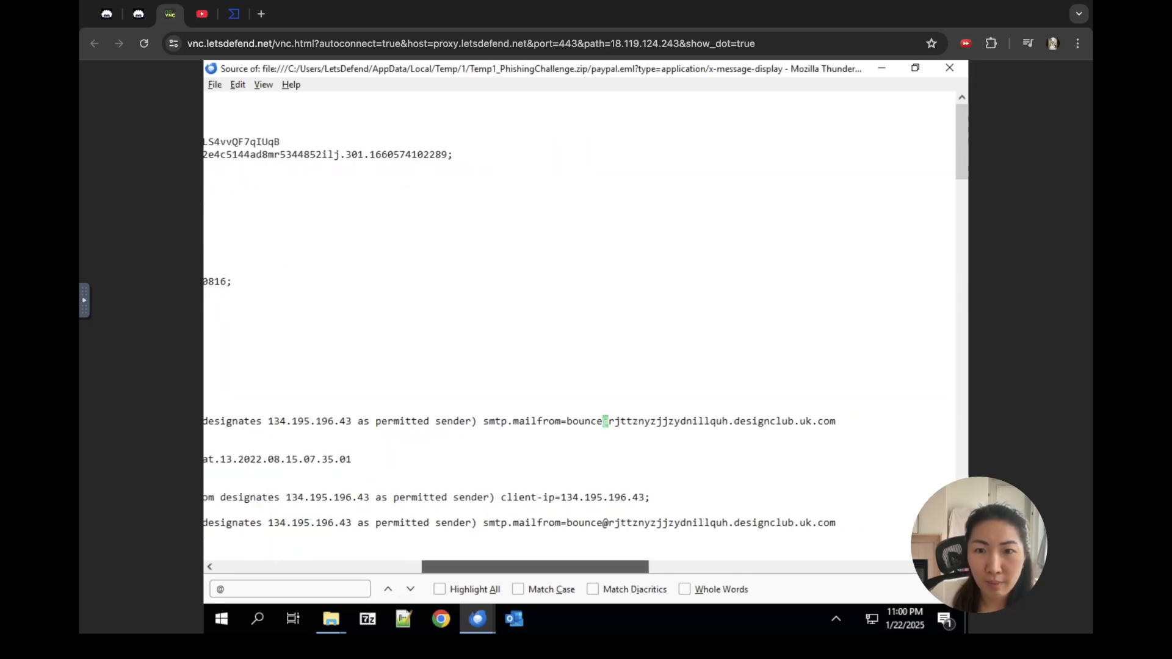
pyautogui.click(411, 589)
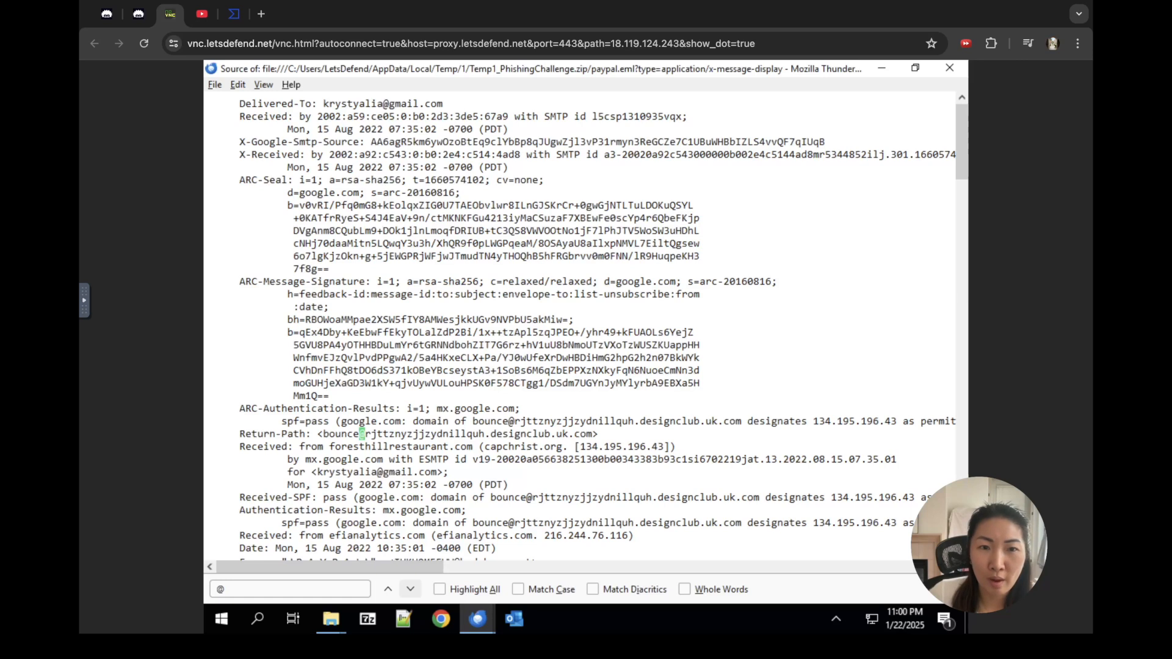
pyautogui.click(410, 589)
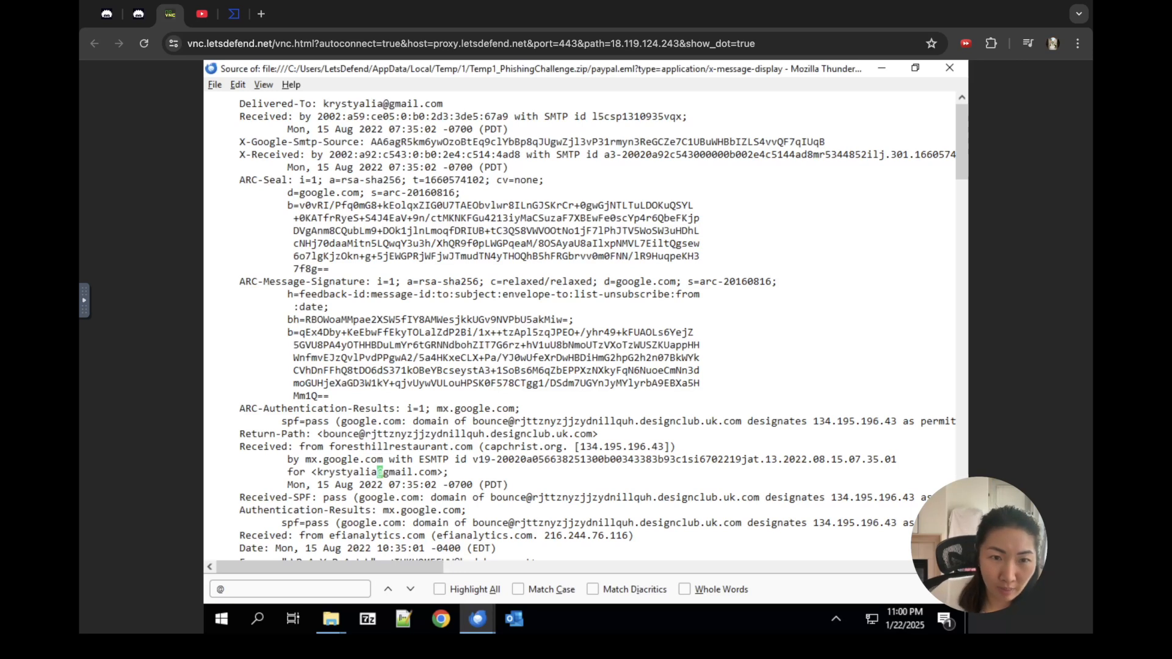
# Step: Select the recipient, Received-SPF bounce and smtp.mailfrom addresses, advancing to the From line
pyautogui.moveTo(431, 472); pyautogui.dragTo(329, 472)
pyautogui.click(431, 472)
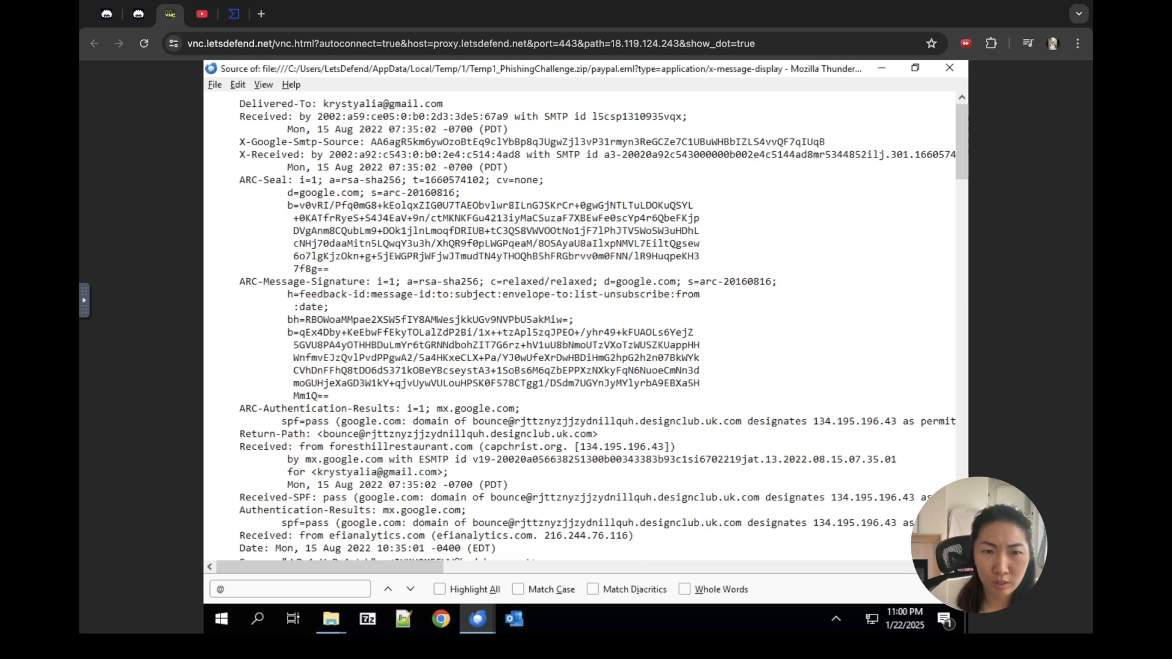
pyautogui.click(410, 589)
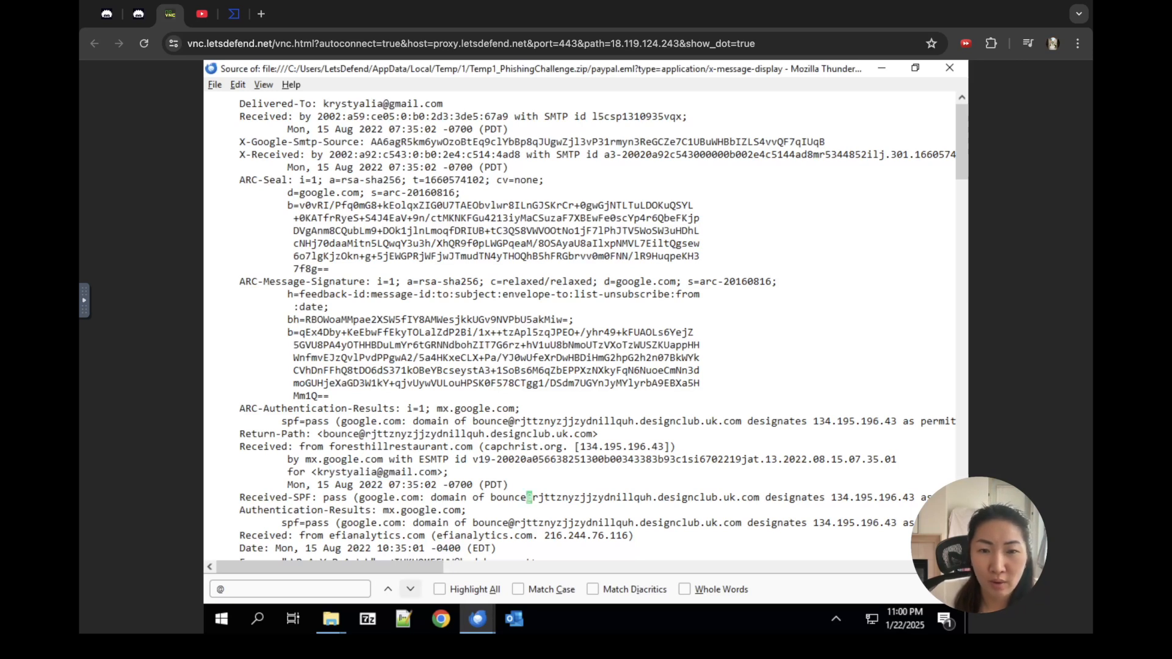
pyautogui.moveTo(490, 498); pyautogui.dragTo(783, 497)
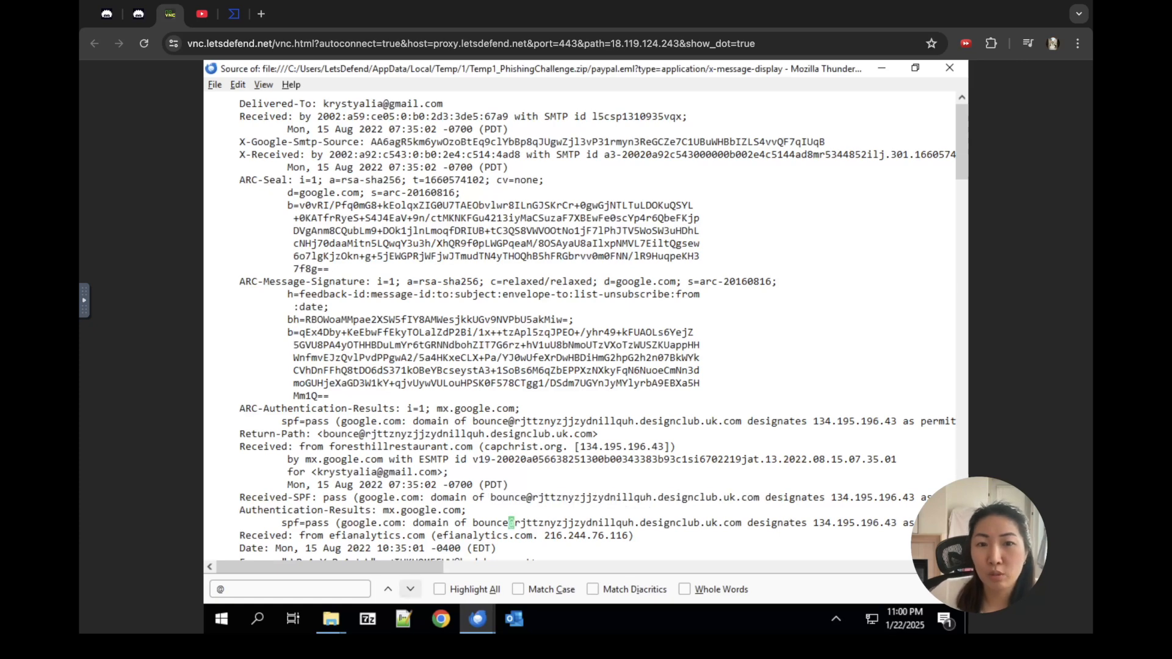
pyautogui.click(410, 589)
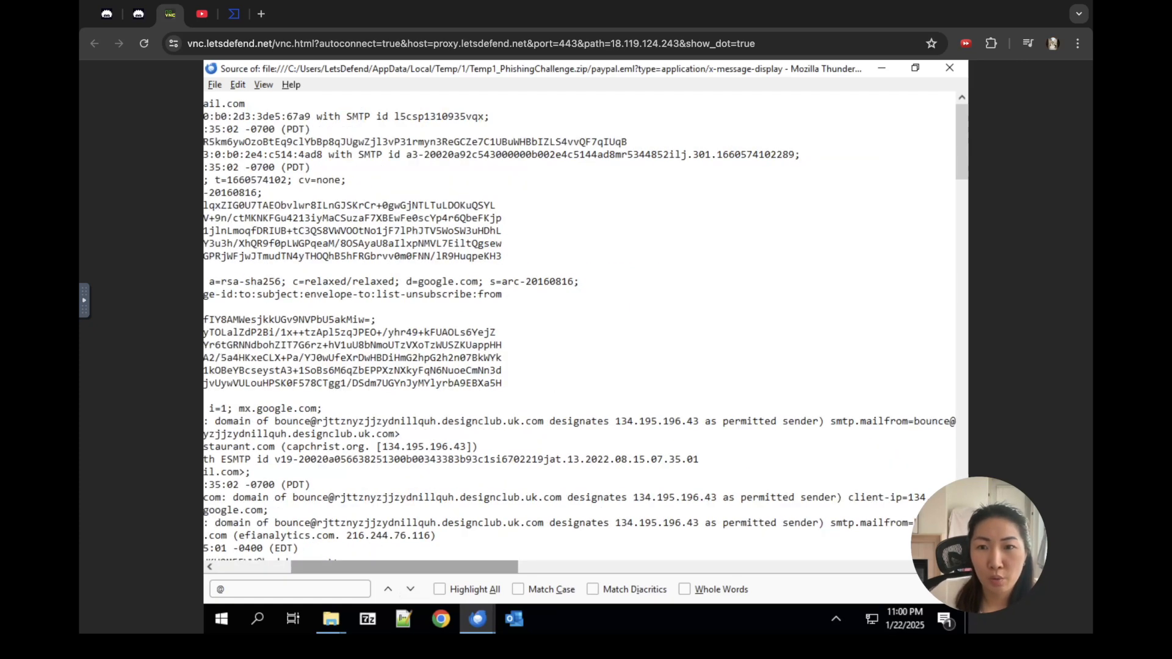
pyautogui.click(410, 589)
pyautogui.moveTo(677, 523); pyautogui.dragTo(886, 522)
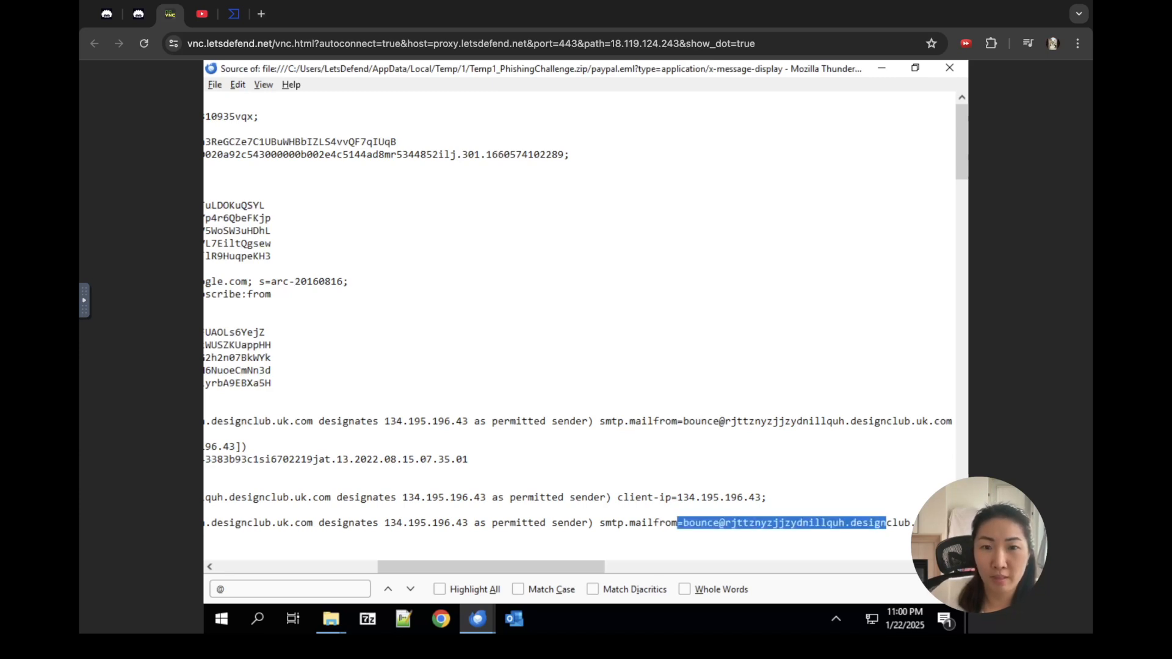
pyautogui.moveTo(491, 566); pyautogui.dragTo(327, 567)
pyautogui.click(410, 589)
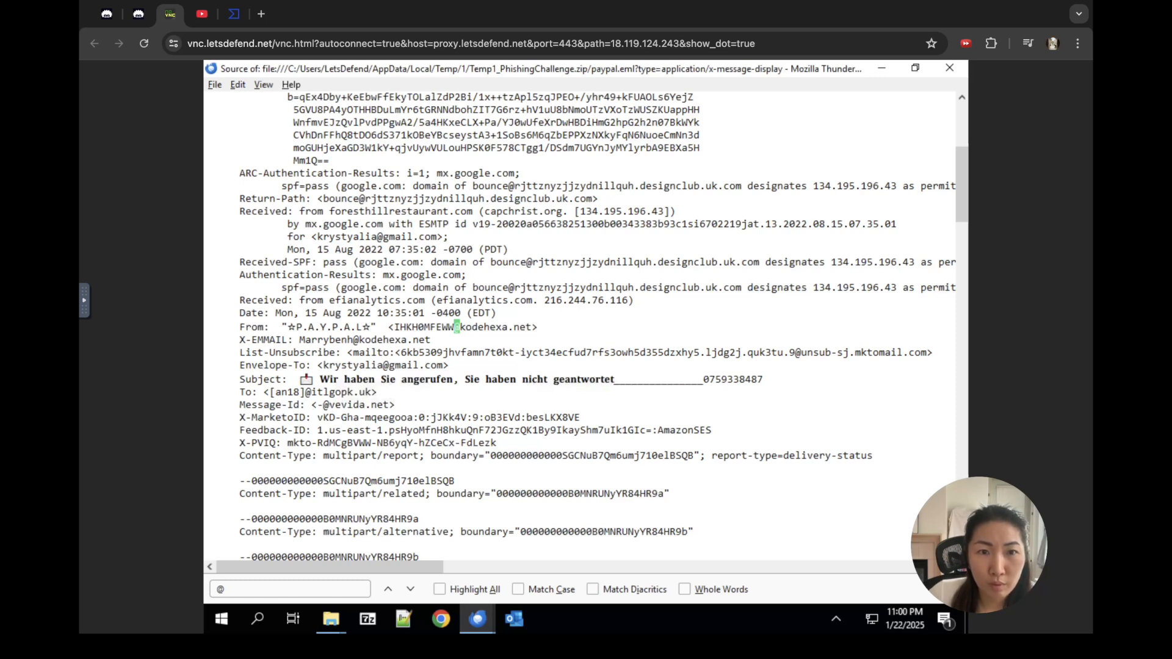
# Step: Select the From and X-EMAIL addresses and step past the List-Unsubscribe and To matches
pyautogui.moveTo(394, 327); pyautogui.dragTo(531, 327)
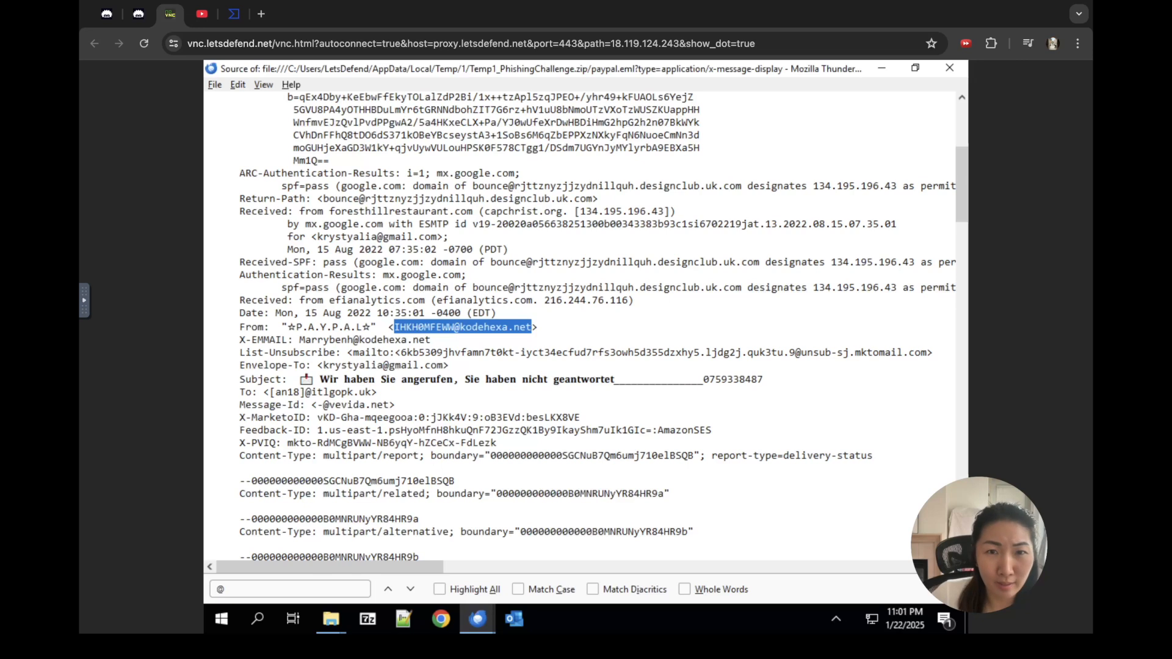
pyautogui.click(410, 589)
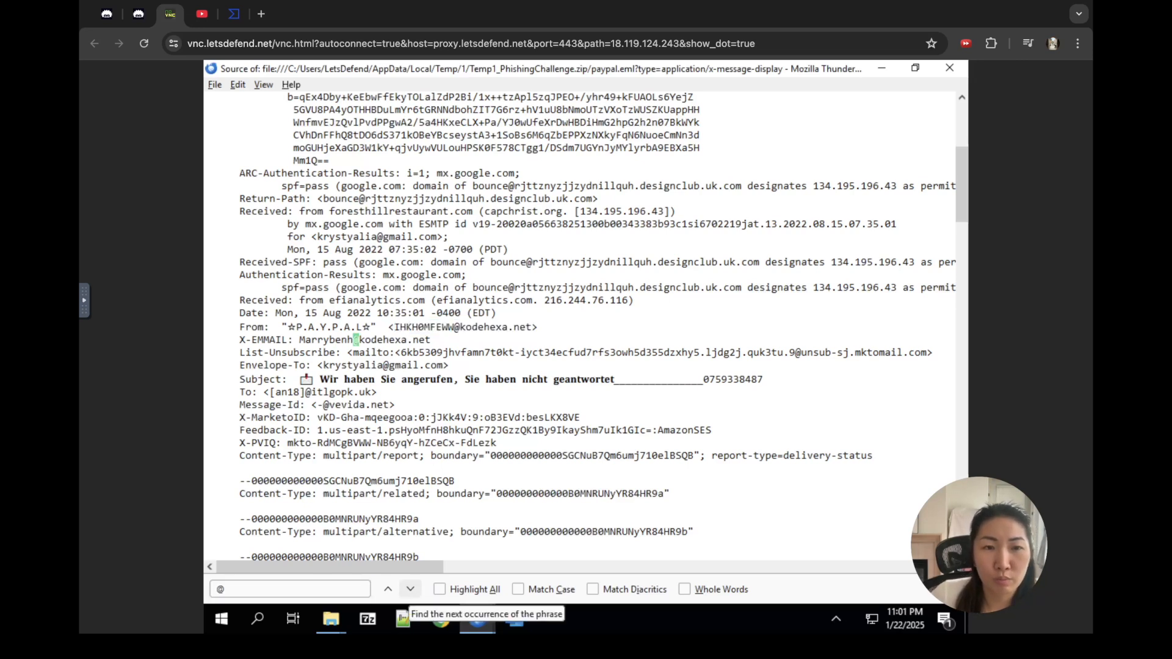
pyautogui.moveTo(299, 339); pyautogui.dragTo(406, 339)
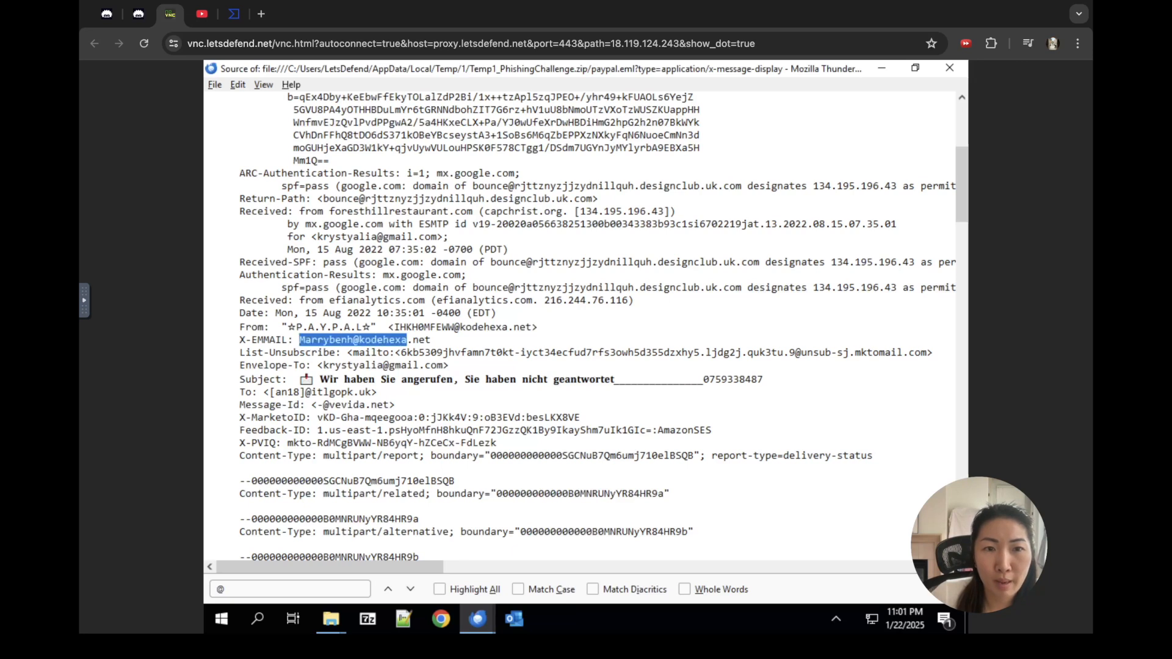
pyautogui.click(410, 589)
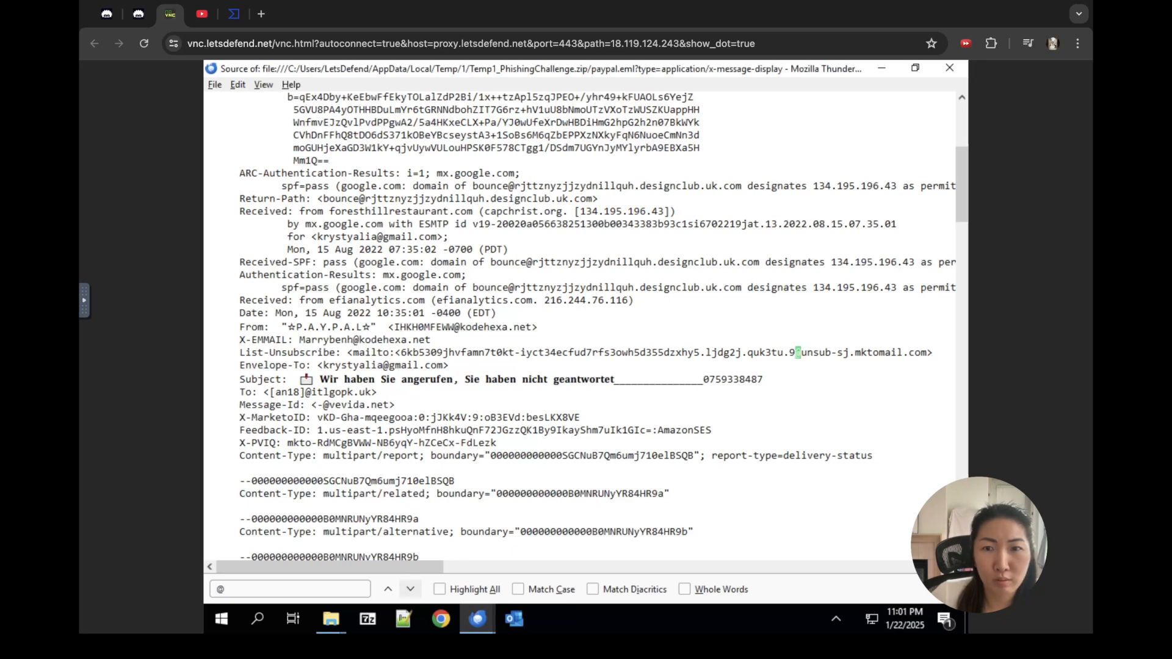
pyautogui.click(410, 589)
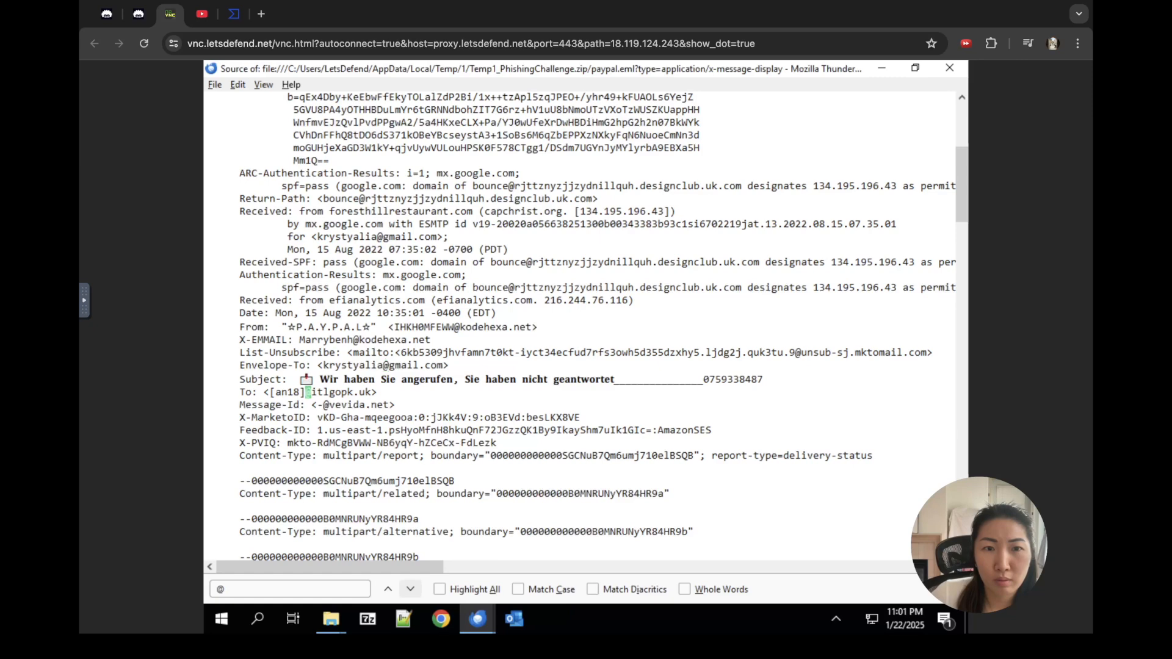
# Step: Change the find term from '@' to 'return'
pyautogui.click(274, 589)
pyautogui.press('BackSpace')
pyautogui.write('return')
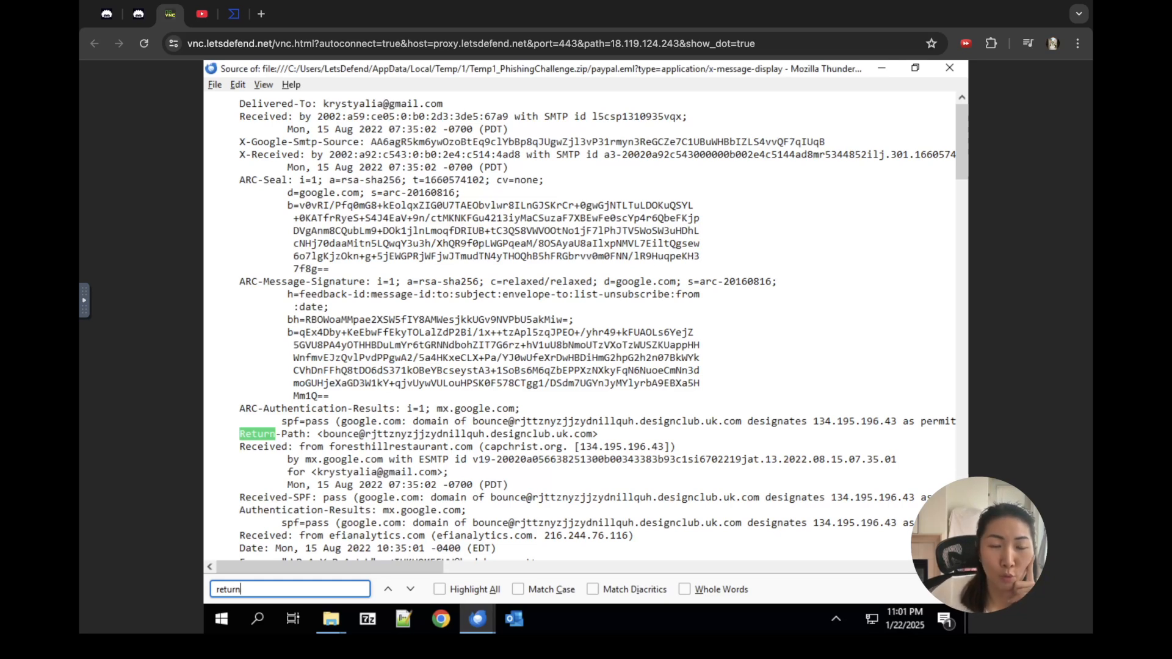
# Step: Select the Return-Path bounce address and bring up the noVNC remote clipboard text
pyautogui.moveTo(324, 434); pyautogui.dragTo(592, 433)
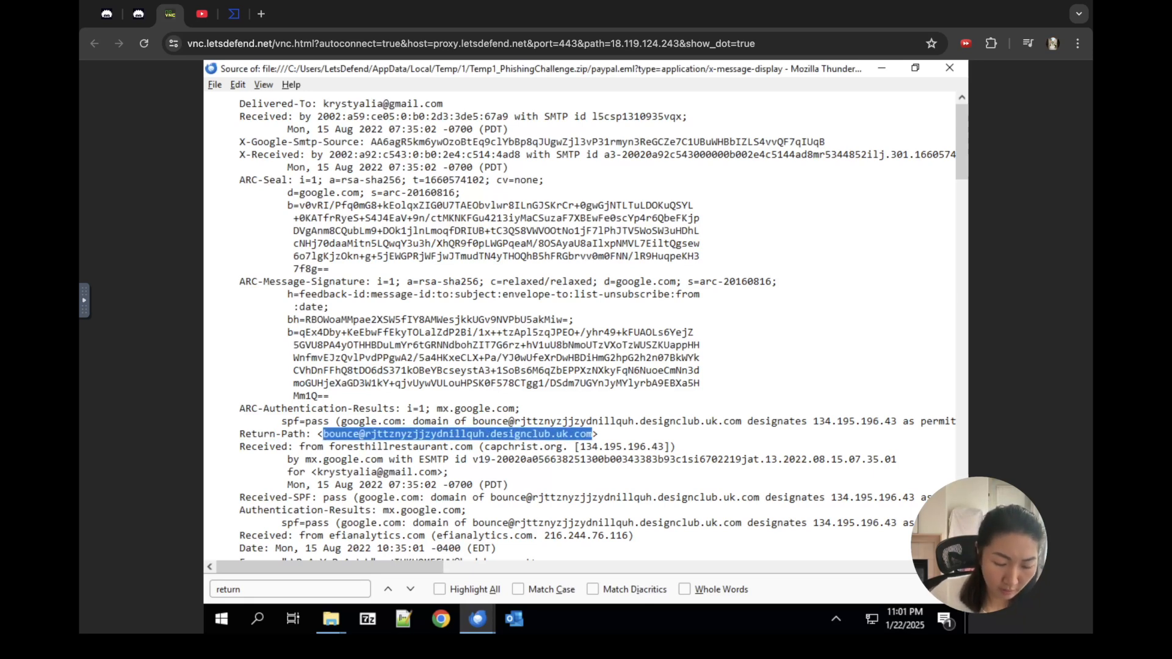
pyautogui.click(84, 300)
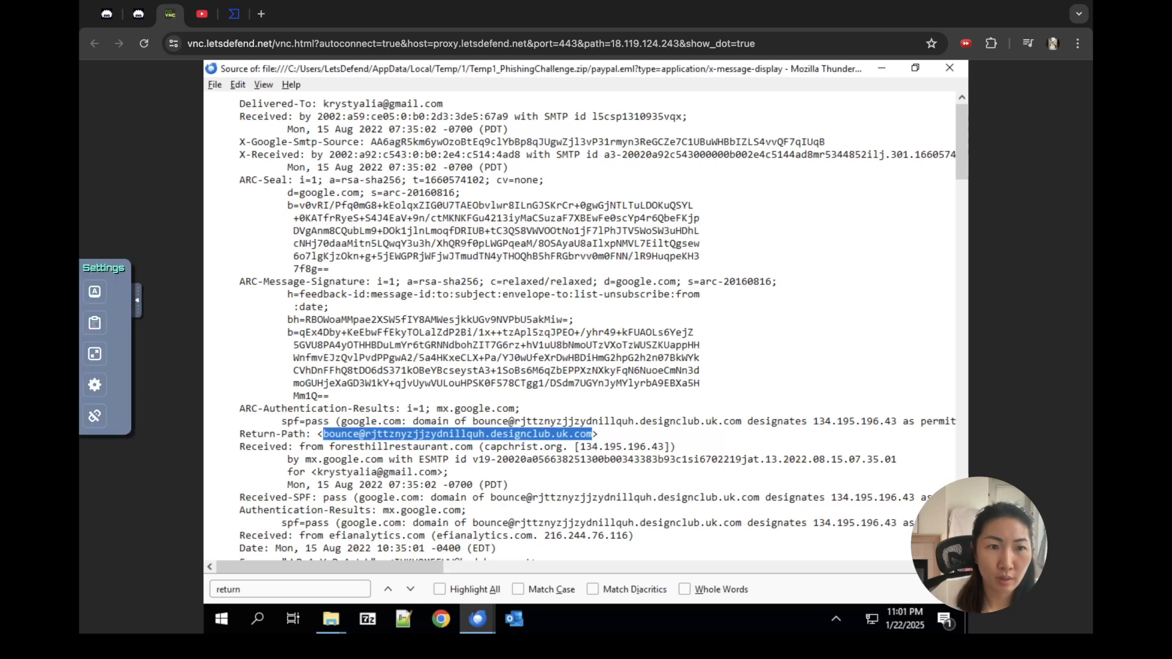
pyautogui.click(95, 323)
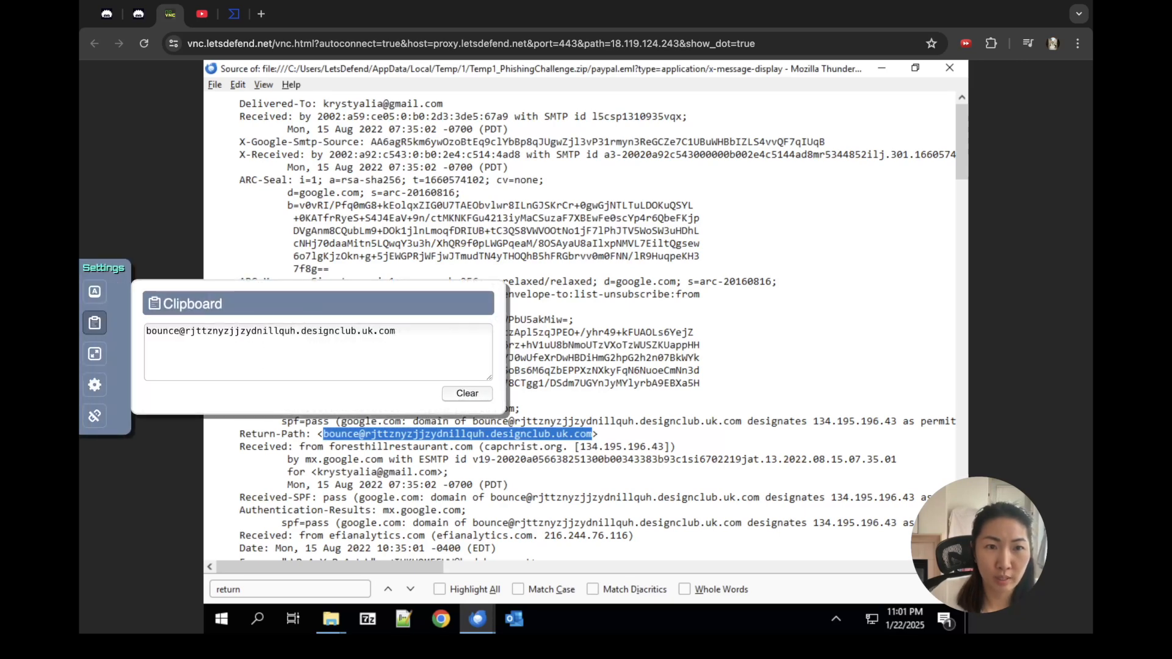
pyautogui.click(396, 332)
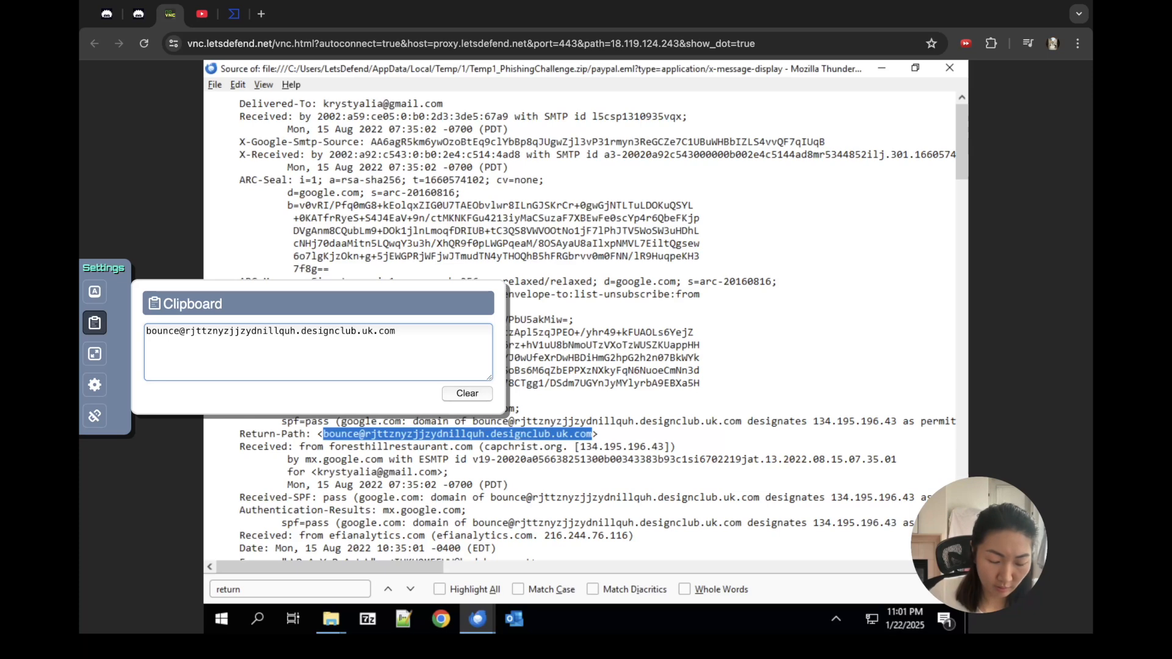
pyautogui.hotkey('ctrl', 'a')
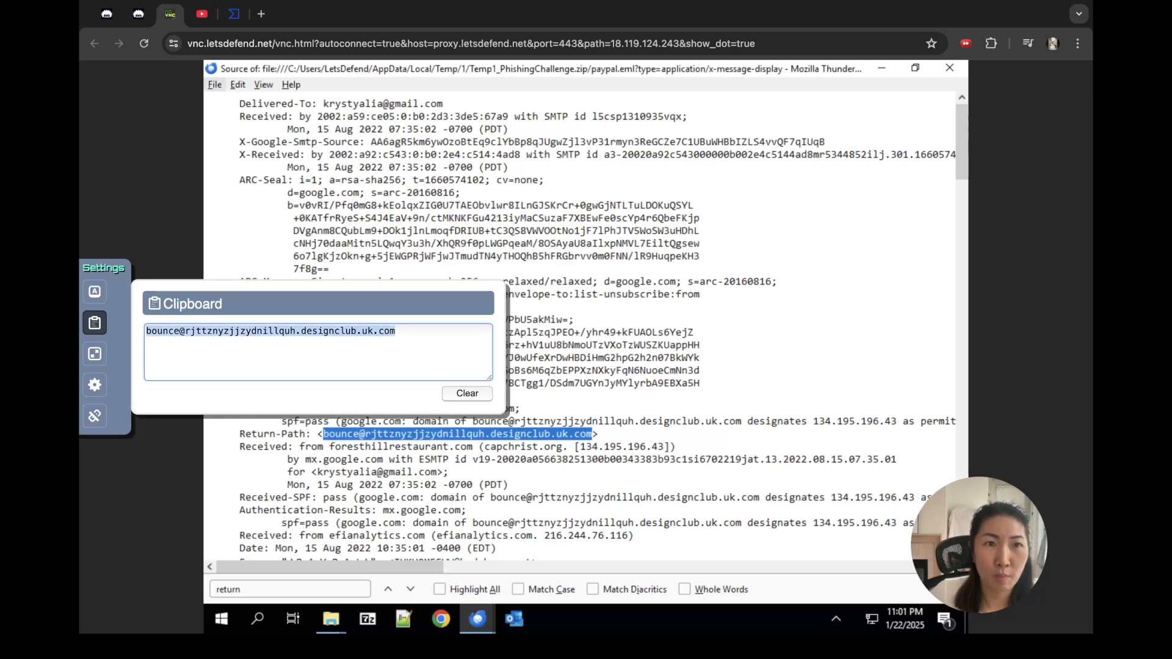
# Step: Compare with the challenge answers page, then replace the remote clipboard text with '.com'
pyautogui.click(138, 13)
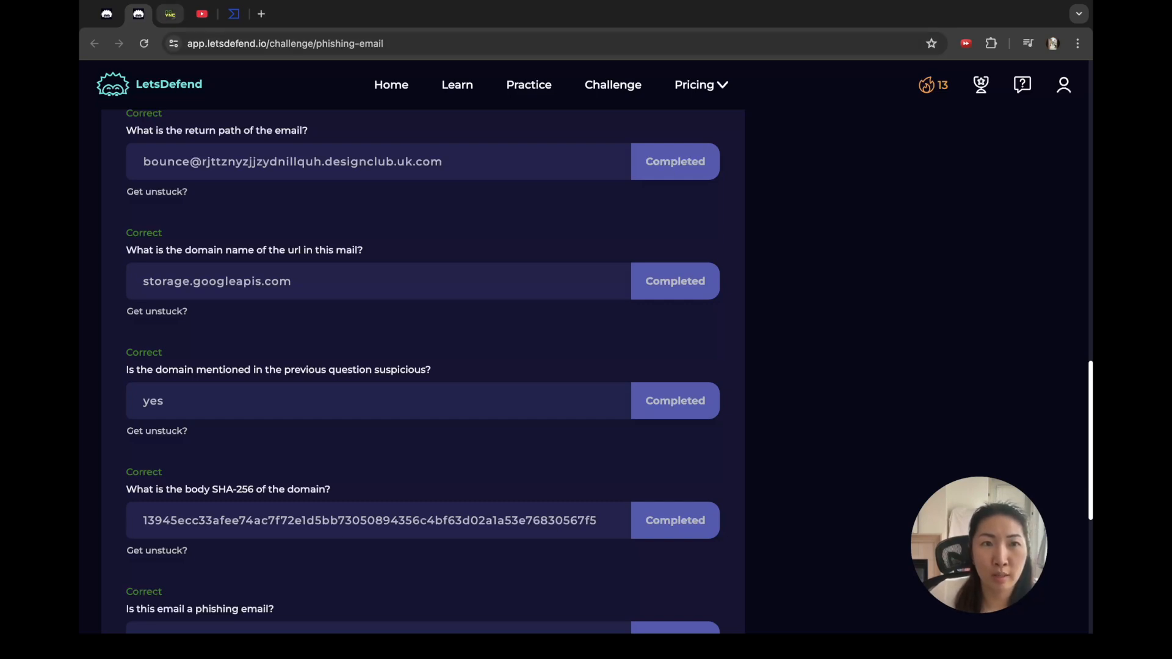
pyautogui.click(170, 13)
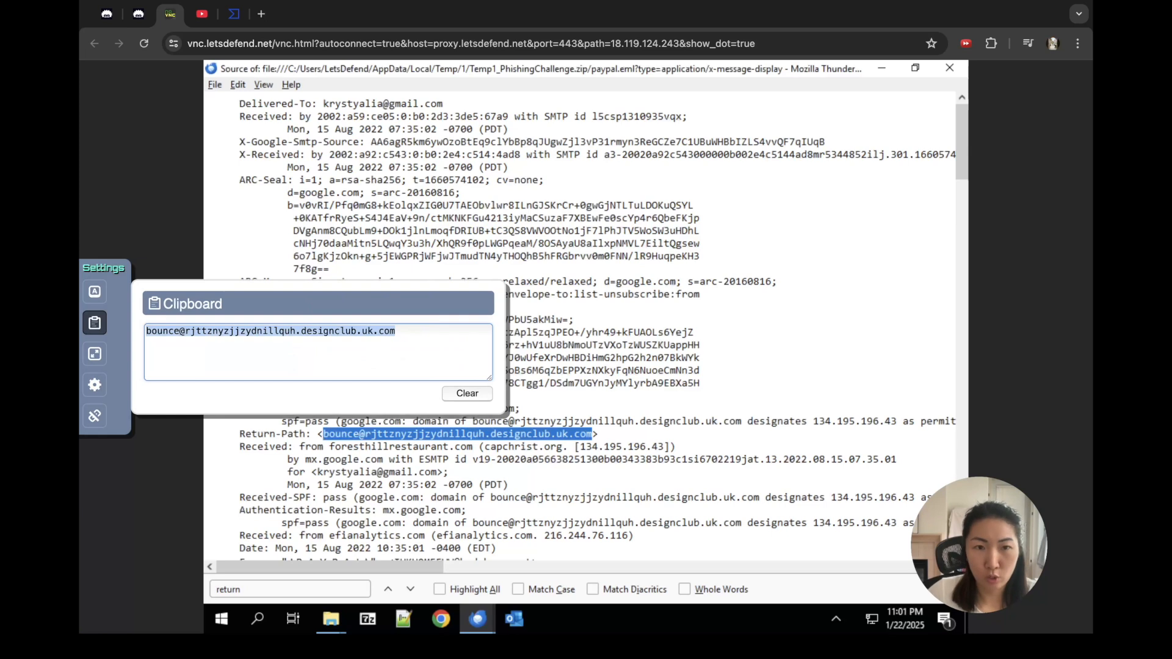
pyautogui.press('BackSpace')
pyautogui.write('.com')
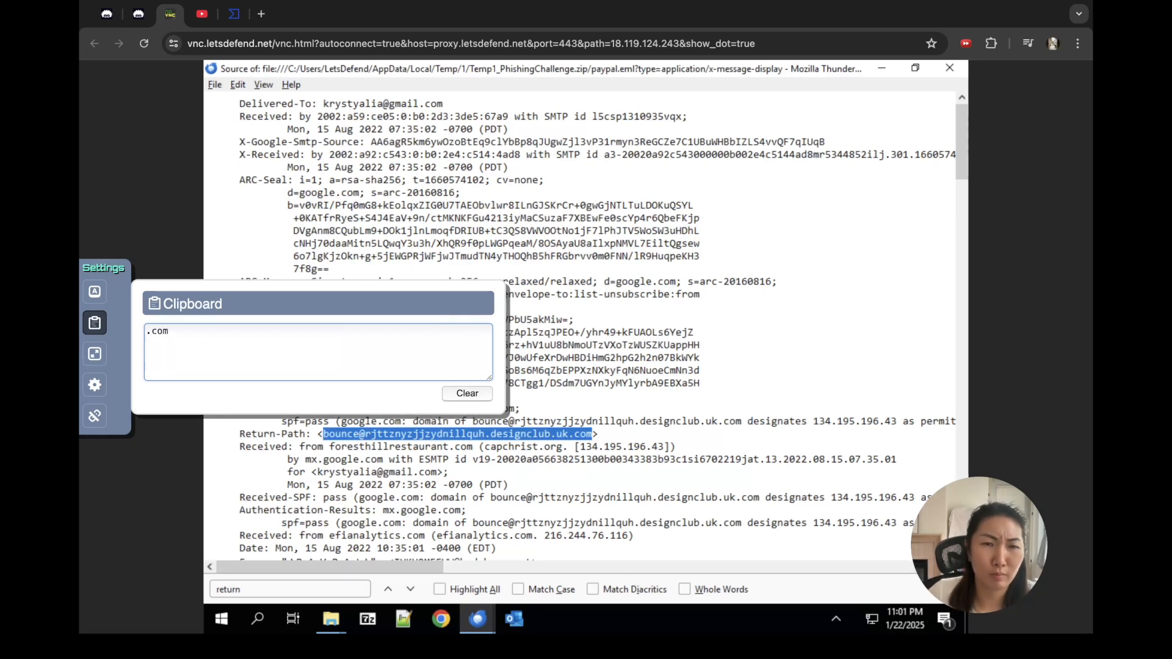
pyautogui.click(95, 323)
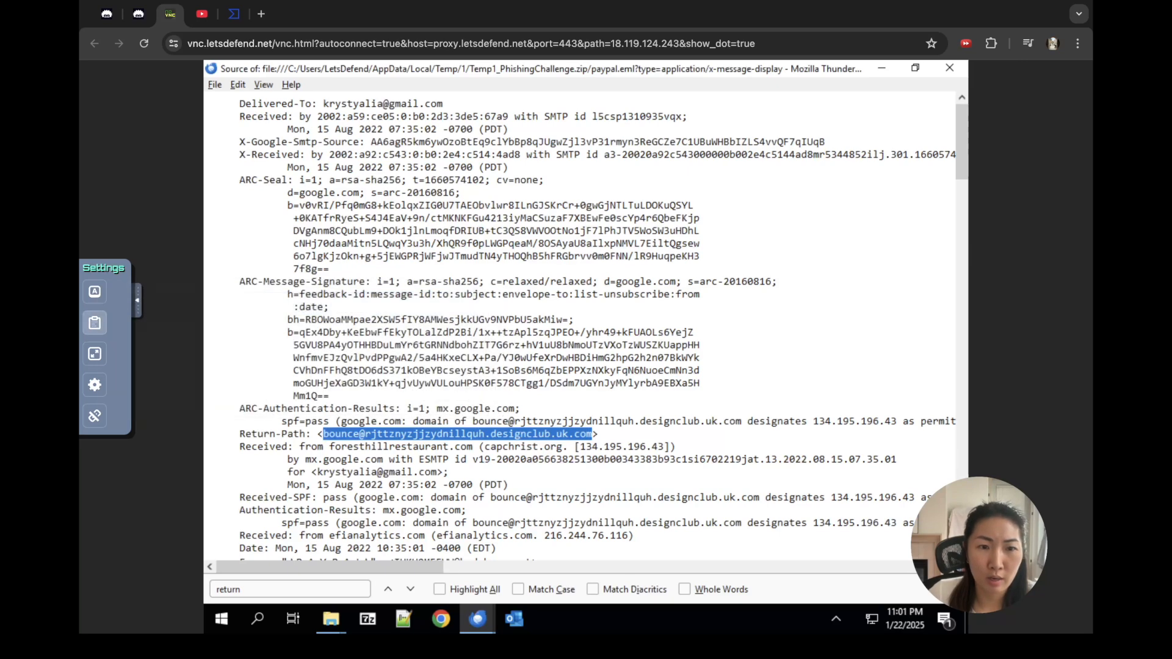
# Step: Change the find term to '.com' and step through the first .com domain matches
pyautogui.click(288, 589)
pyautogui.press('BackSpace')
pyautogui.press('BackSpace')
pyautogui.press('BackSpace')
pyautogui.press('BackSpace')
pyautogui.press('BackSpace')
pyautogui.press('BackSpace')
pyautogui.write('.com')
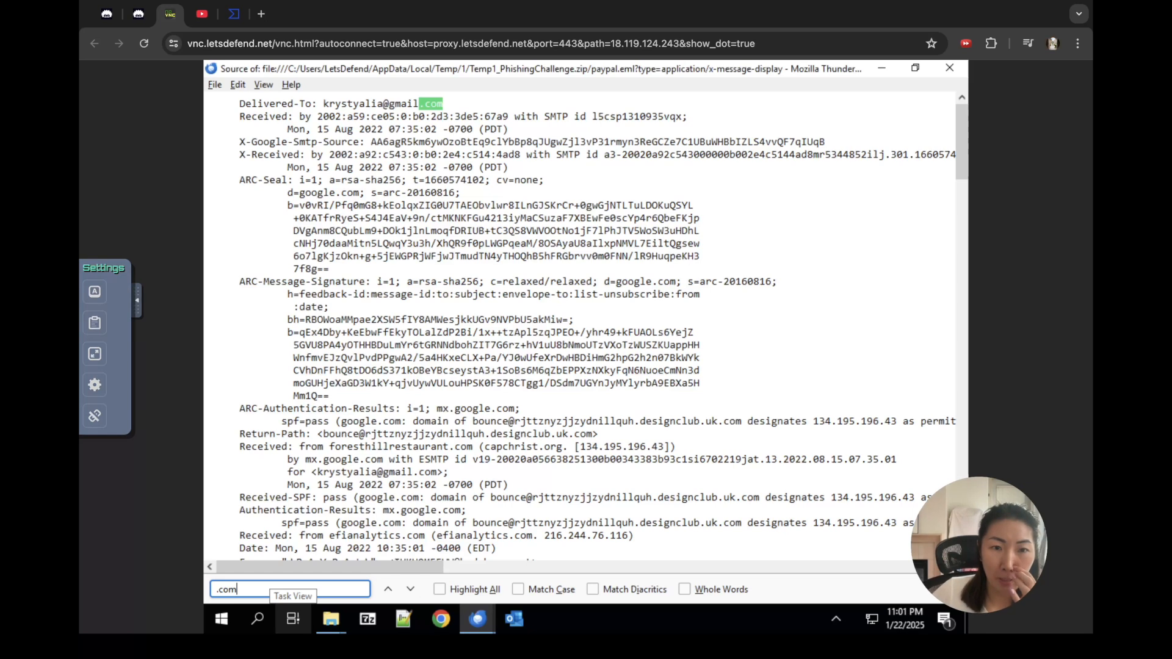
pyautogui.click(410, 589)
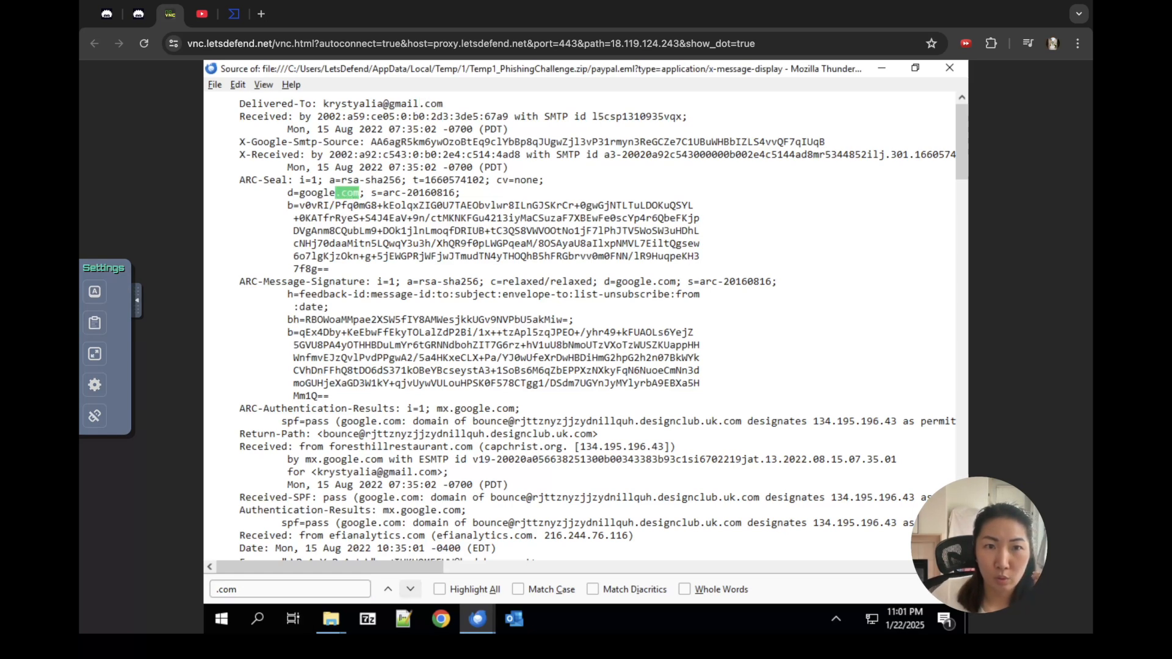
pyautogui.click(410, 589)
pyautogui.click(410, 589)
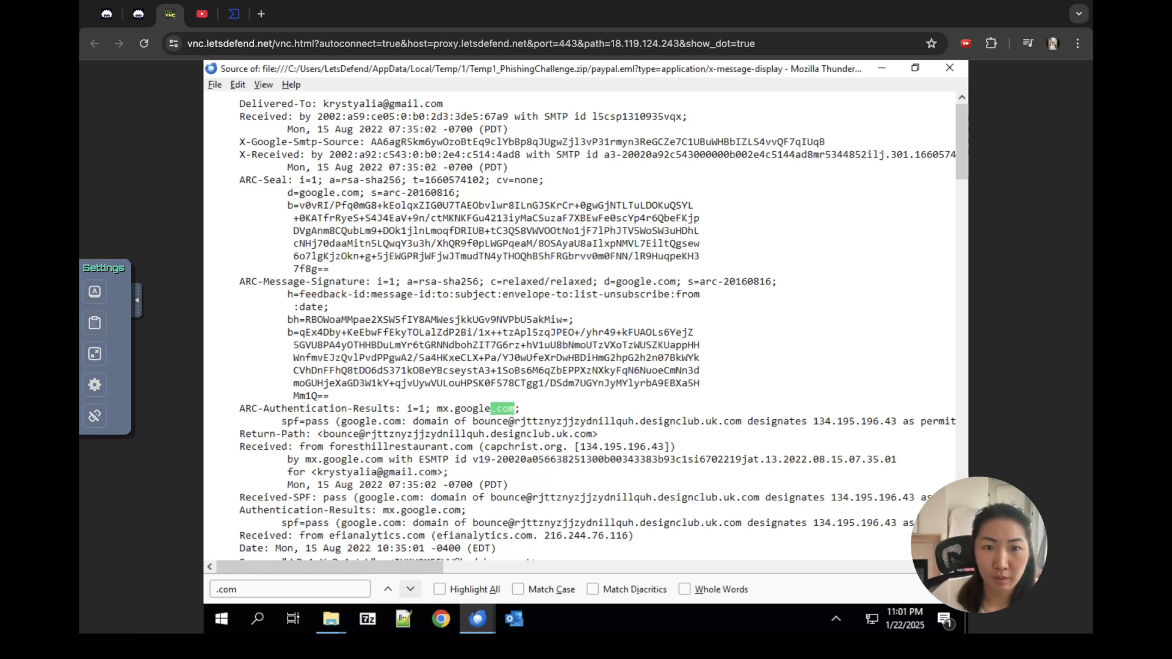
pyautogui.click(410, 588)
pyautogui.click(410, 589)
pyautogui.click(411, 589)
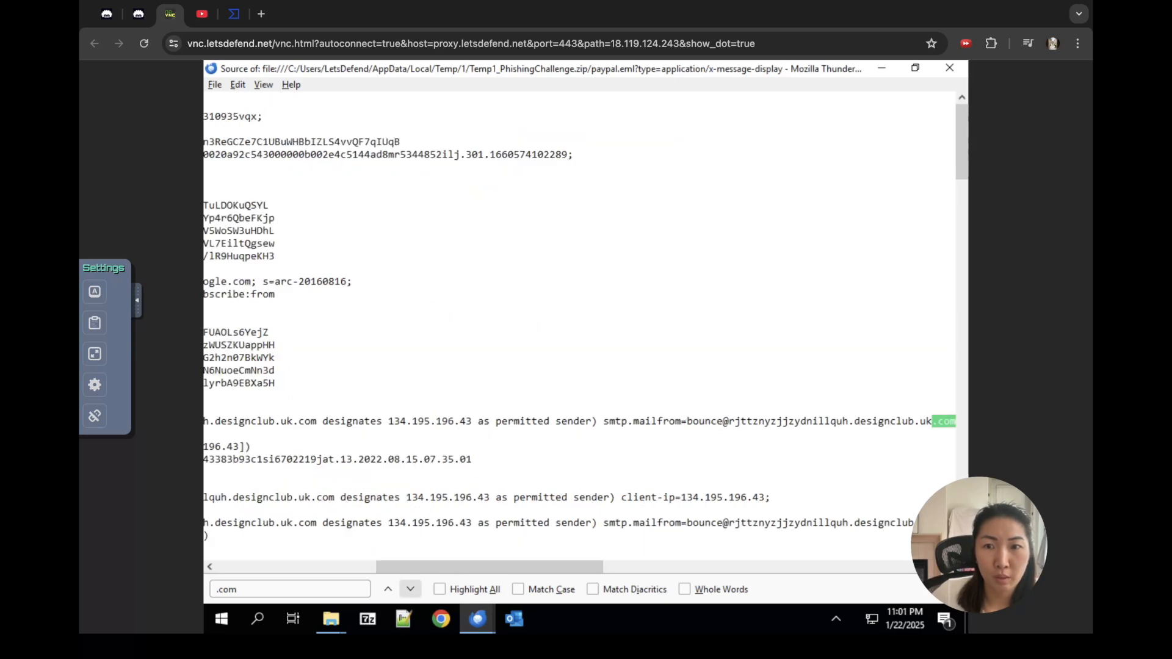
pyautogui.click(410, 589)
# Step: Continue through the remaining .com matches, including designclub.uk.com, to the last one
pyautogui.moveTo(433, 567); pyautogui.dragTo(366, 567)
pyautogui.click(410, 589)
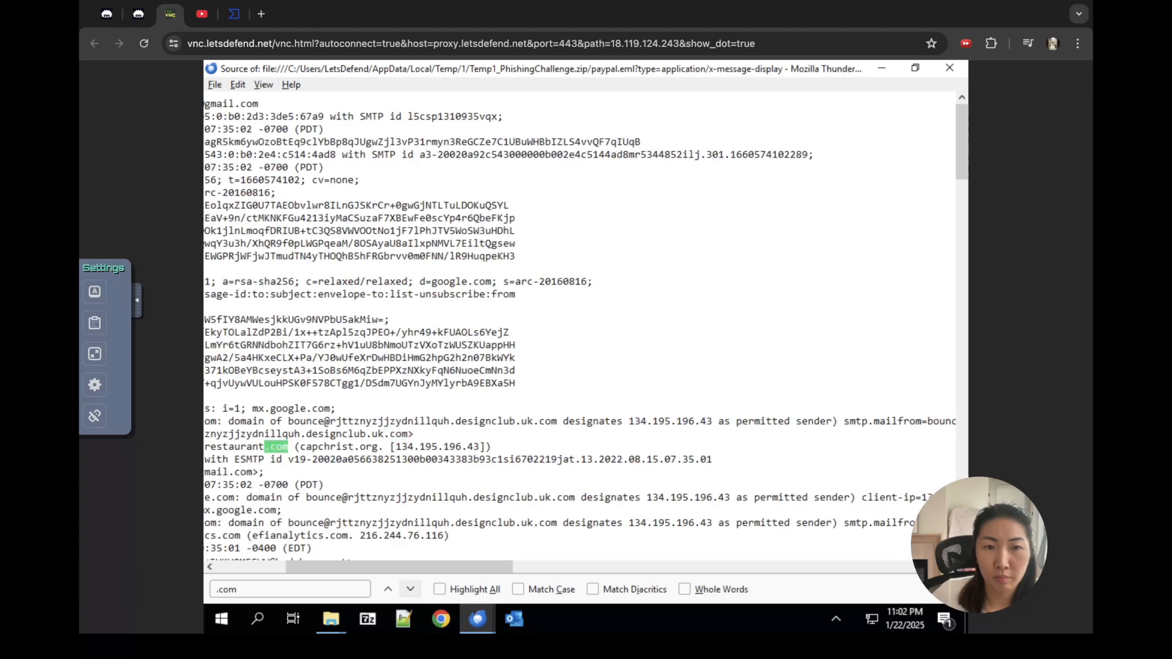
pyautogui.click(410, 589)
pyautogui.moveTo(415, 567); pyautogui.dragTo(356, 567)
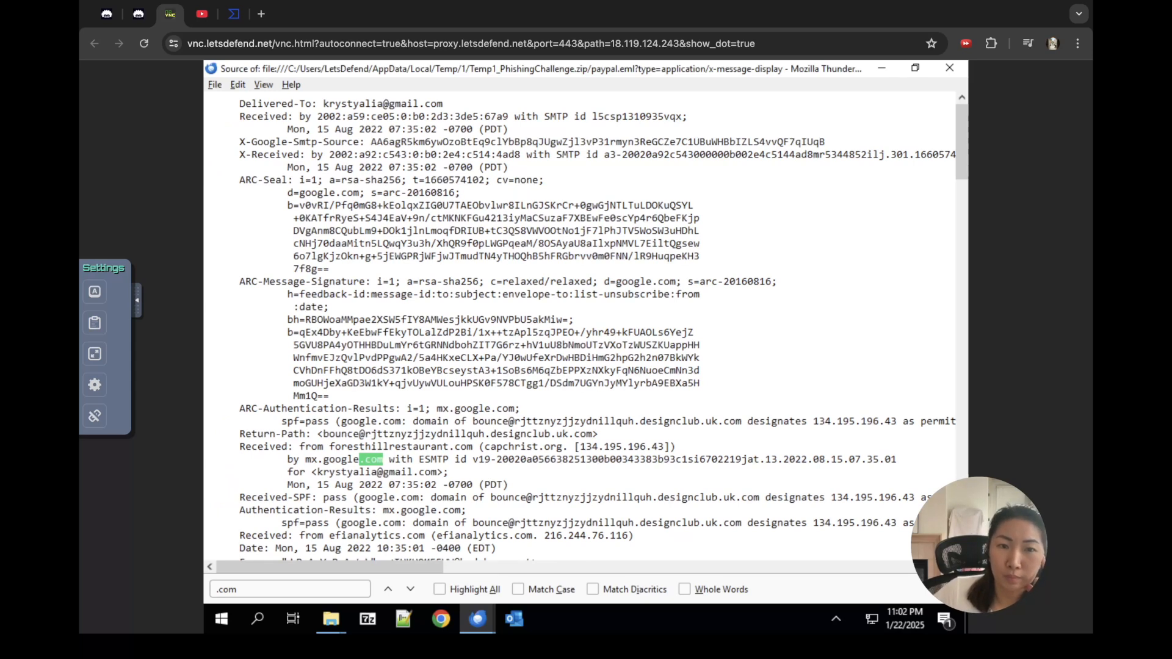
pyautogui.click(410, 589)
pyautogui.click(410, 589)
pyautogui.click(410, 589)
pyautogui.click(410, 589)
pyautogui.click(410, 589)
pyautogui.click(410, 588)
pyautogui.click(410, 589)
# Step: Turn on Highlight All and clear the '.com' search term
pyautogui.click(244, 589)
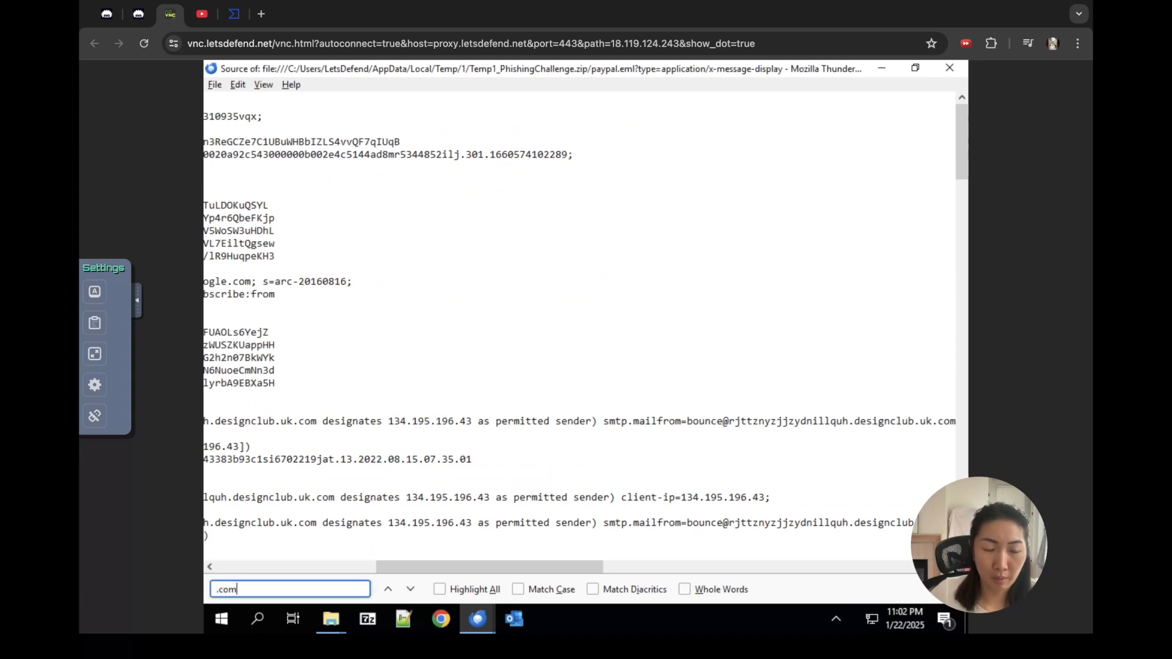
pyautogui.click(438, 589)
pyautogui.click(244, 589)
pyautogui.press('BackSpace')
pyautogui.press('BackSpace')
pyautogui.press('BackSpace')
pyautogui.press('BackSpace')
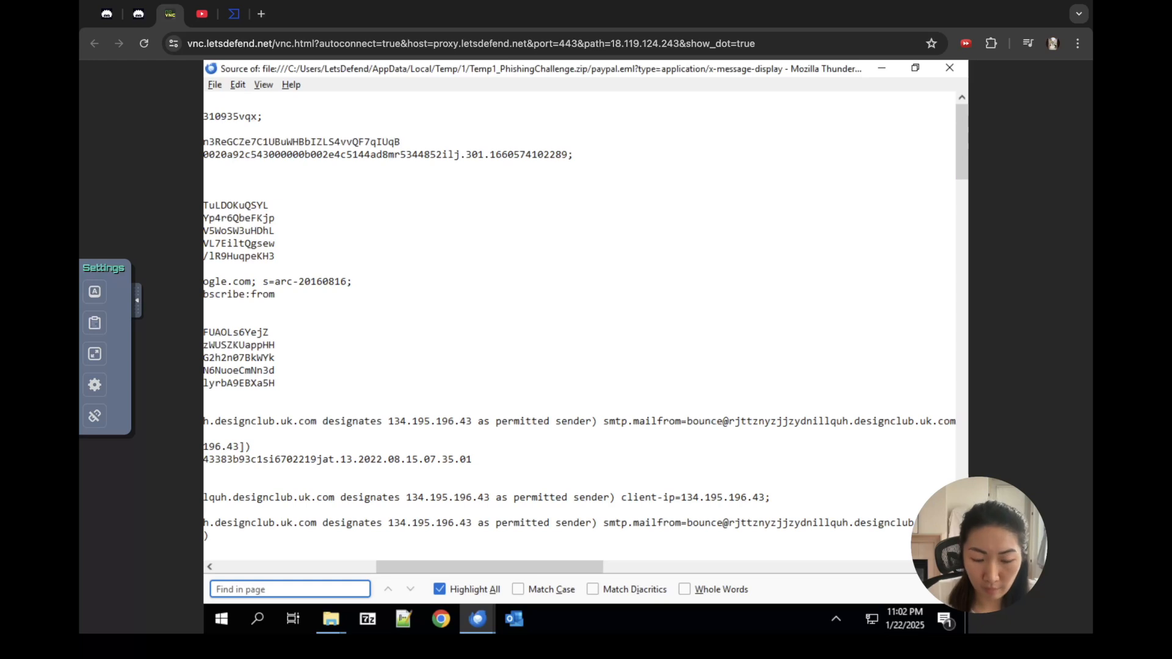
# Step: Search the email source for 'http' and step through each link match
pyautogui.write('http')
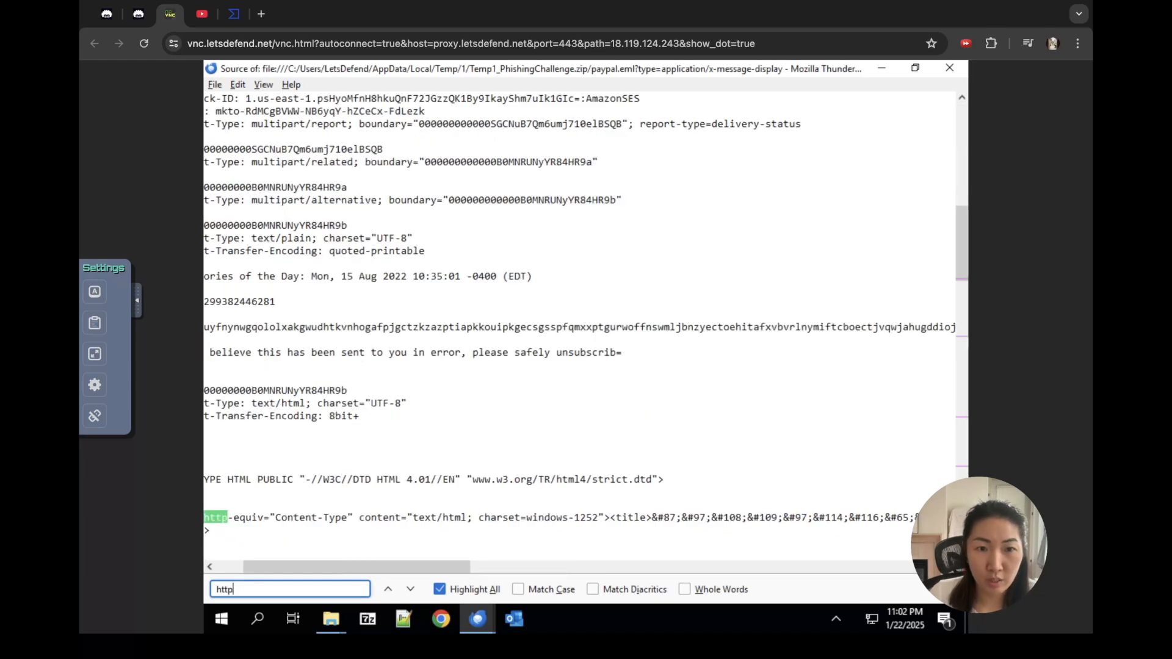
pyautogui.moveTo(380, 567); pyautogui.dragTo(347, 567)
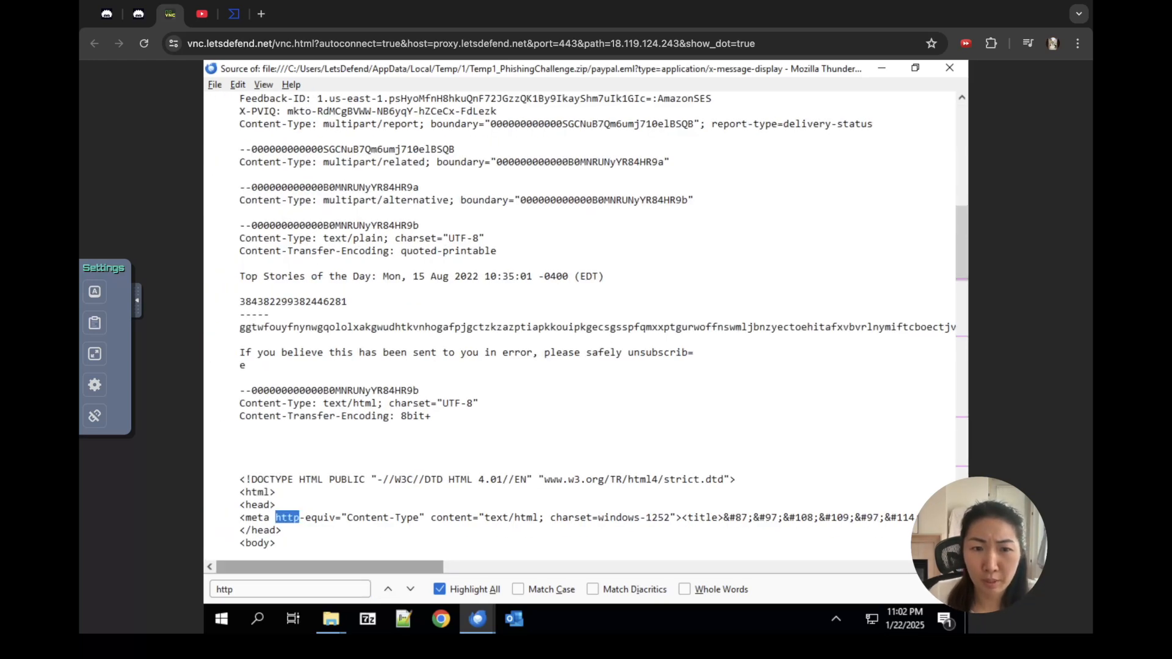
pyautogui.click(410, 589)
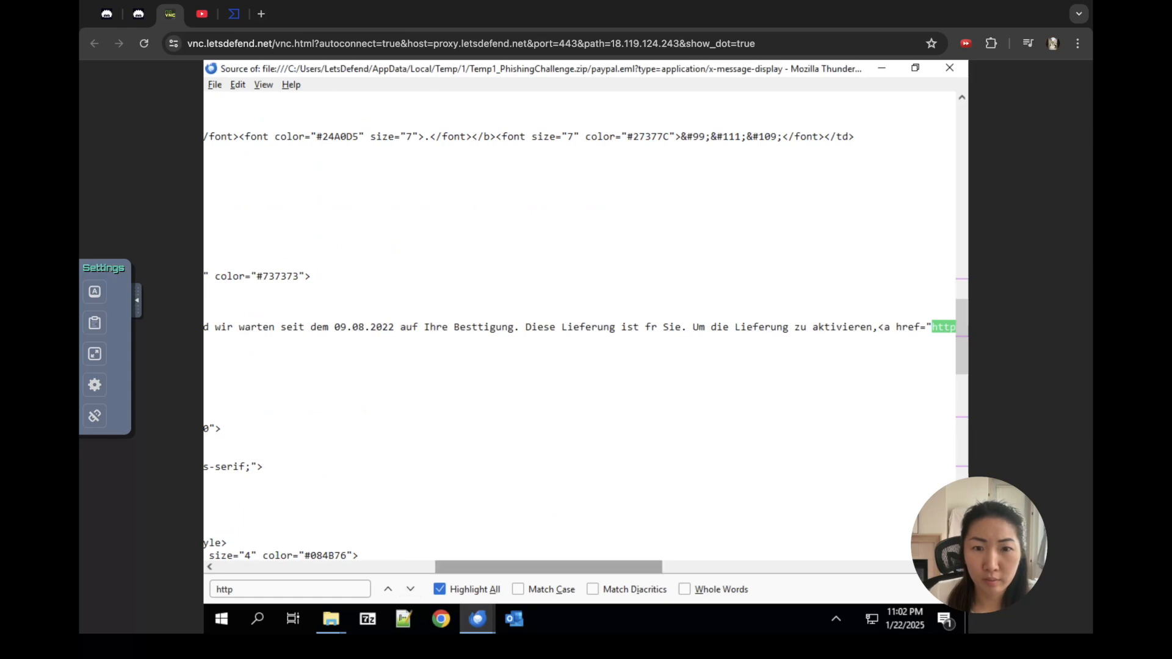
pyautogui.moveTo(549, 567); pyautogui.dragTo(407, 567)
pyautogui.click(410, 589)
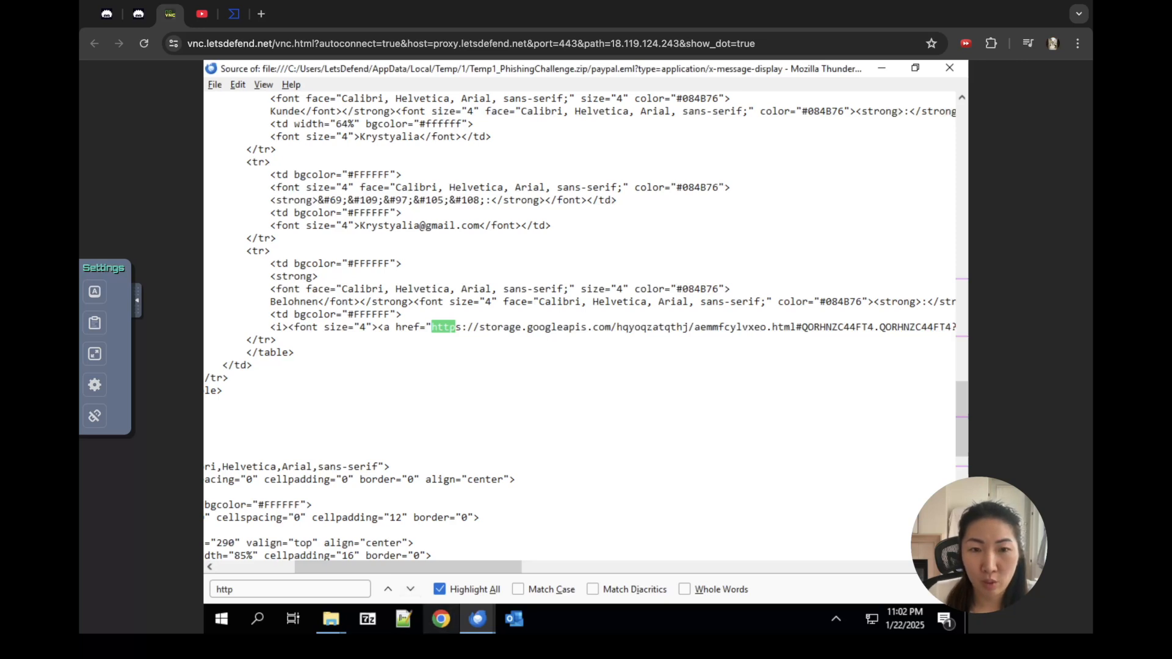
pyautogui.click(410, 589)
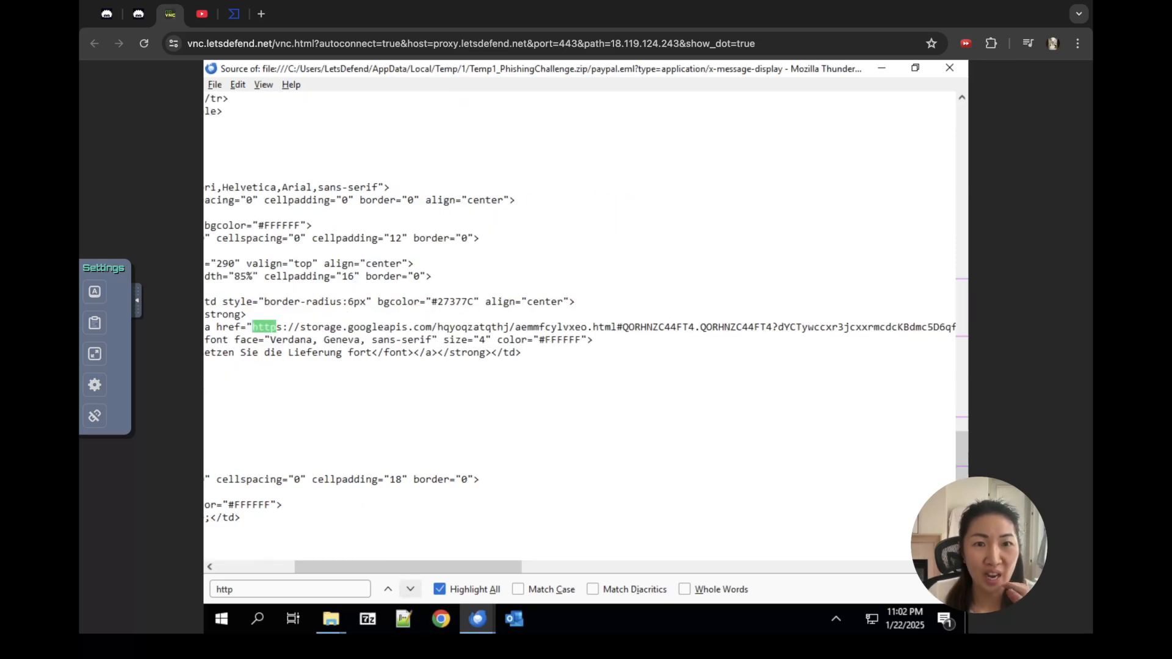
pyautogui.click(410, 589)
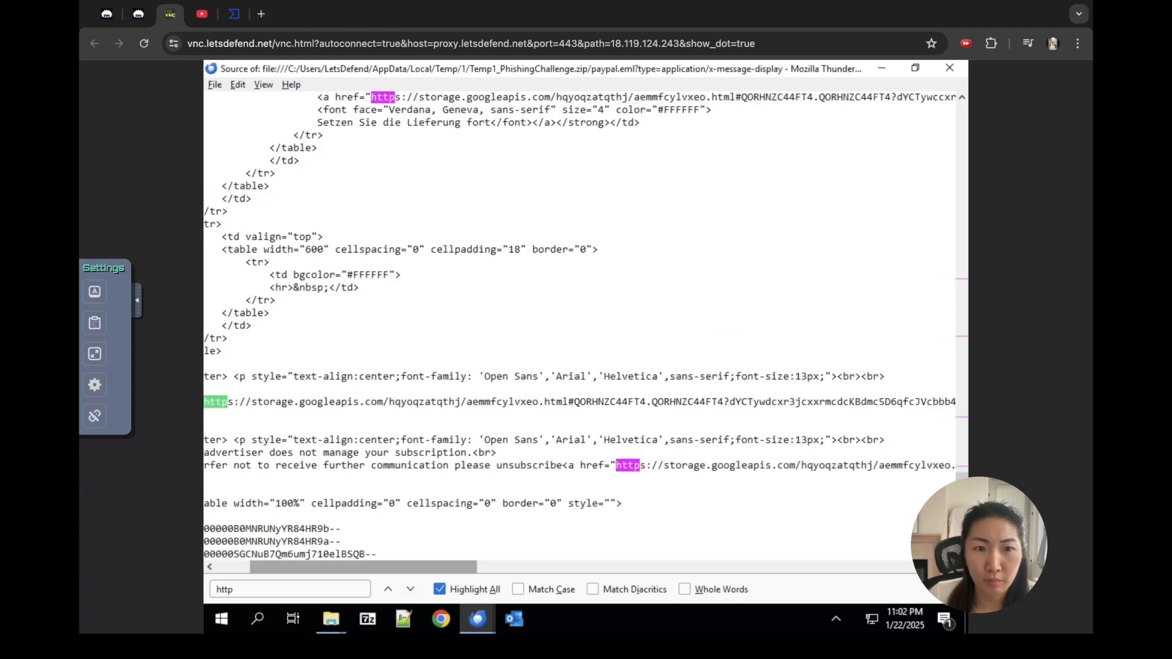
pyautogui.moveTo(403, 567); pyautogui.dragTo(369, 567)
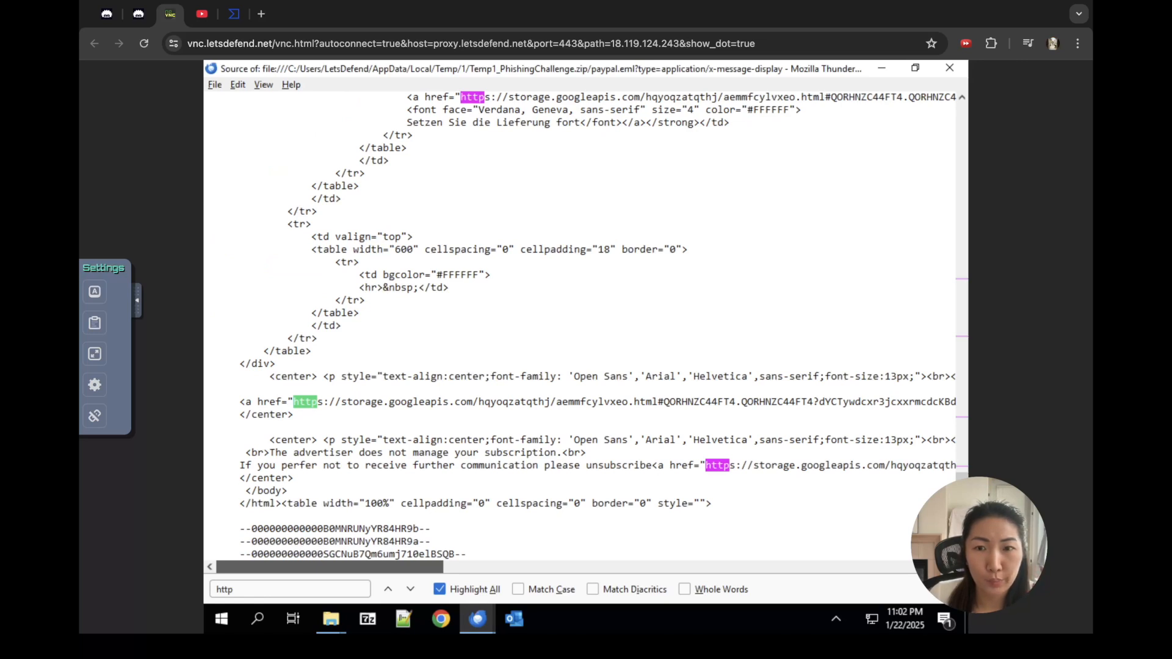
pyautogui.moveTo(281, 465); pyautogui.dragTo(305, 465)
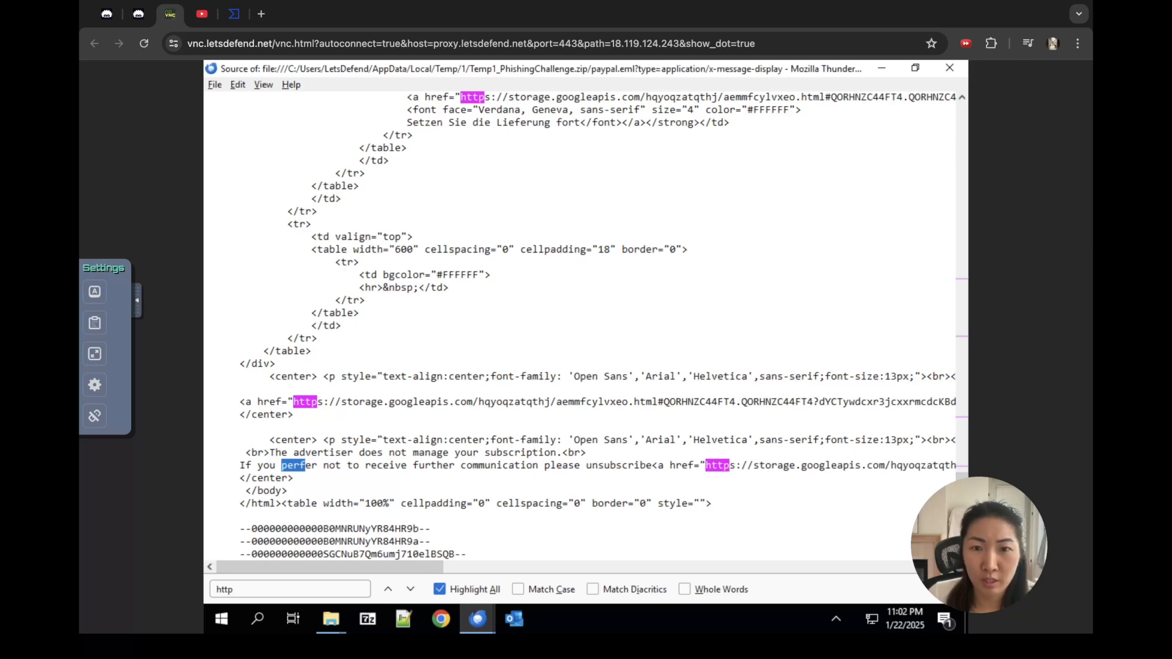
pyautogui.moveTo(329, 567); pyautogui.dragTo(445, 567)
pyautogui.moveTo(396, 465); pyautogui.dragTo(575, 465)
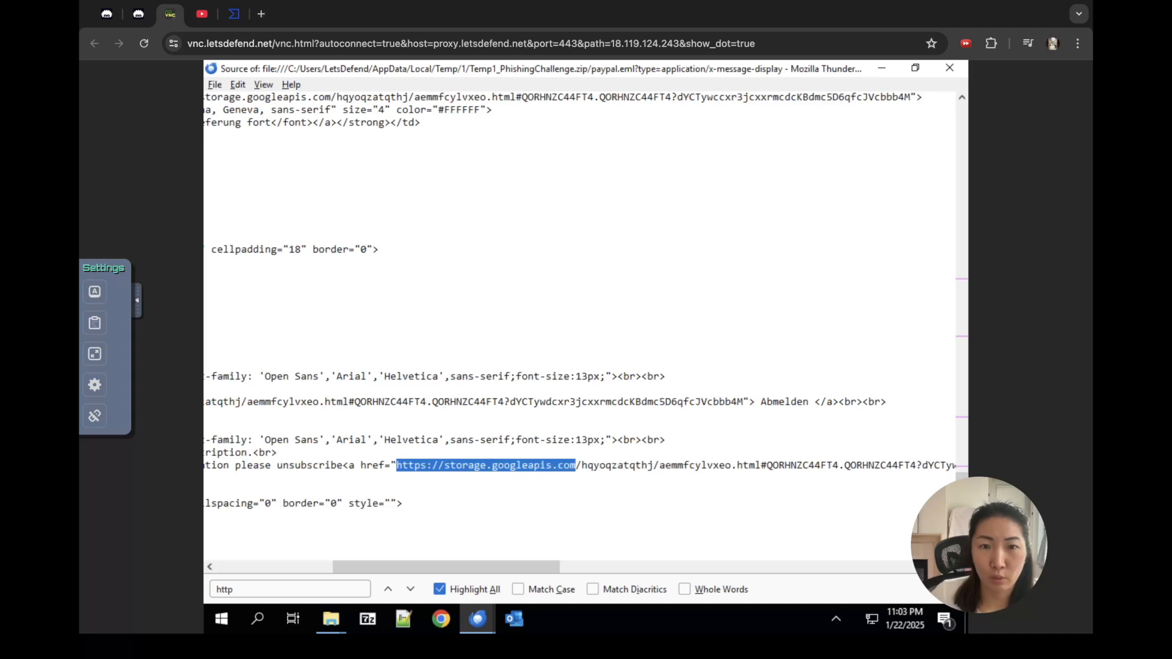
# Step: Review the answered challenge questions, then view the storage.googleapis.com VirusTotal report (1/96 malicious)
pyautogui.click(107, 14)
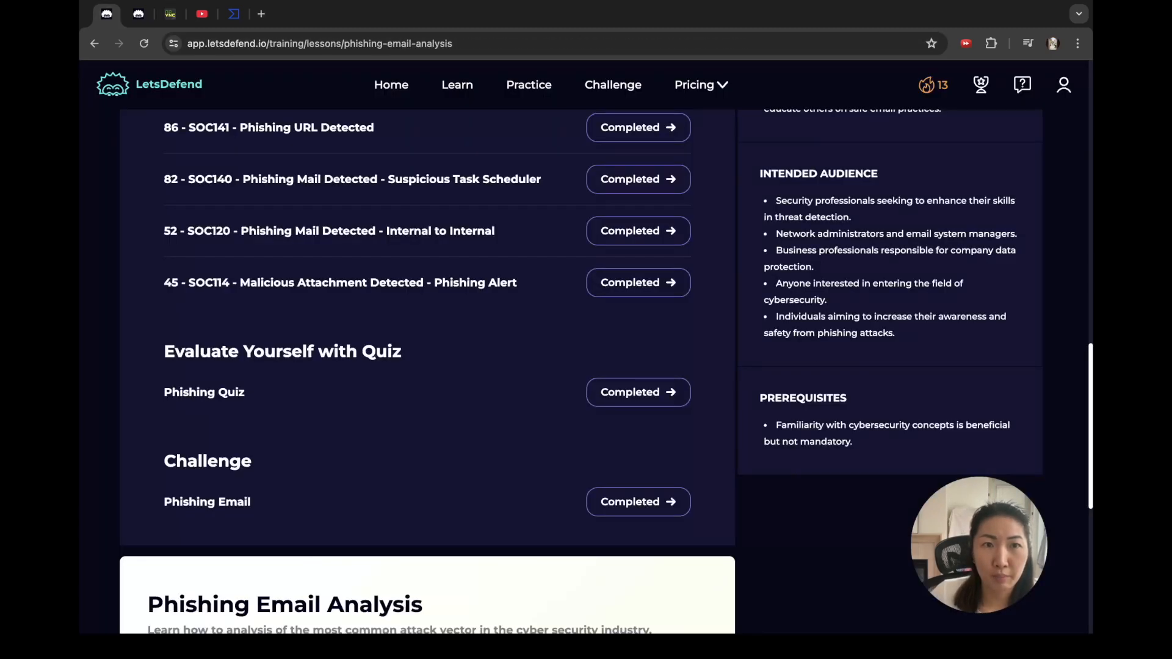
pyautogui.click(139, 14)
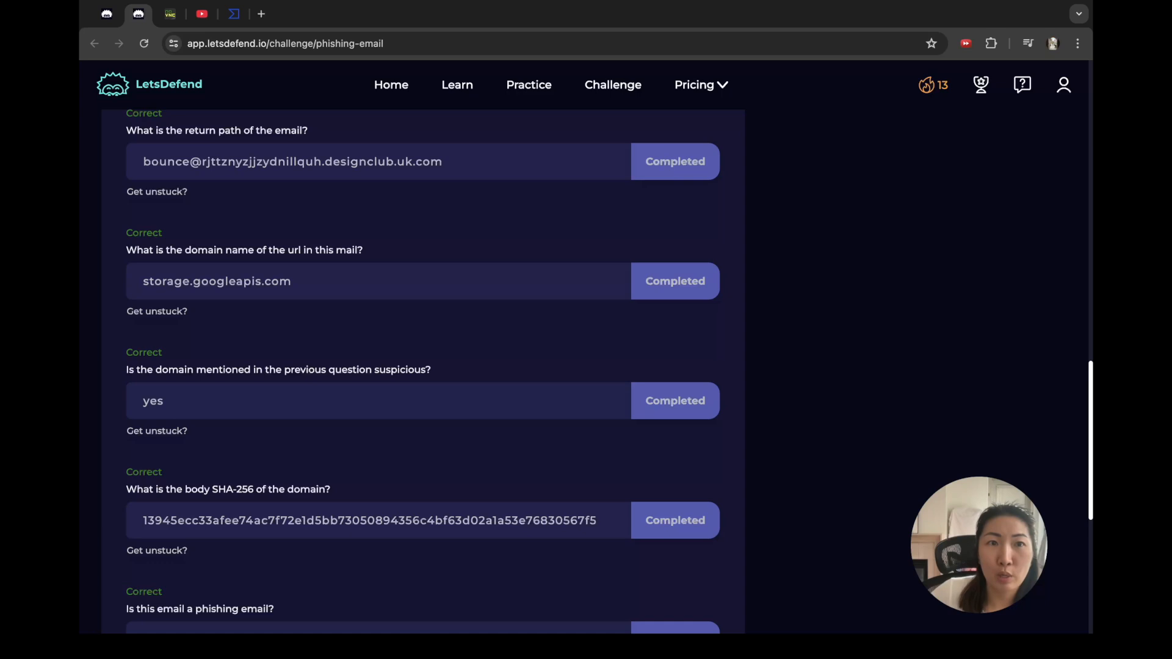
pyautogui.click(234, 14)
pyautogui.scroll(6, 580, 366)
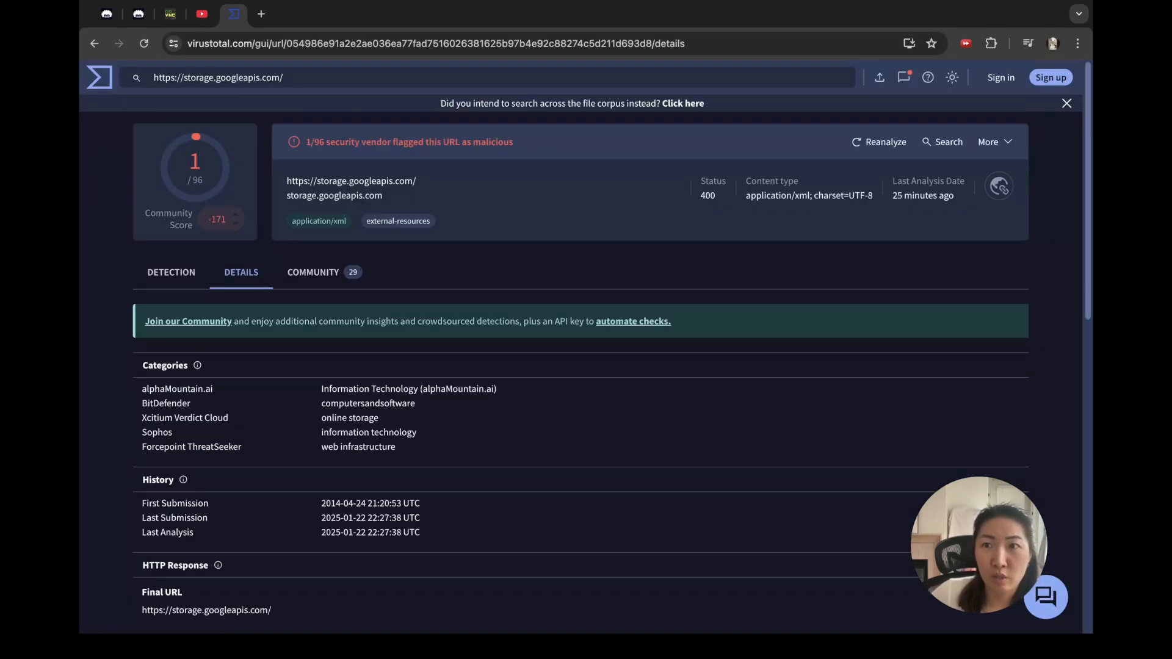
# Step: Paste the bounce address into VirusTotal's URL scan field, then clear it
pyautogui.click(100, 78)
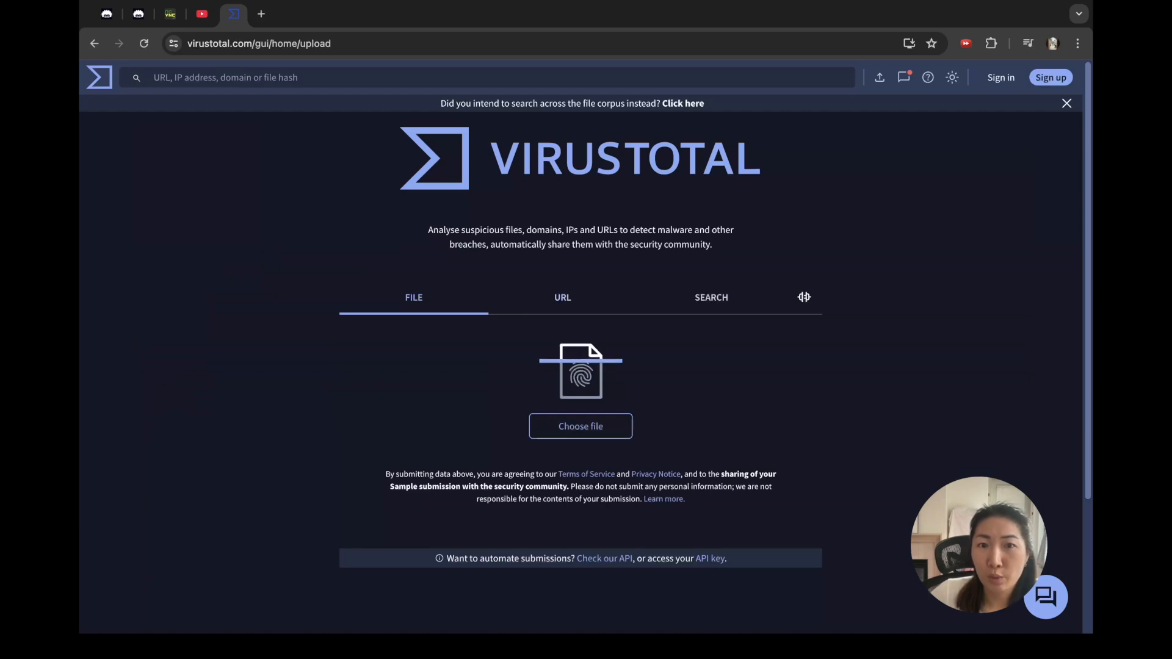
pyautogui.click(562, 297)
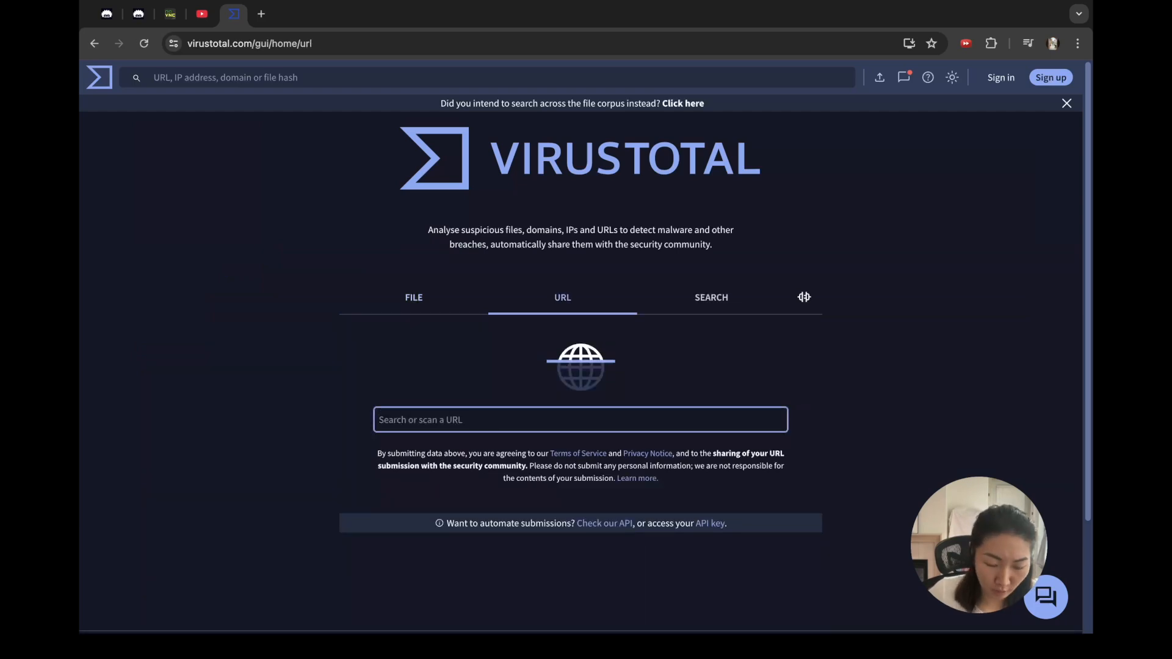
pyautogui.hotkey('ctrl', 'v')
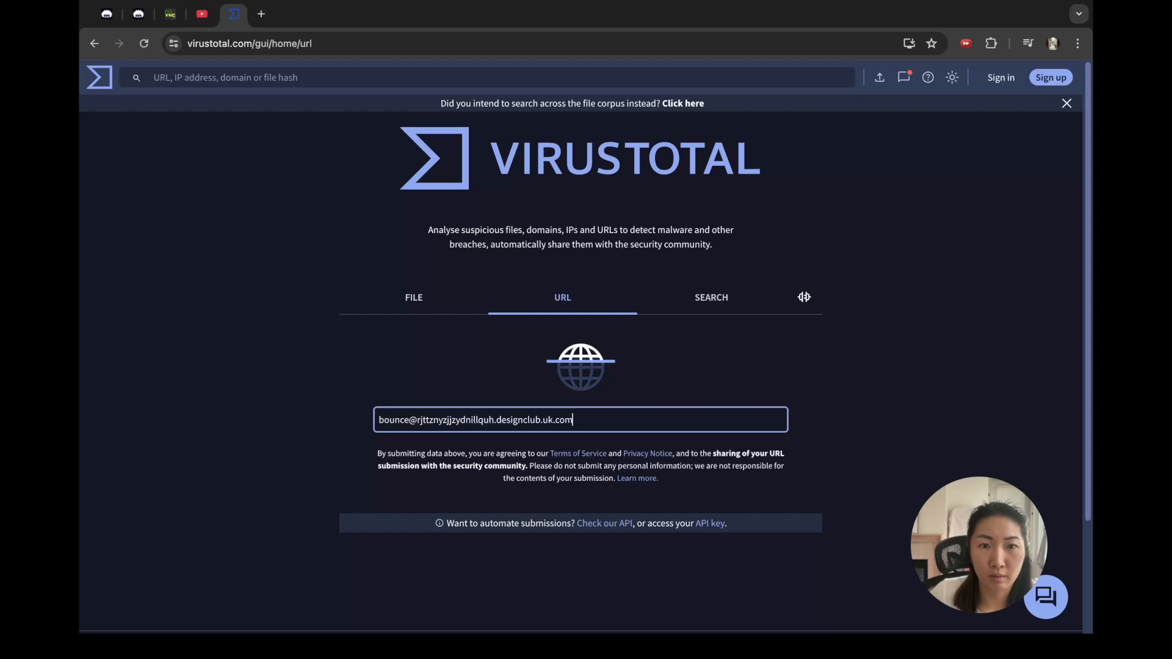
pyautogui.hotkey('ctrl', 'a')
pyautogui.hotkey('ctrl', 'c')
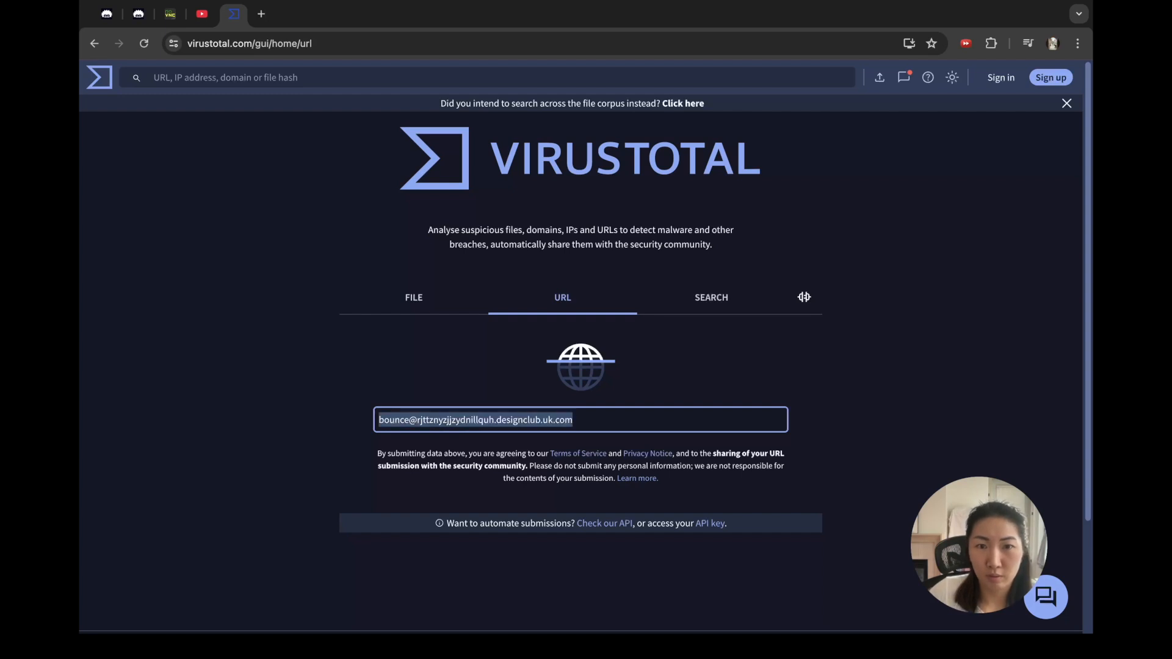
pyautogui.press('BackSpace')
# Step: Search VirusTotal for the bounce address, find no matches, and return to the email source
pyautogui.click(711, 297)
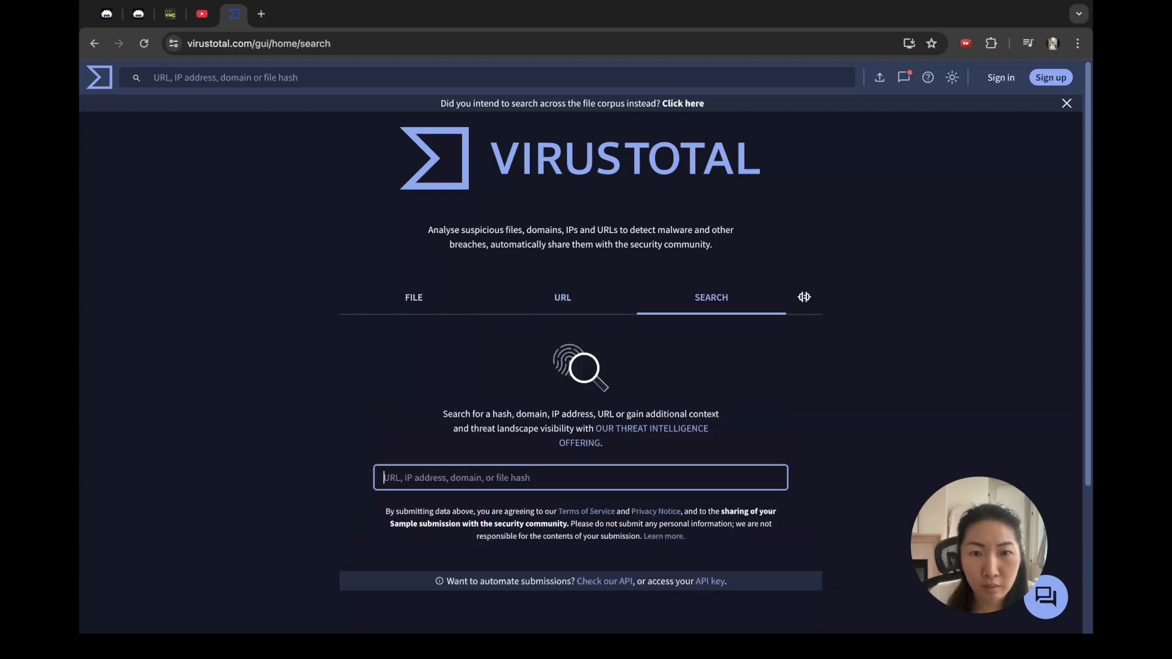
pyautogui.hotkey('ctrl', 'v')
pyautogui.press('Return')
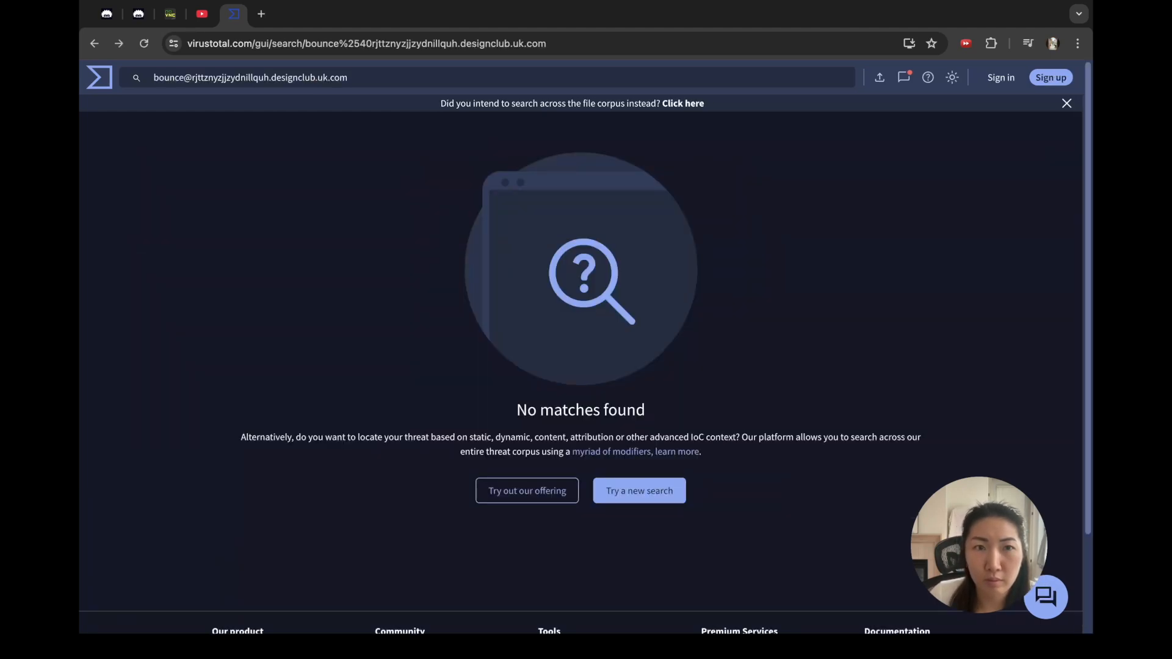
pyautogui.hotkey('alt', 'Left')
pyautogui.click(562, 297)
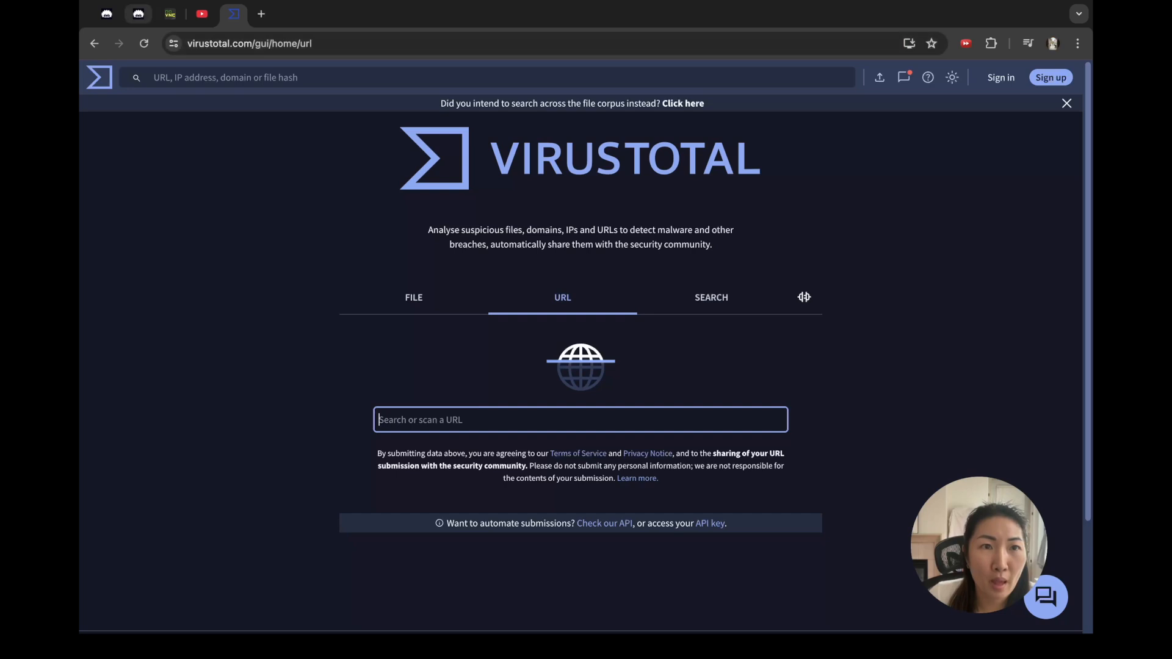
pyautogui.click(171, 13)
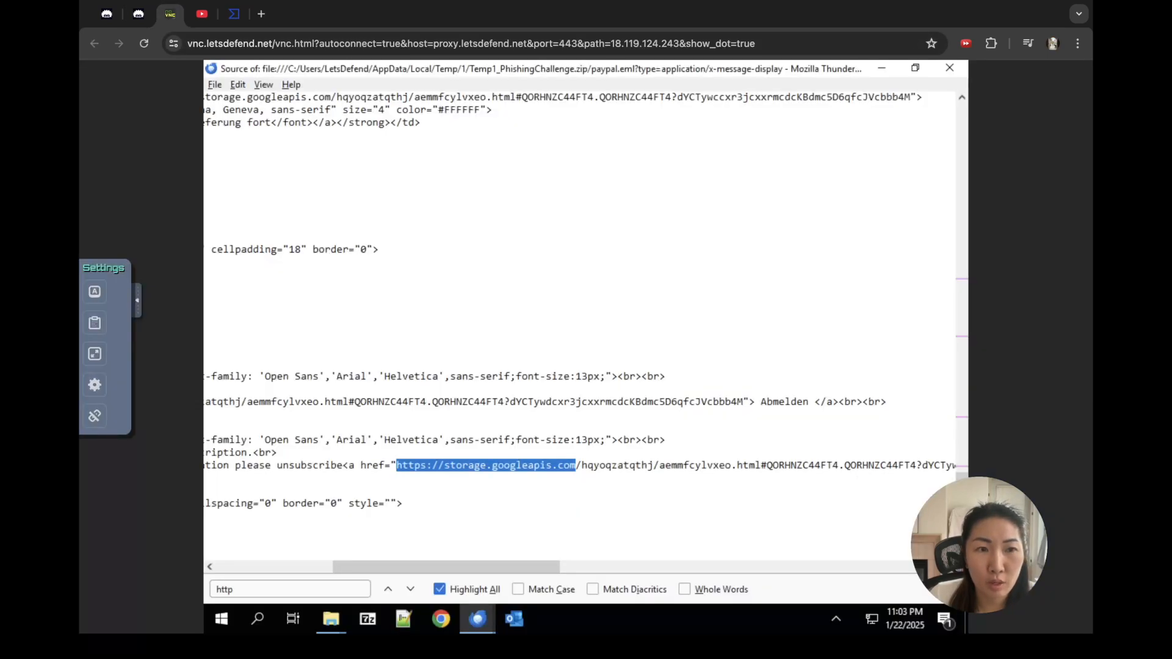
# Step: Look up the copied storage.googleapis.com link on VirusTotal, then return to the challenge questions
pyautogui.click(94, 323)
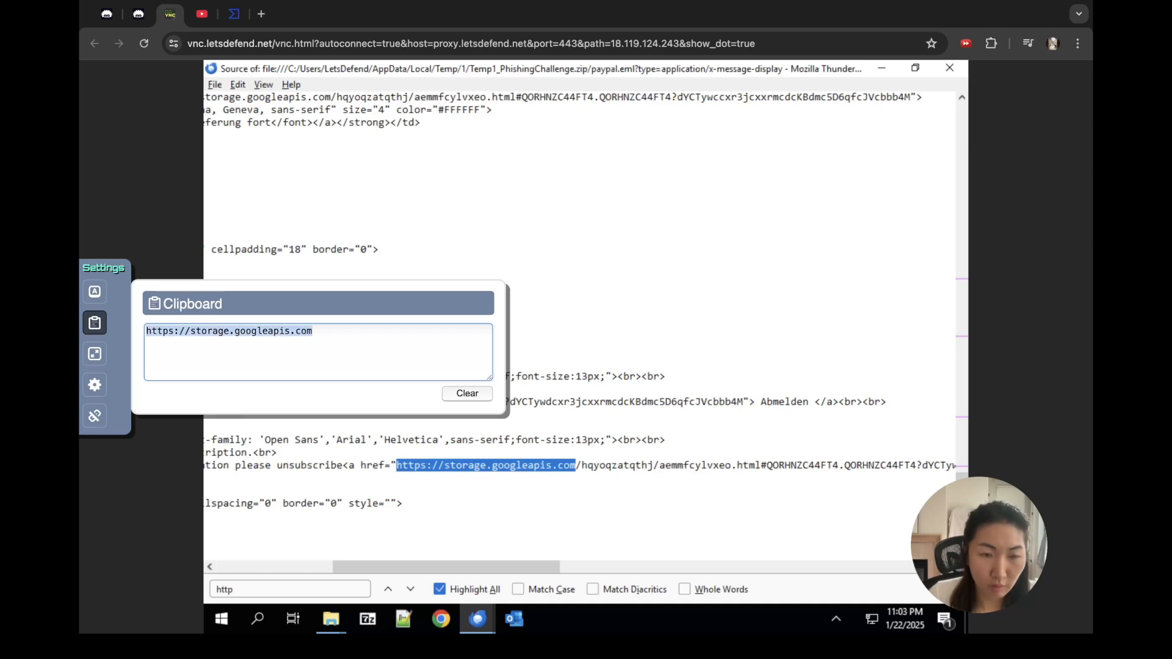
pyautogui.click(234, 14)
pyautogui.hotkey('ctrl', 'v')
pyautogui.press('Return')
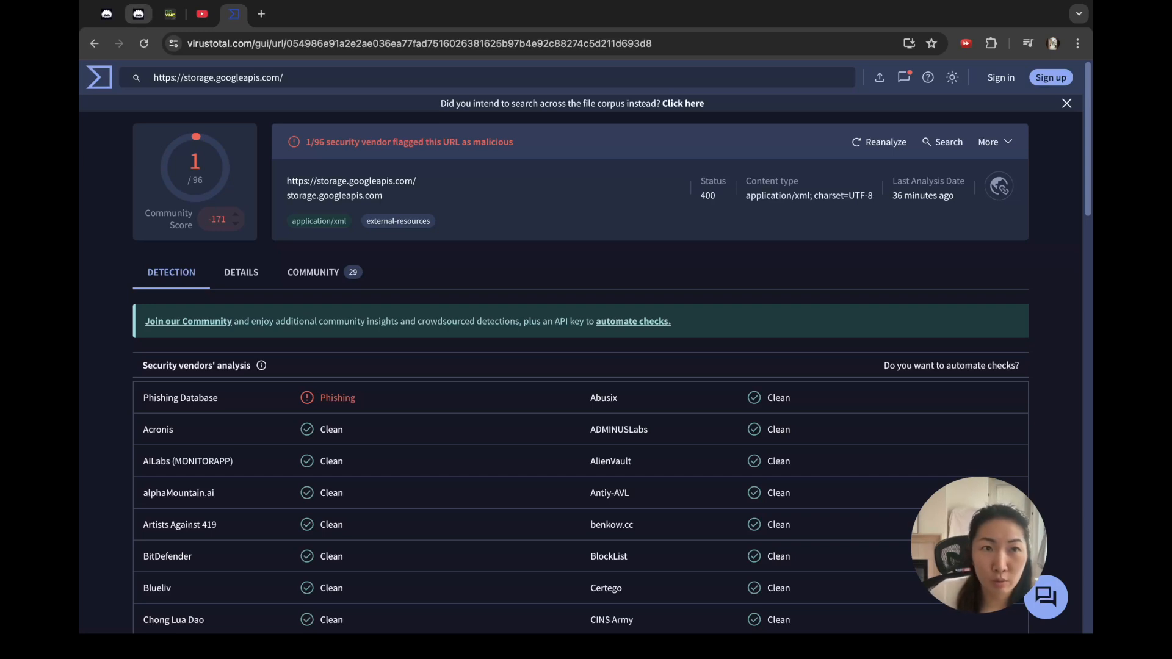
pyautogui.click(138, 14)
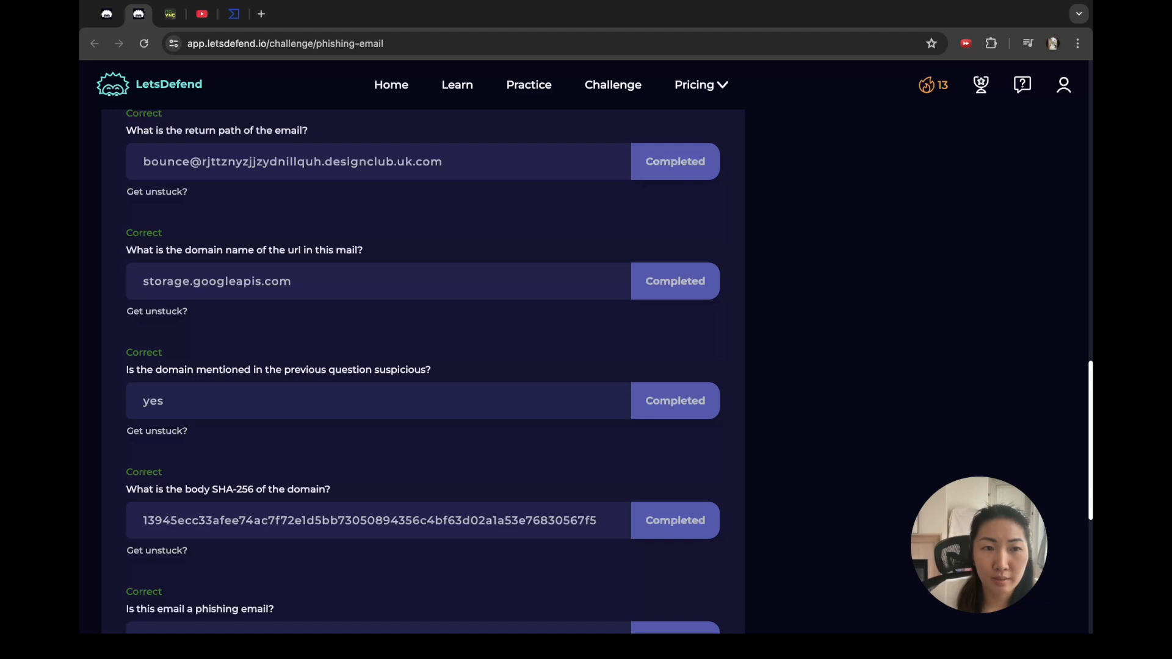
pyautogui.scroll(-1, 423, 371)
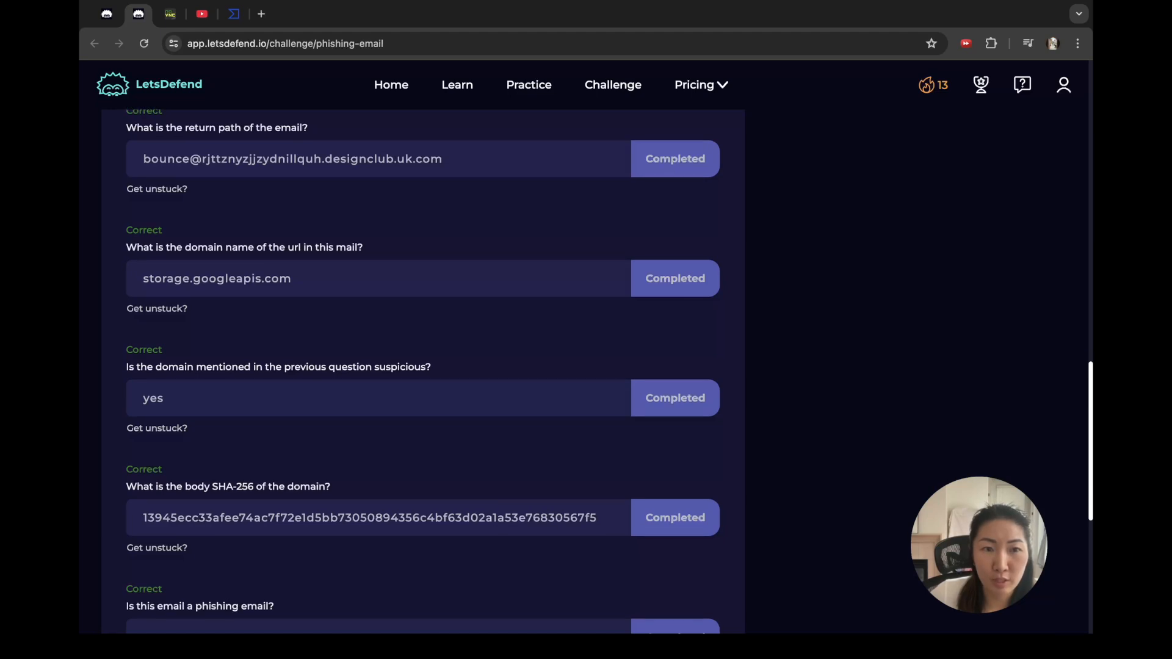
pyautogui.scroll(-3, 423, 372)
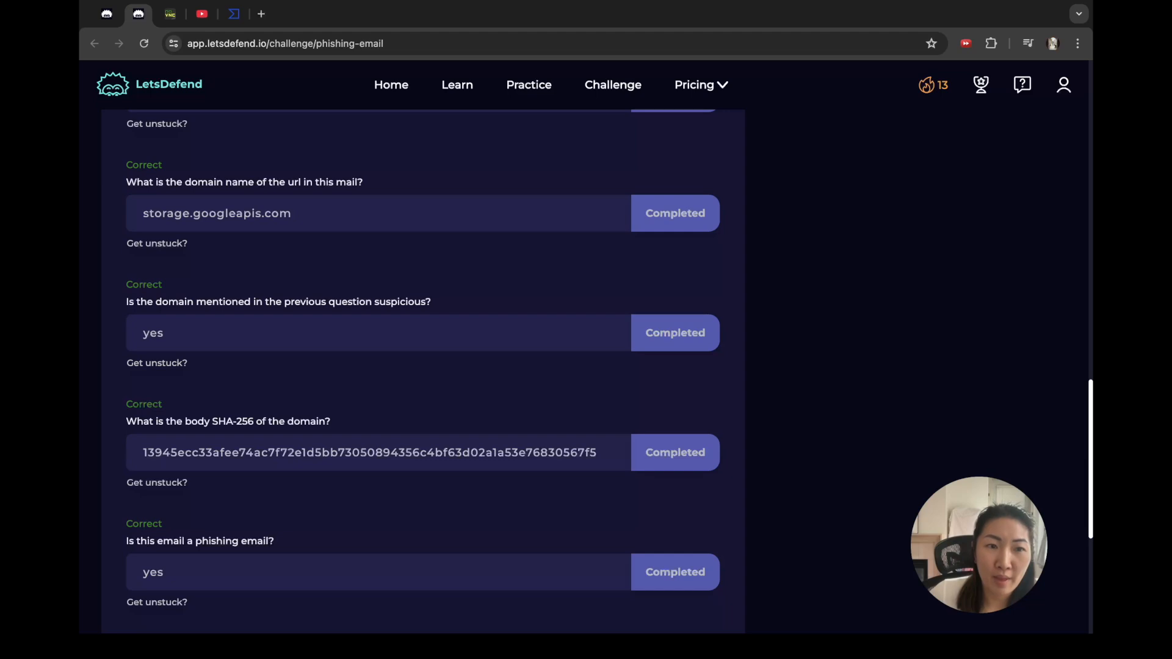
pyautogui.moveTo(135, 421); pyautogui.dragTo(330, 421)
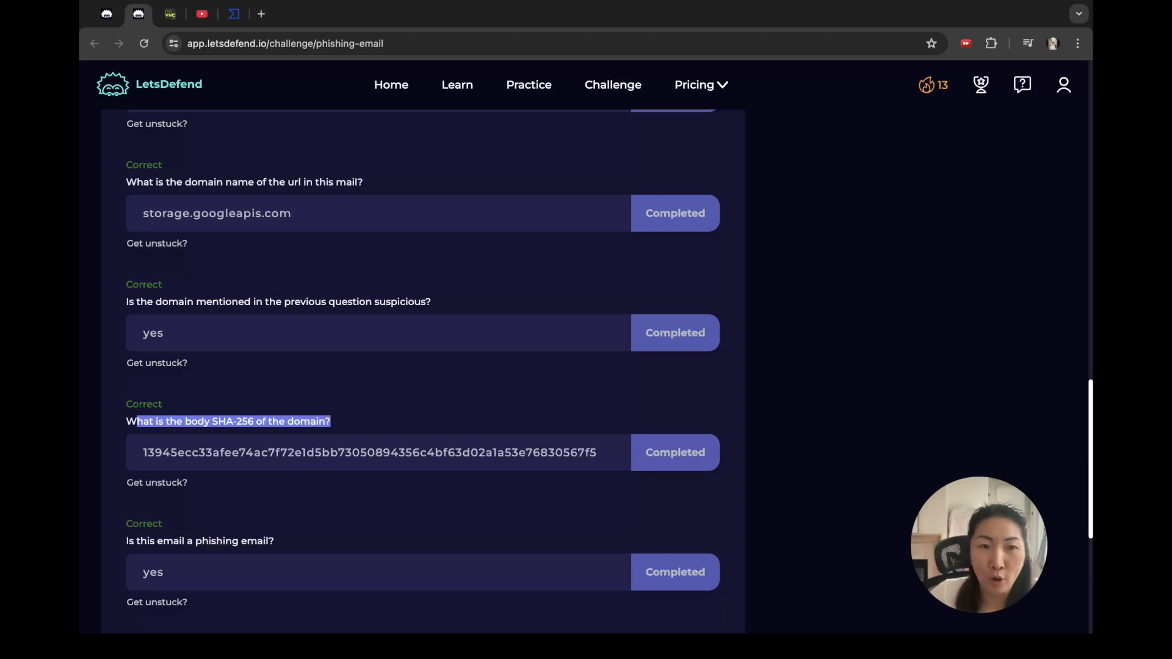
pyautogui.scroll(1, 423, 366)
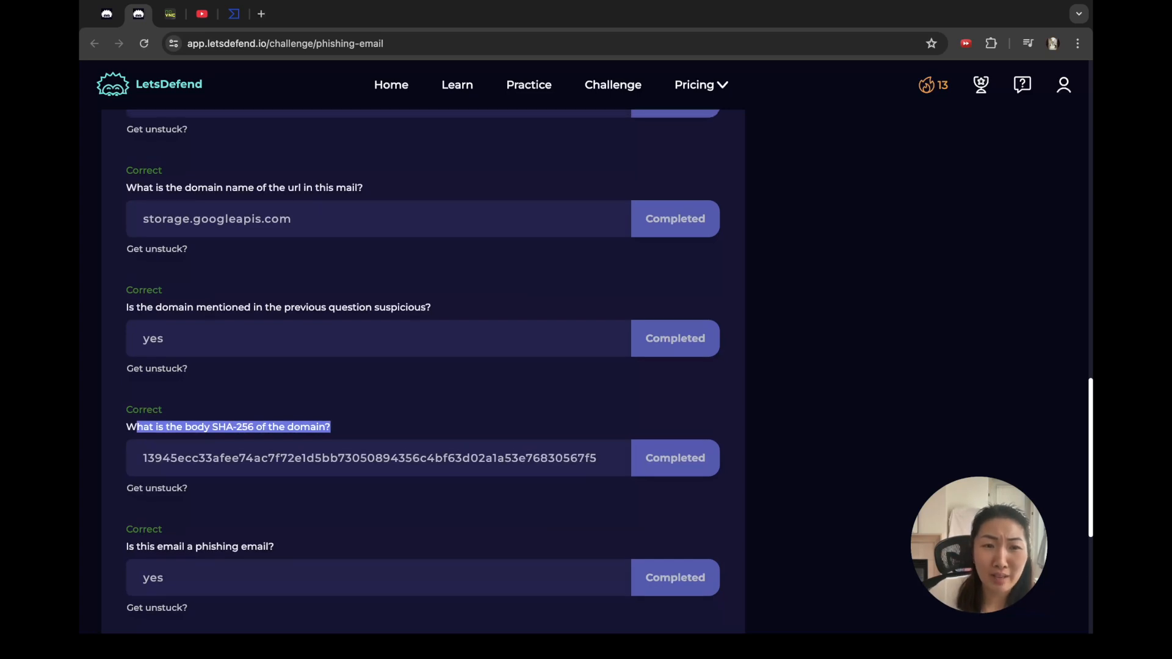
pyautogui.click(333, 427)
pyautogui.moveTo(185, 426); pyautogui.dragTo(256, 427)
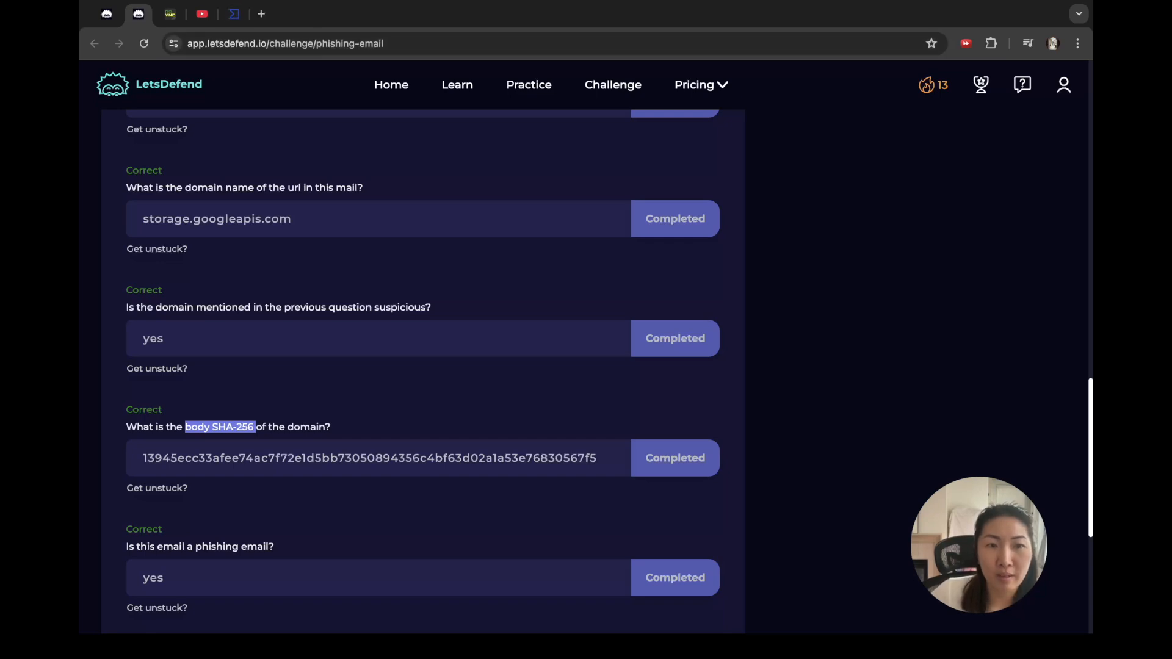
pyautogui.doubleClick(197, 426)
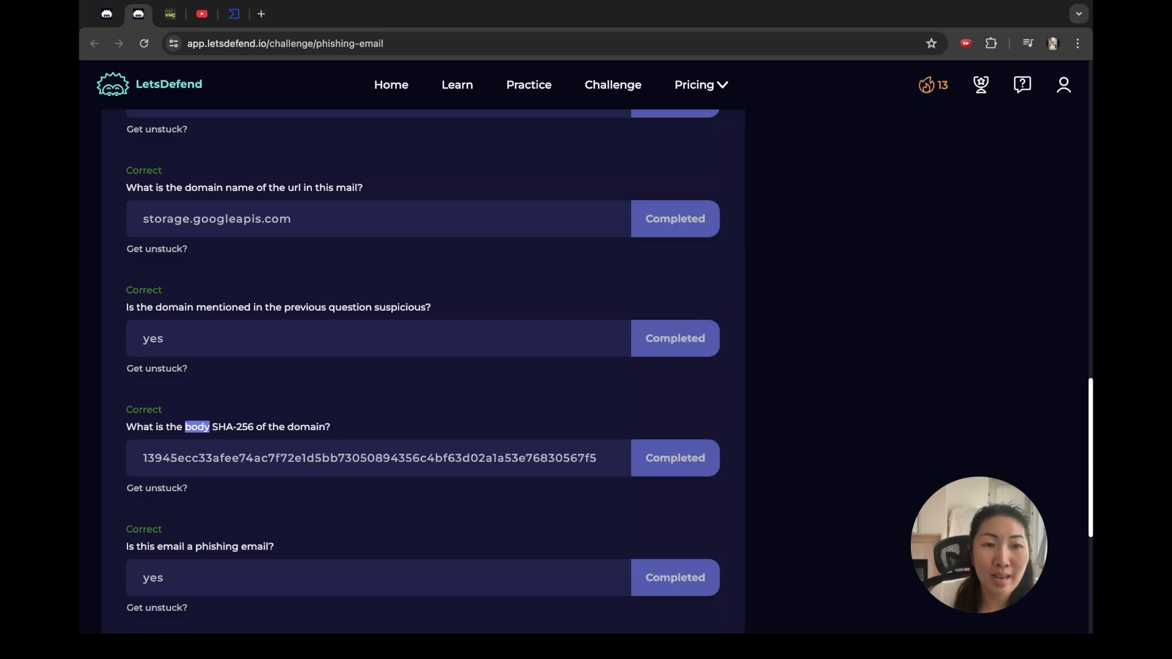
pyautogui.doubleClick(306, 427)
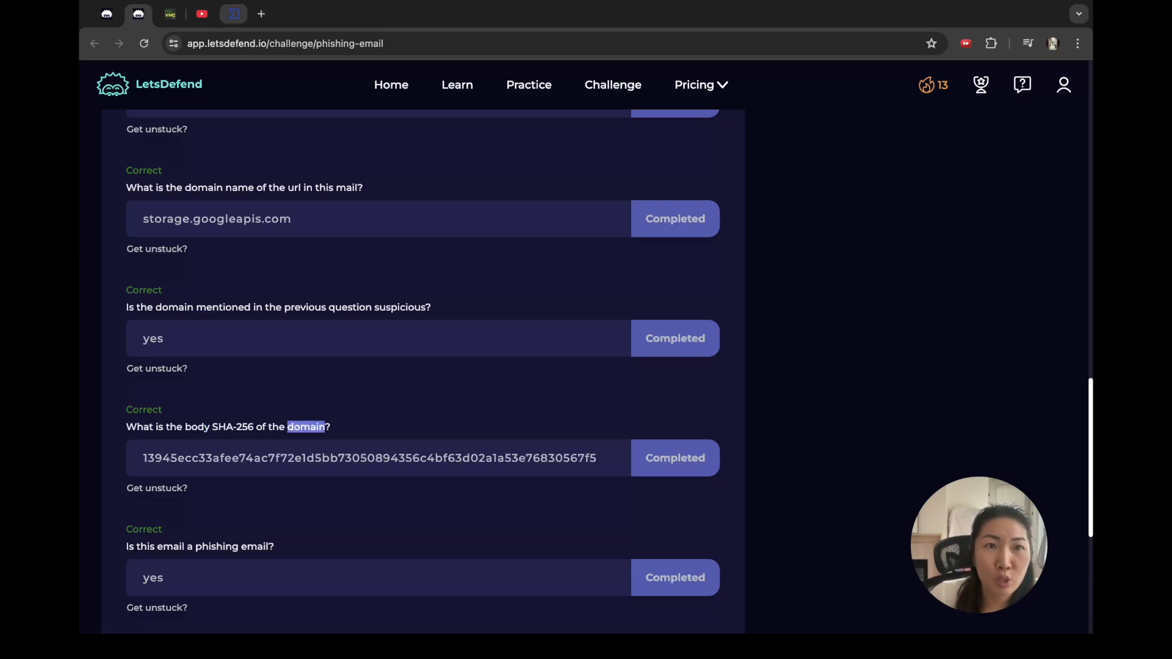
pyautogui.click(233, 13)
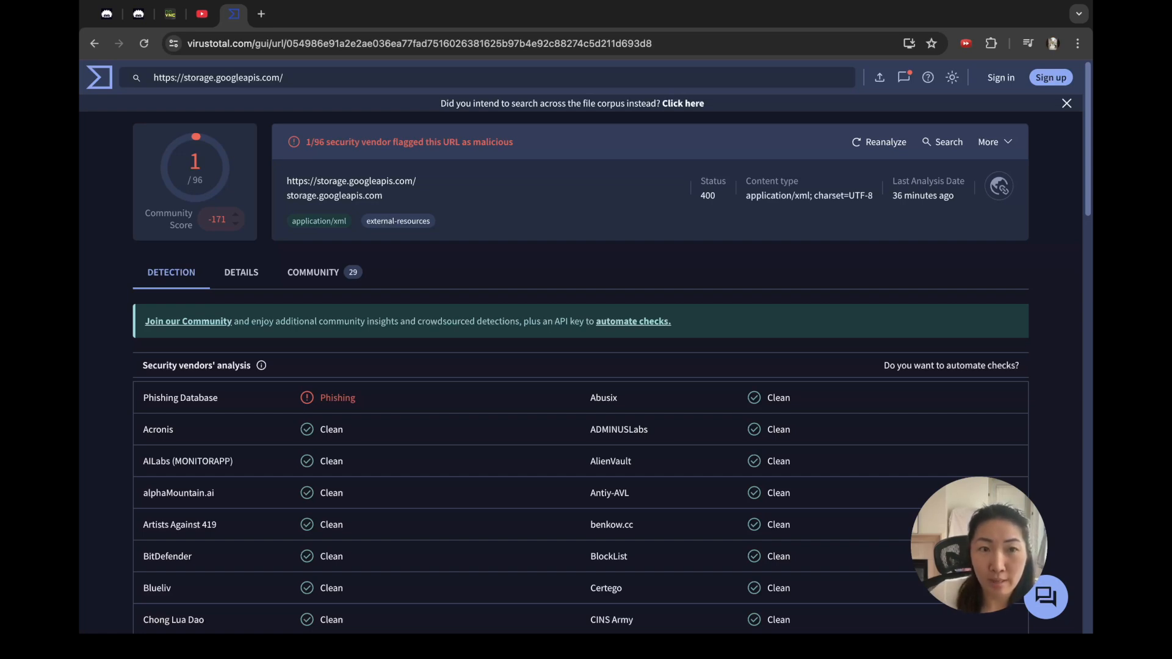
# Step: View the URL's HTTP Response details and open the Body SHA-256 file report
pyautogui.click(241, 272)
pyautogui.scroll(-5, 585, 366)
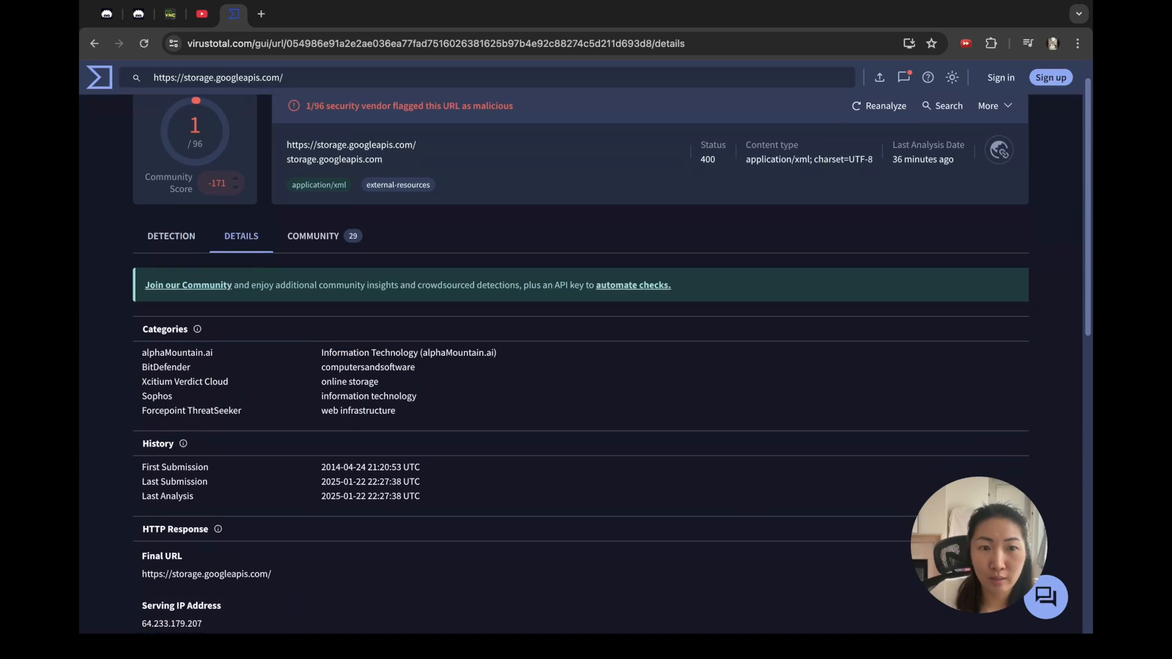
pyautogui.scroll(-1, 584, 366)
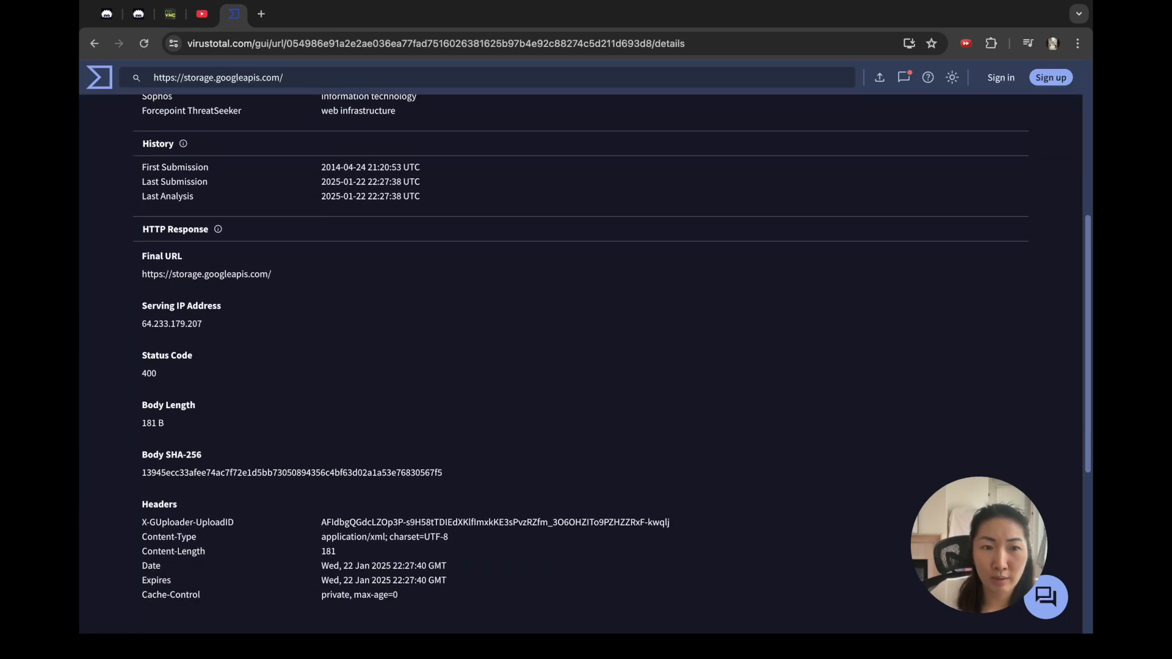
pyautogui.doubleClick(153, 454)
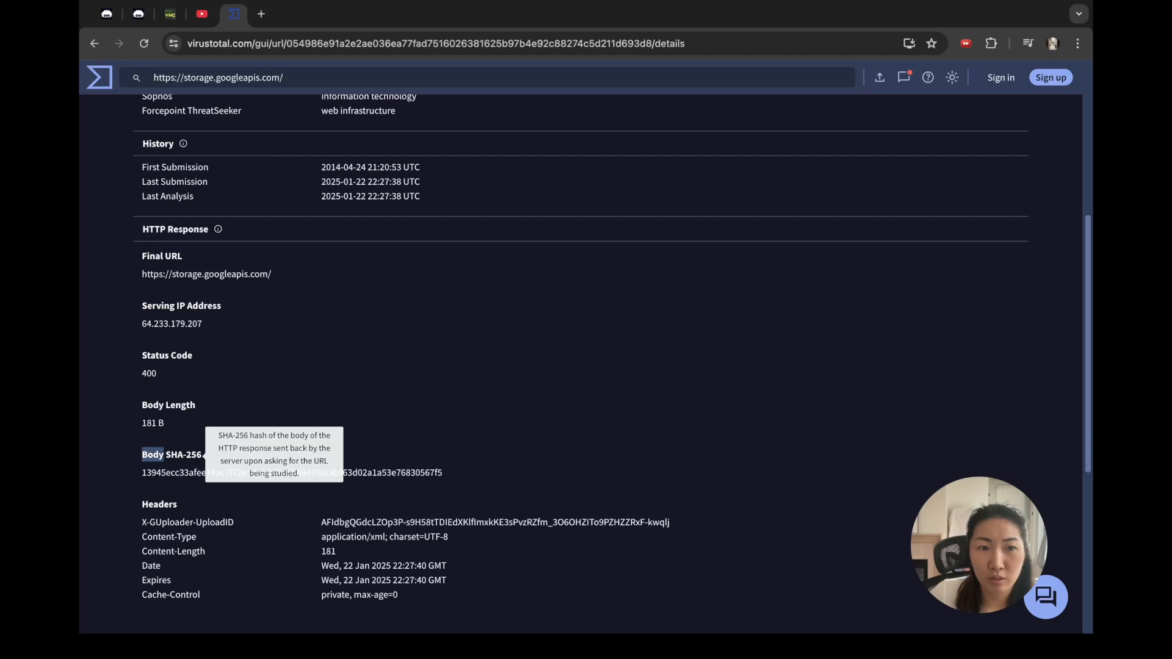
pyautogui.click(205, 455)
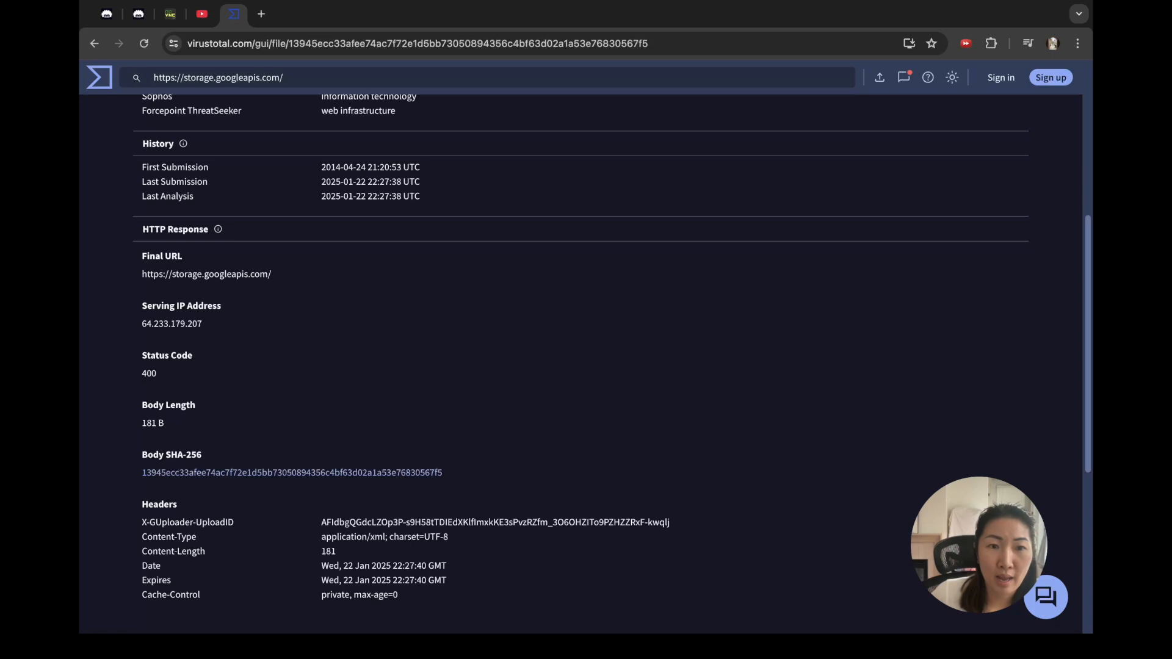
pyautogui.click(292, 473)
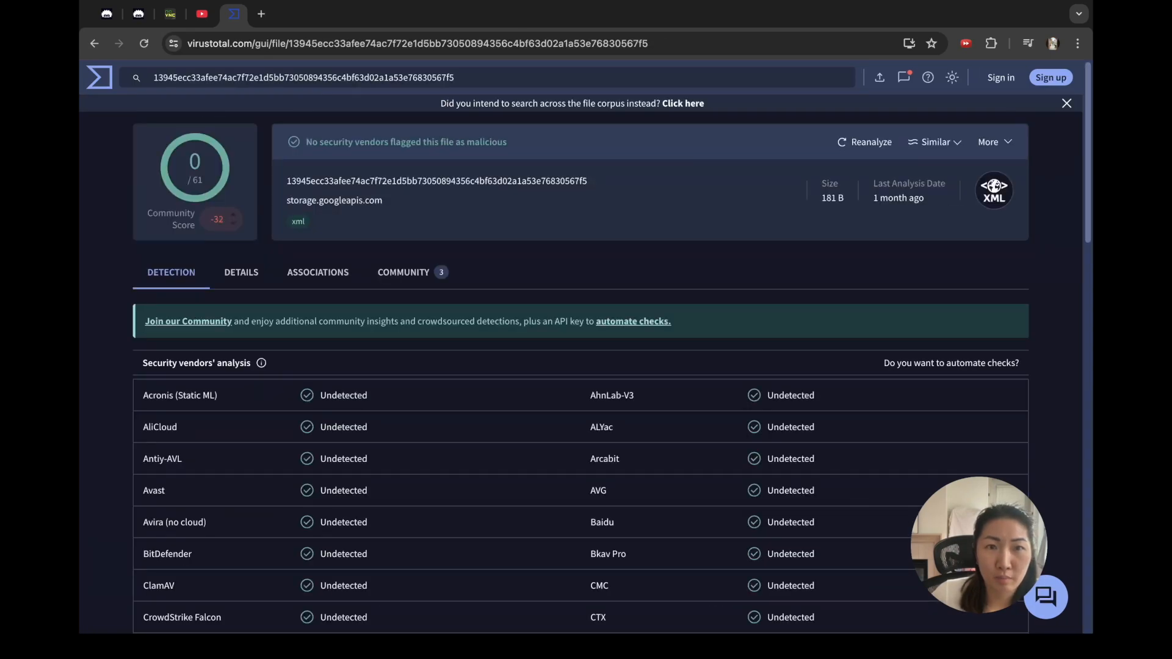
pyautogui.press('super+Left')
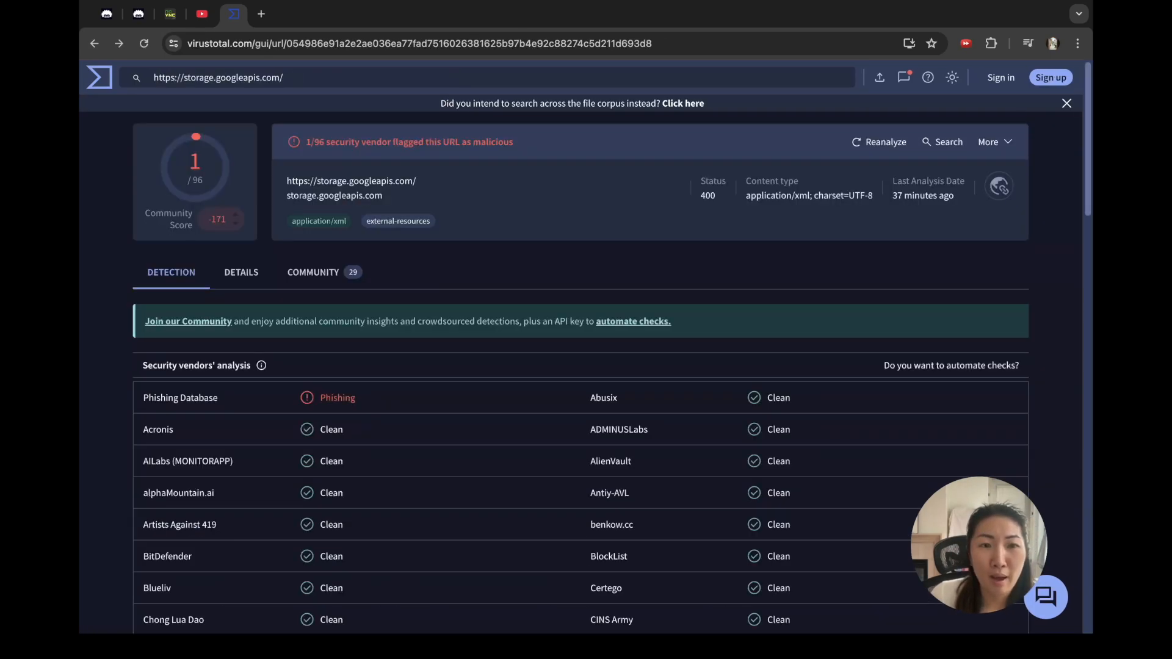
# Step: Reopen the URL details and select the full Body SHA-256 hash for the answer
pyautogui.click(241, 273)
pyautogui.scroll(-10, 580, 365)
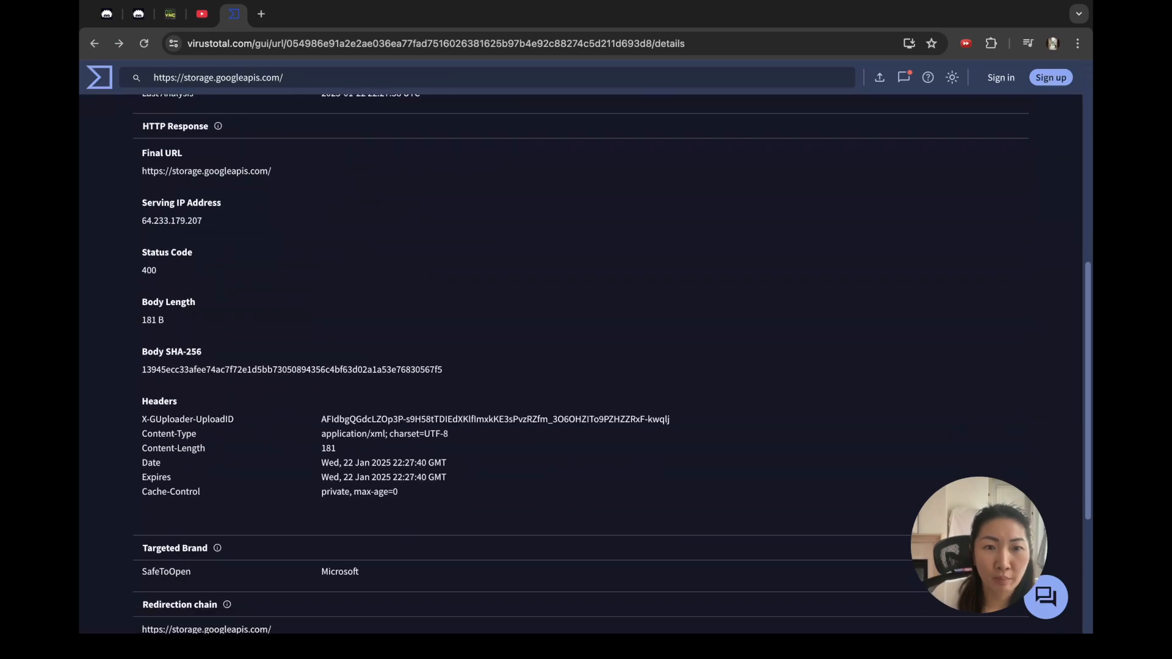
pyautogui.scroll(3, 581, 365)
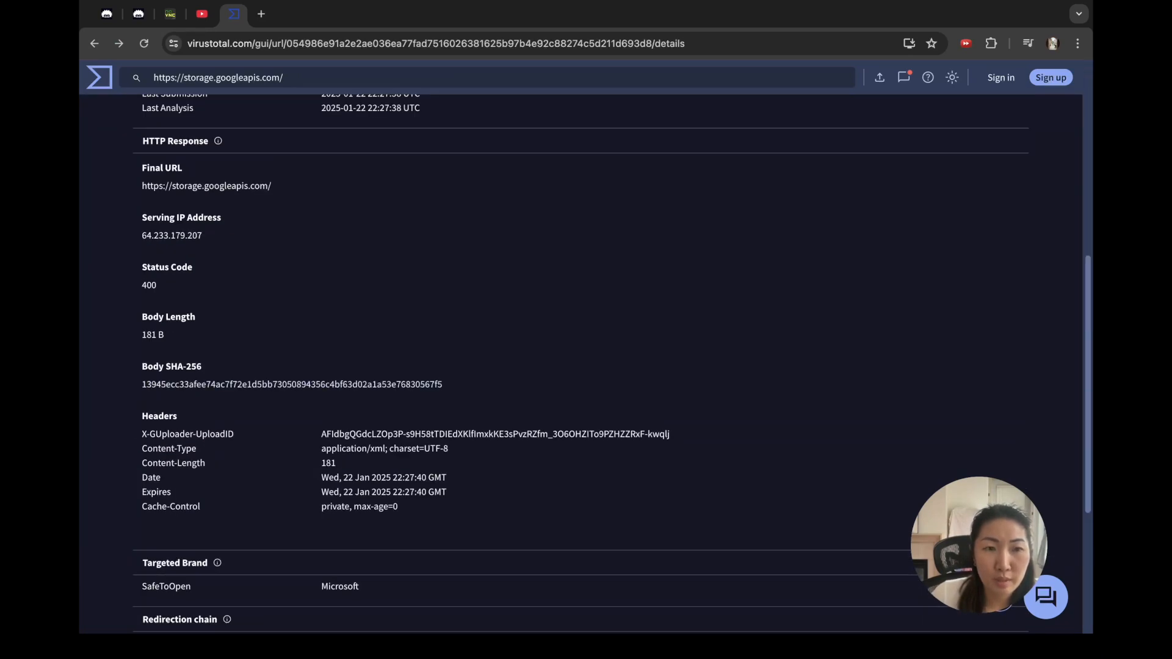
pyautogui.doubleClick(292, 384)
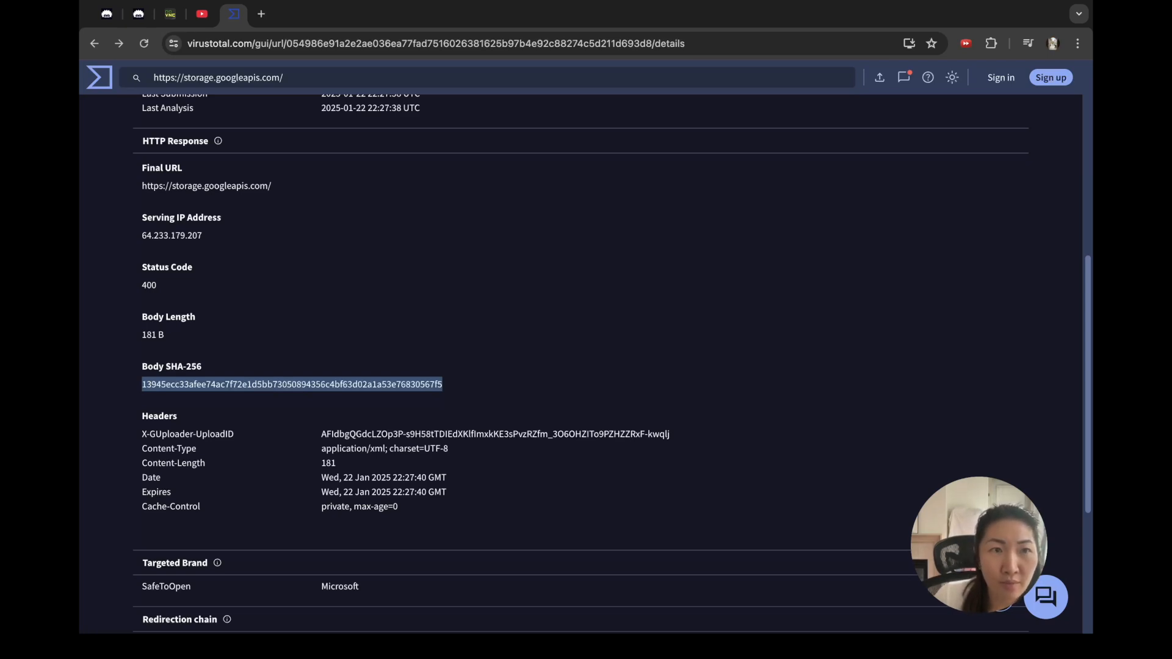
pyautogui.click(139, 14)
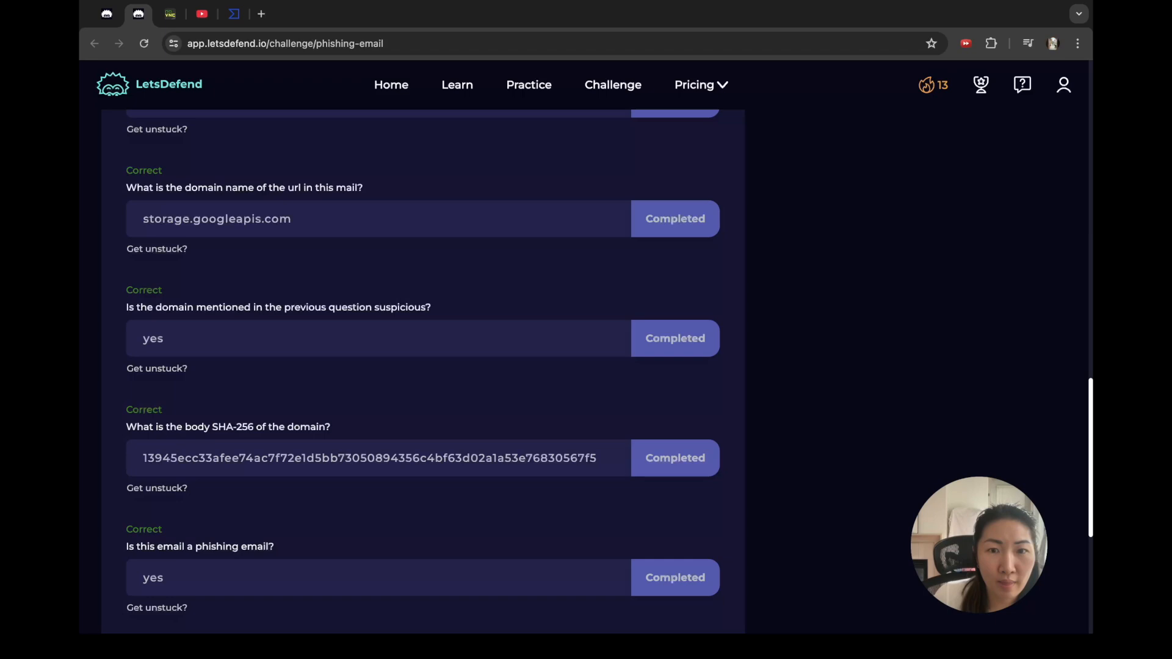
# Step: Review the completed Phishing Email challenge and its walkthrough video, then return to the lesson
pyautogui.scroll(-4, 586, 366)
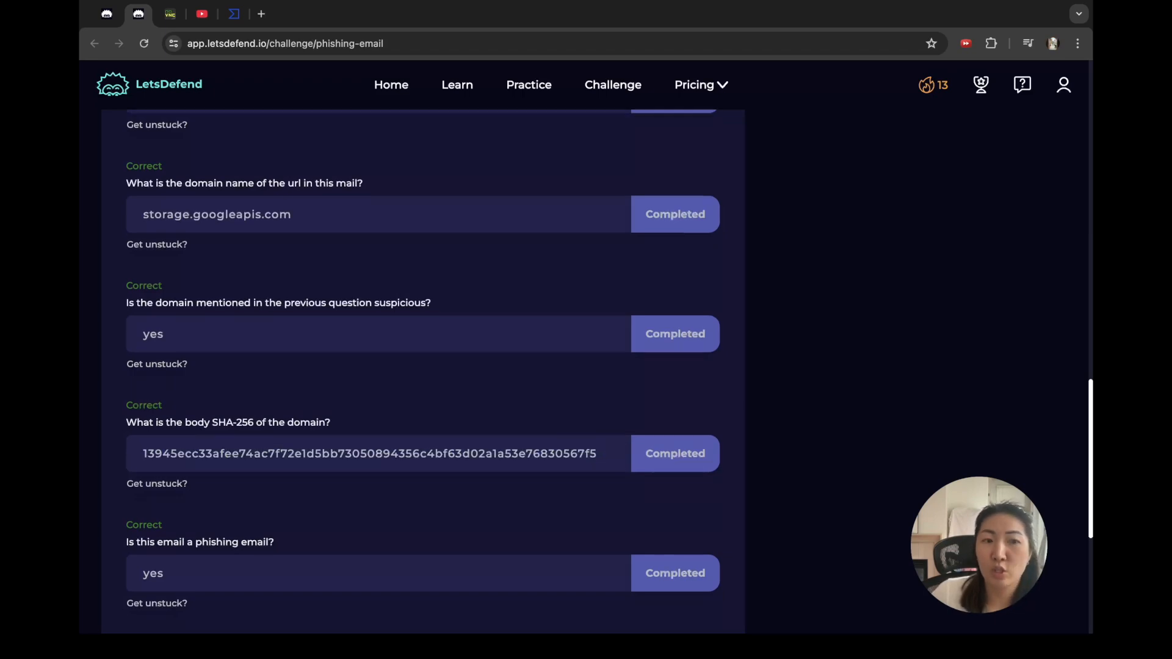
pyautogui.scroll(4, 423, 366)
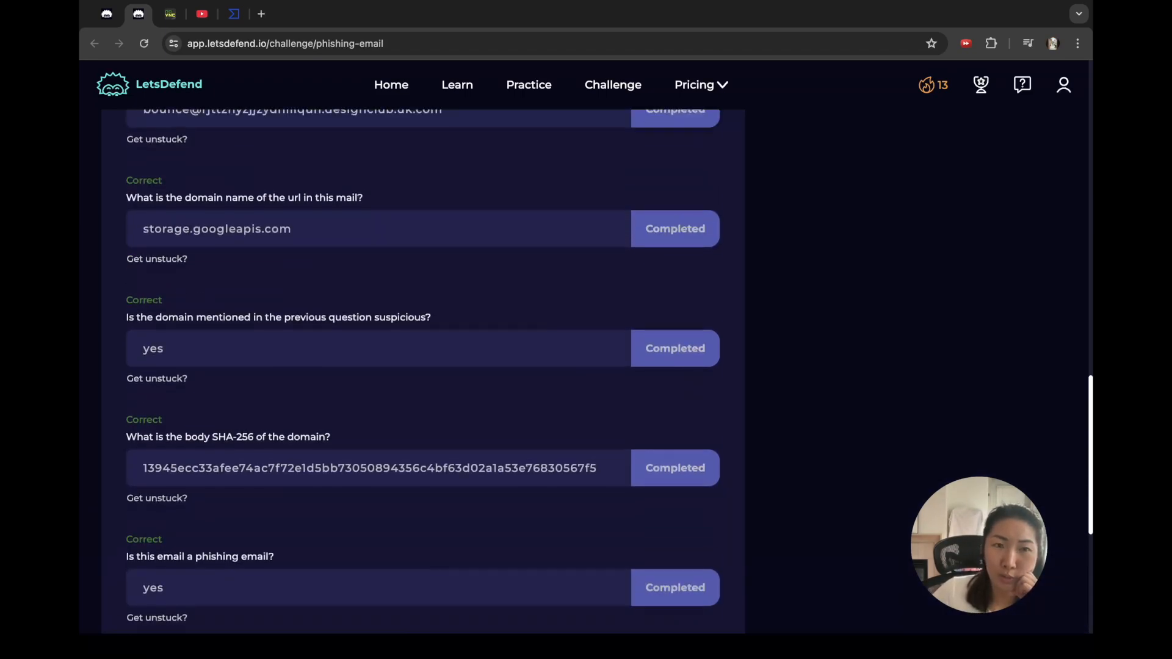
pyautogui.scroll(10, 423, 366)
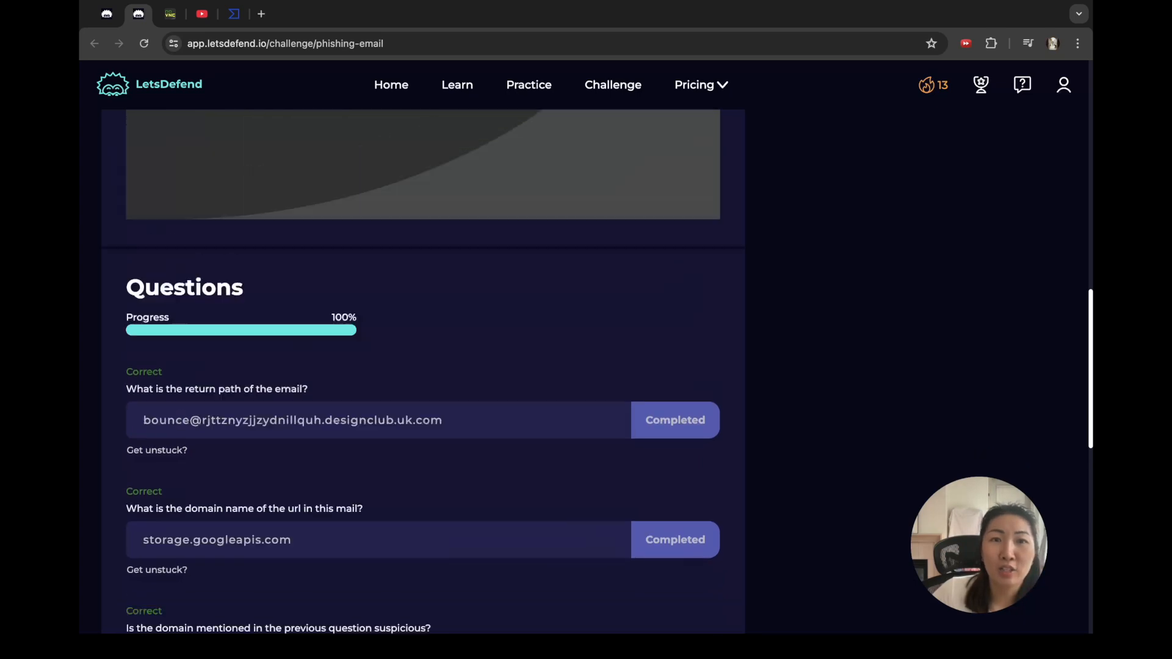
pyautogui.scroll(7, 423, 367)
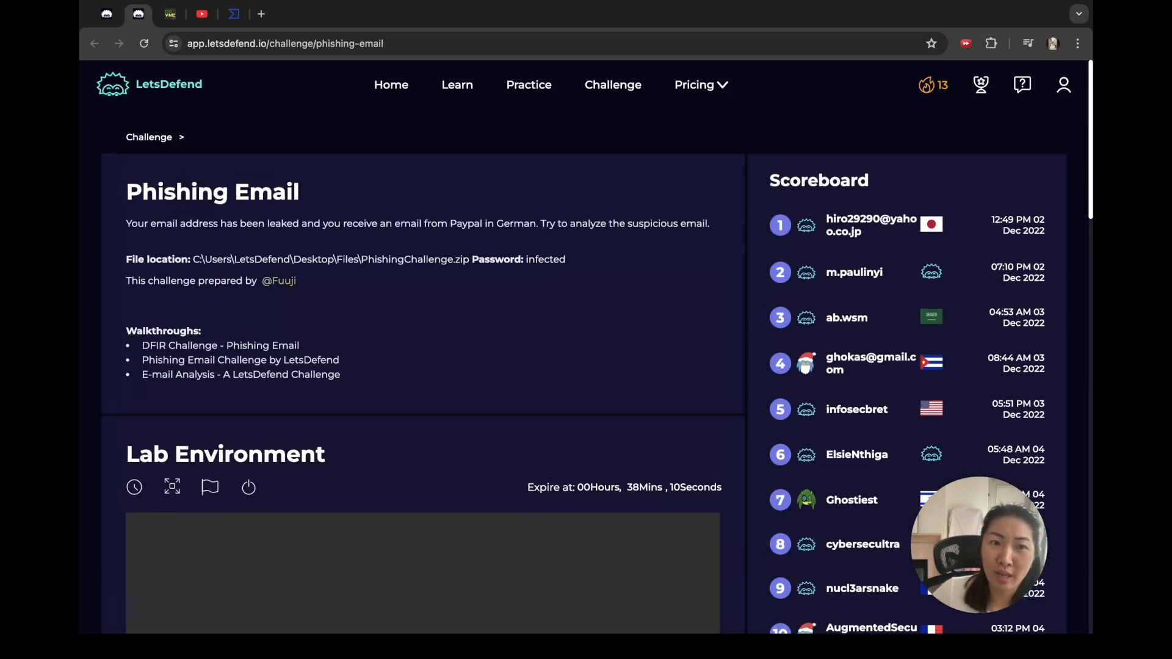
pyautogui.click(202, 14)
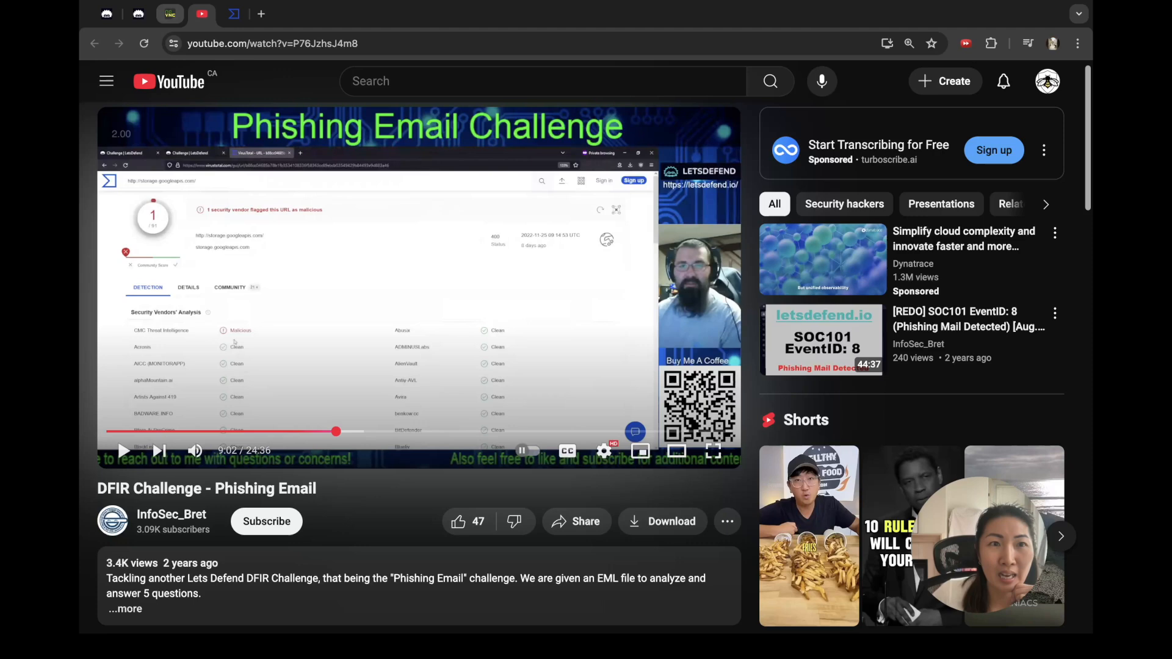
pyautogui.click(139, 13)
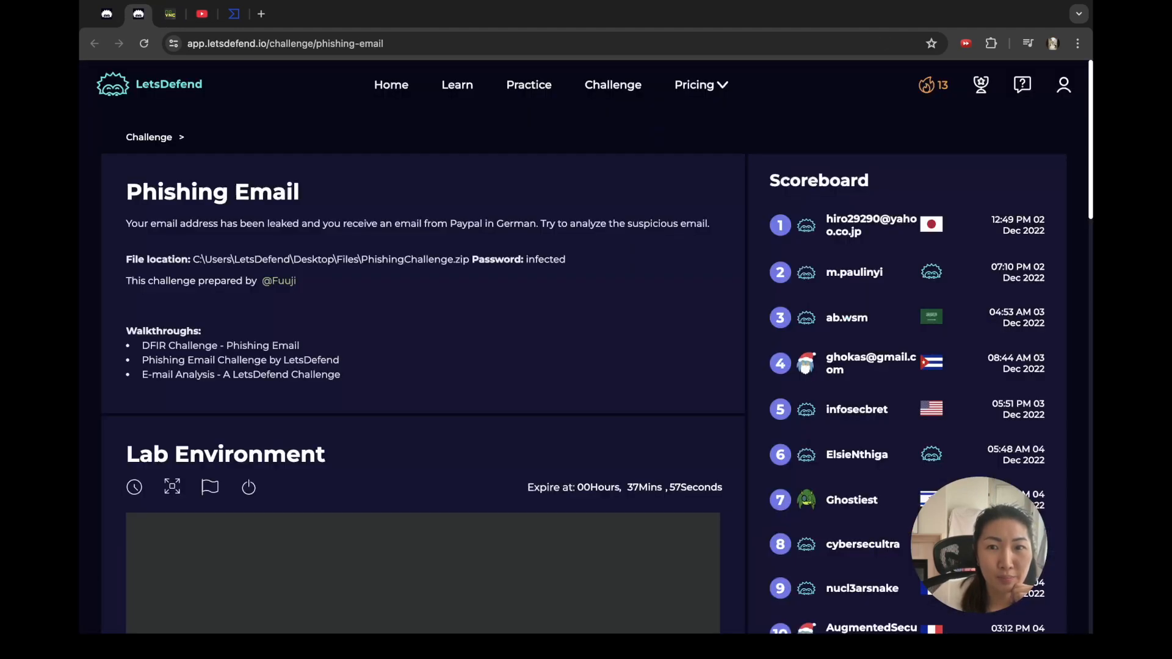
pyautogui.click(106, 13)
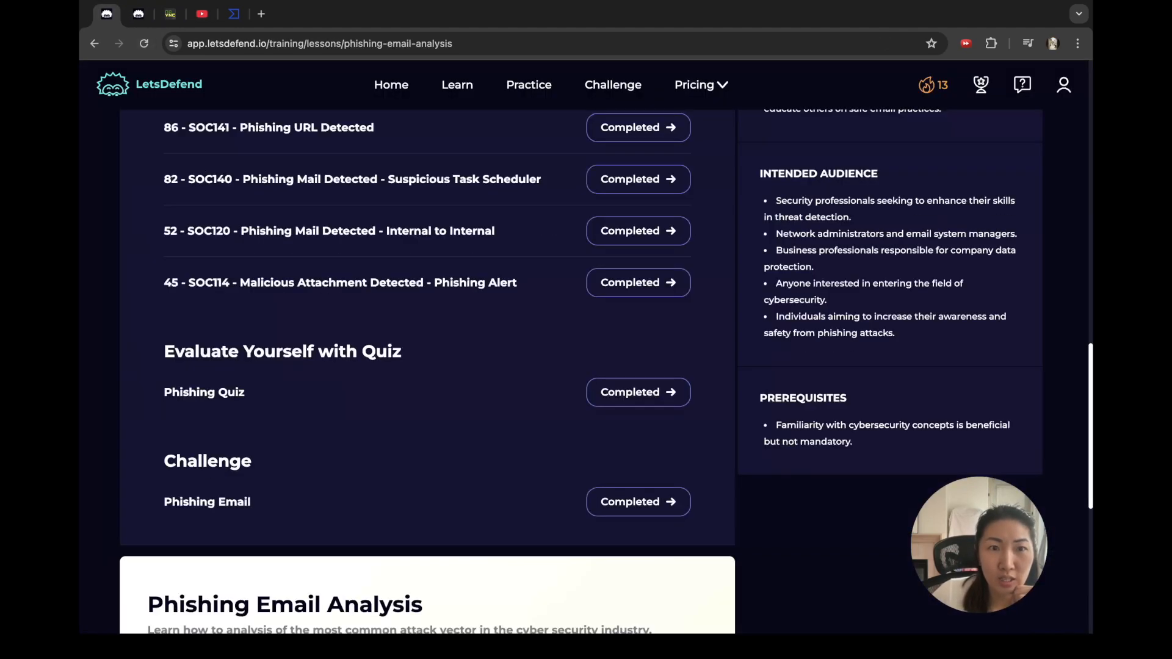
# Step: Scroll to the top of the Phishing Email Analysis lesson page
pyautogui.scroll(3, 428, 366)
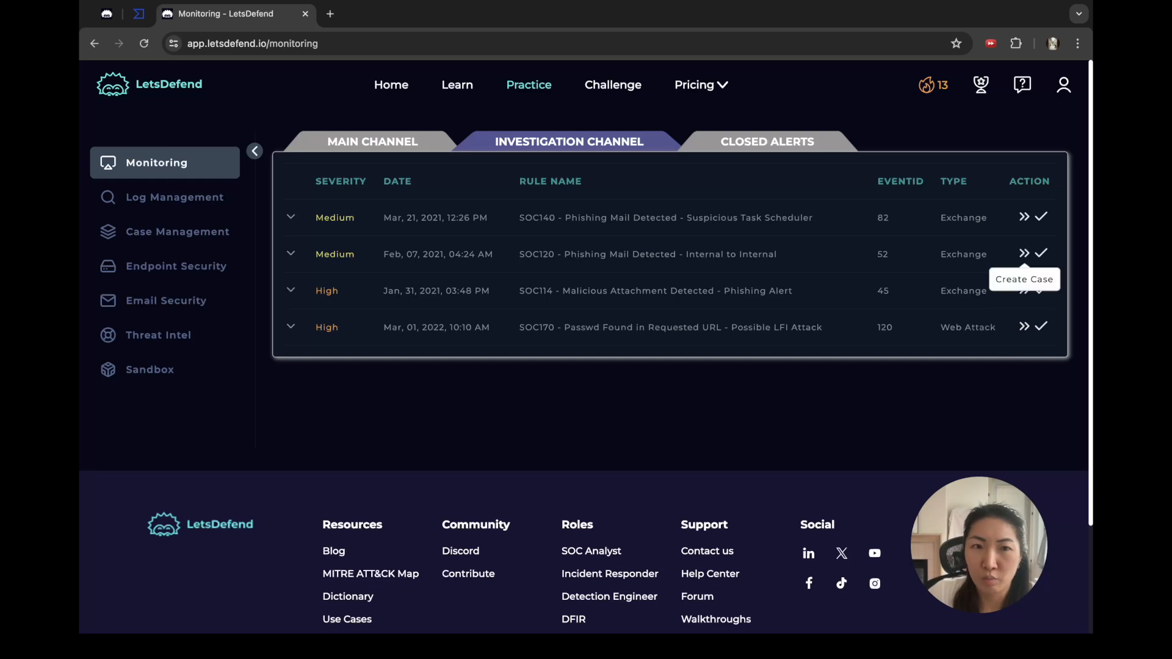
# Step: Expand the SOC120 EventID 52 alert row to show its email details
pyautogui.click(291, 254)
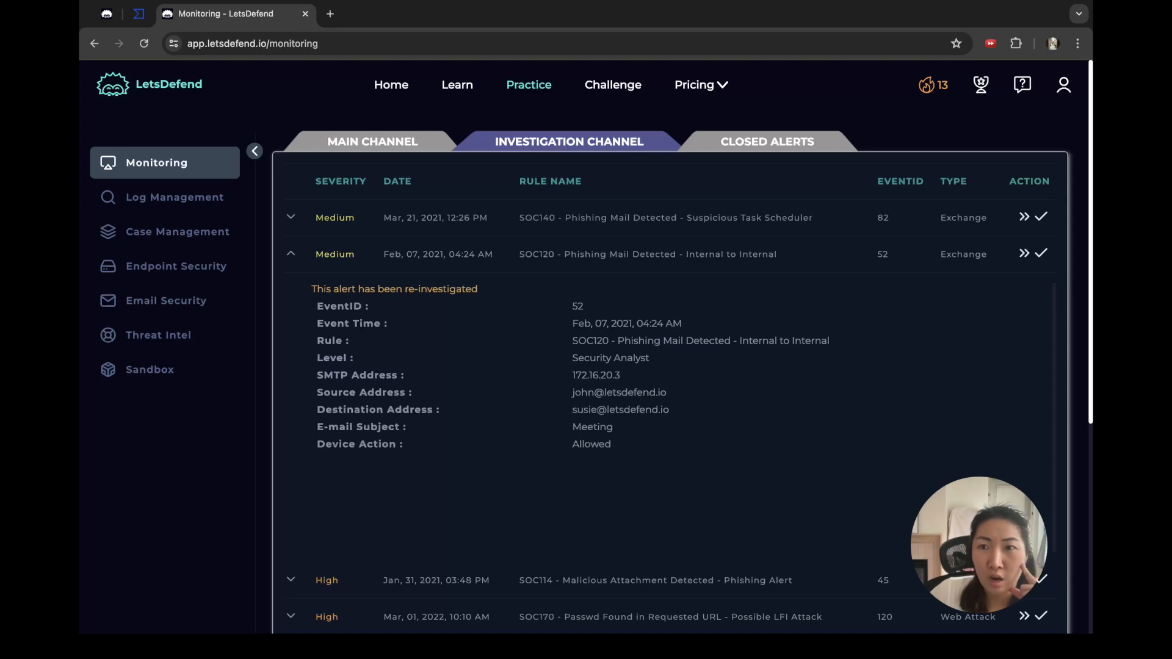
# Step: Create a case for EventID 52, start its playbook, and copy the six Parse Email questions
pyautogui.click(1024, 254)
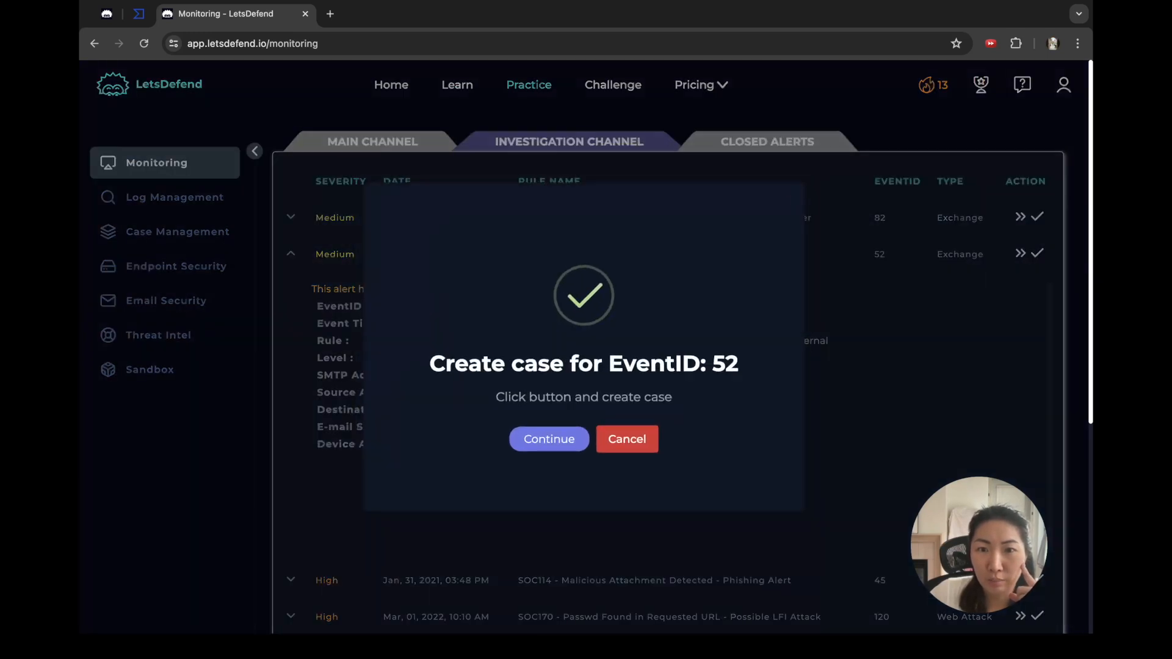
pyautogui.click(549, 439)
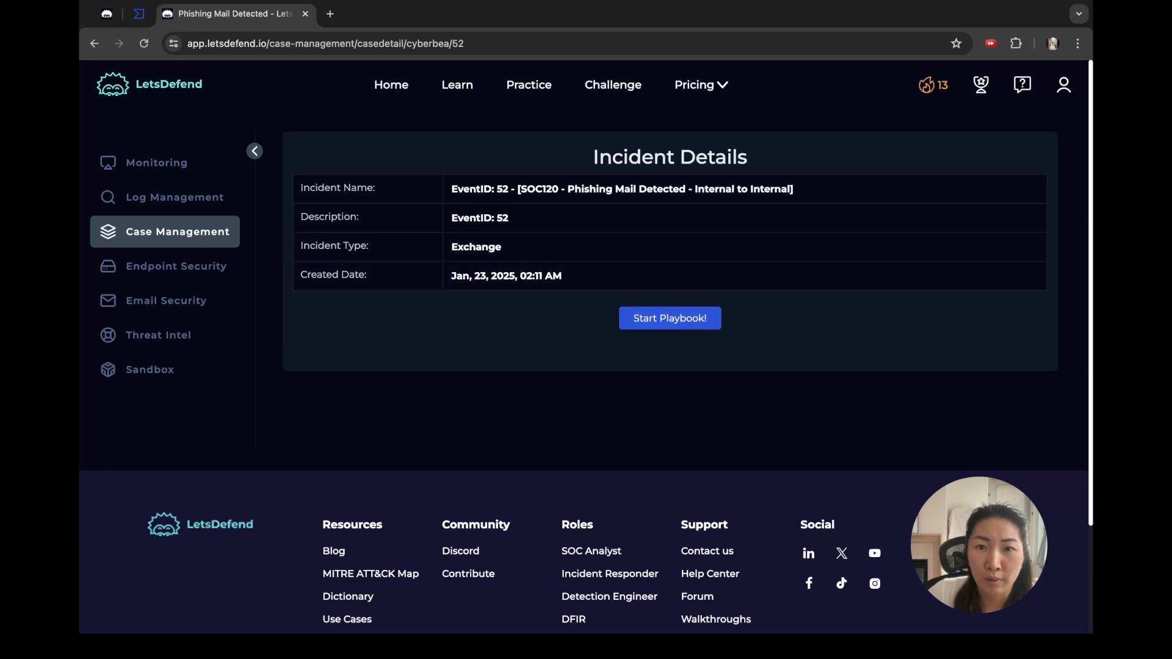
pyautogui.click(669, 316)
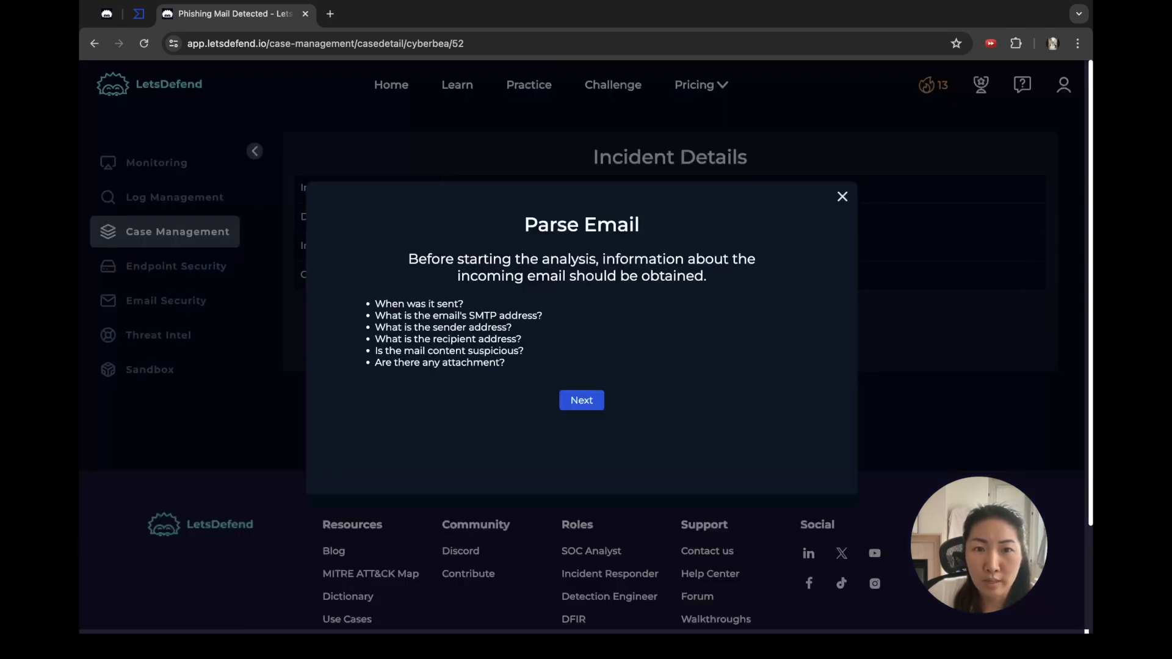
pyautogui.moveTo(375, 303); pyautogui.dragTo(505, 363)
pyautogui.press('super+c')
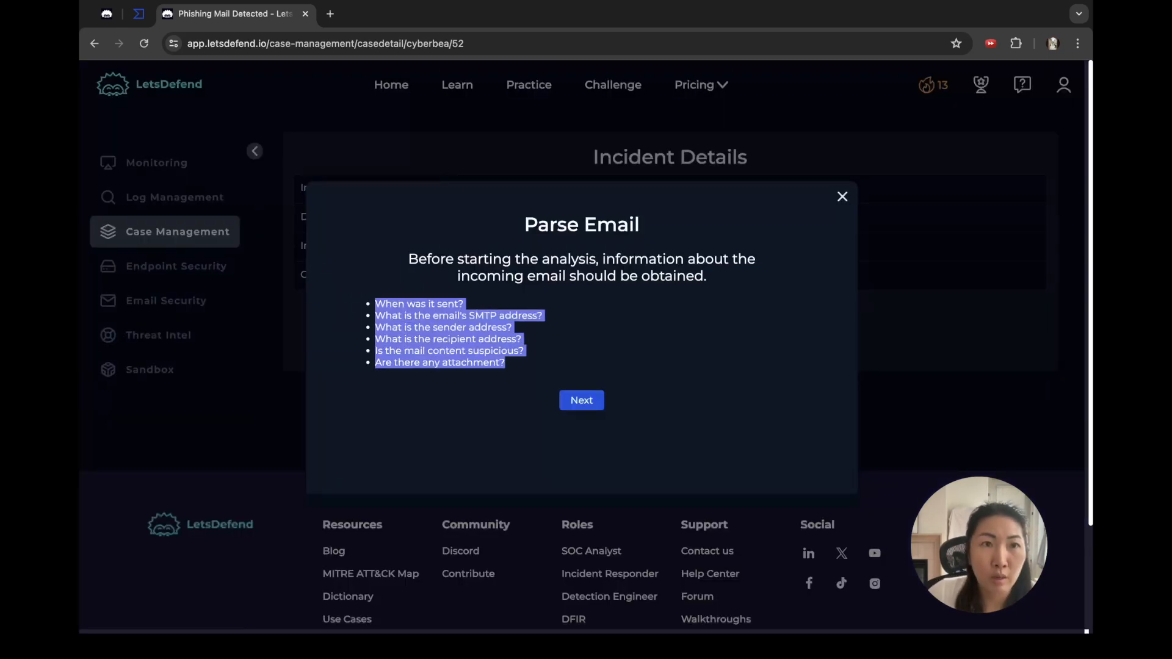
pyautogui.click(331, 13)
# Step: Load chatgpt.com and paste the six Parse Email questions into a new chat draft
pyautogui.write('cat')
pyautogui.press('BackSpace')
pyautogui.press('BackSpace')
pyautogui.write('h')
pyautogui.press('Return')
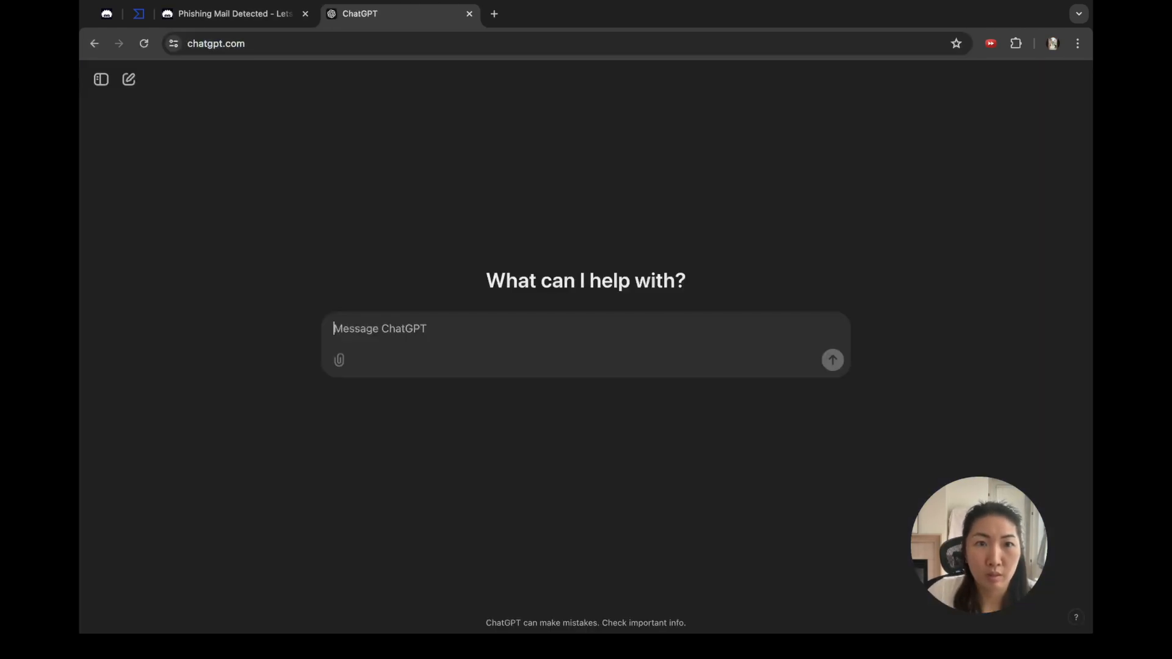
pyautogui.press('super+v')
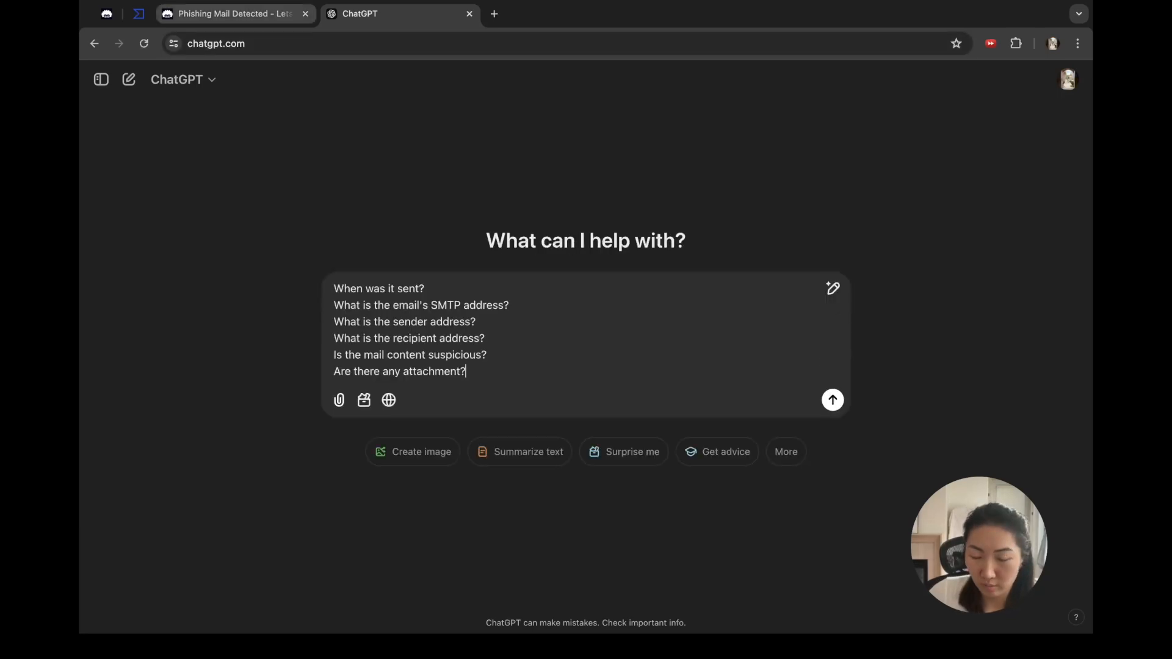
pyautogui.click(236, 13)
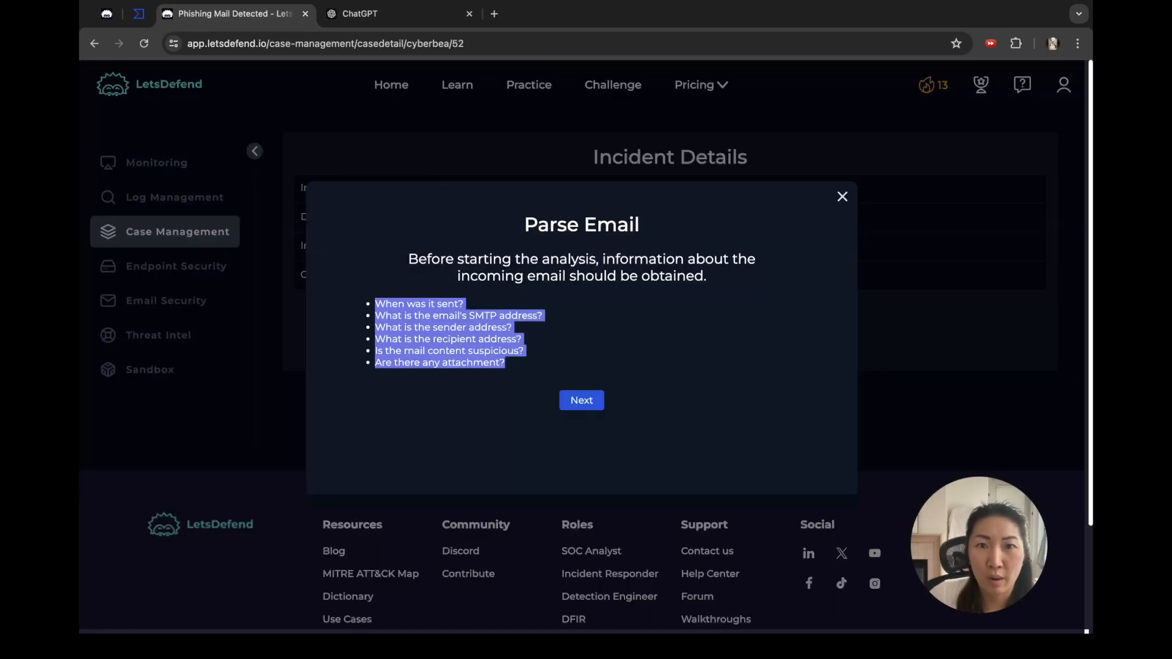
# Step: Review the Parse Email questions on send time, SMTP, sender, recipient, content and attachments, then advance
pyautogui.click(582, 401)
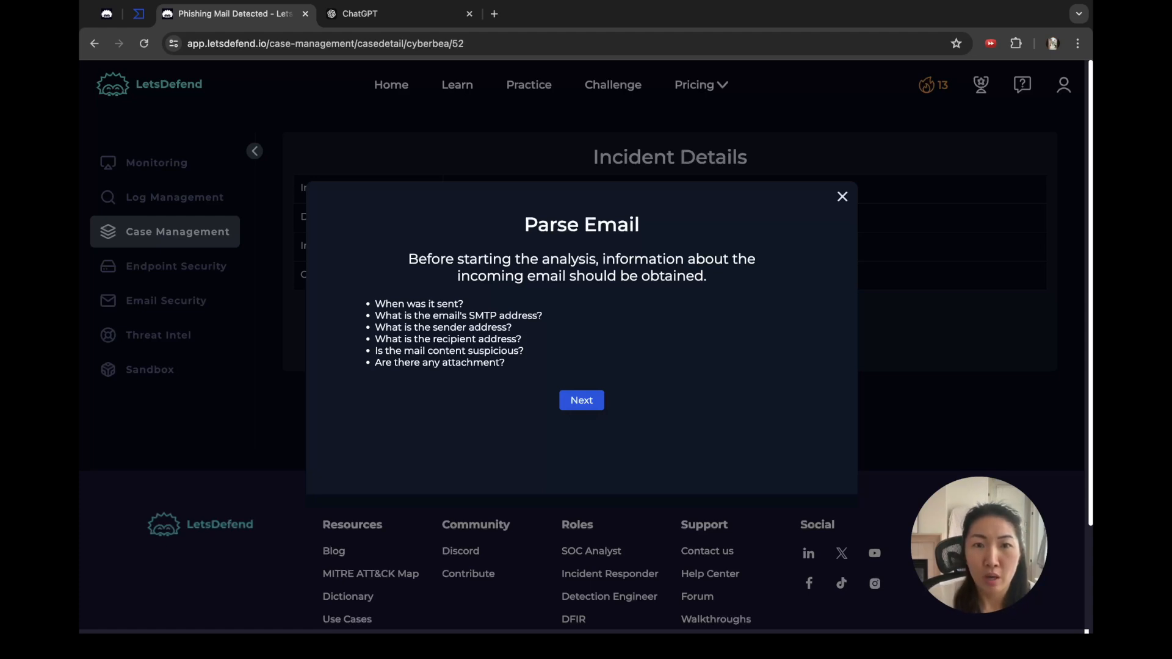
pyautogui.moveTo(465, 304); pyautogui.dragTo(386, 304)
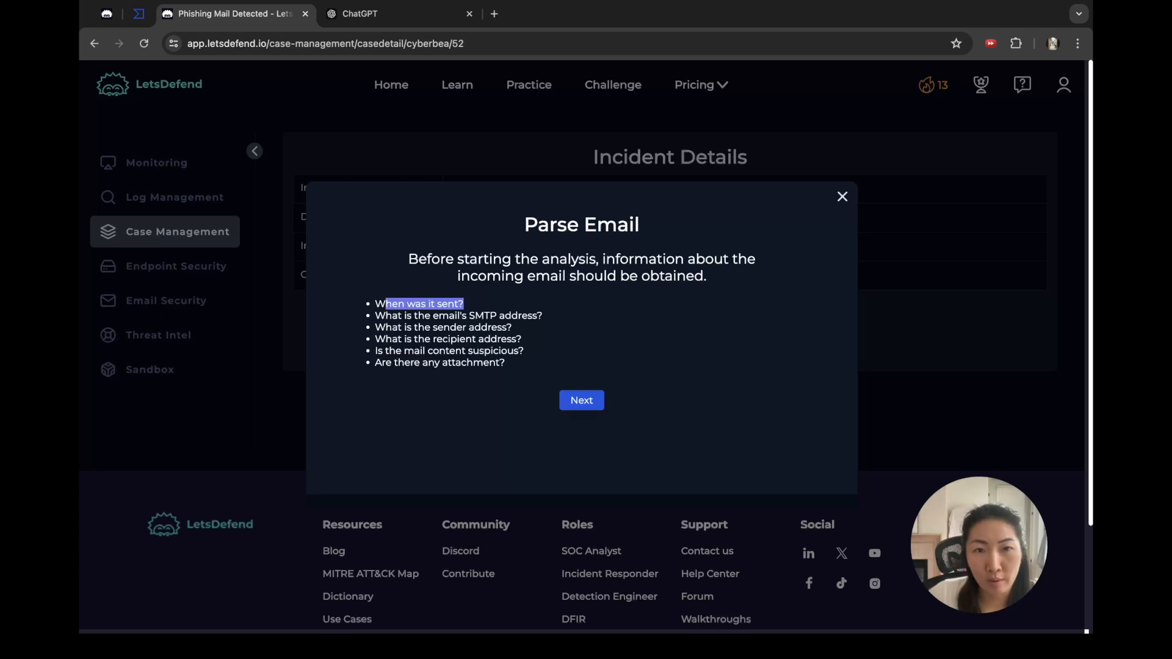
pyautogui.moveTo(374, 327); pyautogui.dragTo(512, 328)
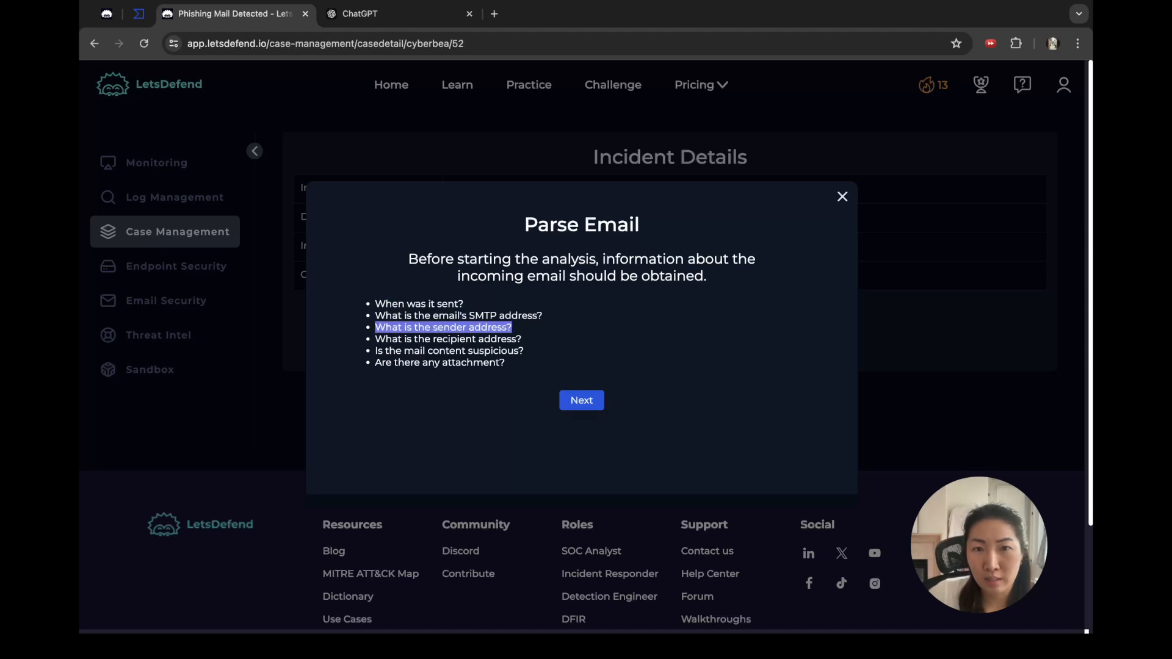
pyautogui.moveTo(374, 339); pyautogui.dragTo(521, 339)
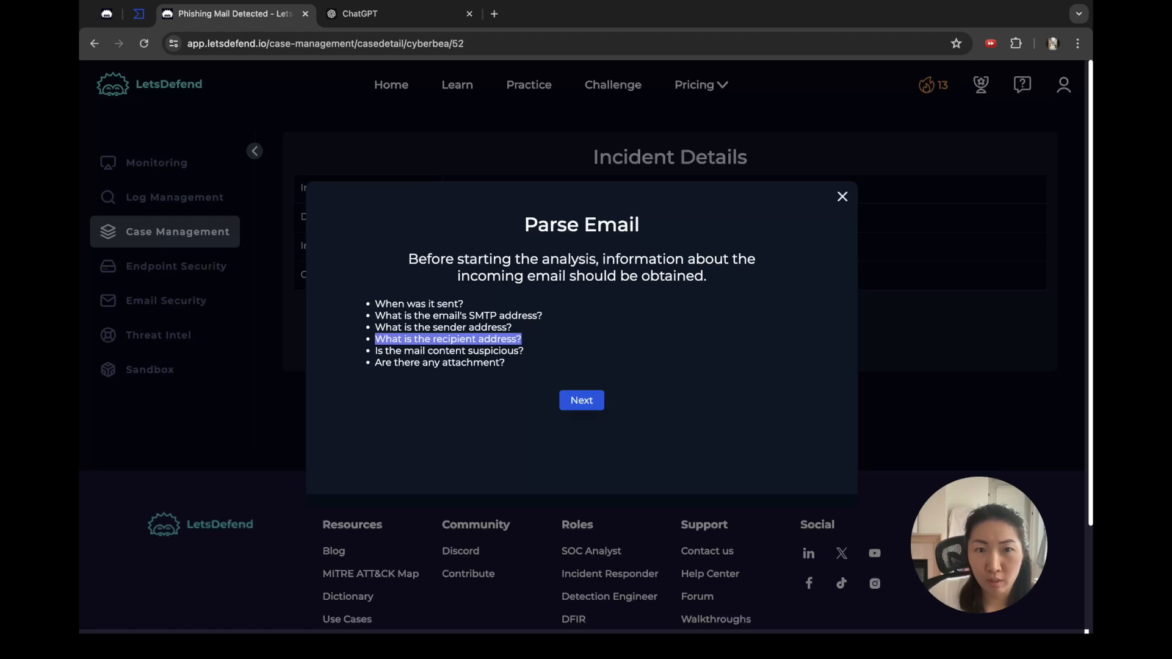
pyautogui.moveTo(381, 362); pyautogui.dragTo(506, 362)
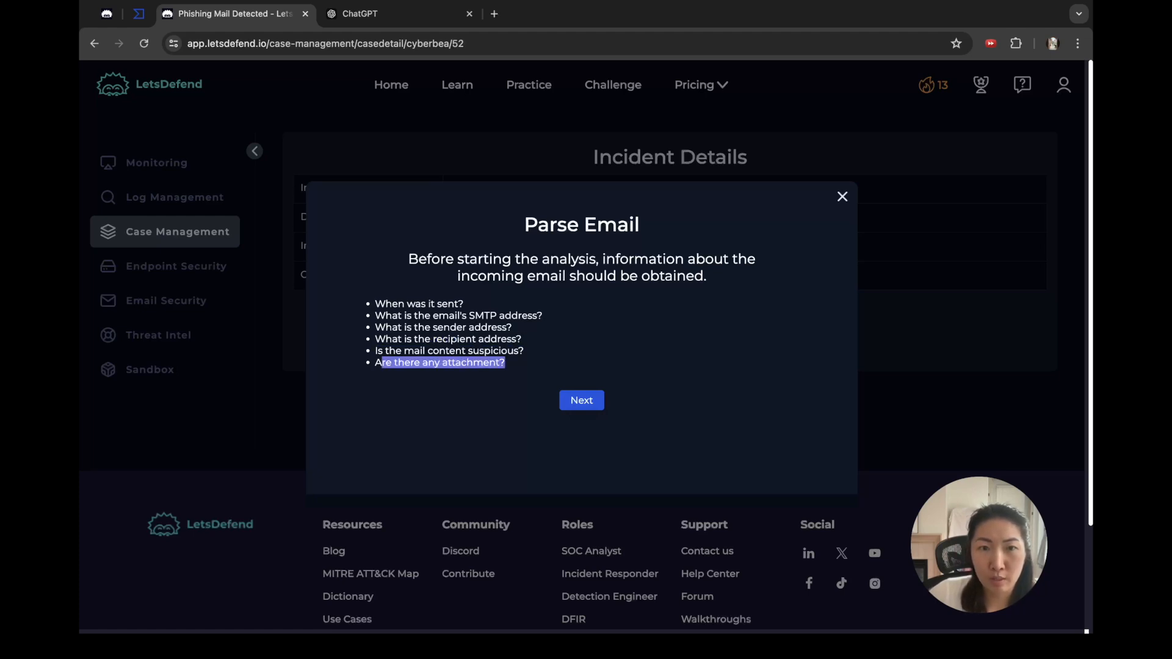
pyautogui.moveTo(378, 350); pyautogui.dragTo(524, 350)
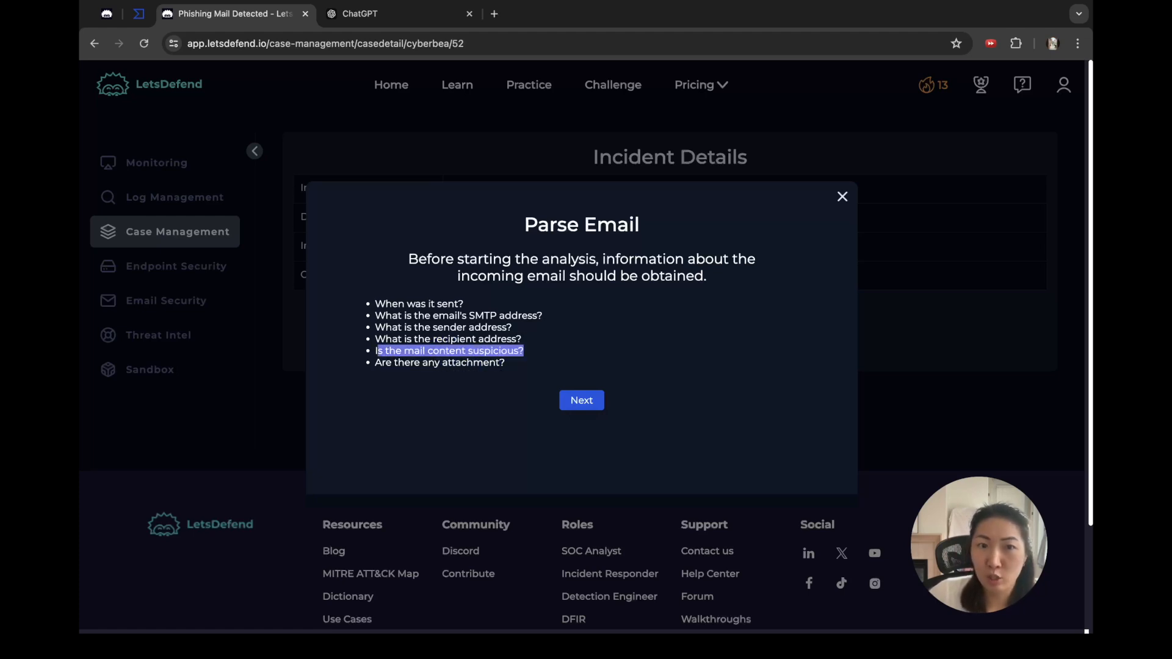
pyautogui.moveTo(375, 315); pyautogui.dragTo(542, 315)
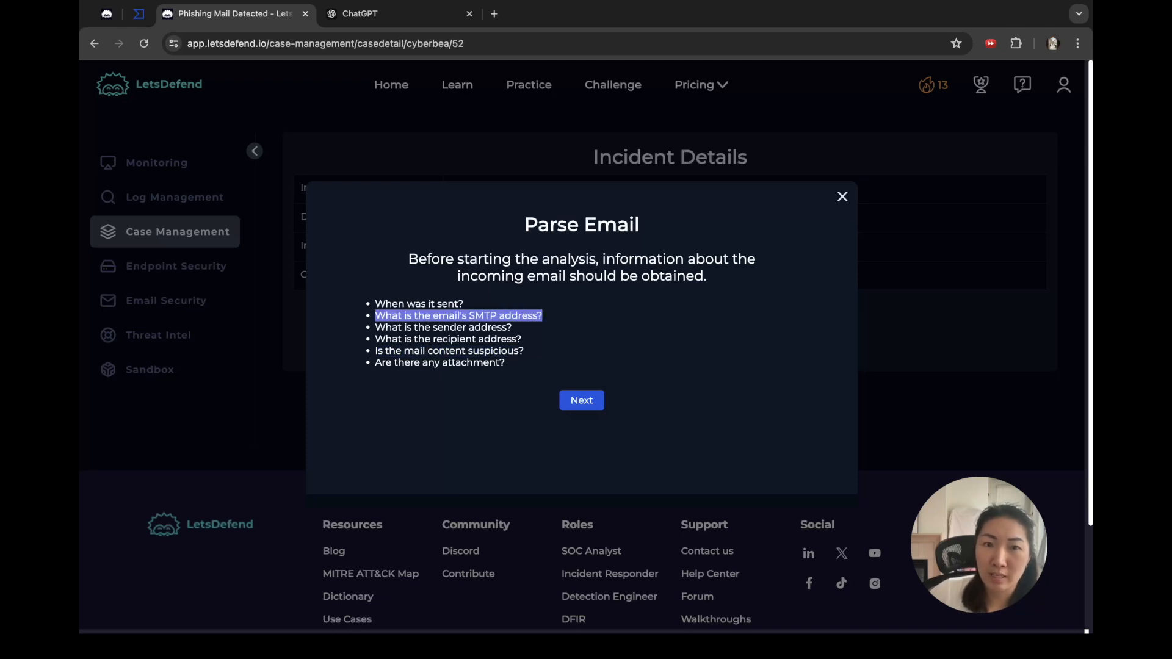
pyautogui.click(582, 400)
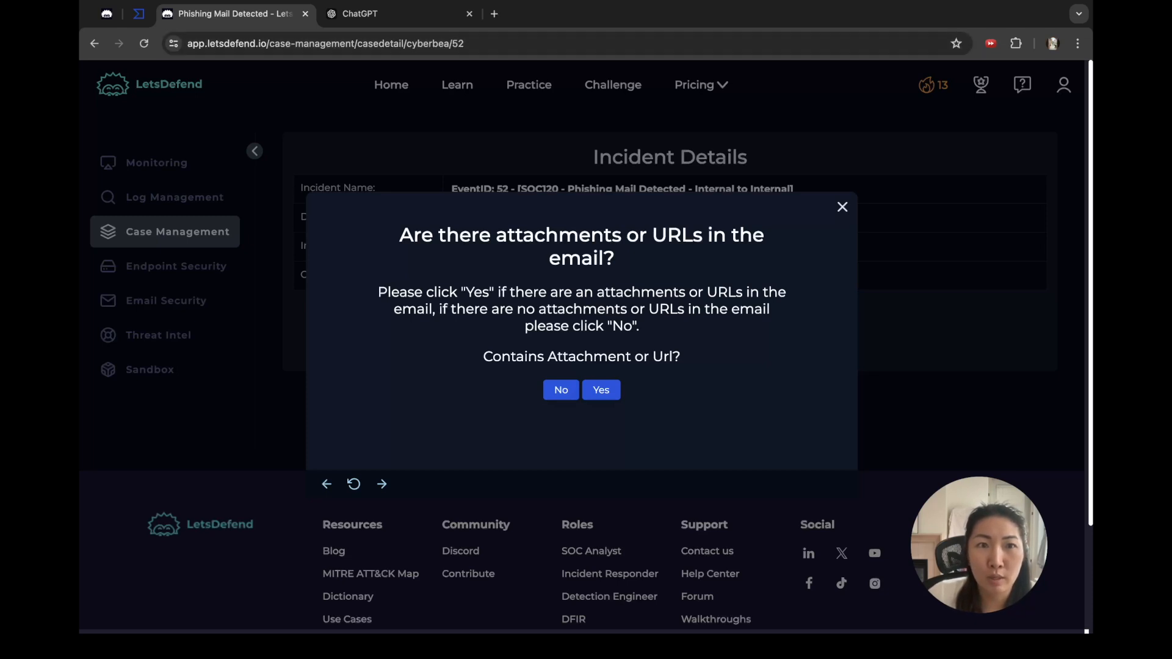
pyautogui.click(244, 101)
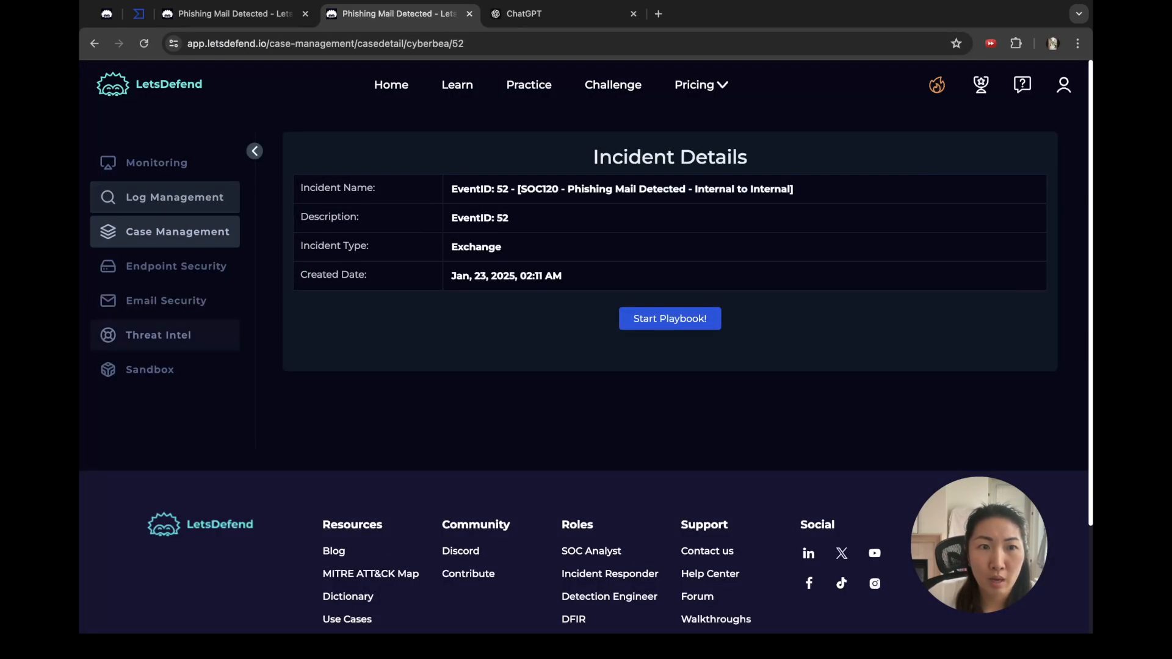
# Step: Search Email Security with a detailed date range of February 6–8, 2021
pyautogui.click(165, 300)
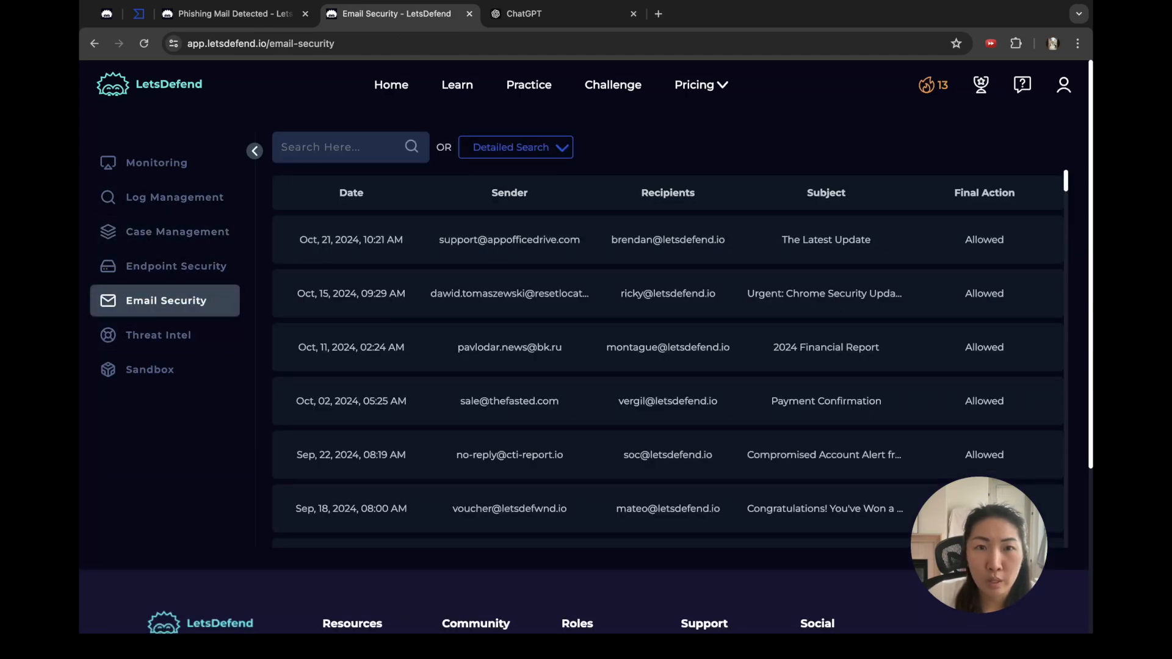
pyautogui.click(516, 147)
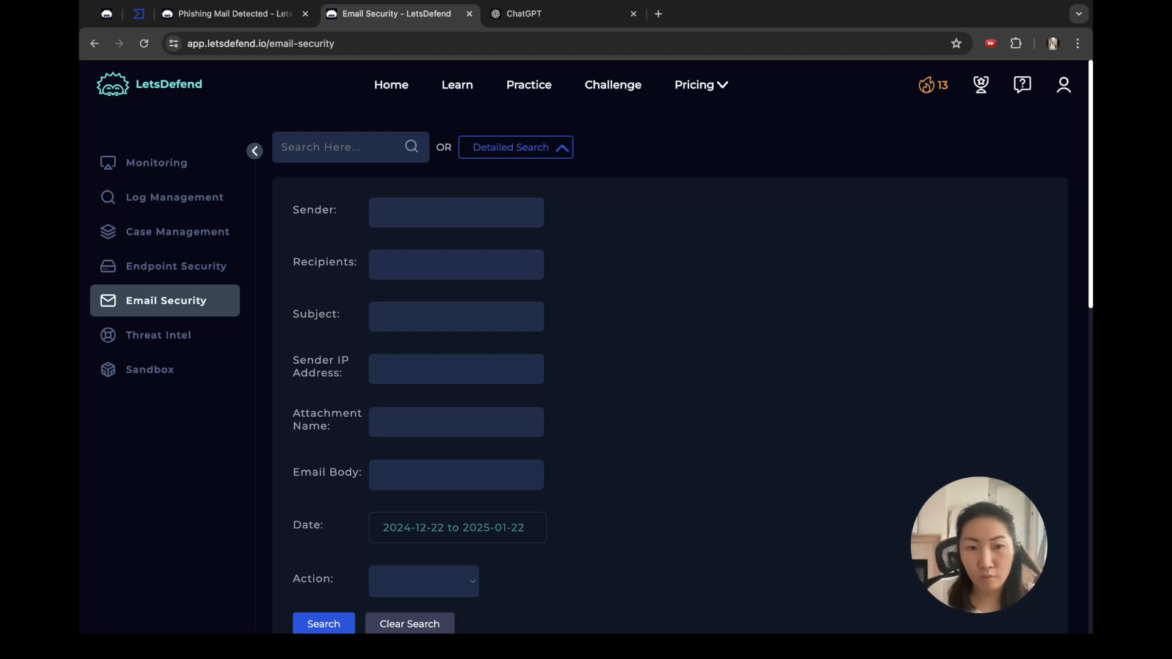
pyautogui.click(384, 515)
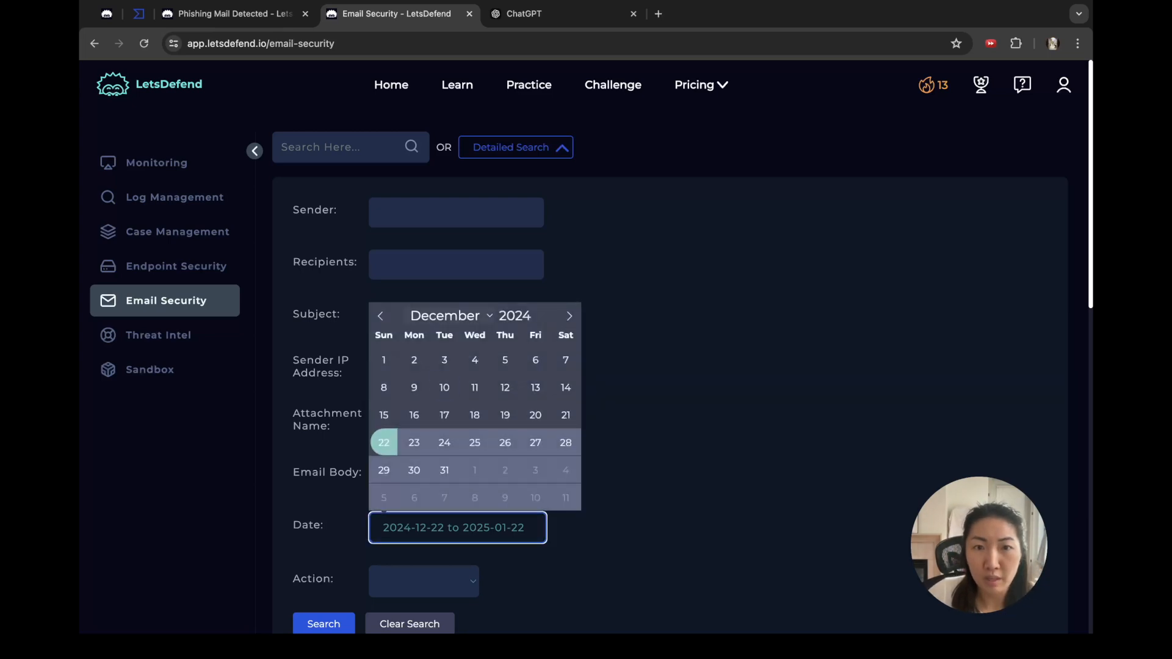
pyautogui.click(522, 315)
pyautogui.click(542, 320)
pyautogui.click(542, 320)
pyautogui.click(542, 320)
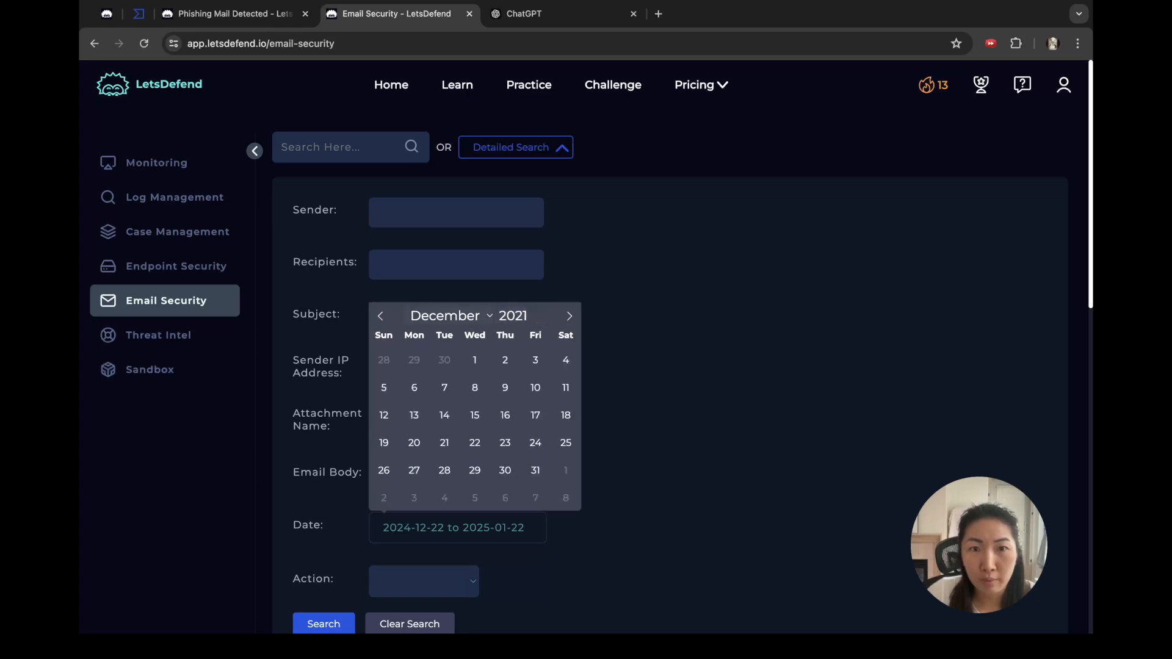
pyautogui.click(473, 360)
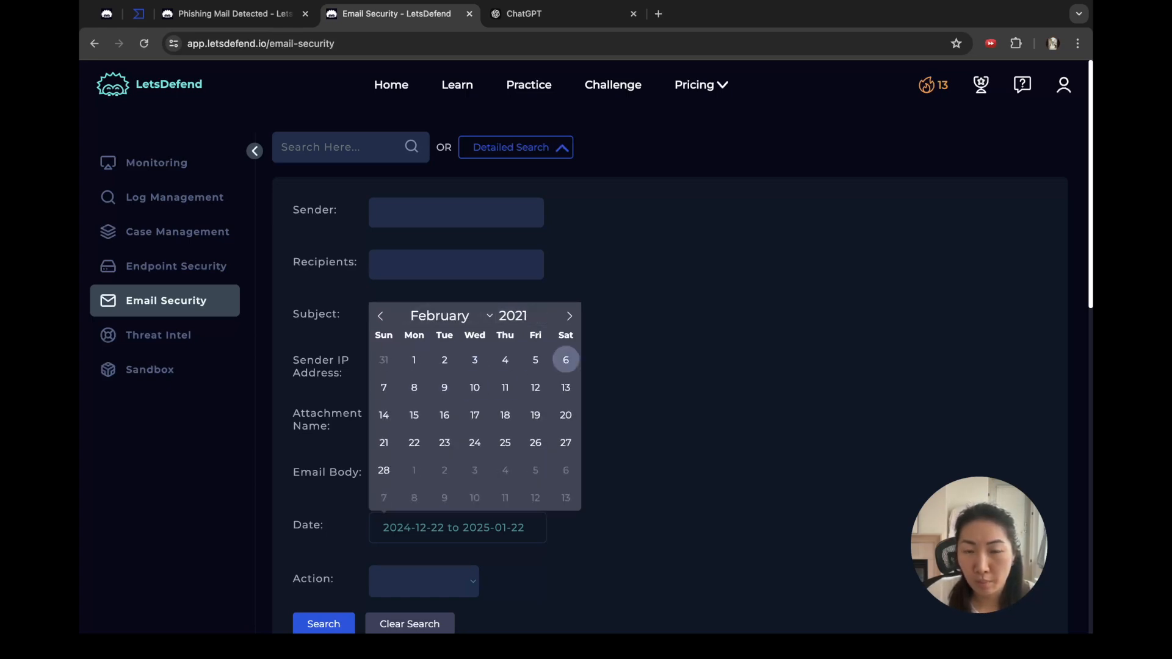
pyautogui.click(565, 360)
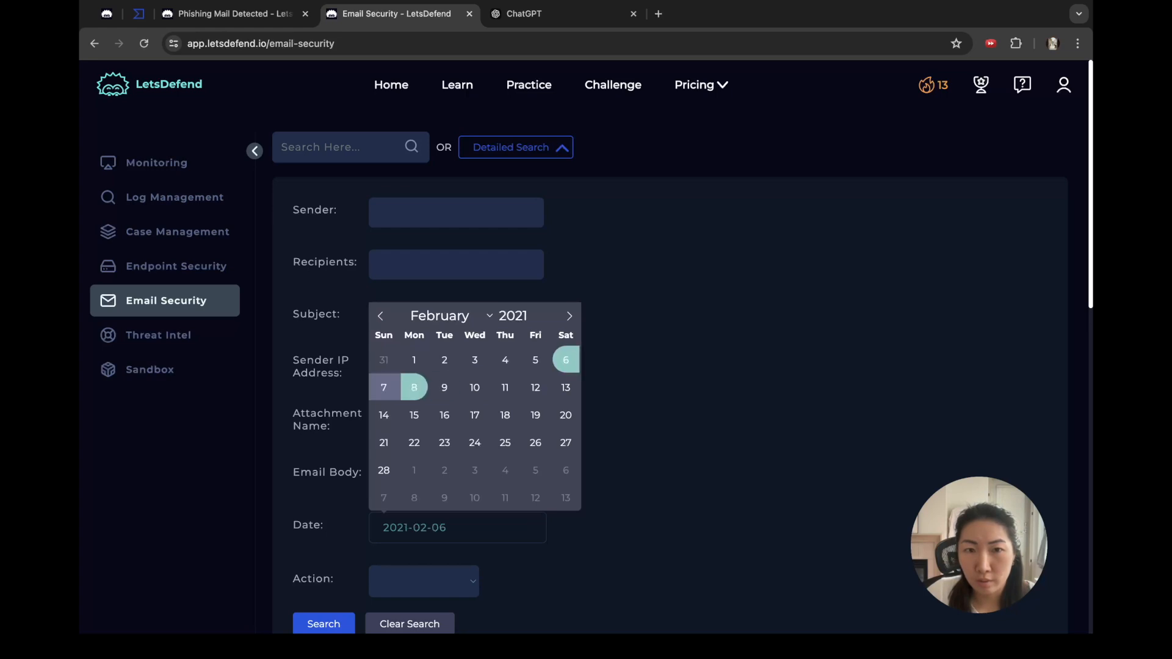
pyautogui.click(413, 388)
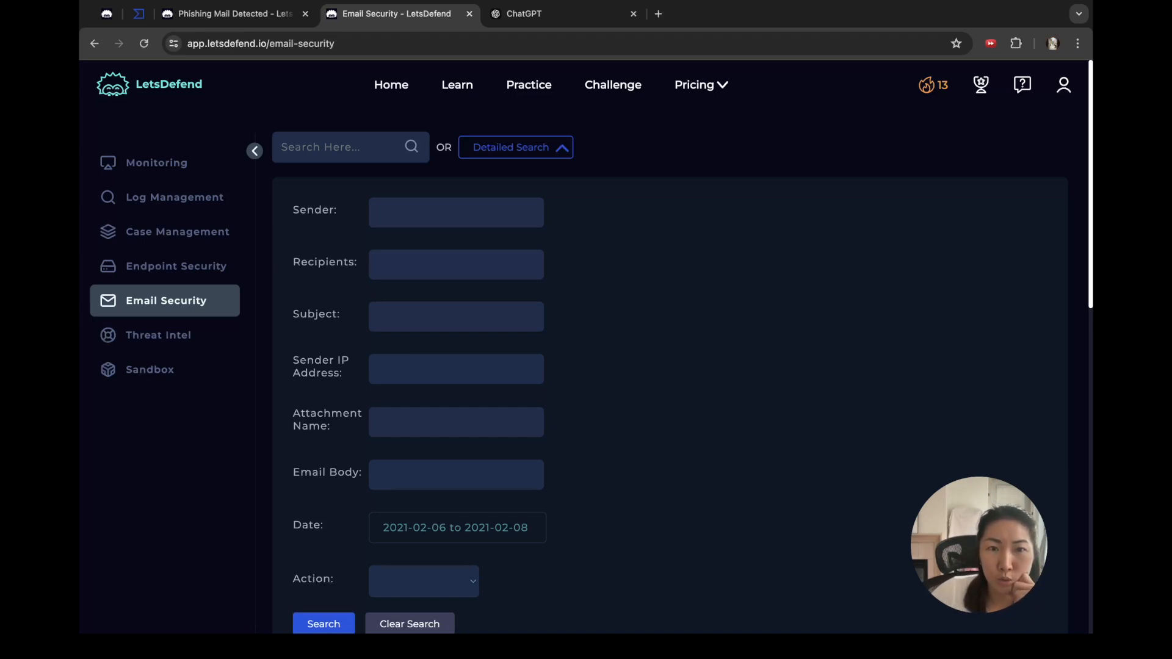
# Step: Select the Meeting email's header and body, confirming it has no attachments or links
pyautogui.scroll(-7, 670, 372)
pyautogui.scroll(-5, 670, 372)
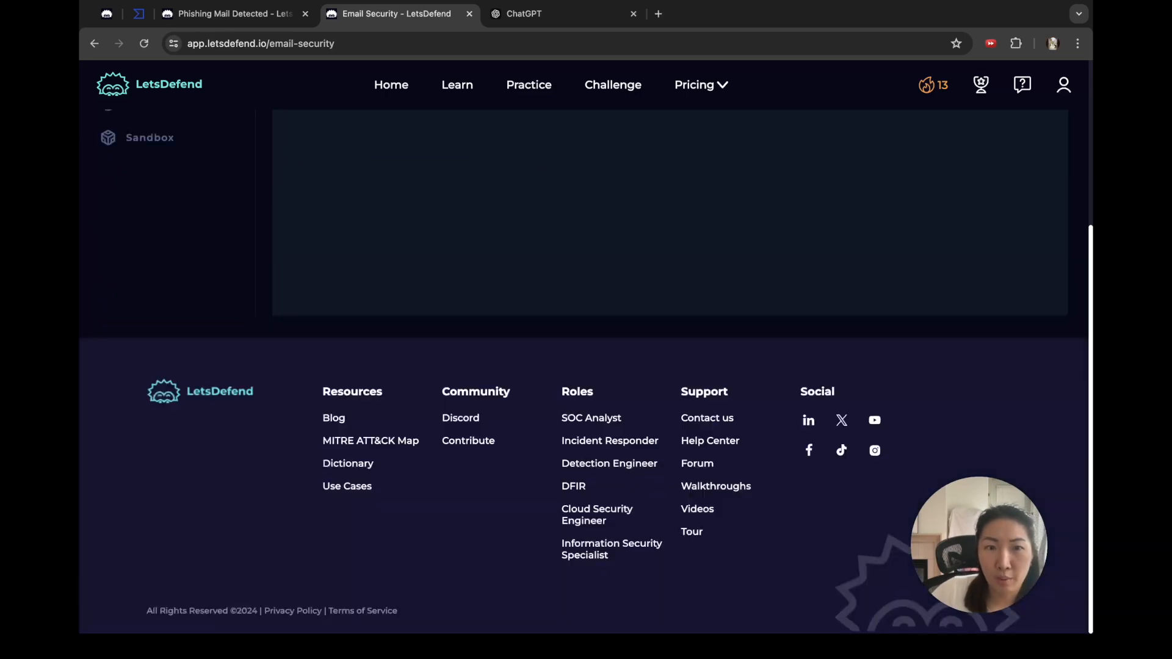
pyautogui.scroll(4, 670, 372)
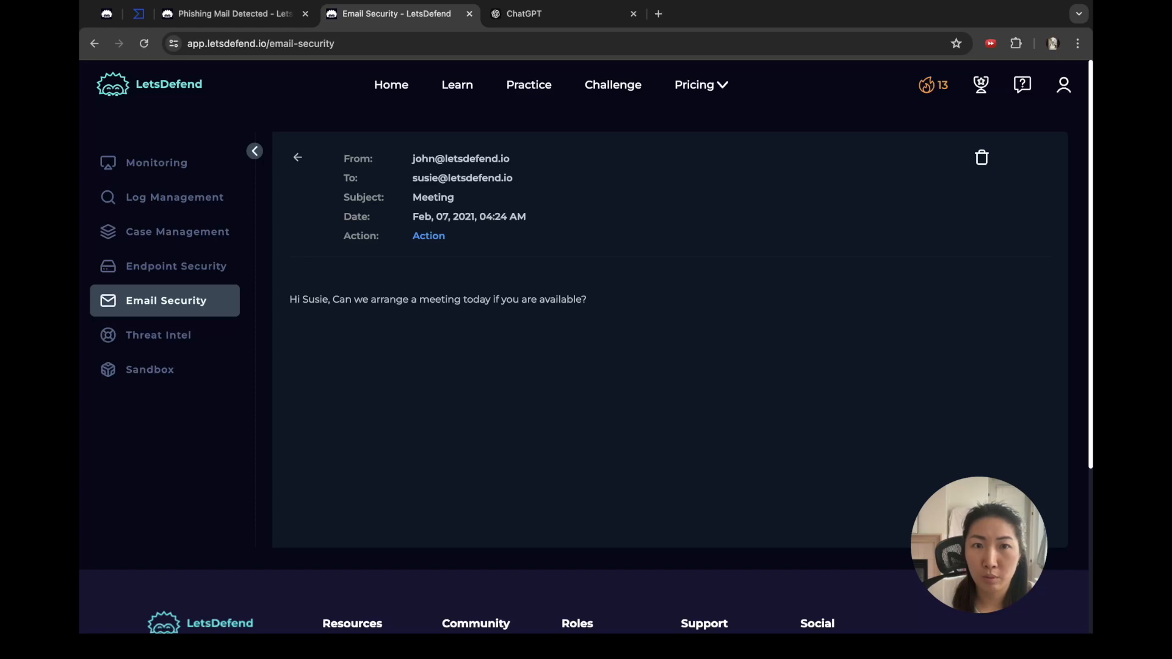
pyautogui.moveTo(343, 157); pyautogui.dragTo(588, 300)
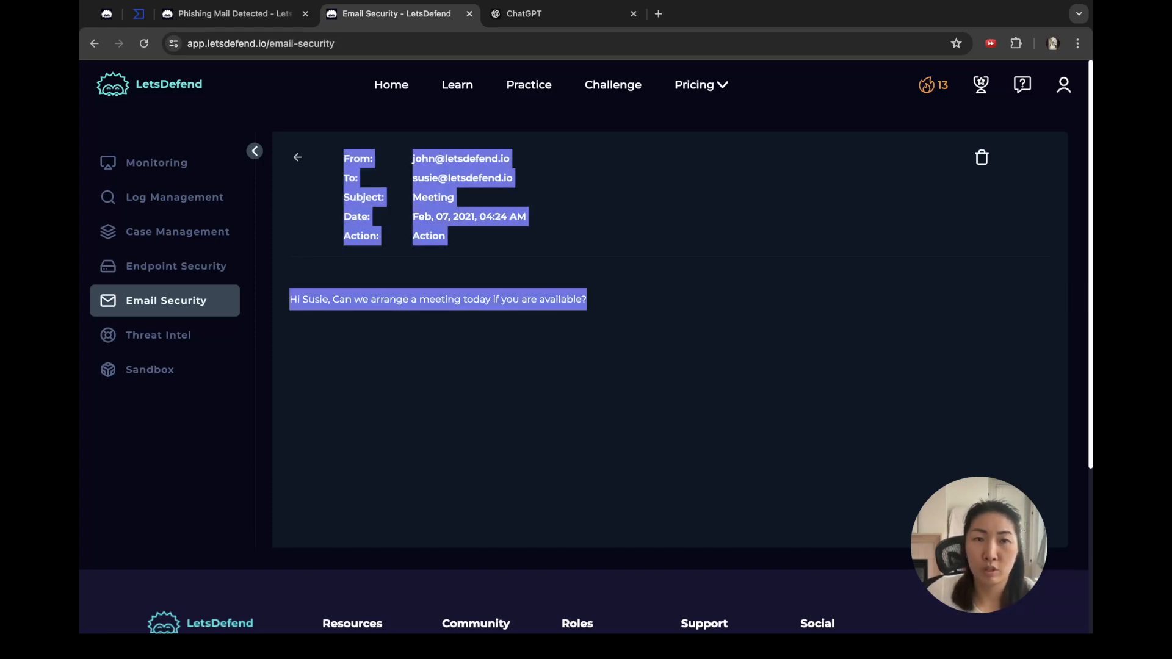
pyautogui.click(604, 324)
pyautogui.click(236, 14)
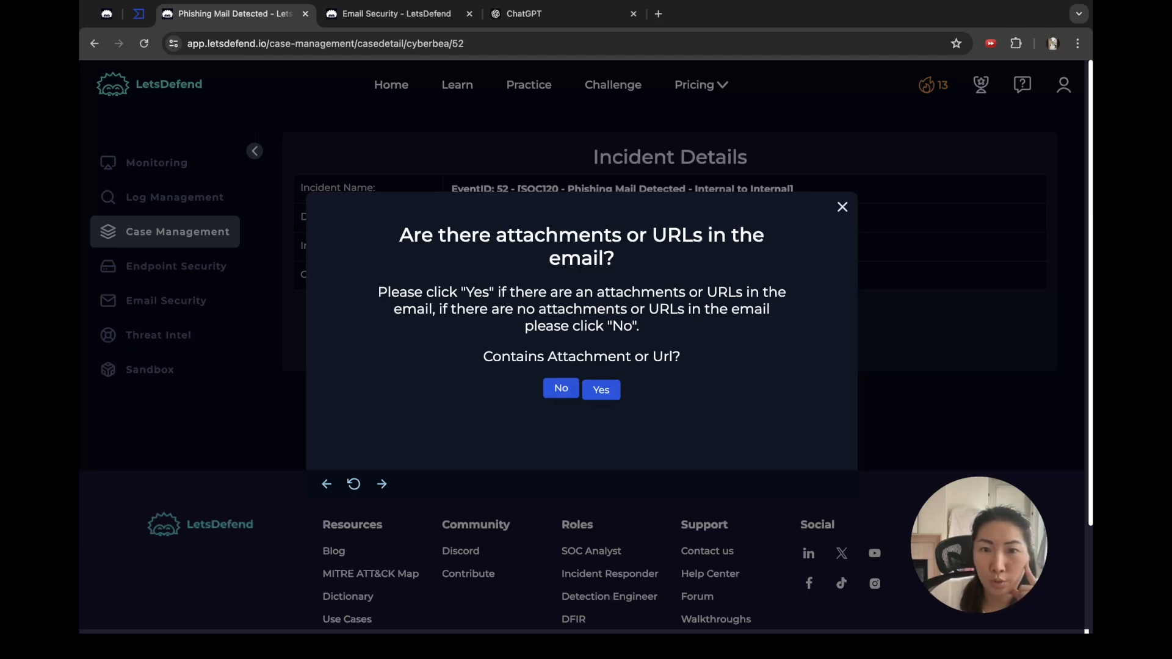
# Step: Answer no attachments or URLs, then add the sender's e-mail address as an E-mail Sender artifact commented 'normal'
pyautogui.click(561, 390)
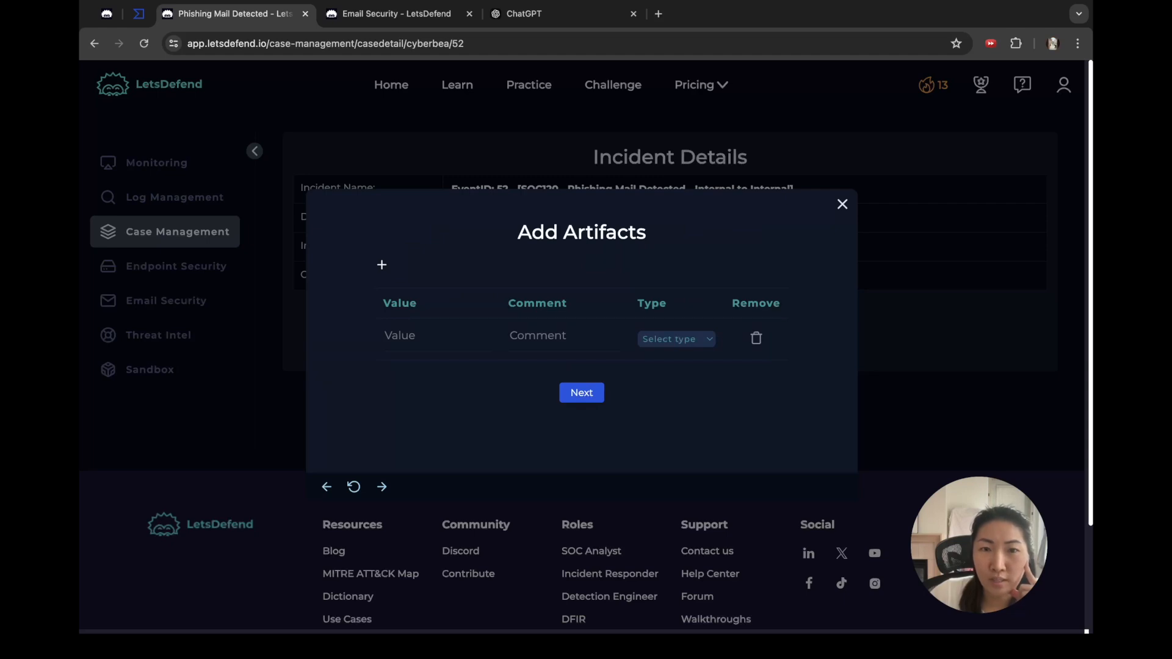
pyautogui.click(436, 337)
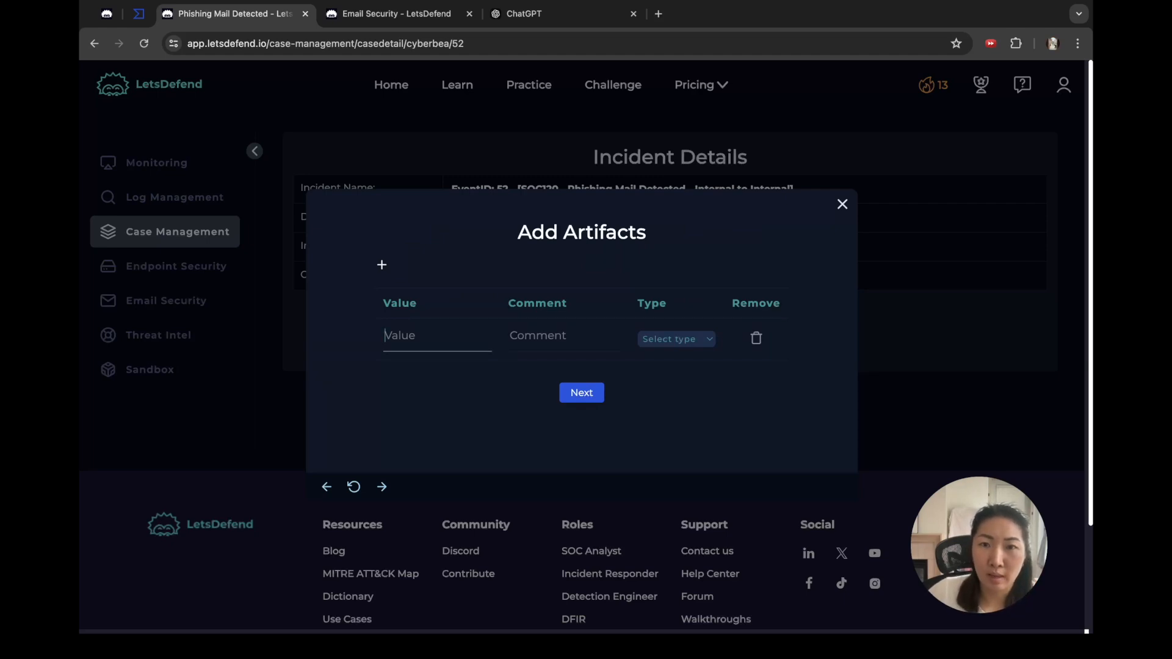
pyautogui.click(677, 338)
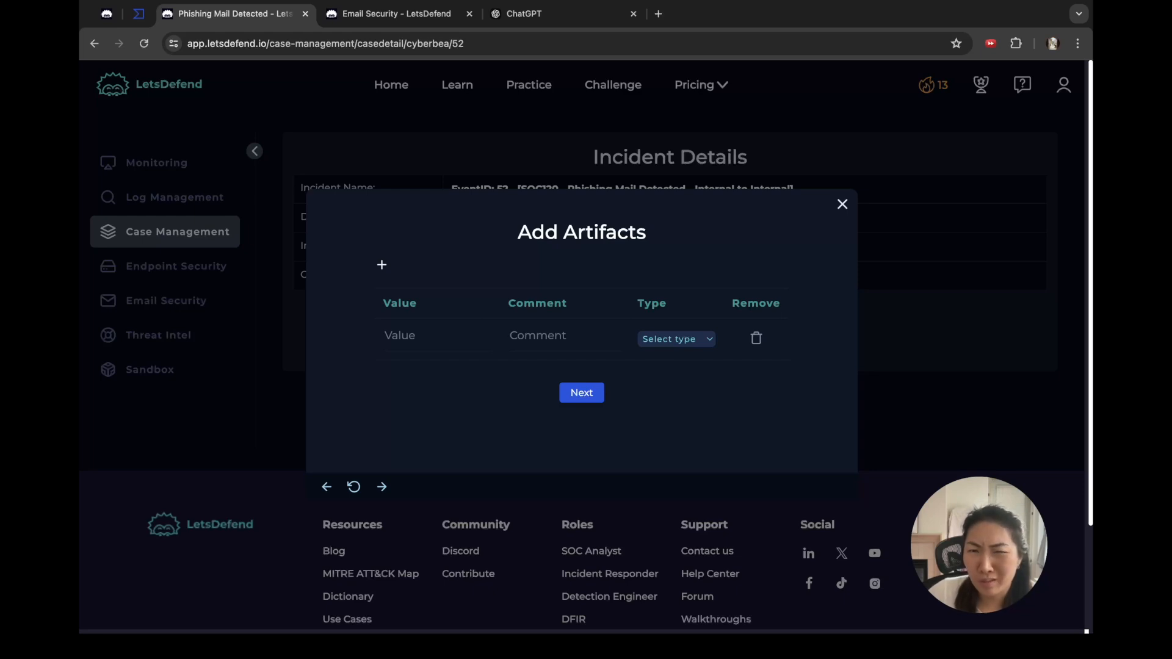
pyautogui.click(676, 354)
pyautogui.click(436, 336)
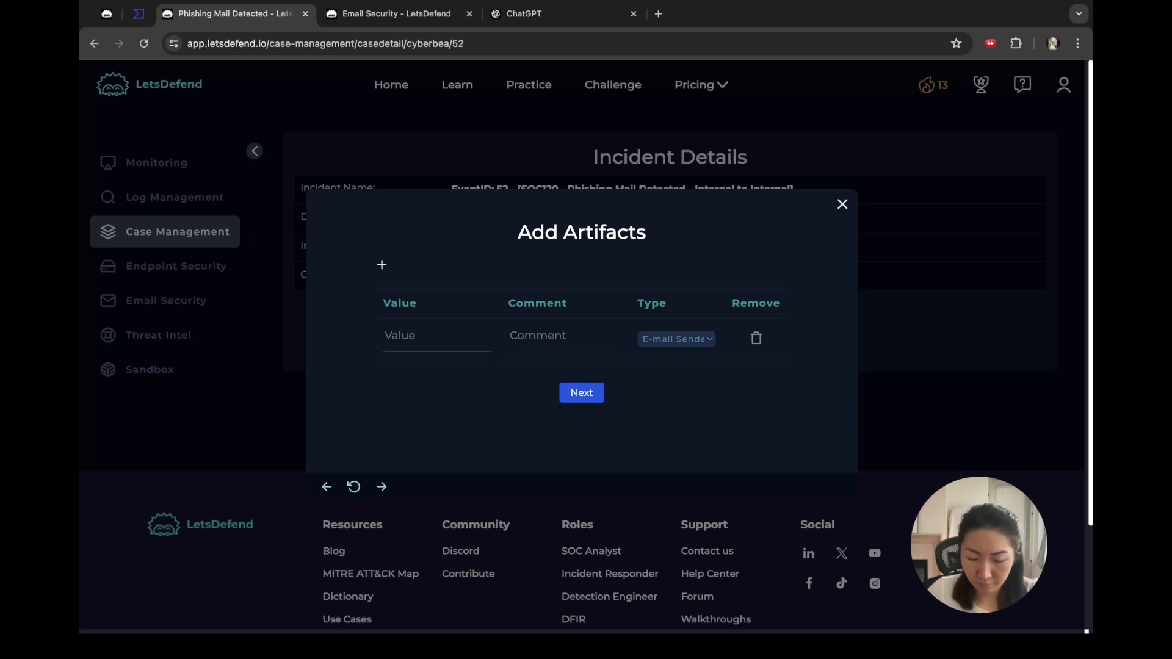
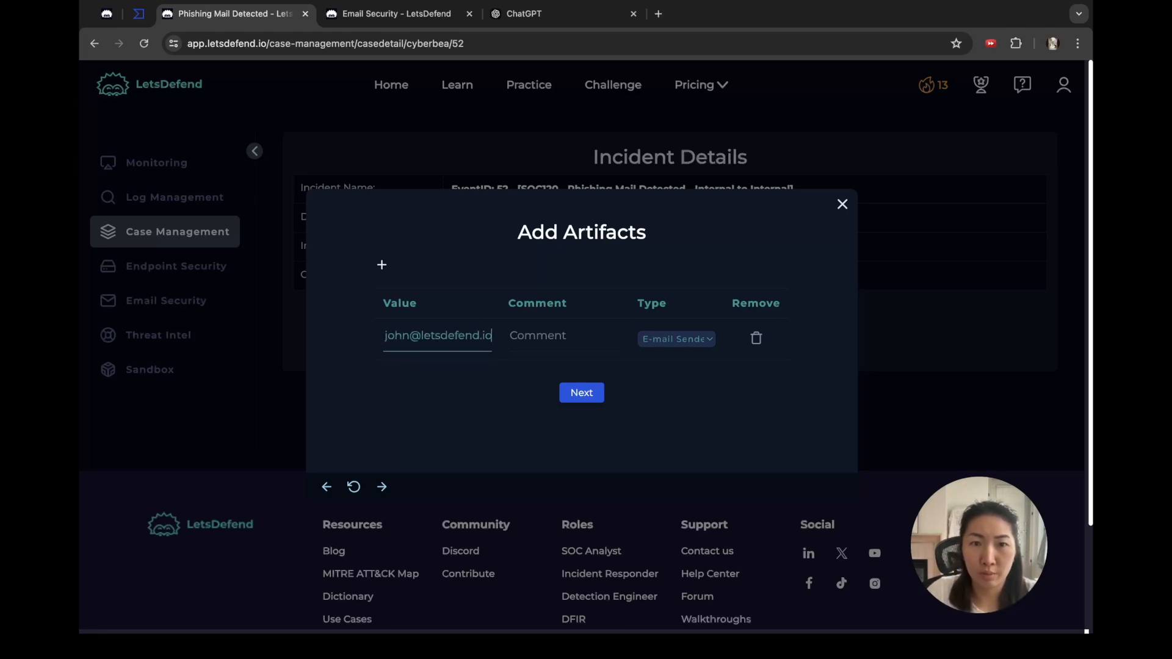
pyautogui.press('Tab')
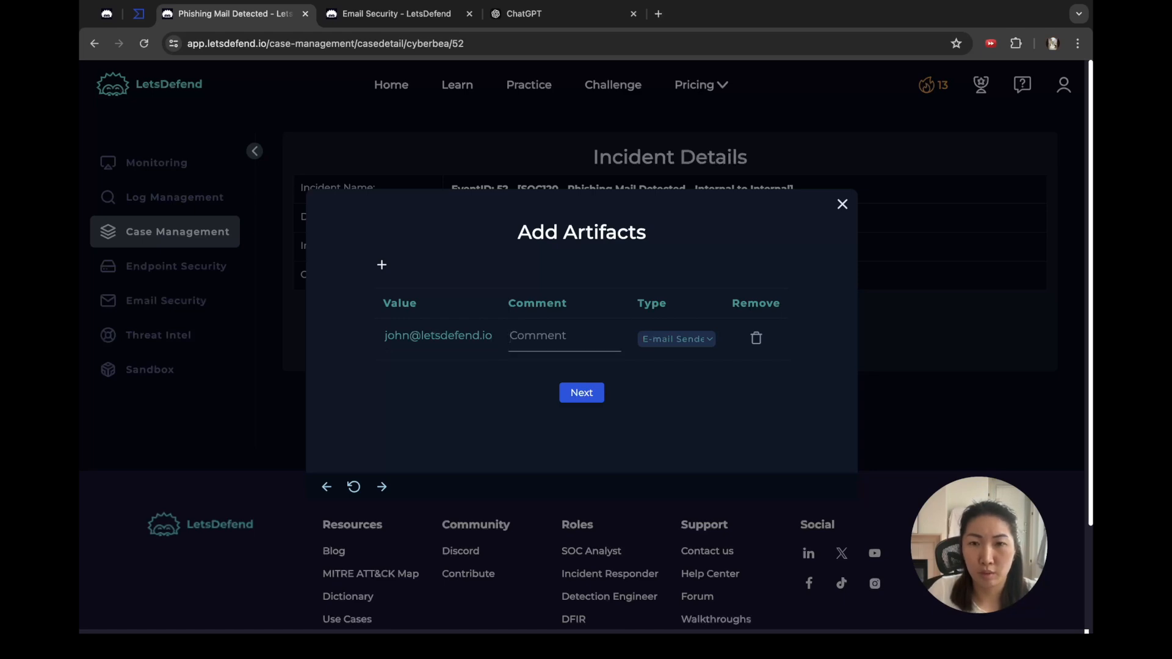
pyautogui.write('normal')
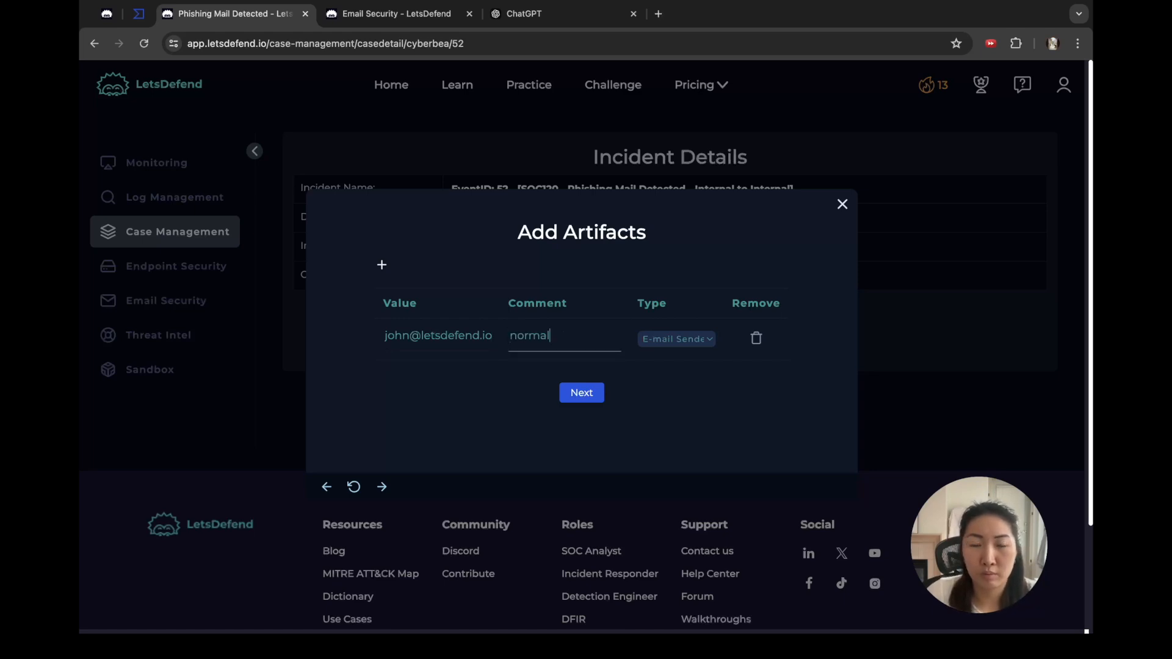
pyautogui.click(581, 392)
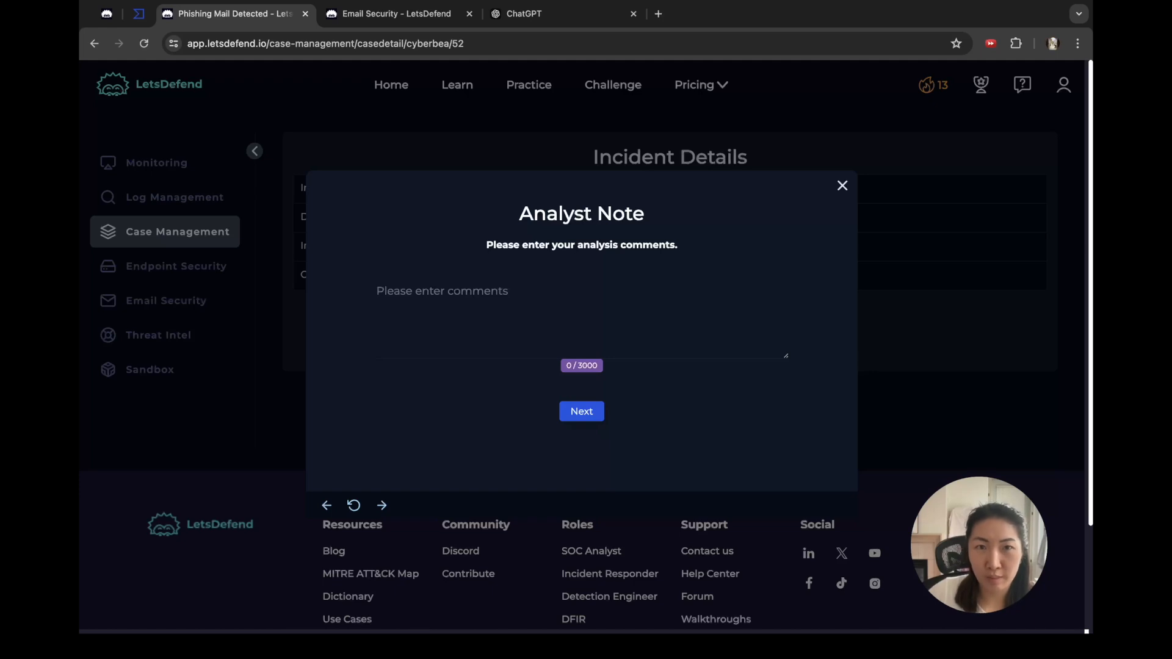
# Step: Paste the copied Meeting email details into the Analyst Note and enlarge the box
pyautogui.click(396, 14)
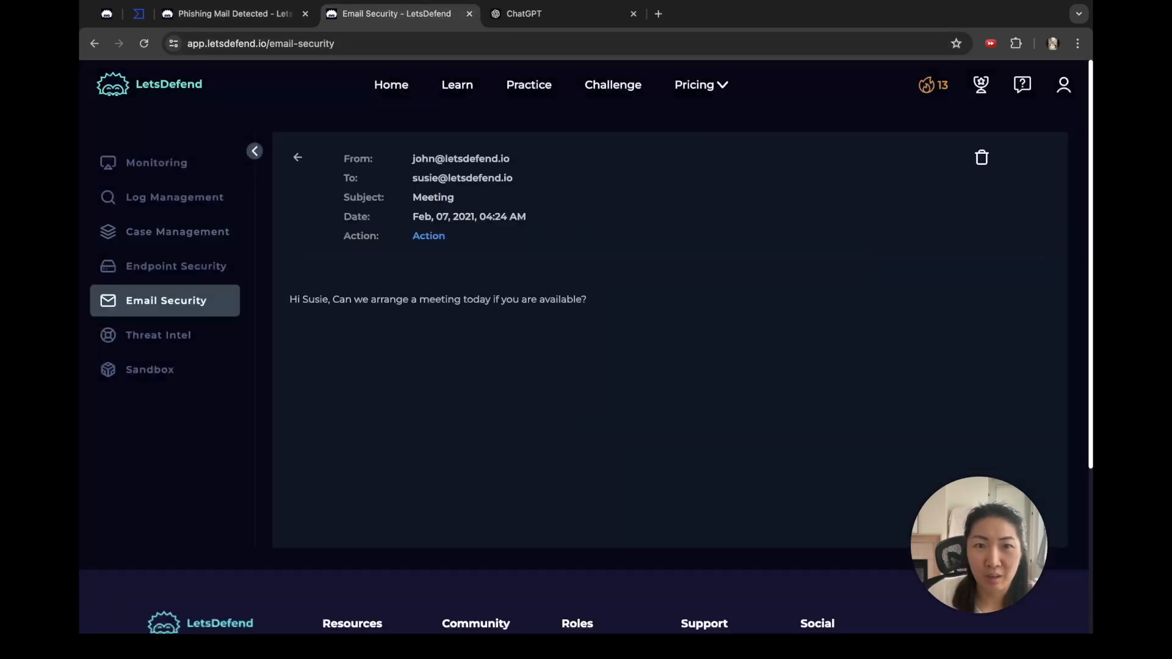
pyautogui.click(235, 14)
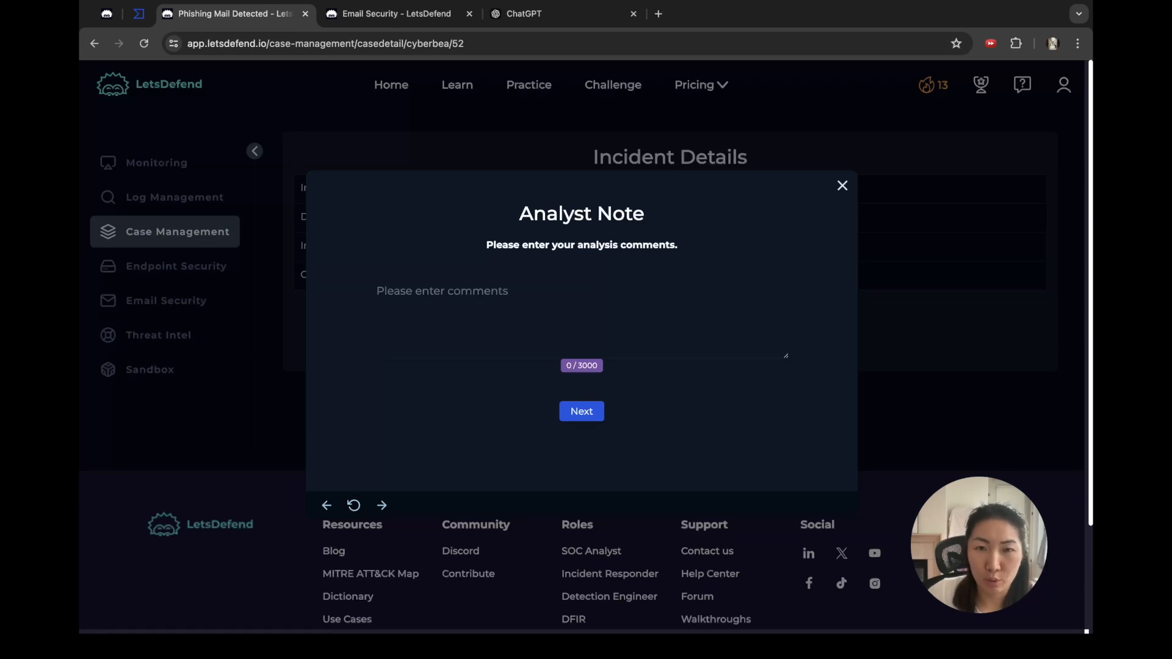
pyautogui.click(442, 293)
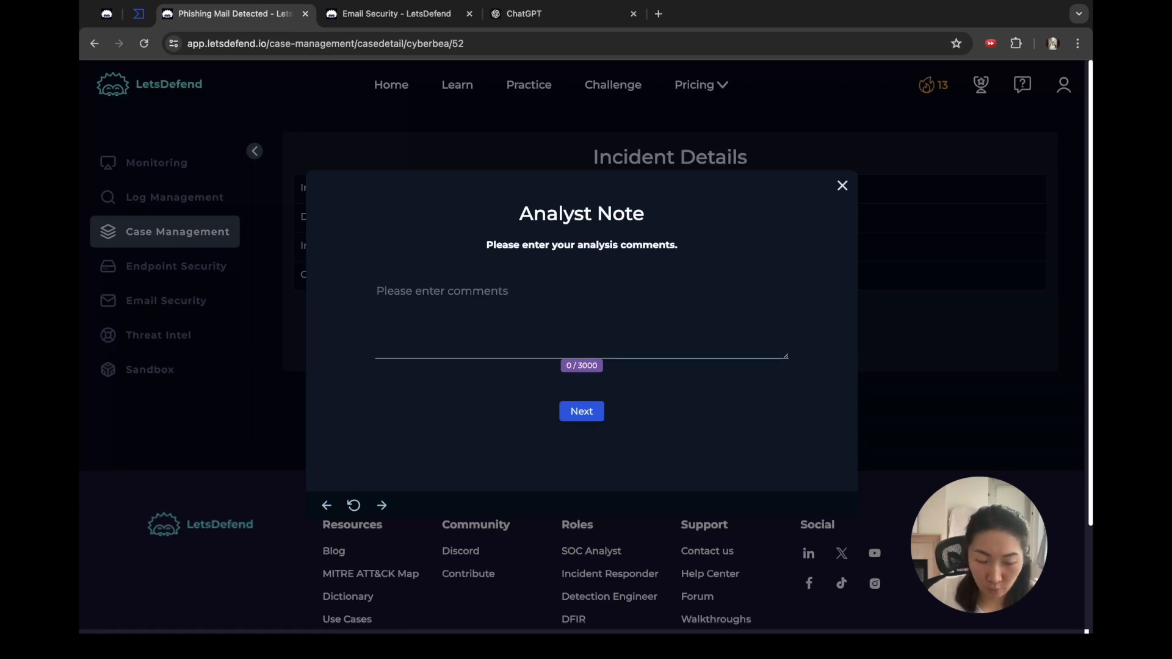
pyautogui.press('super+v')
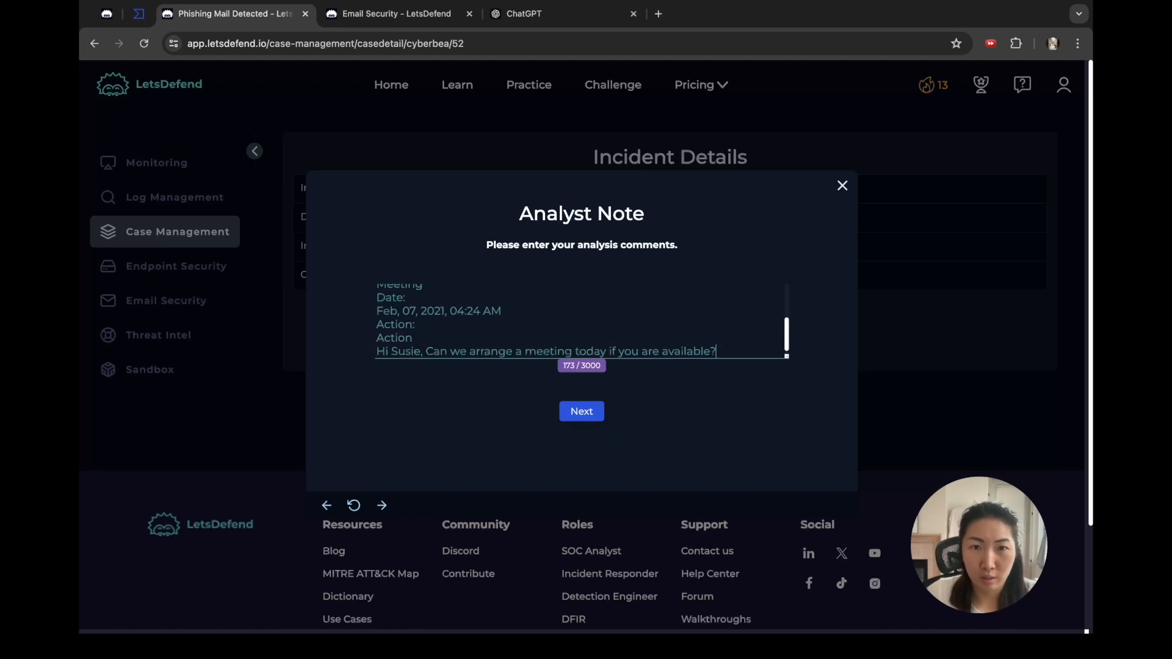
pyautogui.moveTo(787, 356); pyautogui.dragTo(798, 466)
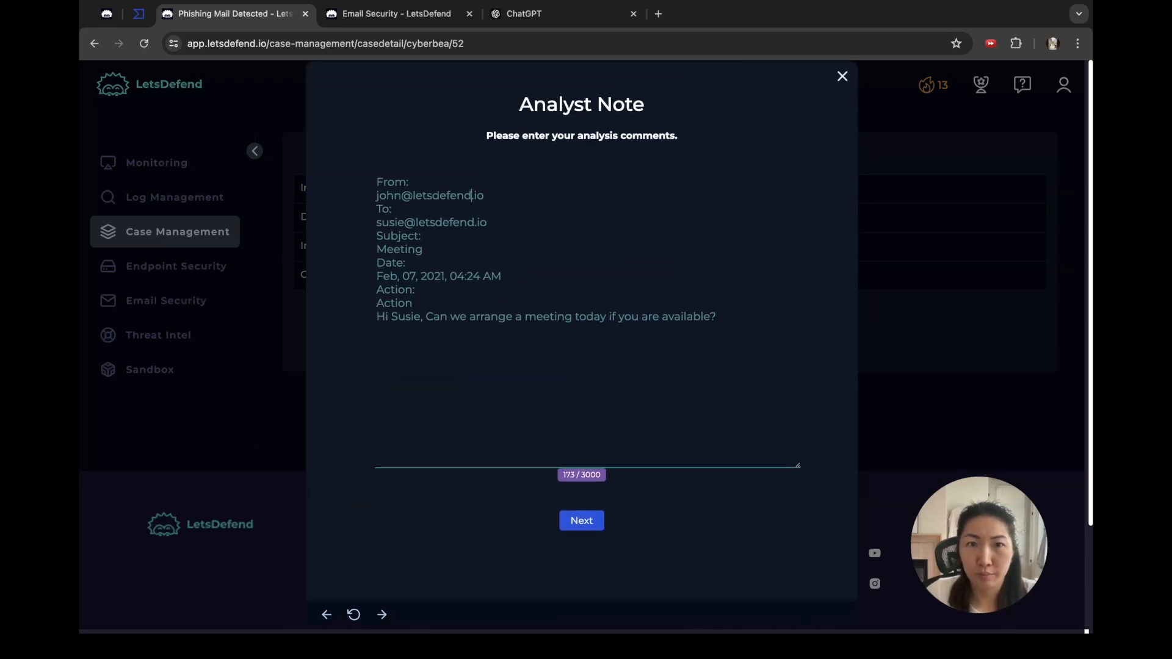
pyautogui.press('Return')
pyautogui.press('Return')
pyautogui.press('Up')
pyautogui.press('Up')
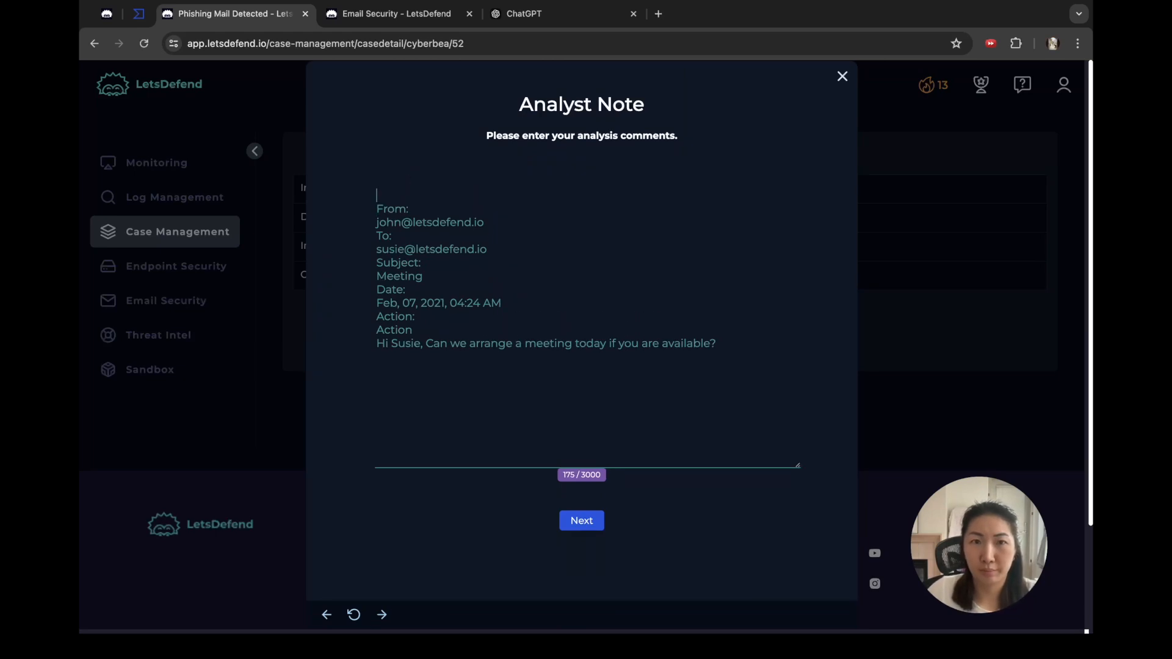
# Step: Write 'Investigated - is not phishing email as no URL or attachment was in internal email.'
pyautogui.write('In')
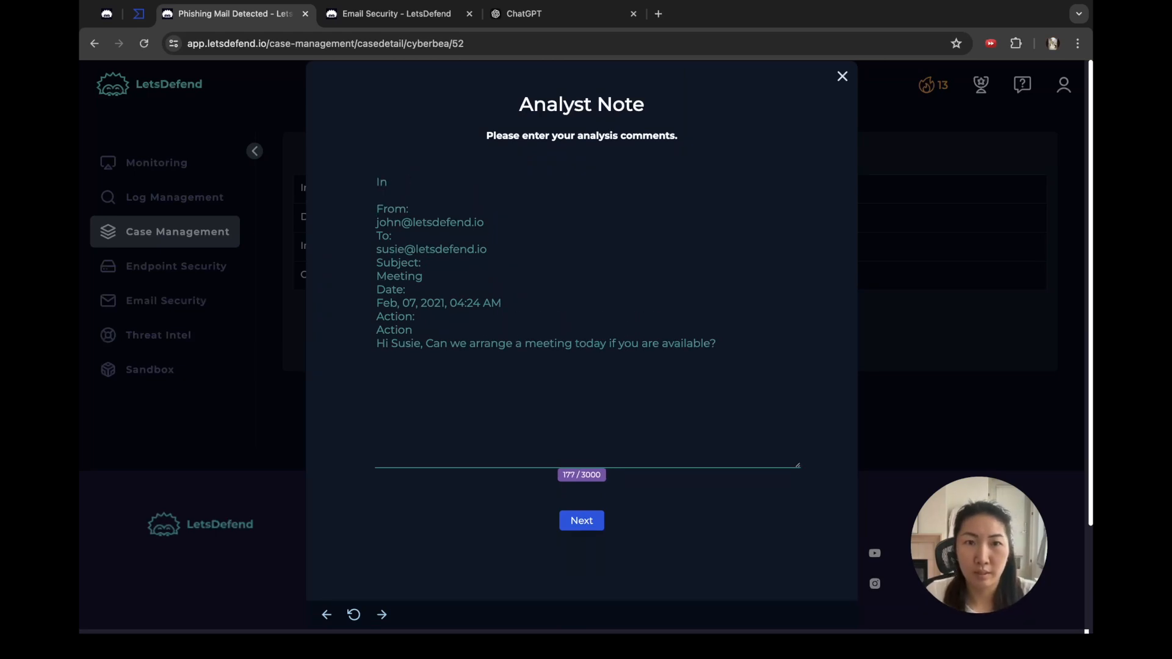
pyautogui.write('vestigated')
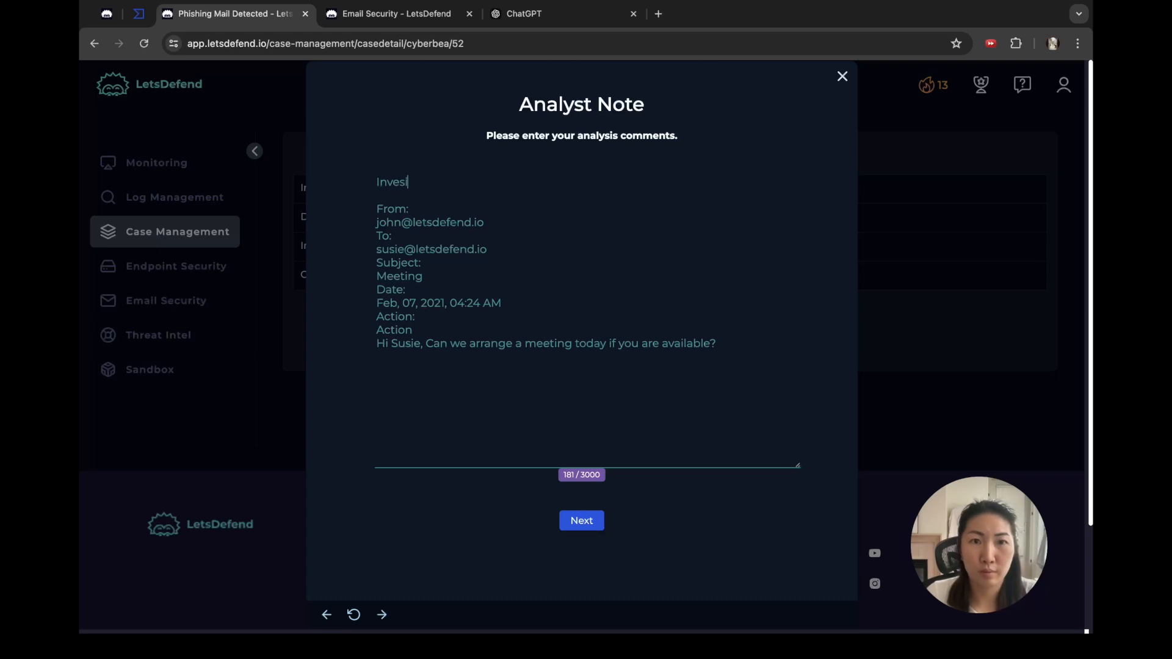
pyautogui.write(' - is not phishing email as')
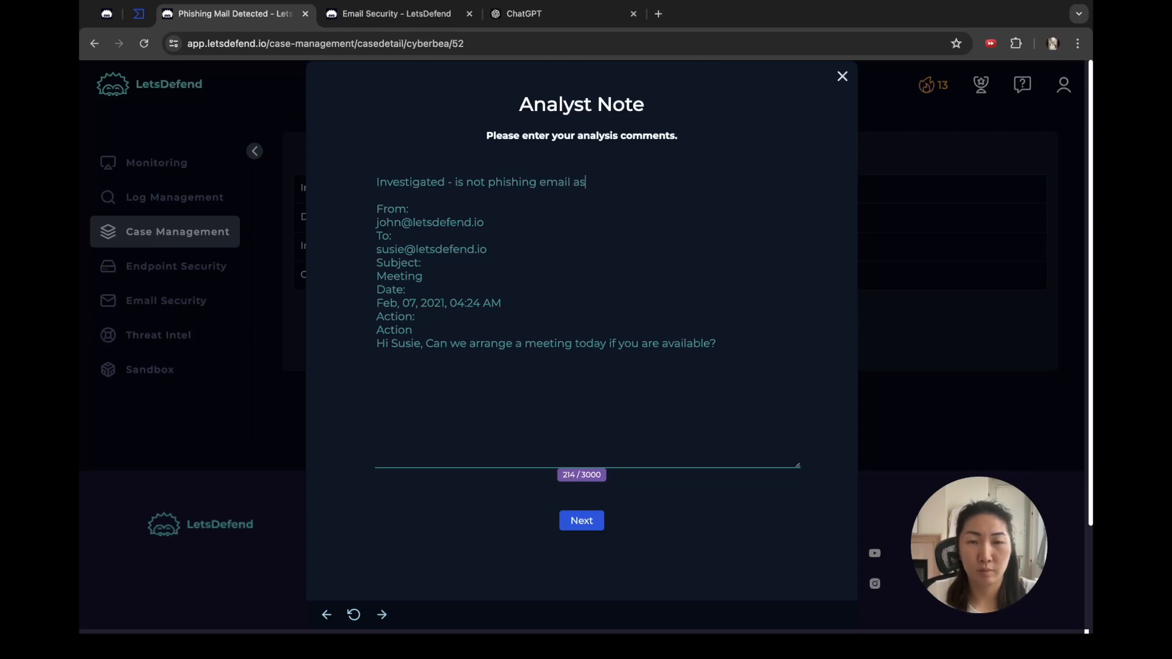
pyautogui.write(' no URL or attachment was')
pyautogui.write('in email.')
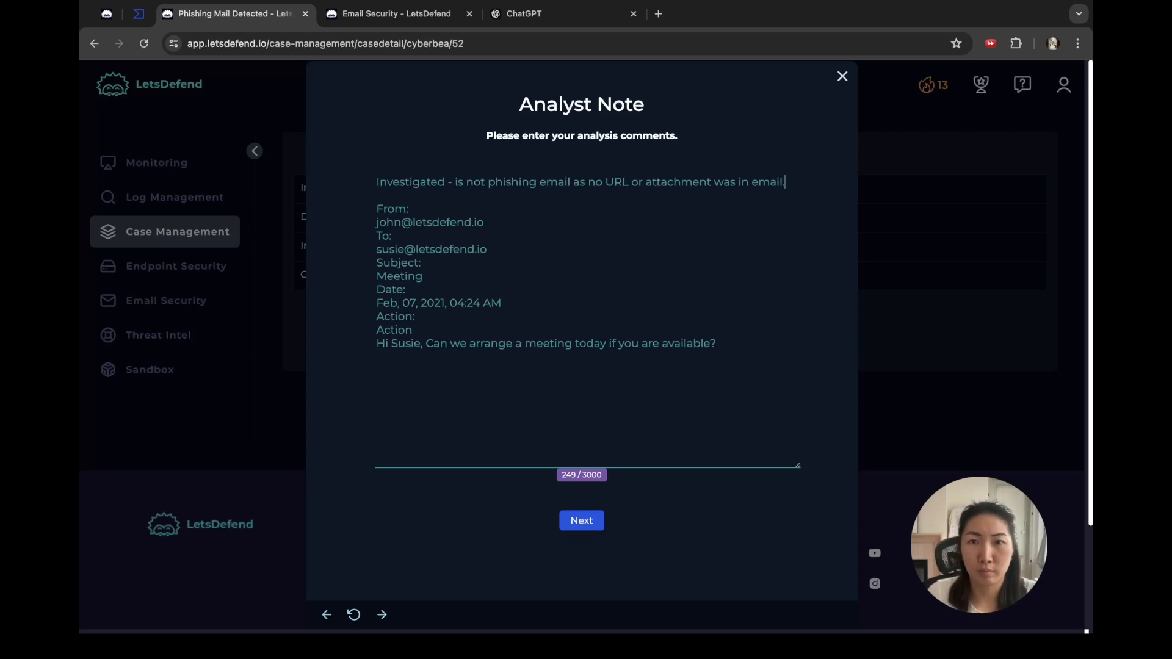
pyautogui.press('BackSpace')
pyautogui.press('BackSpace')
pyautogui.press('BackSpace')
pyautogui.press('BackSpace')
pyautogui.press('BackSpace')
pyautogui.press('BackSpace')
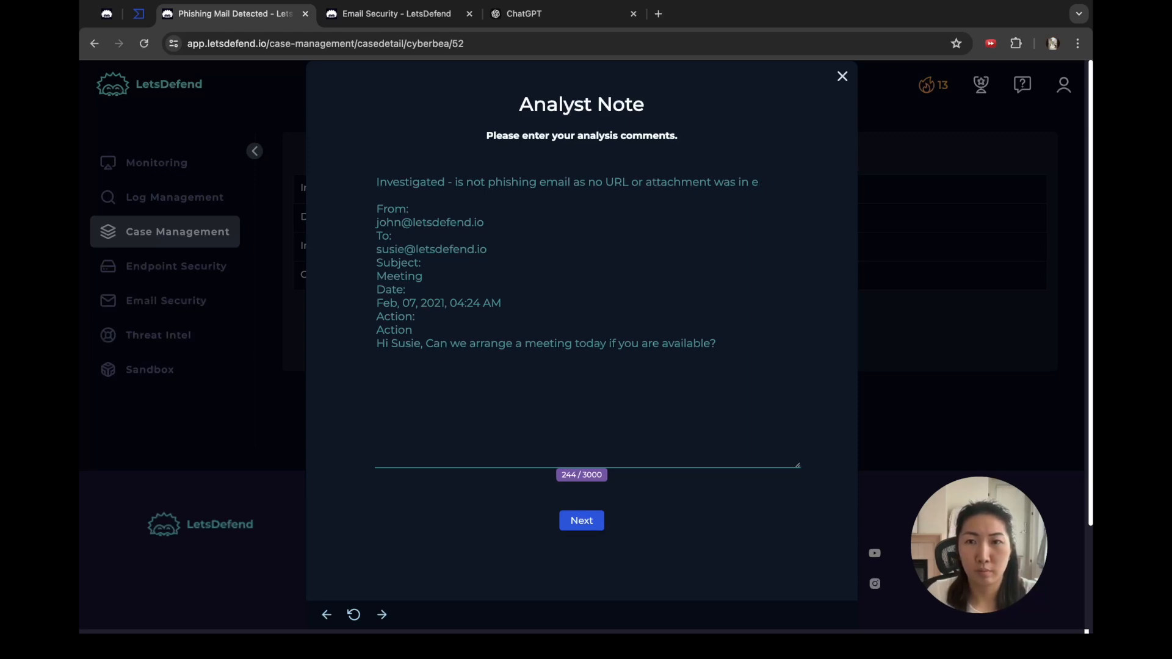
pyautogui.write('internal emai')
pyautogui.press('BackSpace')
pyautogui.write('a')
pyautogui.press('BackSpace')
pyautogui.write('il.')
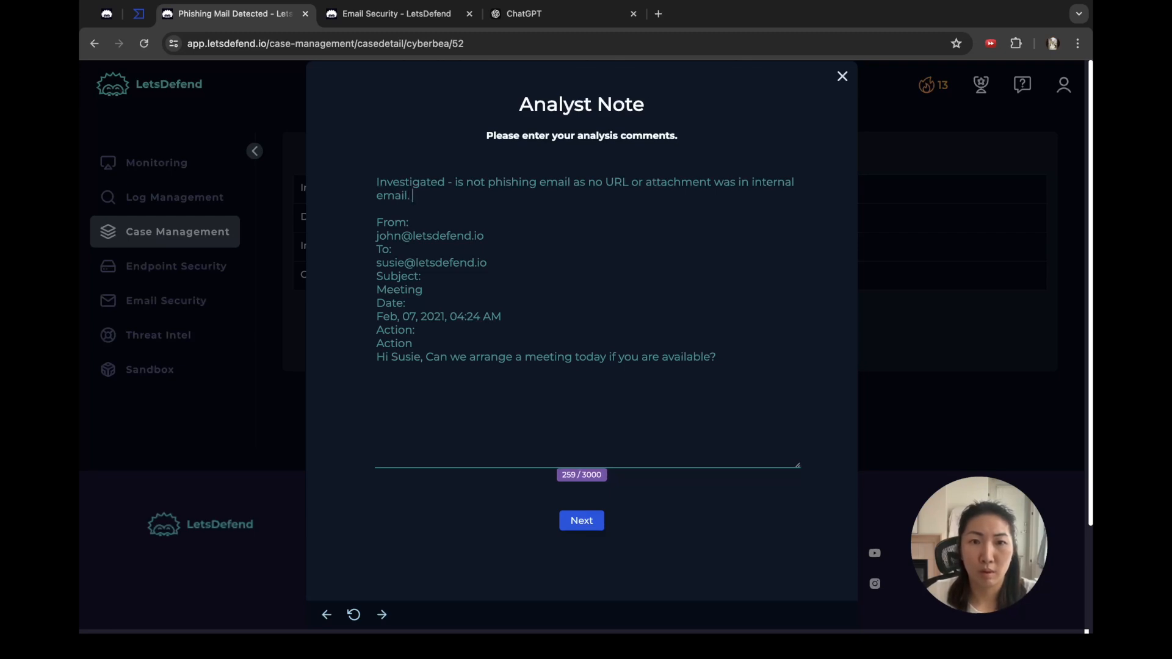
# Step: Add a paragraph noting the early-Sunday send time is slightly suspicious but could be time zone related
pyautogui.press('Return')
pyautogui.press('Return')
pyautogui.write('The dat')
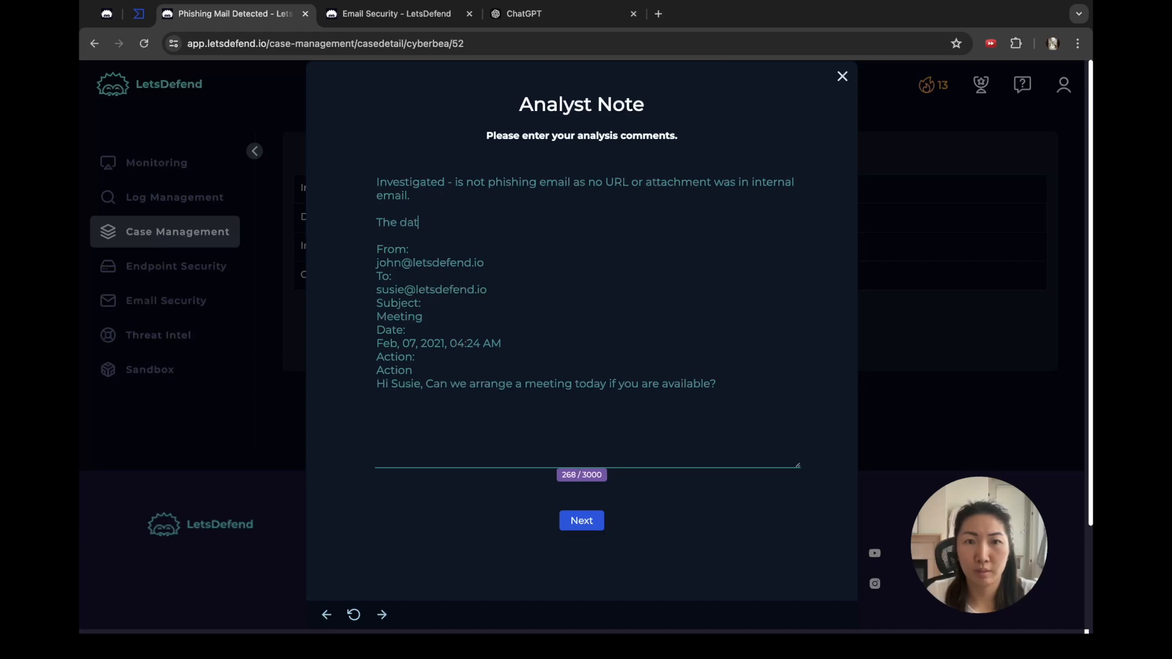
pyautogui.write('e/time is slighlty')
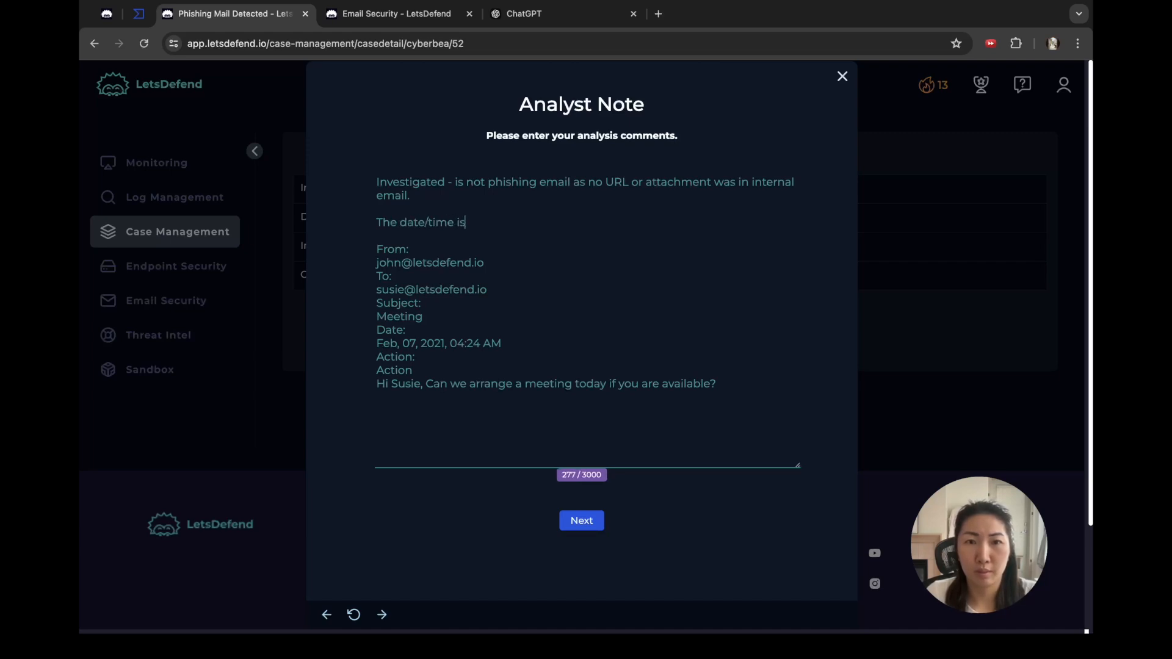
pyautogui.press('BackSpace')
pyautogui.press('BackSpace')
pyautogui.press('BackSpace')
pyautogui.write('tly suspc')
pyautogui.write('ious')
pyautogui.press('BackSpace')
pyautogui.press('BackSpace')
pyautogui.press('BackSpace')
pyautogui.press('BackSpace')
pyautogui.press('BackSpace')
pyautogui.write("icous as it's we")
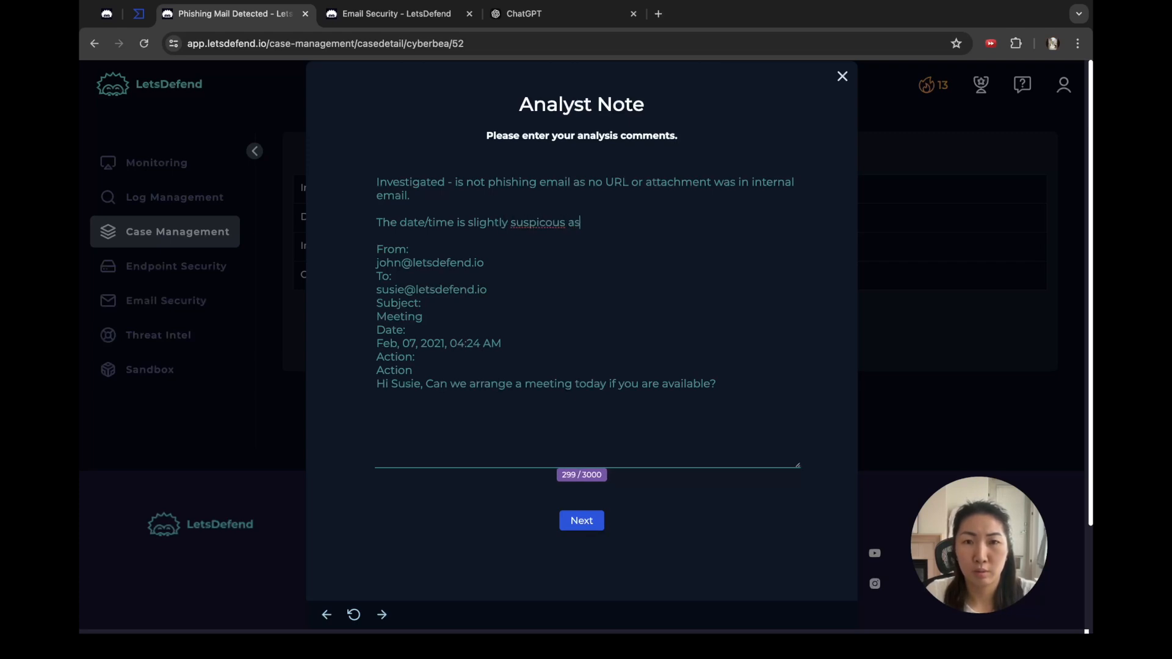
pyautogui.press('BackSpace')
pyautogui.press('BackSpace')
pyautogui.write('sen')
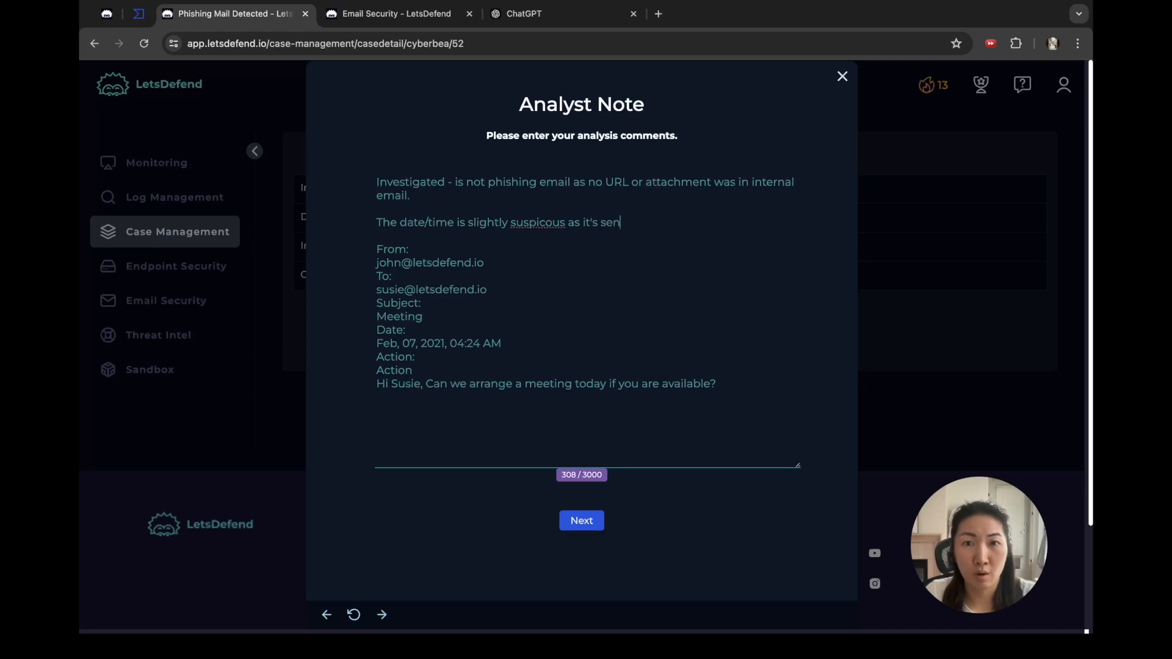
pyautogui.write('t on a Sunday a')
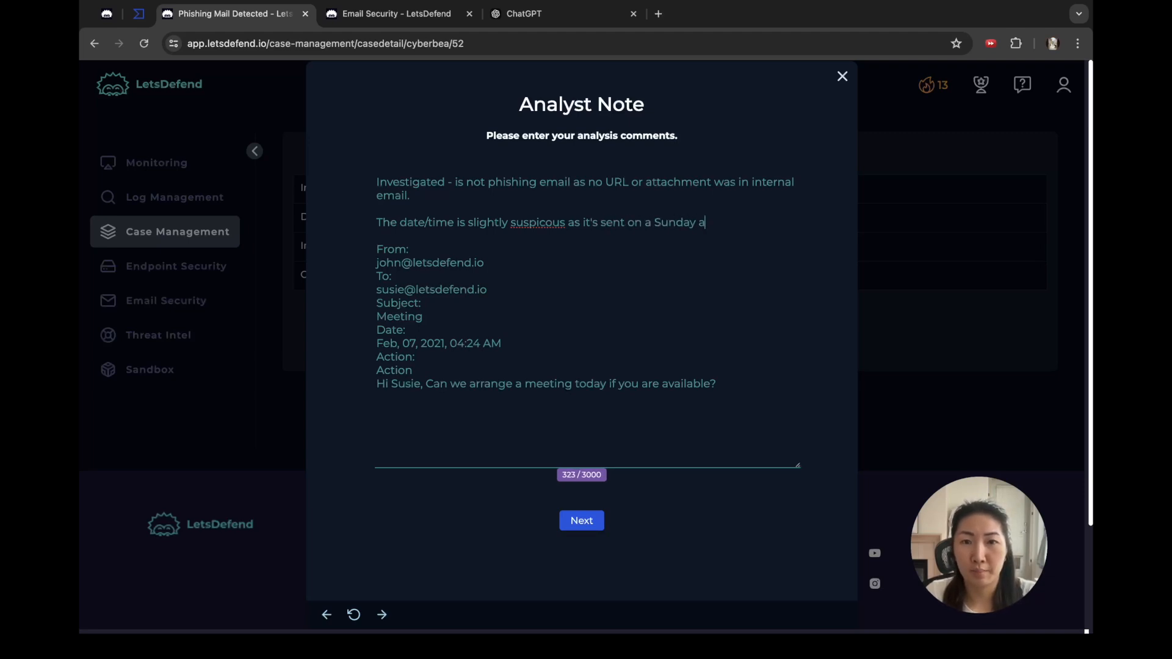
pyautogui.write('t a very early ')
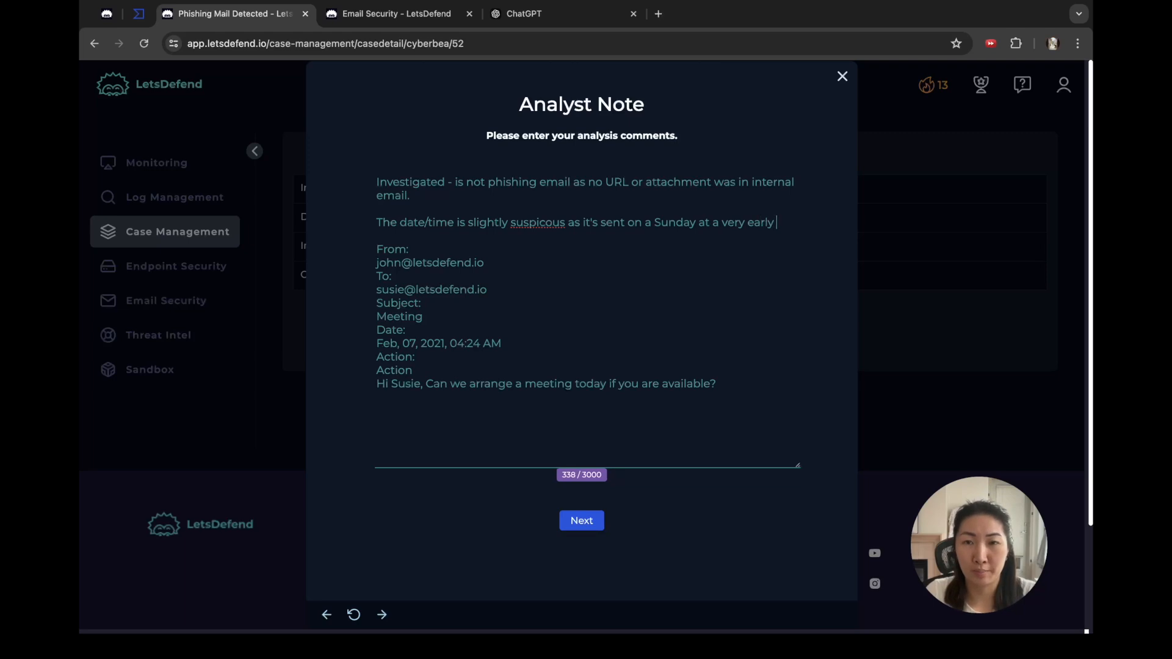
pyautogui.write('time - but that could')
pyautogui.press('BackSpace')
pyautogui.press('BackSpace')
pyautogui.press('BackSpace')
pyautogui.press('BackSpace')
pyautogui.press('BackSpace')
pyautogui.write('could')
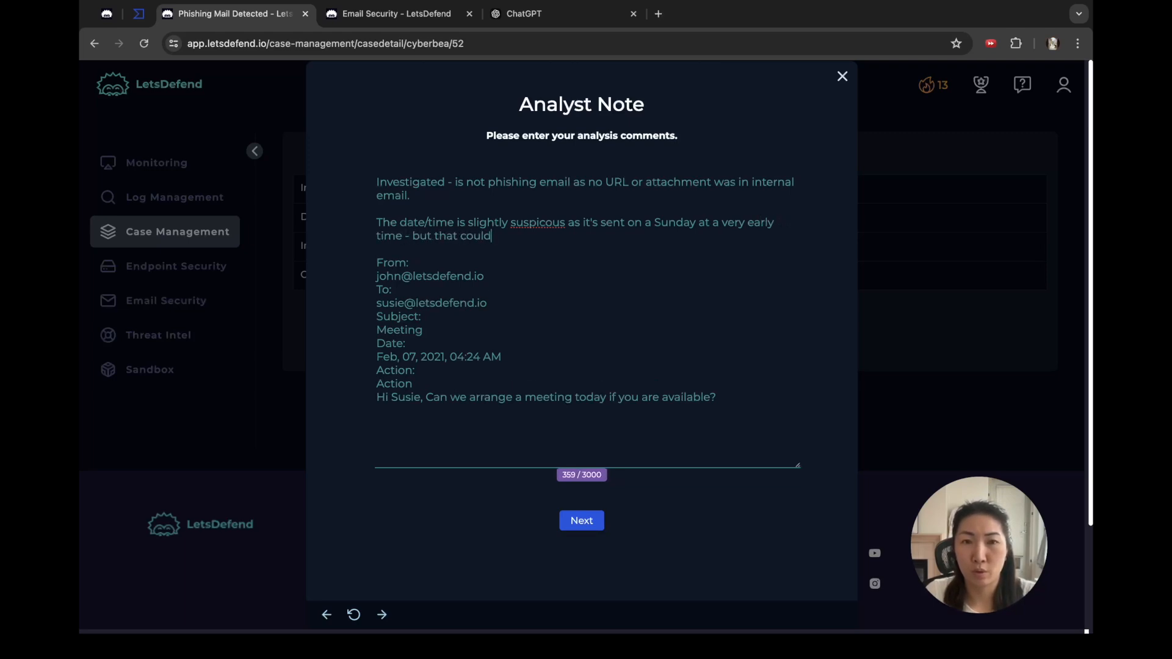
pyautogui.write(' also just b')
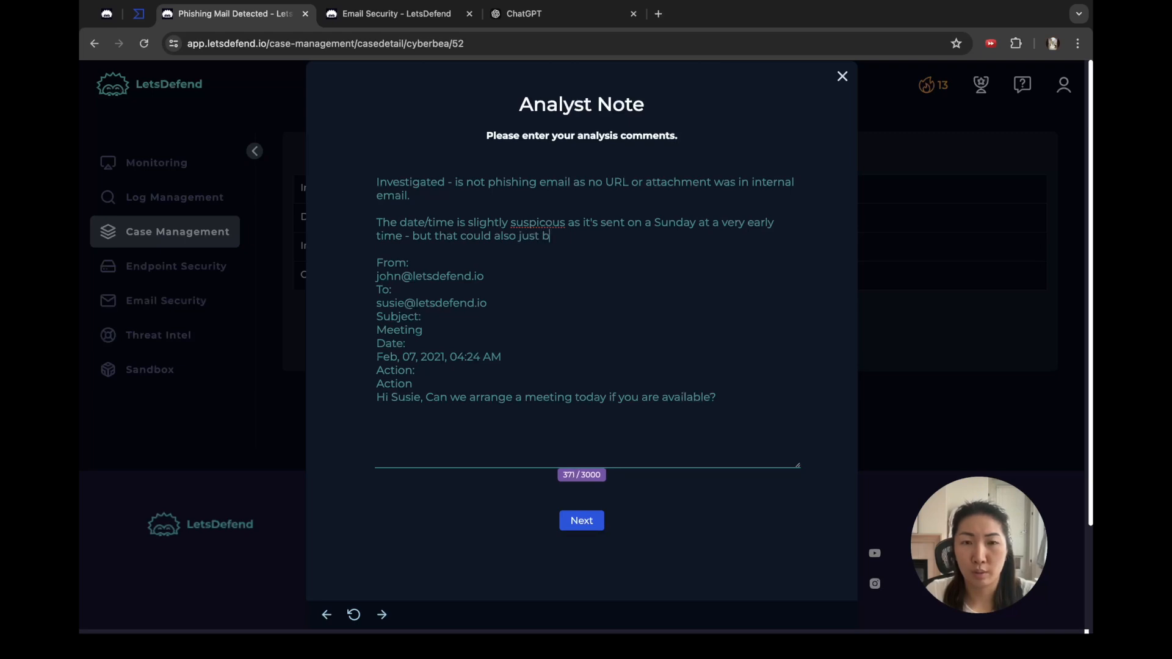
pyautogui.write('e time zone ')
pyautogui.write('realted.')
pyautogui.press('BackSpace')
pyautogui.press('BackSpace')
pyautogui.press('BackSpace')
pyautogui.press('BackSpace')
pyautogui.press('BackSpace')
pyautogui.press('BackSpace')
pyautogui.write('lated.')
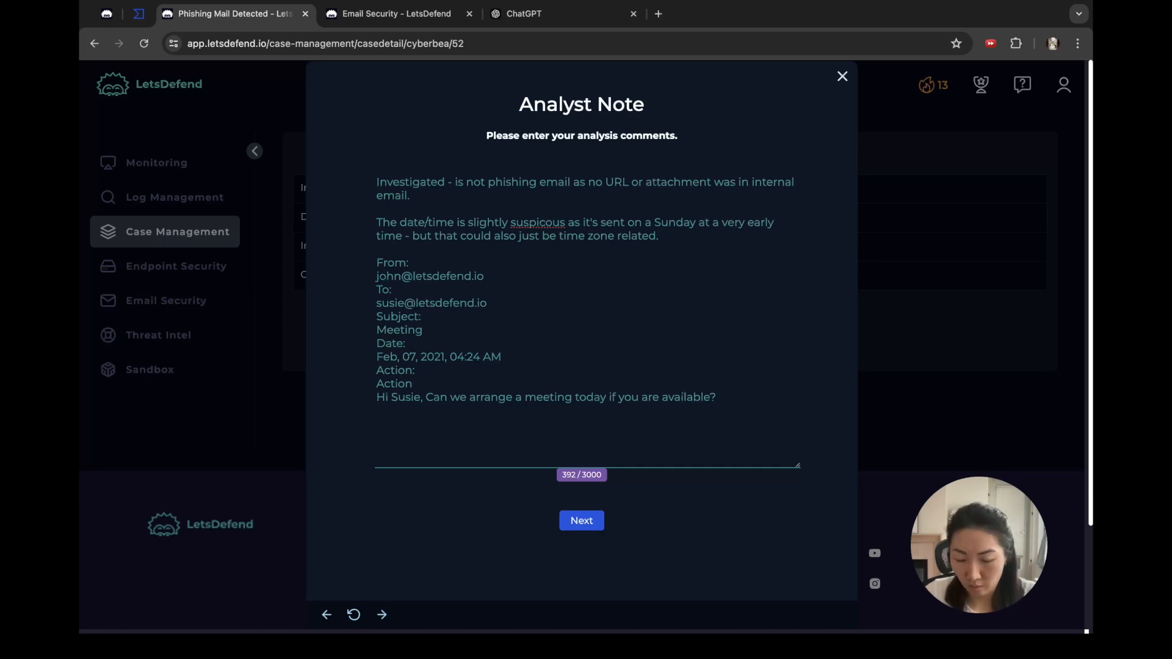
pyautogui.click(545, 222)
pyautogui.write('i')
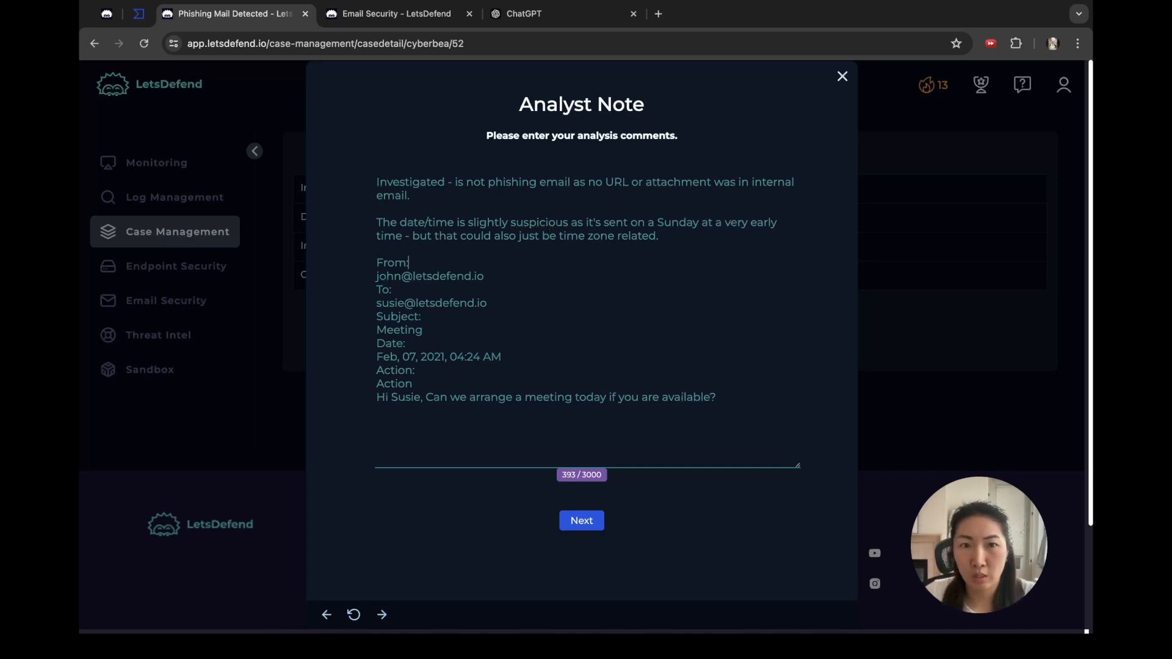
# Step: Delete the pasted email details, change 'time zone related' to 'timezone-related', and move past the note
pyautogui.hotkey('shift', 'Down')
pyautogui.hotkey('shift', 'Down')
pyautogui.hotkey('shift', 'Down')
pyautogui.hotkey('shift', 'Down')
pyautogui.hotkey('shift', 'Down')
pyautogui.hotkey('shift', 'Down')
pyautogui.hotkey('shift', 'Down')
pyautogui.hotkey('shift', 'Down')
pyautogui.hotkey('shift', 'Down')
pyautogui.hotkey('shift', 'Down')
pyautogui.hotkey('shift', 'Down')
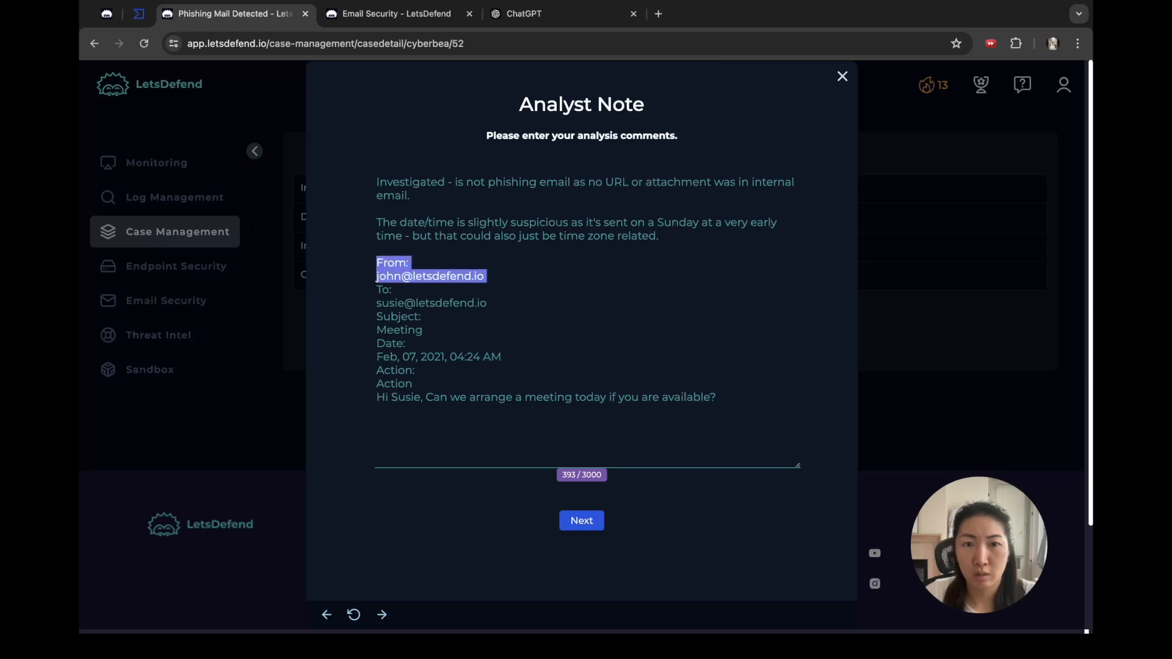
pyautogui.press('BackSpace')
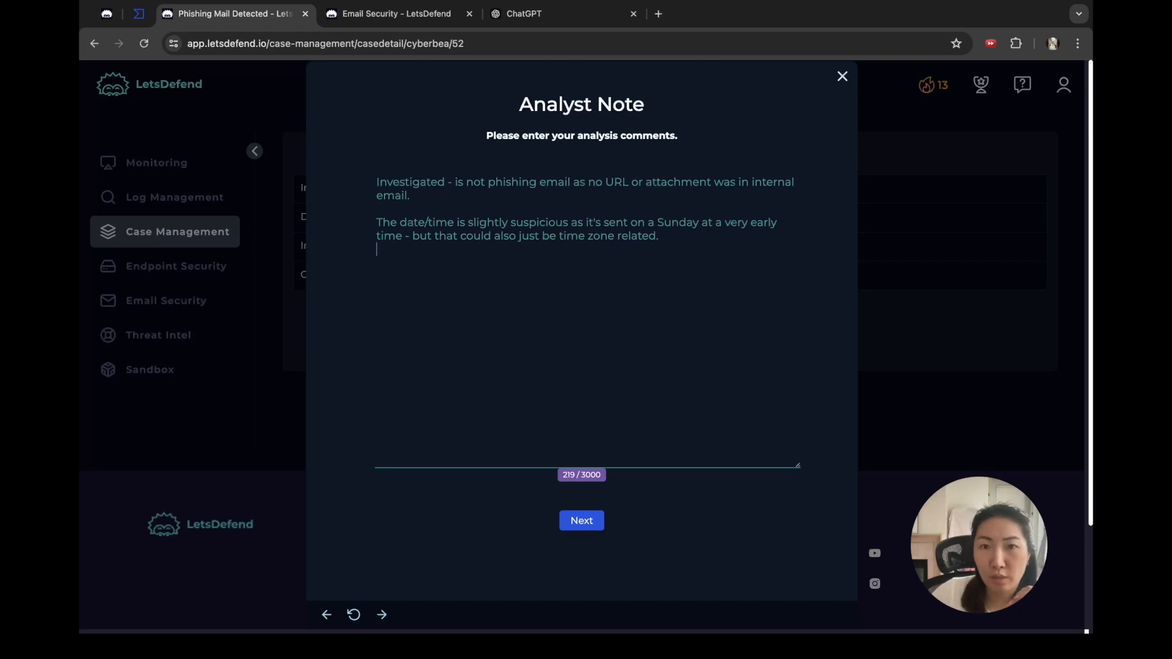
pyautogui.press('BackSpace')
pyautogui.press('Right')
pyautogui.press('Right')
pyautogui.press('Delete')
pyautogui.write('-')
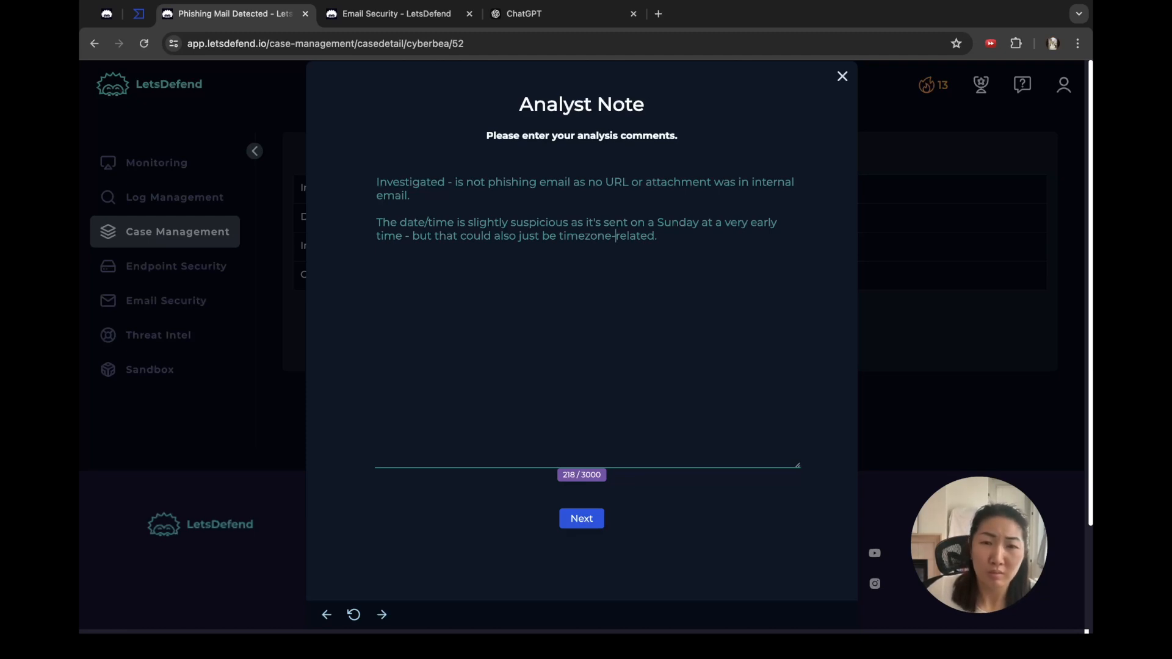
pyautogui.click(581, 519)
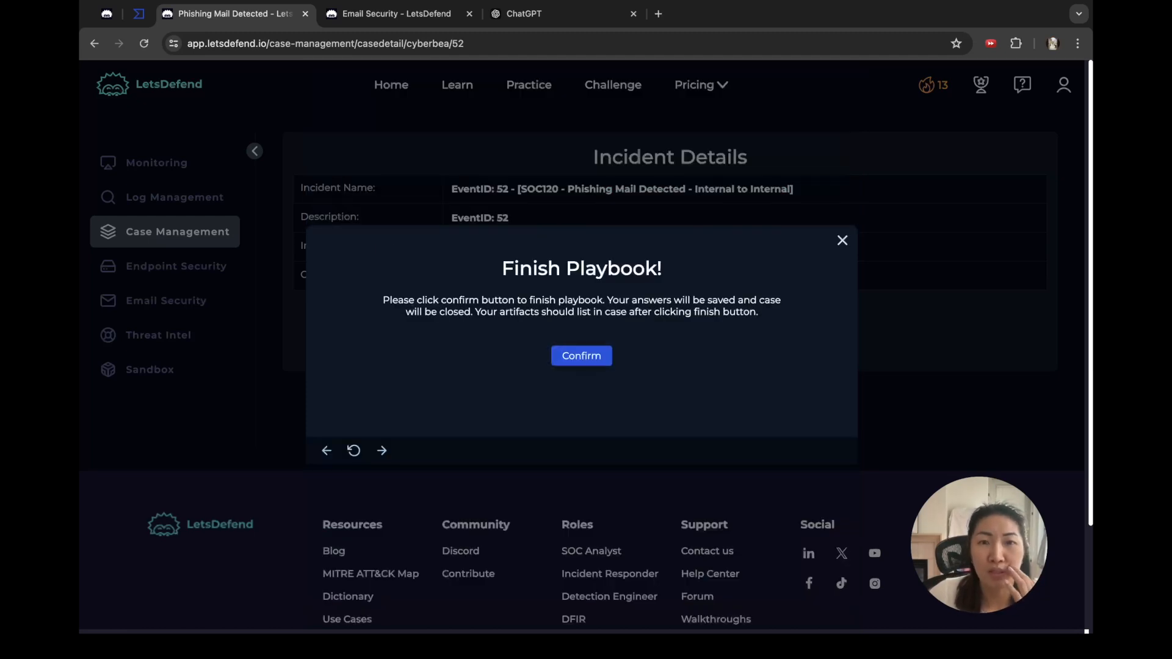
# Step: Finish the playbook and close the EventID 52 alert as a False Positive
pyautogui.click(581, 354)
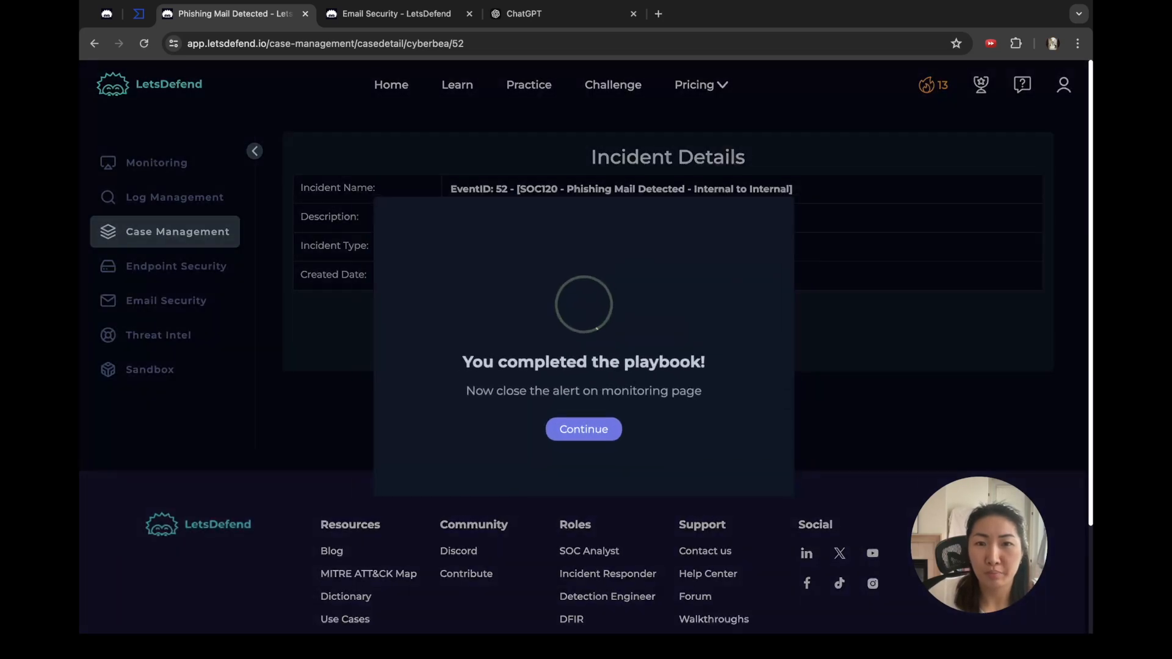
pyautogui.click(584, 433)
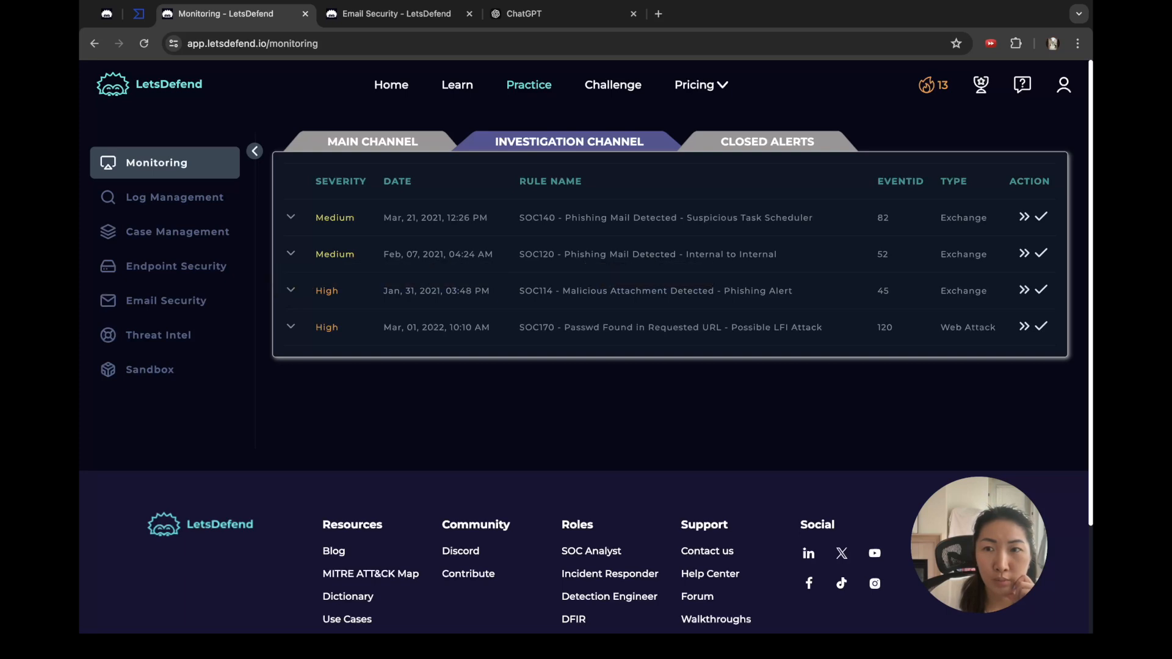
pyautogui.click(1041, 252)
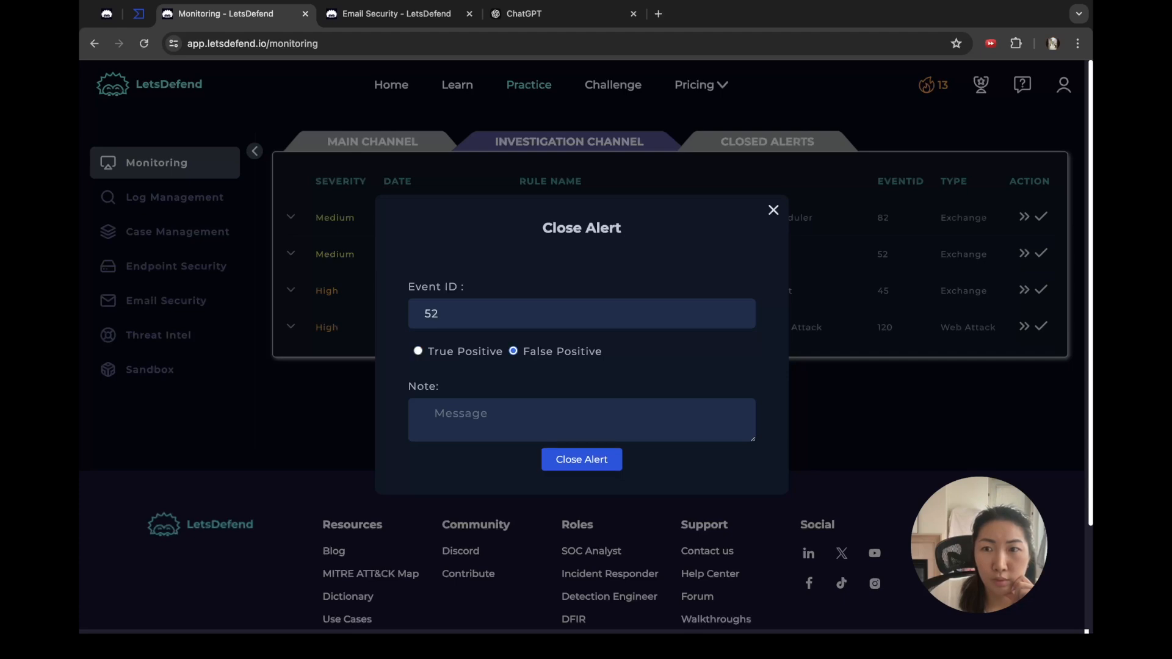
pyautogui.click(581, 461)
# Step: Back in the Investigation Channel, expand the SOC140 alert to view its details
pyautogui.scroll(-2, 582, 461)
pyautogui.scroll(3, 586, 366)
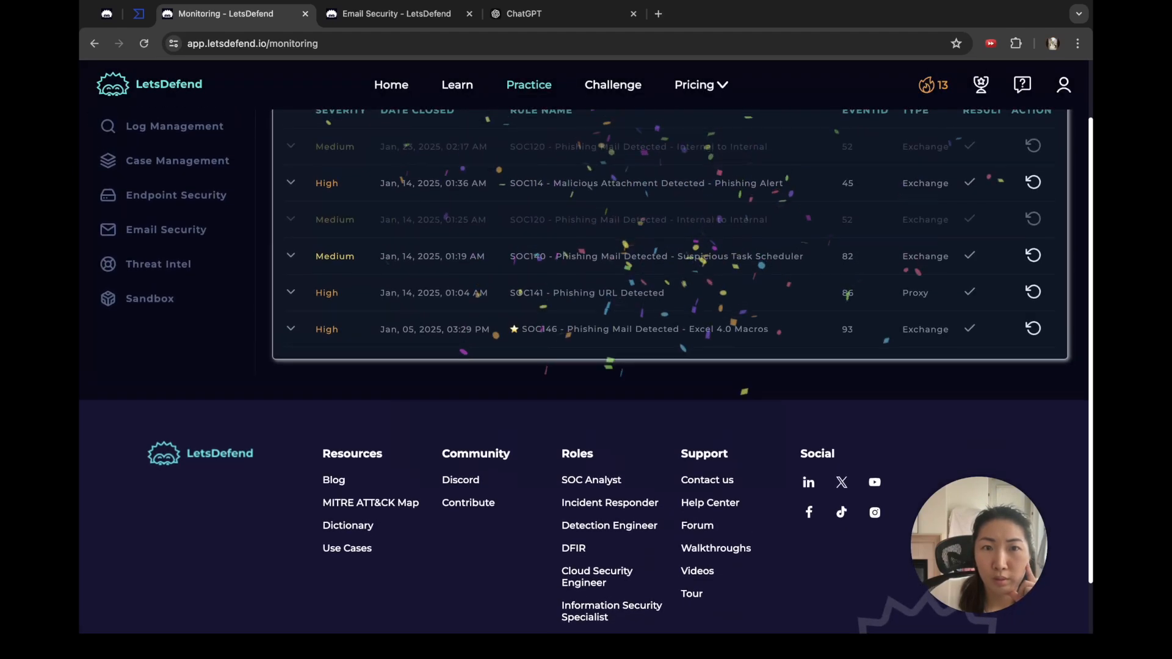
pyautogui.click(569, 141)
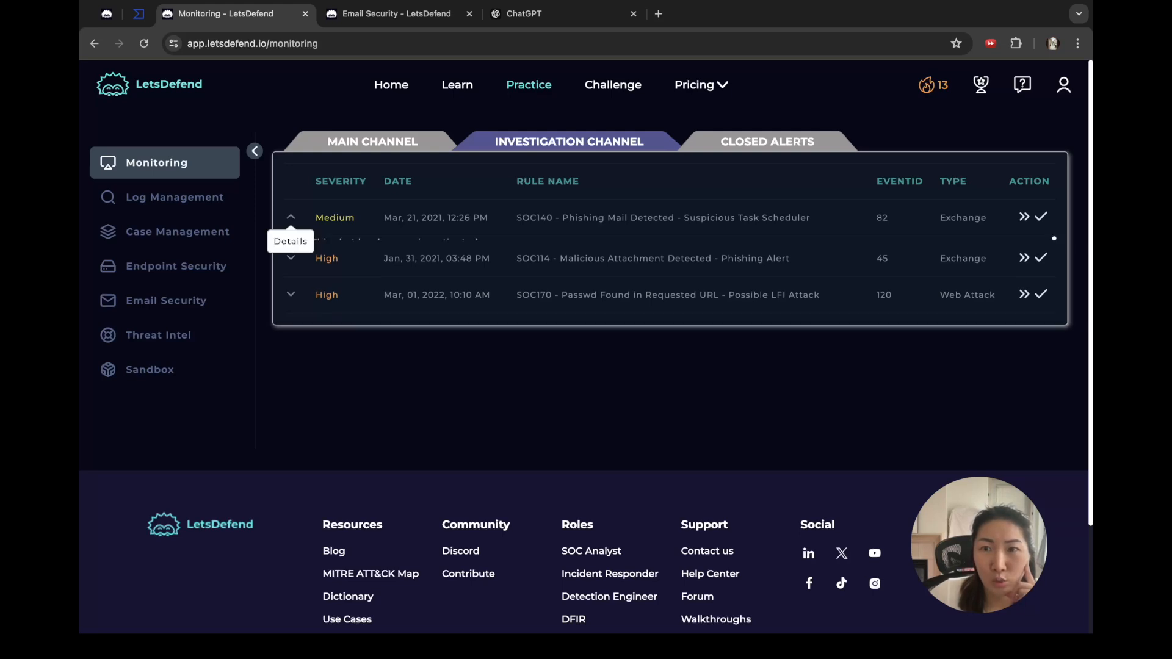
pyautogui.click(290, 217)
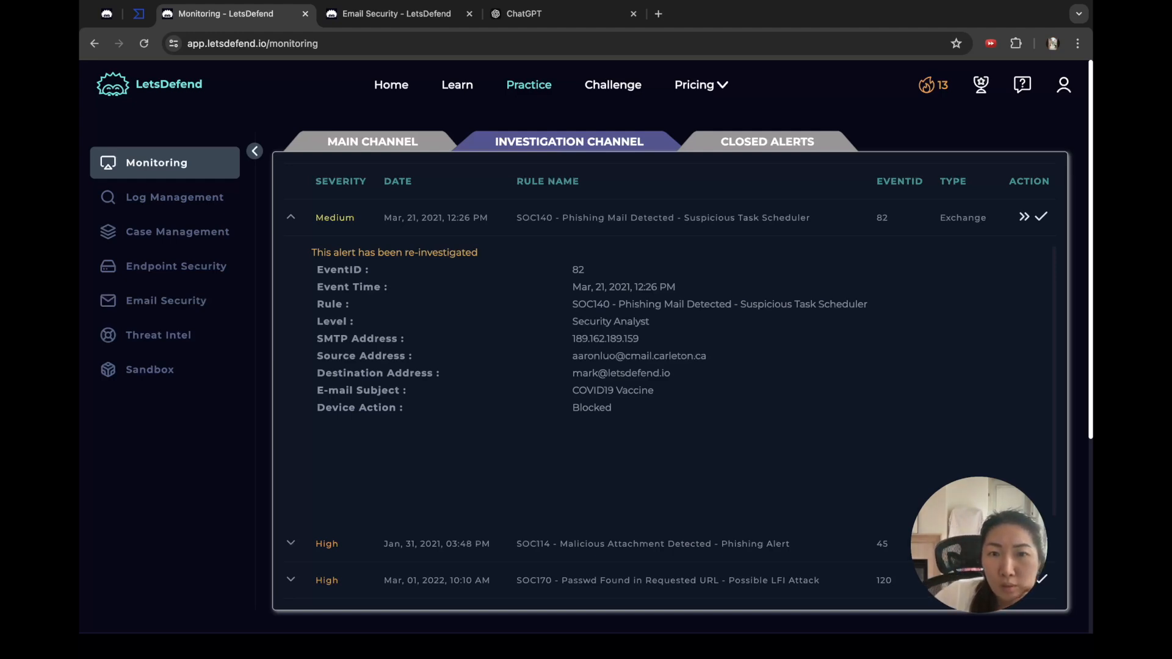
# Step: Highlight SOC140's SMTP address 189.162.189.159, sender, destination, subject 'COVID19 Vaccine' and device action Blocked
pyautogui.doubleClick(606, 339)
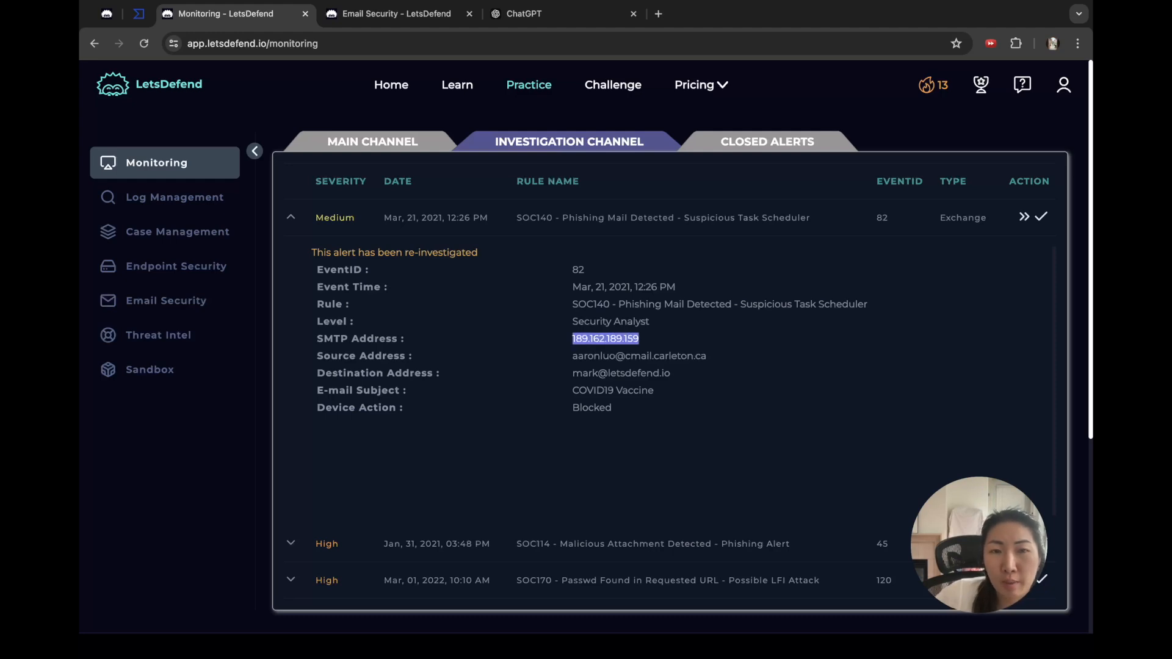
pyautogui.moveTo(572, 356); pyautogui.dragTo(706, 356)
pyautogui.click(706, 357)
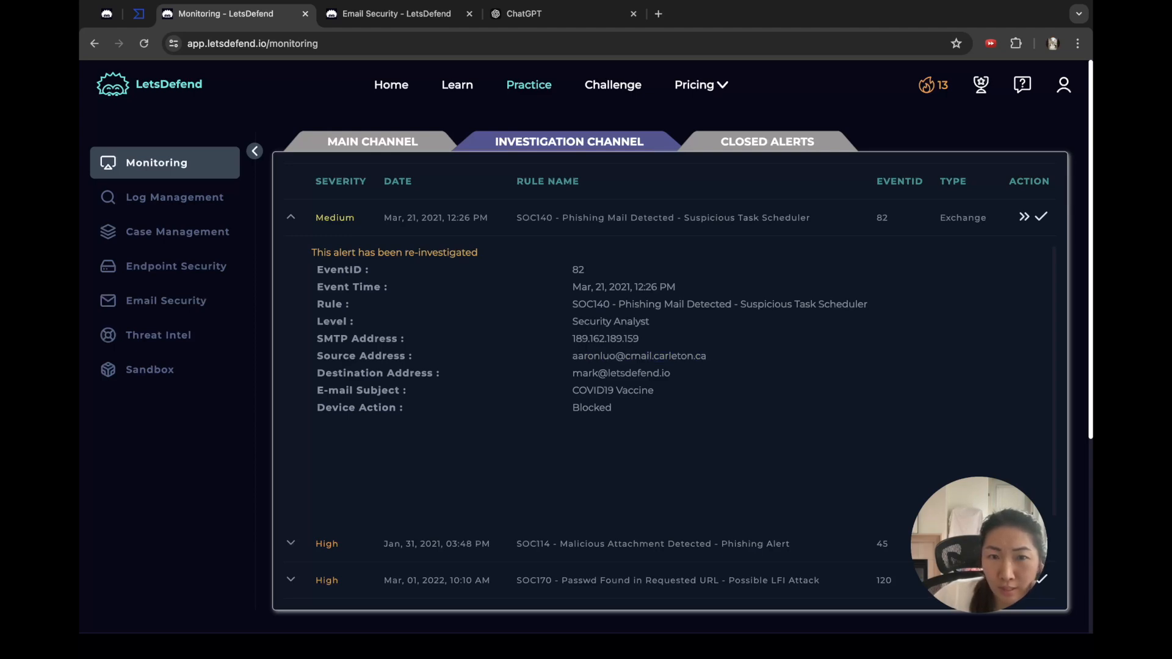
pyautogui.moveTo(572, 372); pyautogui.dragTo(670, 373)
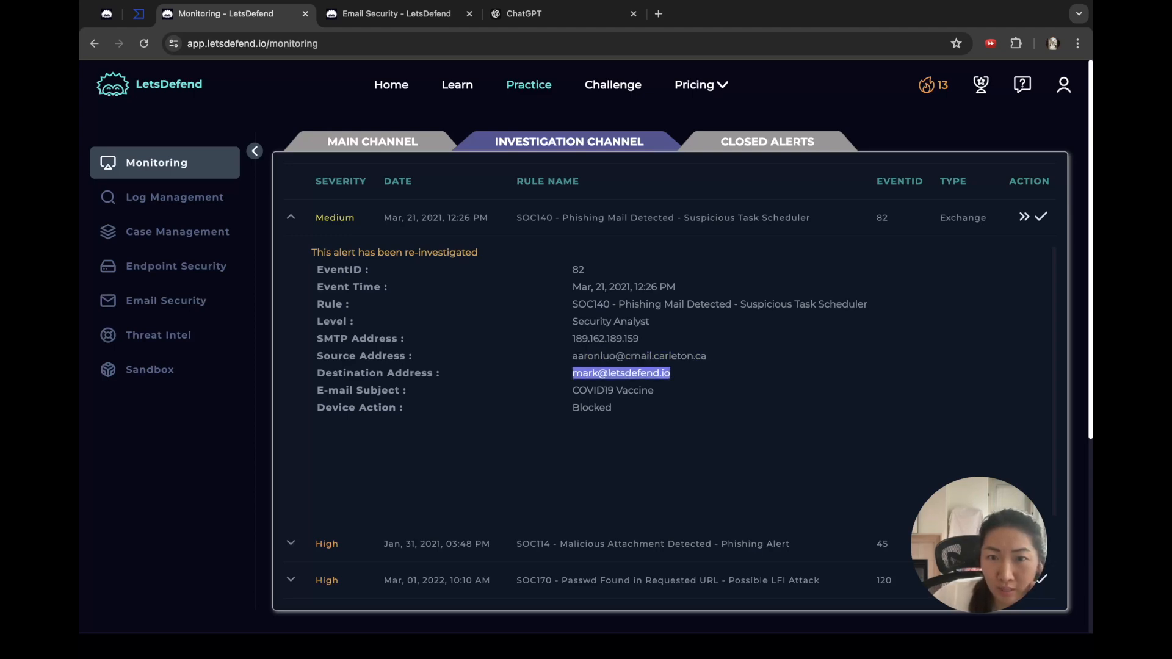
pyautogui.moveTo(572, 391); pyautogui.dragTo(653, 390)
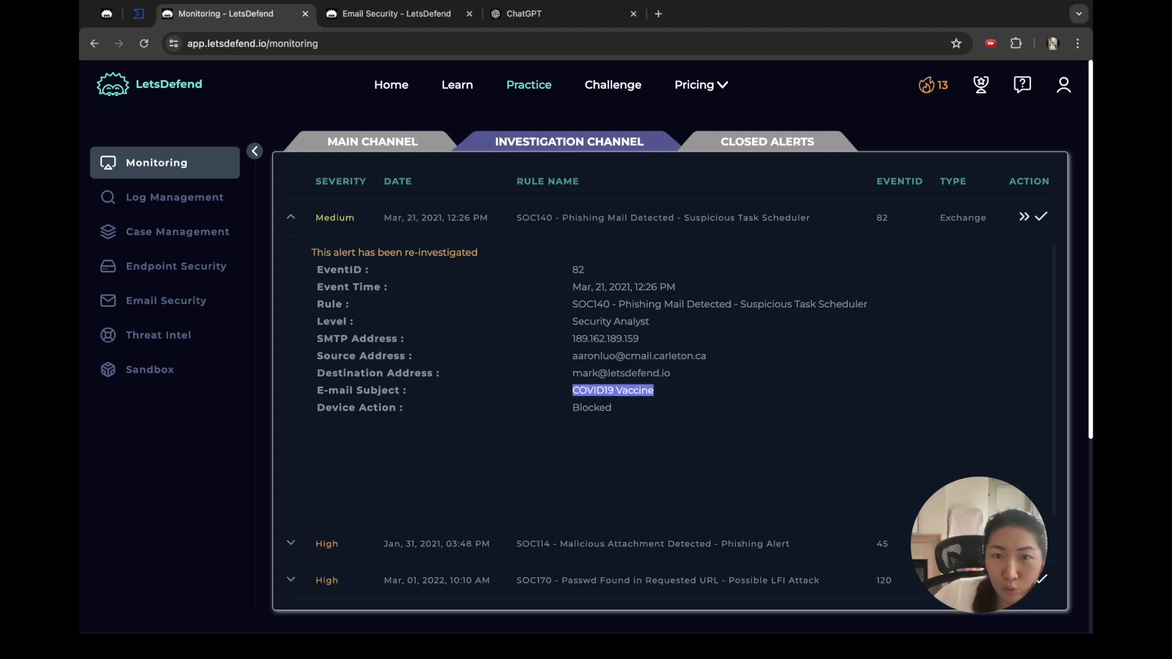
pyautogui.moveTo(633, 287); pyautogui.dragTo(620, 287)
pyautogui.doubleClick(591, 407)
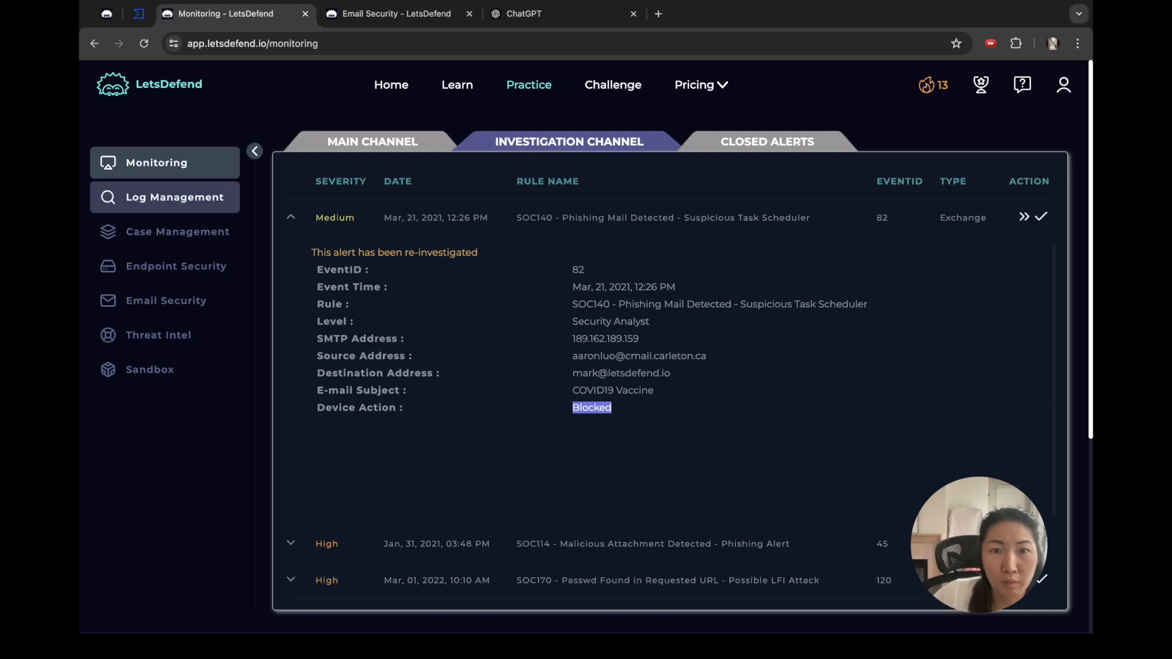
pyautogui.click(177, 232)
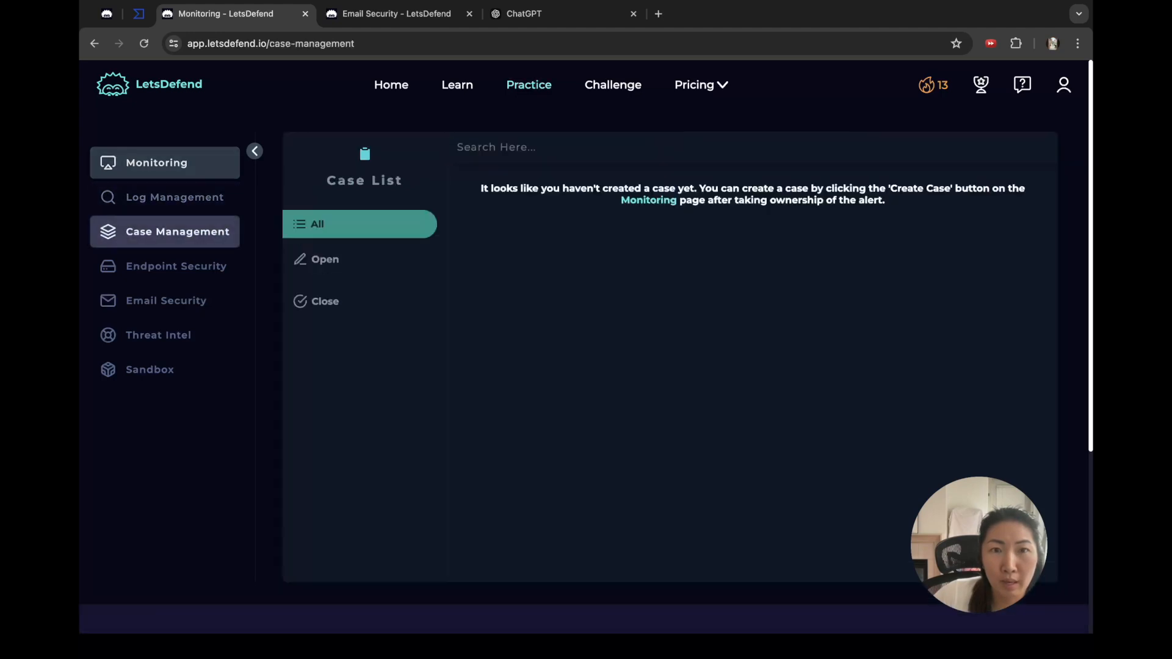
# Step: Open the EventID 82 case from the Open filter, start its playbook, and pass Parse Email
pyautogui.click(342, 260)
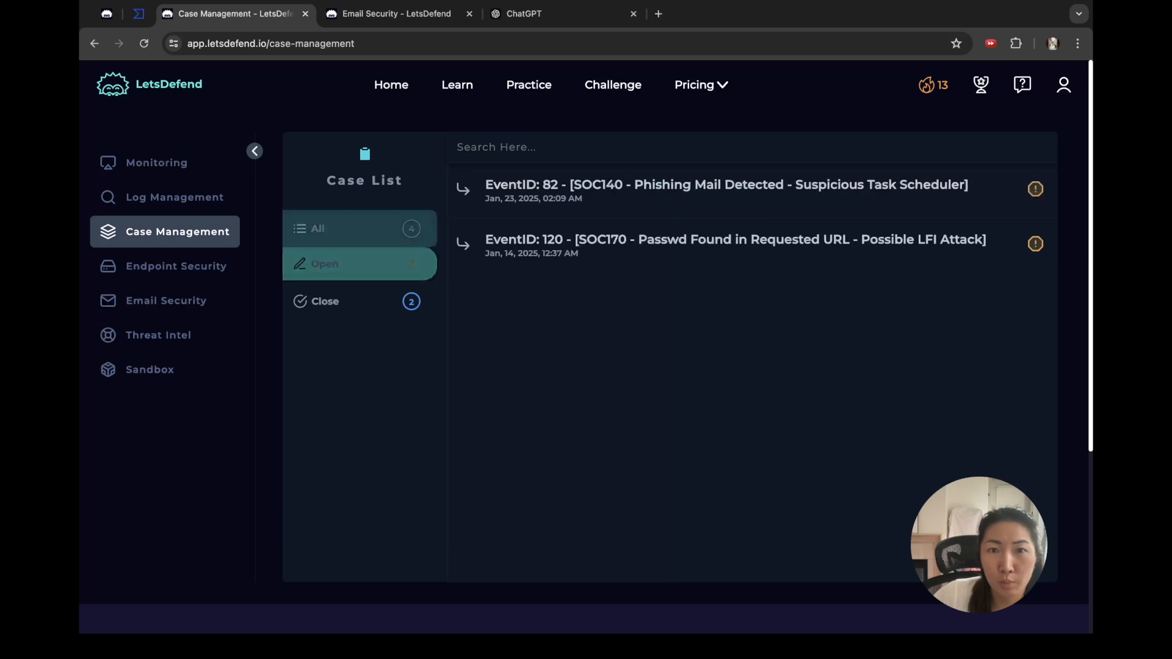
pyautogui.click(726, 185)
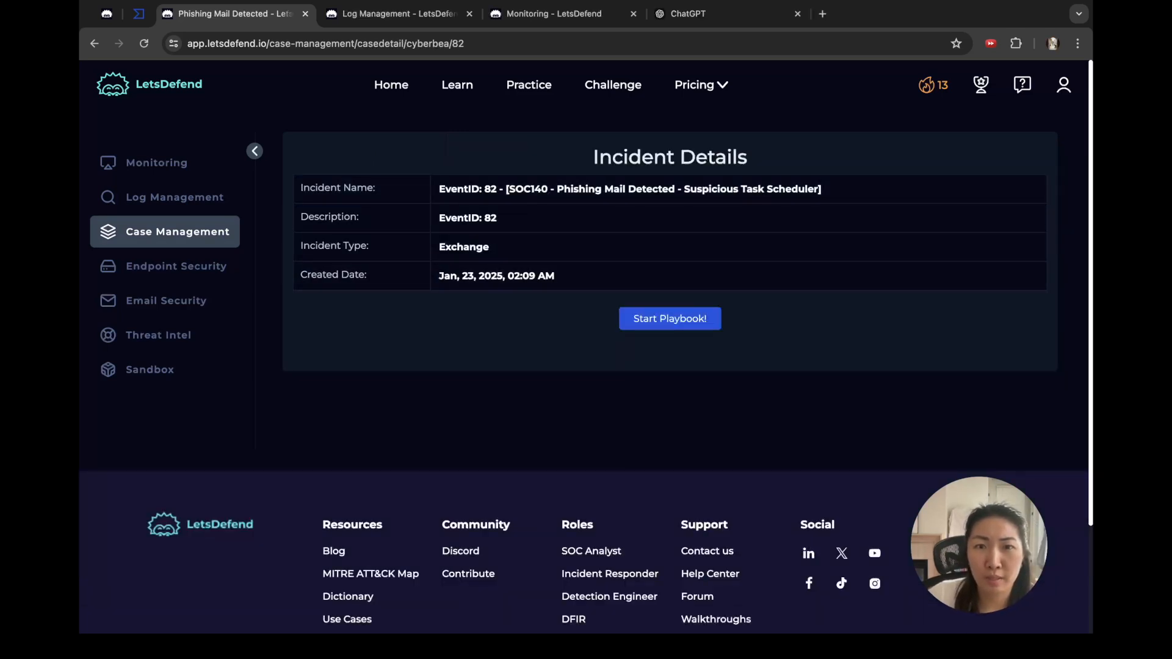
pyautogui.click(670, 319)
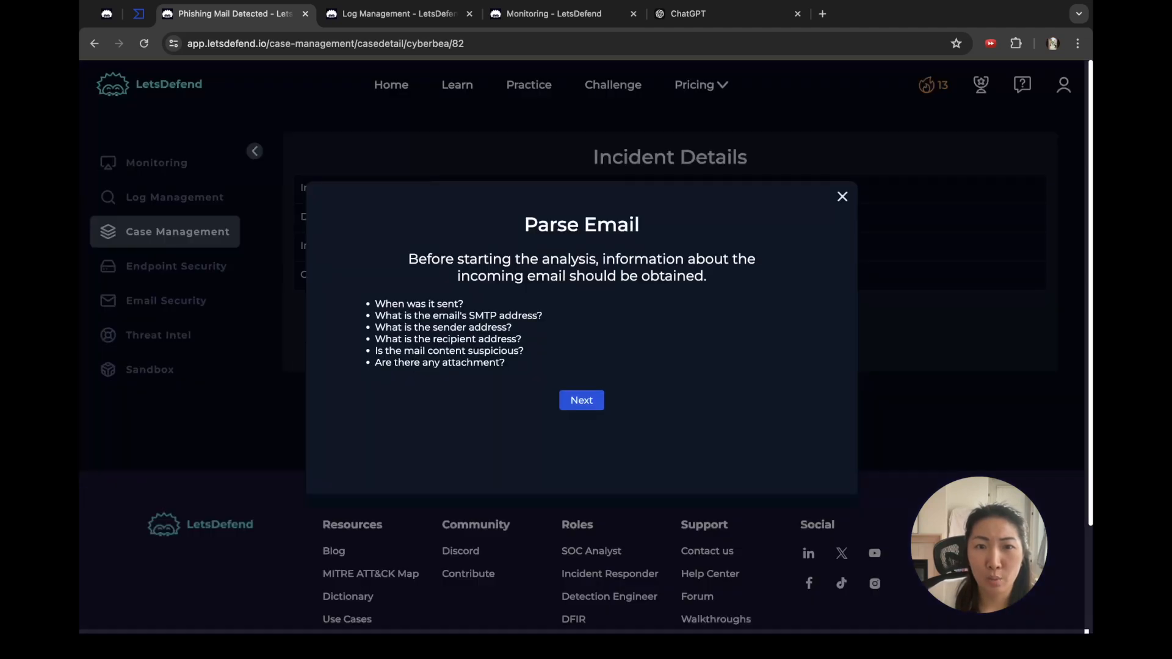
pyautogui.moveTo(375, 304); pyautogui.dragTo(507, 364)
pyautogui.click(537, 370)
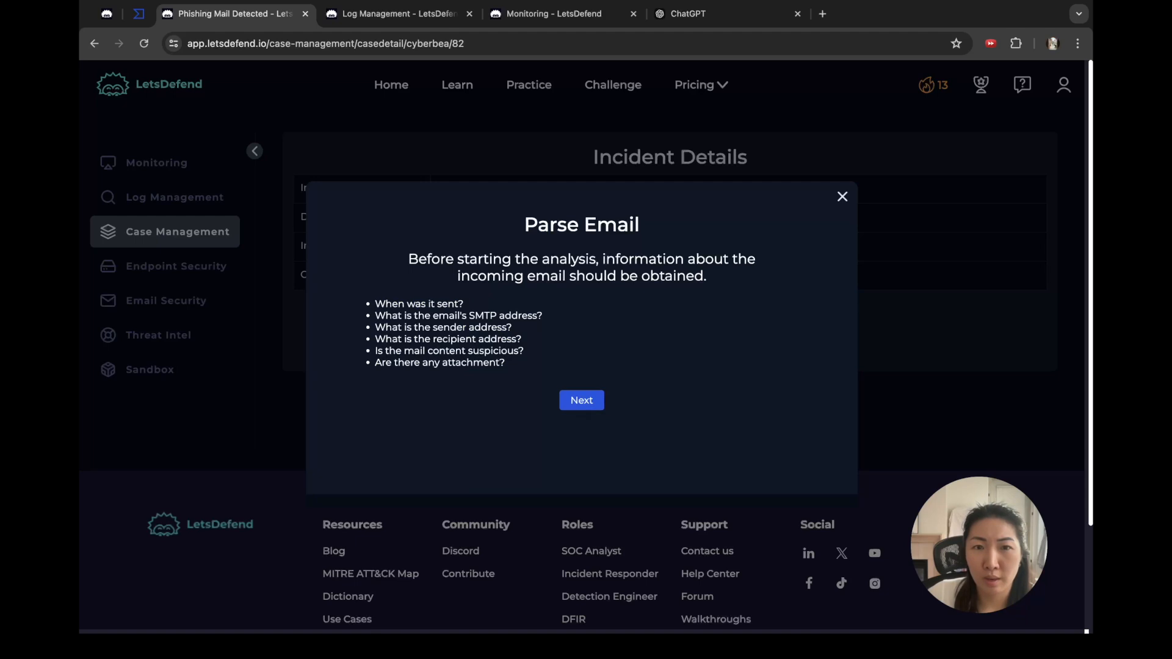
pyautogui.click(582, 398)
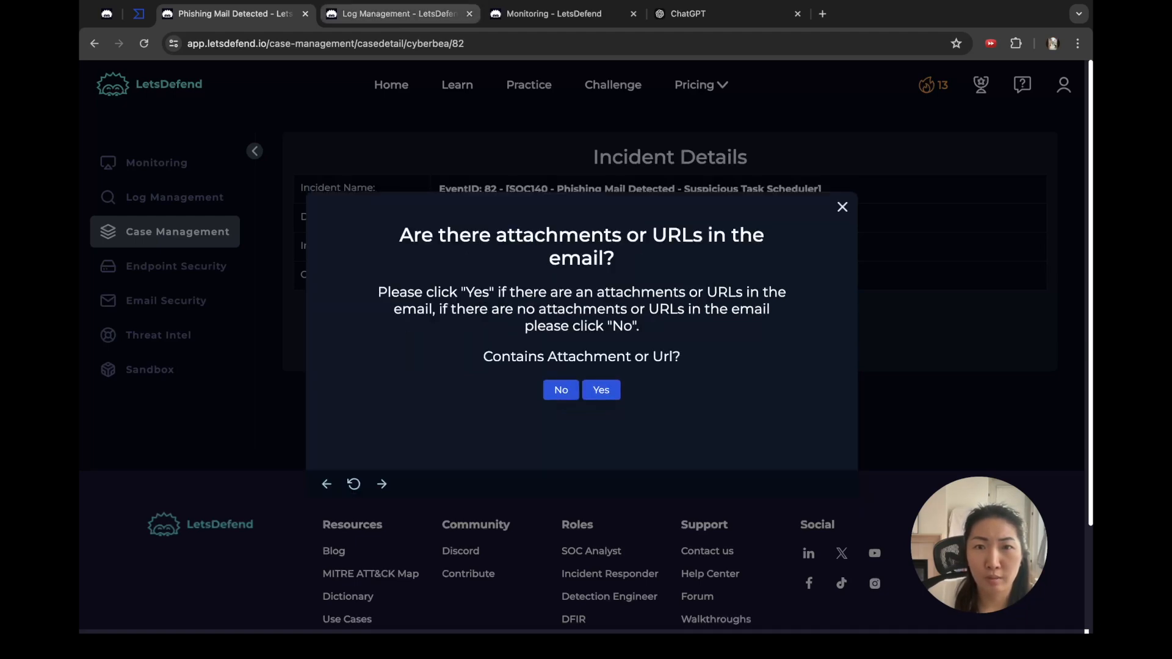
# Step: Check the event's log records and alert details, then bring up the Email Security mailbox
pyautogui.click(397, 13)
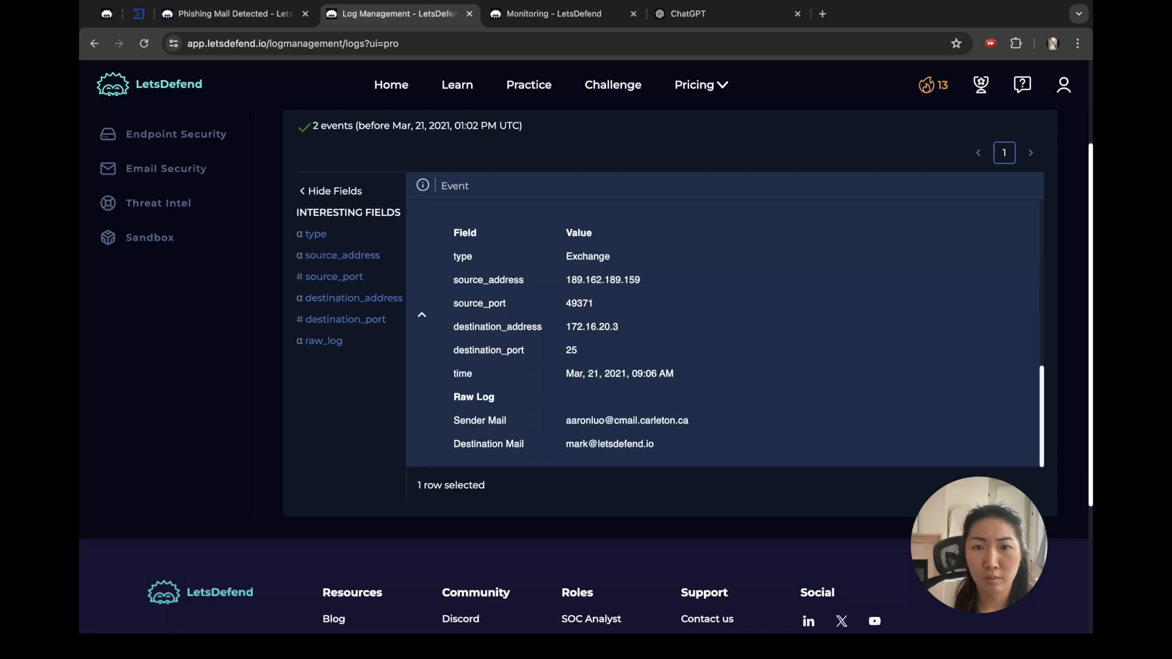
pyautogui.scroll(-1, 586, 371)
pyautogui.click(554, 13)
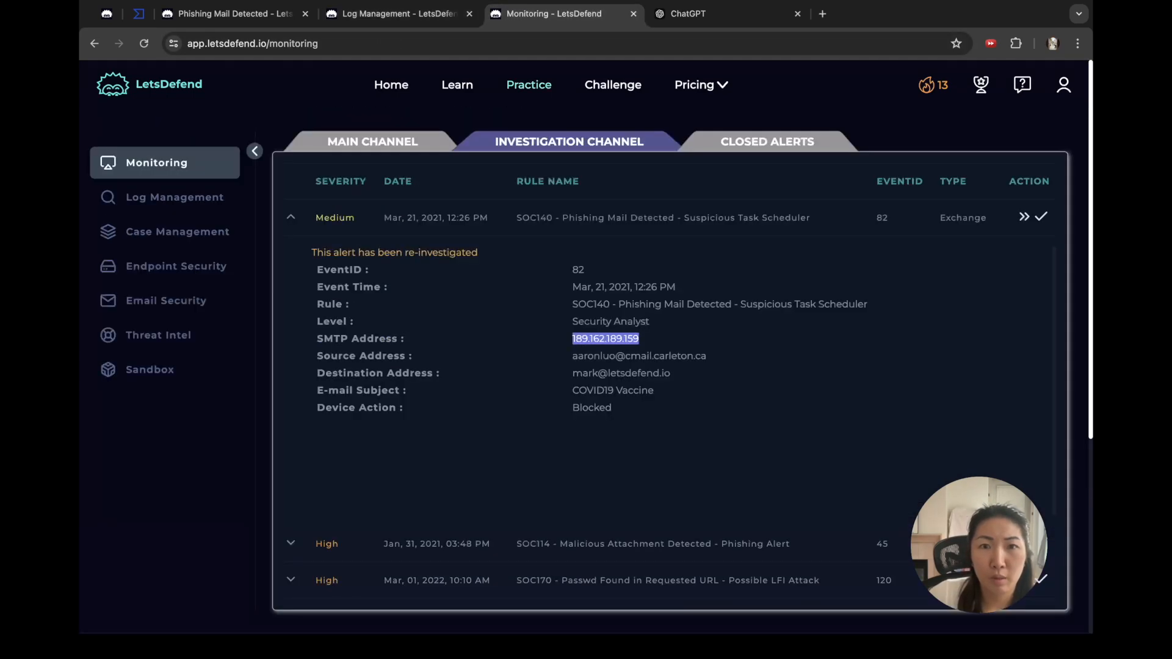
pyautogui.click(166, 300)
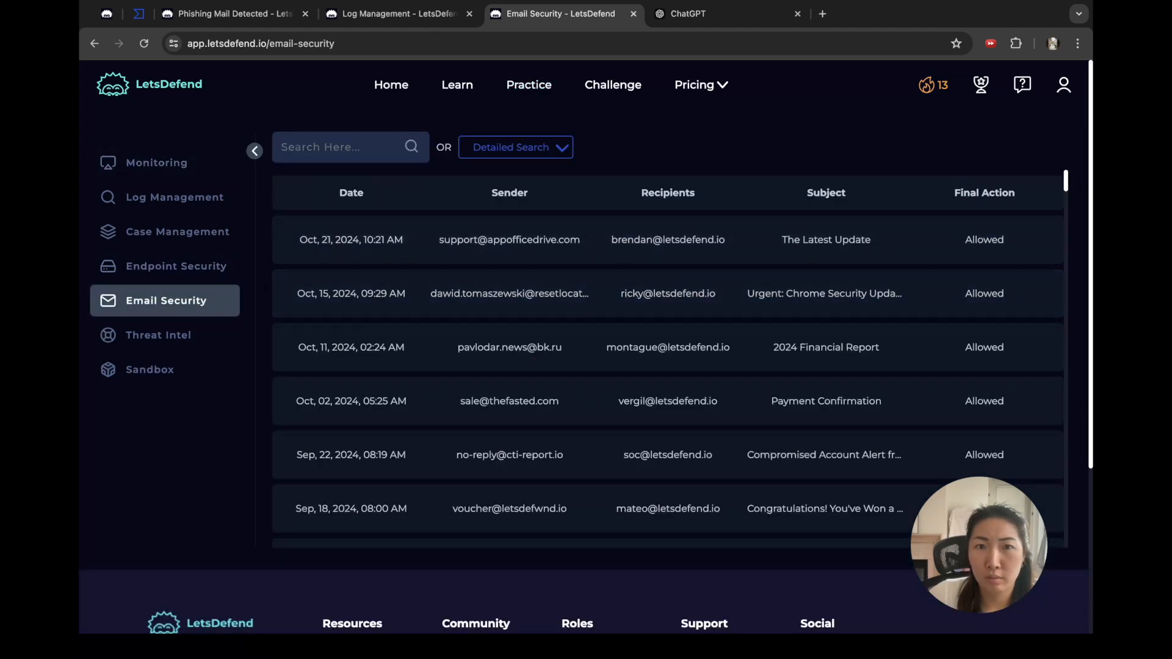
# Step: Search mail from March 20–22, 2021 and open the COVID19 Vaccine email's details
pyautogui.click(512, 147)
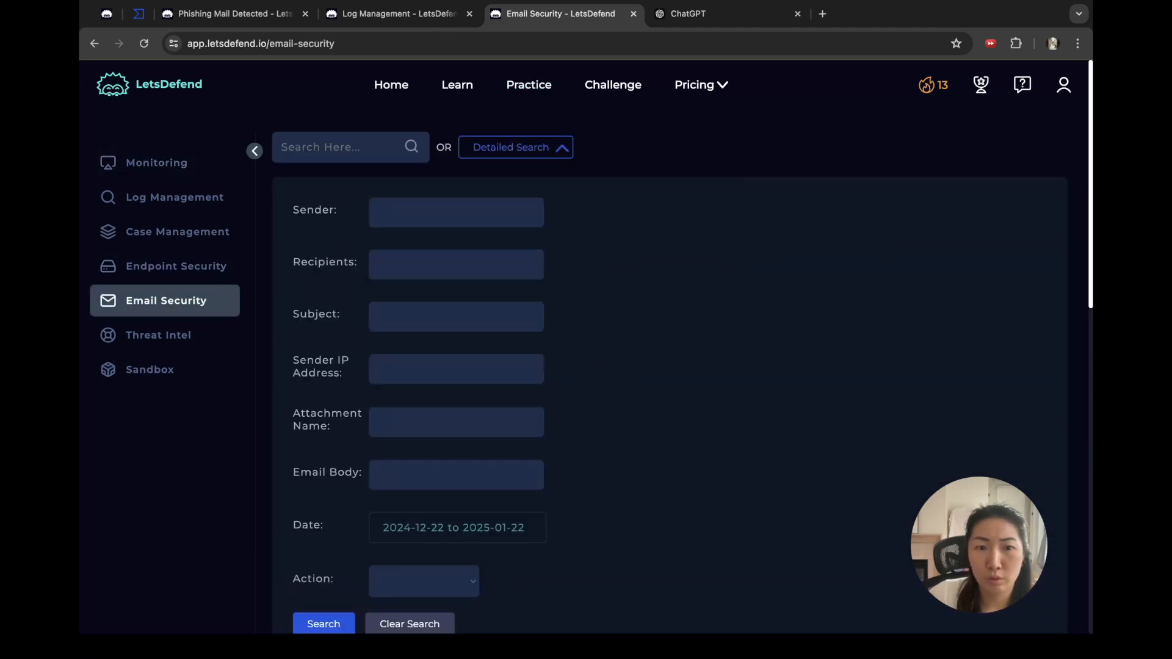
pyautogui.click(457, 528)
pyautogui.click(541, 320)
pyautogui.click(542, 320)
pyautogui.click(541, 320)
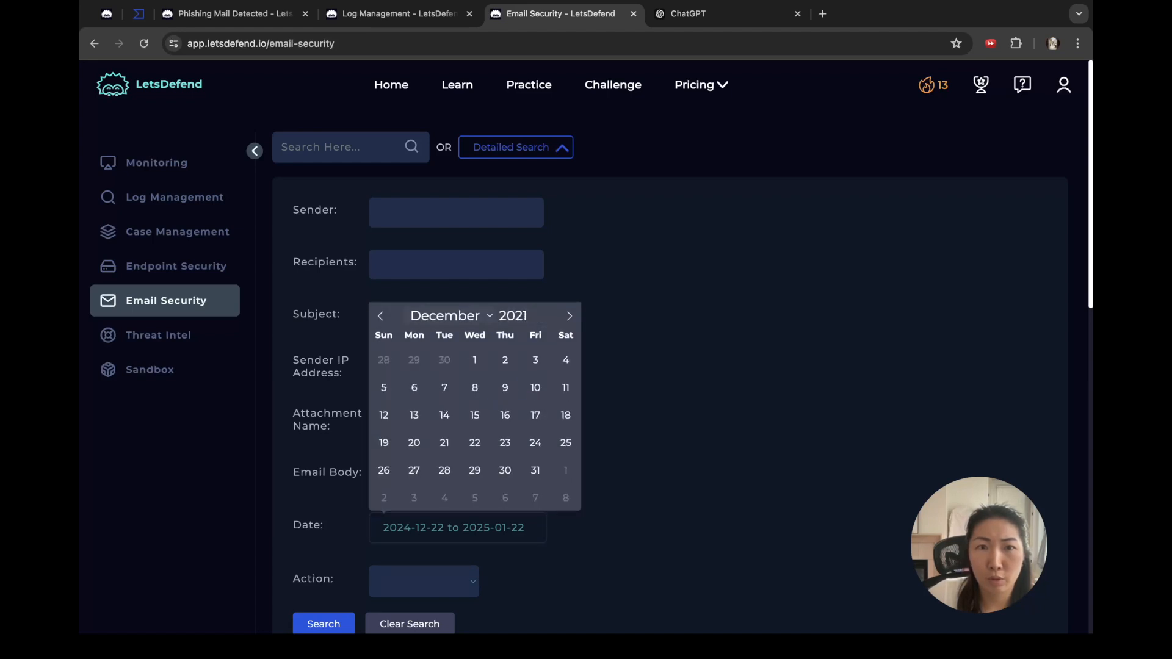
pyautogui.click(450, 315)
pyautogui.click(566, 415)
pyautogui.click(414, 442)
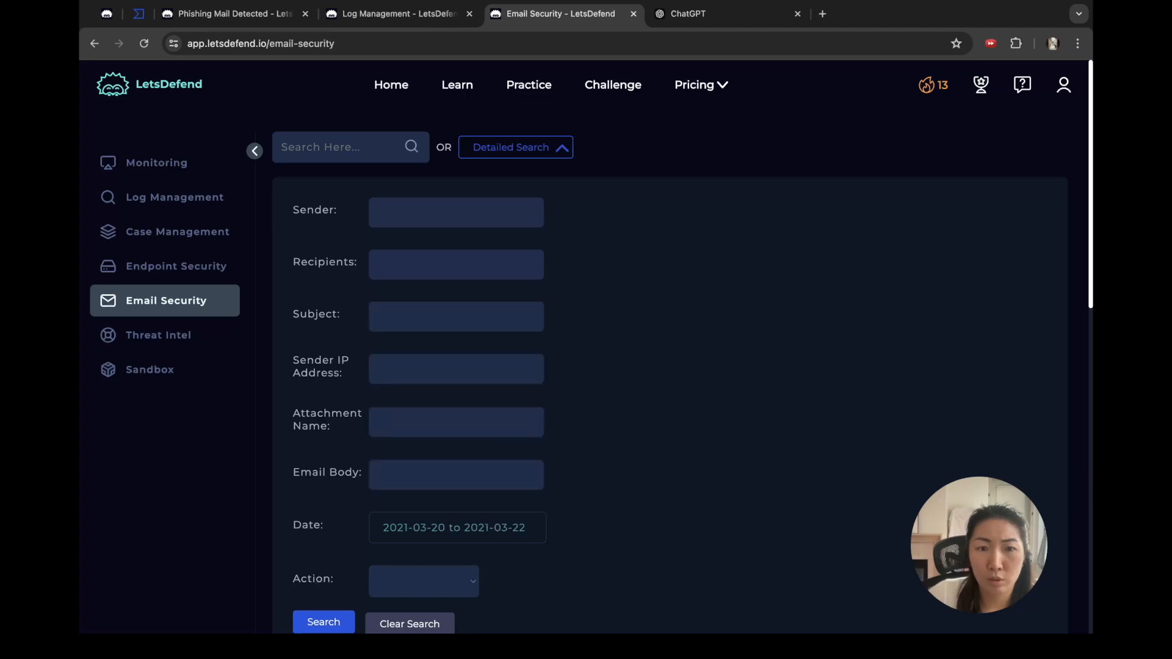
pyautogui.click(323, 623)
pyautogui.scroll(-4, 510, 367)
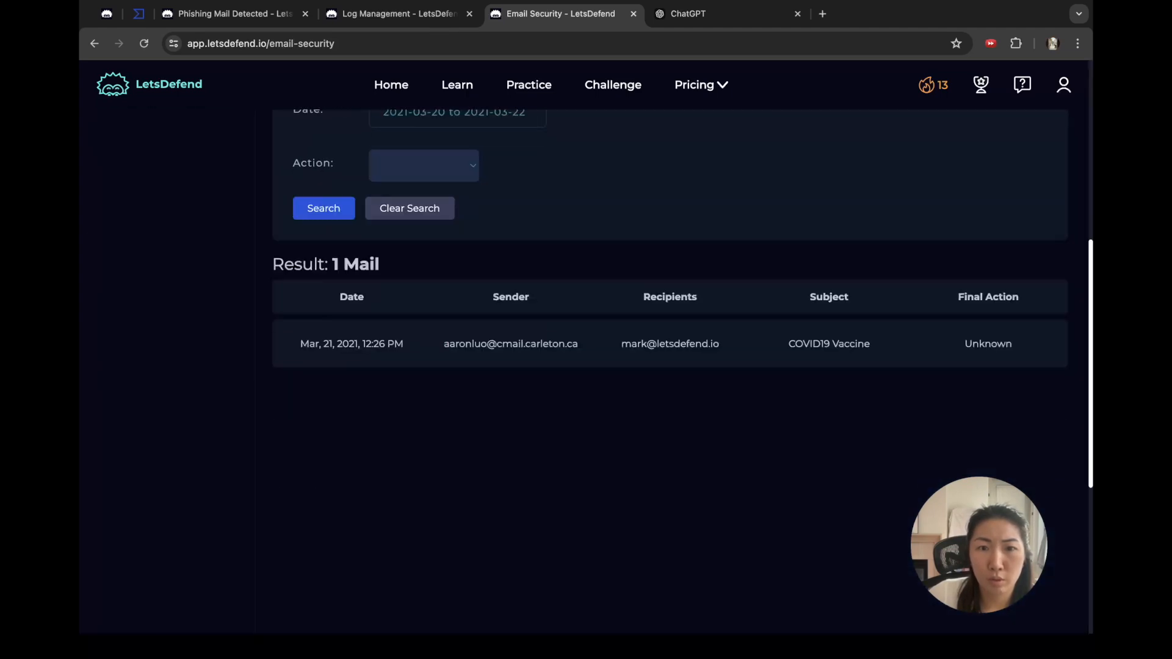
pyautogui.click(510, 343)
pyautogui.scroll(4, 586, 366)
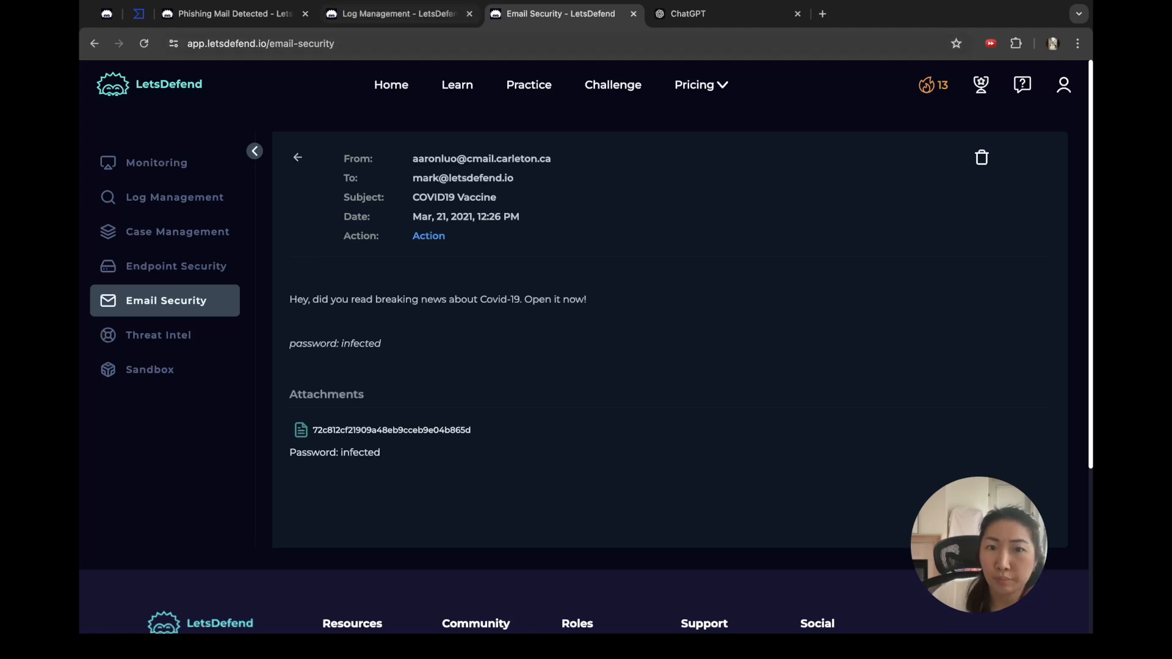
# Step: Confirm in the playbook that the email has an attachment, then select the attachment's hash
pyautogui.click(399, 14)
pyautogui.click(235, 14)
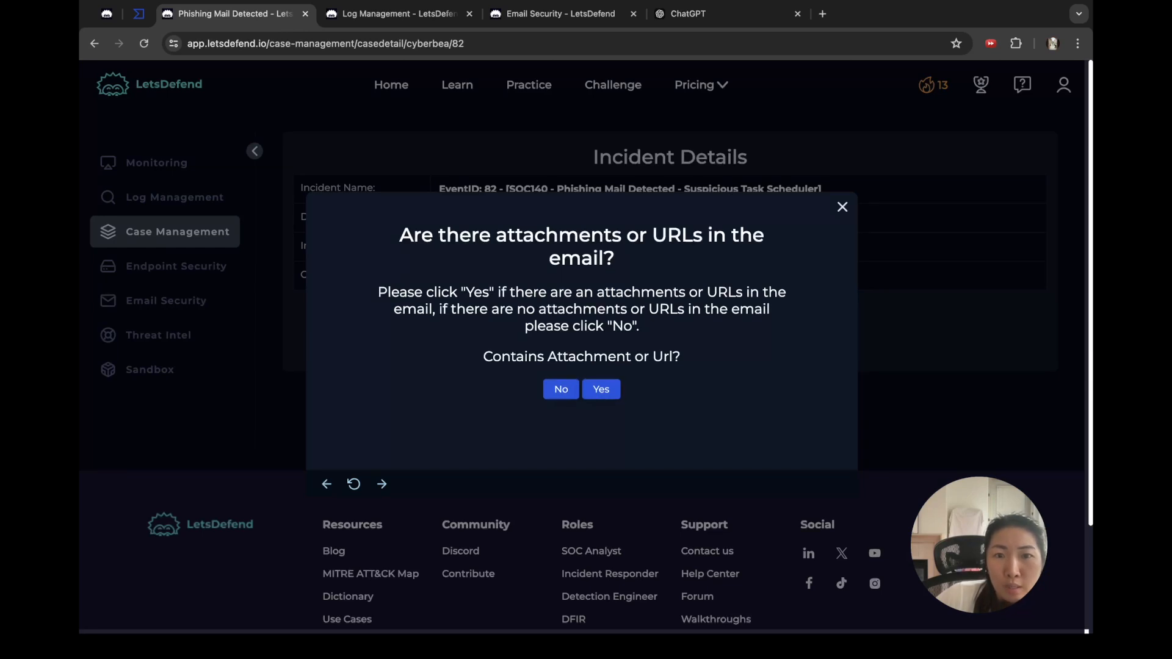
pyautogui.click(601, 390)
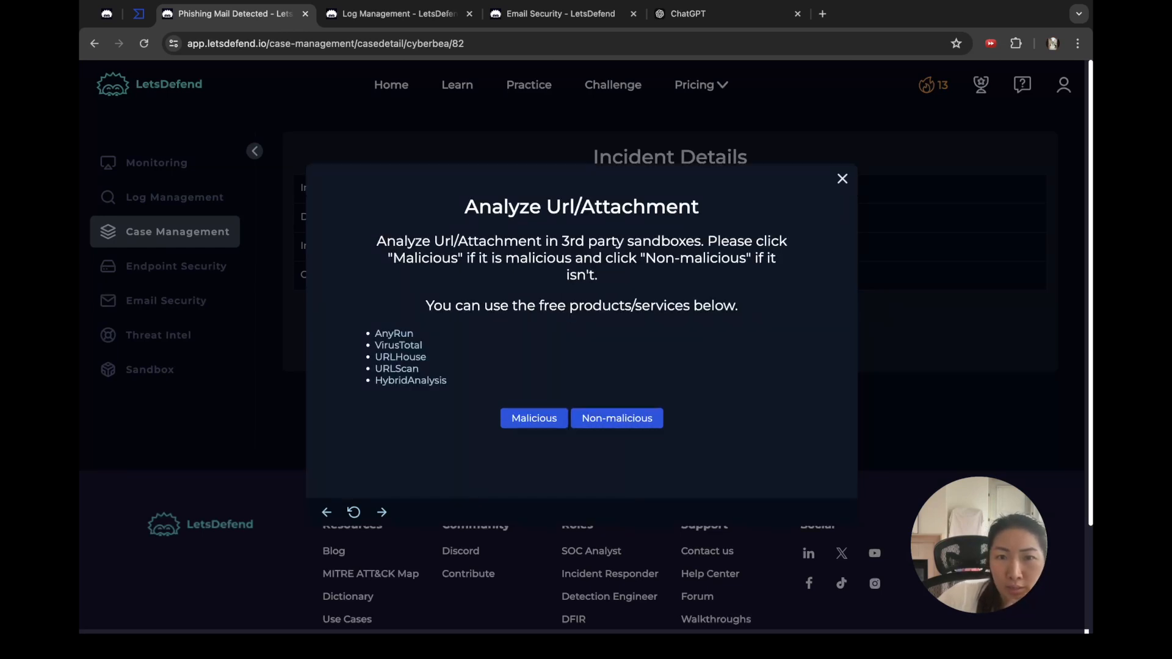
pyautogui.click(399, 14)
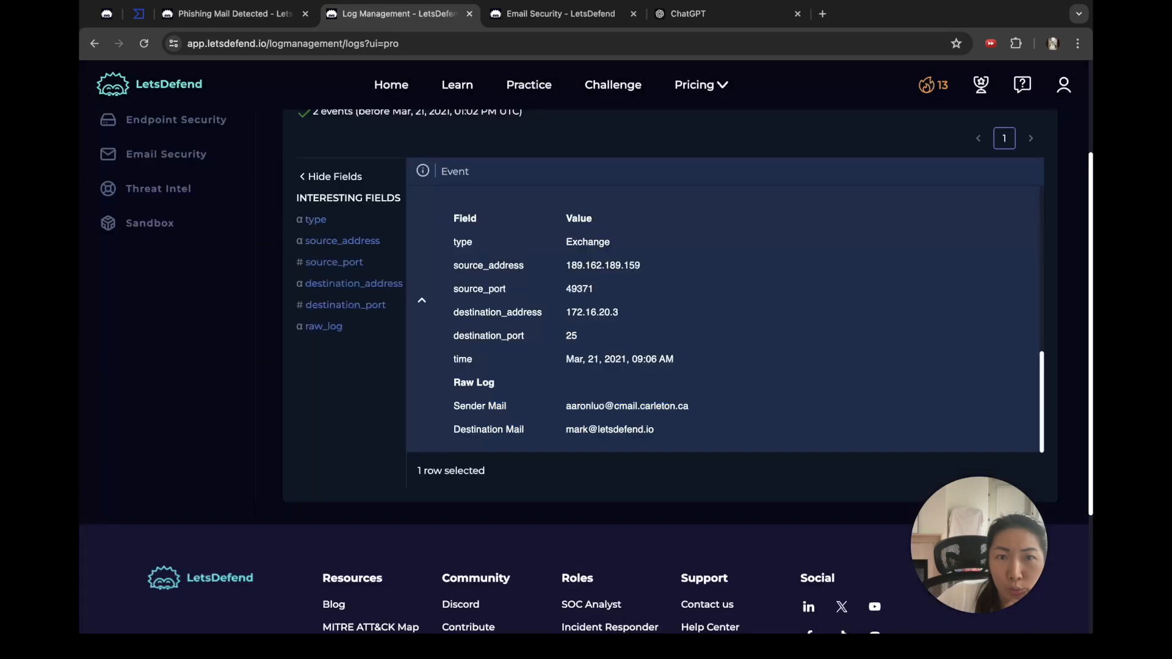
pyautogui.click(560, 14)
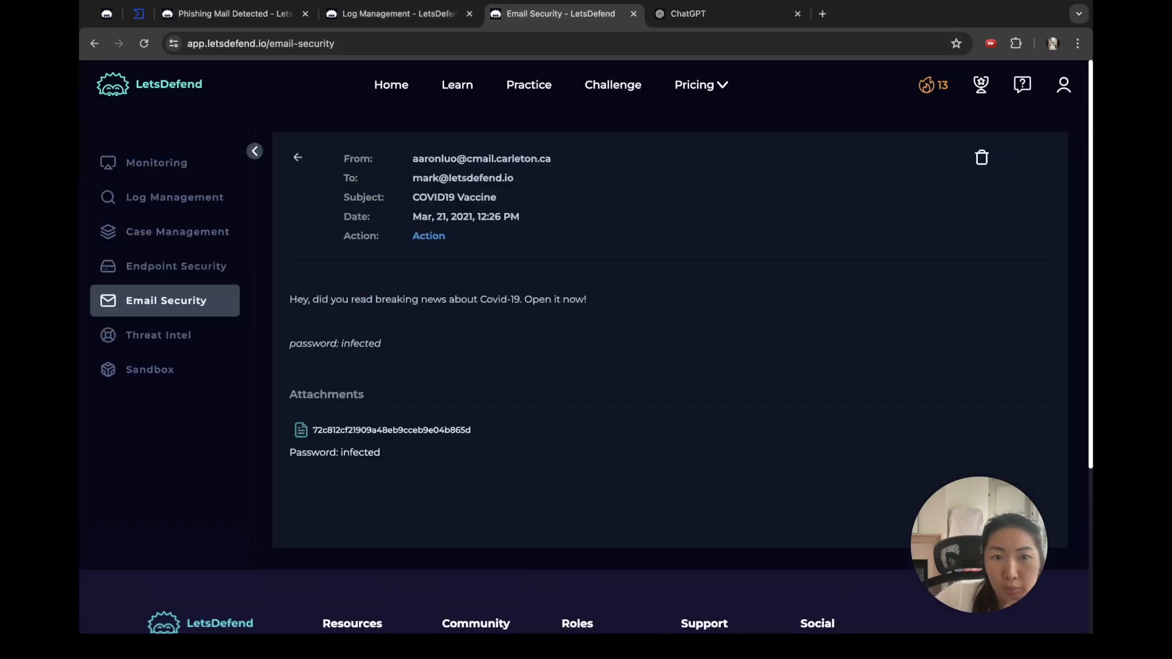
pyautogui.moveTo(471, 430); pyautogui.dragTo(311, 430)
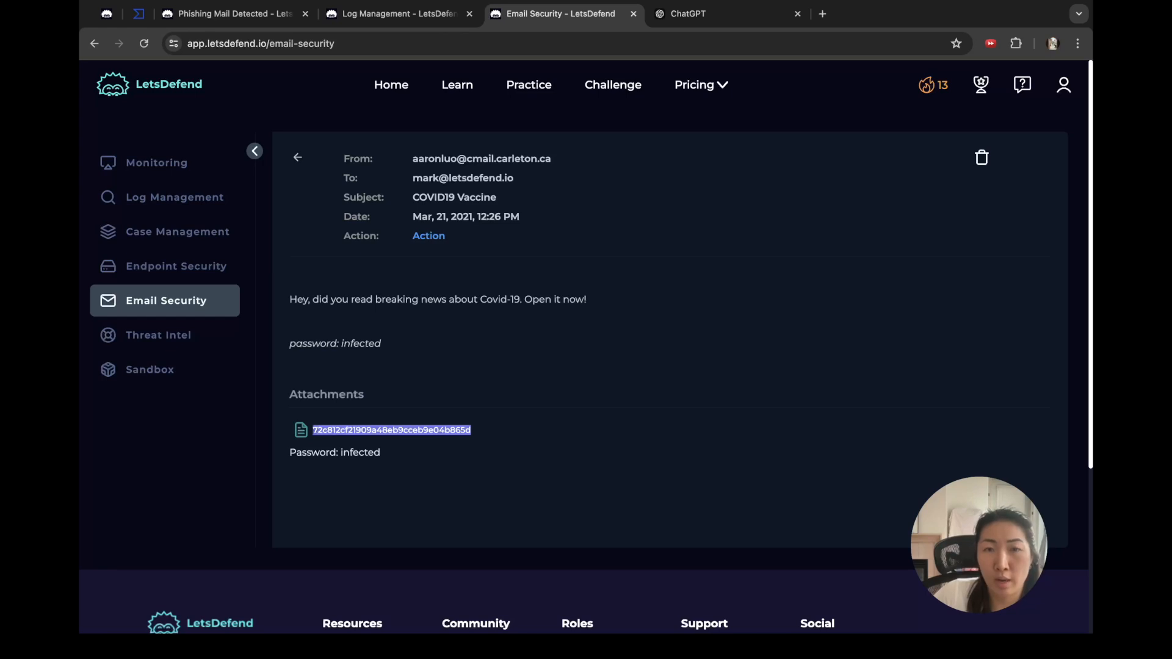
pyautogui.click(140, 13)
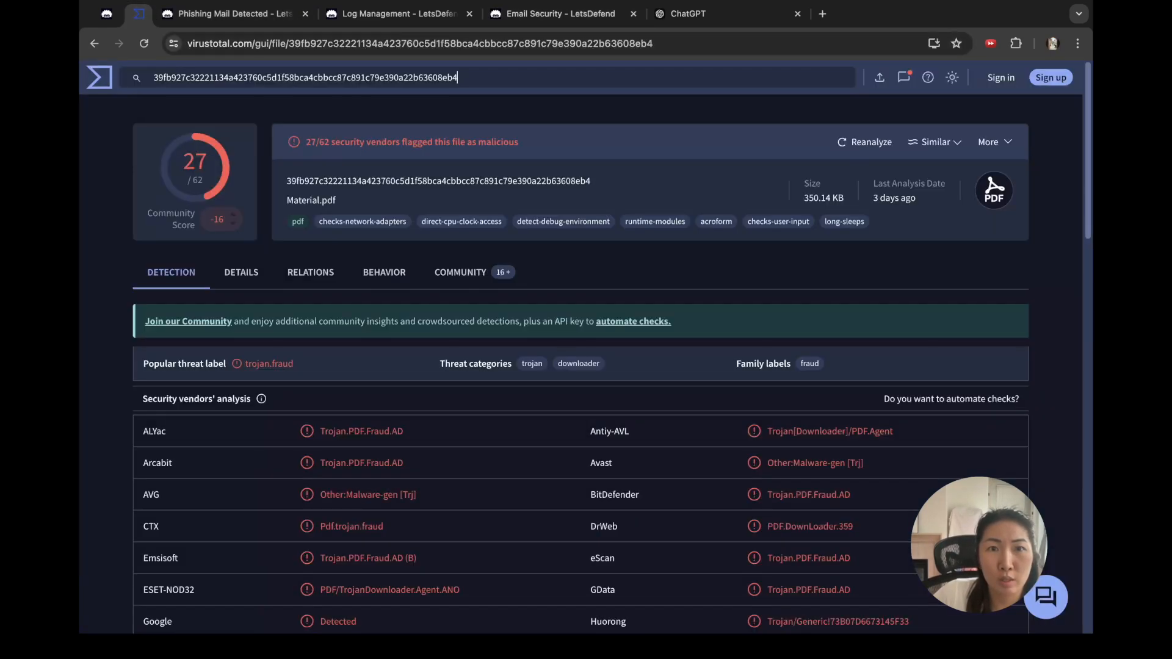
# Step: Look up the attachment hash in VirusTotal: Material.pdf, flagged malicious by 27 of 62 vendors
pyautogui.press('super+a')
pyautogui.press('super+v')
pyautogui.press('Return')
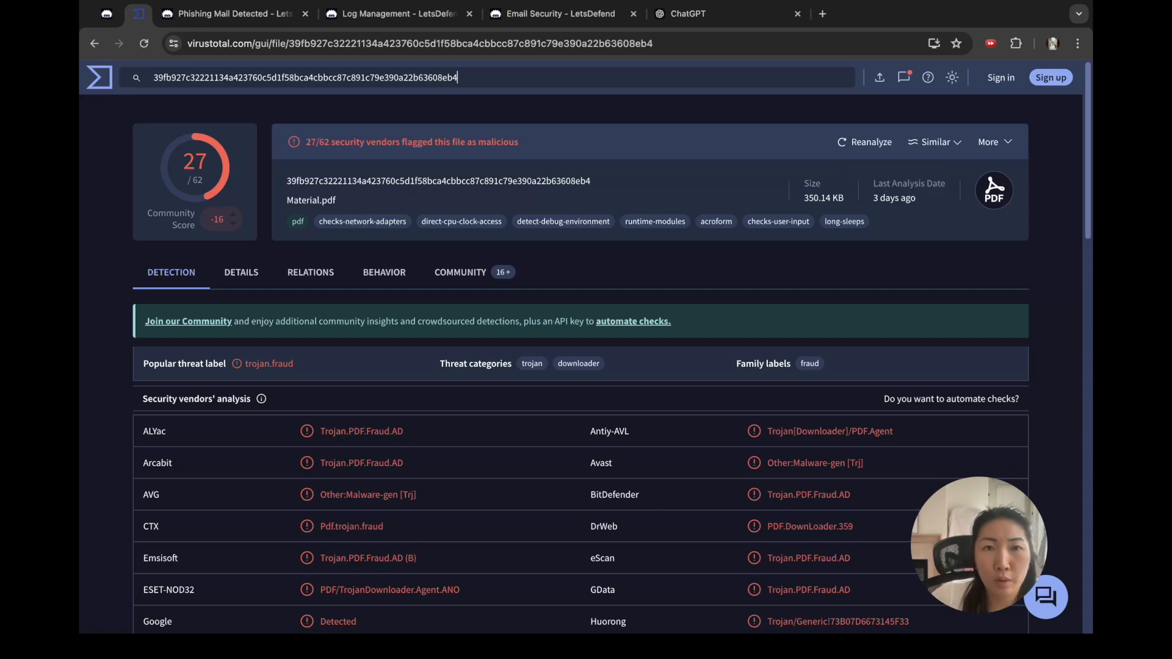
pyautogui.click(415, 14)
pyautogui.click(232, 13)
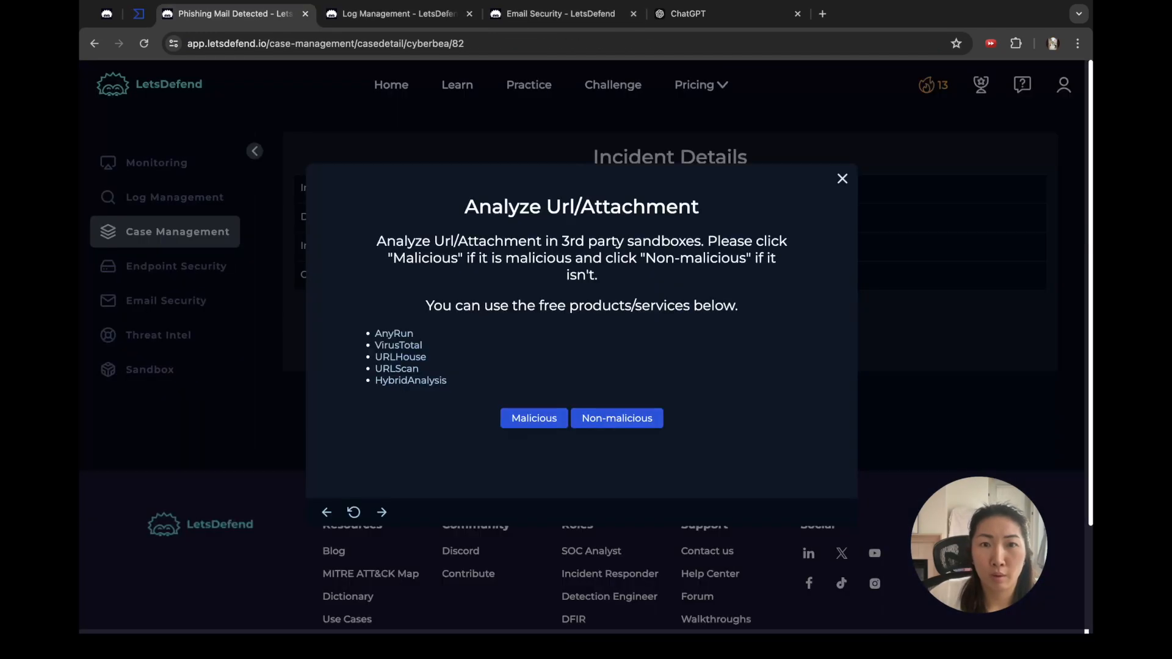
# Step: Mark the attachment as Malicious, then check the other open pages for the mail's delivery status
pyautogui.click(534, 418)
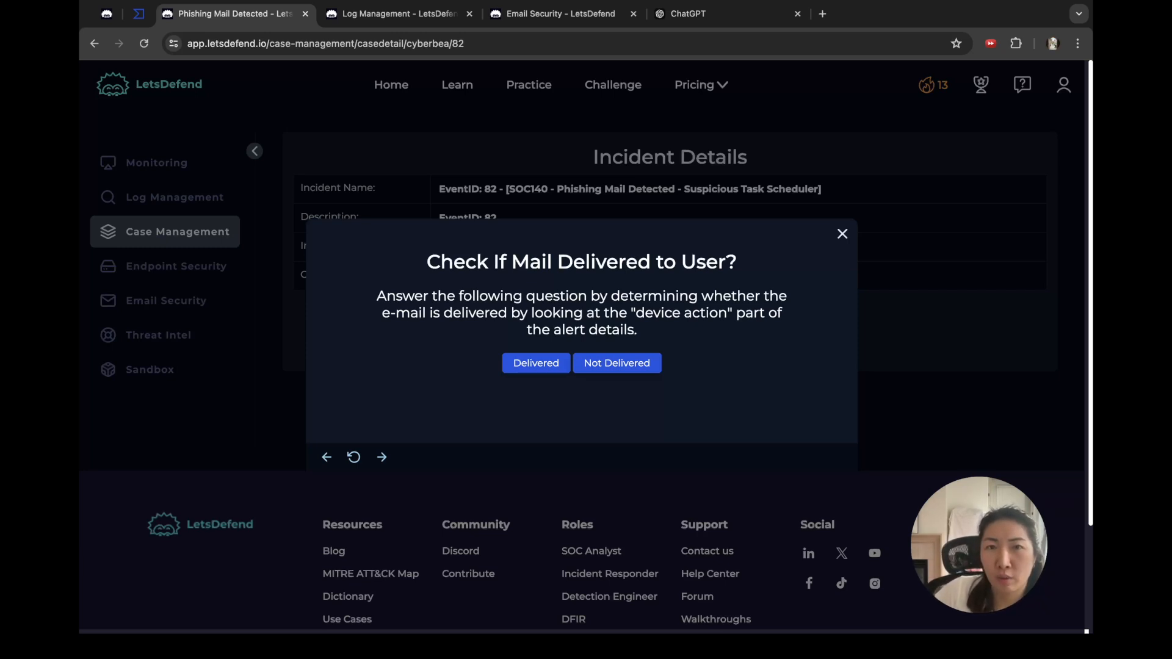
pyautogui.hotkey('ctrl', 'Tab')
pyautogui.hotkey('ctrl', 'Tab')
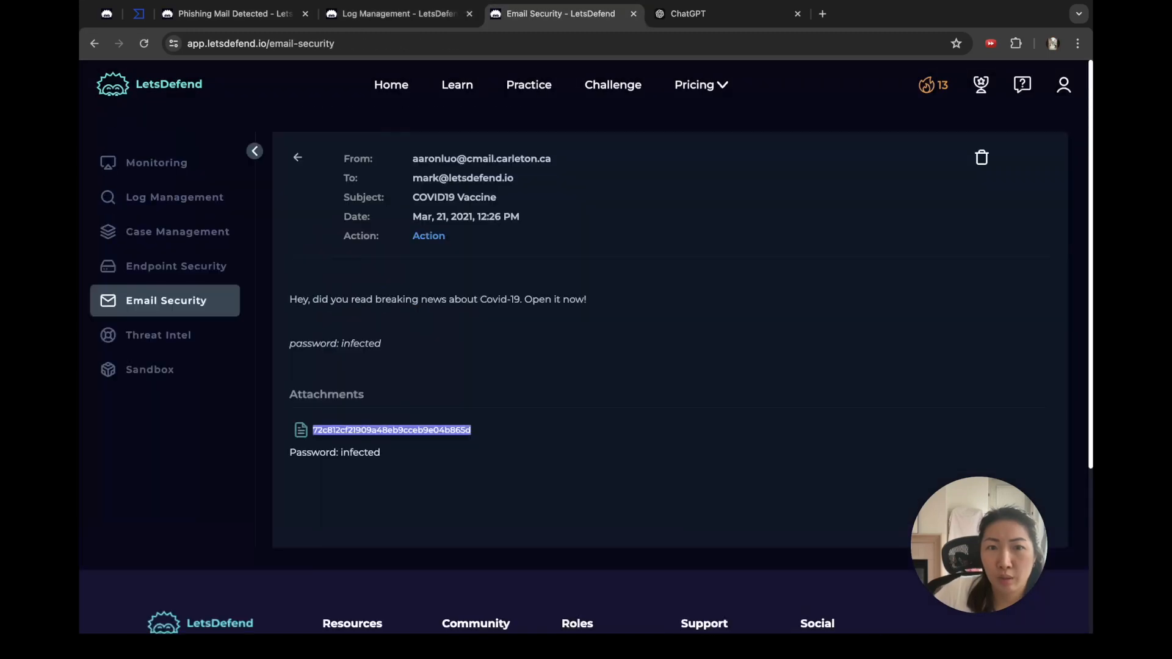
pyautogui.hotkey('ctrl', 'shift', 'Tab')
pyautogui.hotkey('ctrl', 'shift', 'Tab')
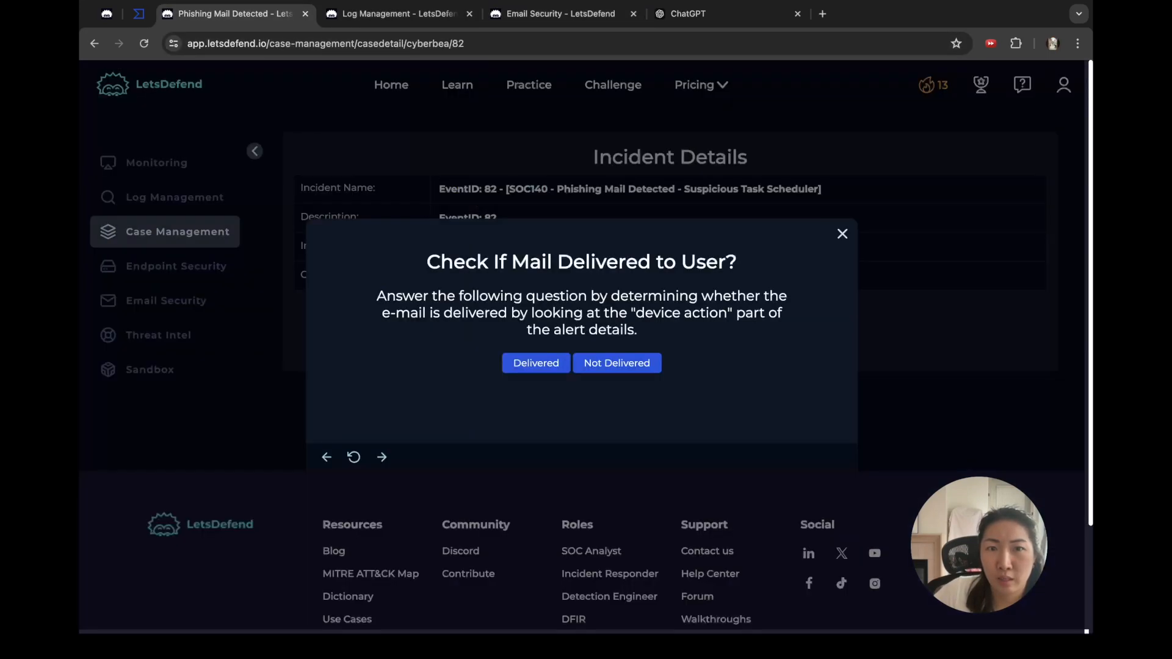
pyautogui.hotkey('ctrl', 'Tab')
pyautogui.scroll(3, 586, 371)
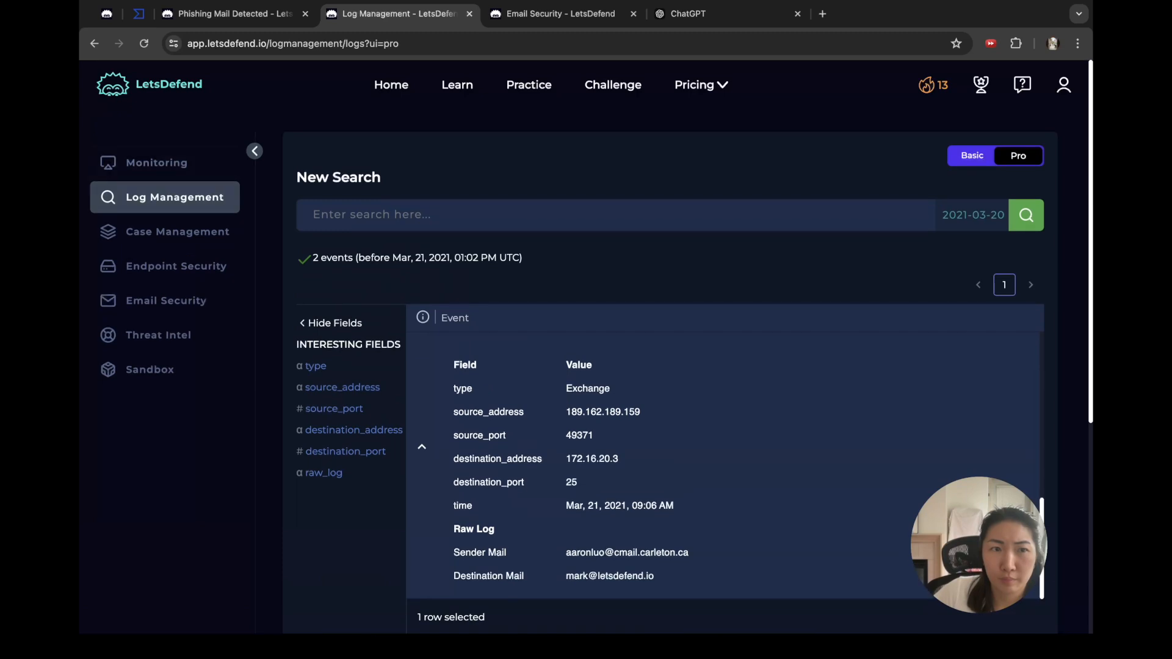
# Step: Confirm in the Investigation Channel that the SOC140 alert's Device Action was Blocked, then answer Not Delivered
pyautogui.click(158, 163)
pyautogui.click(569, 142)
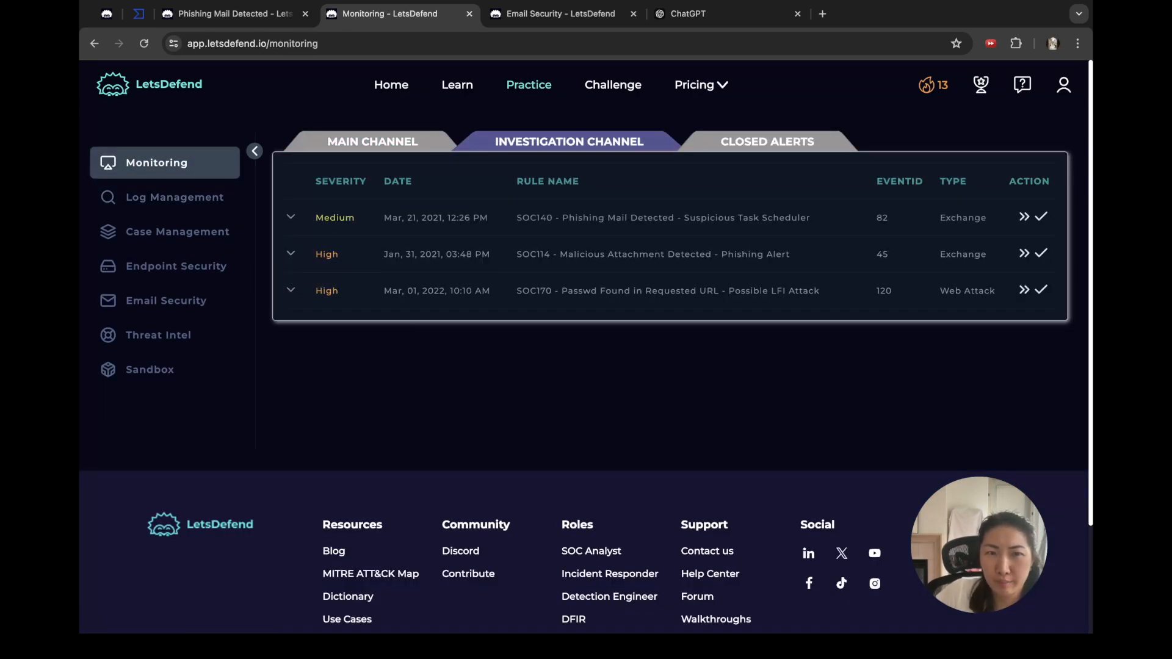
pyautogui.click(290, 217)
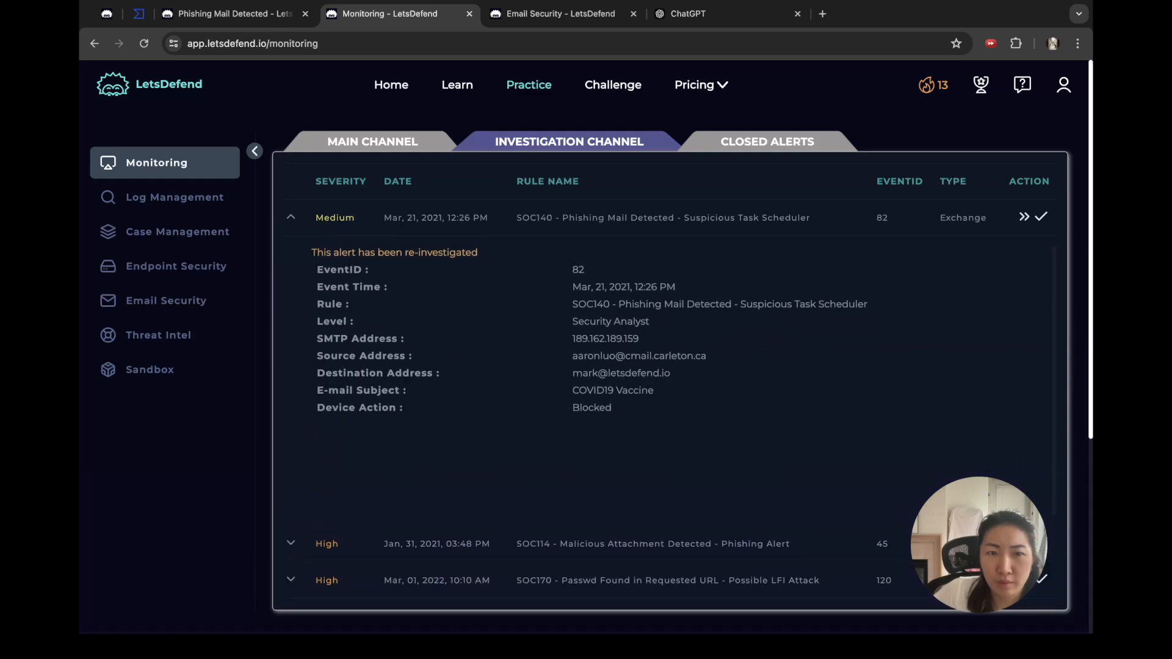
pyautogui.moveTo(324, 407); pyautogui.dragTo(594, 407)
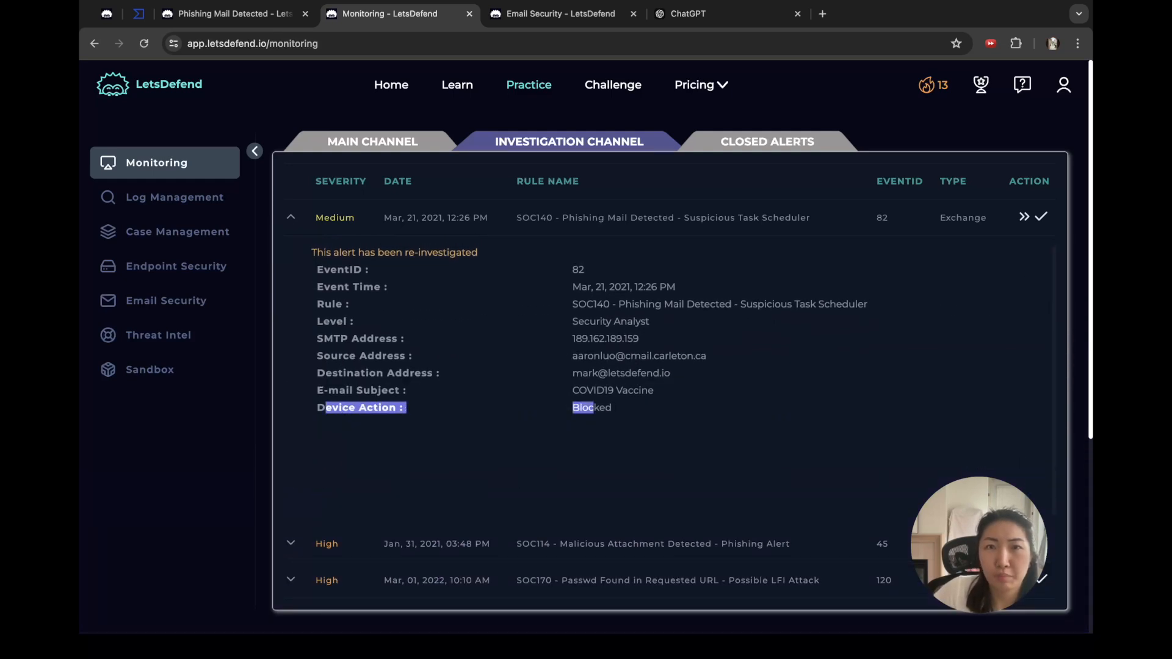
pyautogui.click(560, 14)
pyautogui.click(235, 14)
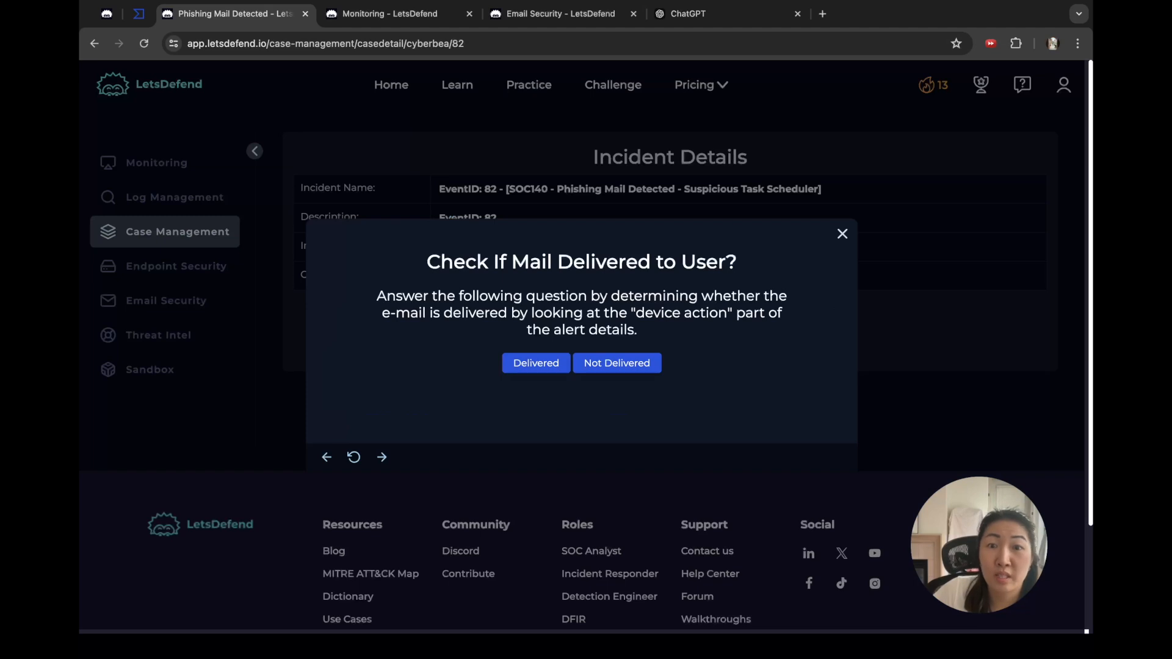
pyautogui.click(617, 363)
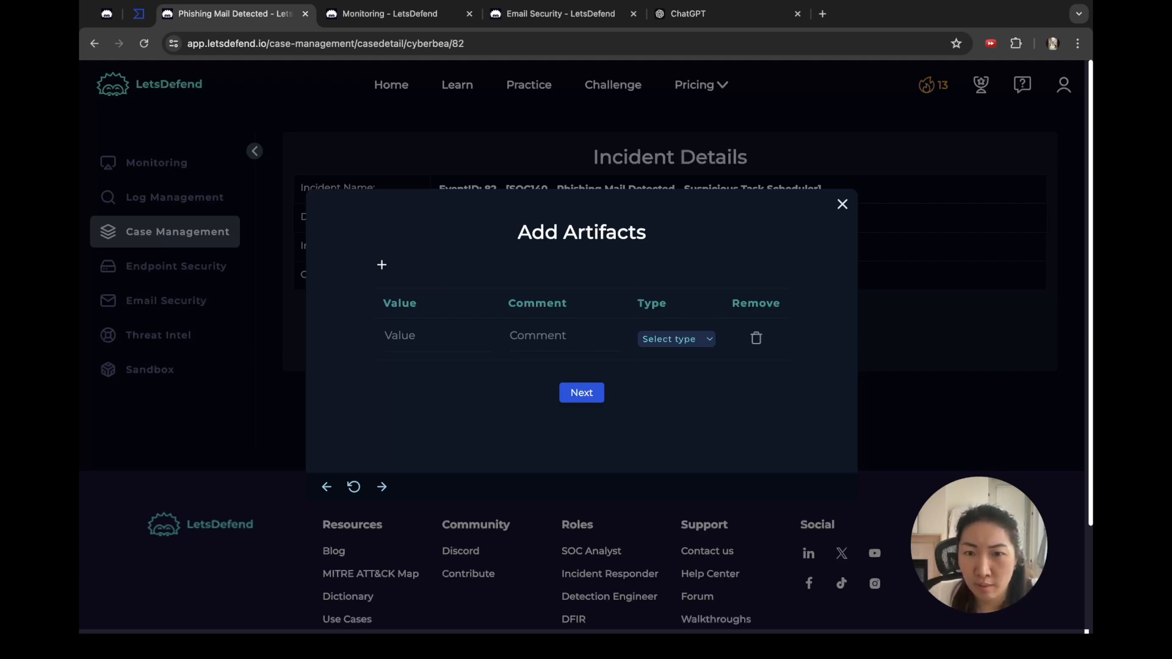
# Step: Add the attachment's hash as the first artifact with type MD5 Hash
pyautogui.click(672, 372)
pyautogui.click(437, 336)
pyautogui.hotkey('ctrl', 'v')
pyautogui.click(564, 336)
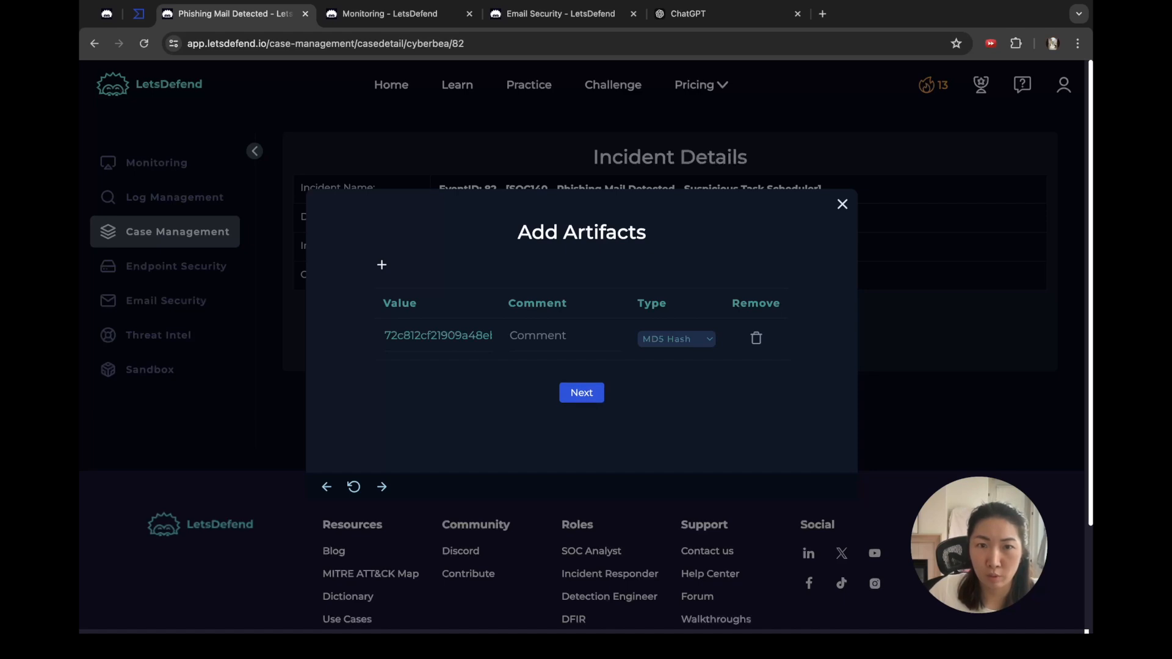
# Step: Add the sender's e-mail address, copied from the email, as an E-mail Sender artifact, then add a third row
pyautogui.click(381, 265)
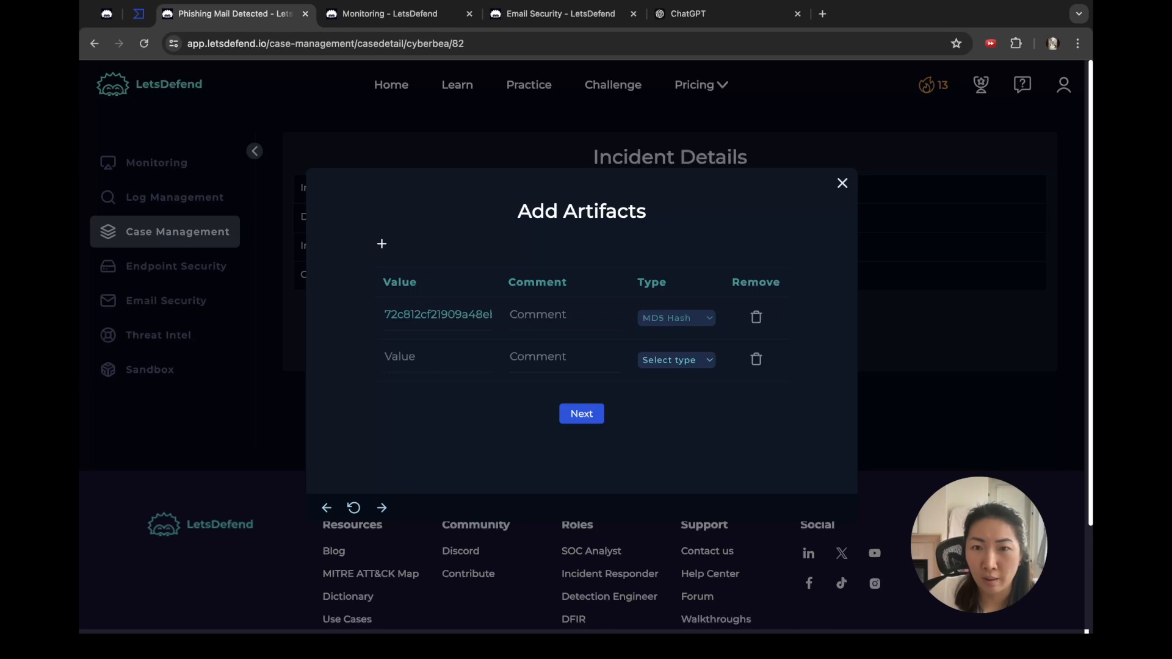
pyautogui.click(674, 376)
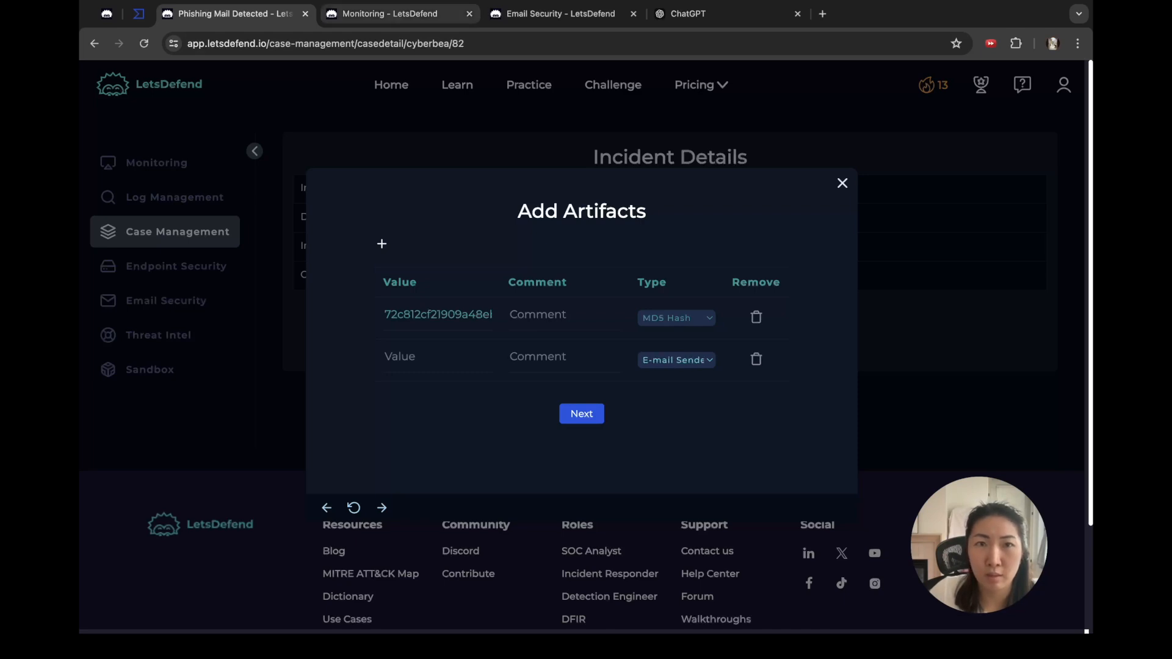
pyautogui.click(409, 14)
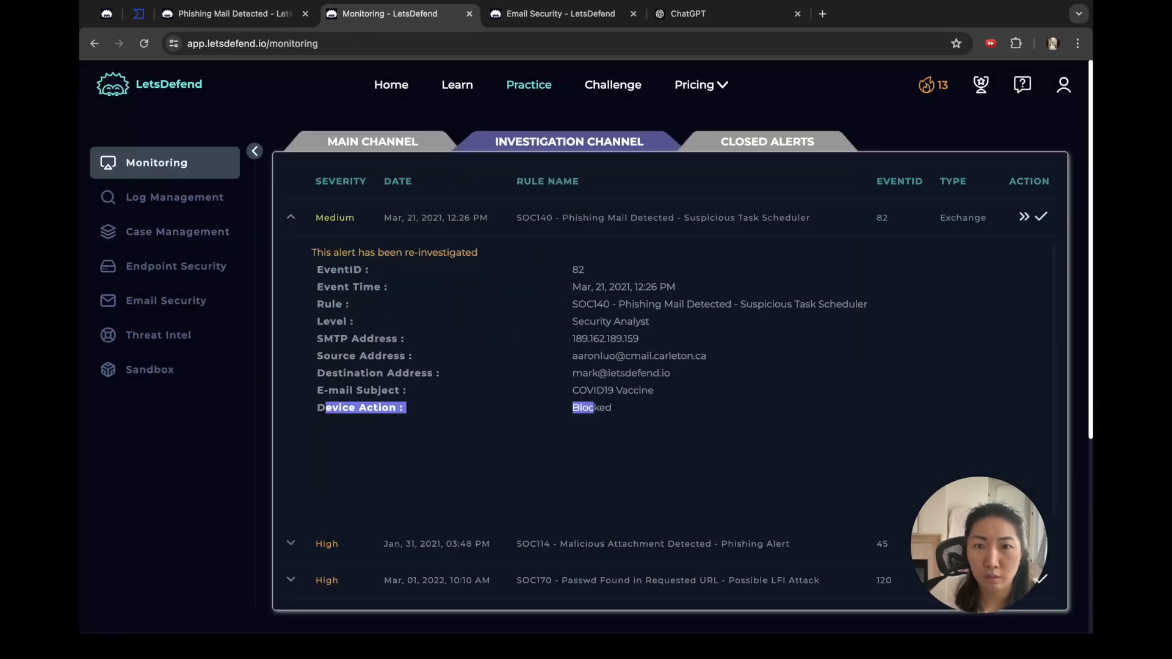
pyautogui.click(561, 13)
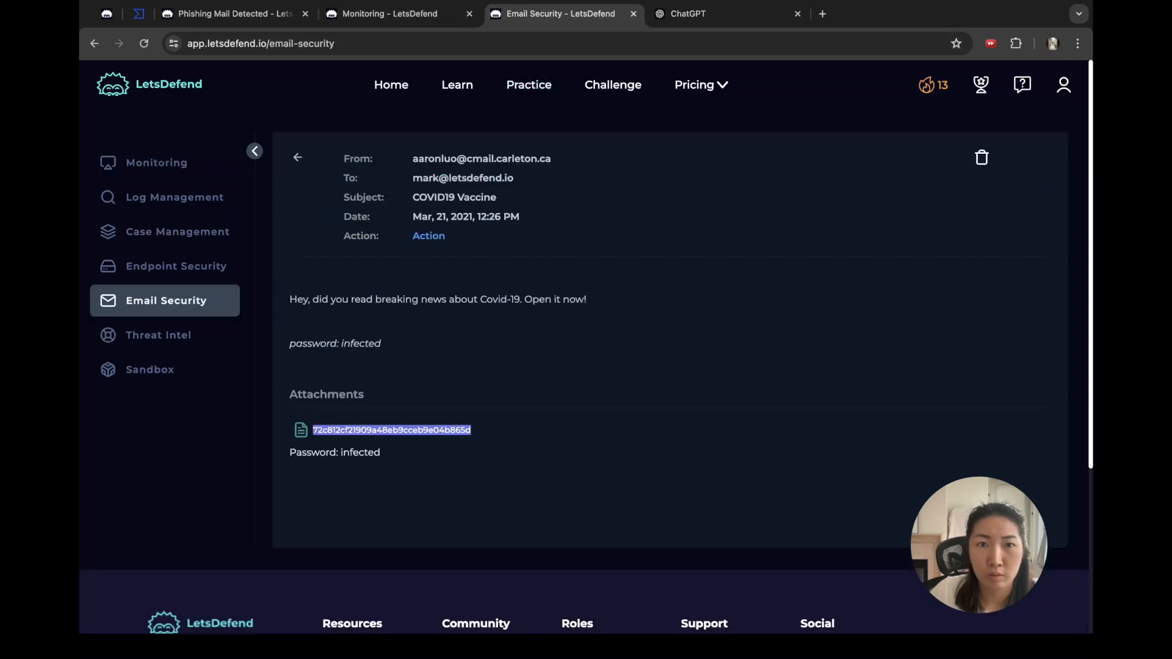
pyautogui.moveTo(552, 159)
pyautogui.mouseDown()
pyautogui.moveTo(423, 158)
pyautogui.moveTo(551, 159)
pyautogui.mouseUp()
pyautogui.press('super+c')
pyautogui.click(415, 158)
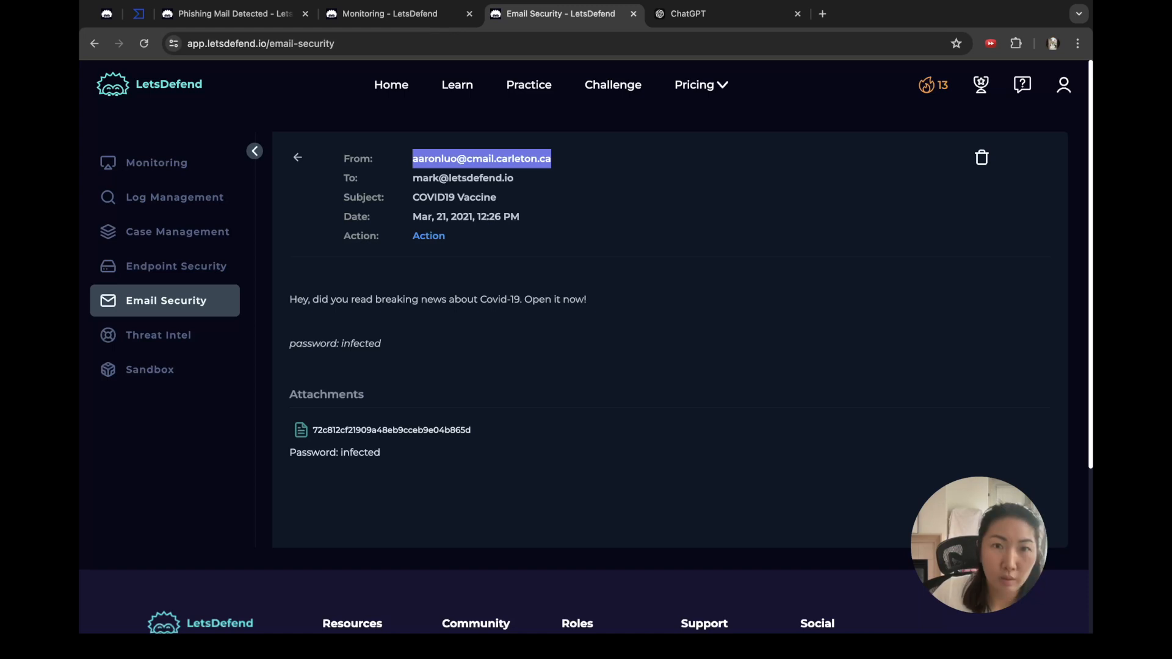
pyautogui.click(235, 13)
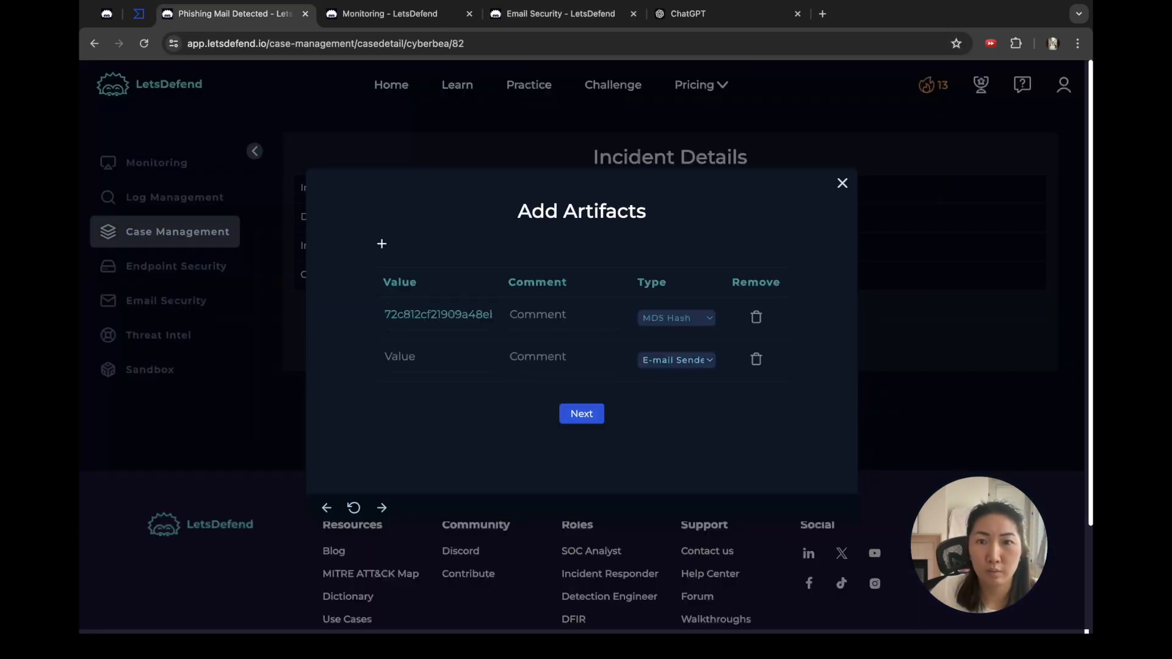
pyautogui.click(427, 357)
pyautogui.press('super+v')
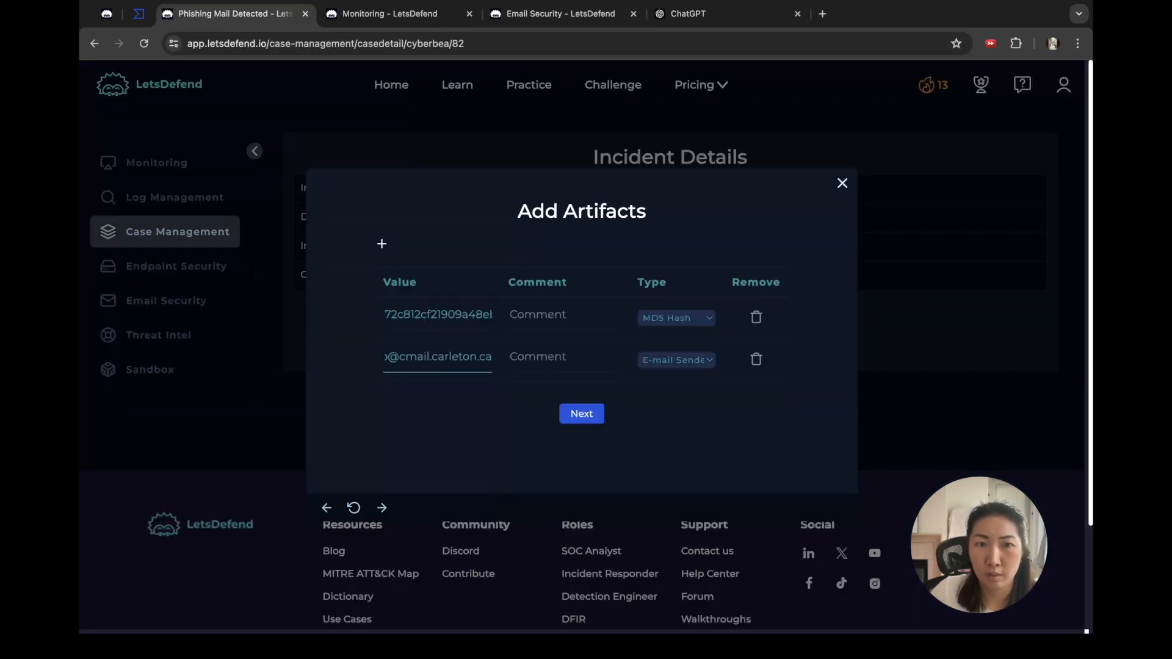
pyautogui.click(381, 244)
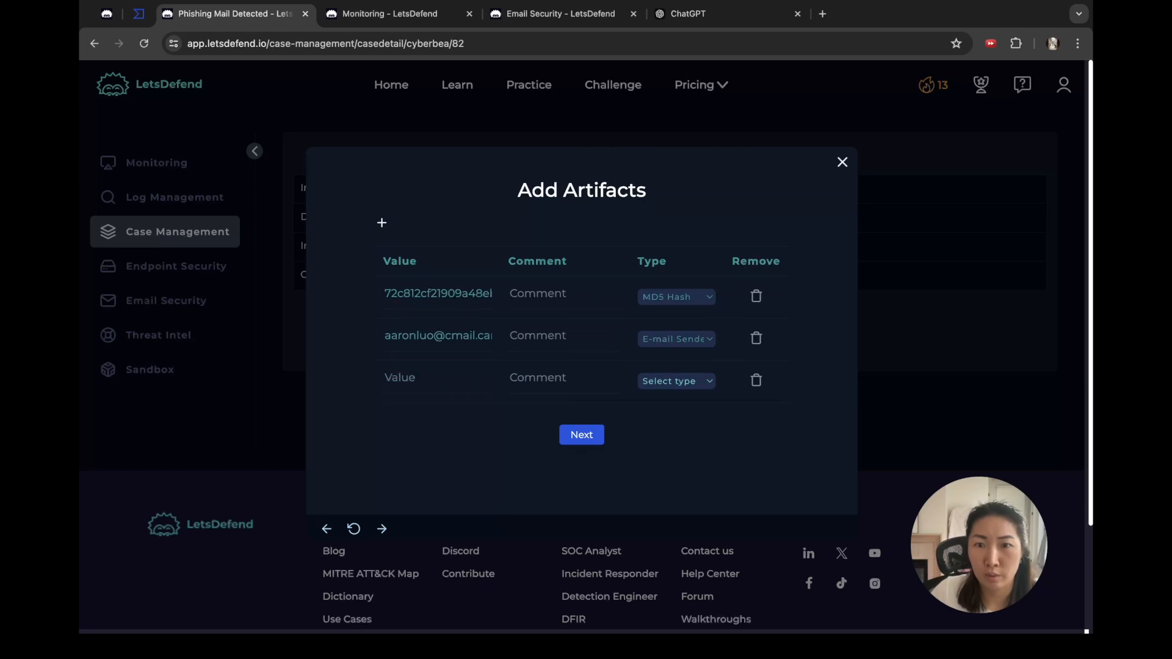
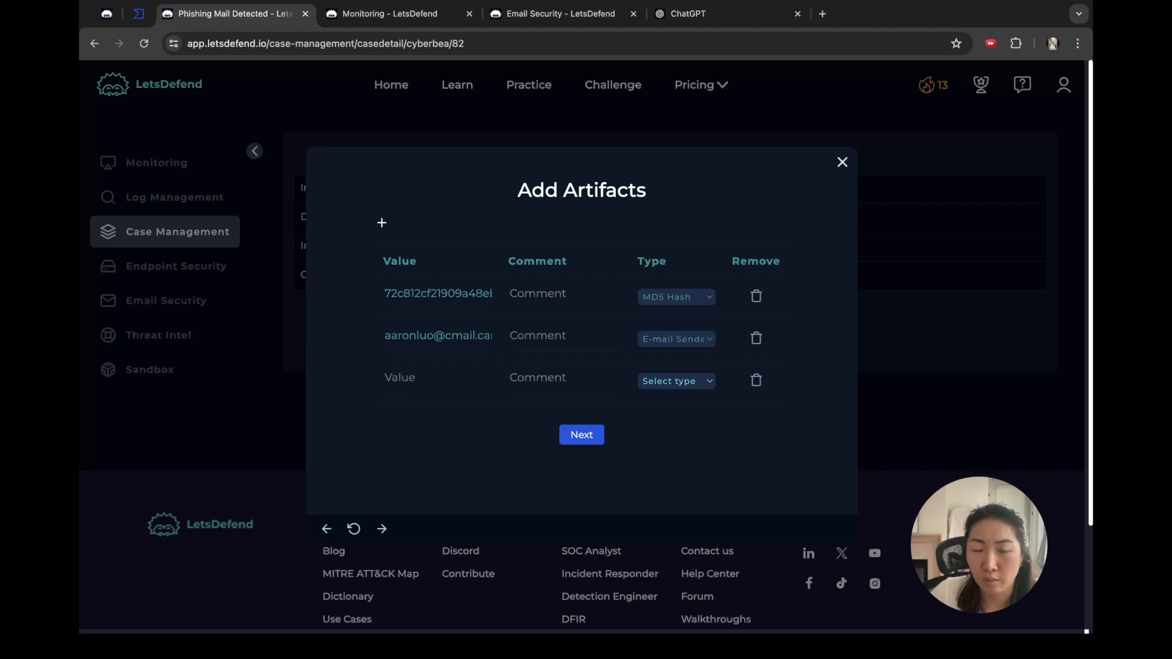
# Step: Add the alert's SMTP address 189.162.189.159 as the third artifact, type IP Address, then proceed to the Analyst Note
pyautogui.click(676, 381)
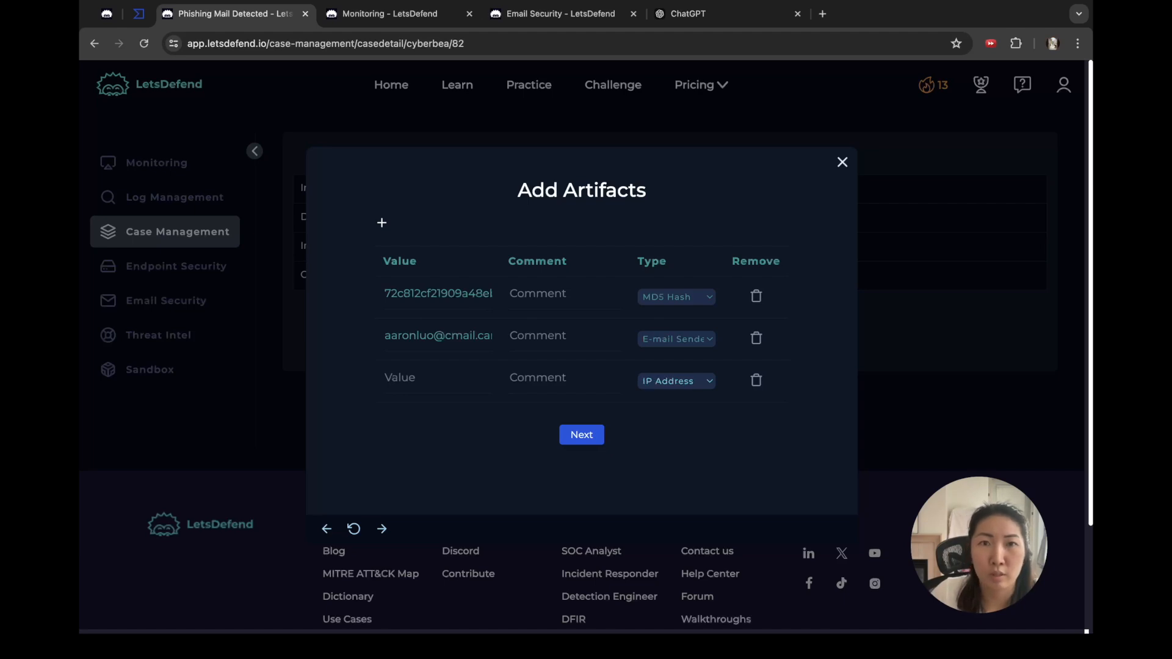
pyautogui.click(560, 13)
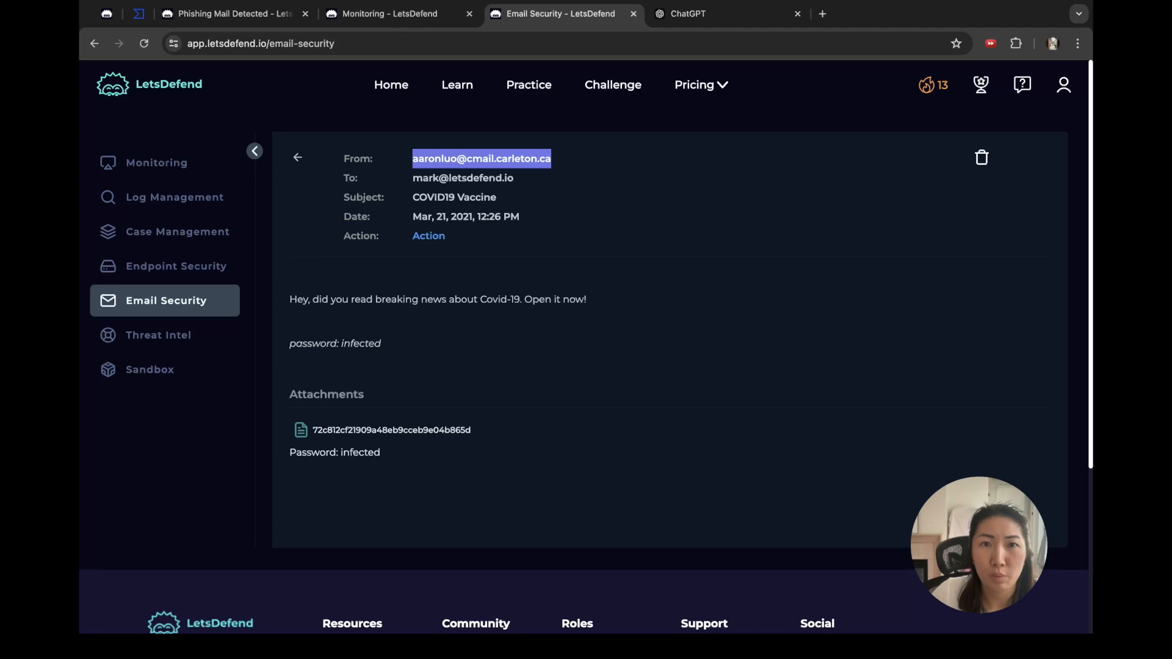
pyautogui.click(389, 13)
pyautogui.moveTo(640, 339); pyautogui.dragTo(572, 339)
pyautogui.press('super+c')
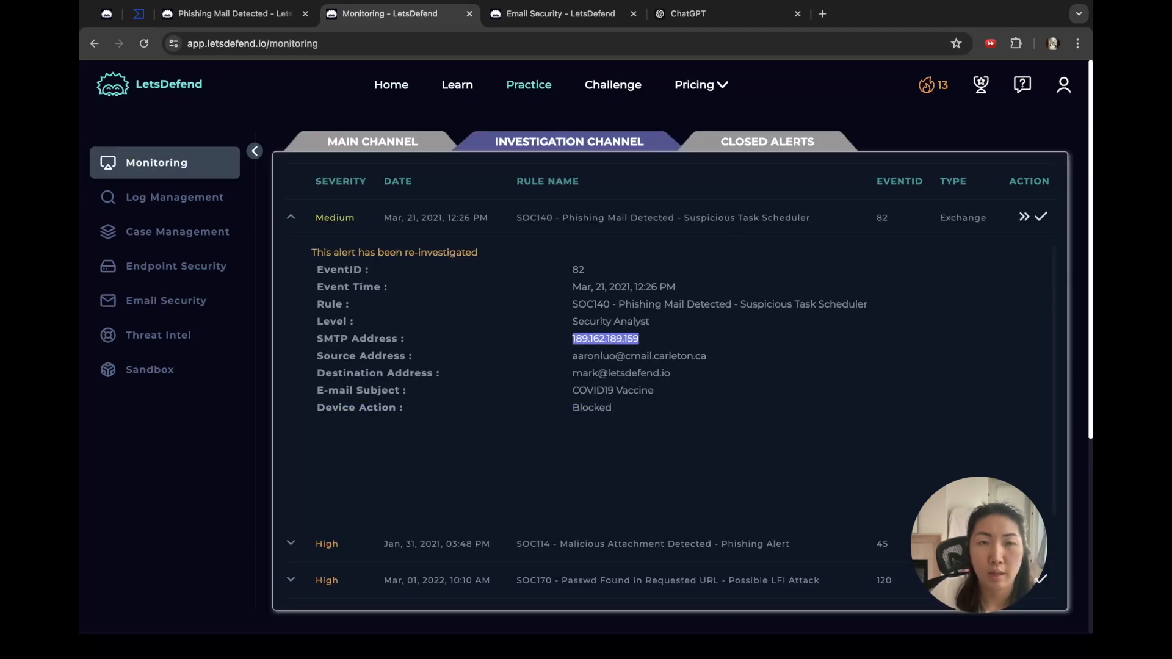
pyautogui.click(236, 13)
pyautogui.click(400, 377)
pyautogui.press('super+v')
pyautogui.click(581, 434)
pyautogui.click(442, 293)
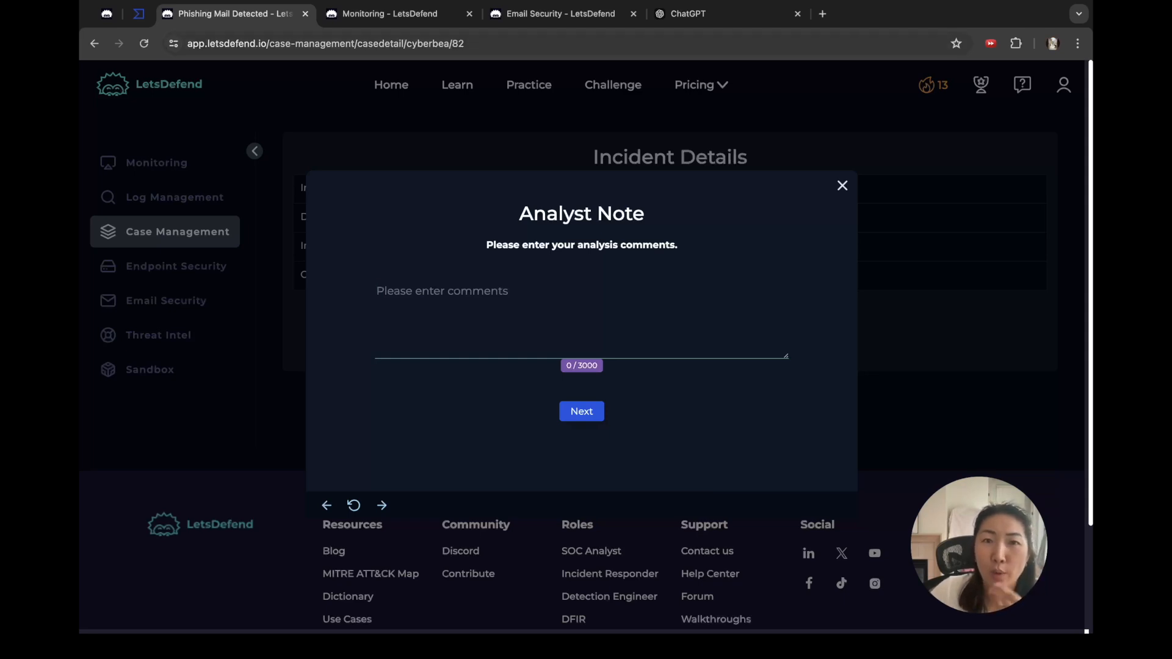
# Step: Copy the phishing email's full header and body text from the email page
pyautogui.click(561, 14)
pyautogui.click(553, 161)
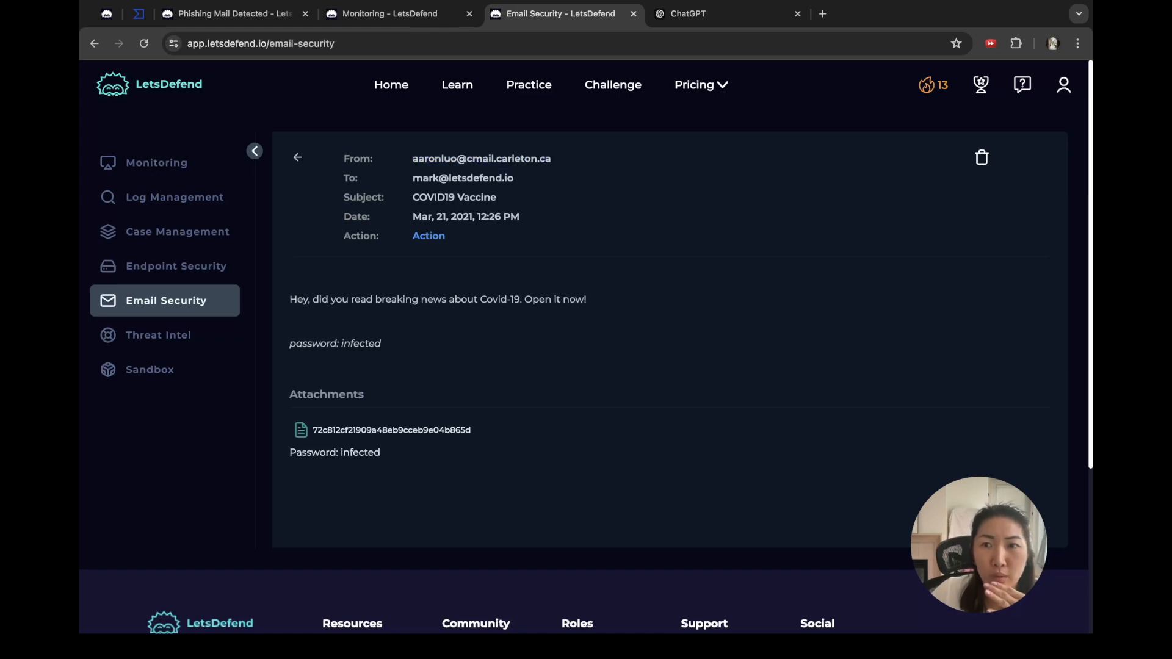
pyautogui.moveTo(343, 159); pyautogui.dragTo(373, 160)
pyautogui.moveTo(471, 198); pyautogui.dragTo(495, 218)
pyautogui.click(494, 218)
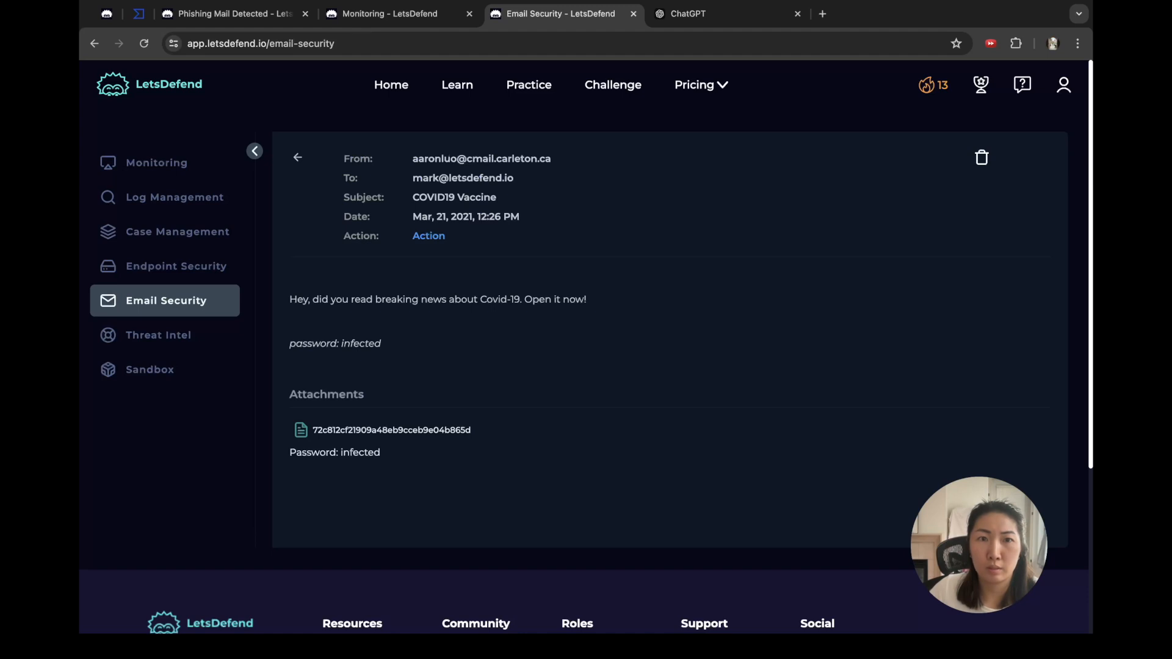
pyautogui.moveTo(356, 197); pyautogui.dragTo(449, 238)
pyautogui.click(448, 238)
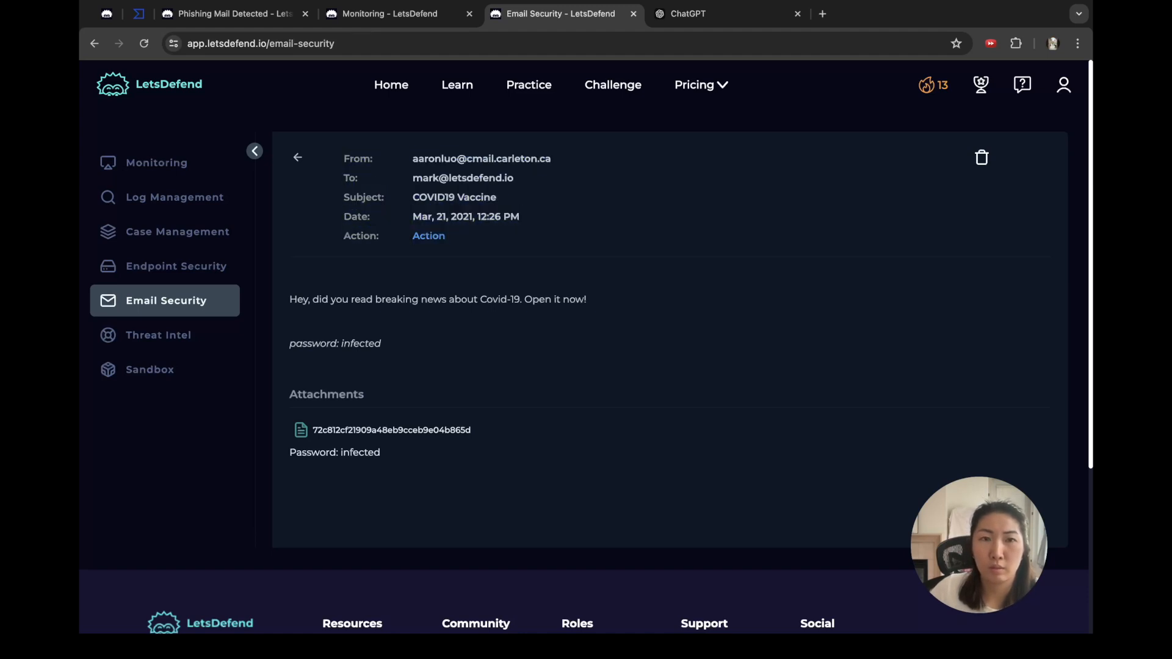
pyautogui.doubleClick(357, 159)
pyautogui.moveTo(371, 158); pyautogui.dragTo(370, 615)
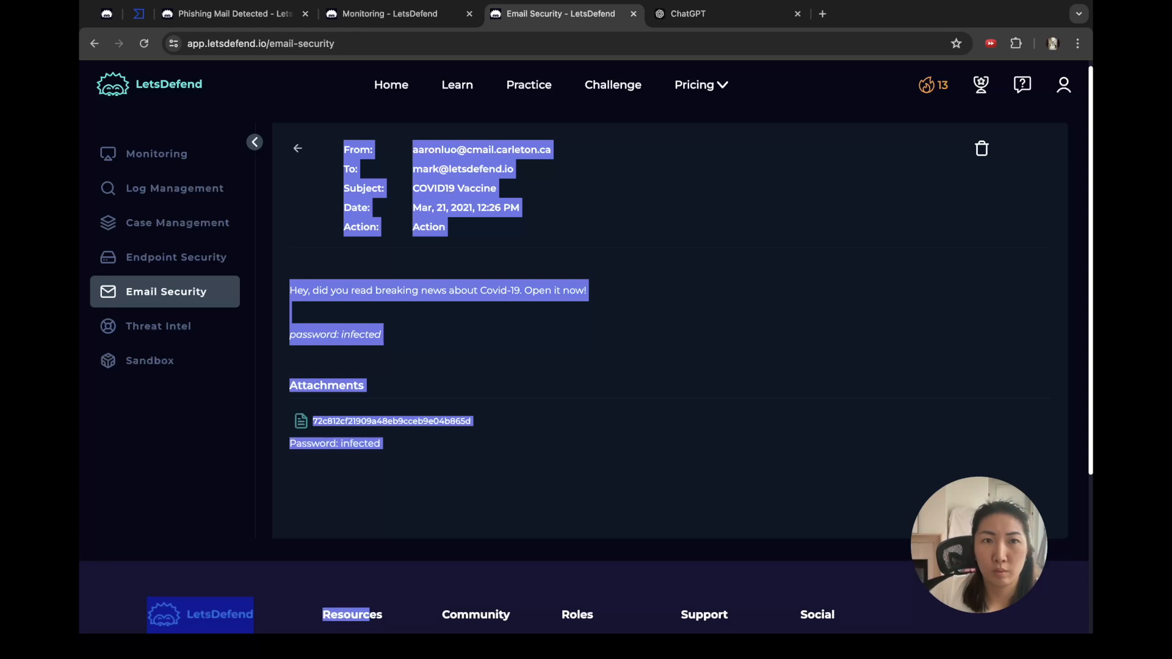
# Step: Paste the email into the Analyst Note, enlarge the box, and delete the stray trailing 'Lets Defend Resourc' text
pyautogui.click(391, 14)
pyautogui.click(231, 13)
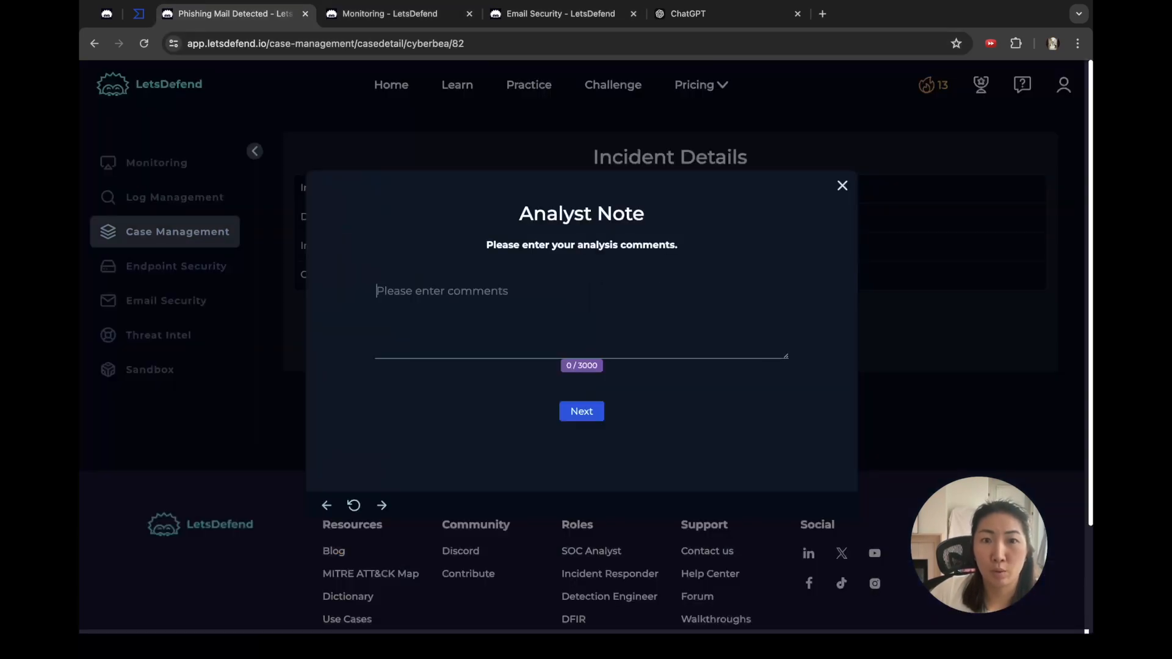
pyautogui.press('super+v')
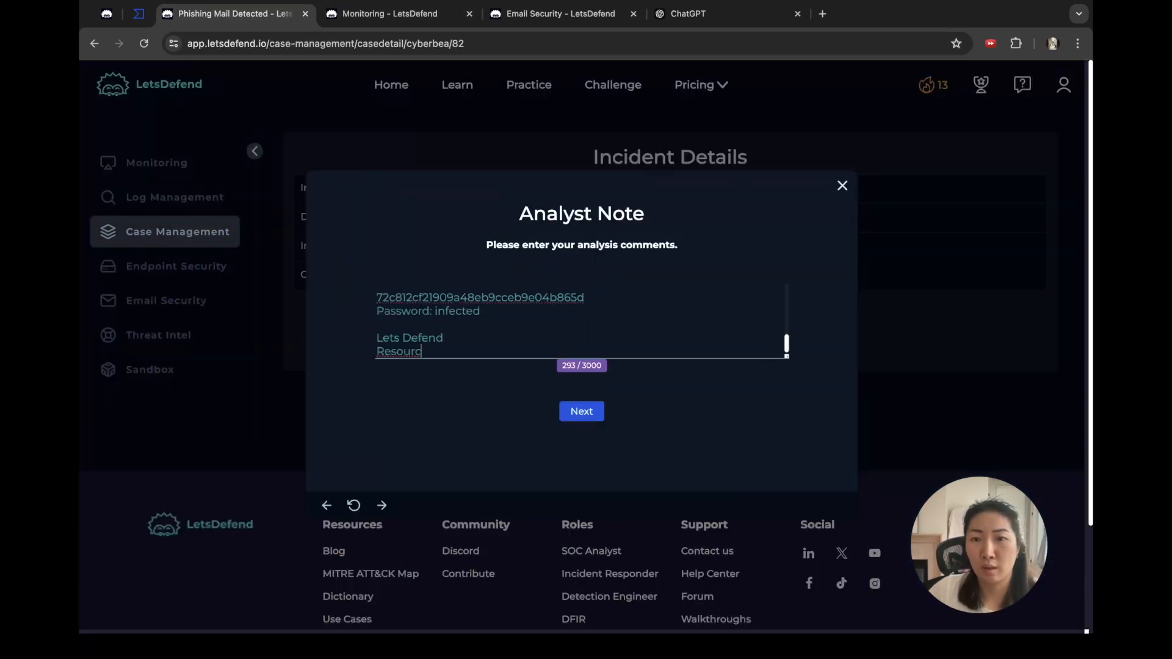
pyautogui.moveTo(786, 356); pyautogui.dragTo(811, 537)
pyautogui.moveTo(421, 450); pyautogui.dragTo(377, 436)
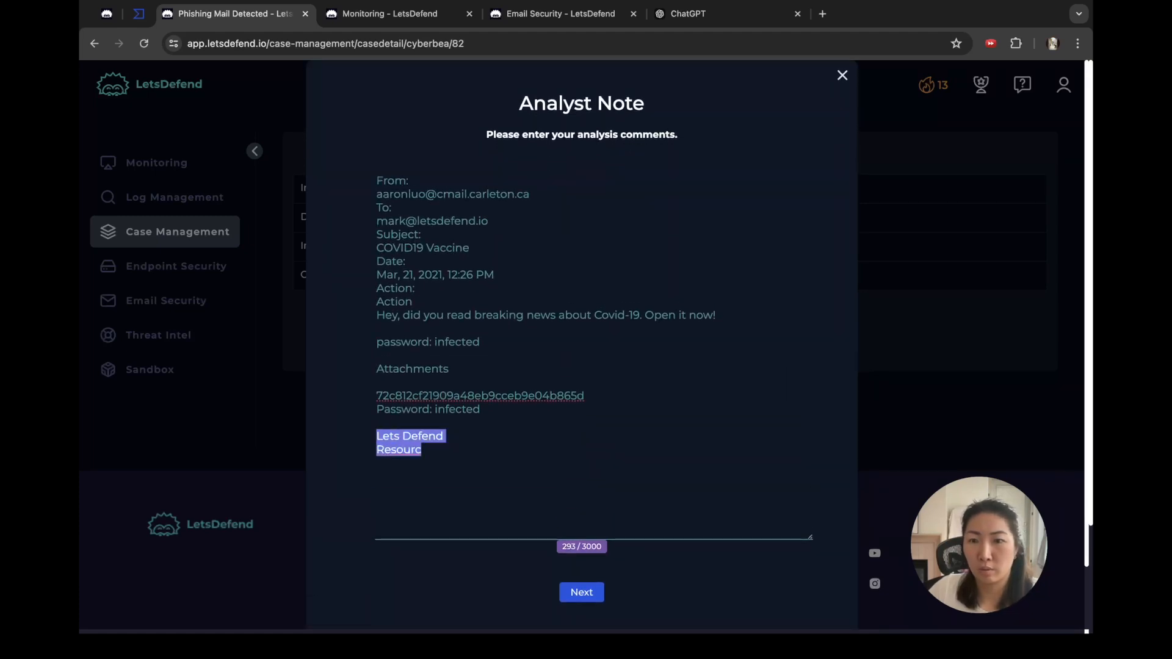
pyautogui.press('BackSpace')
pyautogui.click(409, 181)
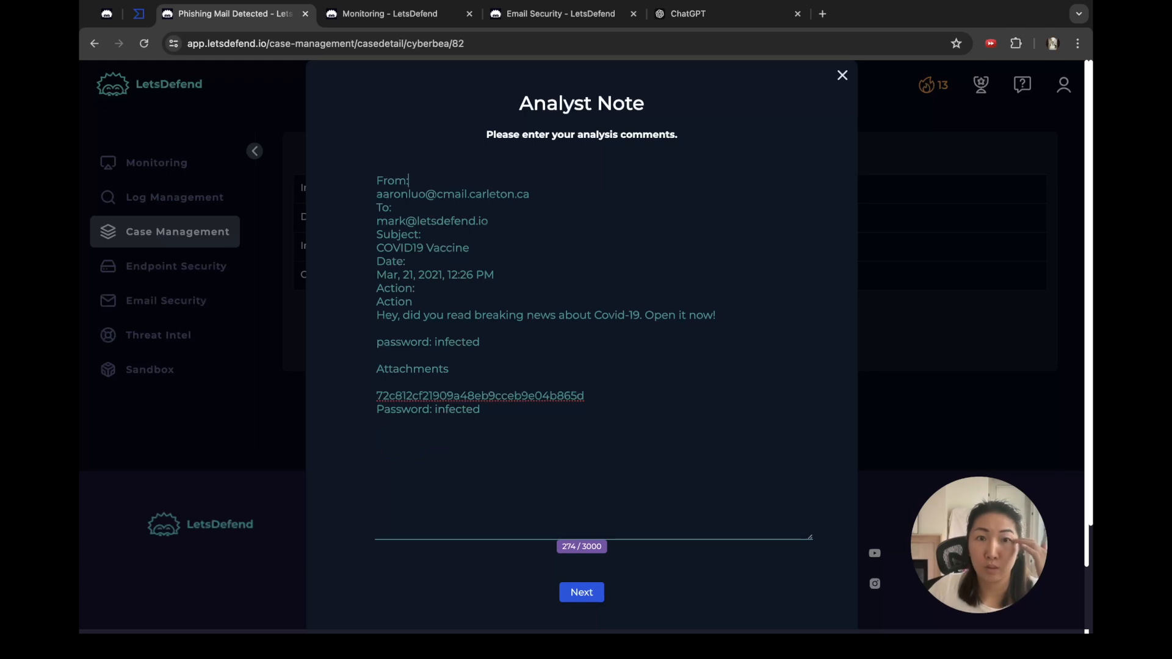
# Step: Rewrite the email header lines into one sentence: on <date>, <sender> sent below email to <recipient>
pyautogui.press('Down')
pyautogui.press('Down')
pyautogui.press('Down')
pyautogui.press('Down')
pyautogui.press('Down')
pyautogui.press('Down')
pyautogui.press('Down')
pyautogui.press('End')
pyautogui.hotkey('shift', 'Home')
pyautogui.hotkey('ctrl', 'c')
pyautogui.press('BackSpace')
pyautogui.press('Up')
pyautogui.press('Up')
pyautogui.press('Up')
pyautogui.press('Up')
pyautogui.press('Up')
pyautogui.write('on')
pyautogui.hotkey('ctrl', 'v')
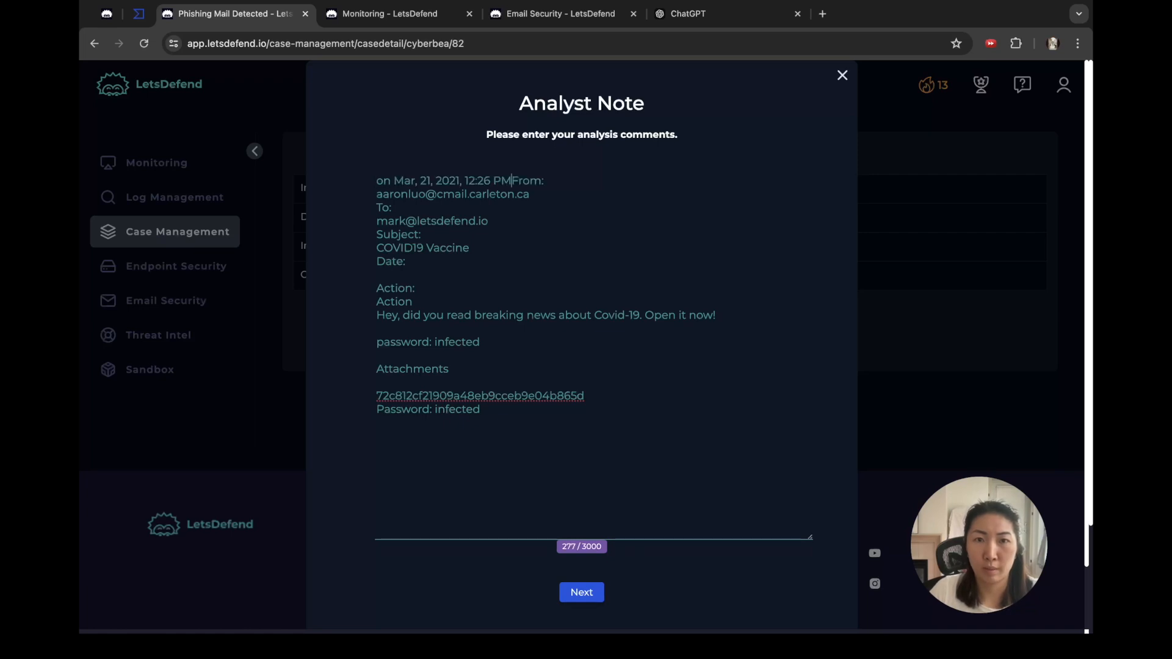
pyautogui.hotkey('shift', 'End')
pyautogui.write(',')
pyautogui.press('Down')
pyautogui.press('Down')
pyautogui.hotkey('shift', 'Home')
pyautogui.write('send')
pyautogui.press('BackSpace')
pyautogui.write('t below email to')
pyautogui.press('Home')
pyautogui.press('BackSpace')
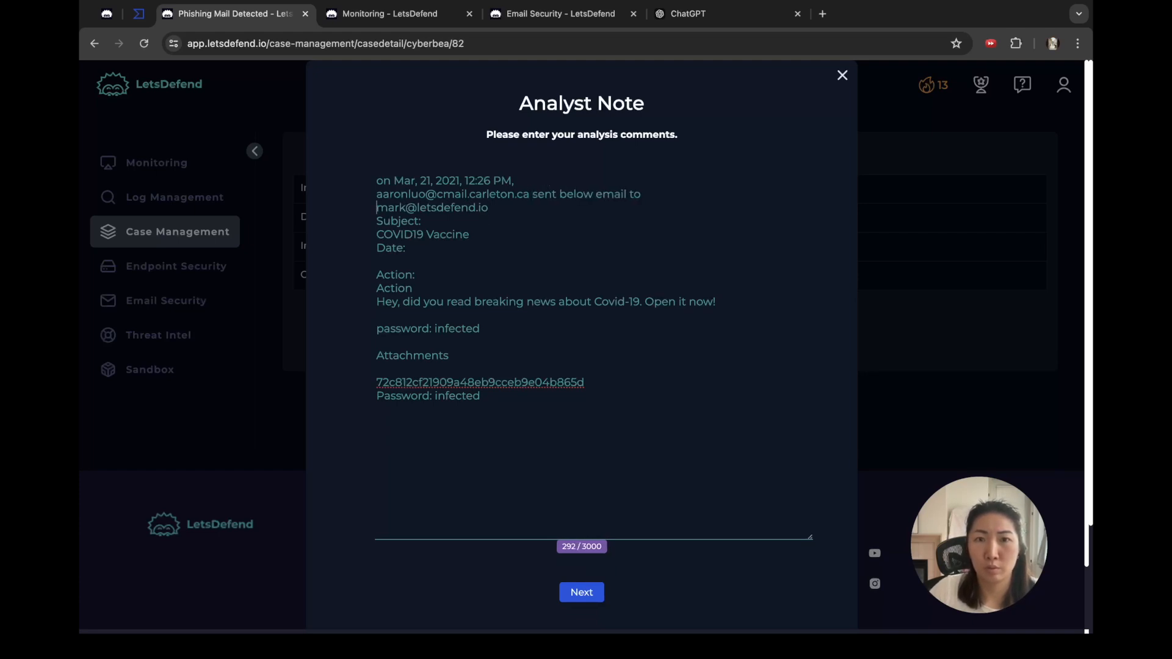
pyautogui.press('BackSpace')
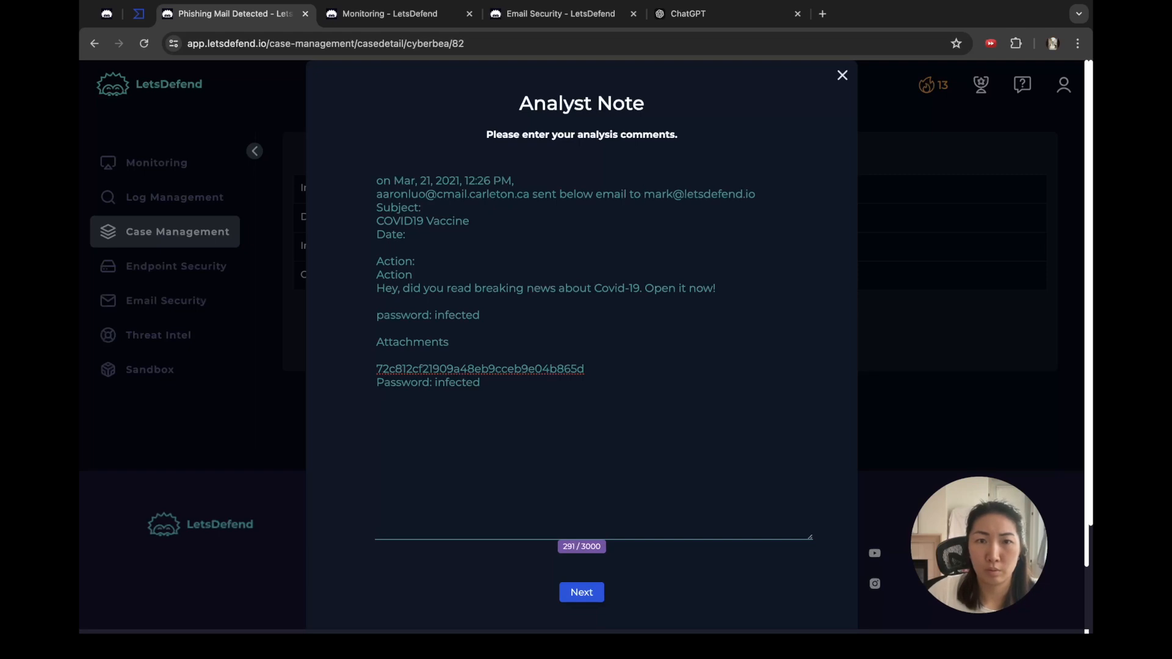
pyautogui.press('Return')
pyautogui.press('BackSpace')
pyautogui.press('Down')
pyautogui.press('BackSpace')
pyautogui.press('BackSpace')
pyautogui.press('BackSpace')
pyautogui.press('BackSpace')
pyautogui.press('BackSpace')
# Step: Delete the Action lines and duplicate password line, add 'with attachment', and tidy the 'Attachments:' section
pyautogui.press('Down')
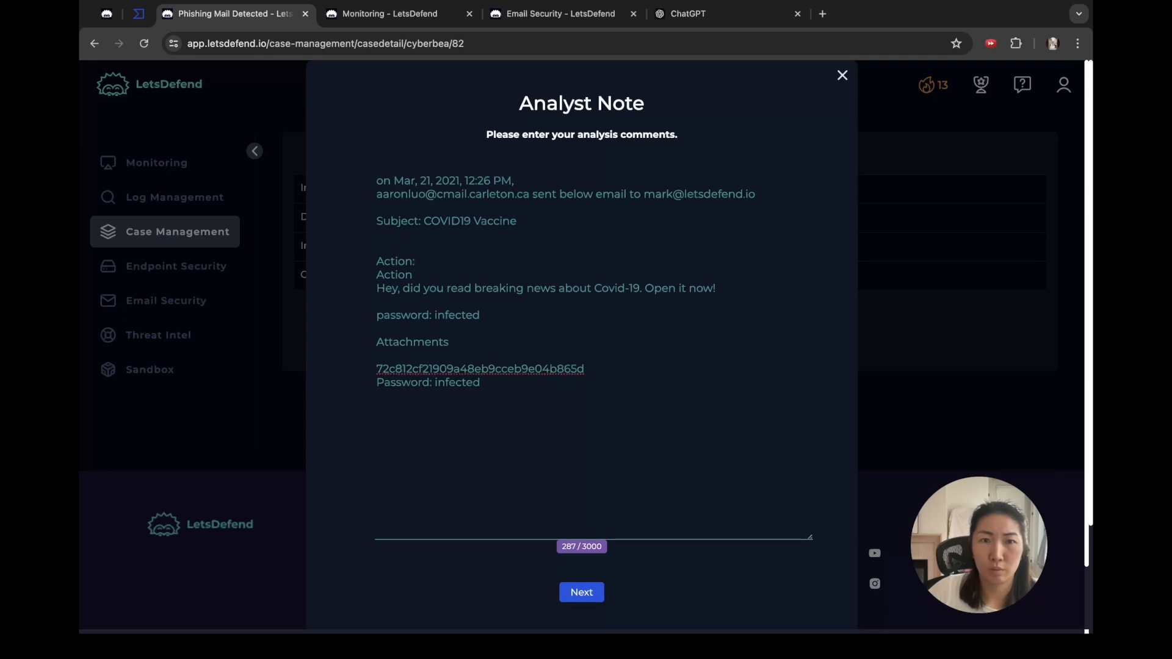
pyautogui.hotkey('shift', 'Down')
pyautogui.hotkey('shift', 'Down')
pyautogui.press('BackSpace')
pyautogui.press('BackSpace')
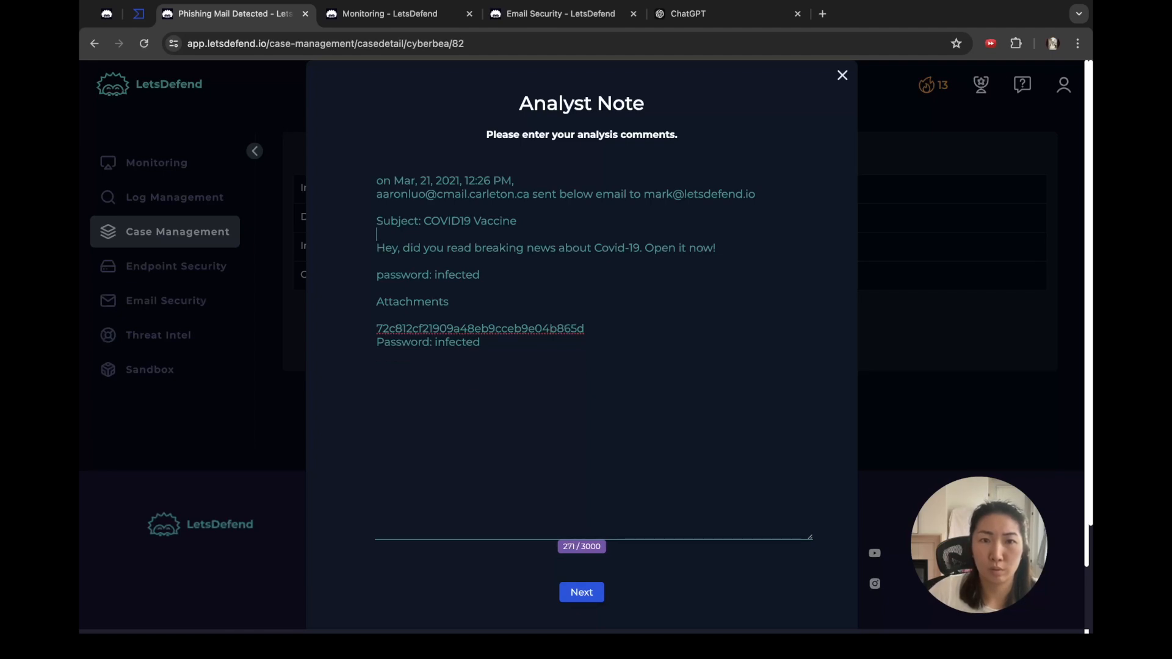
pyautogui.hotkey('shift', 'End')
pyautogui.press('BackSpace')
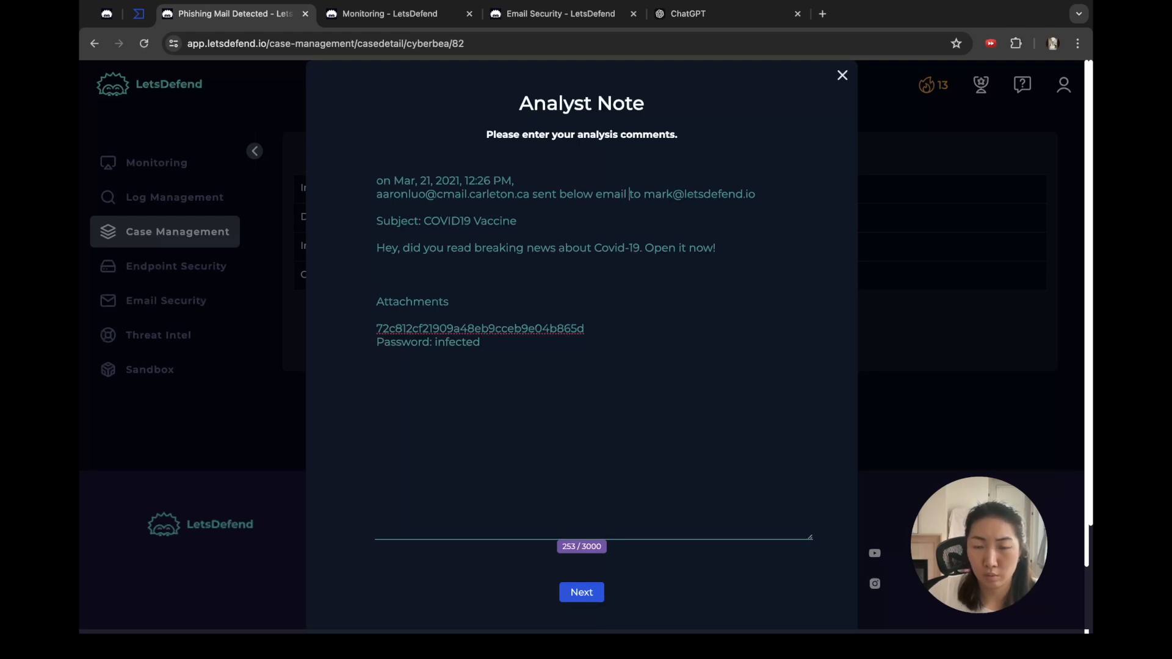
pyautogui.write('with attac')
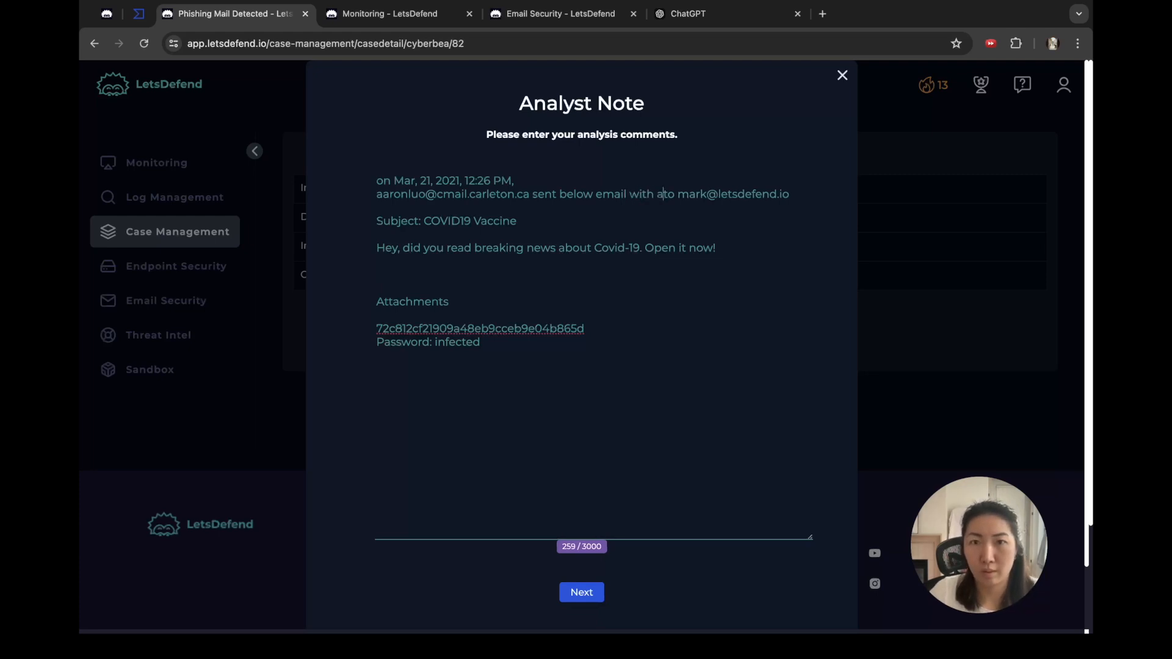
pyautogui.write('hment to m')
pyautogui.press('BackSpace')
pyautogui.press('BackSpace')
pyautogui.write('ment')
pyautogui.press('Down')
pyautogui.press('Down')
pyautogui.press('Down')
pyautogui.press('Down')
pyautogui.press('BackSpace')
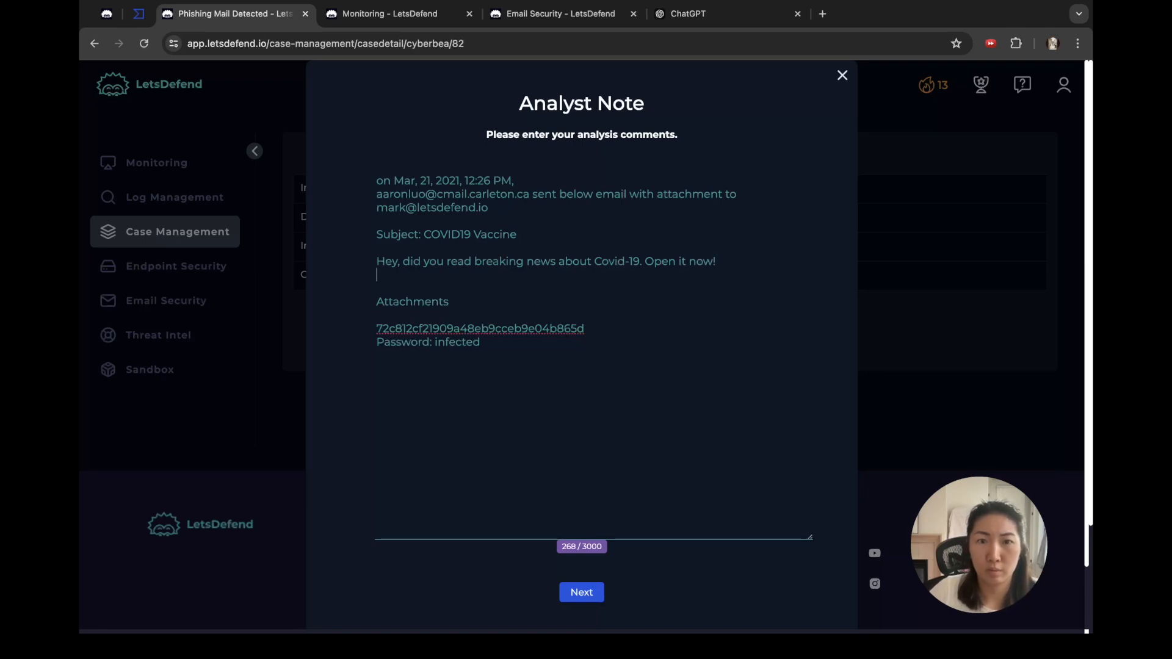
pyautogui.press('Delete')
pyautogui.press('End')
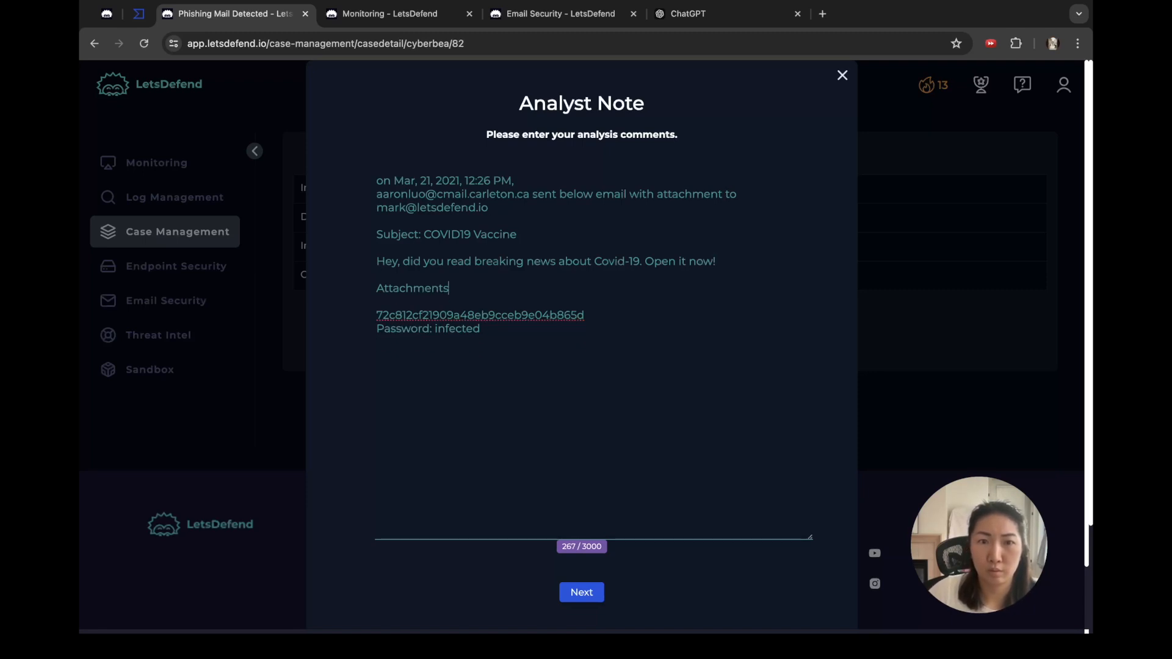
pyautogui.write(':')
pyautogui.press('Delete')
pyautogui.press('Down')
pyautogui.press('Down')
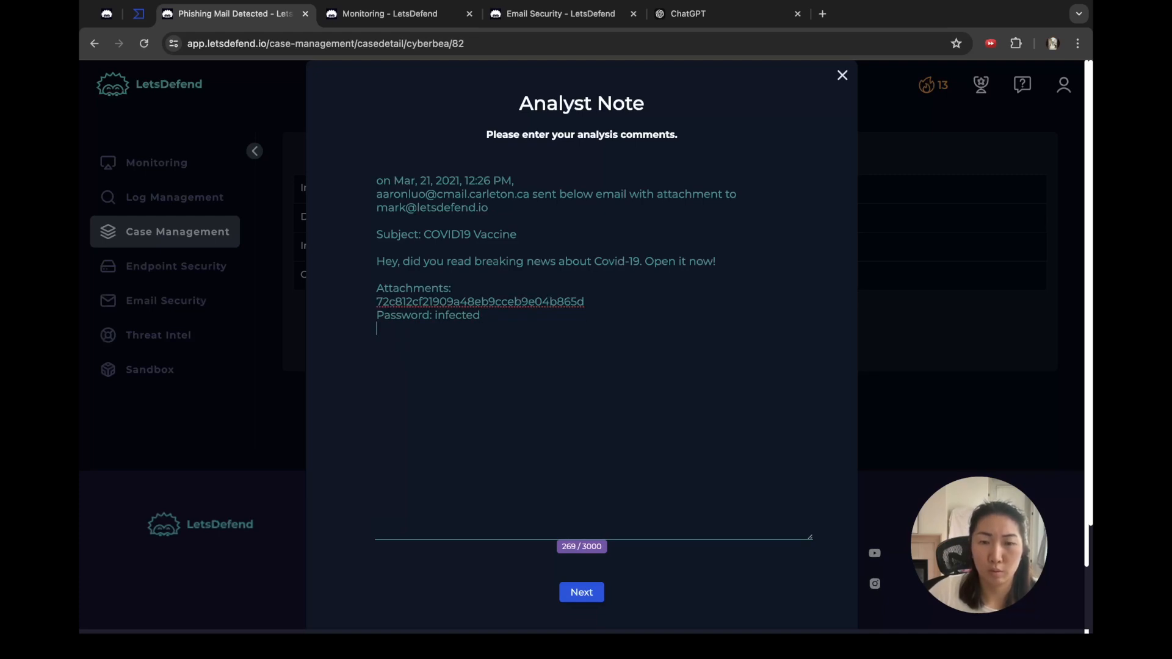
# Step: Add a '-----' divider and a line saying VirusTotal gave the hash a community score of 26/65
pyautogui.press('Return')
pyautogui.write('-----')
pyautogui.press('Return')
pyautogui.press('Return')
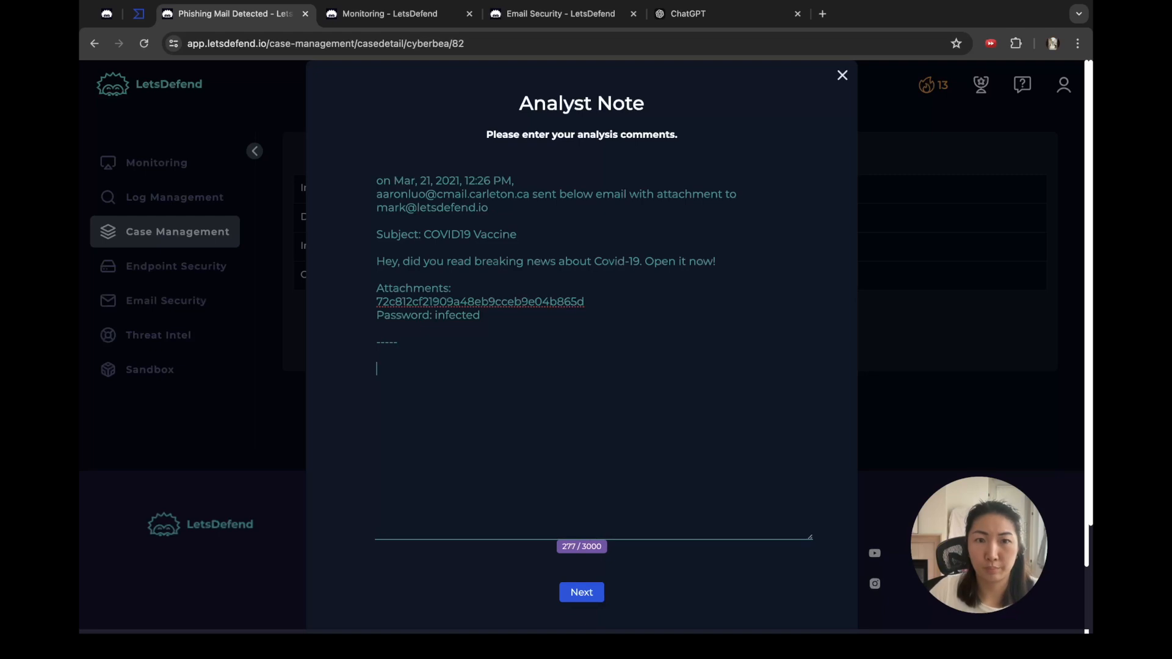
pyautogui.write('The hash')
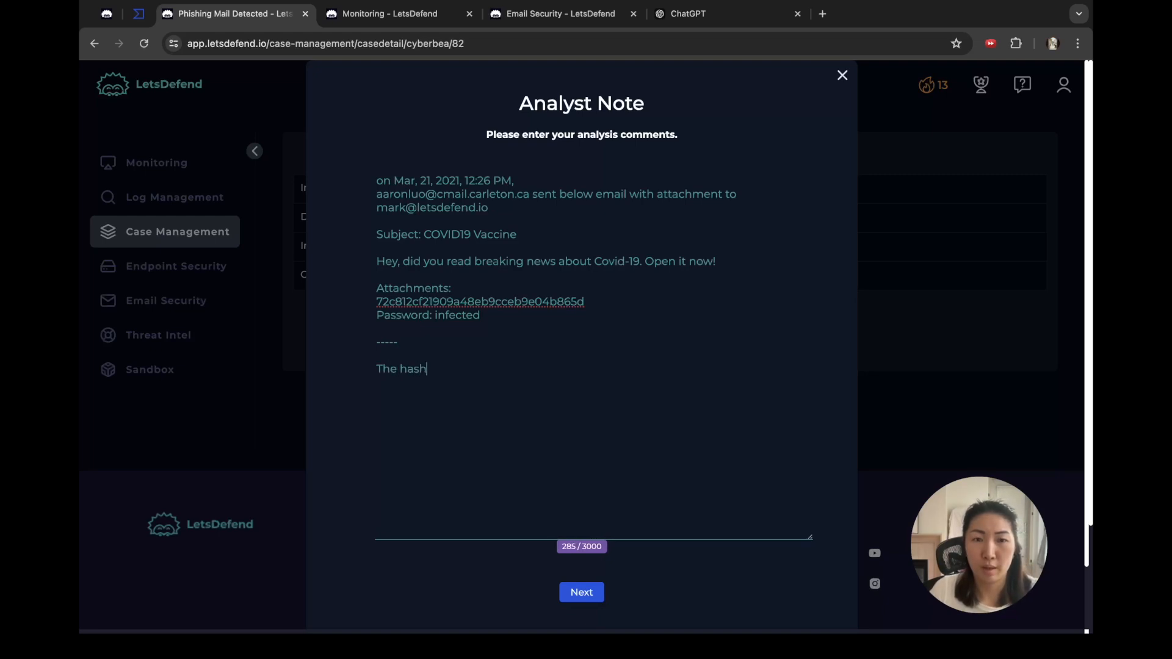
pyautogui.write(' value was inputte')
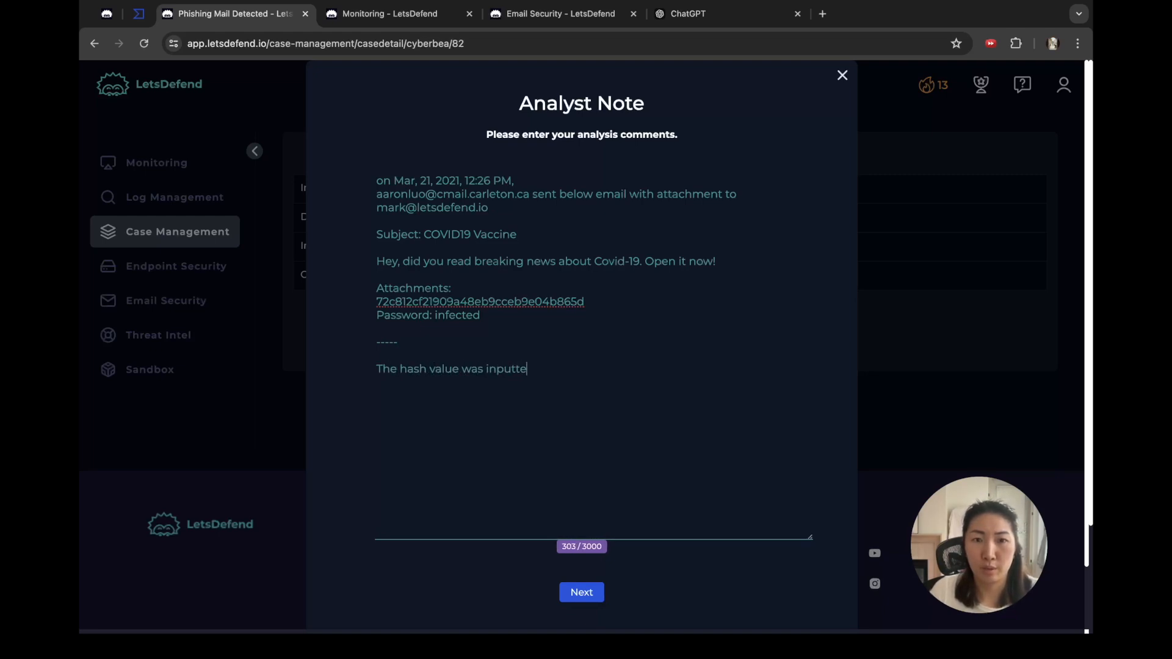
pyautogui.write('d into Viru')
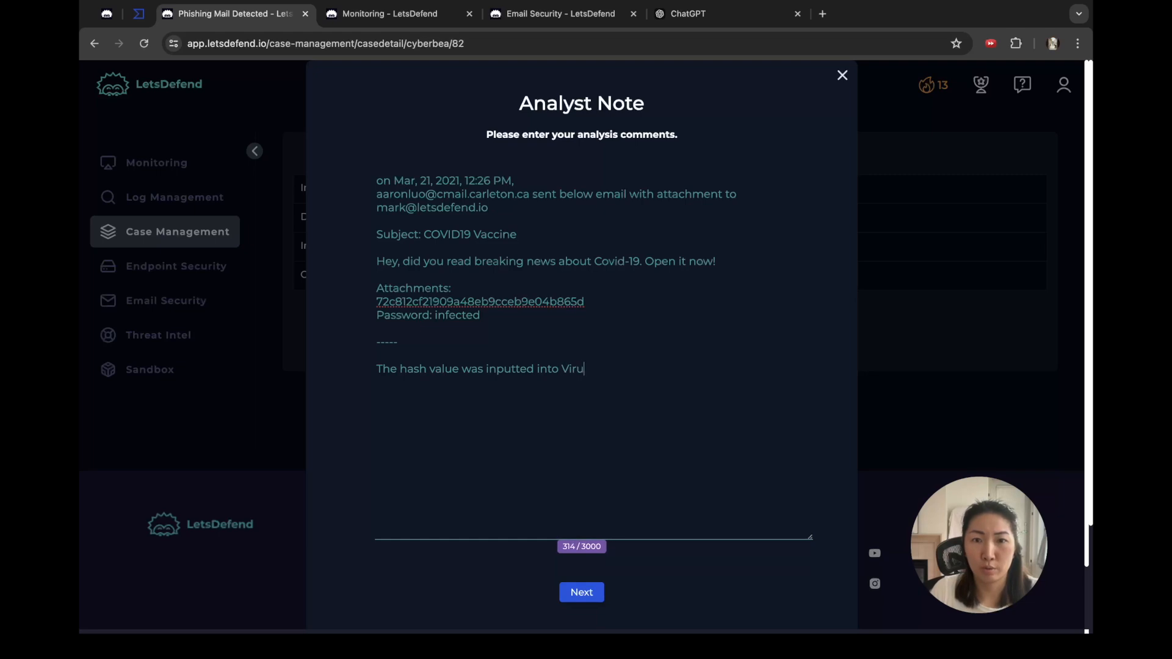
pyautogui.write('s Total and ')
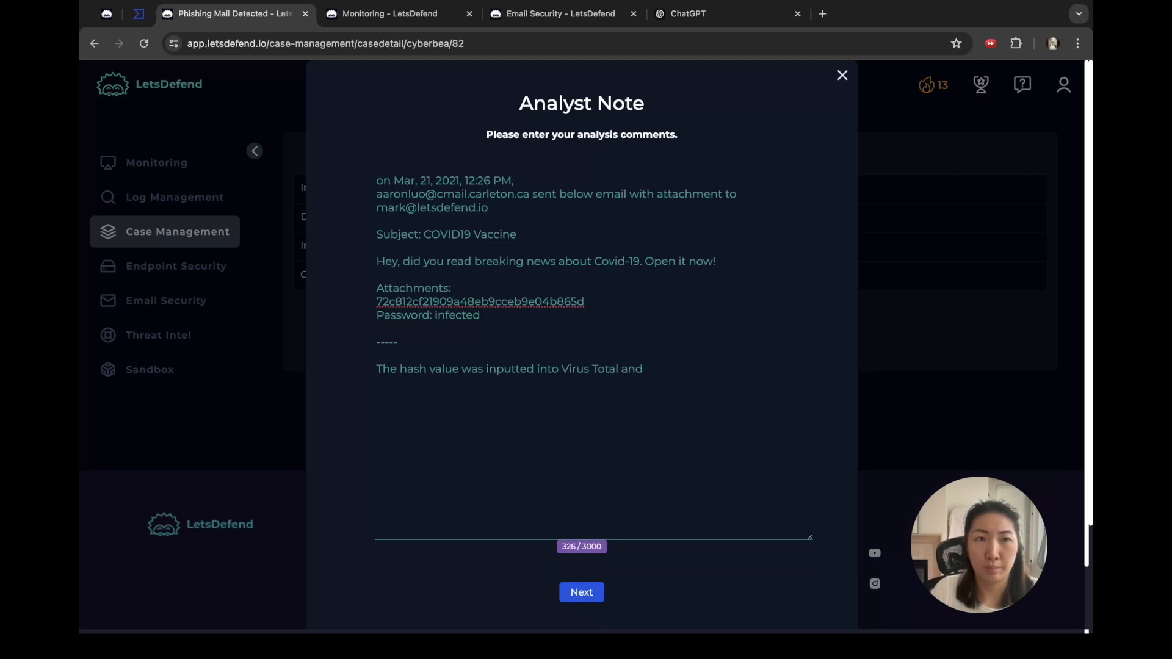
pyautogui.write('was given a community sco')
pyautogui.write('re of')
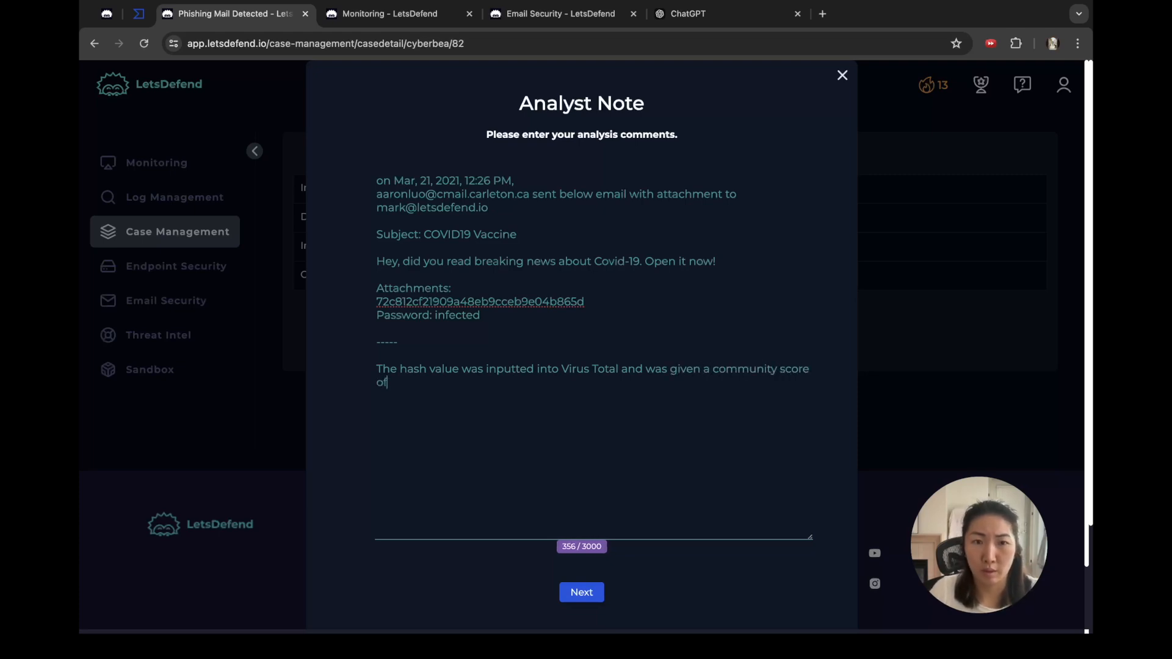
pyautogui.write(' 26/65')
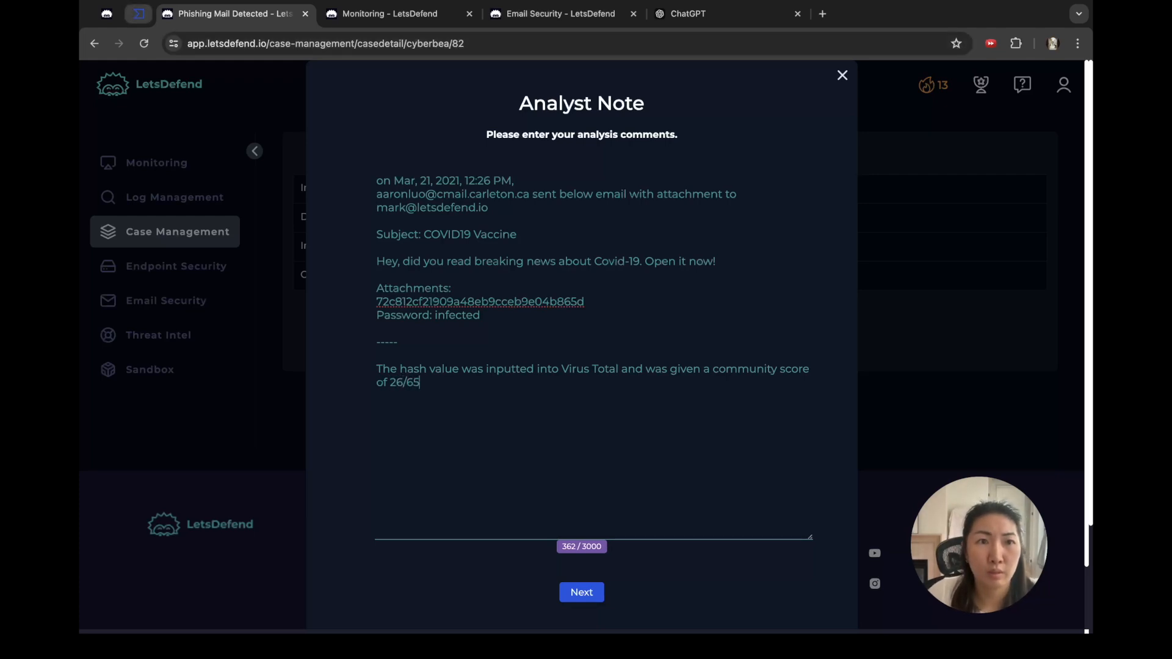
# Step: Check the VirusTotal report and correct the note's score from 26/65 to 27/62
pyautogui.click(139, 13)
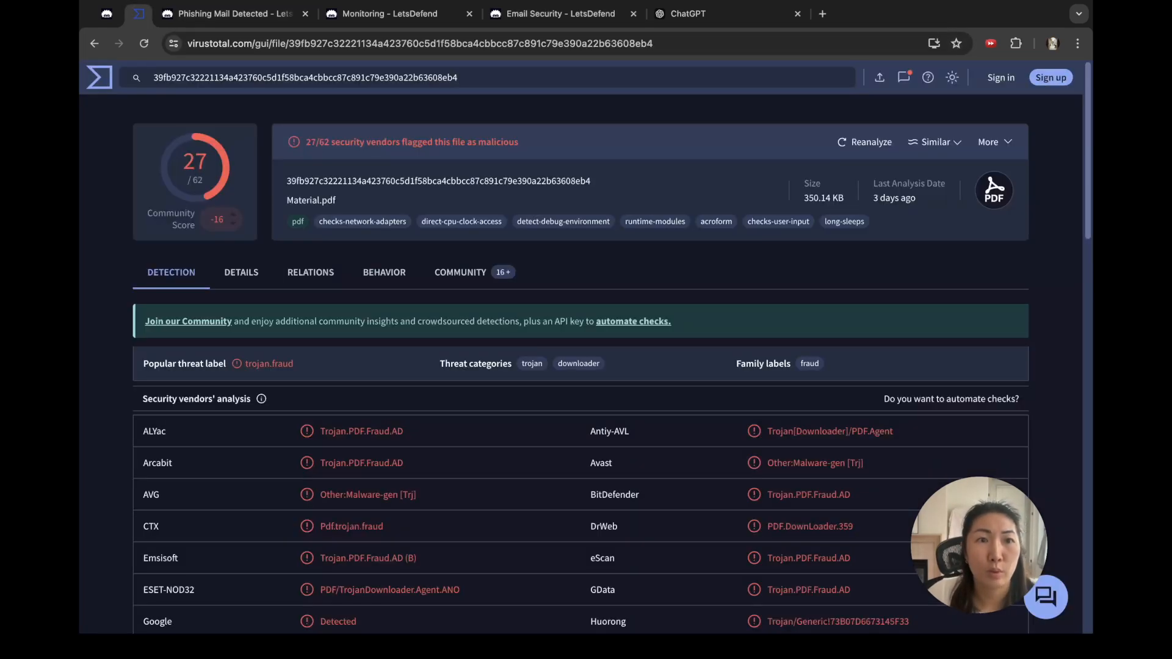
pyautogui.click(560, 13)
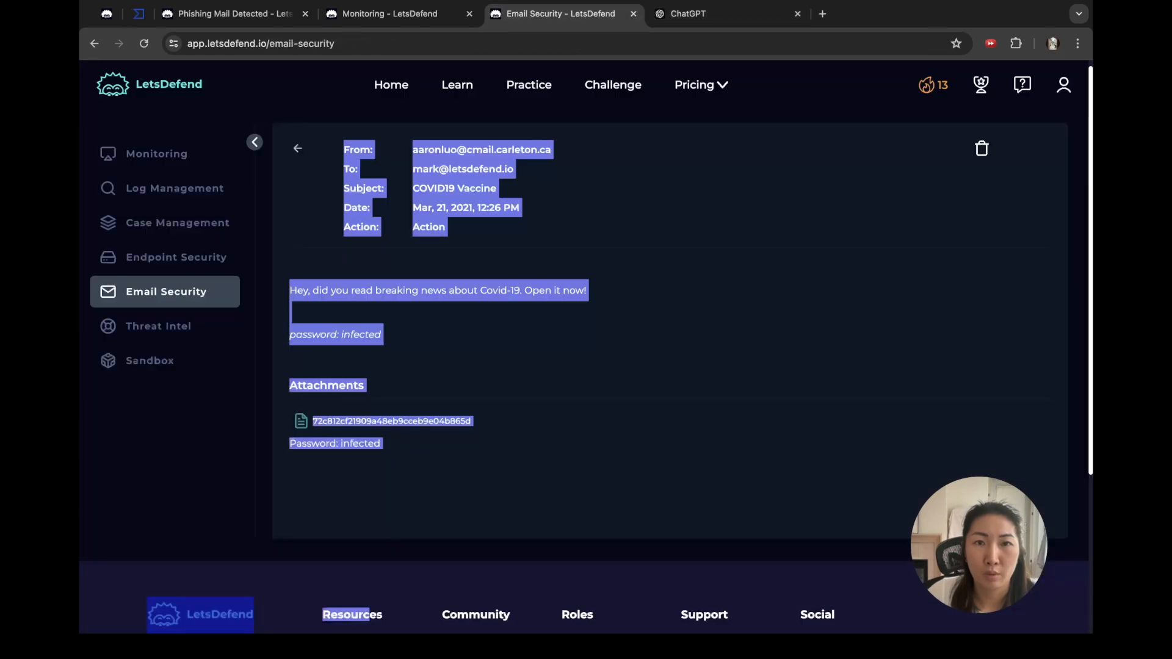
pyautogui.click(390, 13)
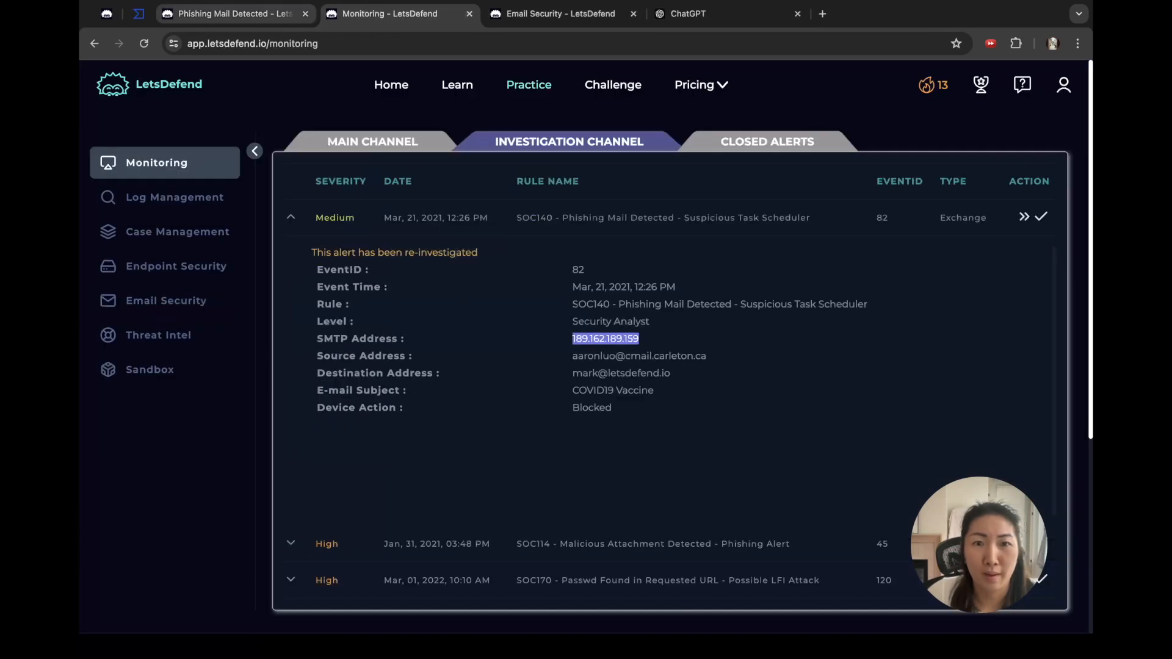
pyautogui.click(232, 14)
pyautogui.click(403, 382)
pyautogui.press('BackSpace')
pyautogui.write('7')
pyautogui.press('Right')
pyautogui.press('Right')
pyautogui.press('BackSpace')
pyautogui.write('2')
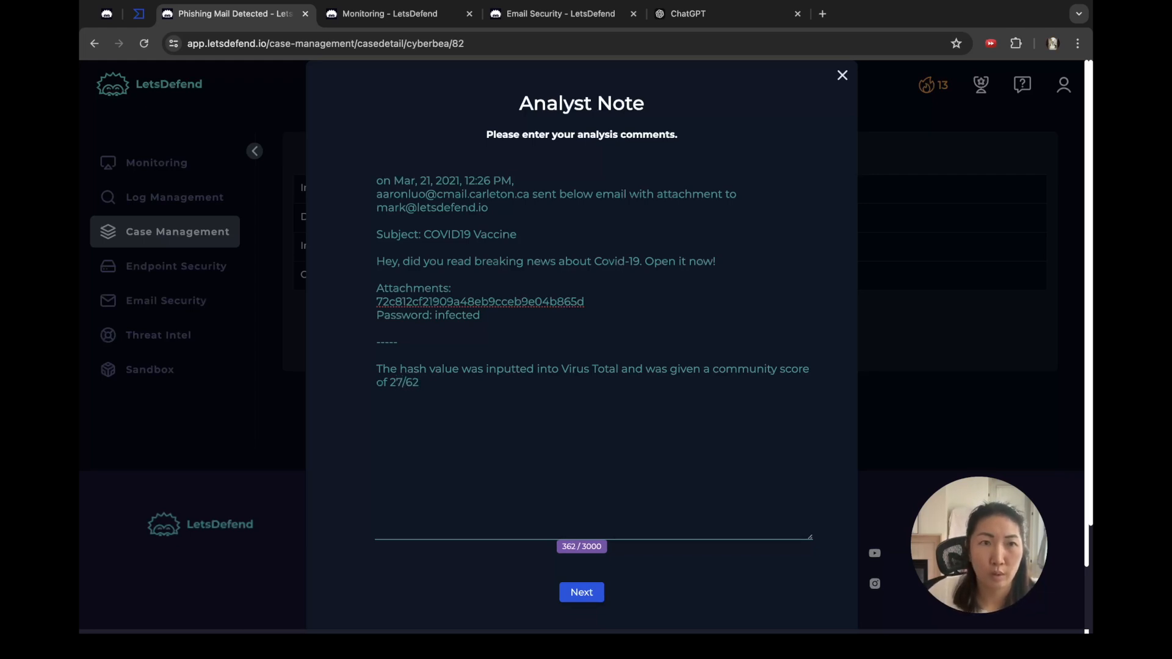
pyautogui.click(139, 13)
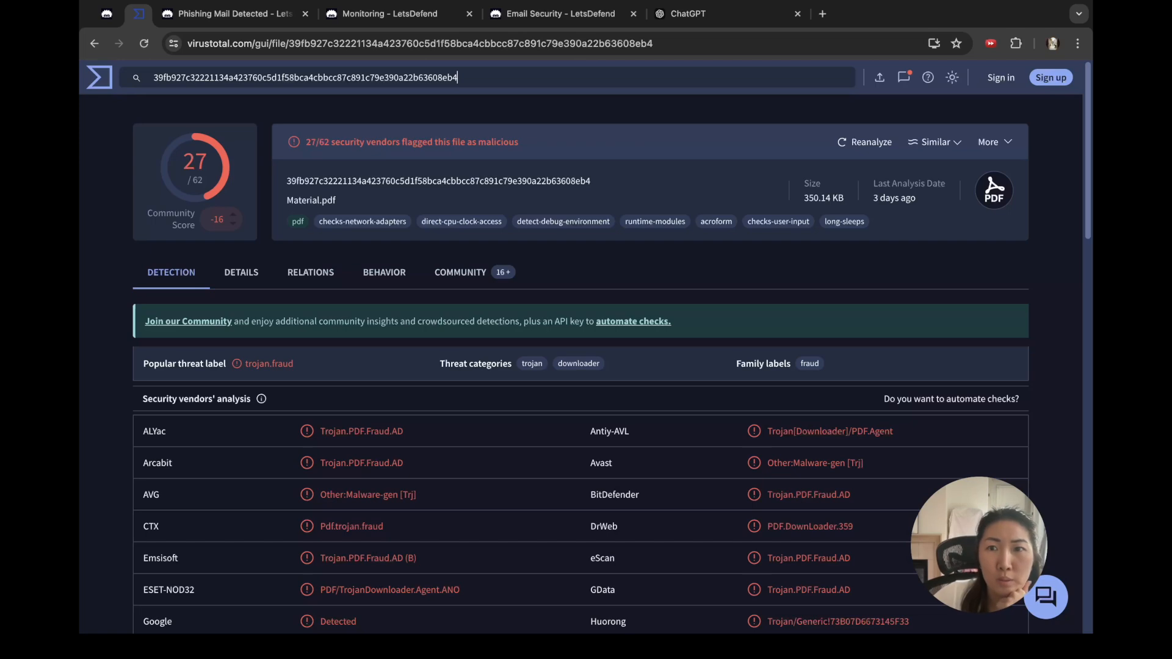
# Step: Review the file's VirusTotal Details and Relations, and select contacted IP 172.217.169.4 (2/94 detections)
pyautogui.scroll(-15, 580, 367)
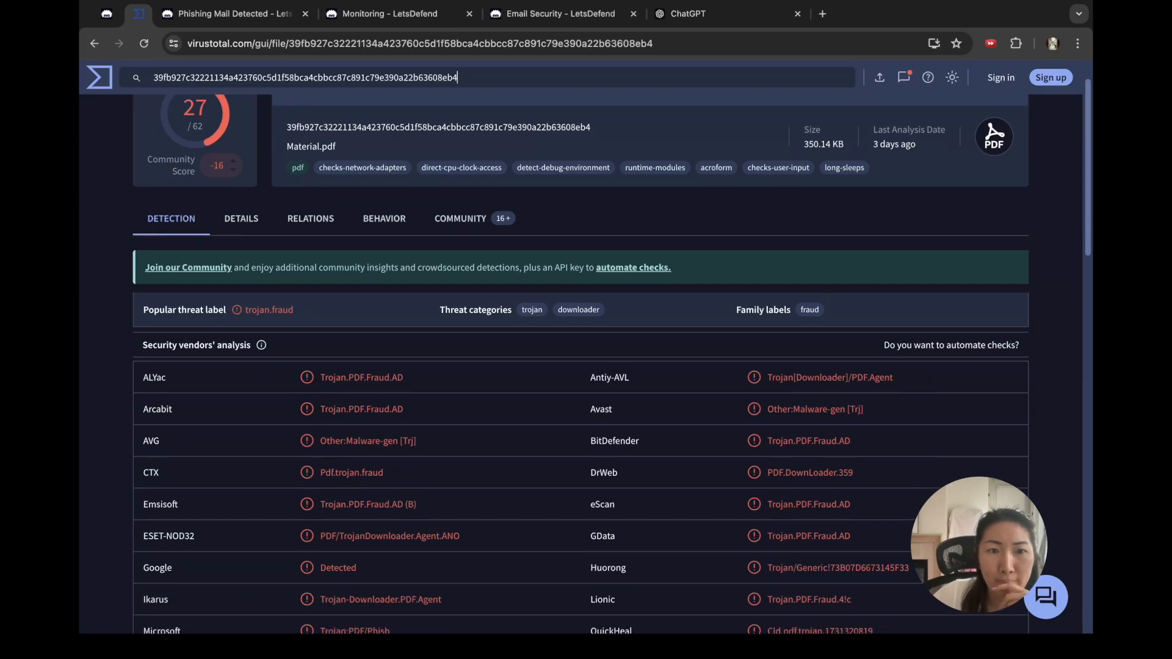
pyautogui.scroll(15, 580, 366)
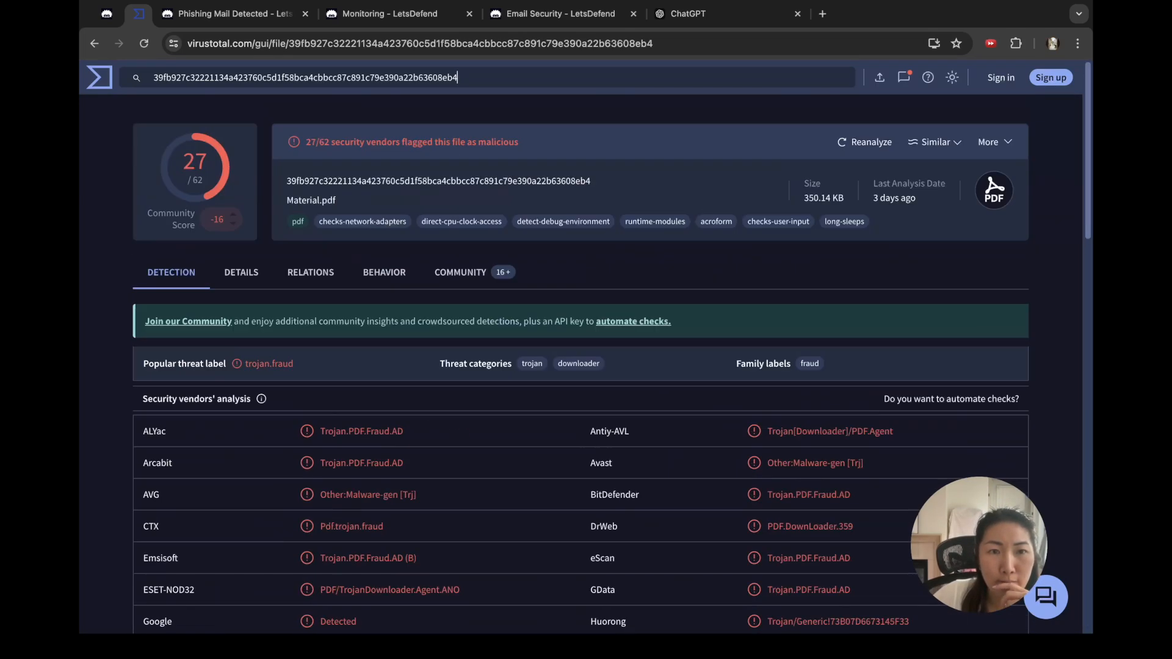
pyautogui.click(241, 272)
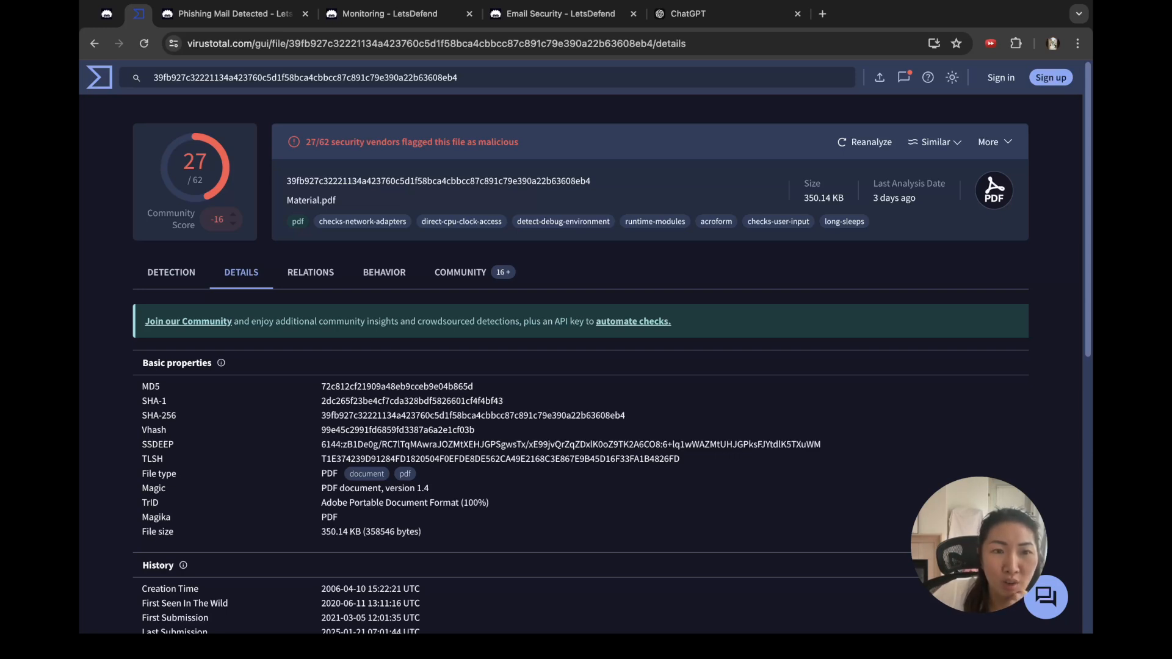
pyautogui.scroll(-2, 611, 348)
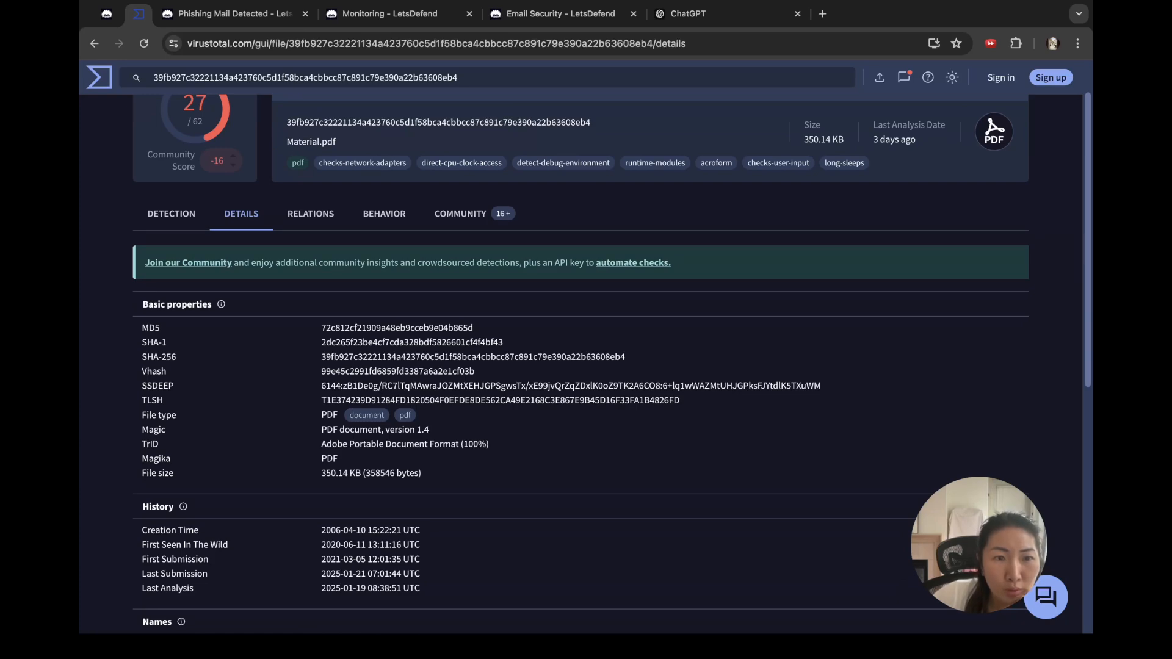
pyautogui.scroll(-5, 611, 366)
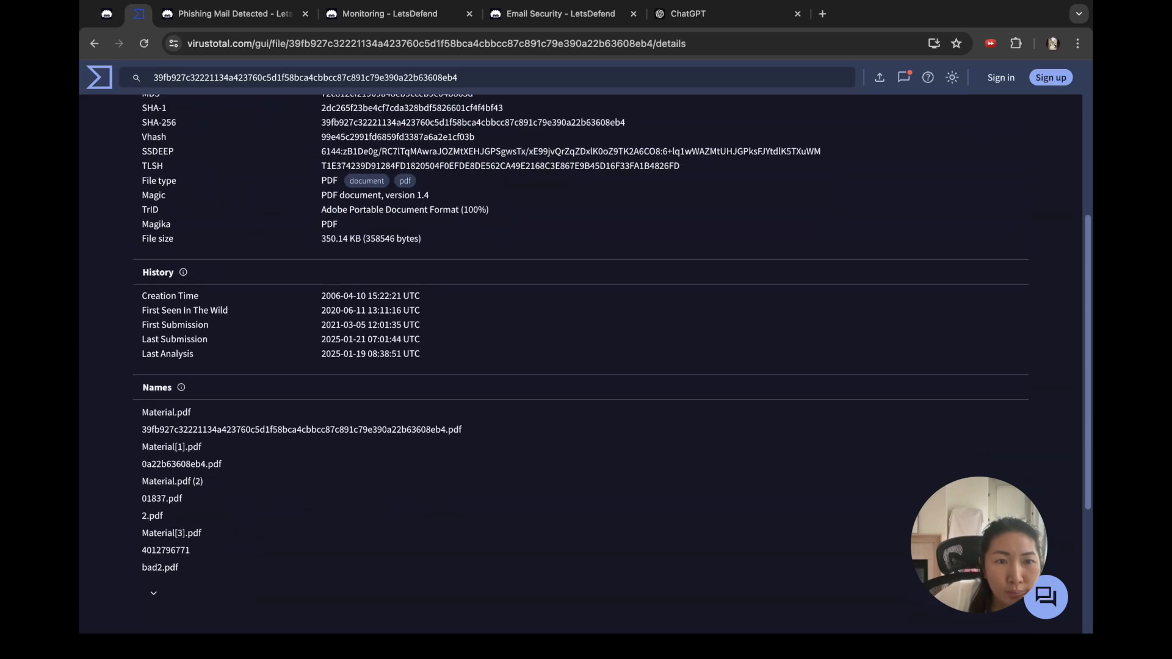
pyautogui.scroll(-5, 610, 366)
pyautogui.scroll(15, 610, 366)
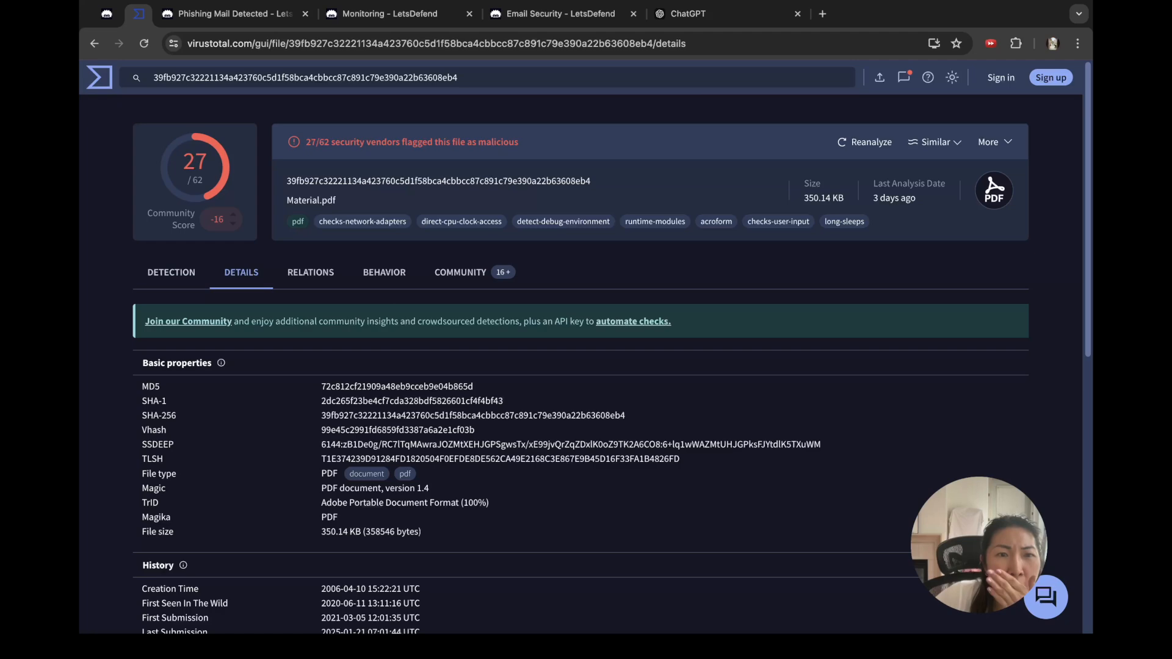
pyautogui.click(310, 272)
pyautogui.scroll(-3, 580, 366)
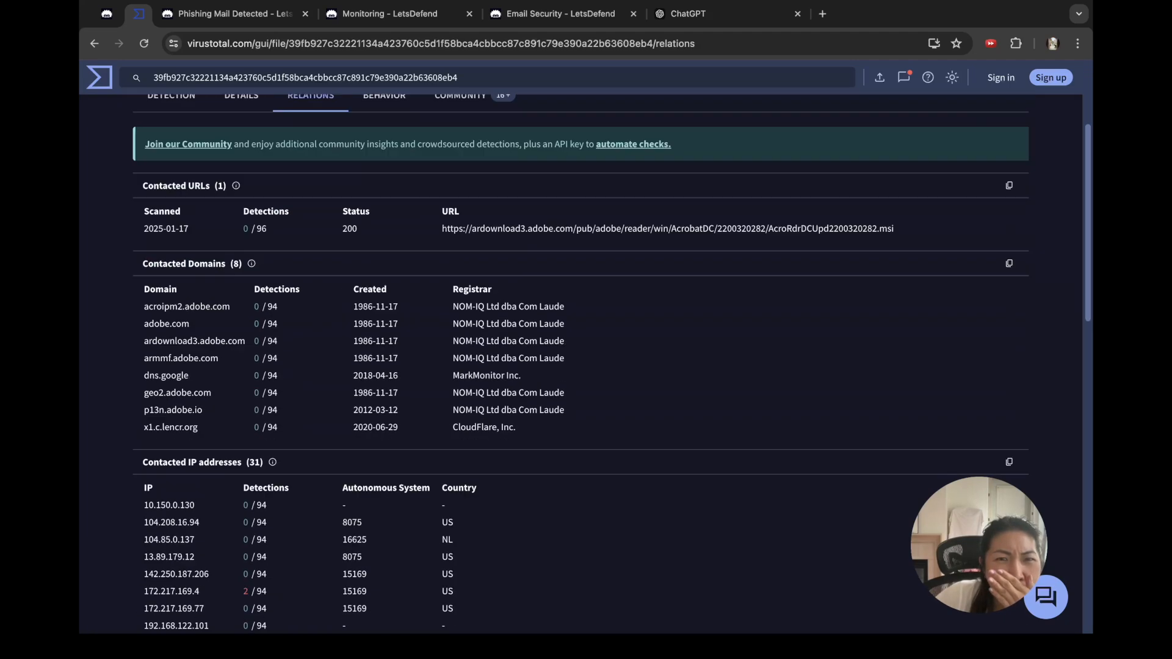
pyautogui.scroll(-1, 580, 366)
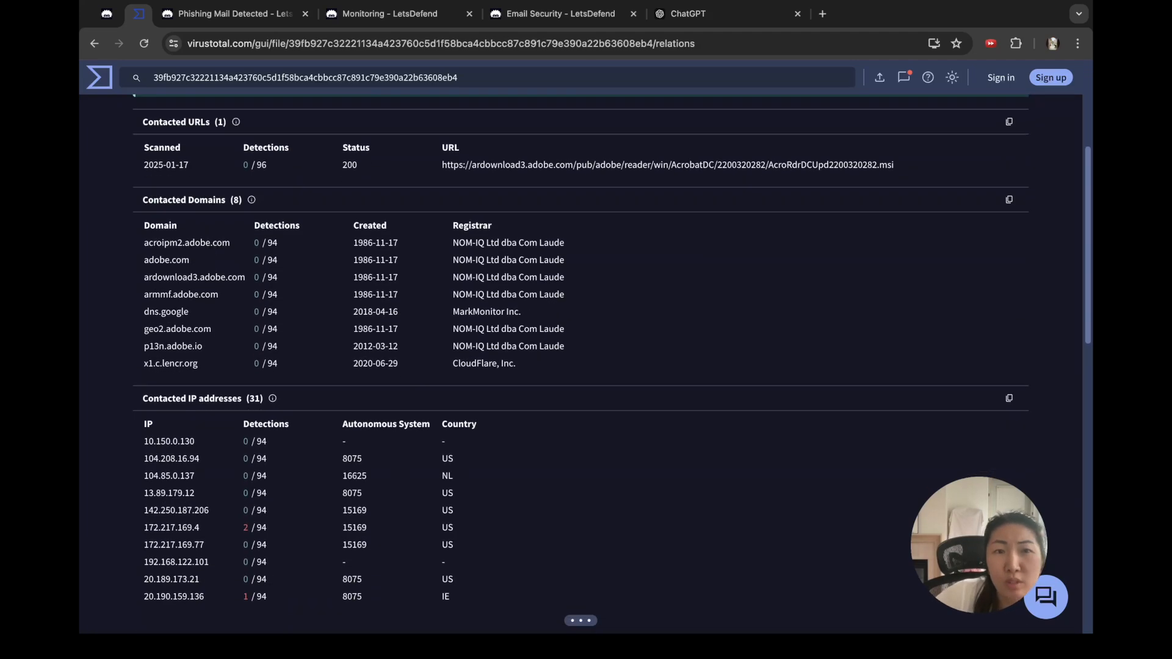
pyautogui.scroll(-1, 580, 366)
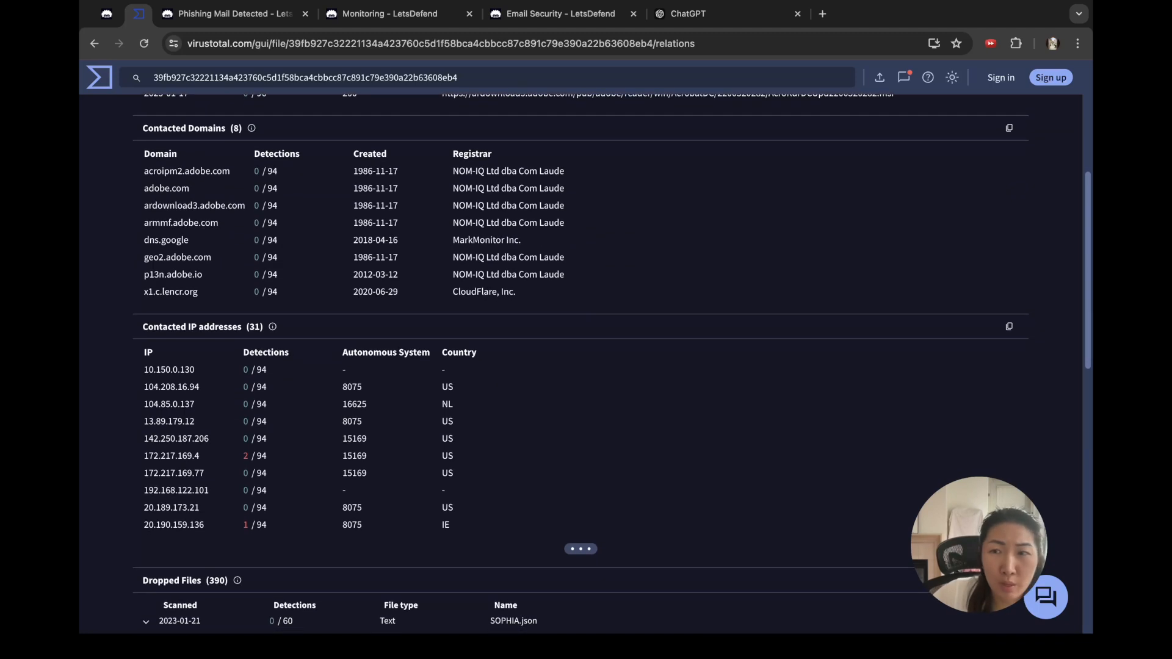
pyautogui.scroll(-6, 580, 367)
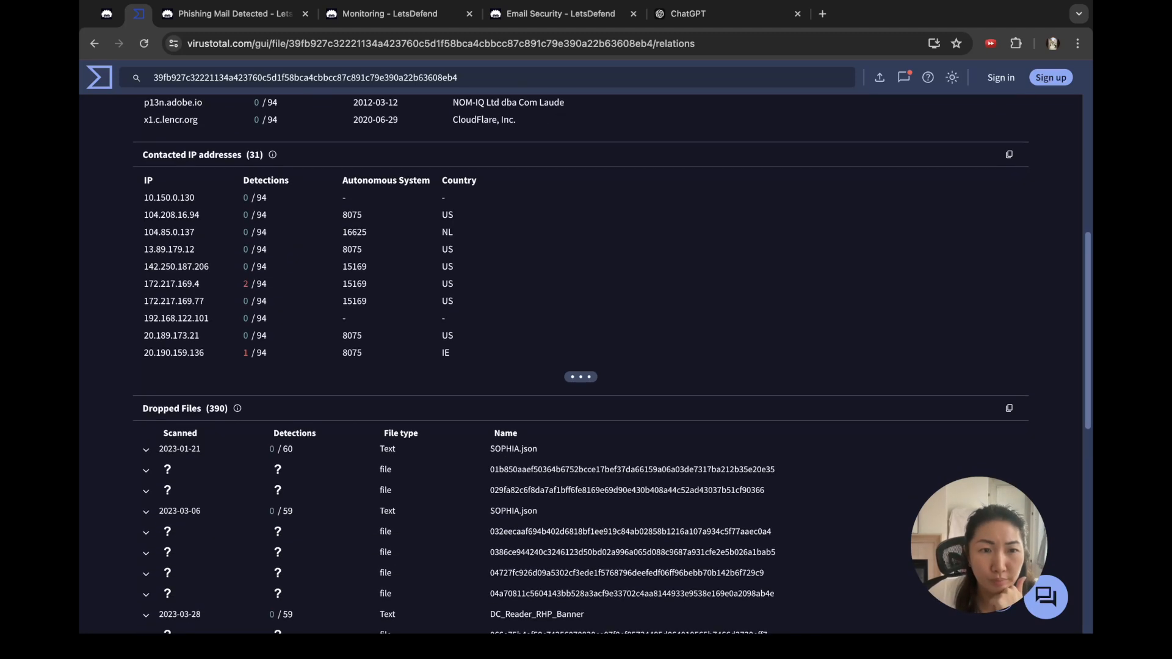
pyautogui.scroll(-5, 580, 366)
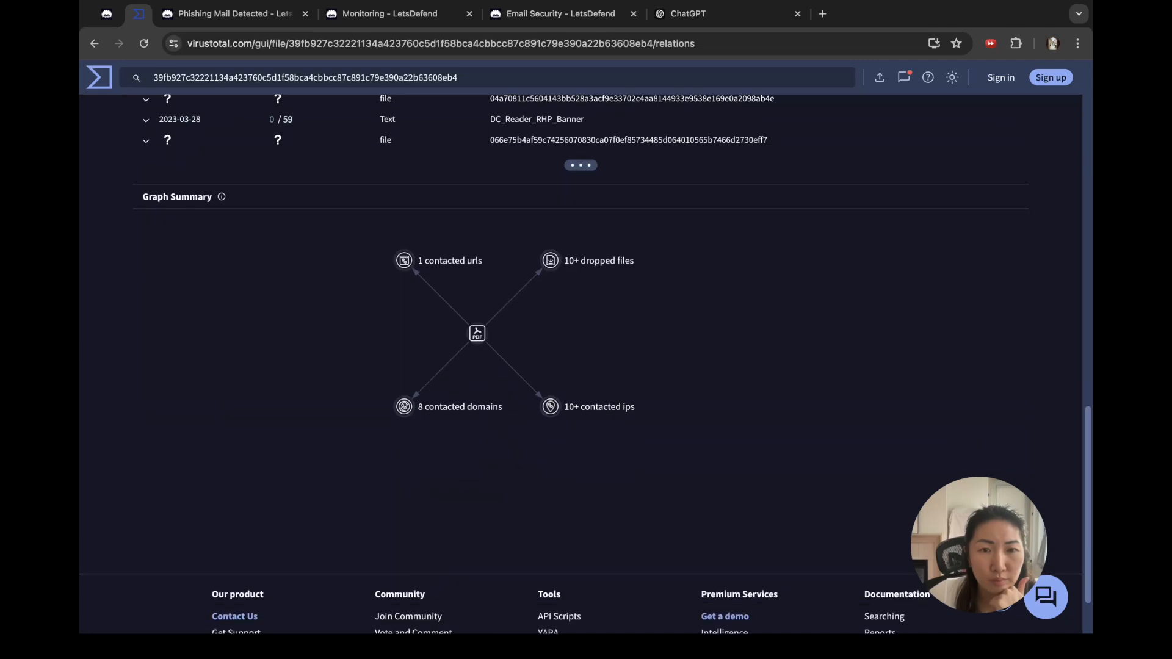
pyautogui.scroll(7, 580, 366)
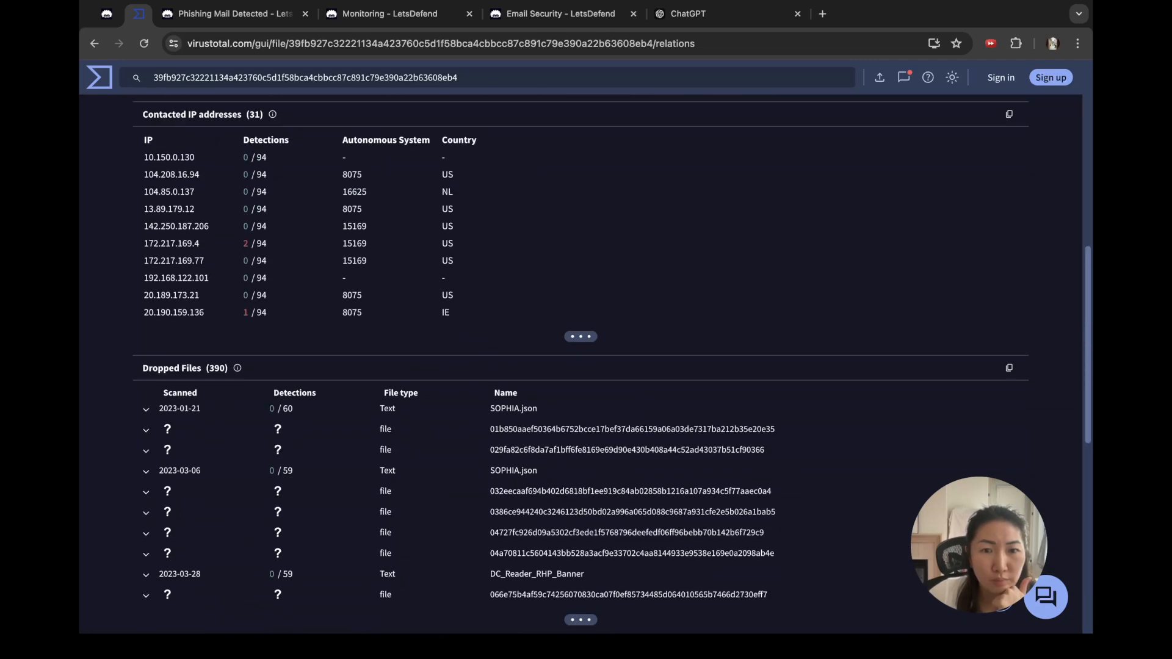
pyautogui.scroll(2, 580, 366)
pyautogui.scroll(1, 579, 366)
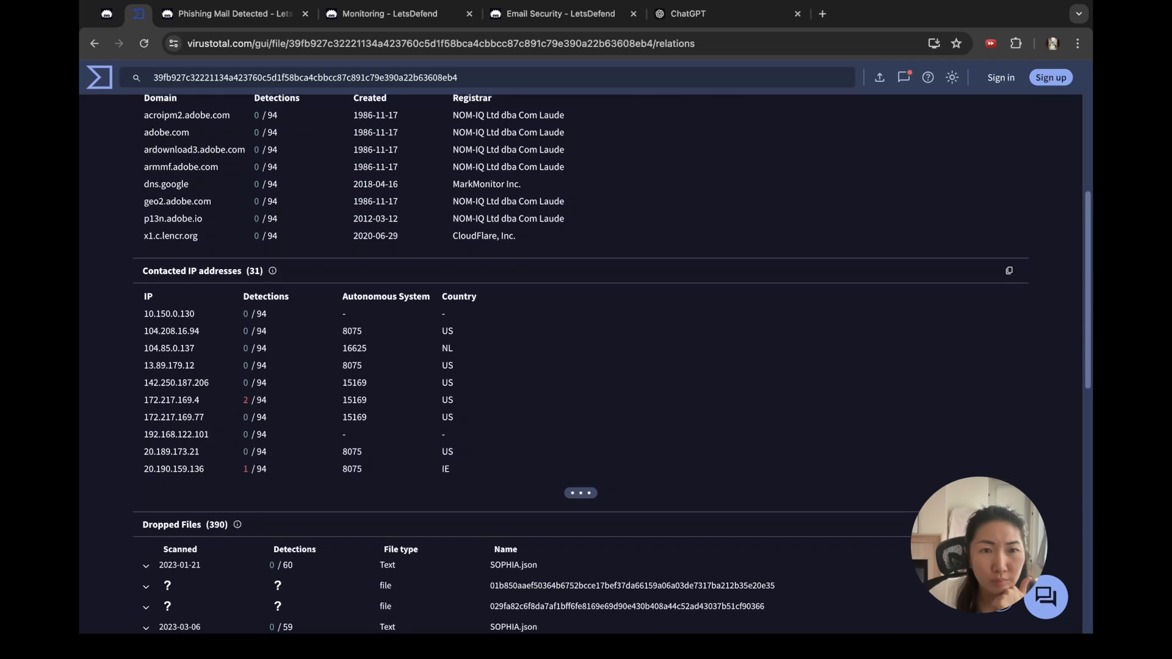
pyautogui.scroll(2, 580, 366)
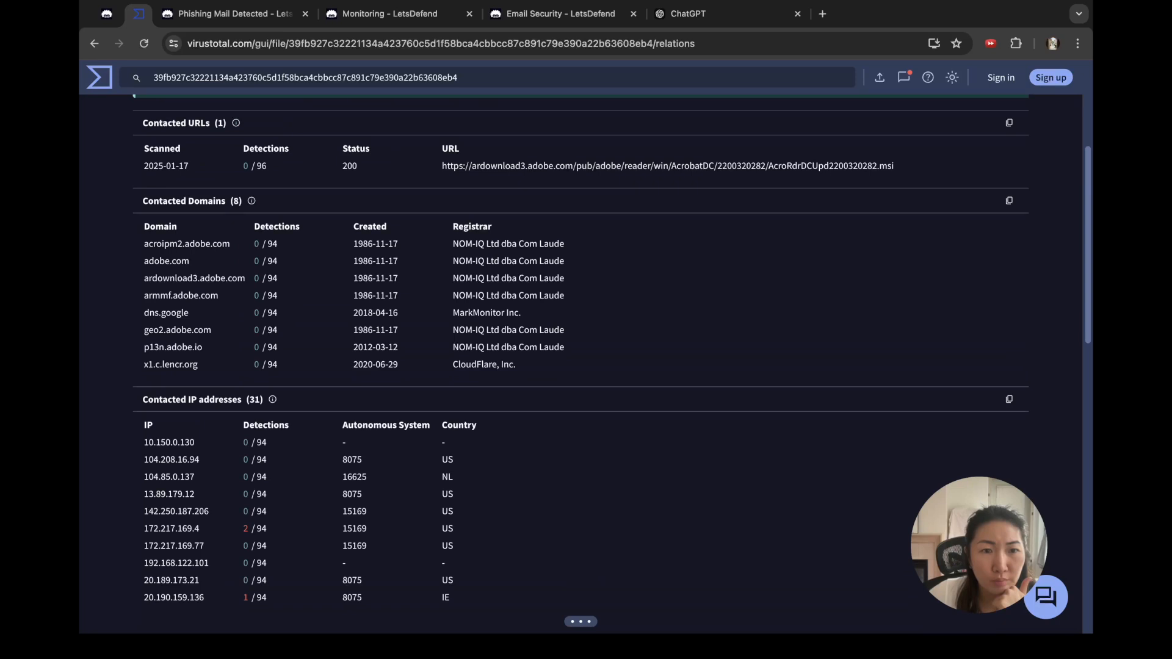
pyautogui.moveTo(143, 421); pyautogui.dragTo(143, 529)
pyautogui.press('super+c')
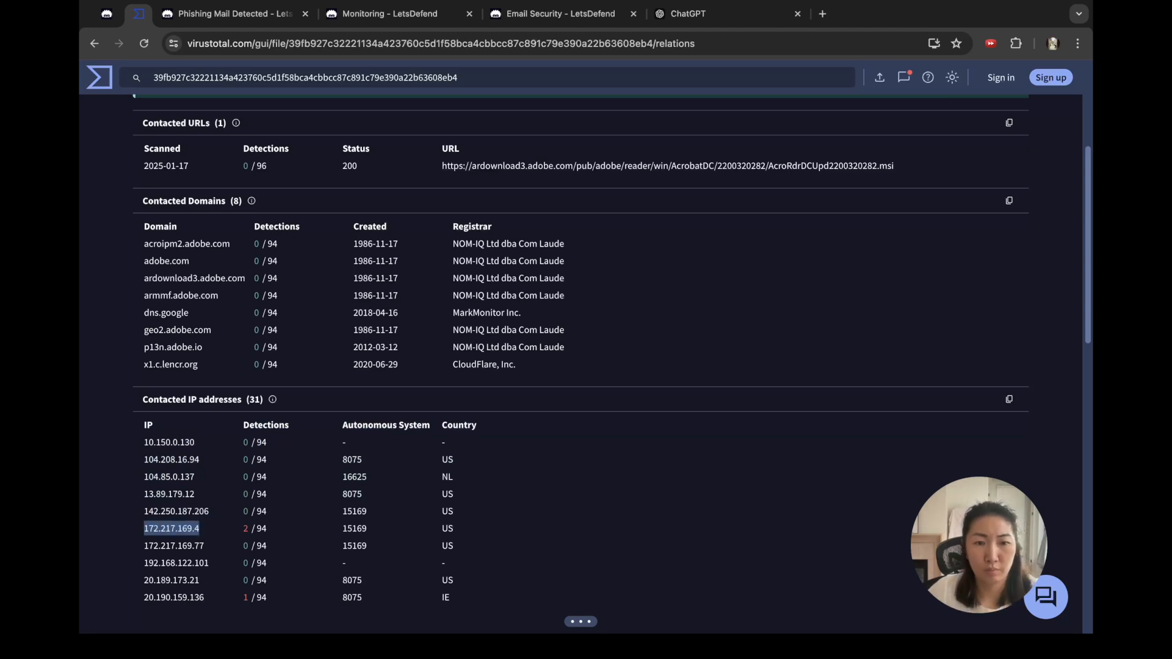
# Step: Reword the VirusTotal line to say the hash was flagged as malicious from 27/62 vendors
pyautogui.hotkey('ctrl', 'Tab')
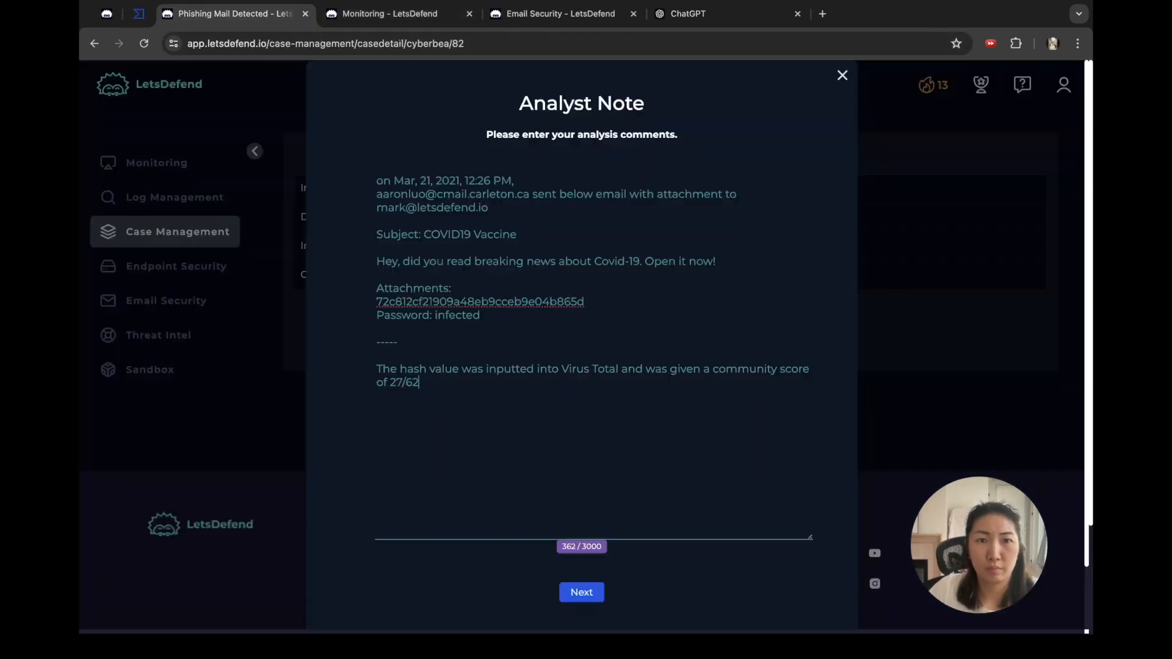
pyautogui.hotkey('ctrl', 'Tab')
pyautogui.hotkey('ctrl', 'shift', 'Tab')
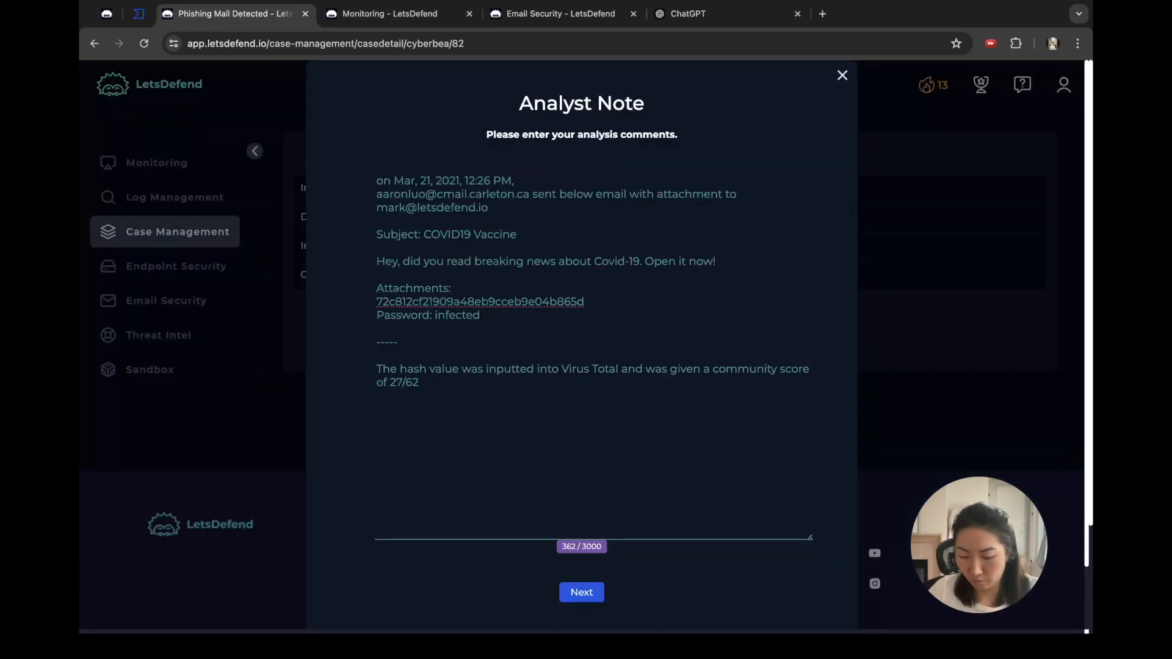
pyautogui.press('Up')
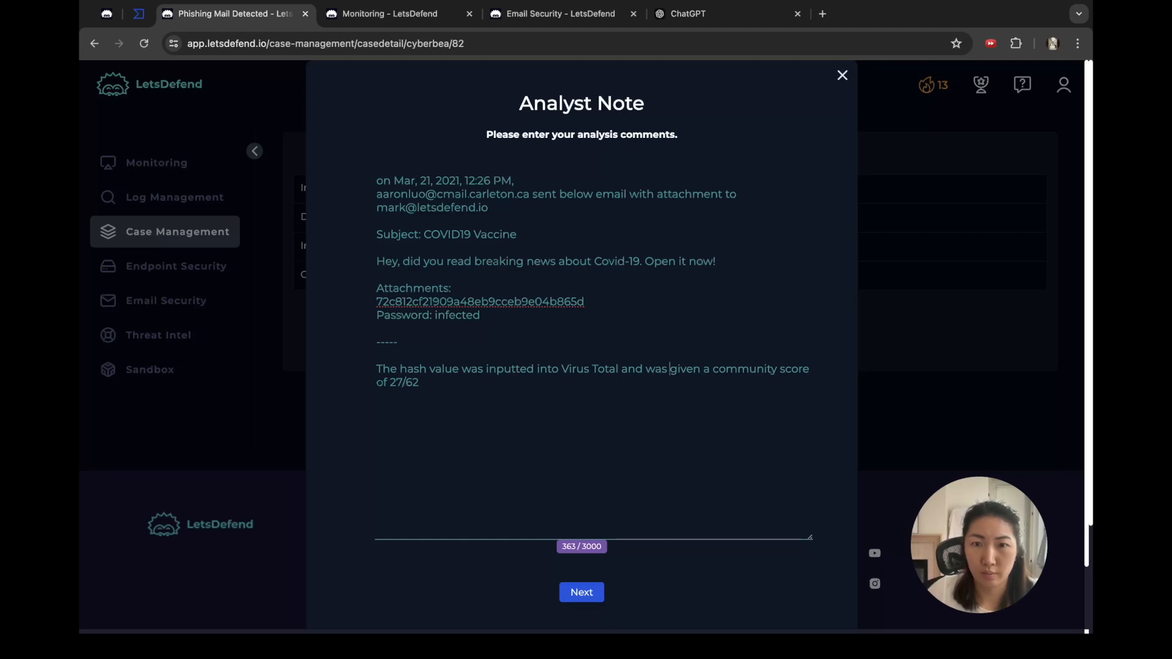
pyautogui.press('super+shift+Right')
pyautogui.press('BackSpace')
pyautogui.write('flagged as malicious')
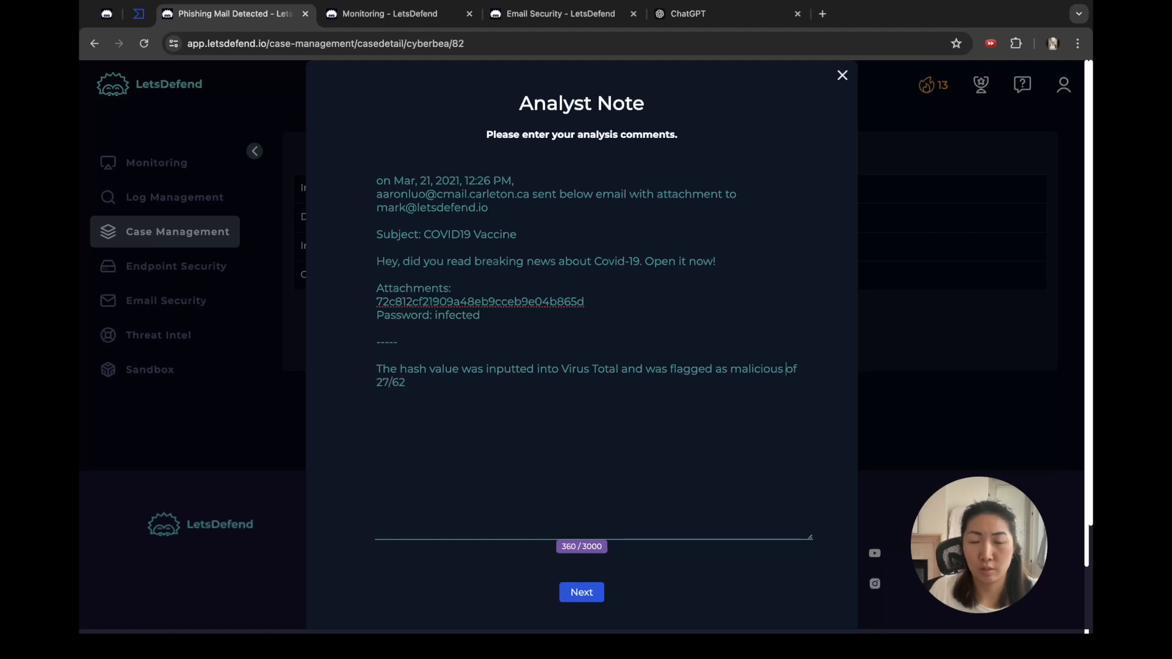
pyautogui.hotkey('alt', 'shift', 'Right')
pyautogui.write('from')
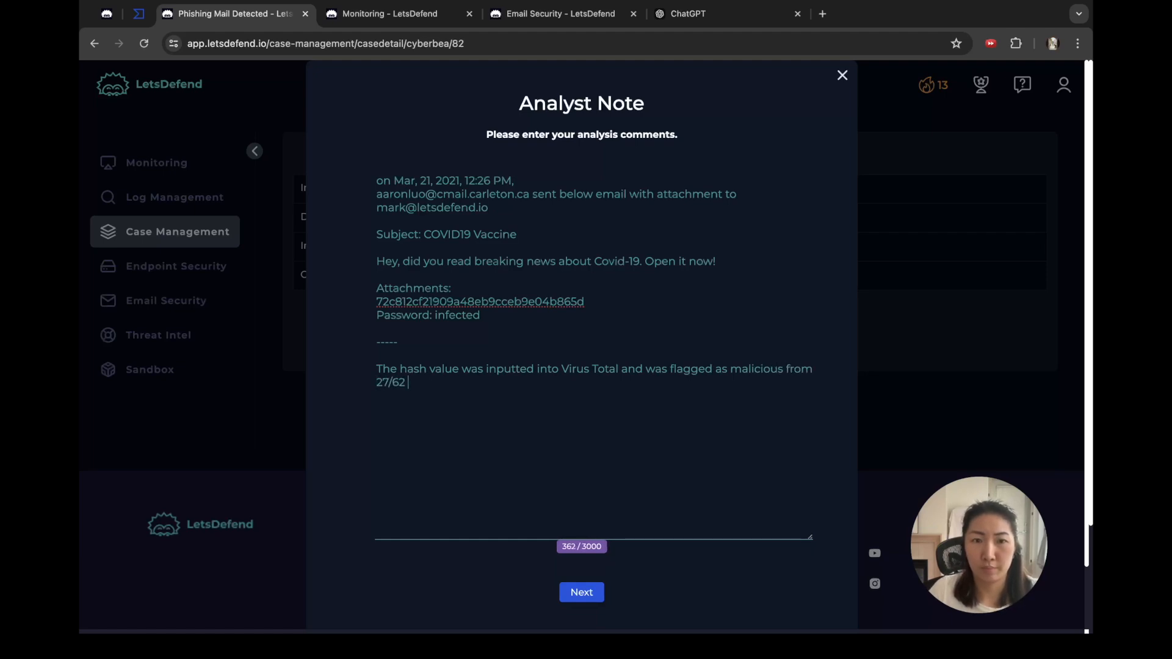
pyautogui.write(' 27/62 vendors.')
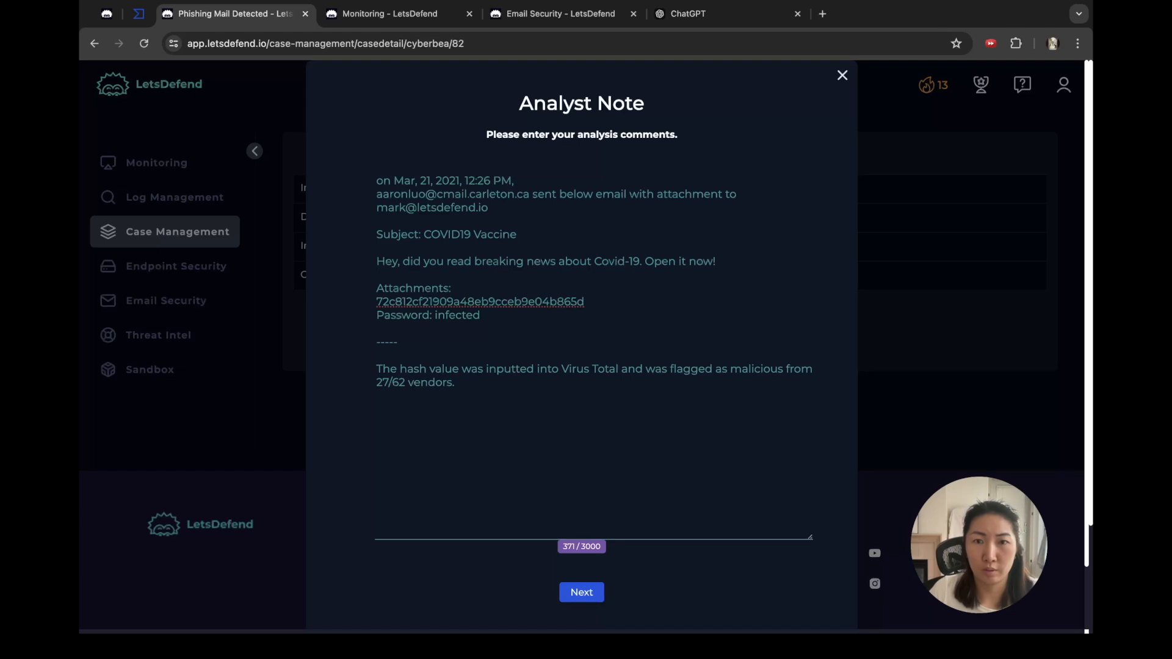
# Step: Add a 'Relevant details:' section with '- Contacted IPs: 172.217.169.4' in the note
pyautogui.press('Return')
pyautogui.press('Return')
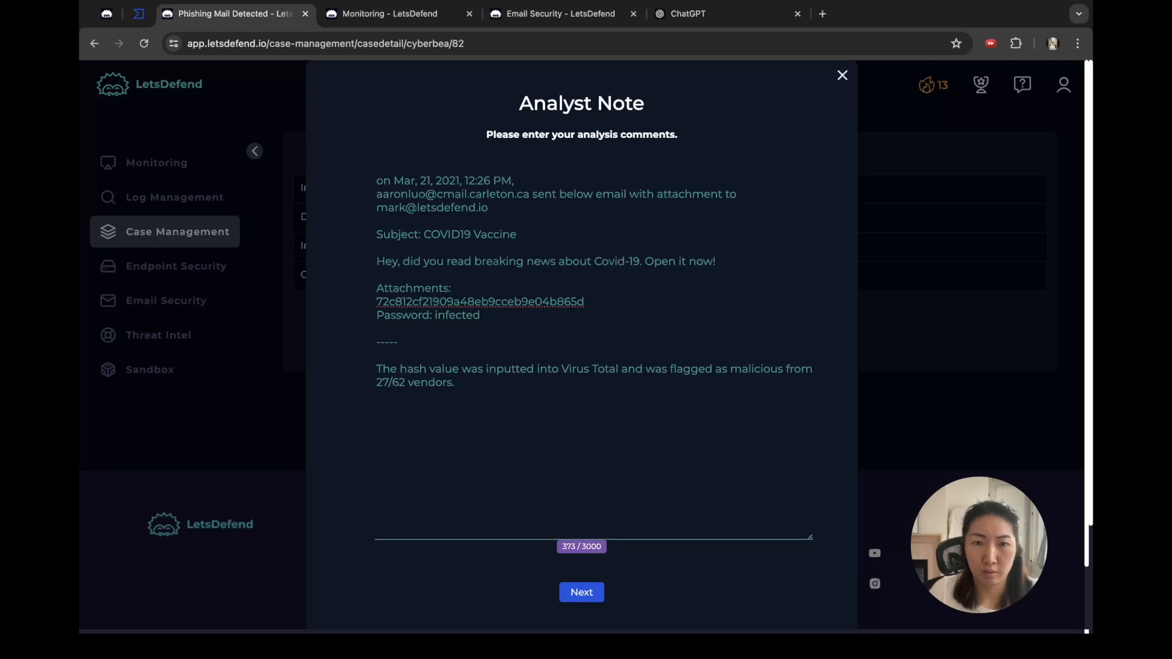
pyautogui.write('Rele')
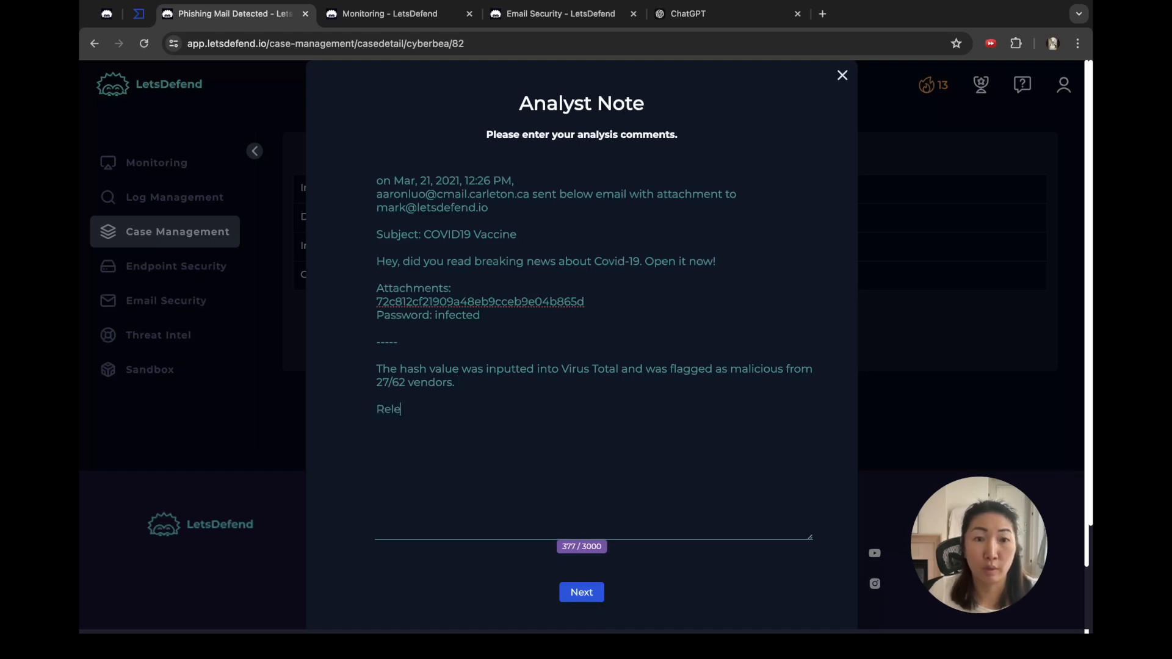
pyautogui.write('vant details:')
pyautogui.press('Return')
pyautogui.write('- Contacted IPs:')
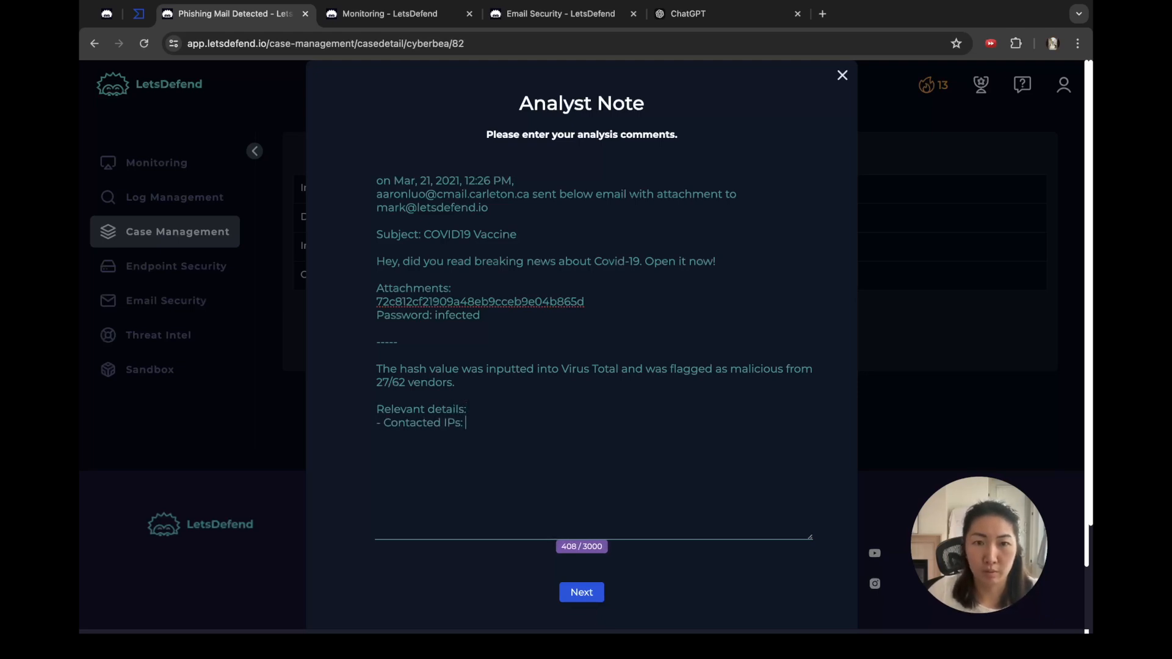
pyautogui.press('super+v')
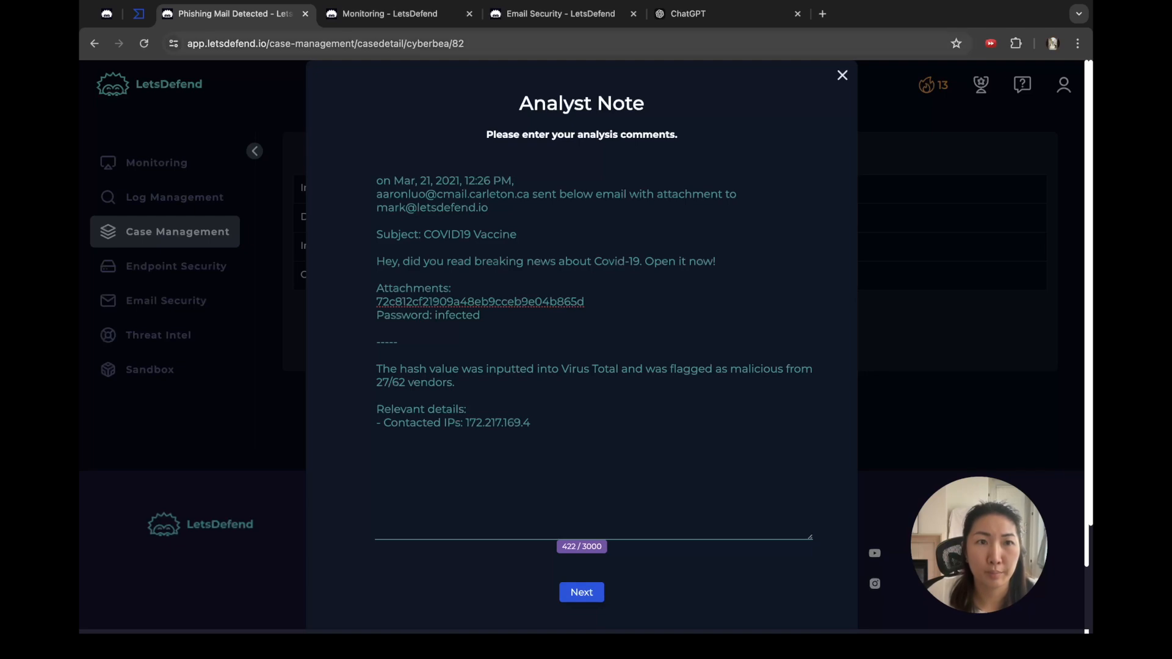
pyautogui.hotkey('ctrl', 'shift', 'Tab')
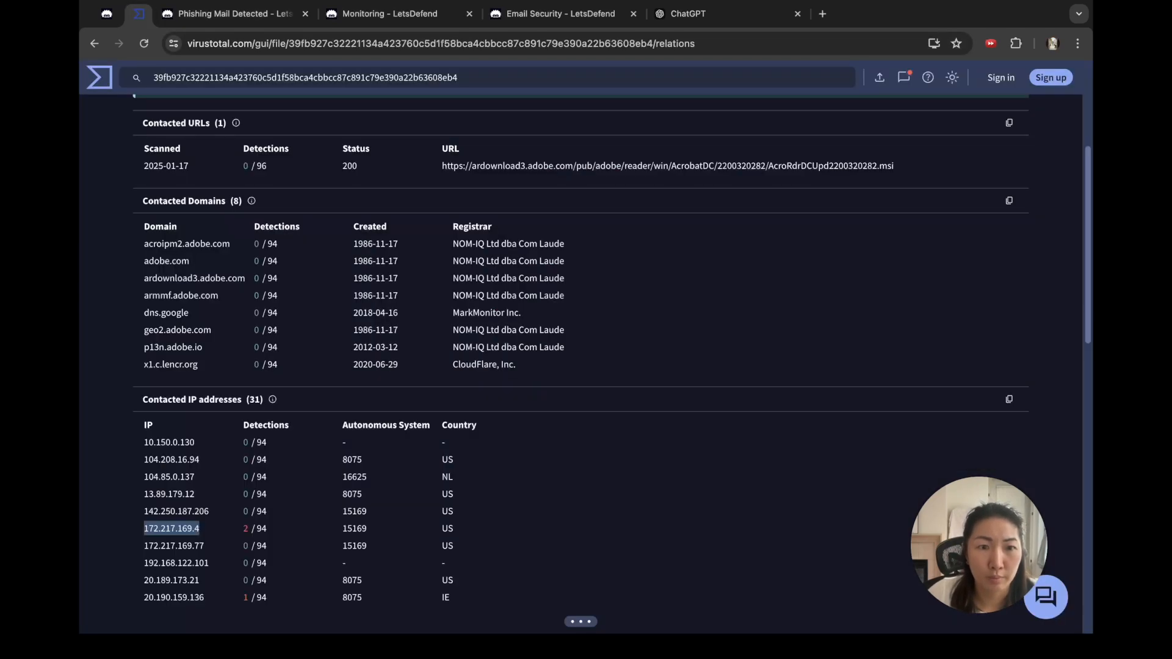
# Step: Copy the second IP and make the note read Contacted IPs: 172.217.169.4 (US) & 20.190.159.136 (Ireland)
pyautogui.scroll(-2, 611, 365)
pyautogui.moveTo(205, 539); pyautogui.dragTo(144, 539)
pyautogui.press('super+c')
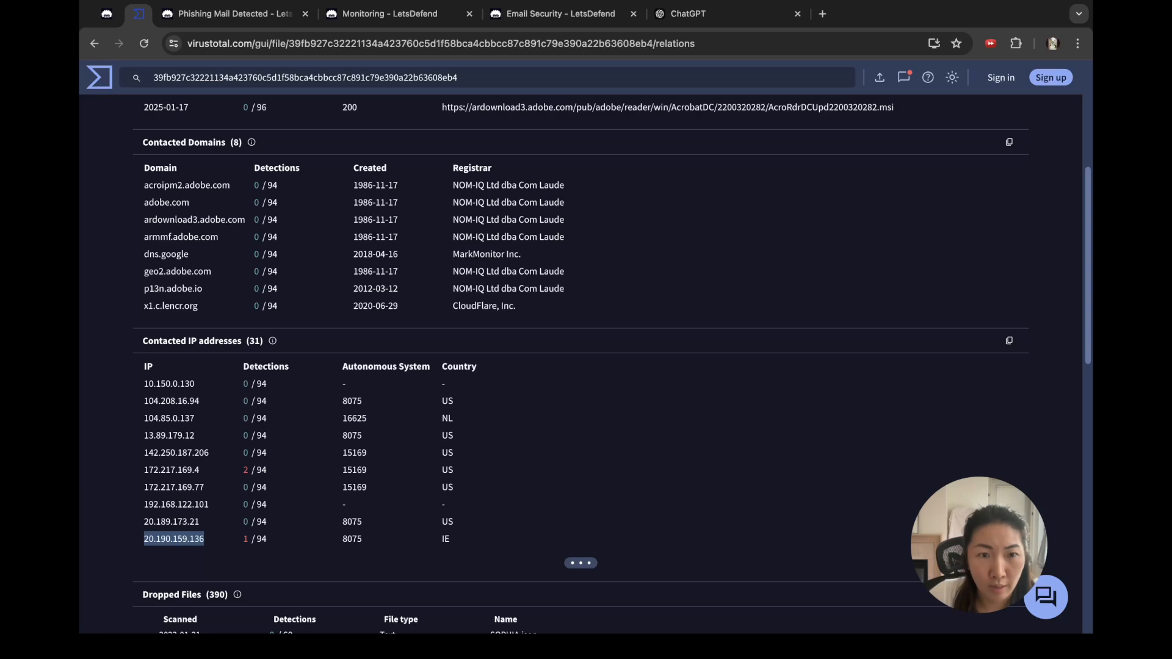
pyautogui.click(232, 14)
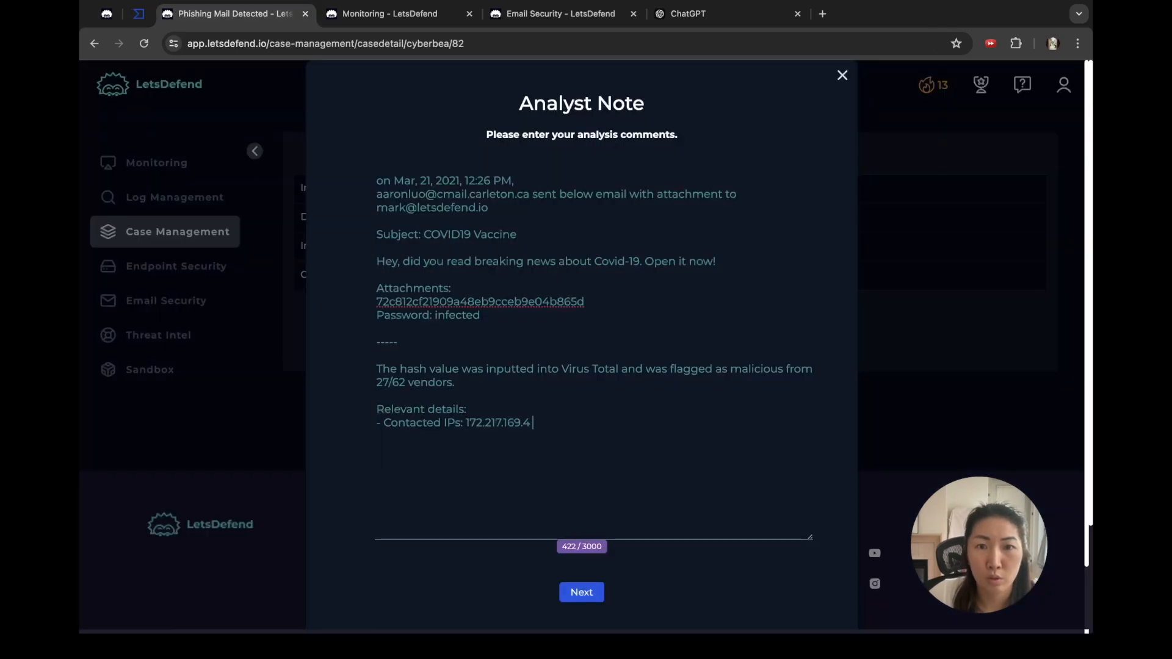
pyautogui.write('(US) &')
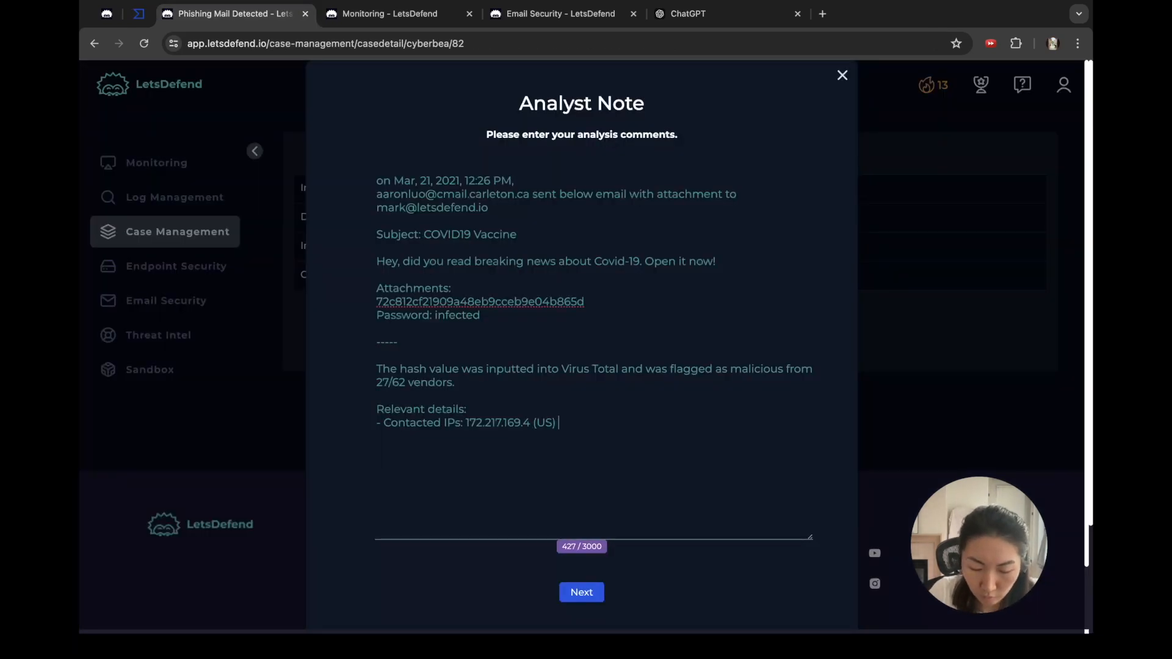
pyautogui.press('super+v')
pyautogui.write('(Irland')
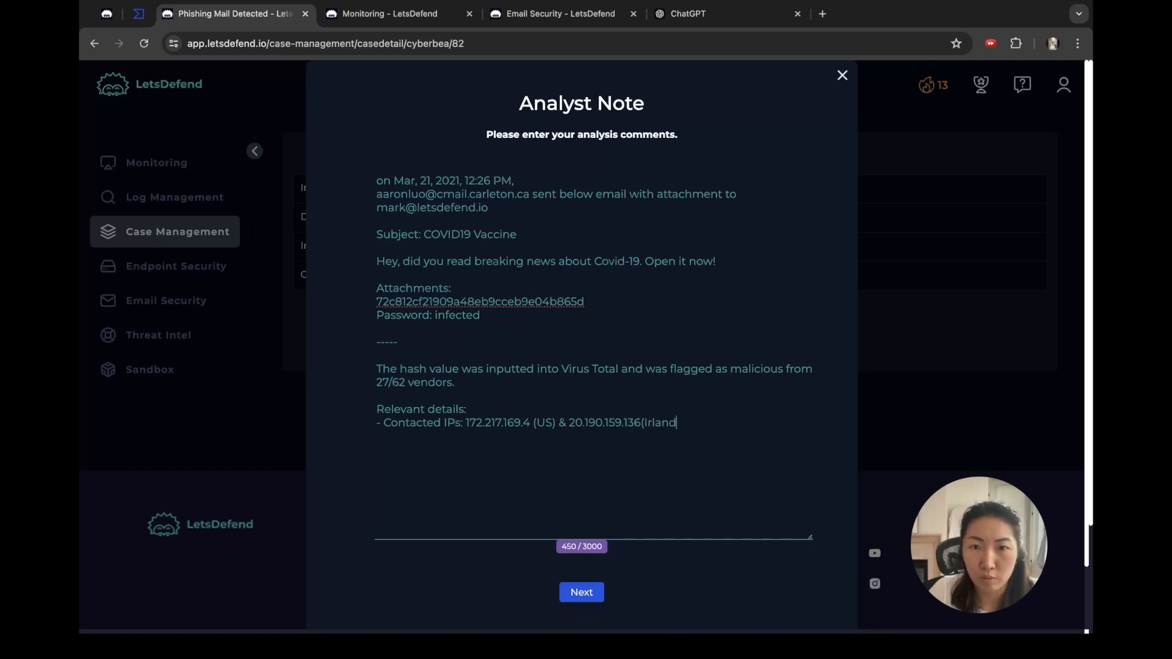
pyautogui.write(')e')
pyautogui.press('Left')
pyautogui.press('Left')
pyautogui.press('Left')
pyautogui.press('Left')
pyautogui.click(140, 14)
pyautogui.scroll(-5, 580, 366)
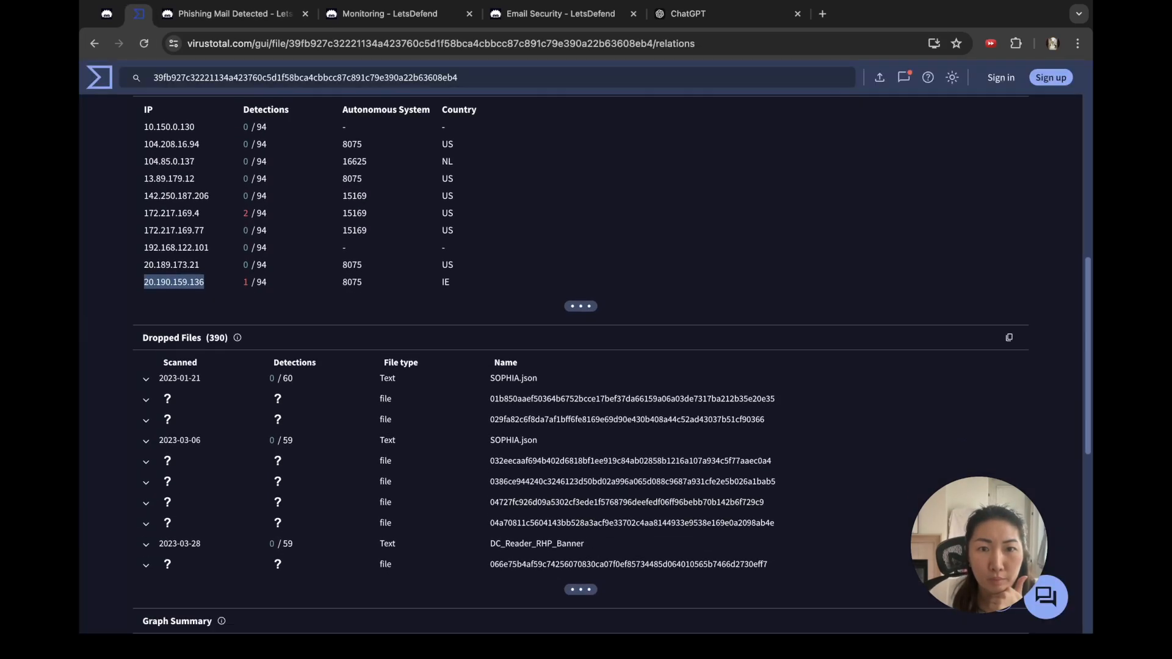
# Step: Review the file's VirusTotal Behavior summary, MITRE ATT&CK tactics and Community comments, then submit the analyst note
pyautogui.scroll(9, 580, 367)
pyautogui.click(384, 273)
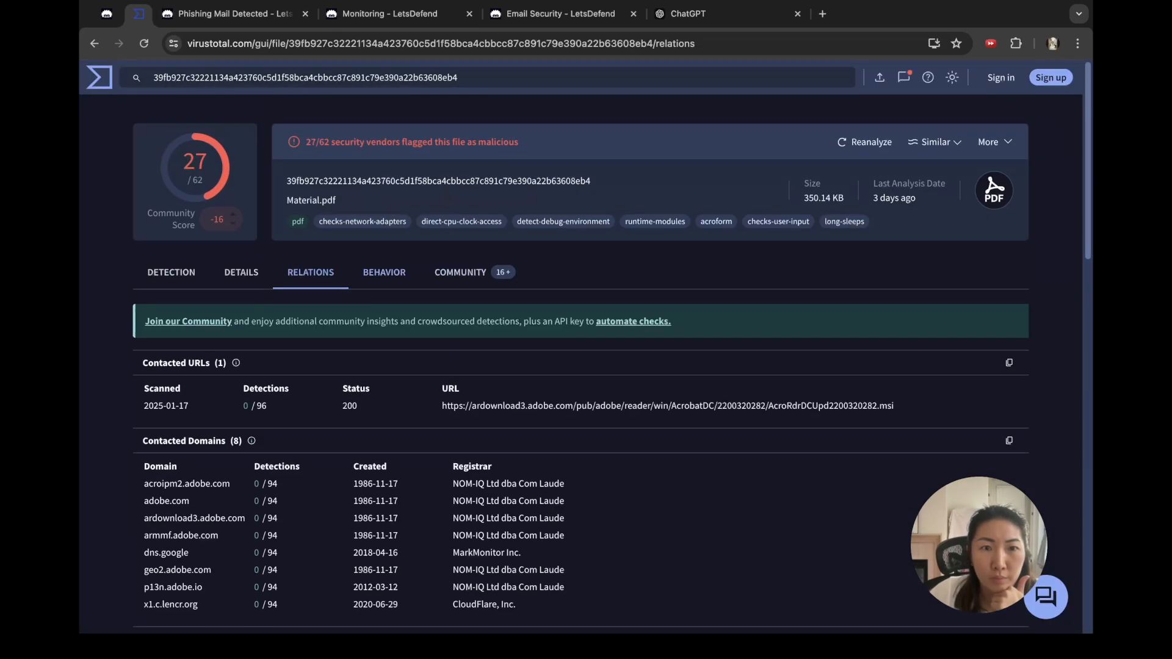
pyautogui.scroll(-5, 581, 366)
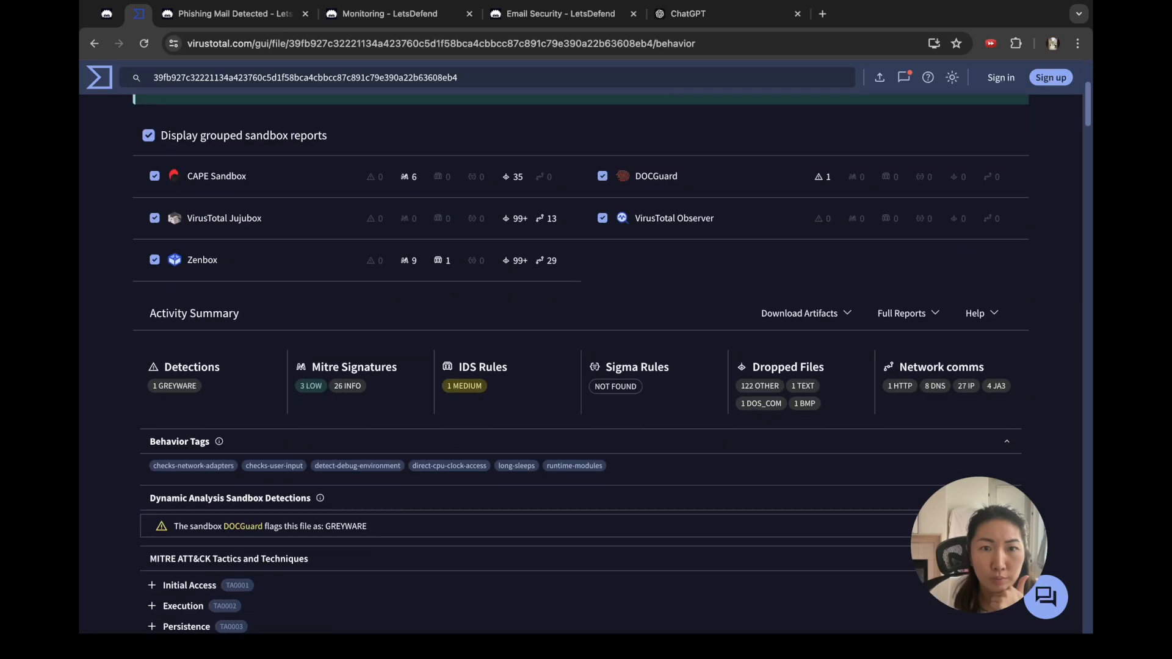
pyautogui.scroll(-3, 580, 366)
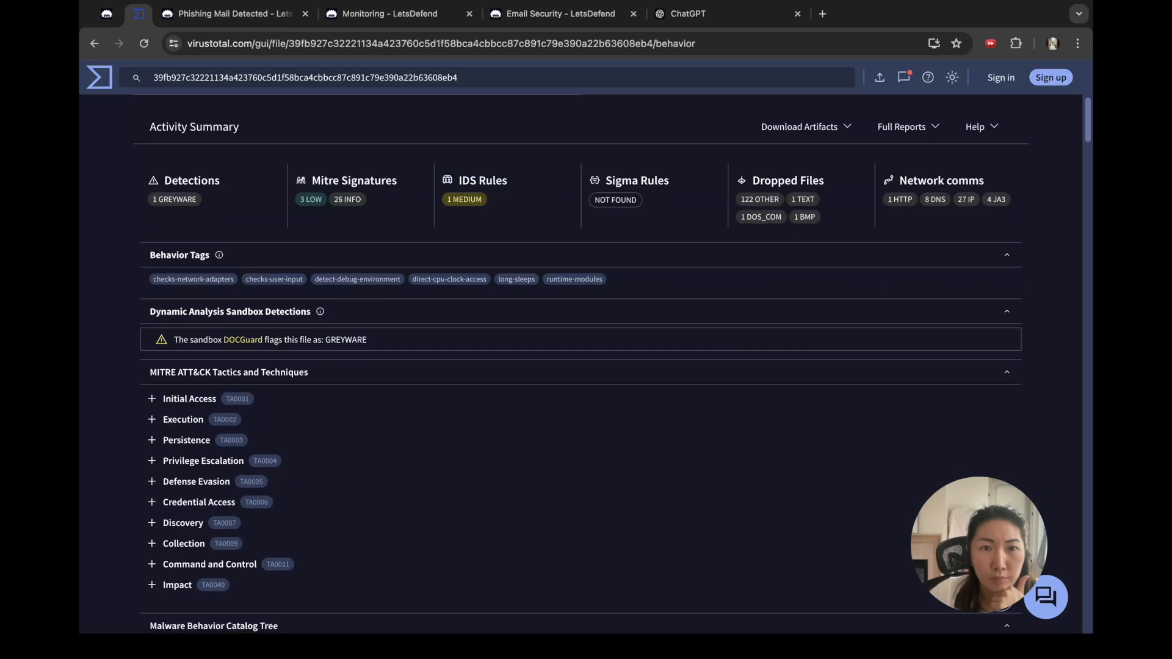
pyautogui.scroll(-1, 580, 367)
pyautogui.scroll(-2, 581, 366)
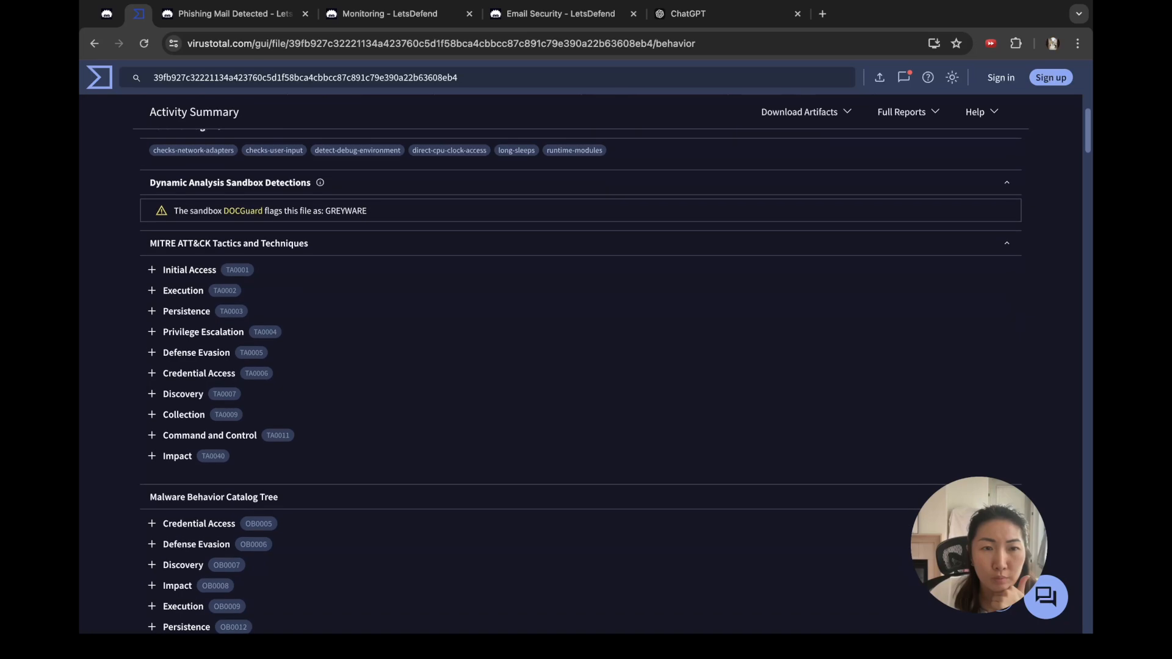
pyautogui.scroll(-15, 580, 366)
pyautogui.scroll(20, 580, 366)
pyautogui.click(460, 272)
pyautogui.click(235, 14)
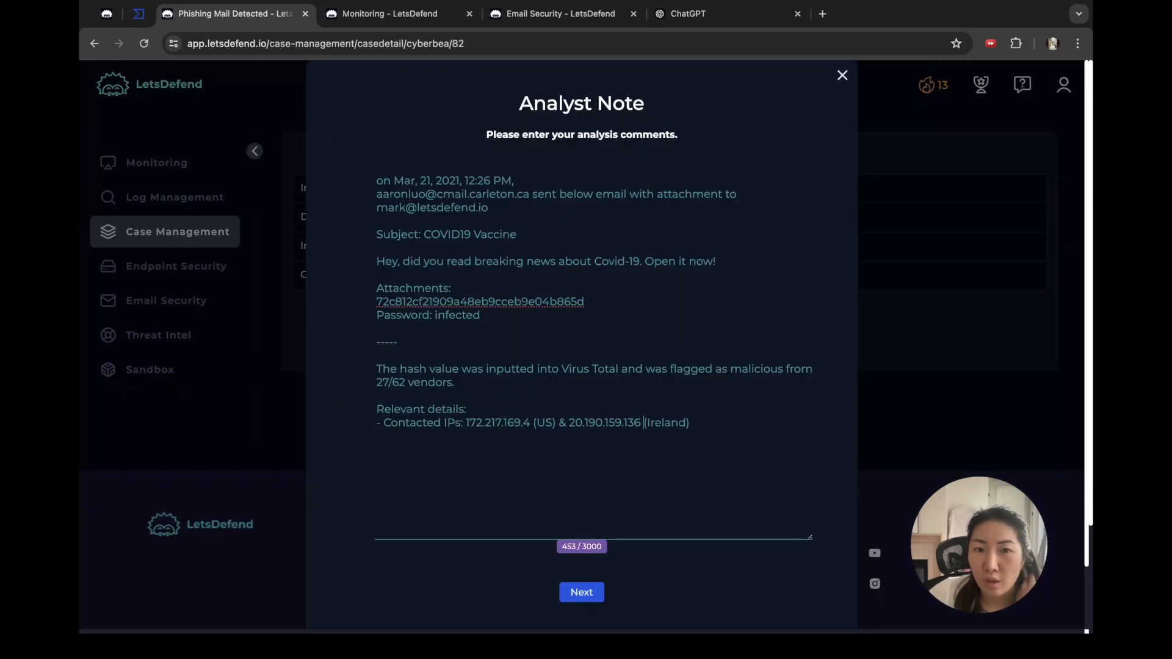
pyautogui.click(581, 592)
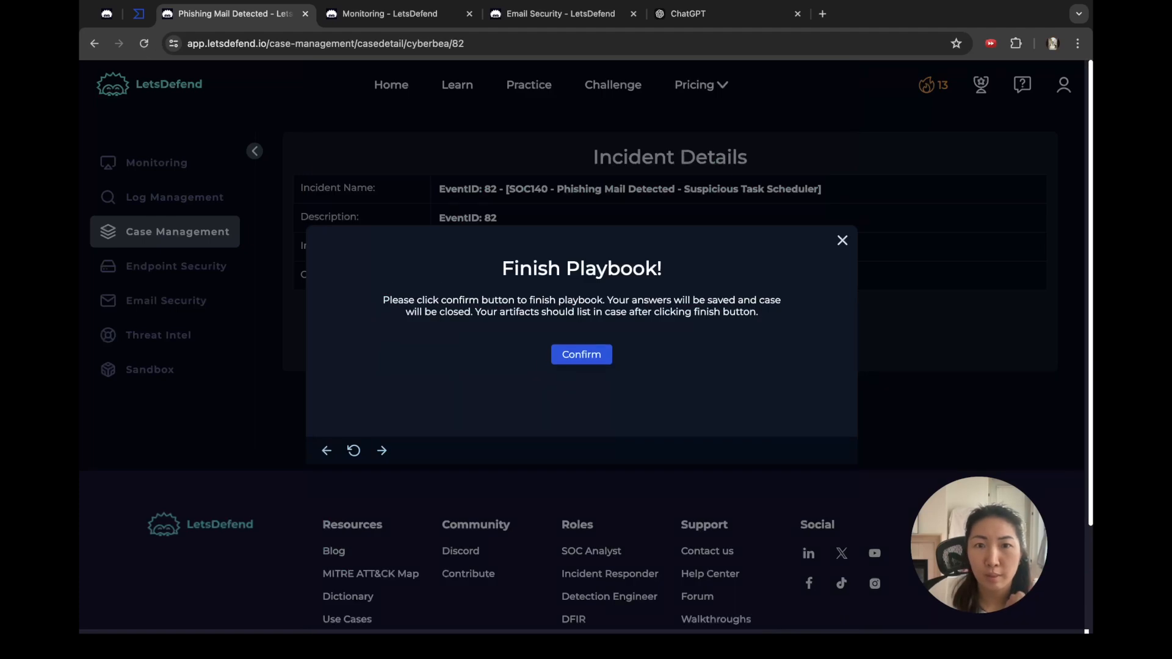
# Step: Confirm Finish Playbook and close alert 82 in Monitoring as a True Positive
pyautogui.click(581, 354)
pyautogui.click(583, 434)
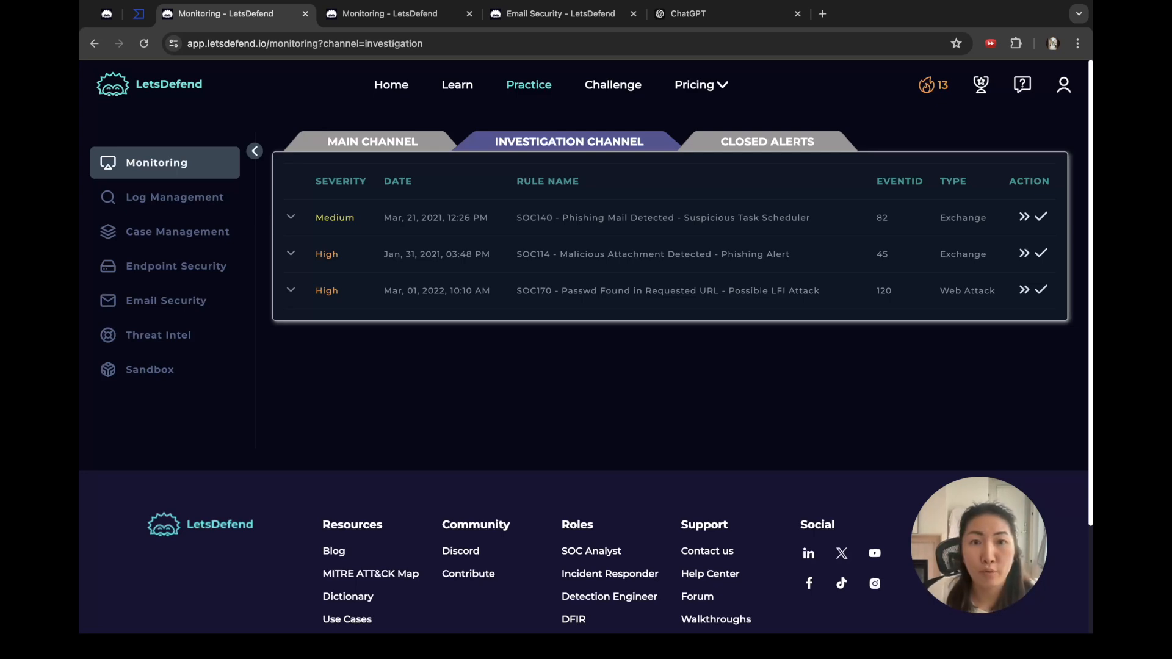
pyautogui.scroll(-1, 584, 366)
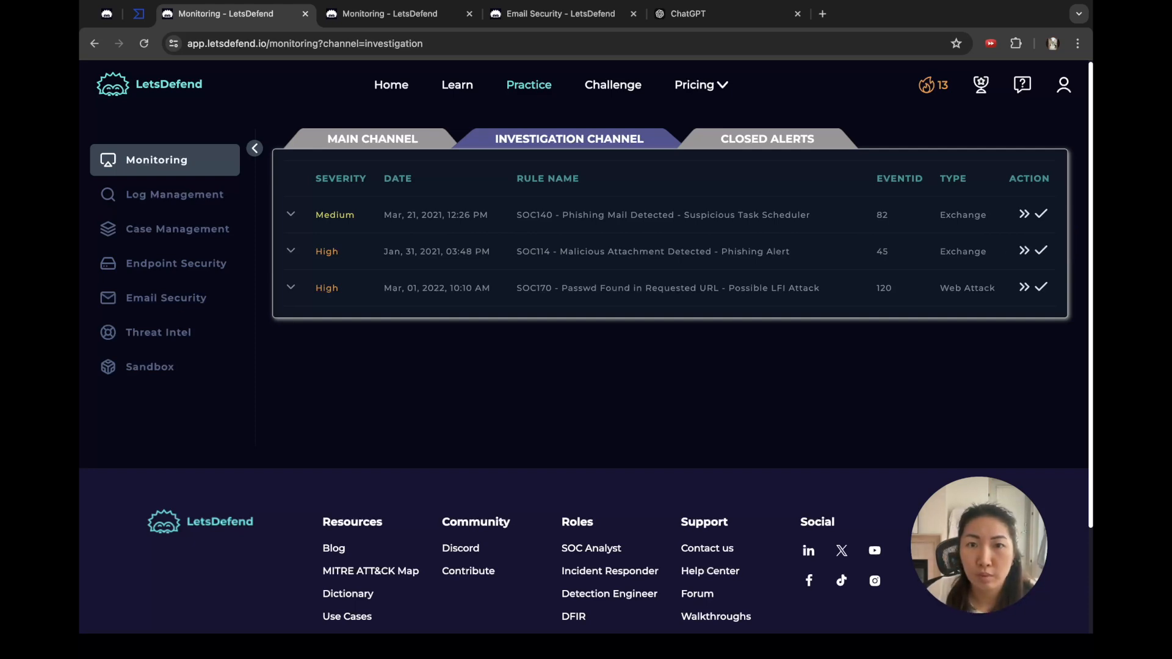
pyautogui.click(1041, 213)
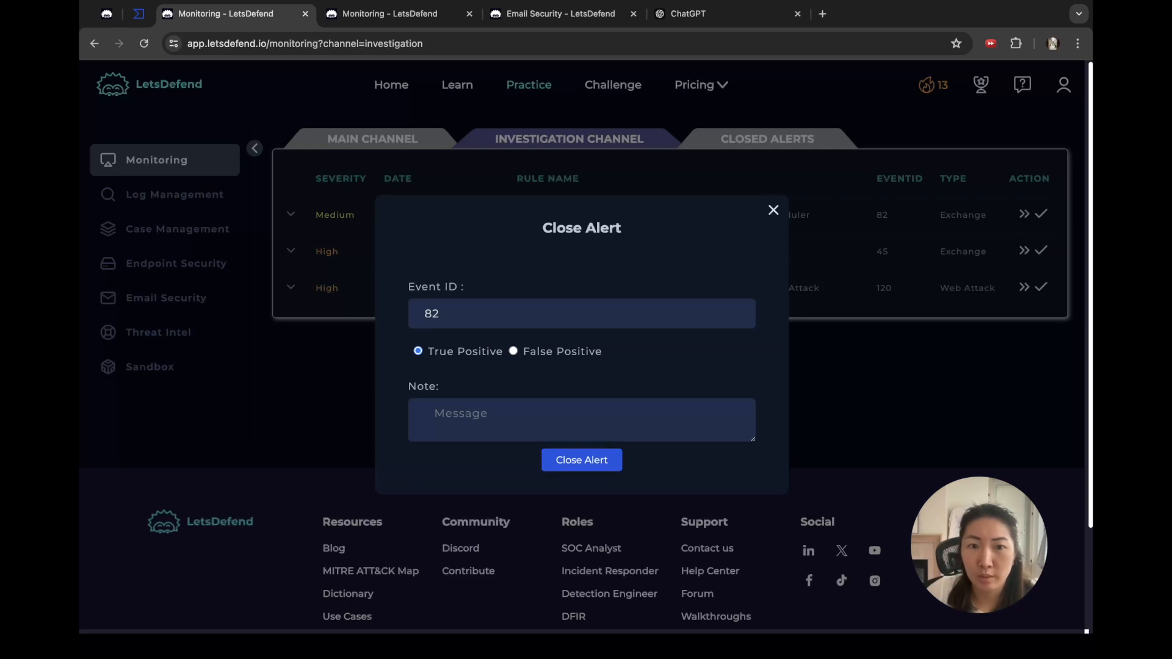
pyautogui.click(582, 461)
pyautogui.scroll(-1, 582, 462)
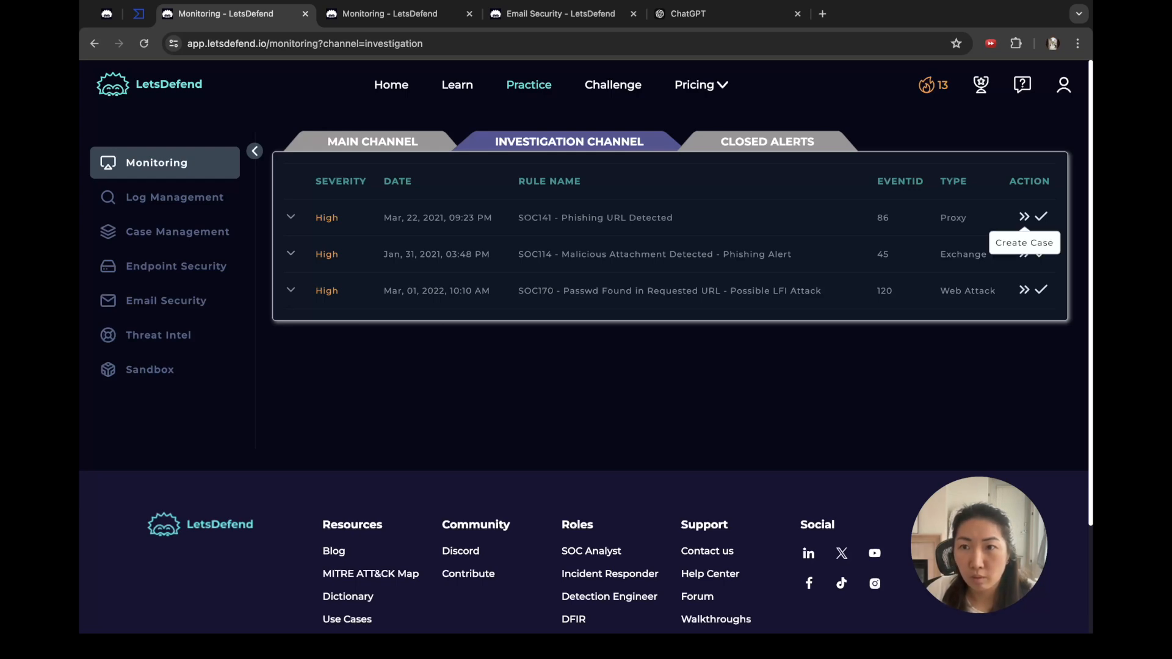
# Step: Create a case for the SOC141 event 86 alert and close the unused Email Security and ChatGPT tabs
pyautogui.click(1025, 217)
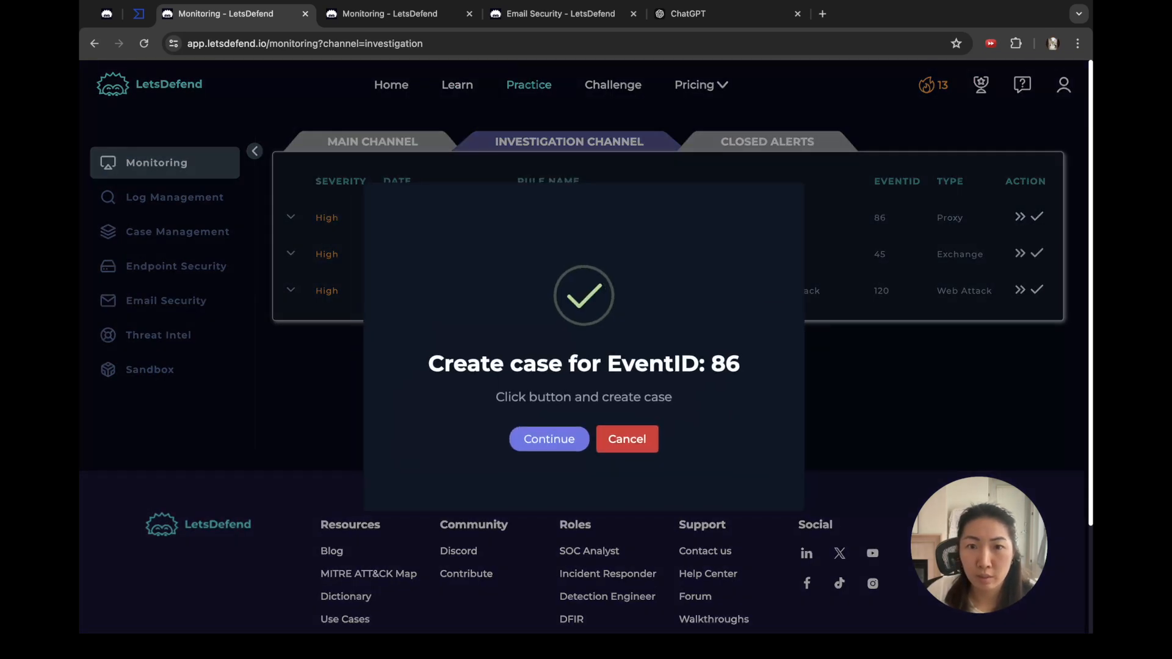
pyautogui.click(628, 437)
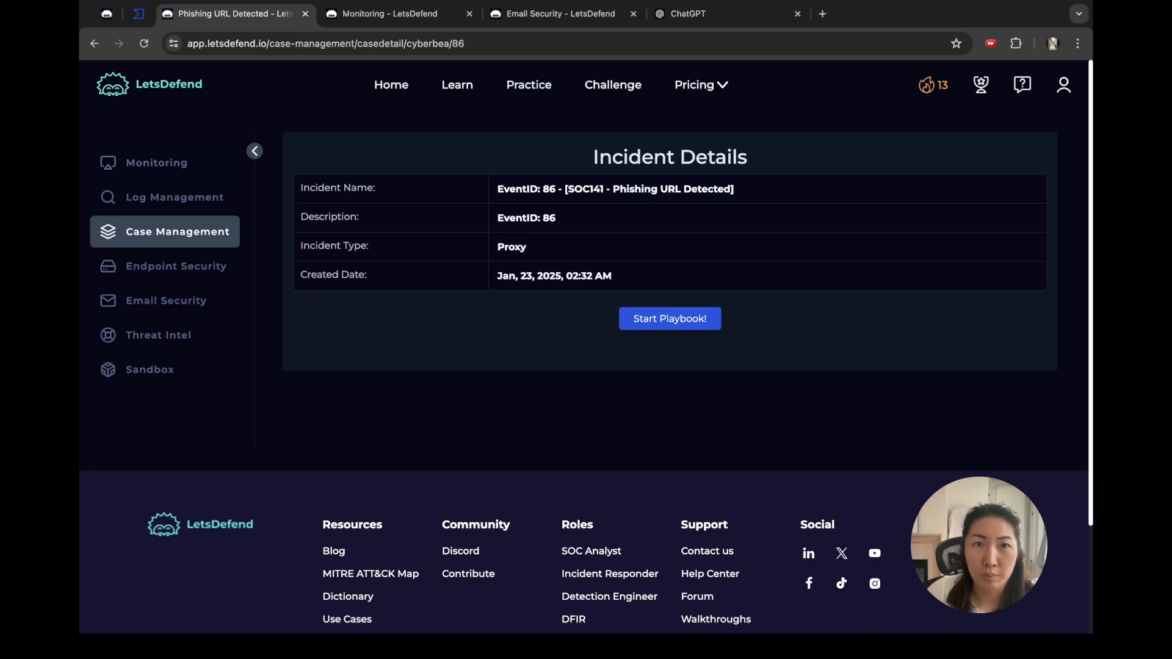
pyautogui.click(391, 14)
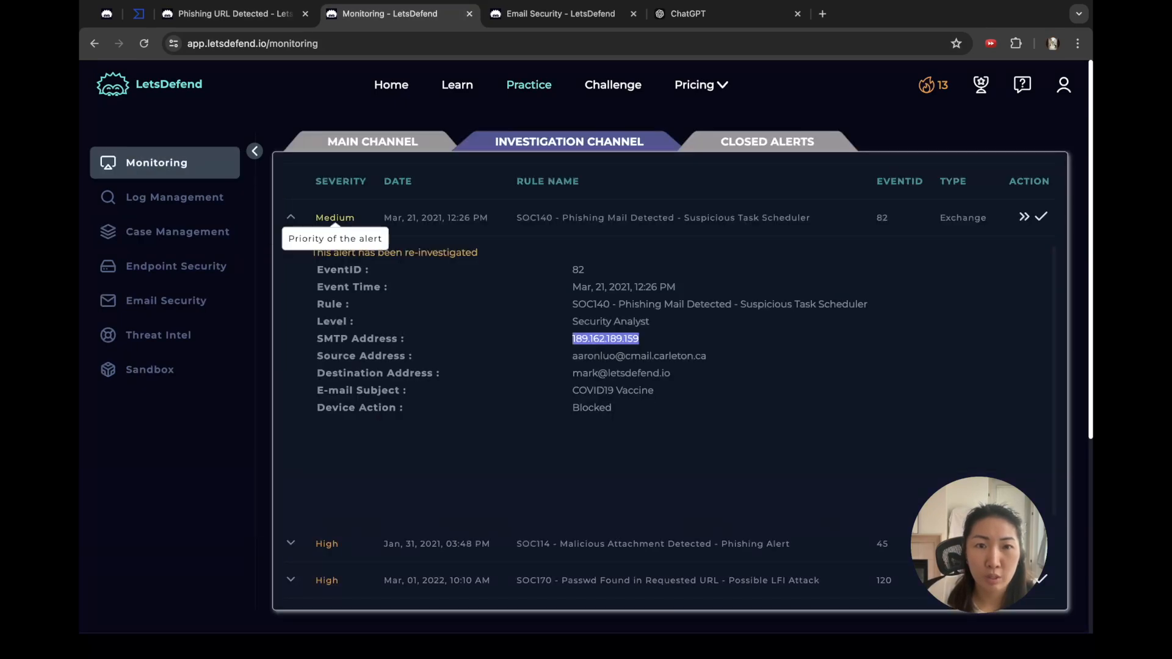
pyautogui.click(291, 218)
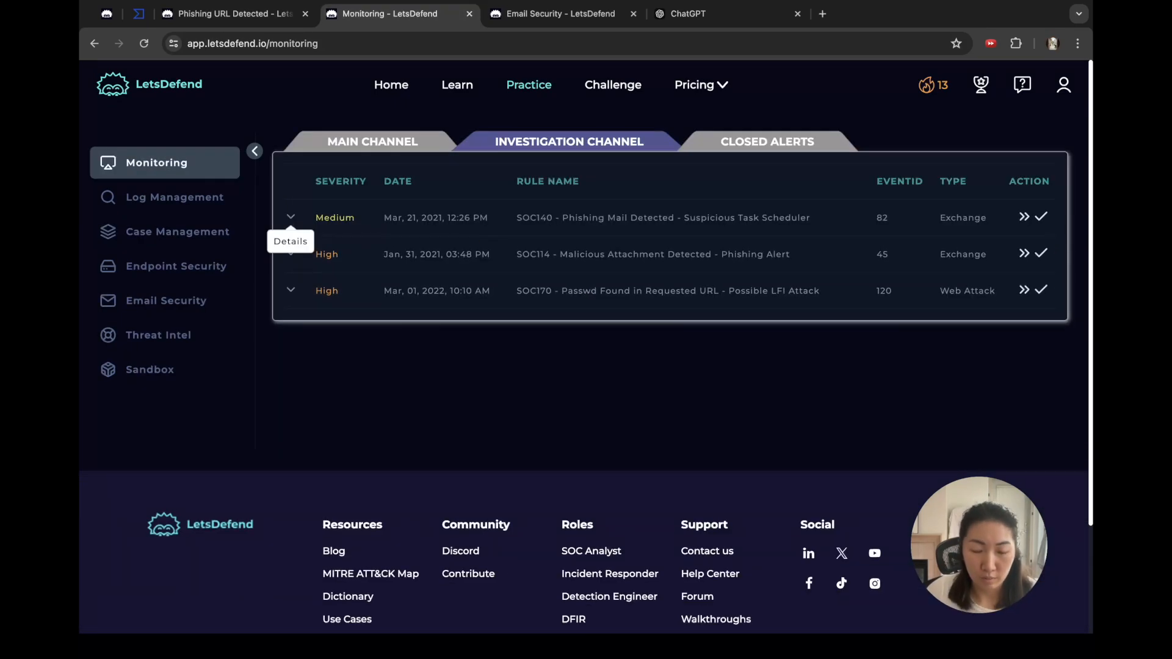
pyautogui.click(373, 141)
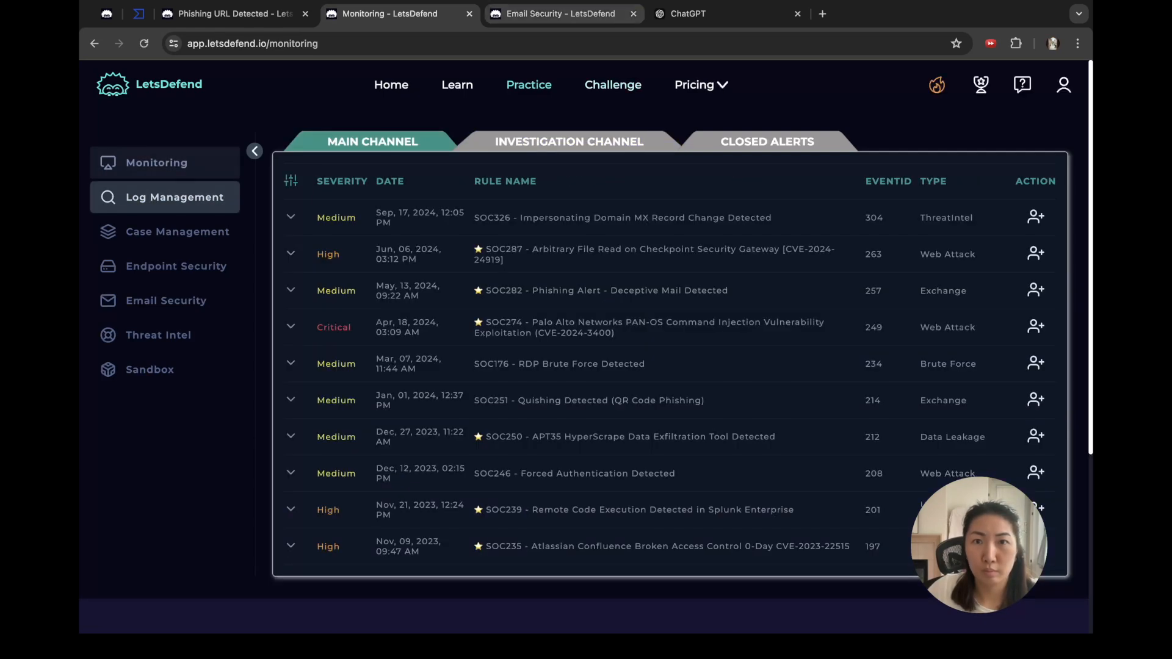
pyautogui.click(633, 13)
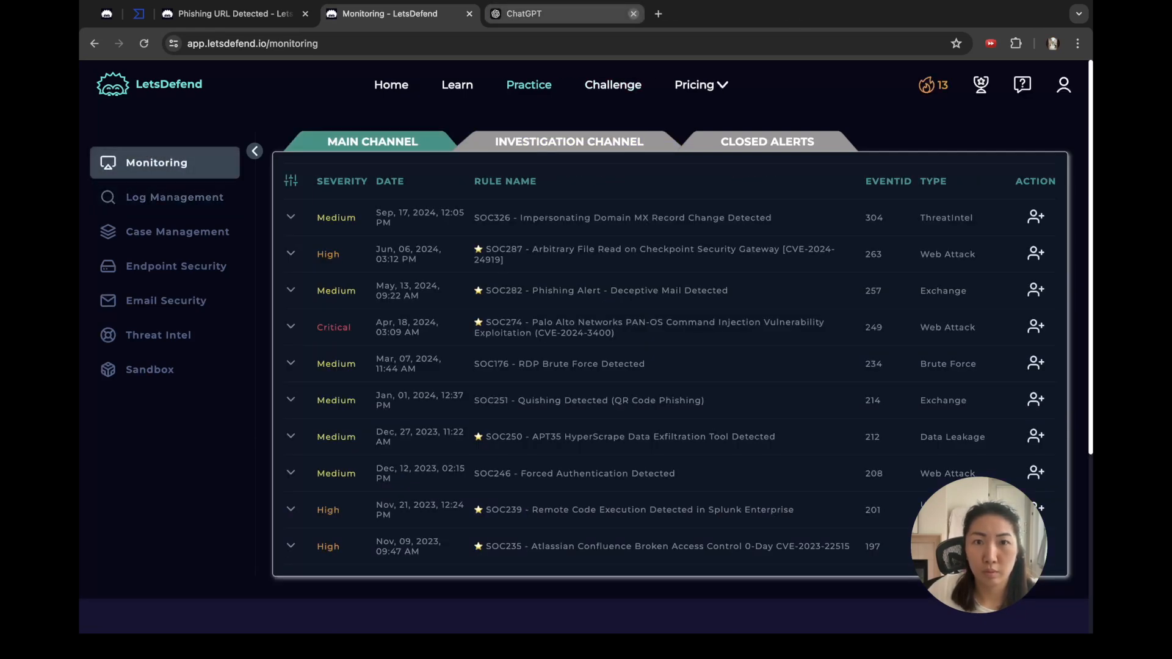
pyautogui.click(634, 13)
pyautogui.click(569, 141)
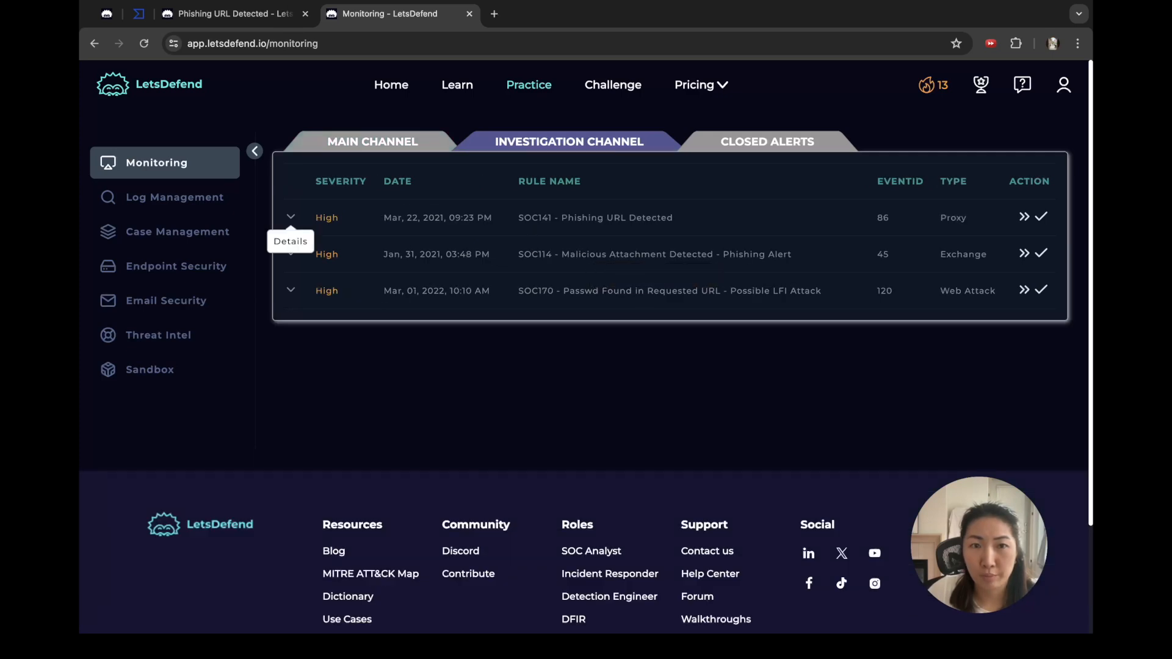
# Step: Review SOC141 details (event time, source 172.16.17.49, hostname, destination mogagrocol.ru), then open the case page
pyautogui.click(290, 217)
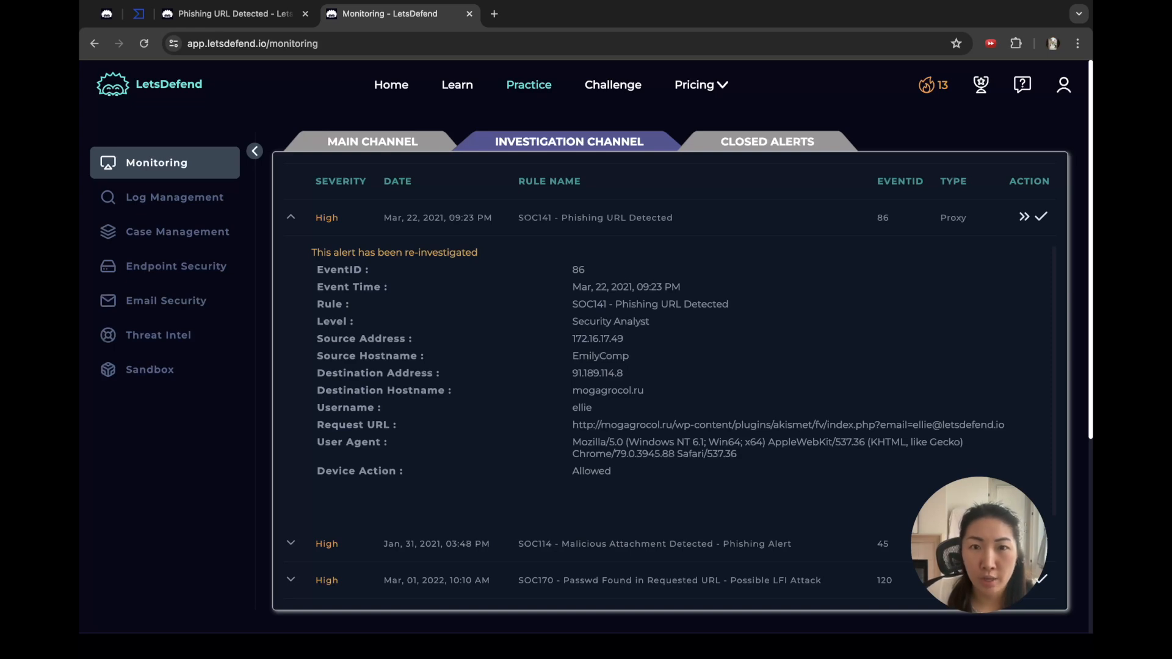
pyautogui.tripleClick(626, 286)
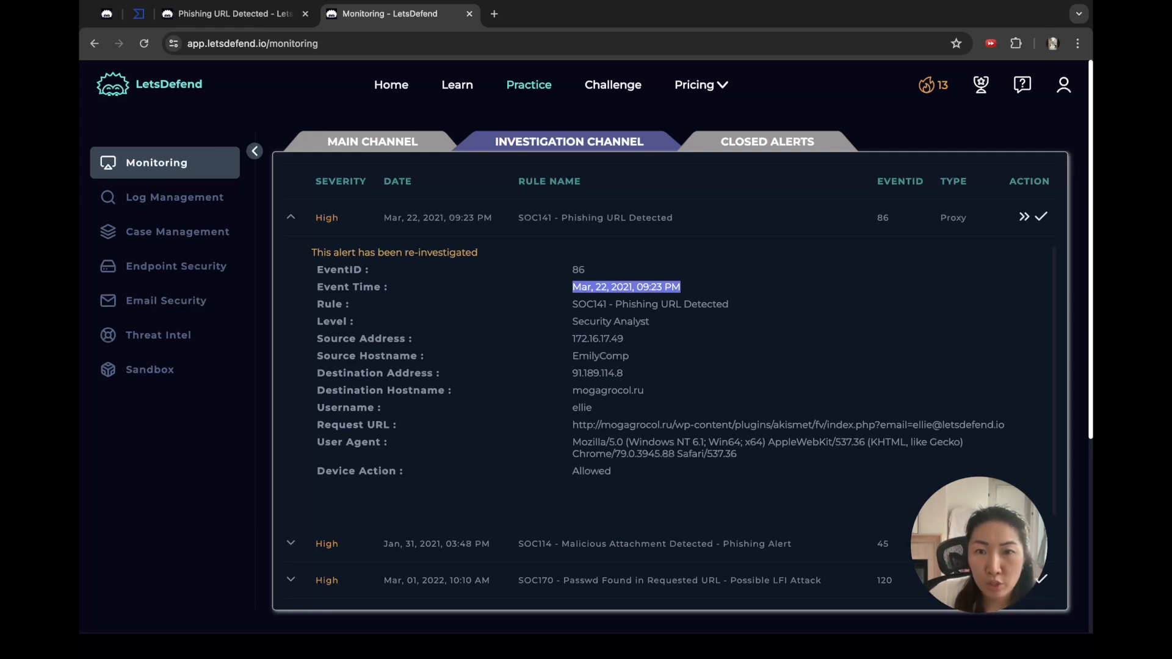
pyautogui.moveTo(572, 338); pyautogui.dragTo(625, 339)
pyautogui.click(624, 339)
pyautogui.doubleClick(600, 356)
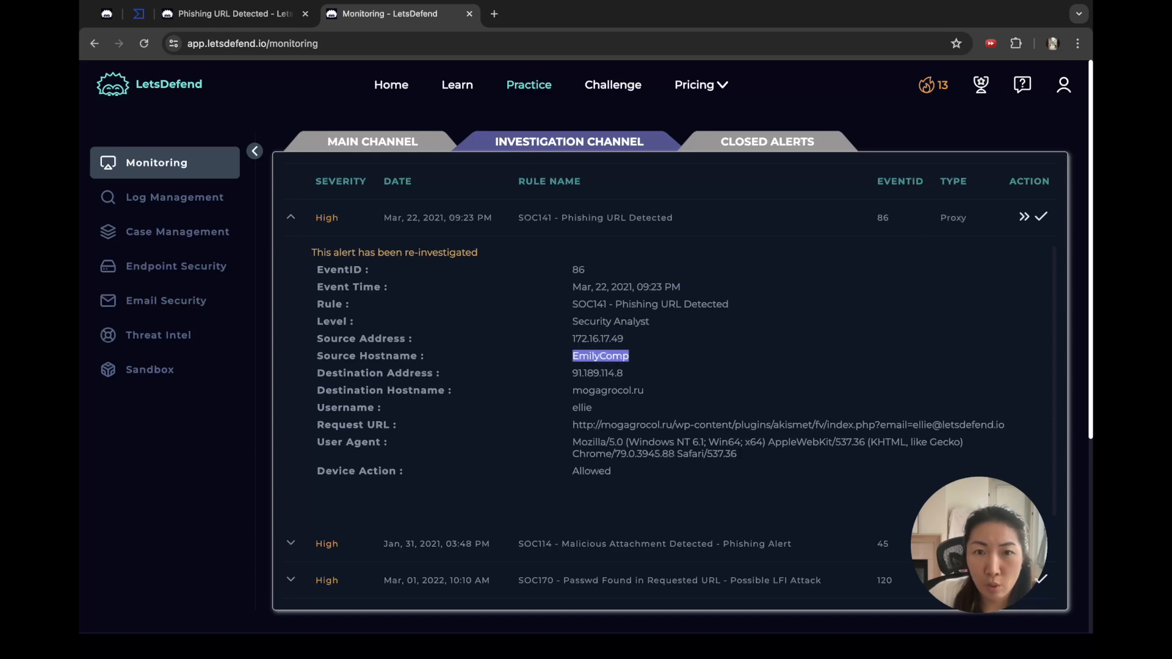
pyautogui.click(605, 357)
pyautogui.moveTo(572, 373); pyautogui.dragTo(1005, 424)
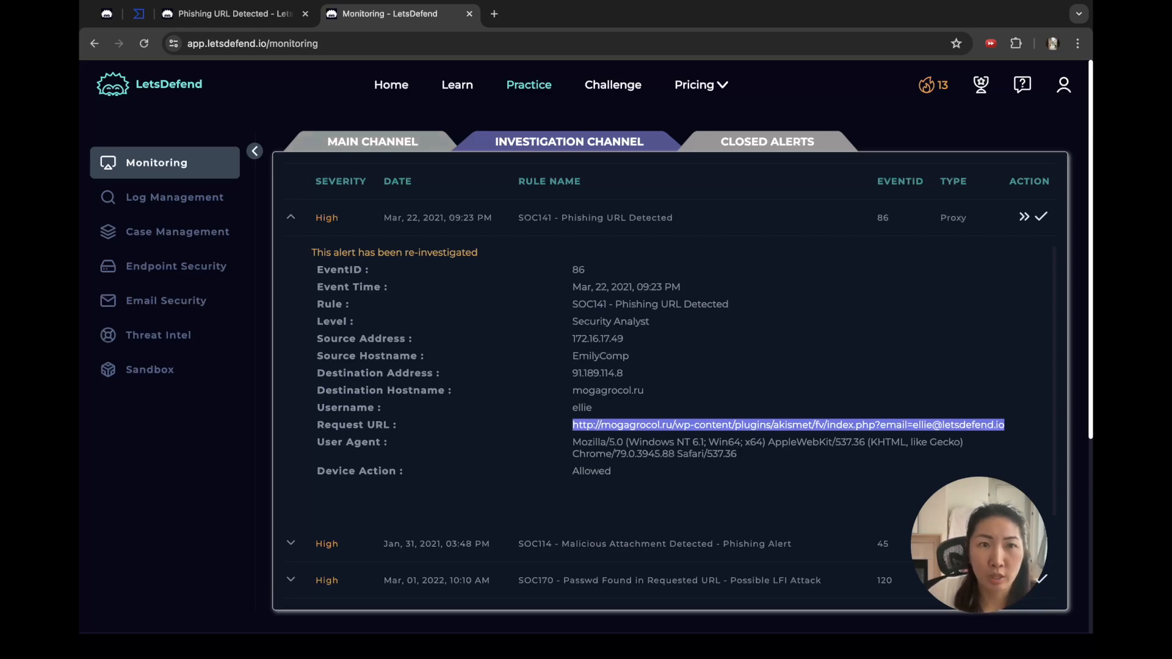
pyautogui.click(235, 14)
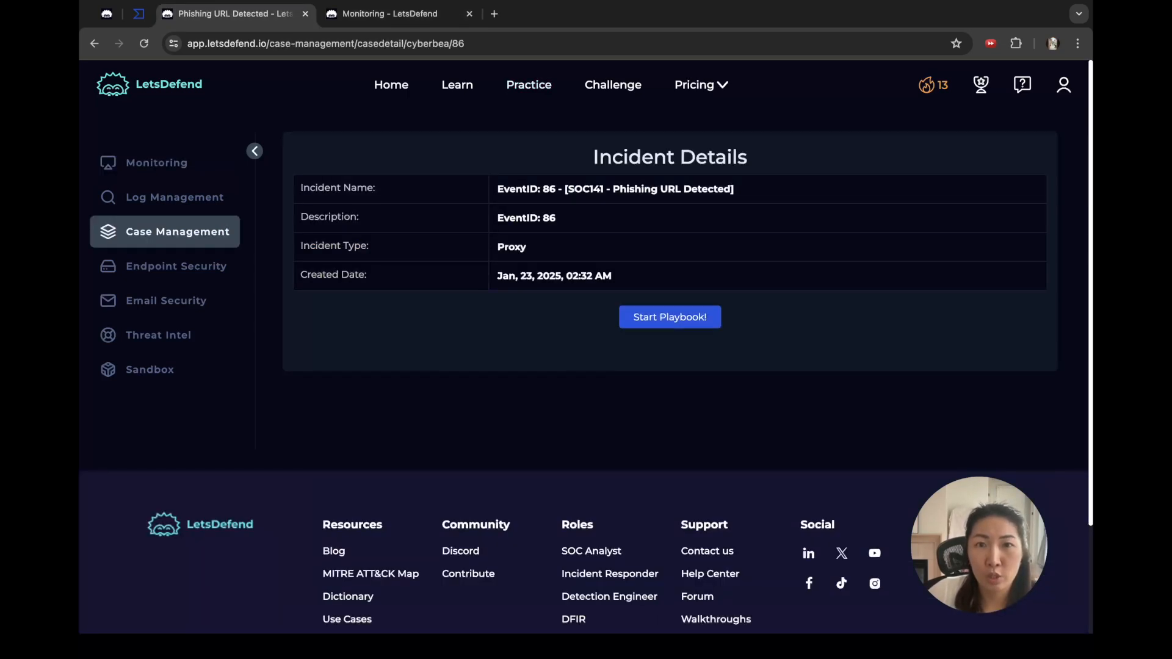
# Step: Start the event 86 playbook, review the Collection Data checklist, and advance to Search Log with Log Management in a new tab
pyautogui.click(669, 317)
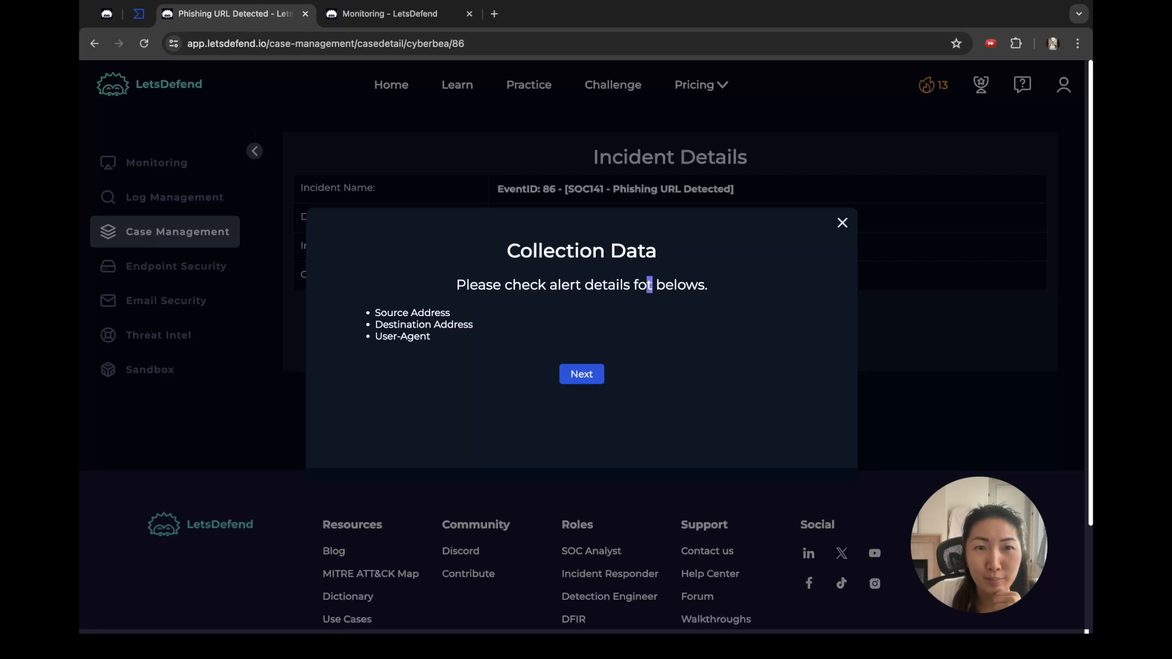
pyautogui.moveTo(375, 312); pyautogui.dragTo(450, 313)
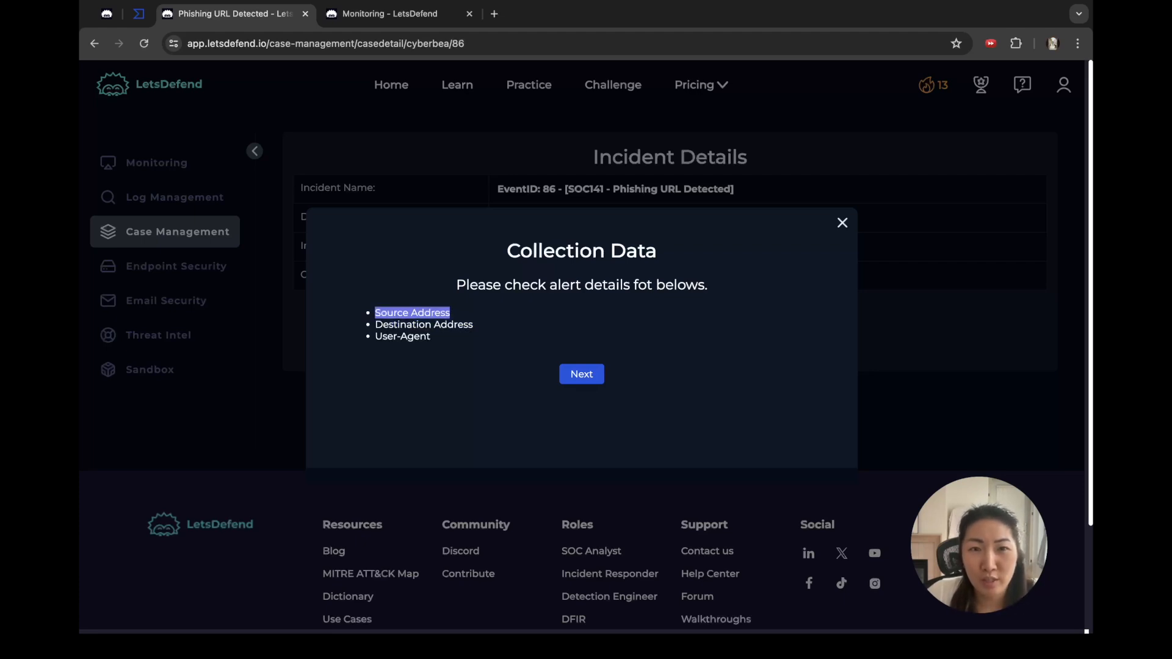
pyautogui.moveTo(375, 336); pyautogui.dragTo(430, 336)
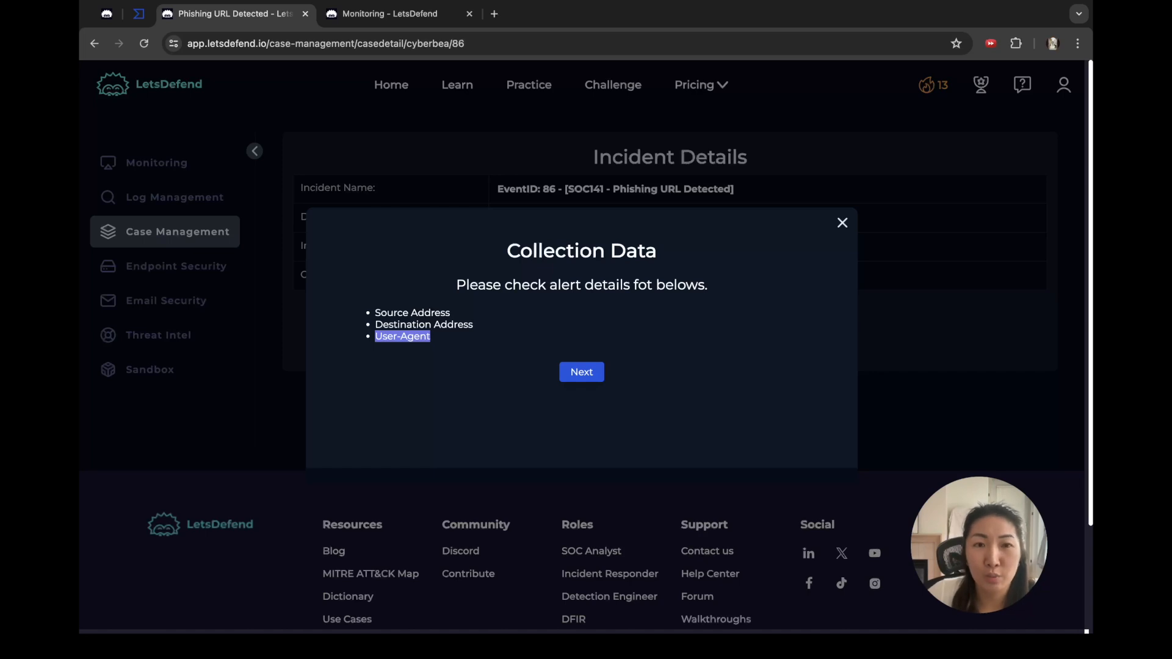
pyautogui.click(582, 372)
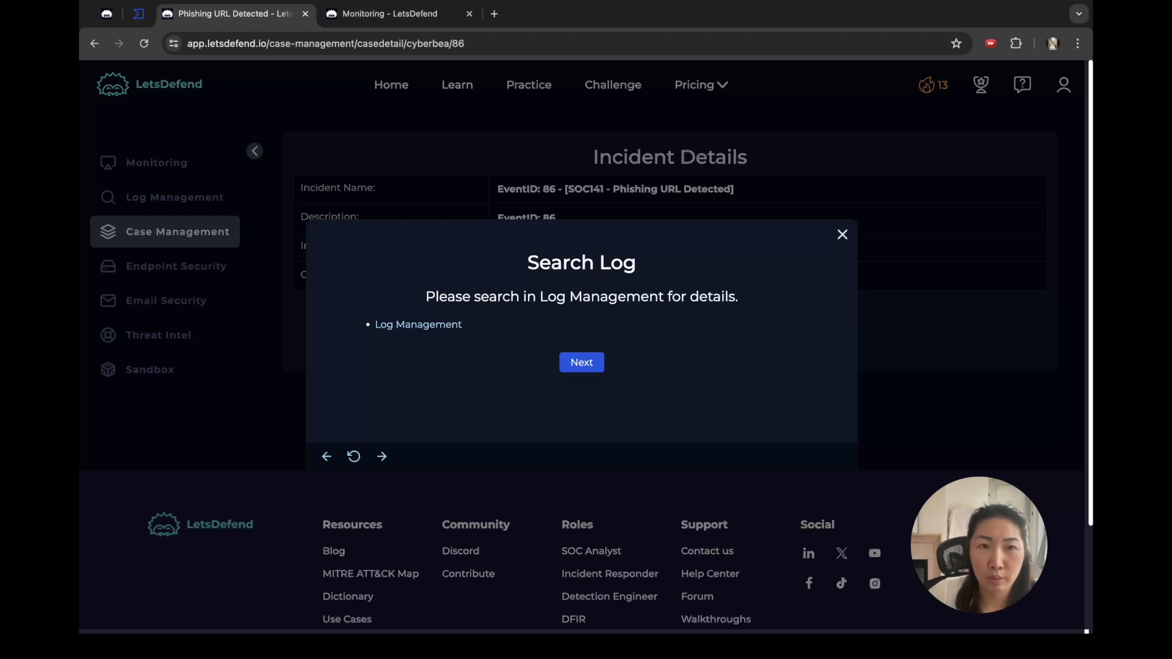
pyautogui.click(250, 119)
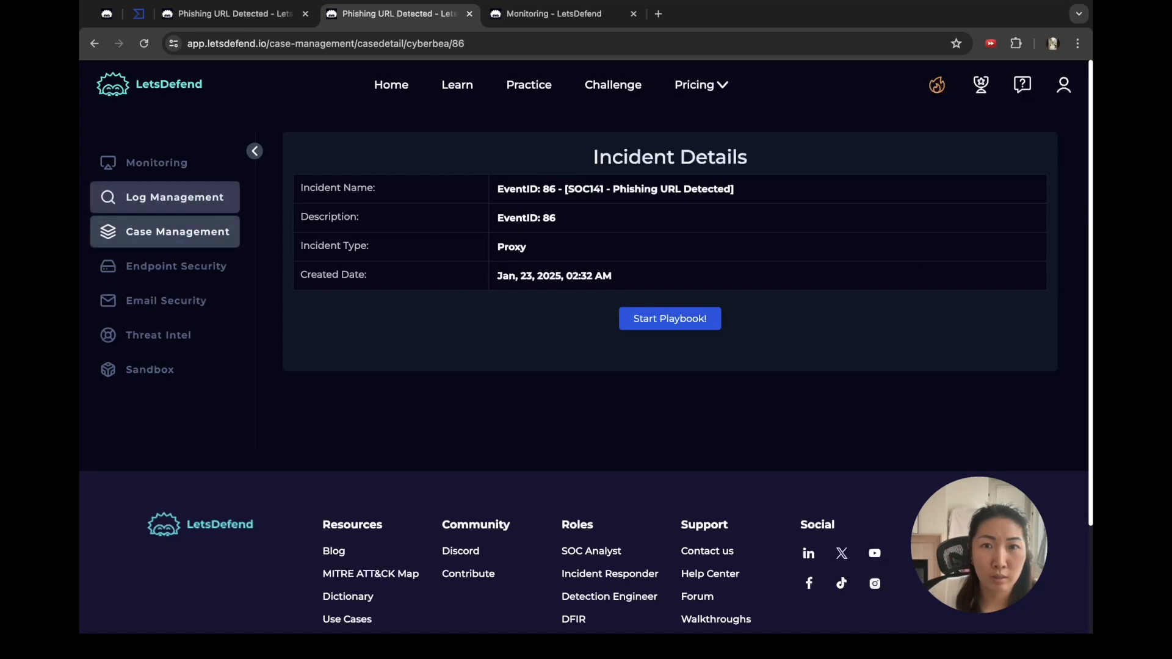
# Step: Set the Log Management search start date to 21 March 2021
pyautogui.click(165, 197)
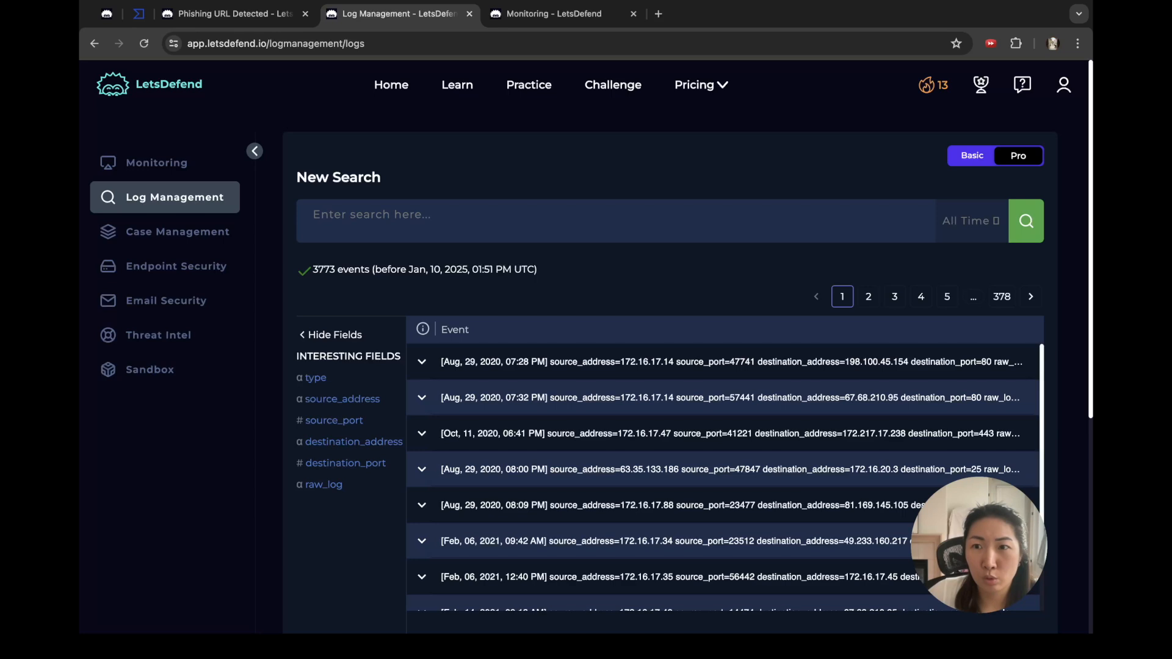
pyautogui.click(971, 221)
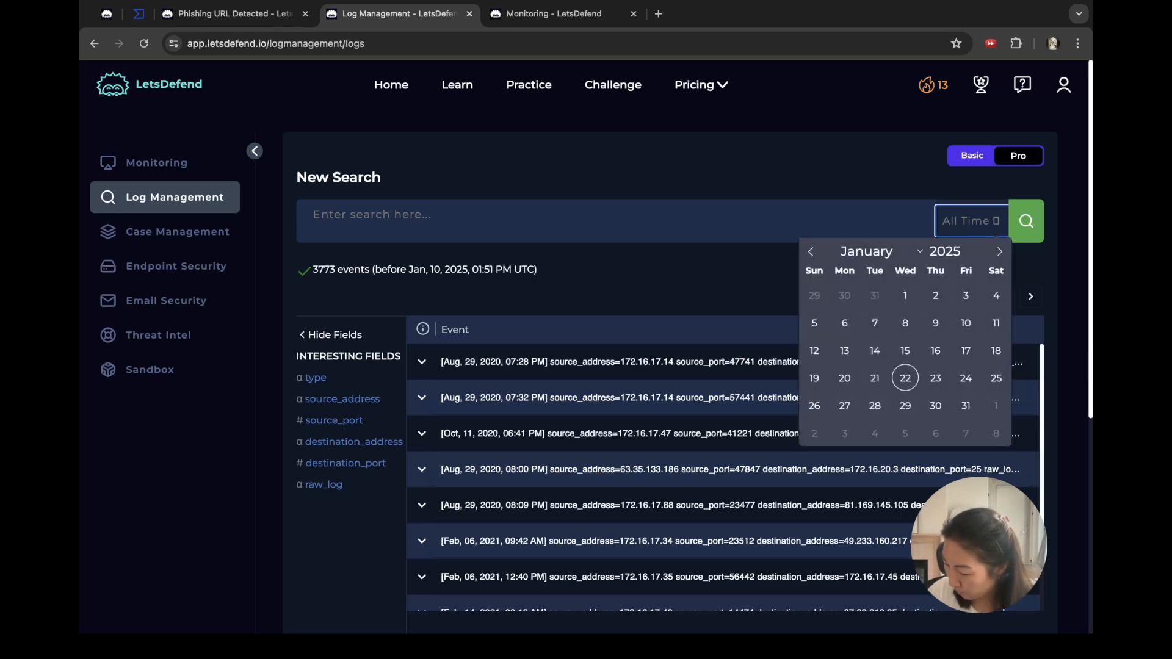
pyautogui.click(973, 247)
pyautogui.click(972, 255)
pyautogui.click(972, 255)
pyautogui.click(972, 255)
pyautogui.click(972, 255)
pyautogui.click(972, 255)
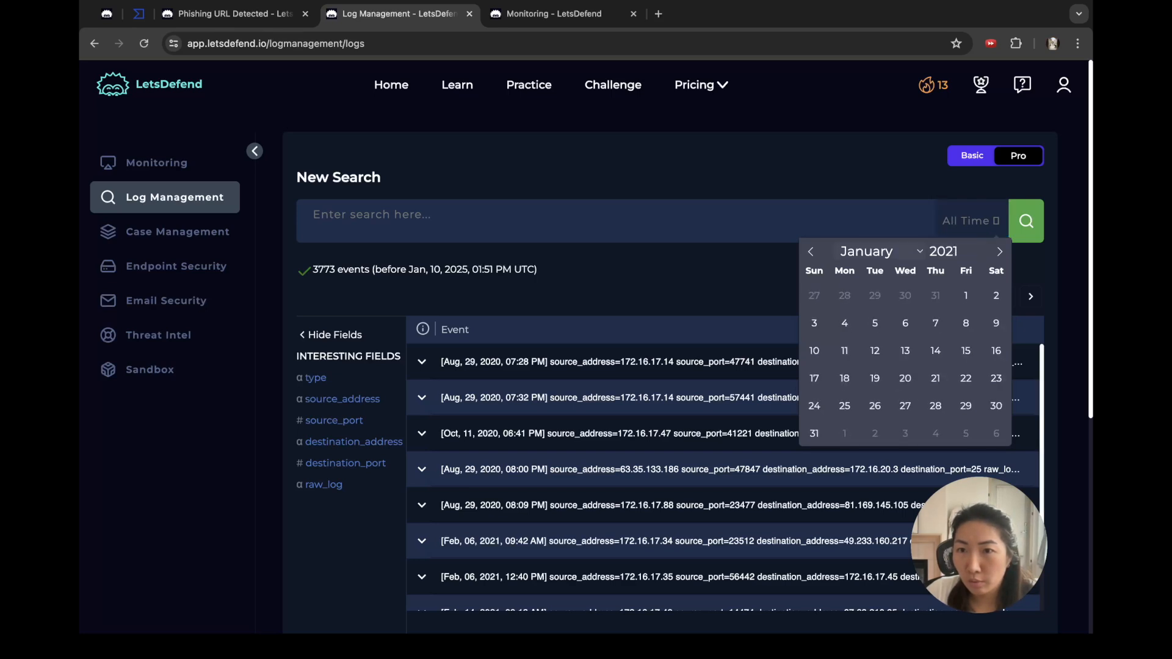
pyautogui.click(875, 295)
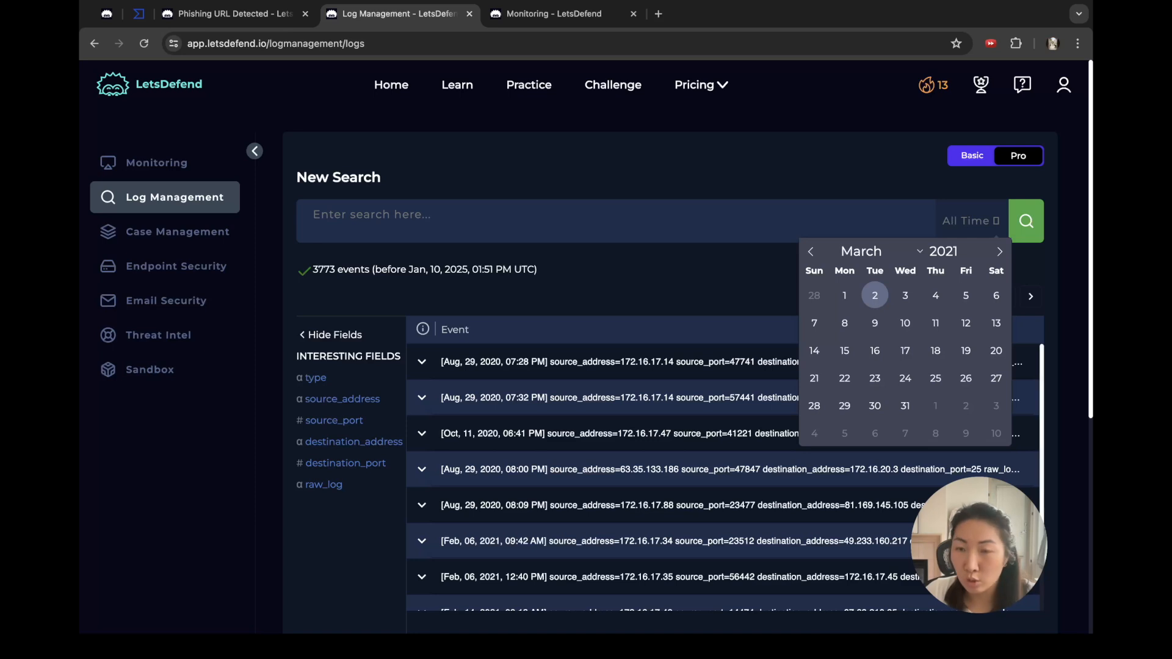
pyautogui.click(814, 378)
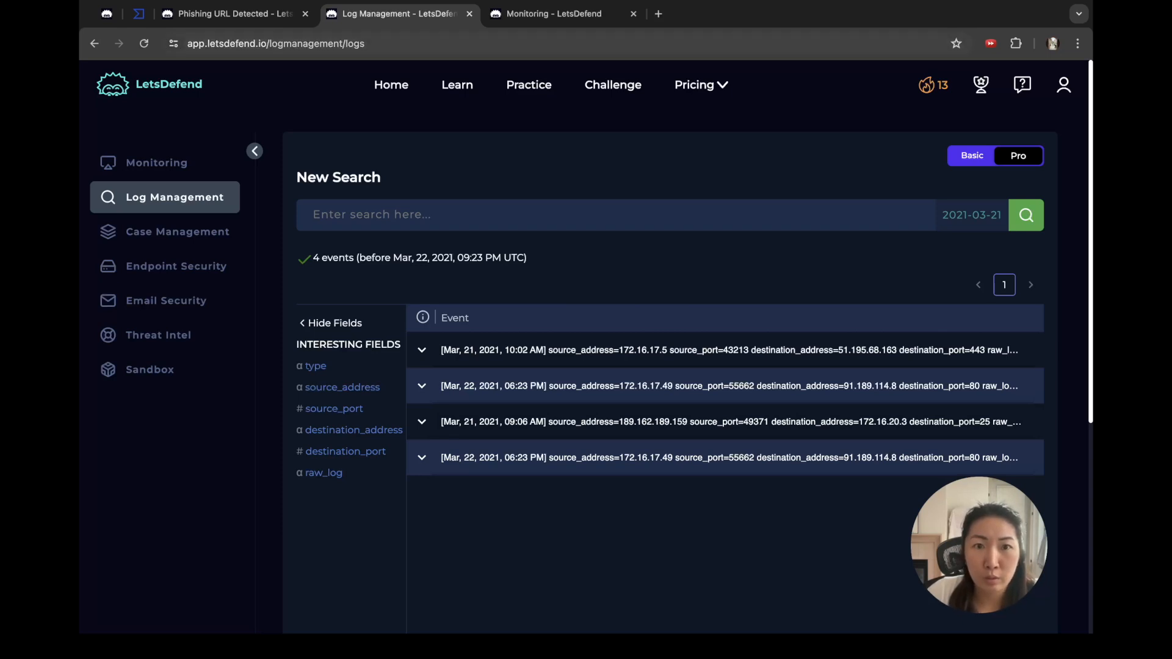
# Step: Check the alert's source address 172.16.17.49 against the log search results
pyautogui.click(244, 13)
pyautogui.click(400, 14)
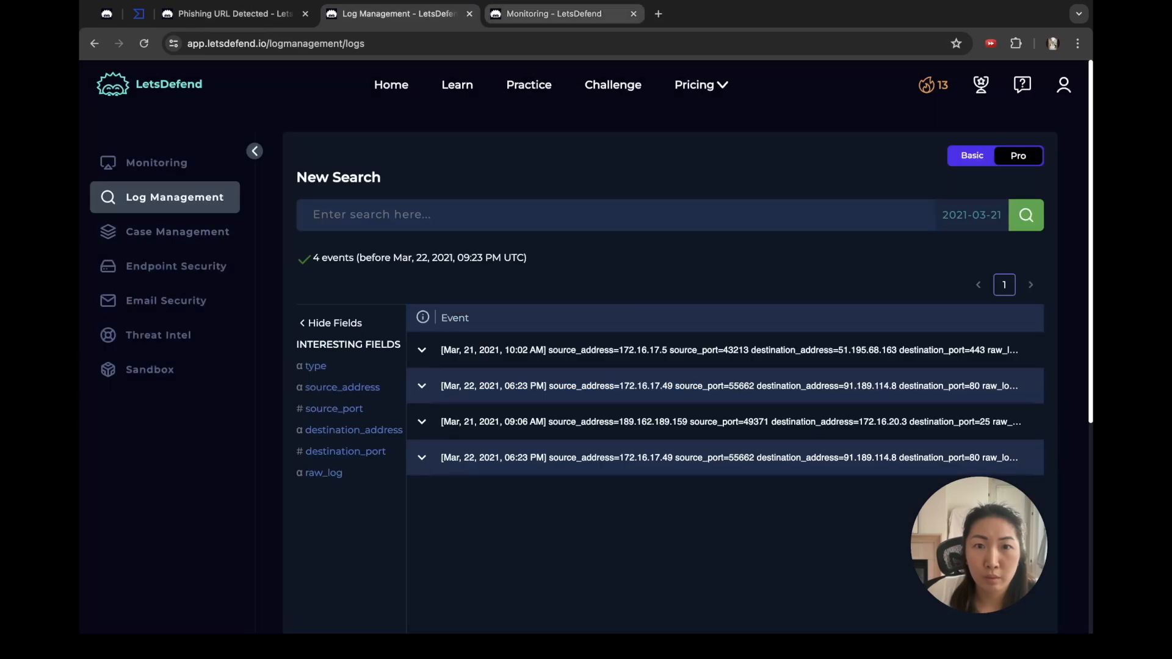
pyautogui.click(552, 13)
pyautogui.click(787, 425)
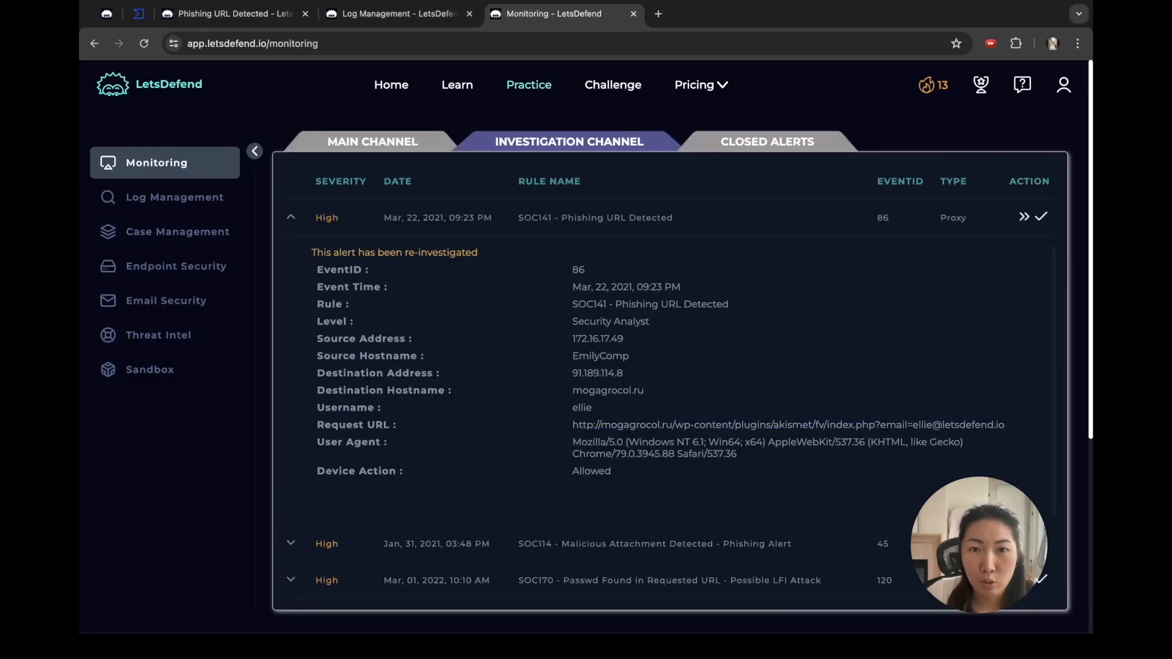
pyautogui.doubleClick(597, 338)
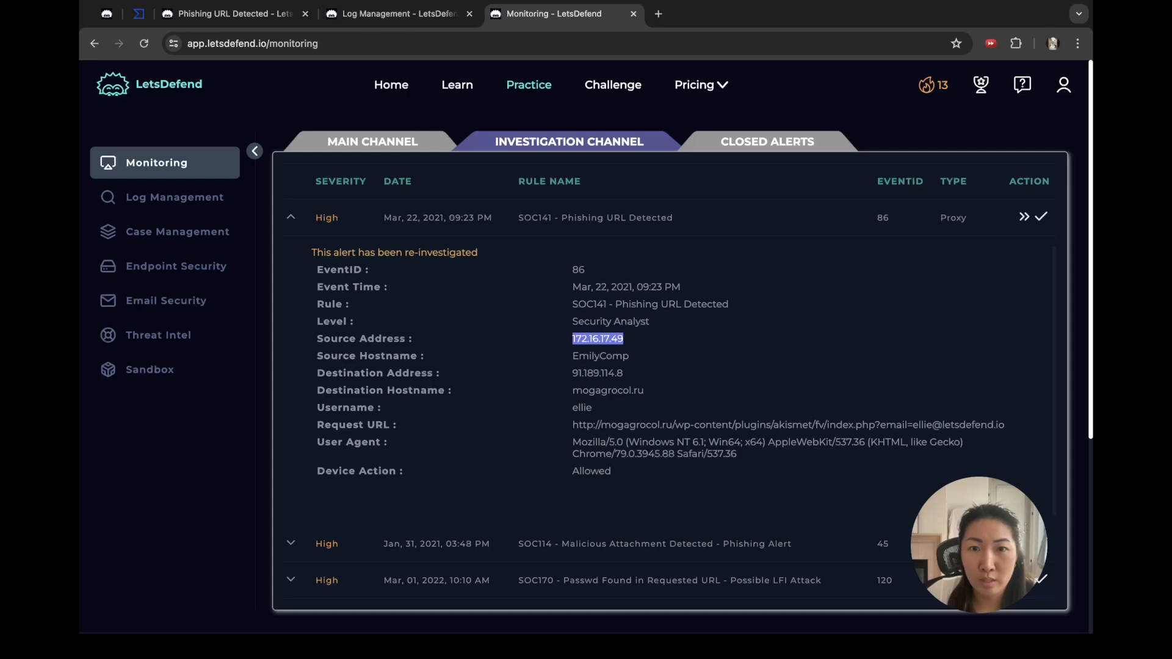
pyautogui.click(399, 13)
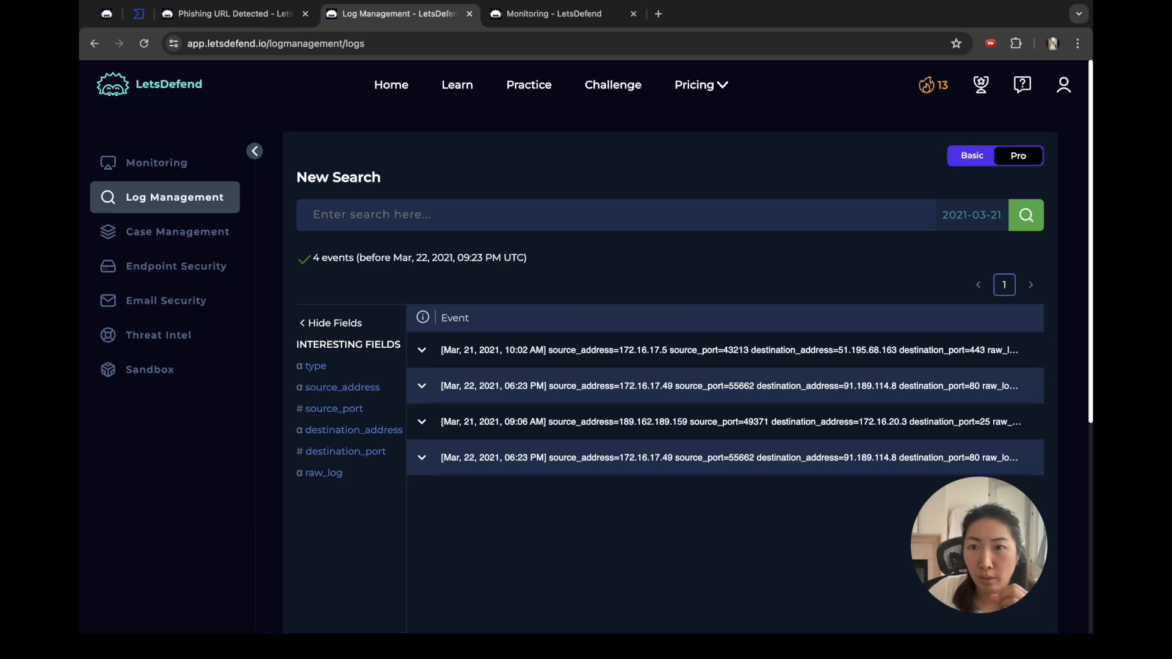
# Step: Narrow the log search to 22 March 2021 and expand the first matching event
pyautogui.click(972, 215)
pyautogui.click(844, 372)
pyautogui.click(844, 372)
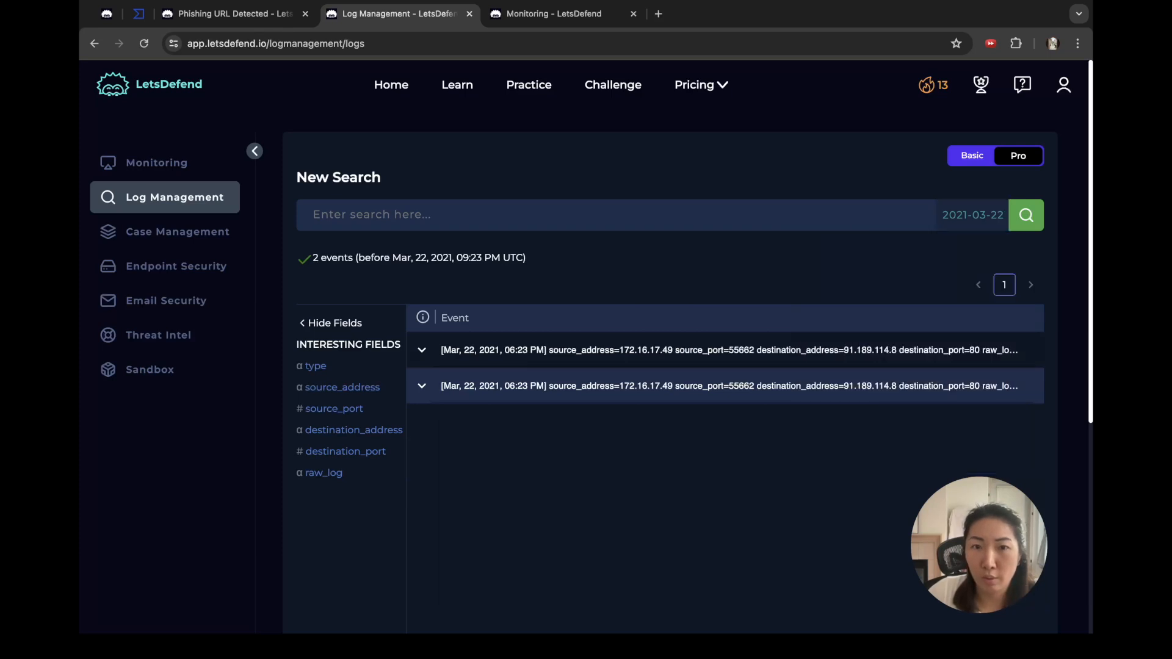
pyautogui.click(422, 350)
pyautogui.scroll(-10, 726, 464)
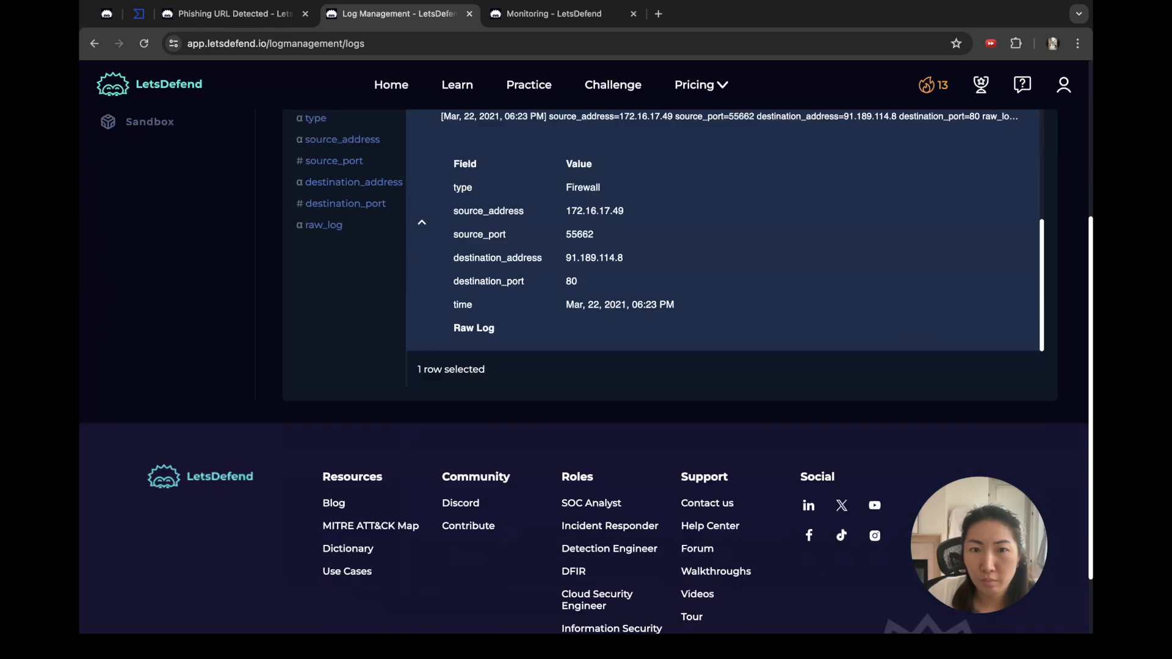
pyautogui.scroll(4, 726, 231)
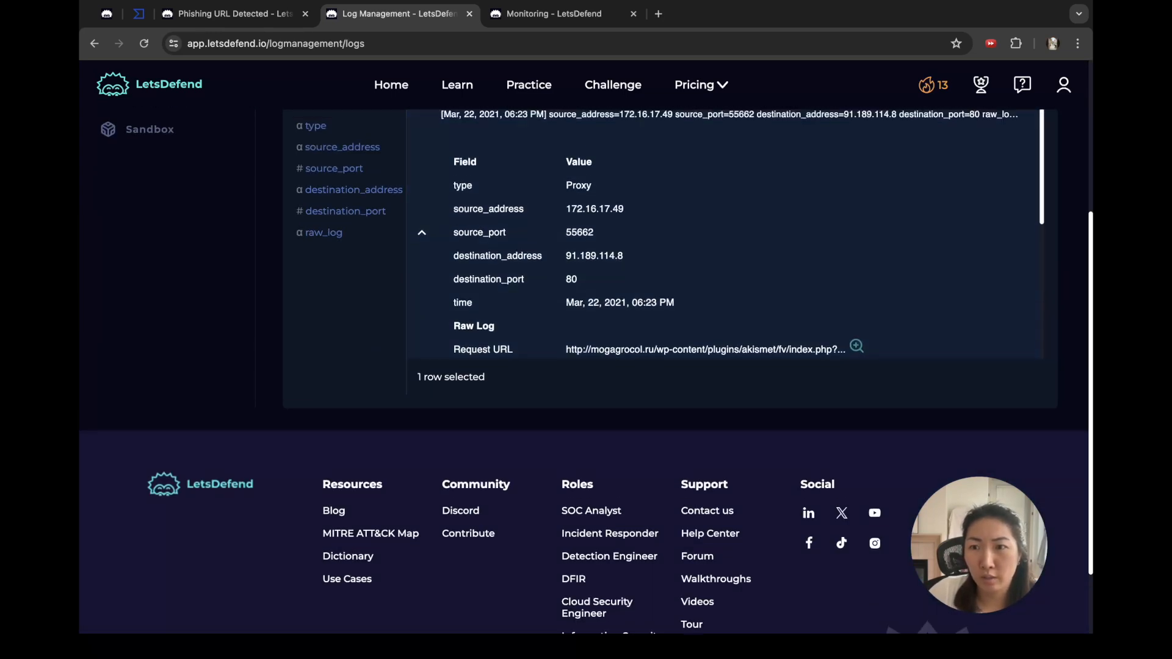
pyautogui.scroll(3, 586, 371)
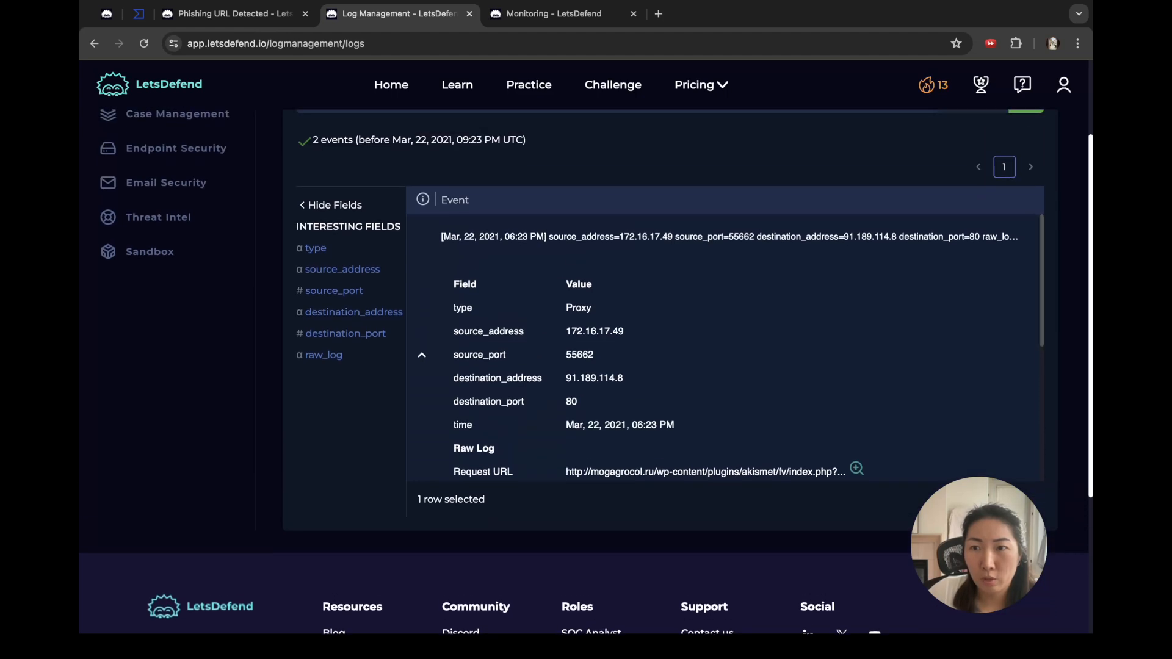
pyautogui.scroll(-5, 725, 342)
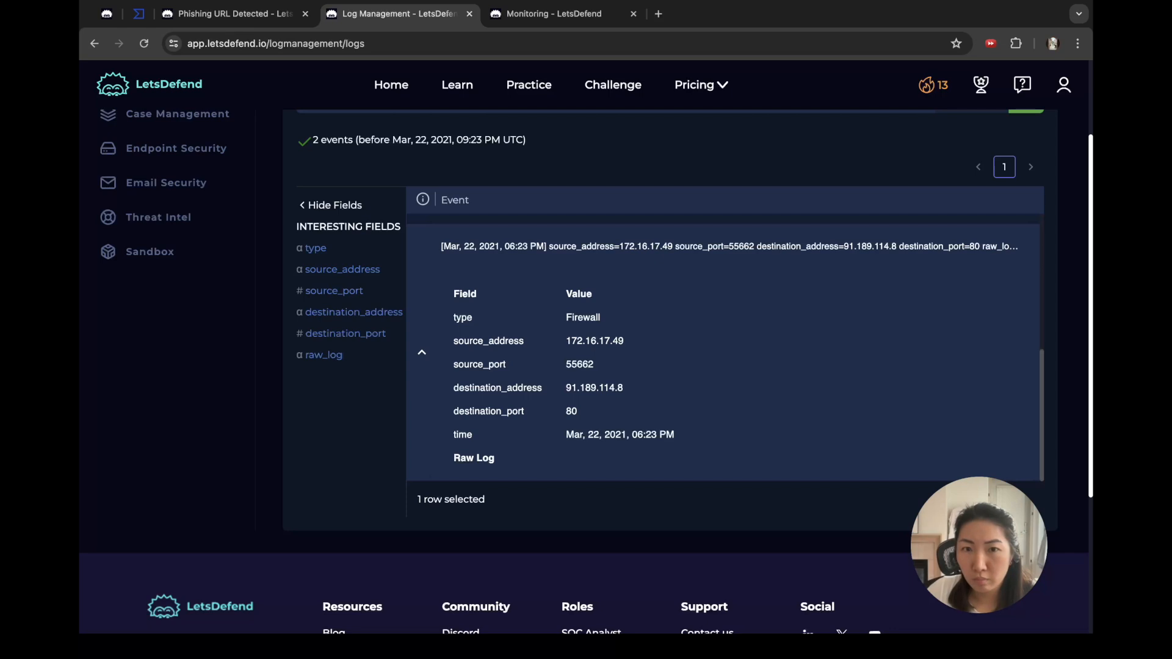
# Step: Compare the SOC141 alert details with the Proxy and Firewall event fields for 91.189.114.8:80
pyautogui.hotkey('ctrl', 'Tab')
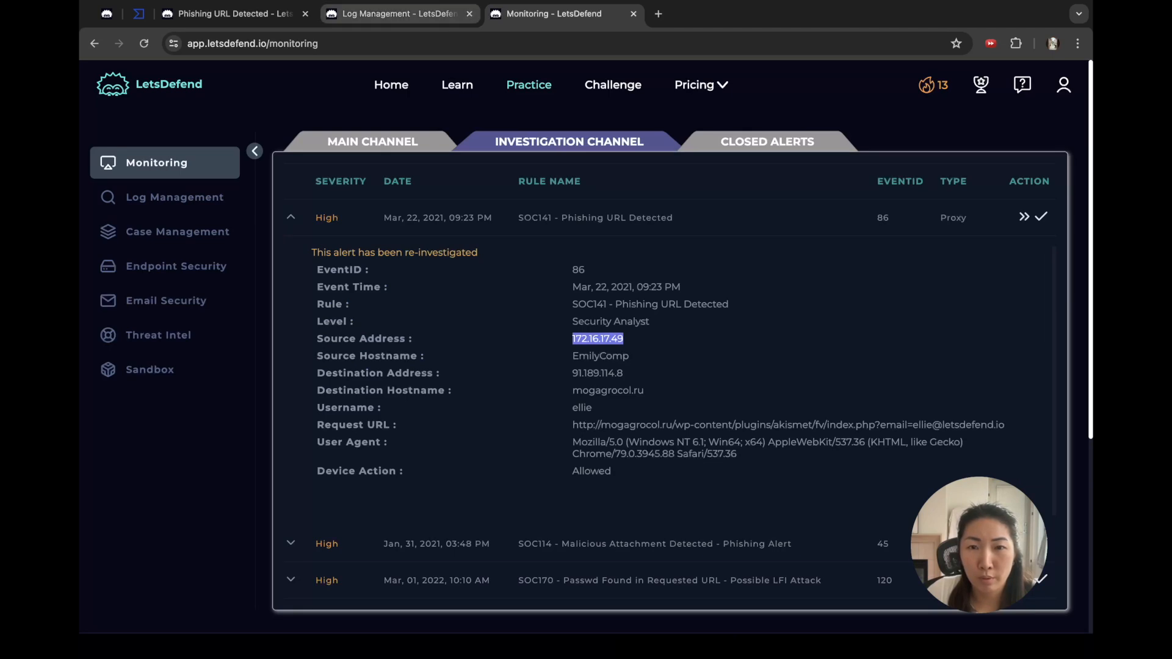
pyautogui.click(400, 14)
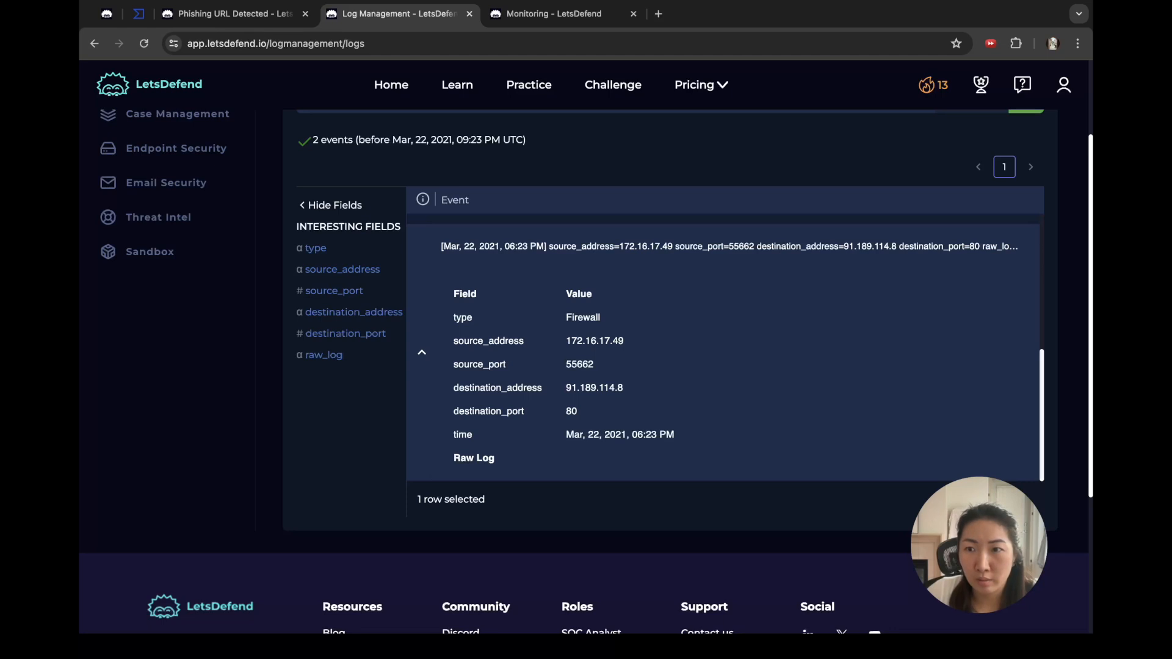
pyautogui.scroll(5, 725, 346)
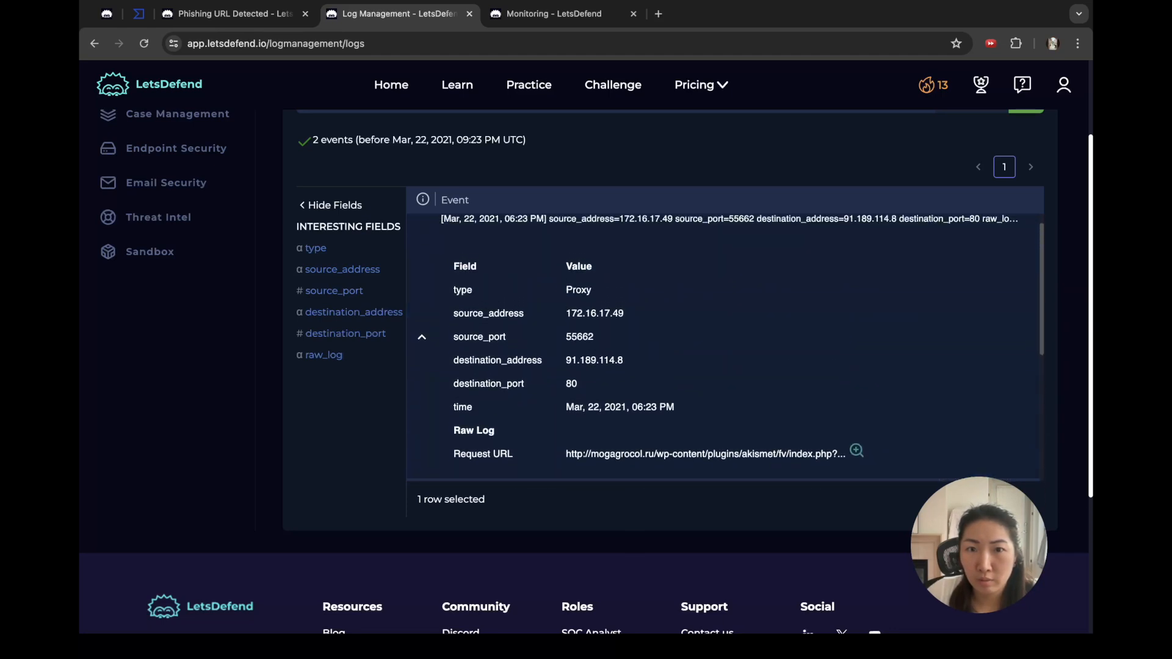
pyautogui.scroll(1, 725, 346)
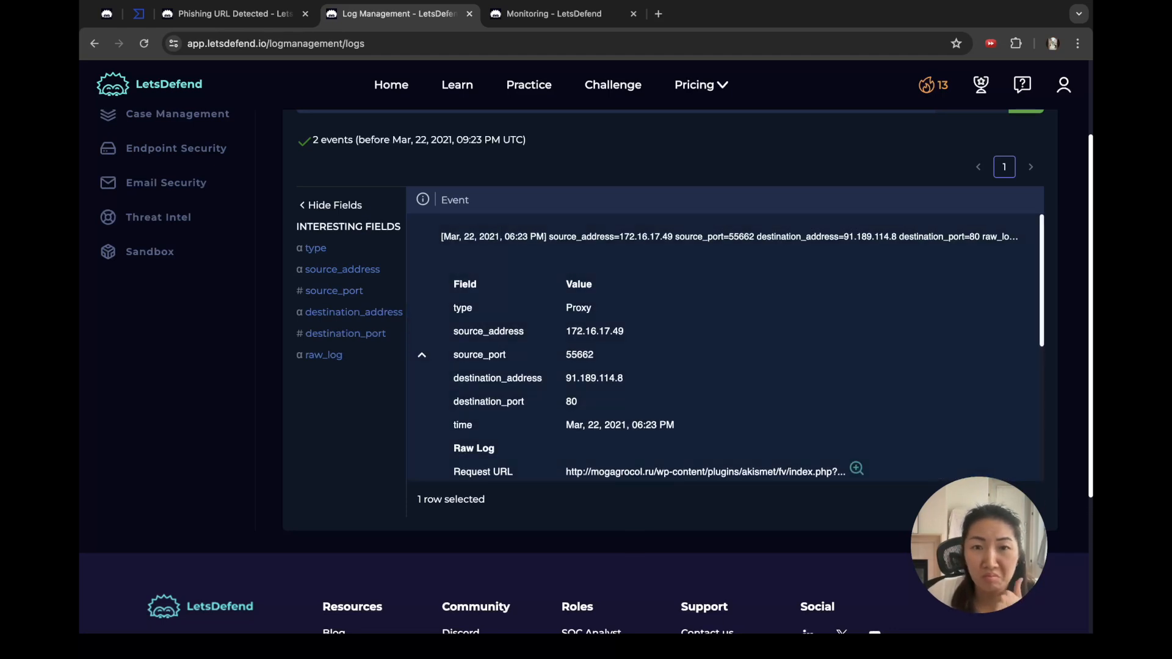
pyautogui.scroll(-3, 725, 346)
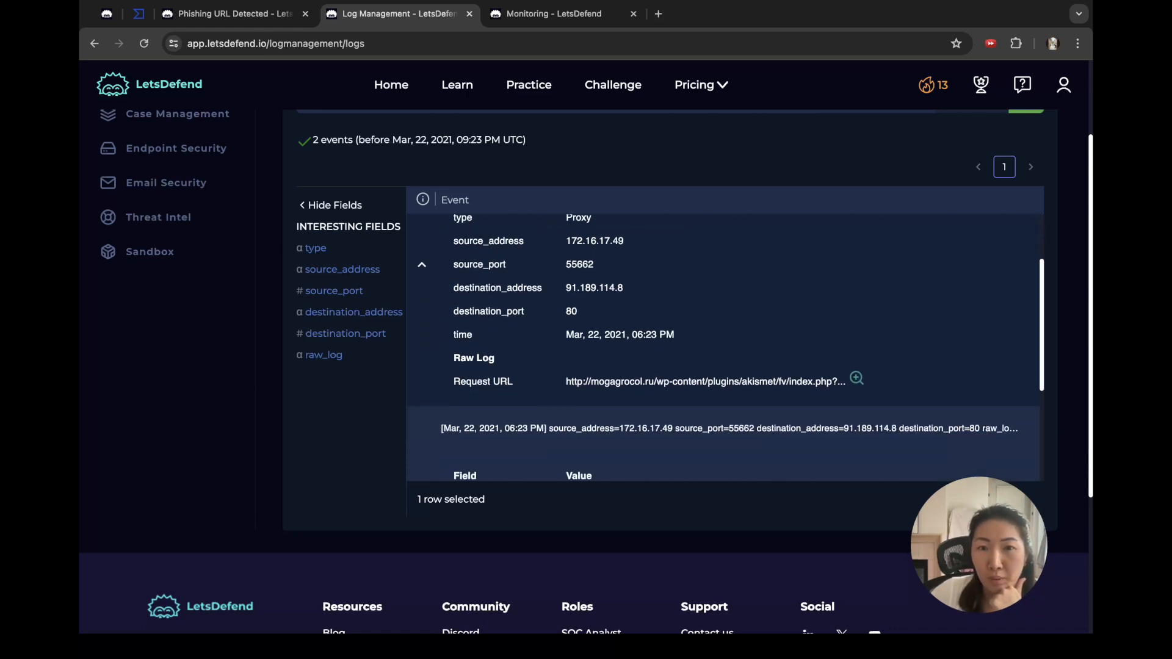
pyautogui.scroll(1, 725, 346)
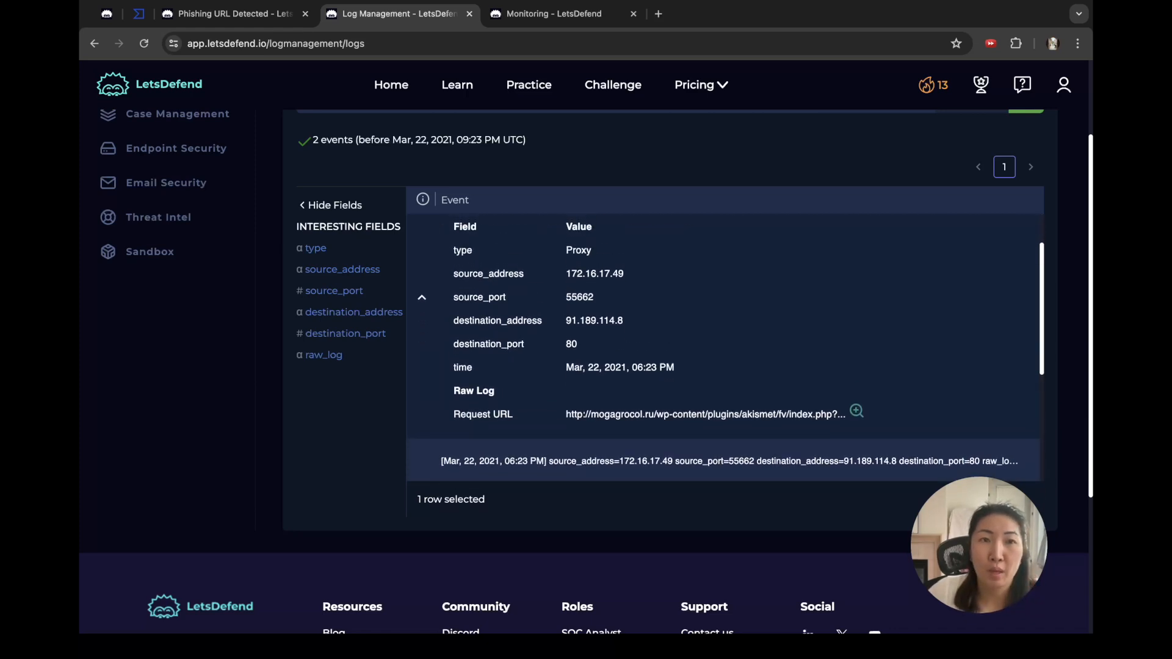
# Step: Advance the event 86 playbook from Search Log to Analyze URL Address and bring up VirusTotal
pyautogui.click(235, 14)
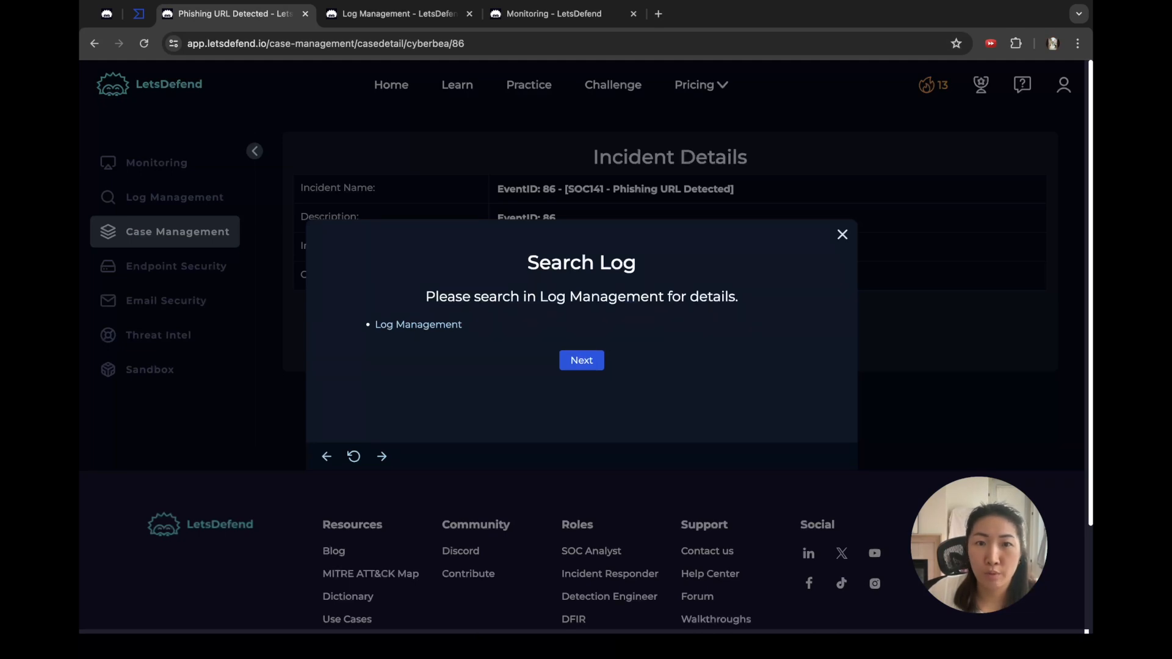
pyautogui.click(582, 360)
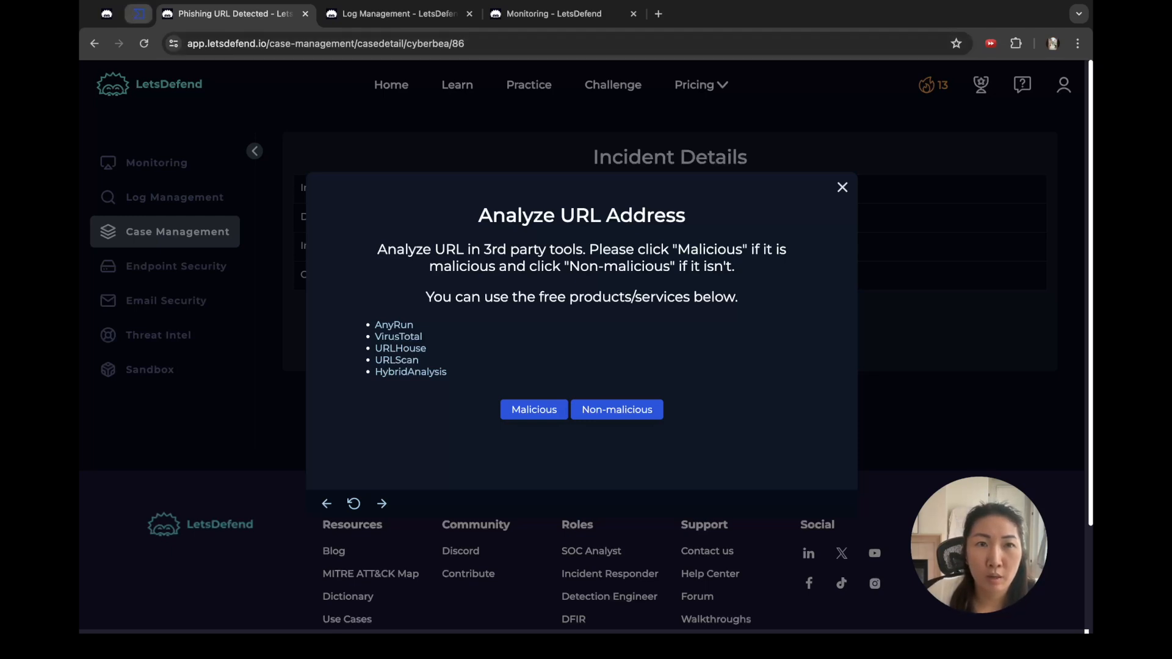
pyautogui.click(177, 110)
pyautogui.moveTo(189, 13); pyautogui.dragTo(665, 13)
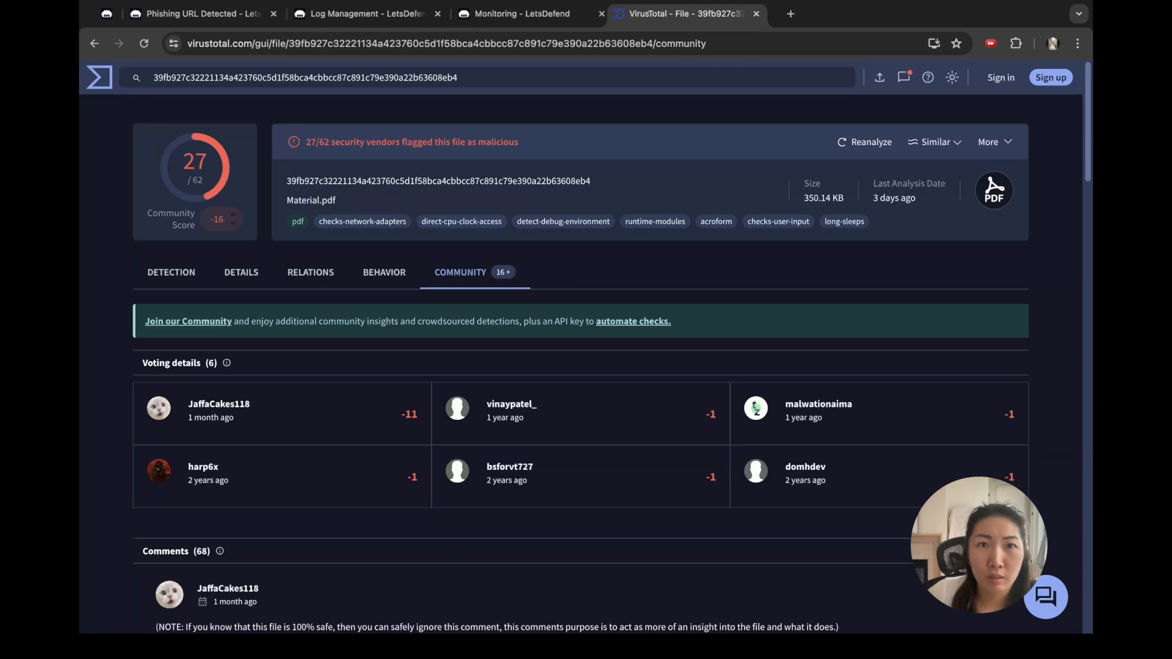
pyautogui.click(368, 13)
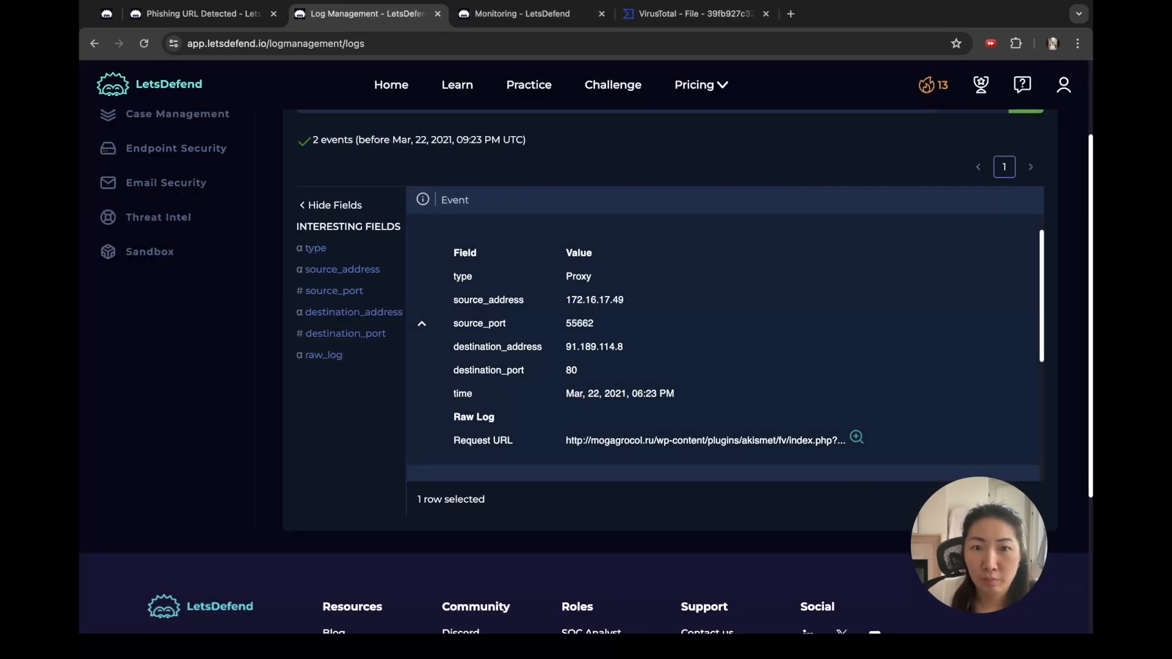
# Step: Look up the source address 172.16.17.49 on VirusTotal
pyautogui.doubleClick(595, 300)
pyautogui.press('super+c')
pyautogui.click(695, 13)
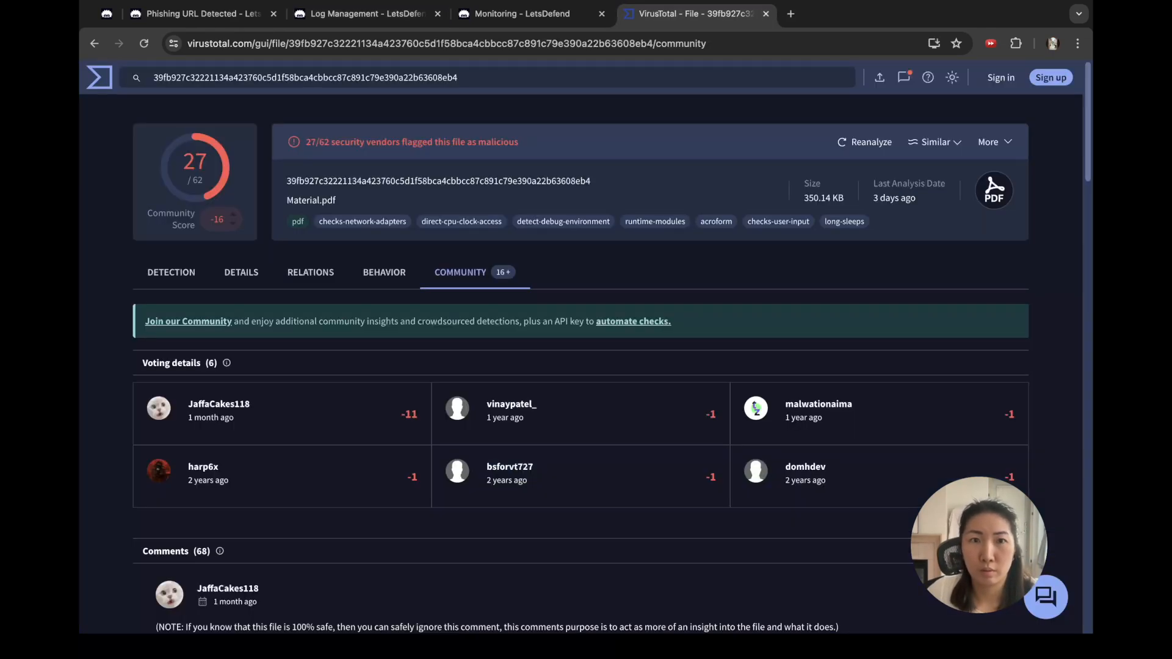
pyautogui.press('super+a')
pyautogui.press('super+v')
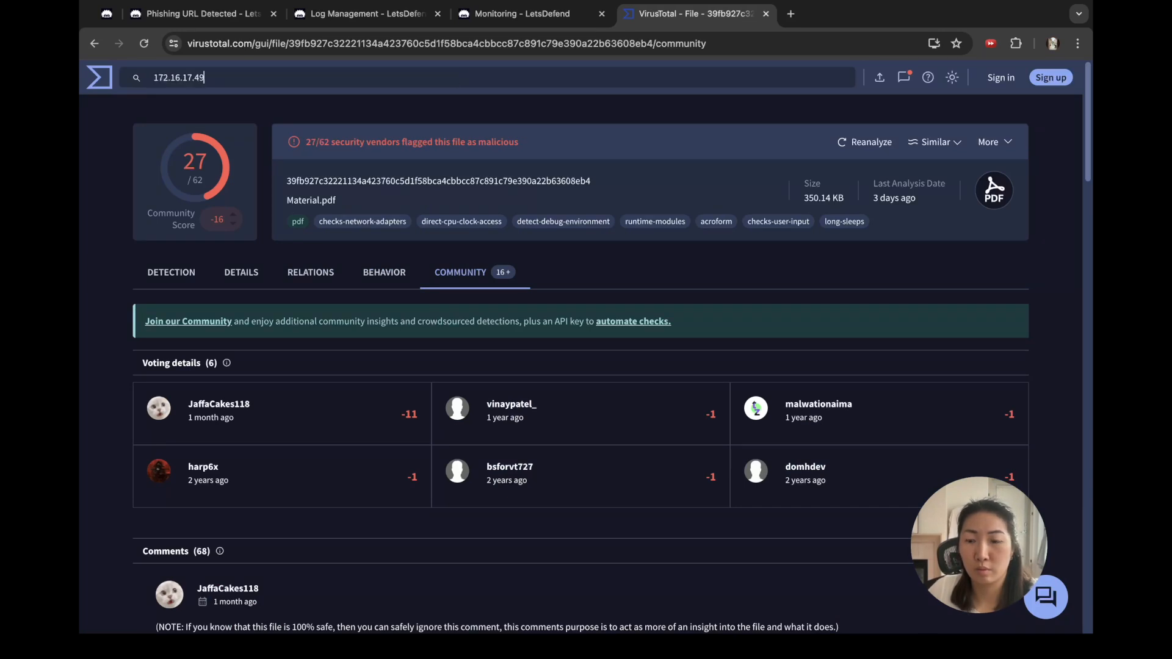
pyautogui.press('Return')
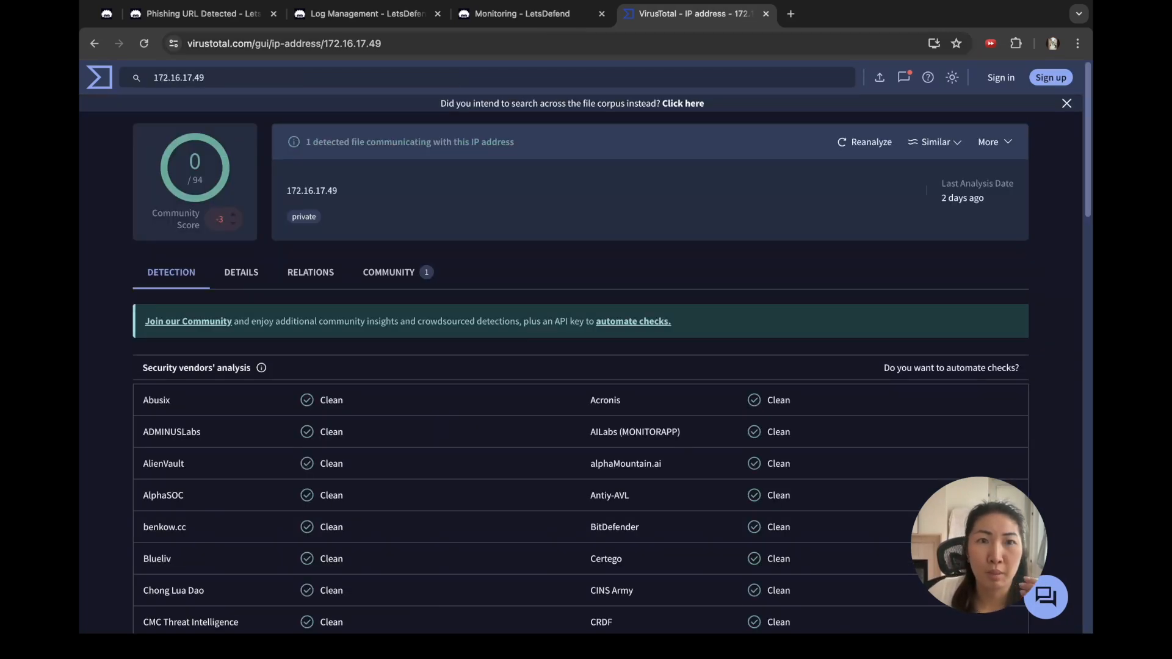
# Step: Check the full mogagrocol.ru request URL on VirusTotal (8/96 malicious) and mark it Malicious
pyautogui.click(368, 14)
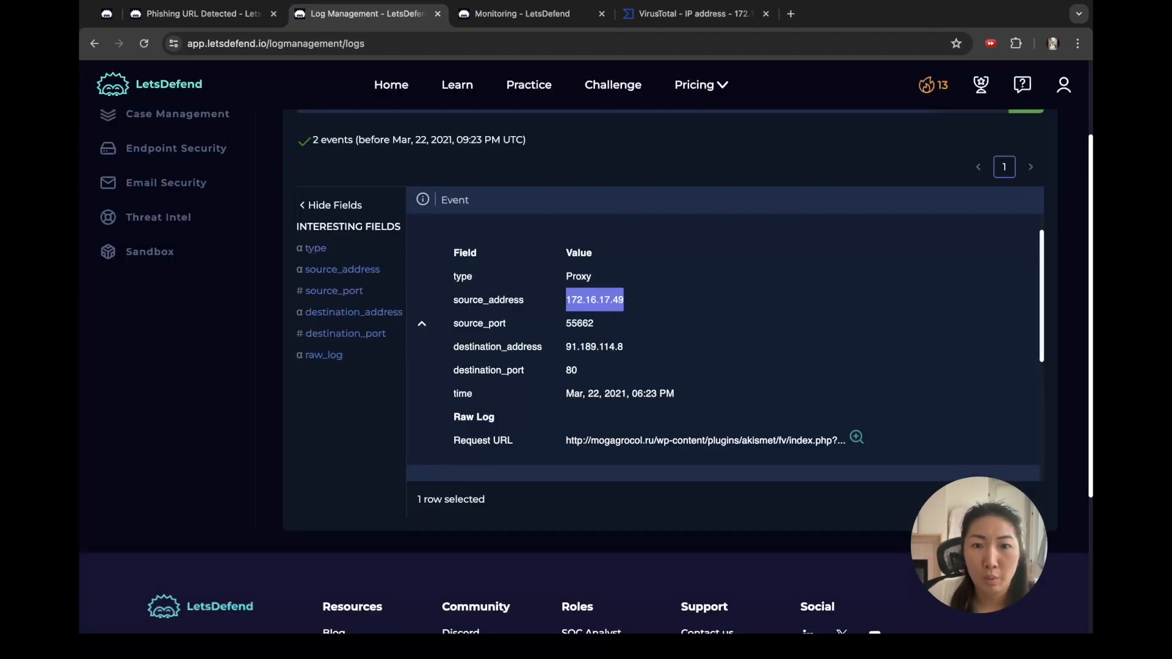
pyautogui.scroll(-3, 725, 342)
pyautogui.click(857, 294)
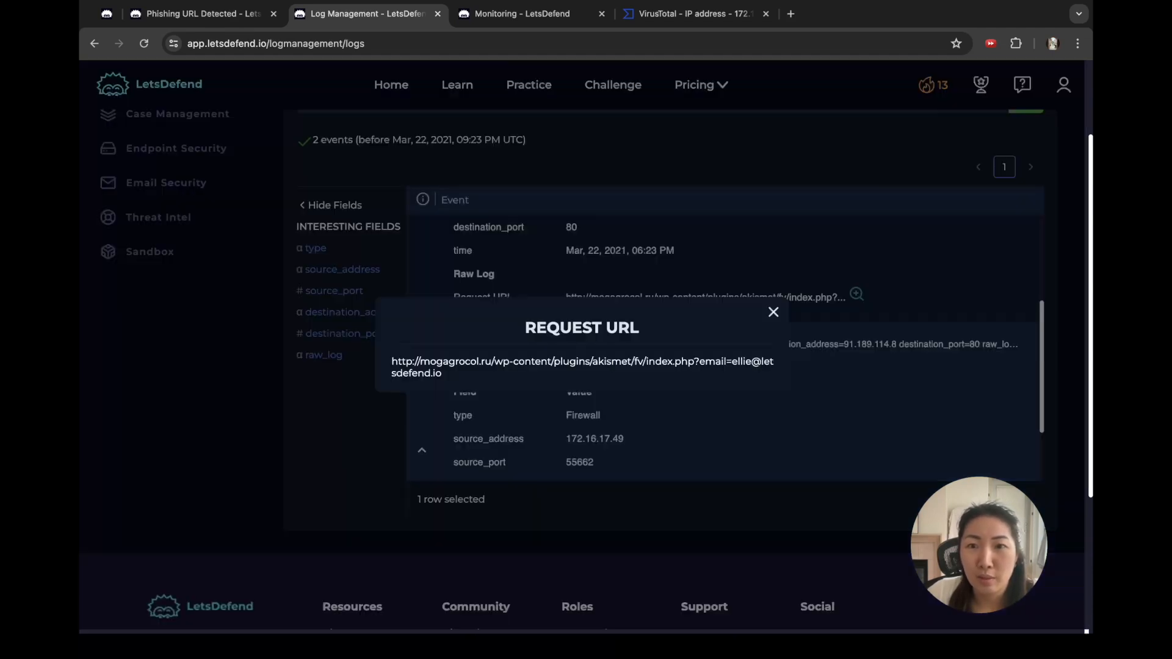
pyautogui.tripleClick(582, 362)
pyautogui.hotkey('ctrl', 'c')
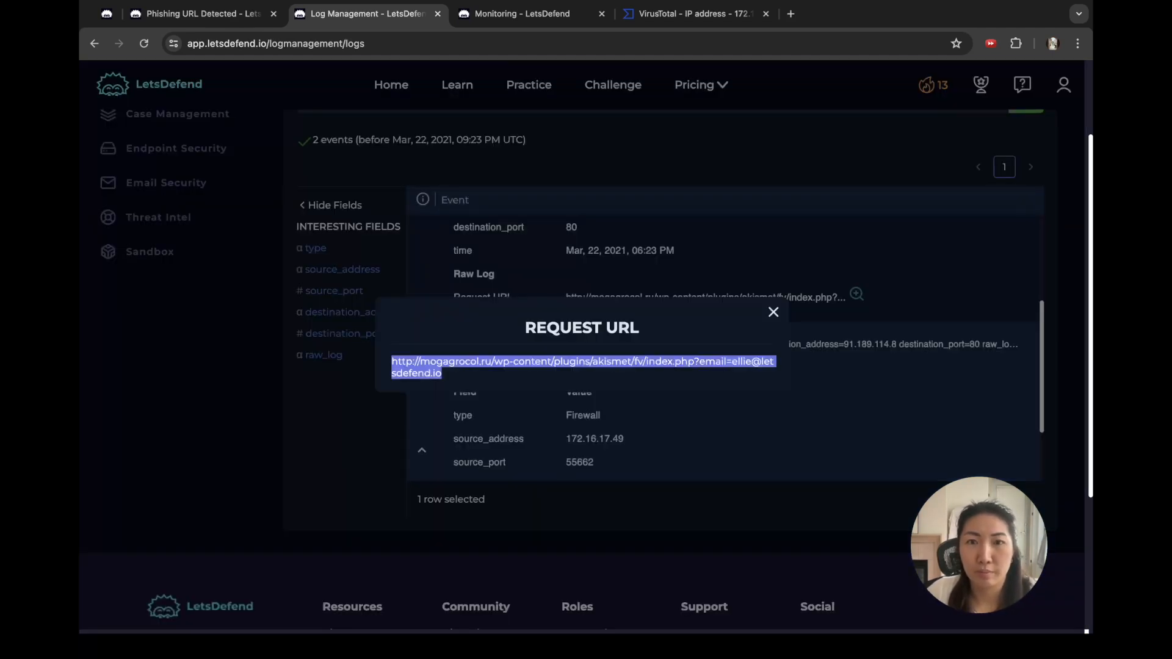
pyautogui.click(695, 14)
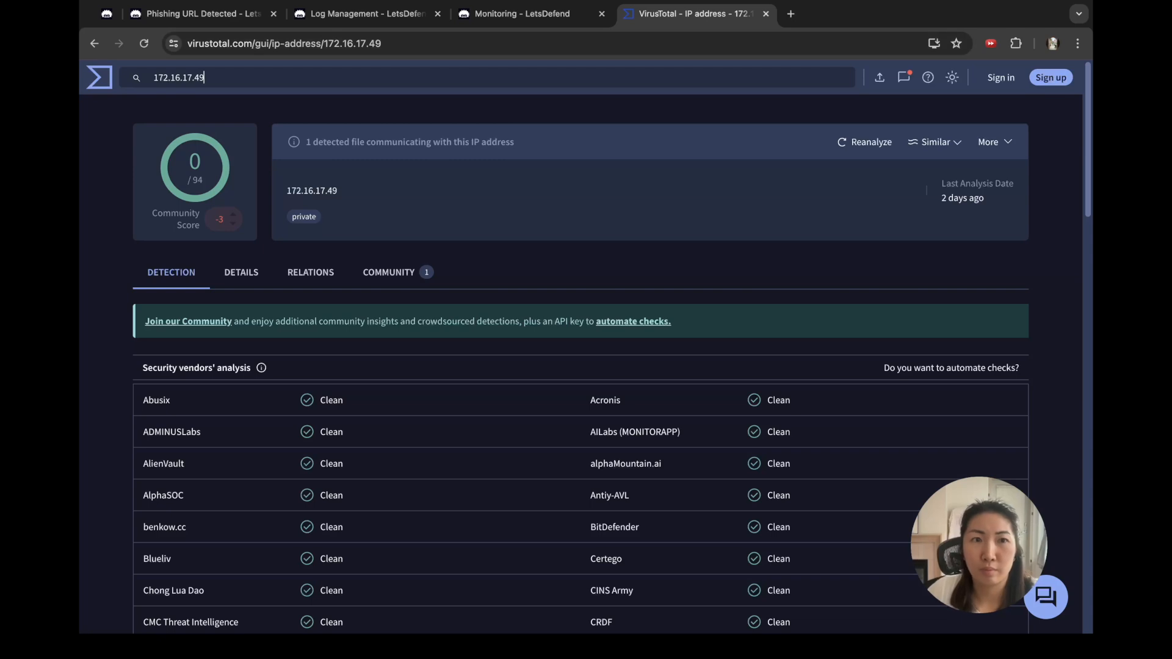
pyautogui.hotkey('ctrl', 'a')
pyautogui.hotkey('ctrl', 'v')
pyautogui.press('Return')
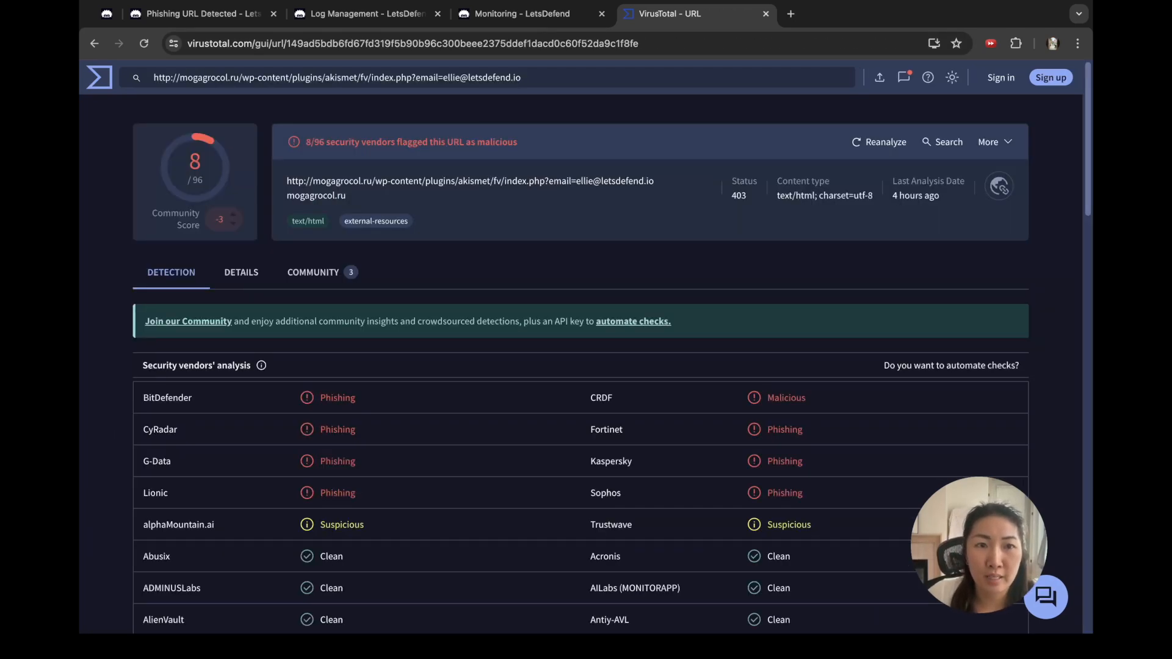
pyautogui.click(202, 14)
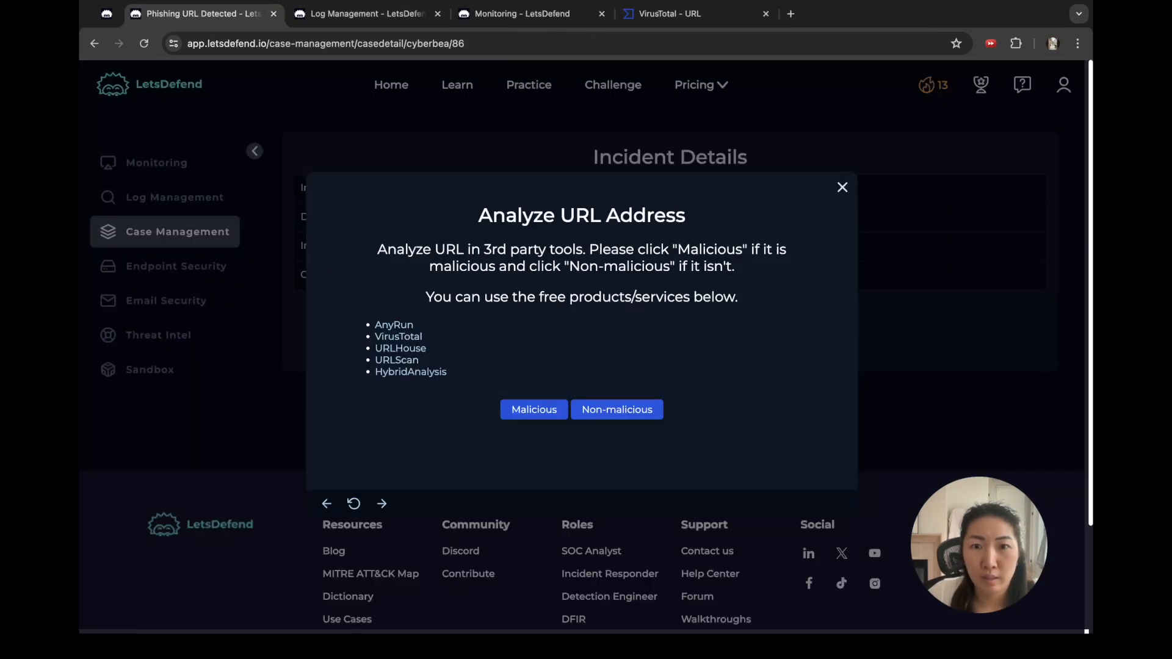
pyautogui.click(534, 410)
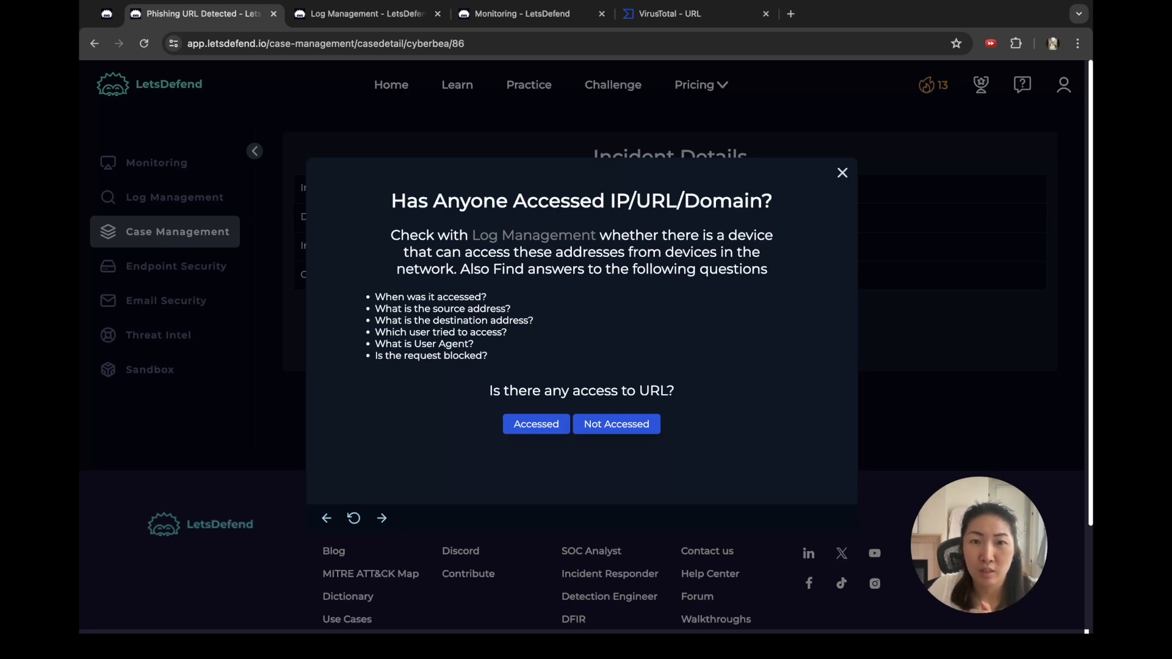
# Step: Highlight the six URL-access questions in the playbook, then bring up the SOC141 alert details
pyautogui.moveTo(375, 297); pyautogui.dragTo(509, 320)
pyautogui.moveTo(509, 320); pyautogui.dragTo(488, 344)
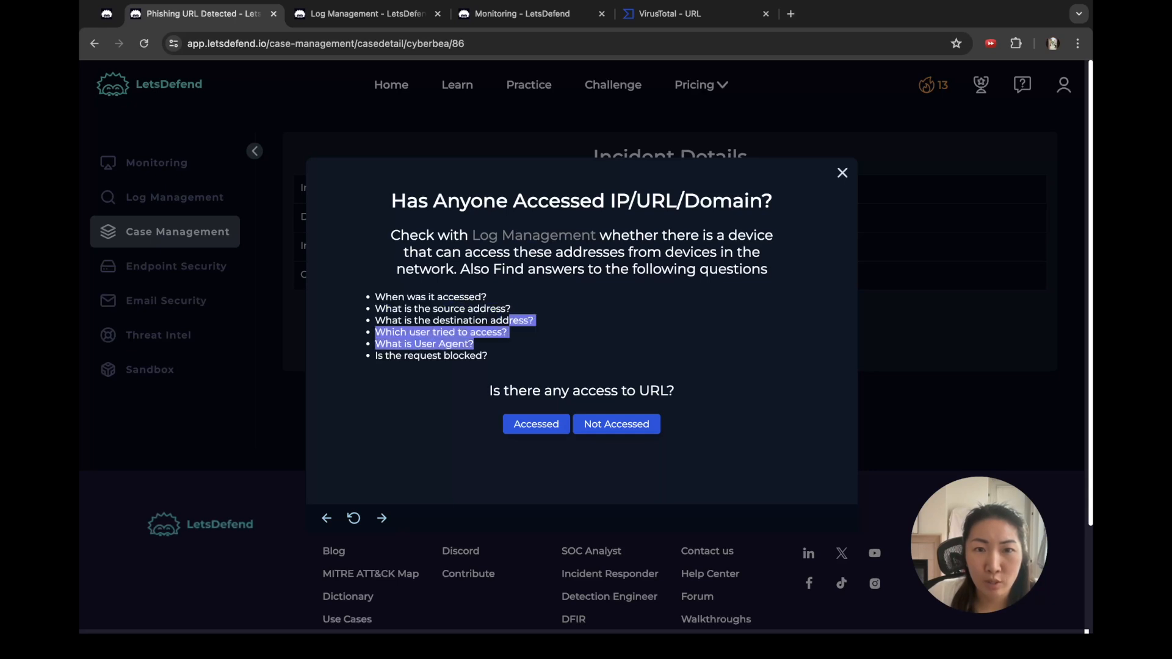
pyautogui.click(490, 344)
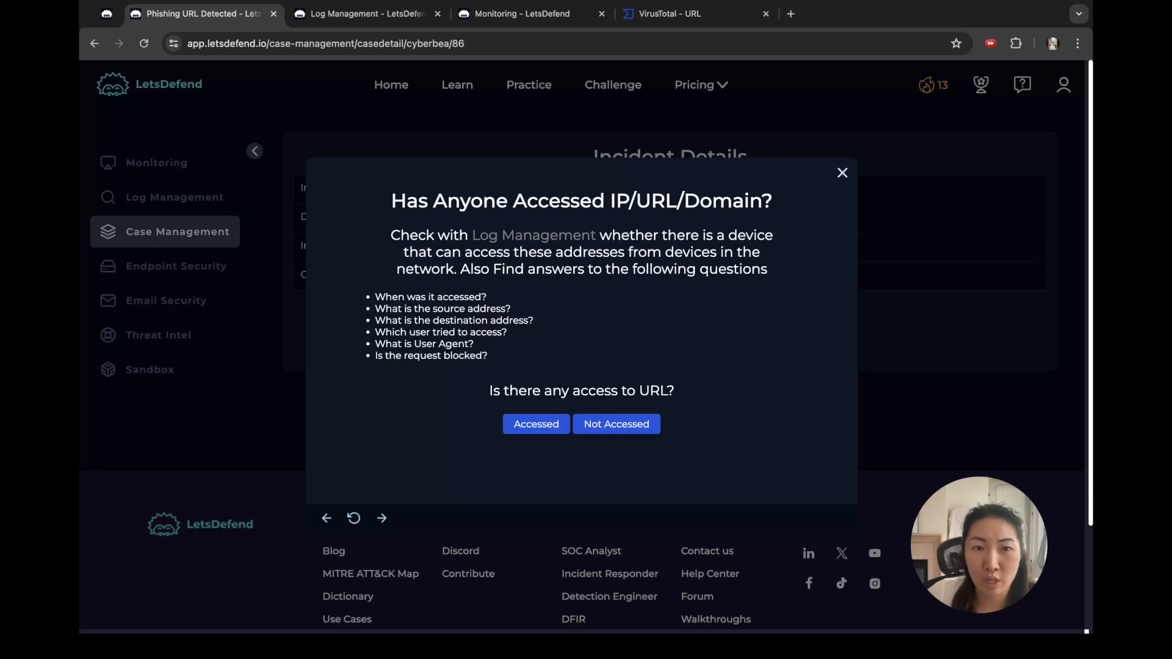
pyautogui.moveTo(488, 355); pyautogui.dragTo(374, 297)
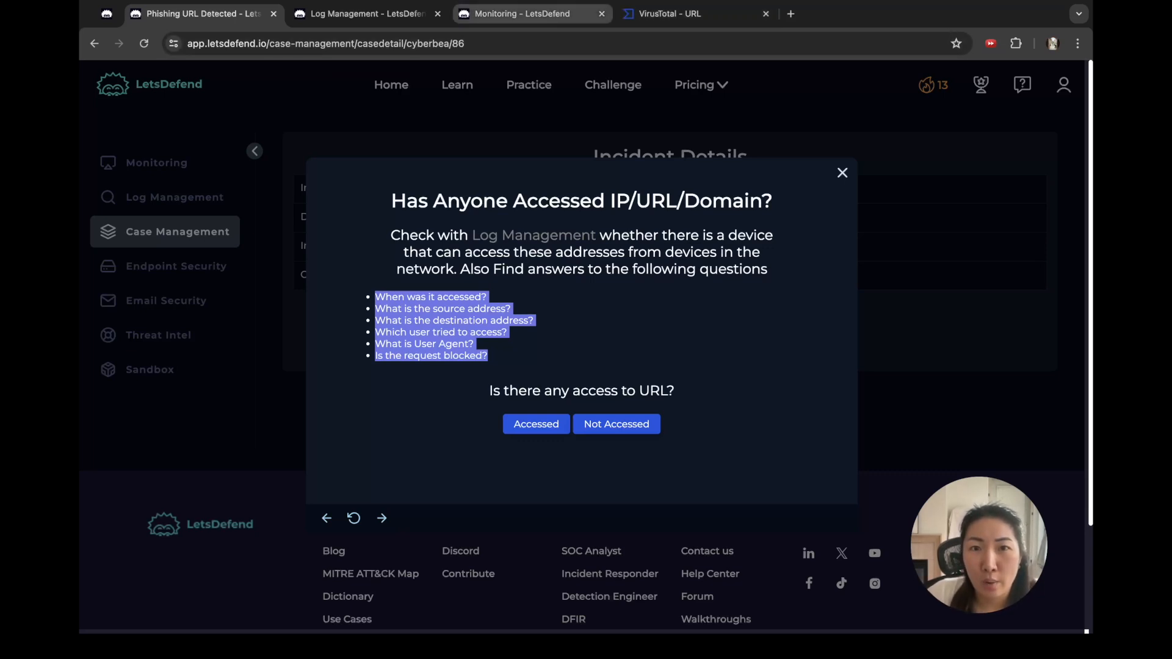
pyautogui.click(521, 13)
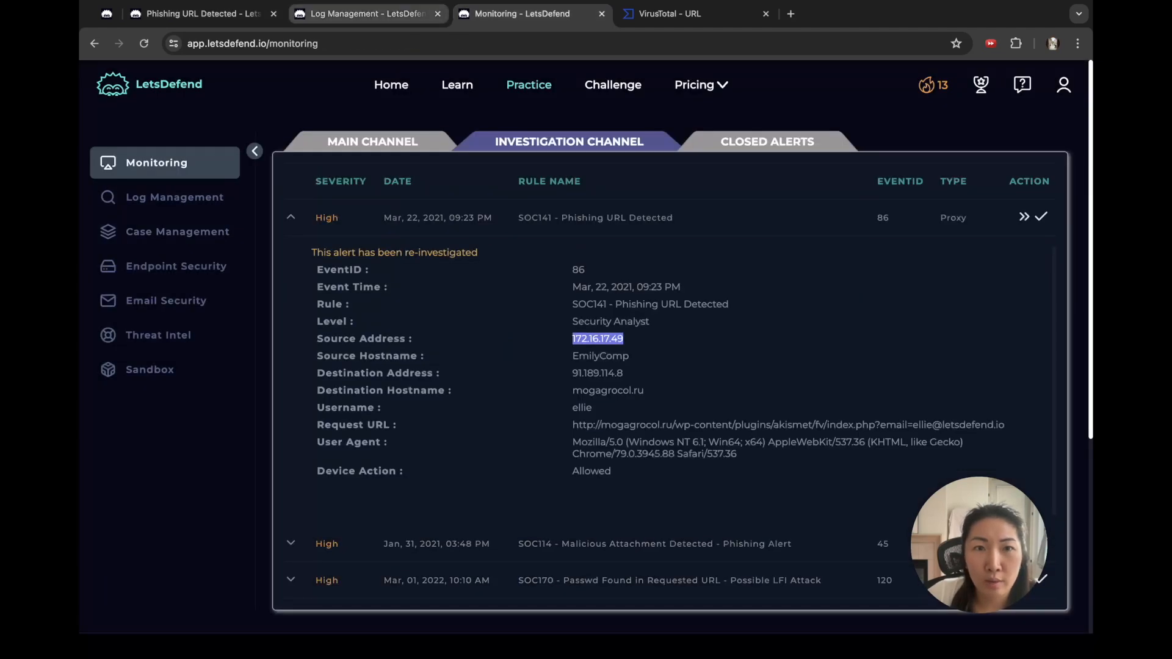
# Step: Review the Proxy access time and Firewall fields for 172.16.17.49 reaching 91.189.114.8
pyautogui.click(366, 14)
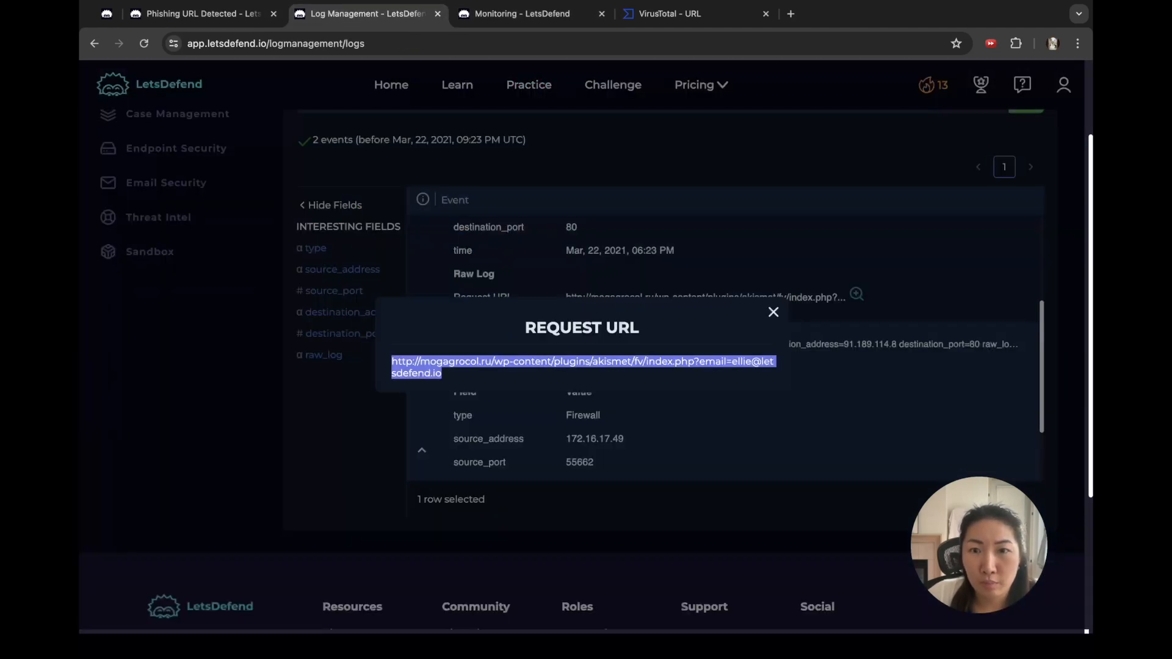
pyautogui.press('Escape')
pyautogui.scroll(-3, 726, 342)
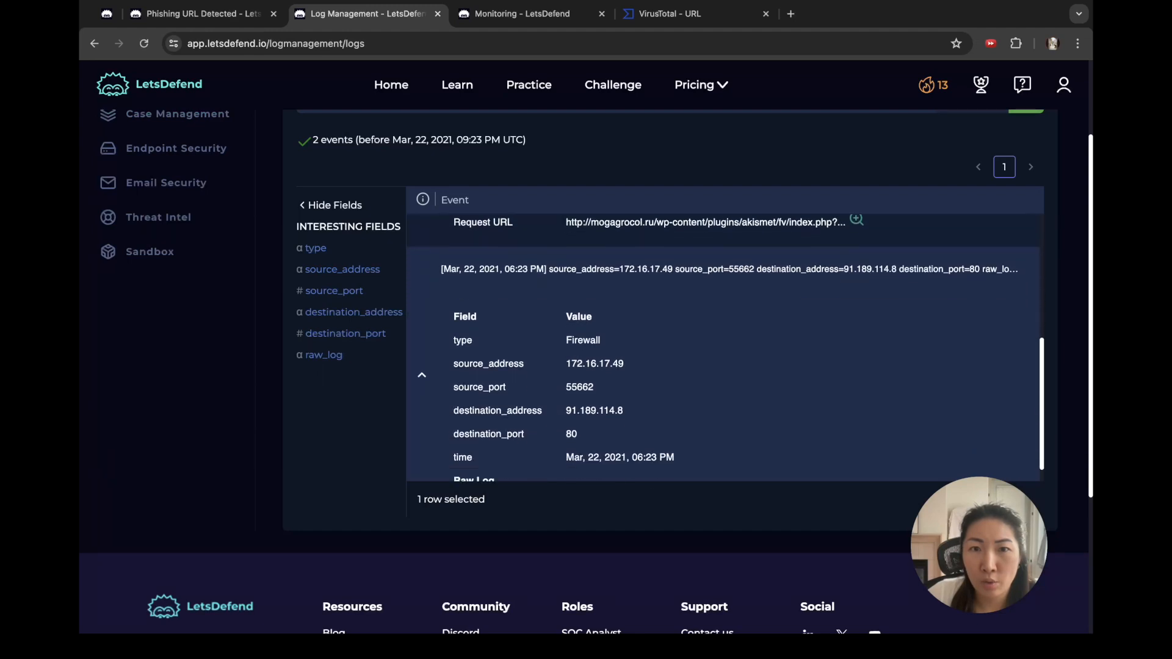
pyautogui.scroll(-2, 671, 335)
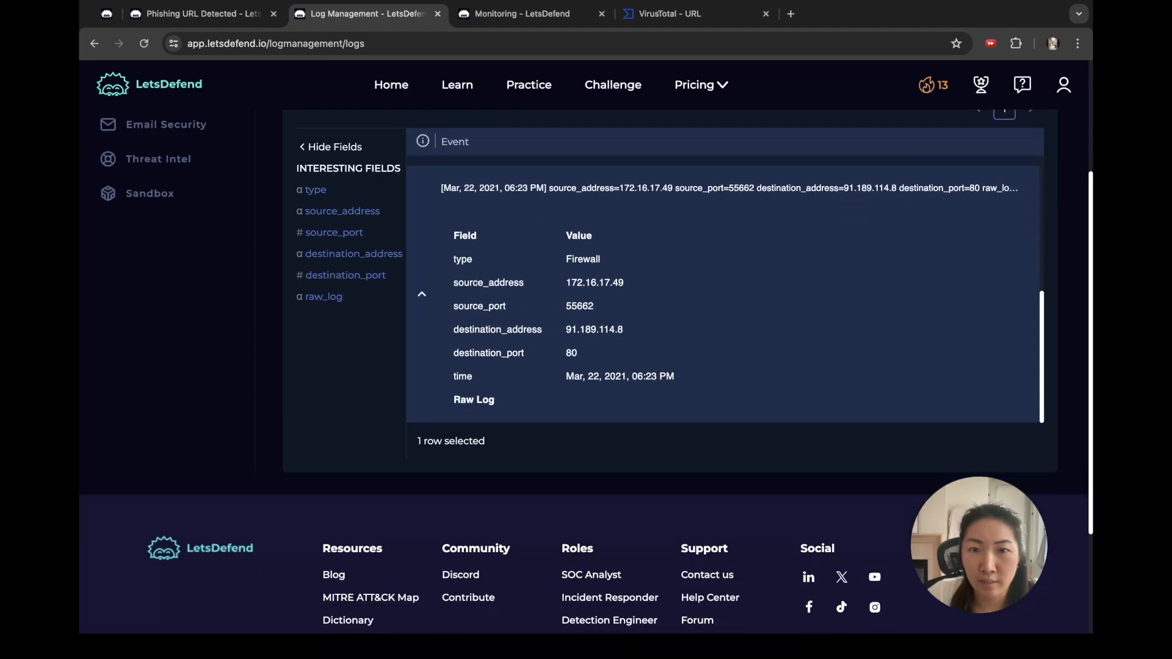
pyautogui.scroll(5, 726, 293)
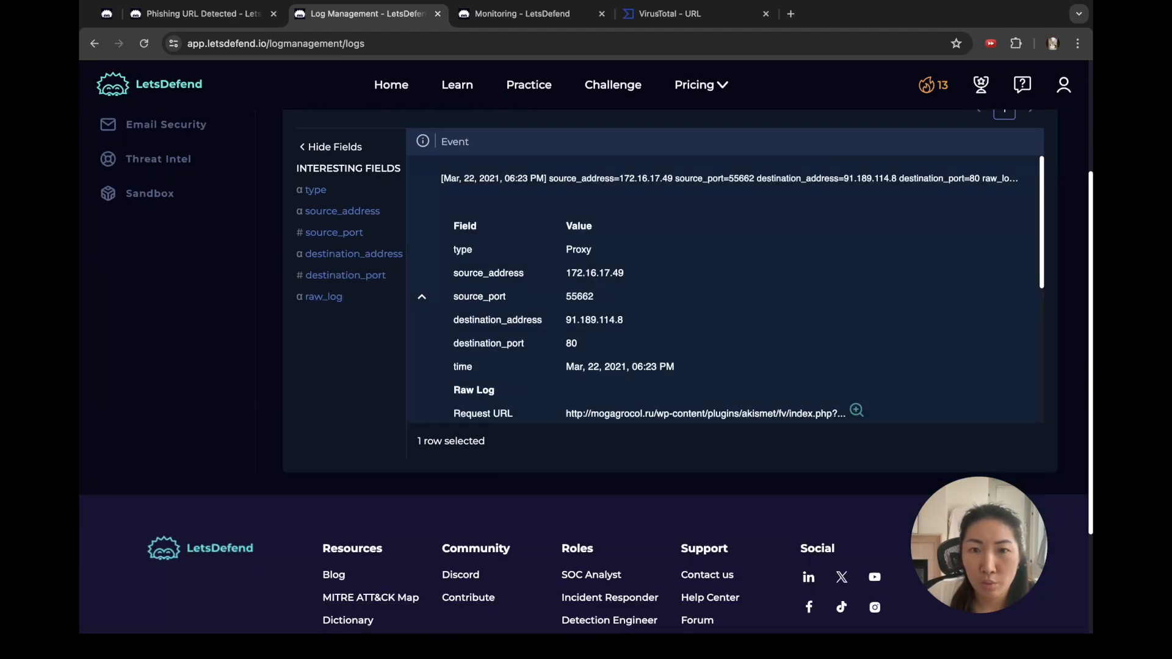
pyautogui.moveTo(579, 366); pyautogui.dragTo(651, 366)
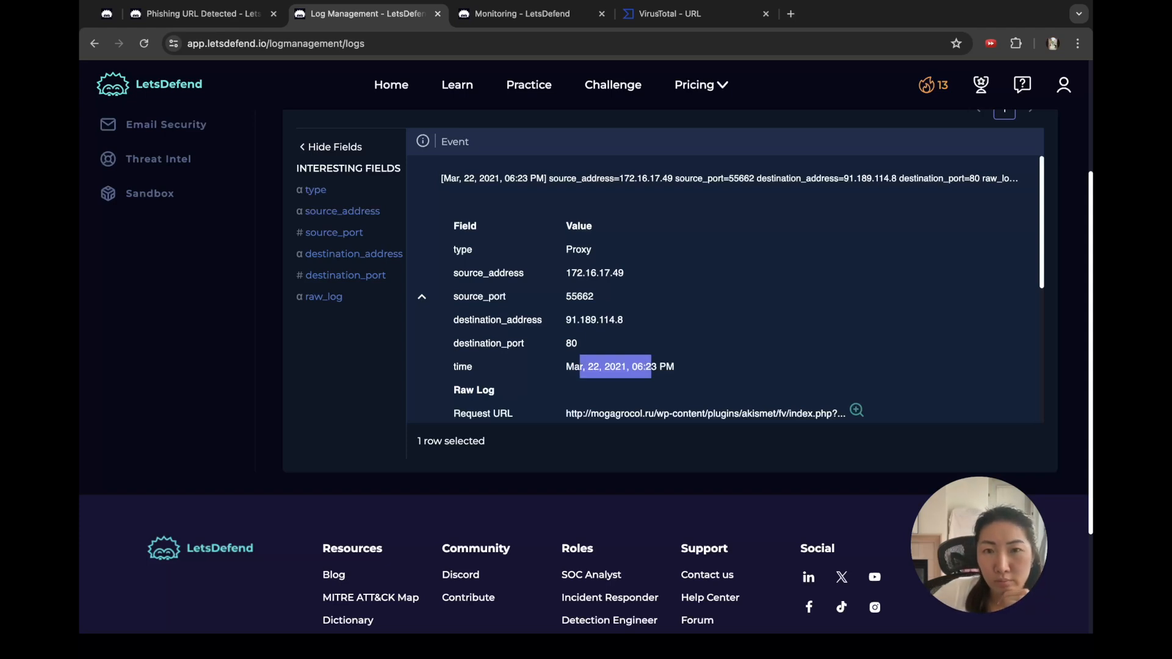
pyautogui.scroll(-4, 727, 287)
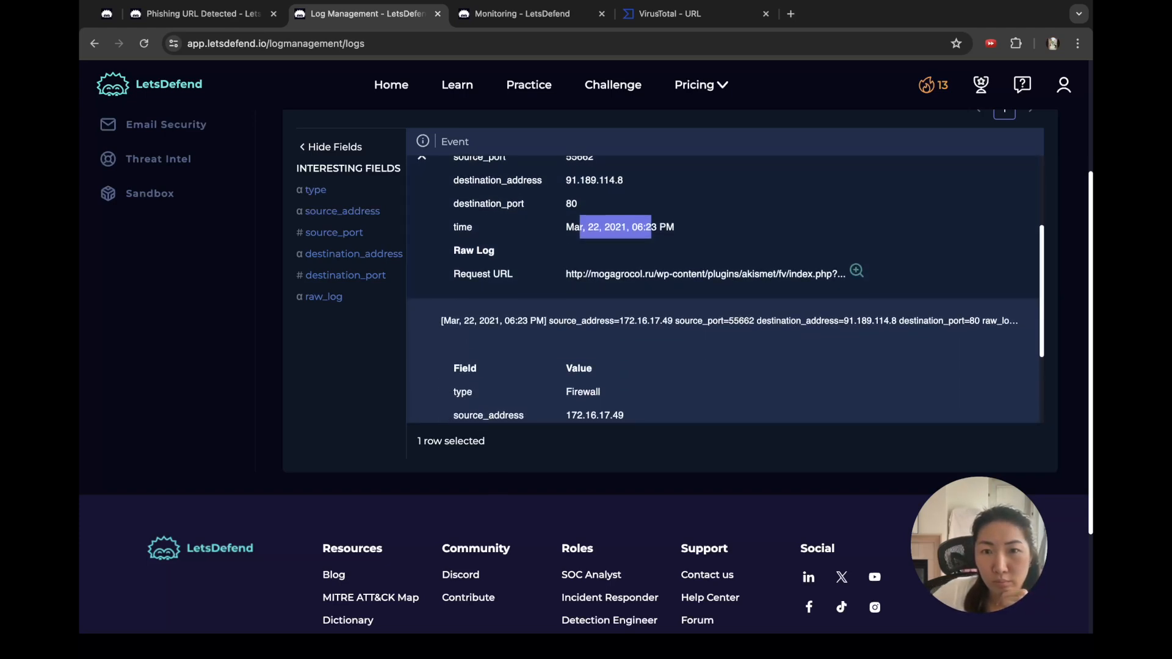
pyautogui.scroll(-3, 726, 286)
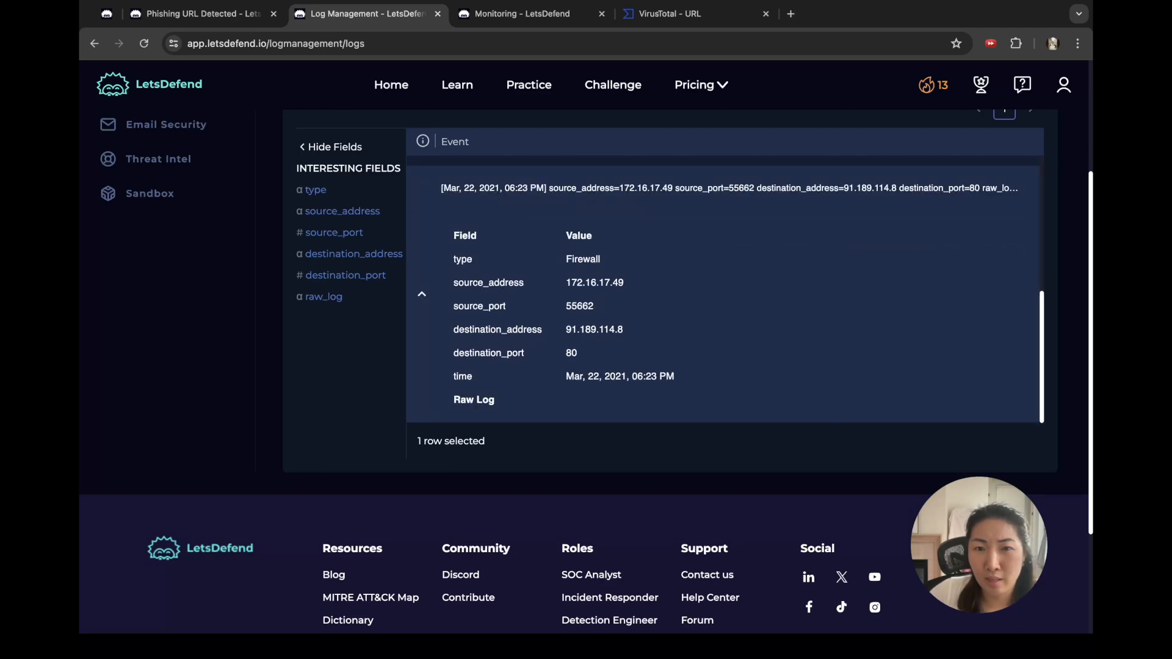
pyautogui.scroll(-1, 671, 366)
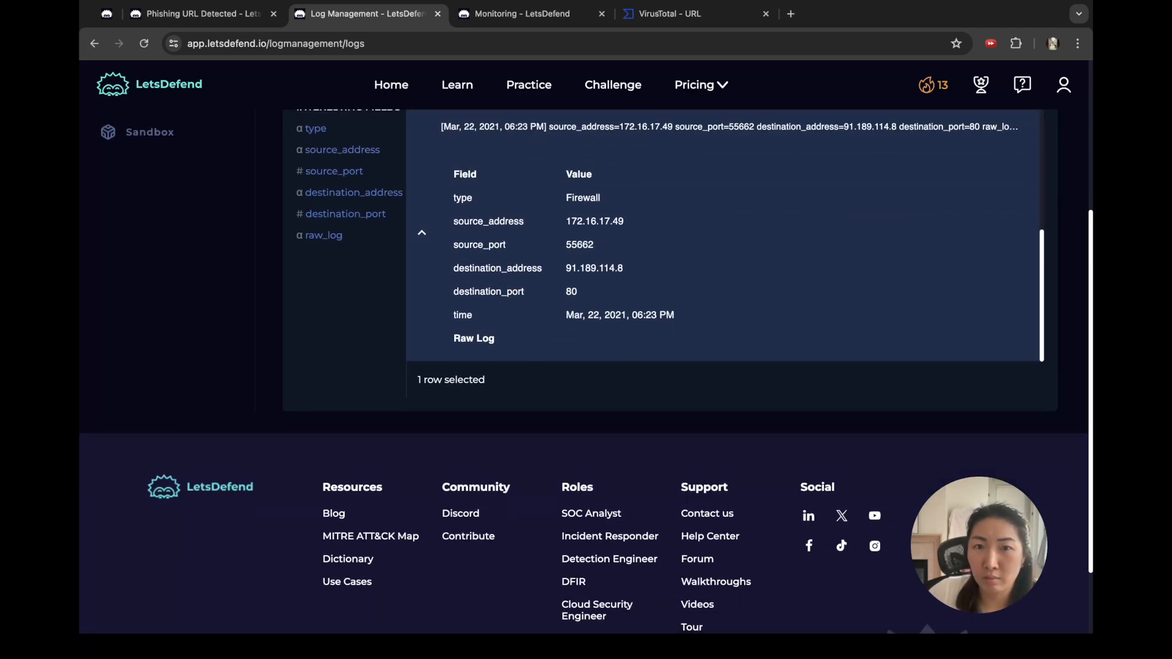
pyautogui.scroll(5, 727, 235)
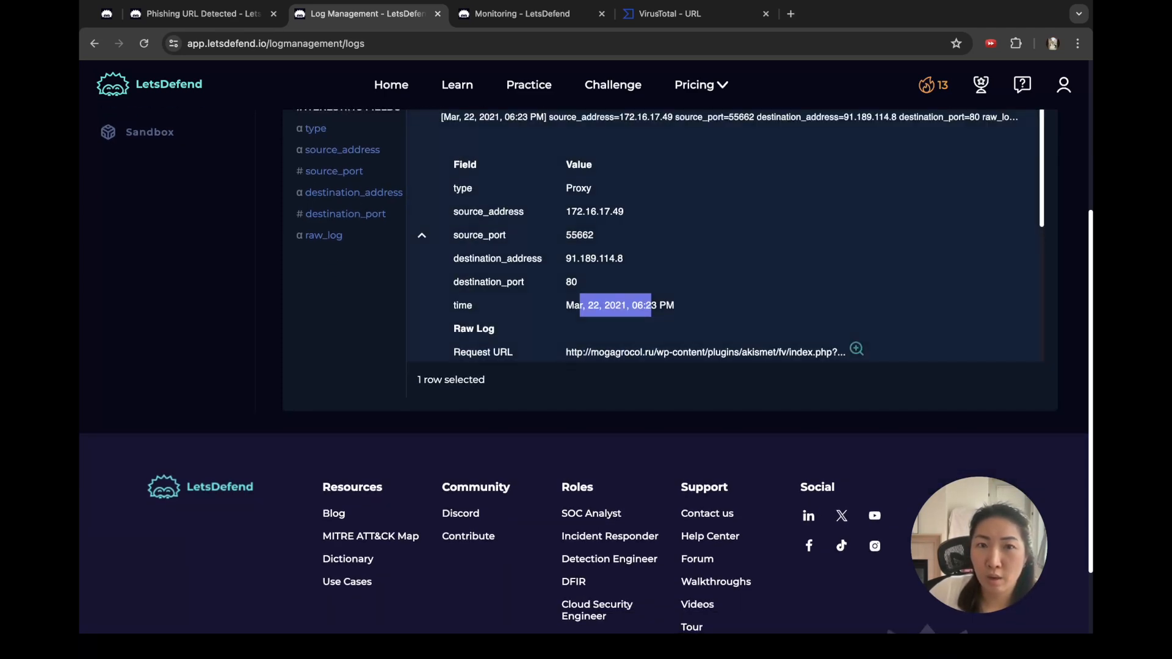
pyautogui.scroll(4, 586, 366)
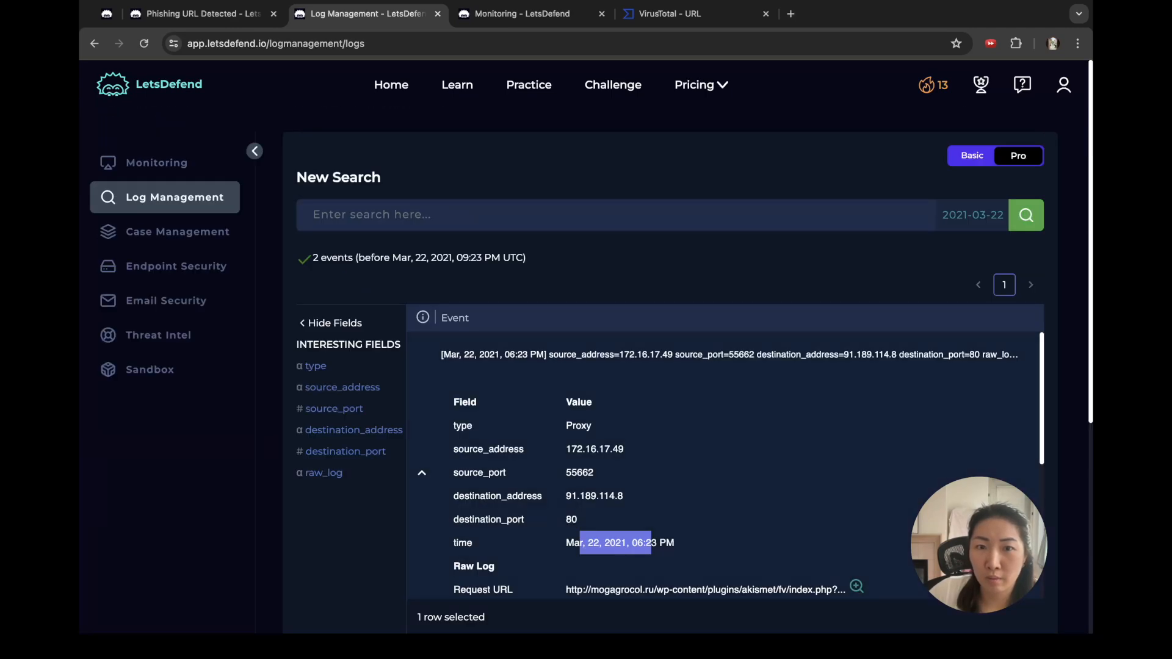
pyautogui.scroll(-1, 726, 464)
pyautogui.scroll(-5, 727, 464)
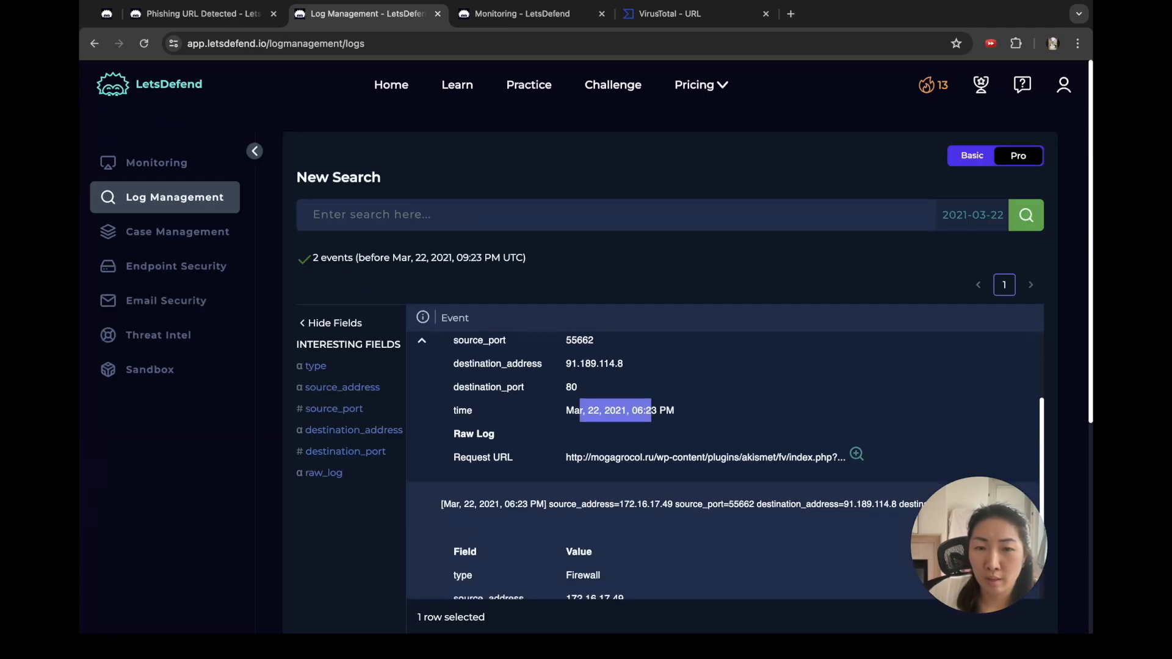
pyautogui.scroll(-1, 726, 464)
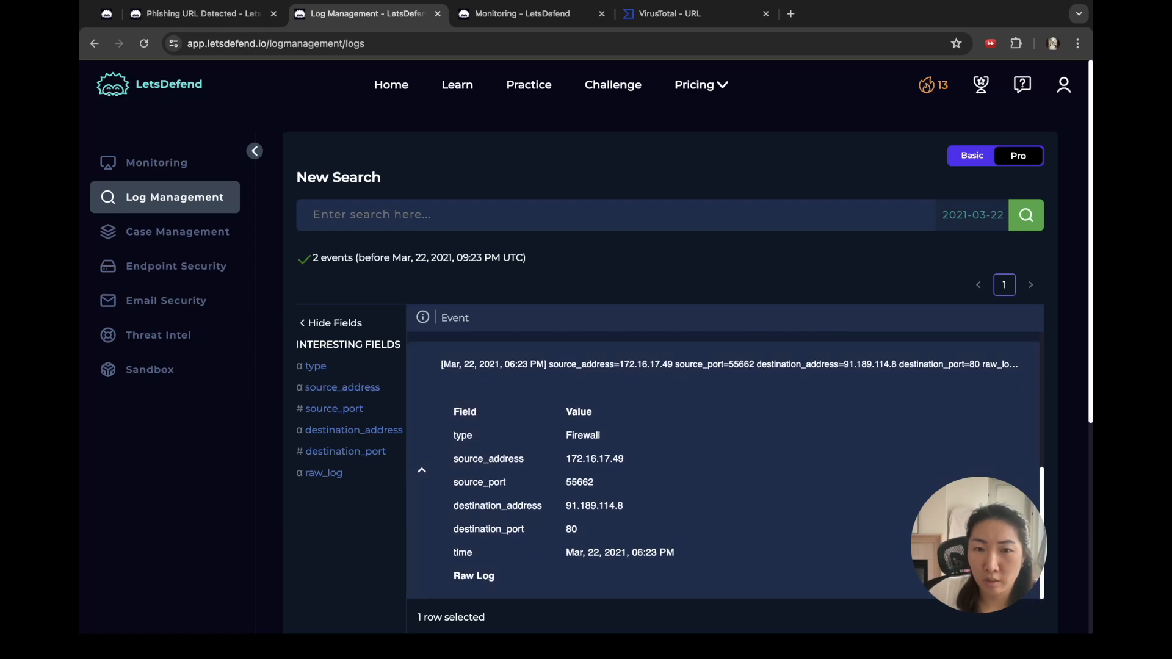
pyautogui.moveTo(565, 413); pyautogui.dragTo(647, 576)
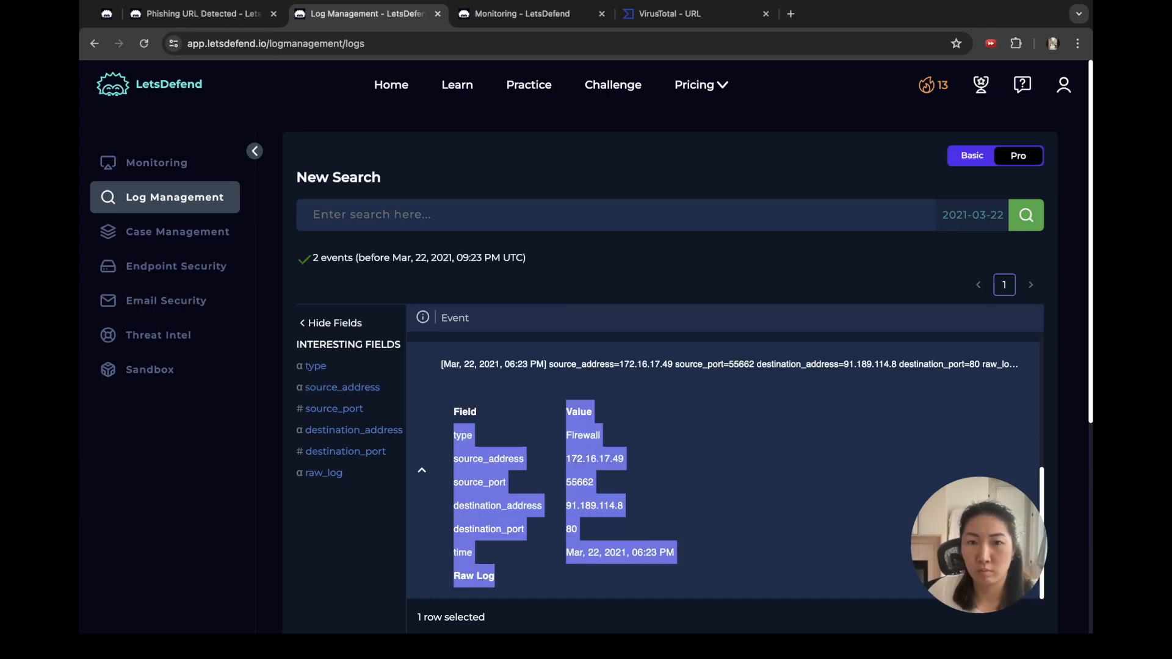
pyautogui.click(475, 575)
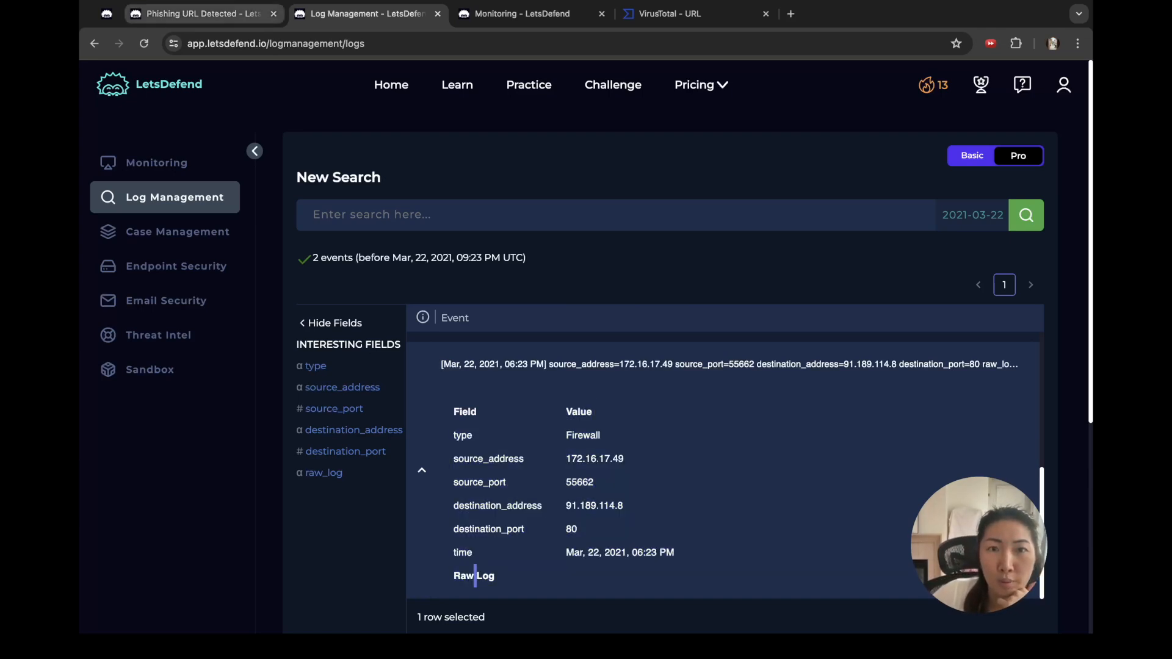
# Step: Confirm the alert's device action was Allowed and answer that the URL was accessed
pyautogui.click(196, 13)
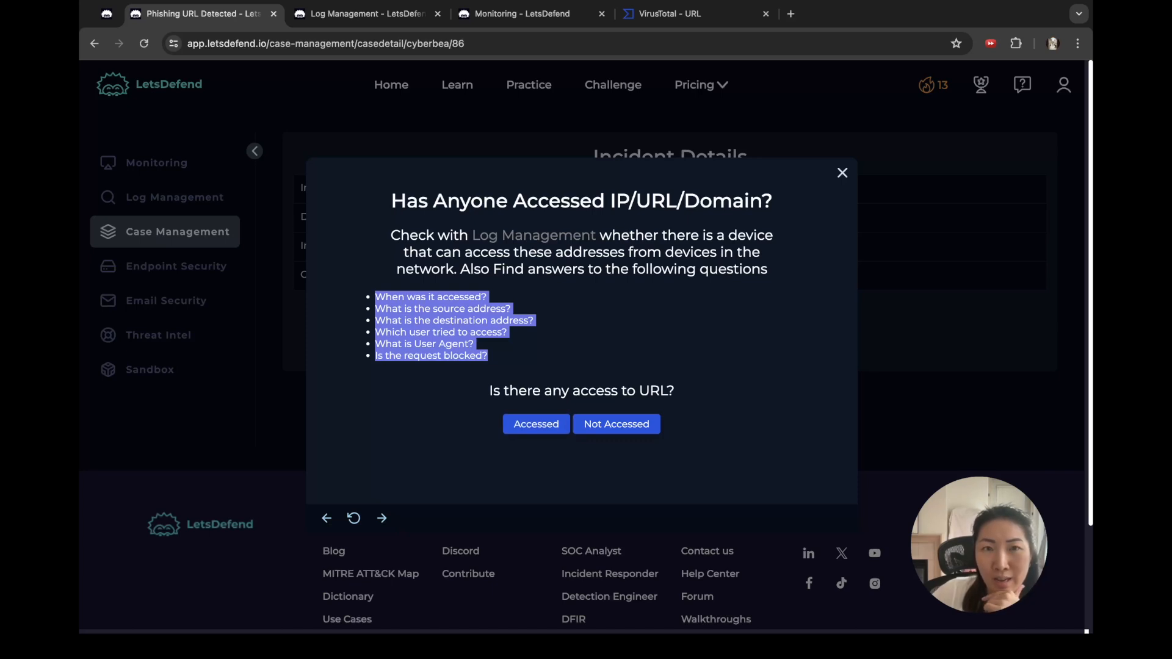
pyautogui.hotkey('ctrl', 'Tab')
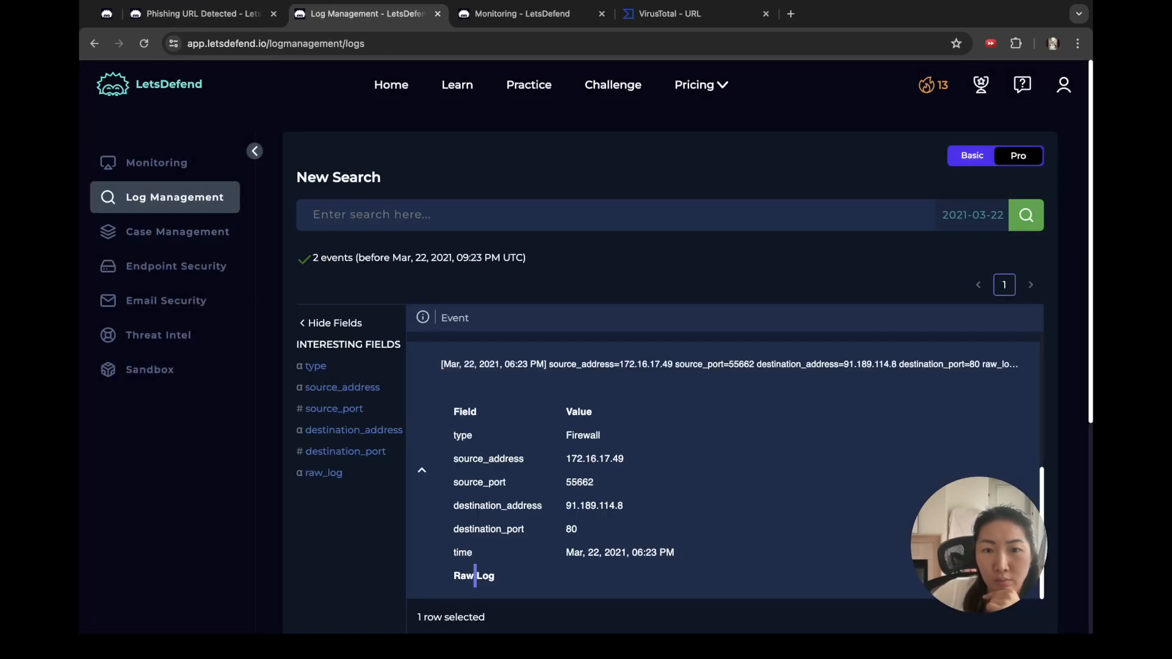
pyautogui.scroll(-3, 672, 367)
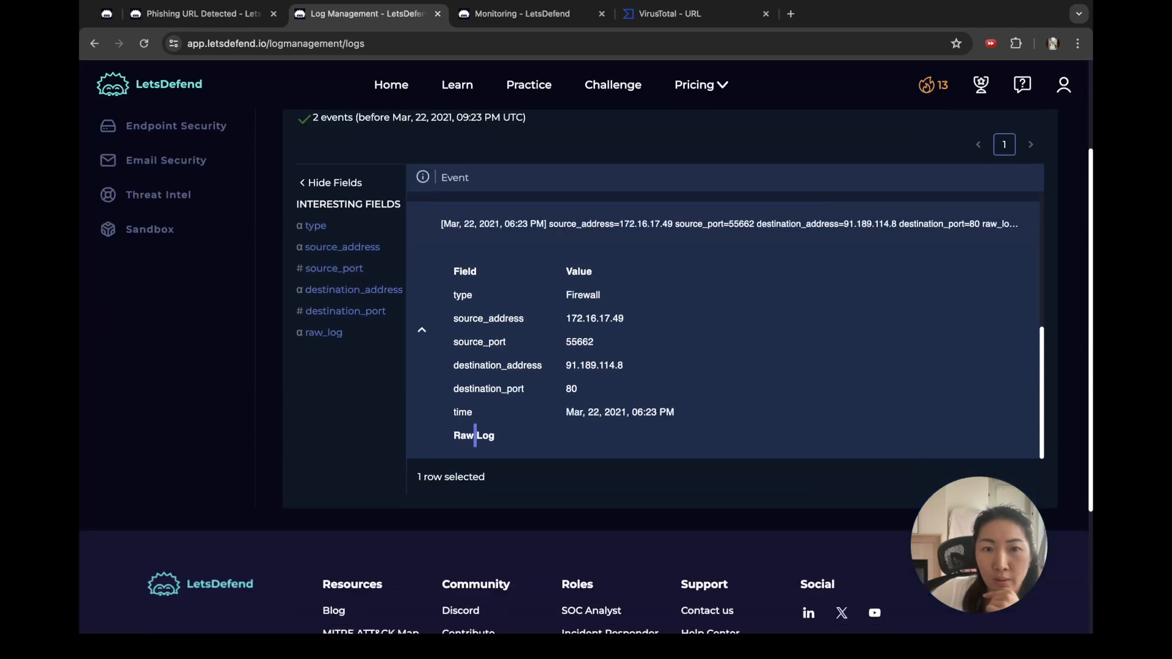
pyautogui.scroll(1, 672, 366)
pyautogui.hotkey('ctrl', 'Tab')
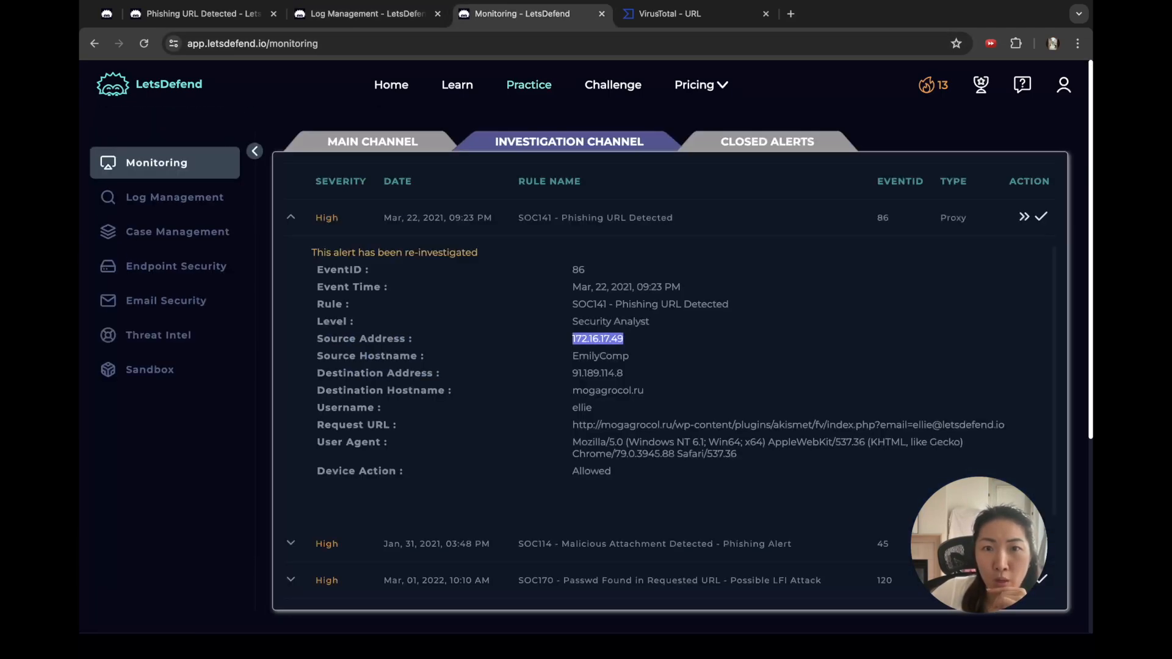
pyautogui.doubleClick(592, 471)
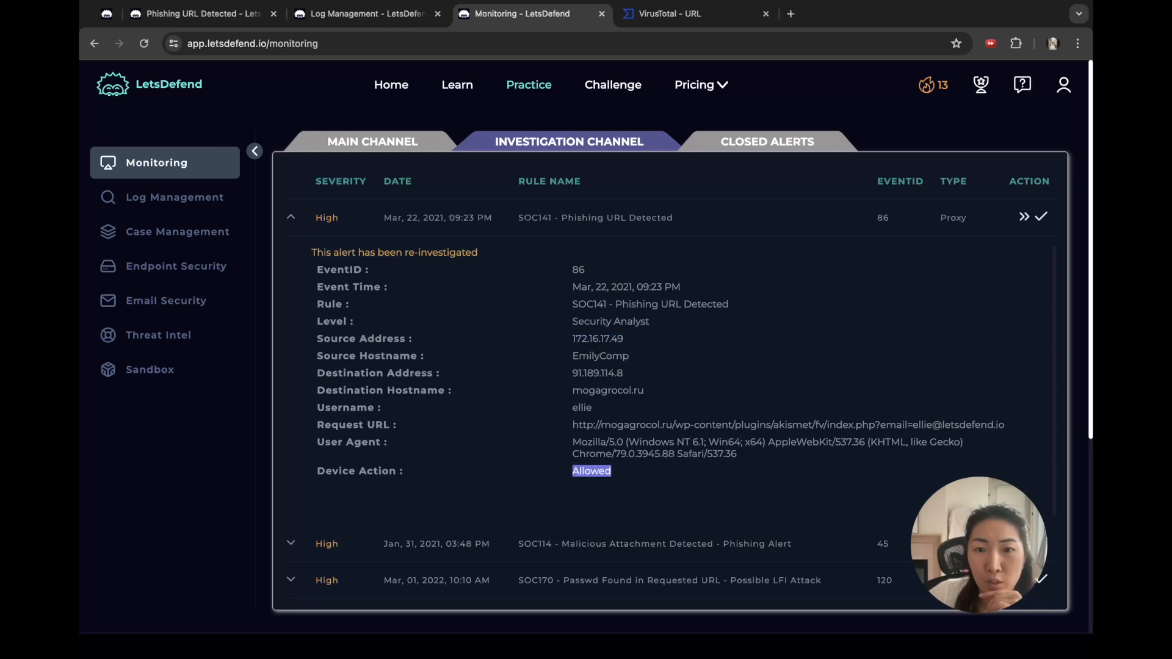
pyautogui.hotkey('ctrl', 'shift', 'Tab')
pyautogui.hotkey('ctrl', 'shift', 'Tab')
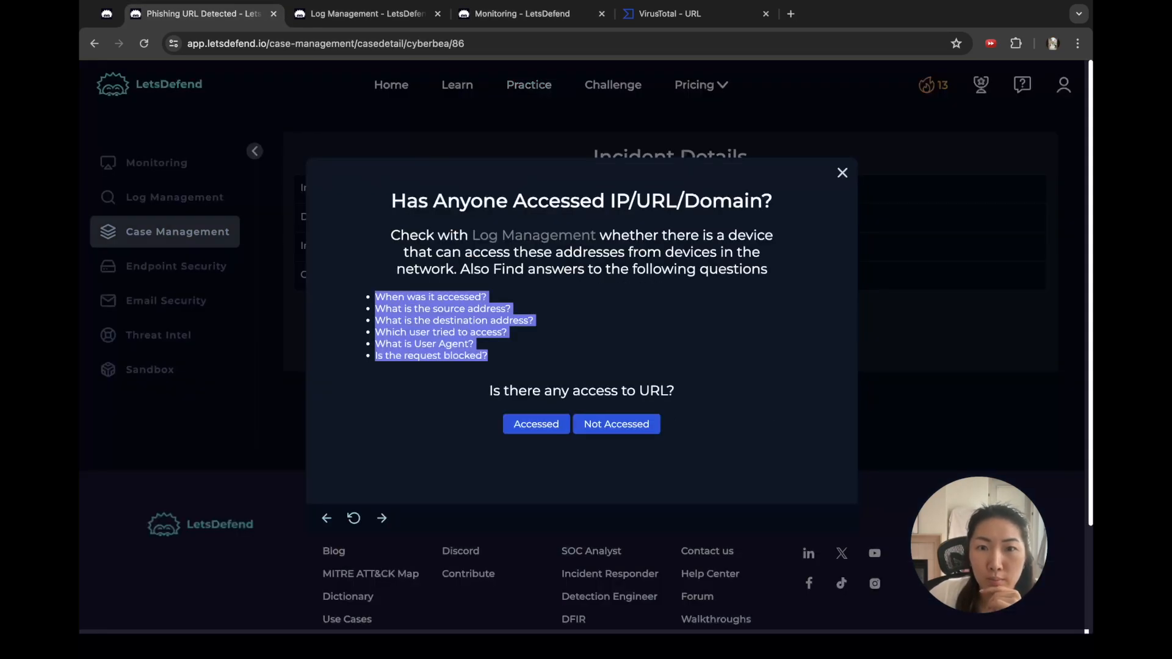
pyautogui.click(535, 425)
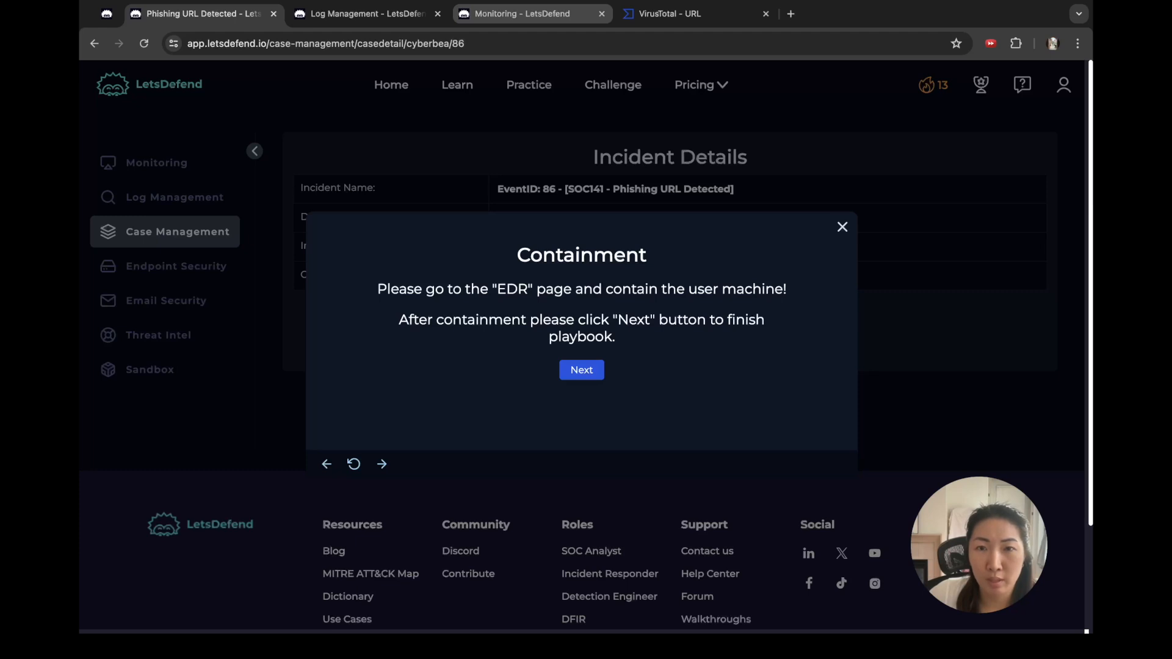
# Step: Open Endpoint Security in a new tab and search it for 91.189.114.8, finding no host
pyautogui.click(526, 14)
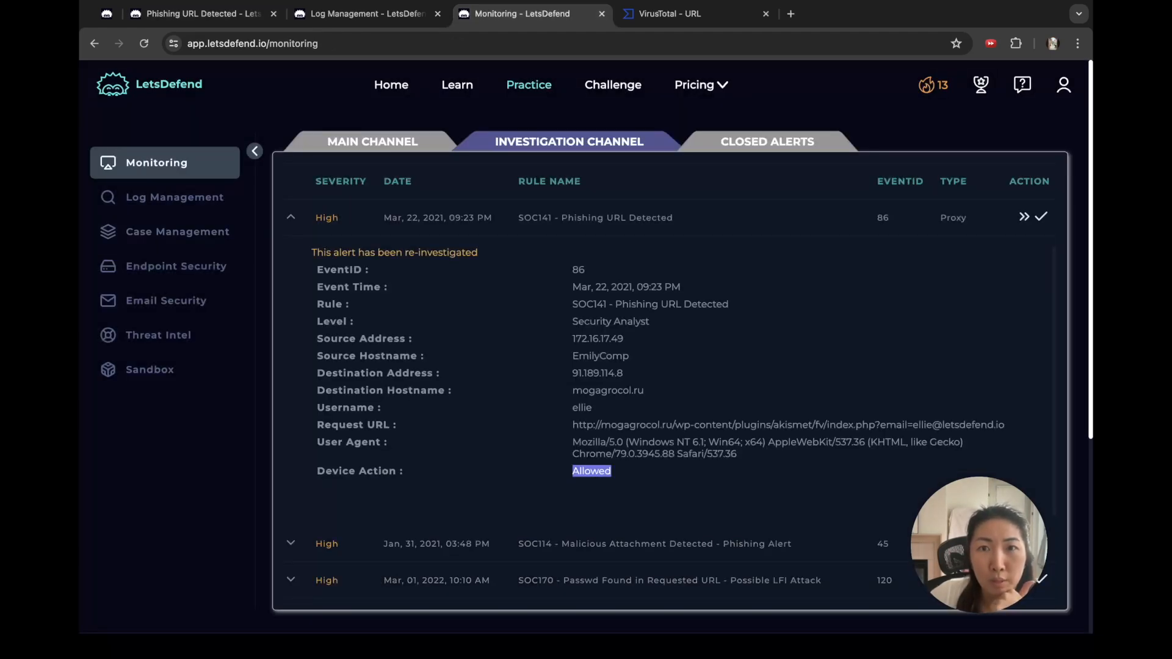
pyautogui.click(565, 105)
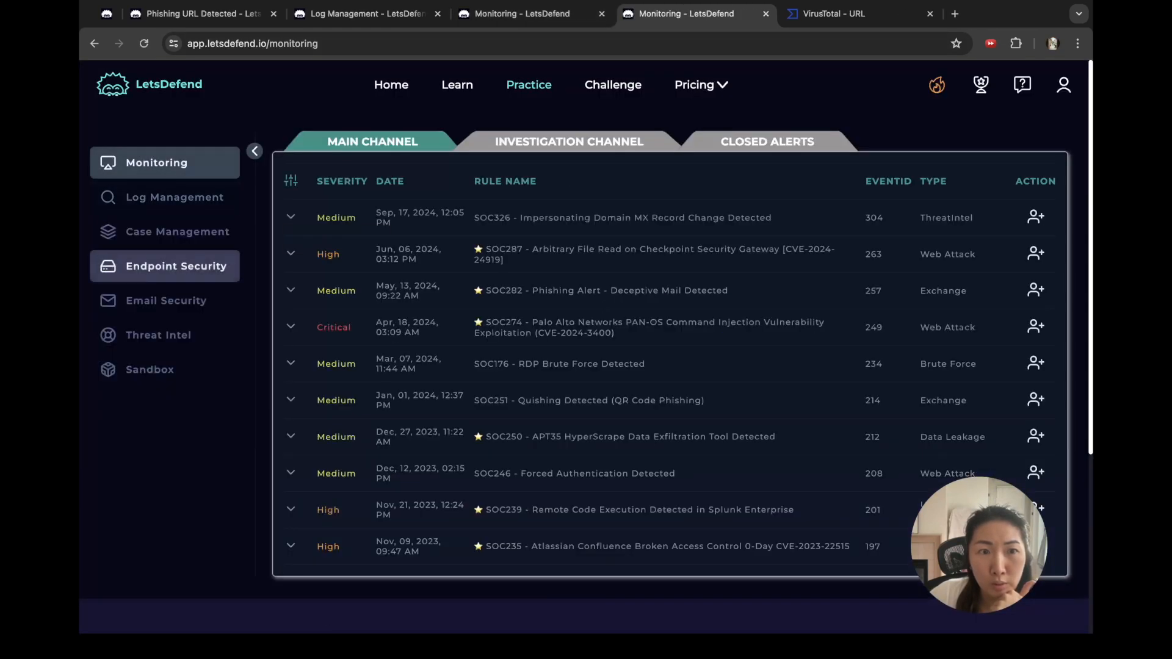
pyautogui.click(176, 266)
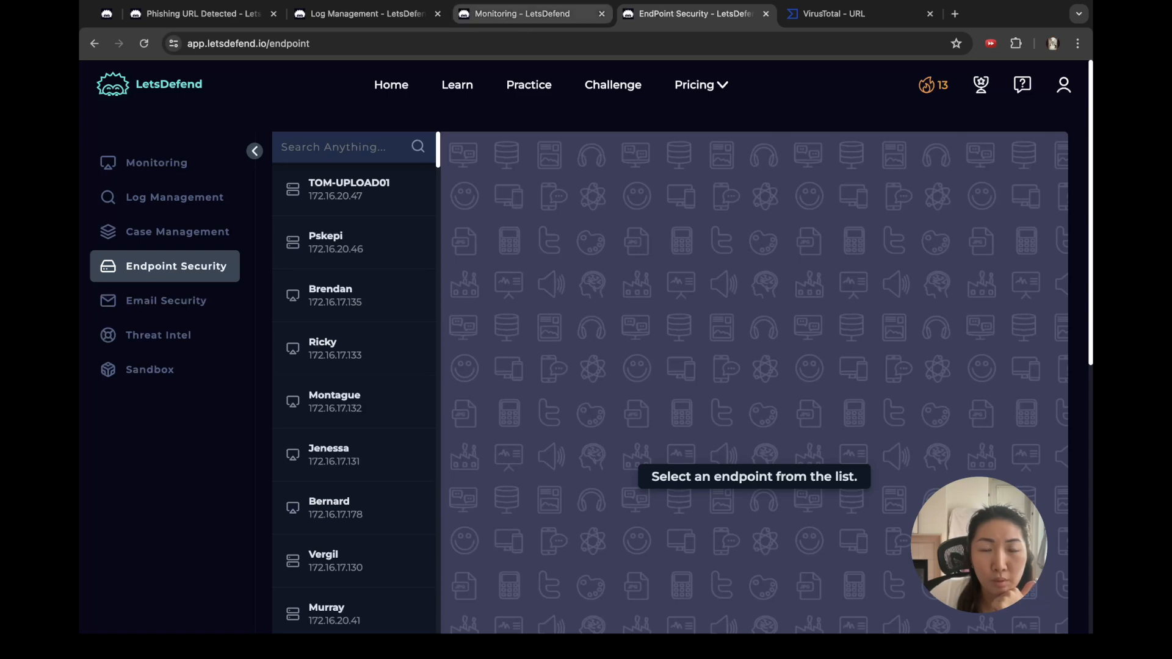
pyautogui.click(521, 13)
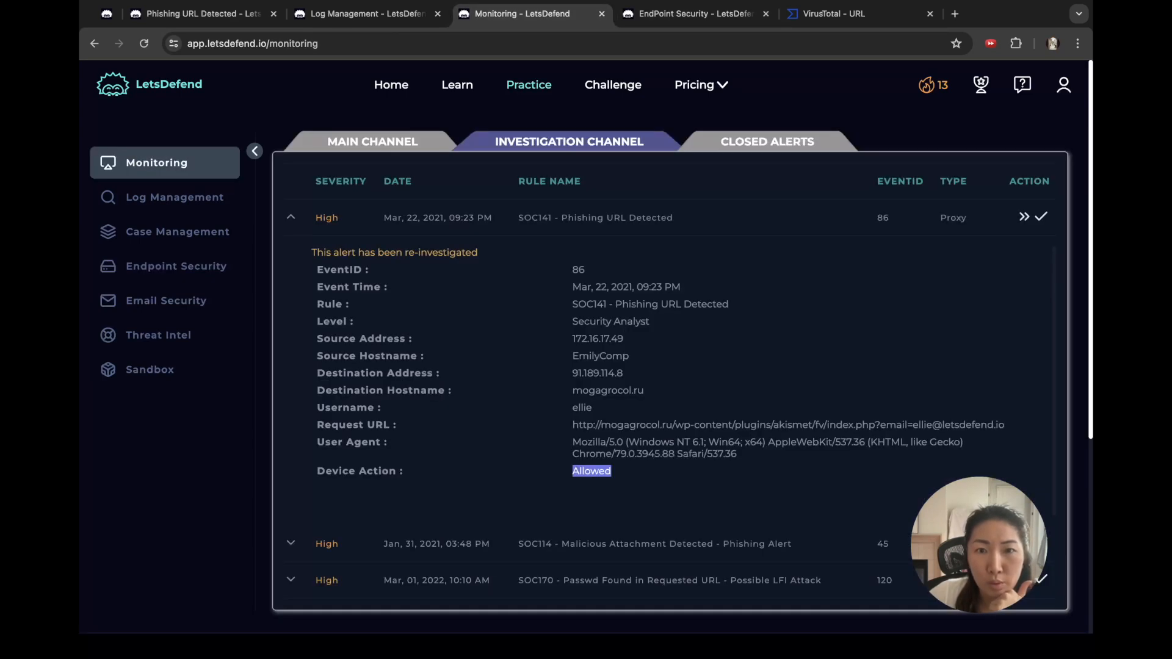
pyautogui.doubleClick(597, 373)
pyautogui.hotkey('ctrl', 'c')
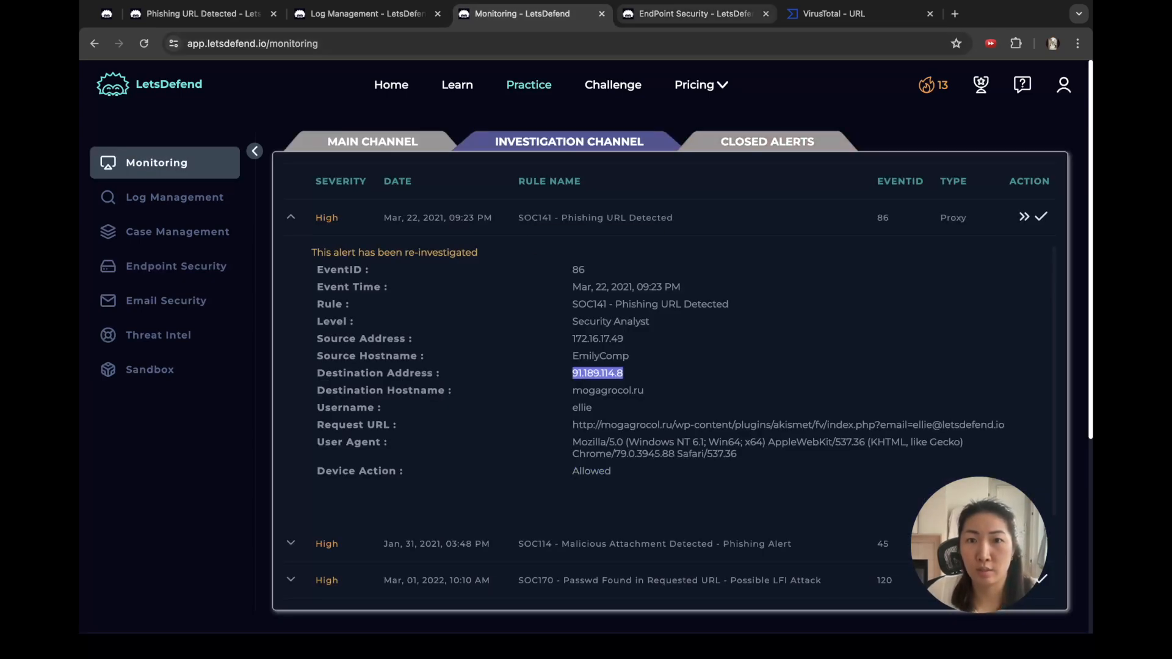
pyautogui.click(695, 13)
pyautogui.hotkey('ctrl', 'v')
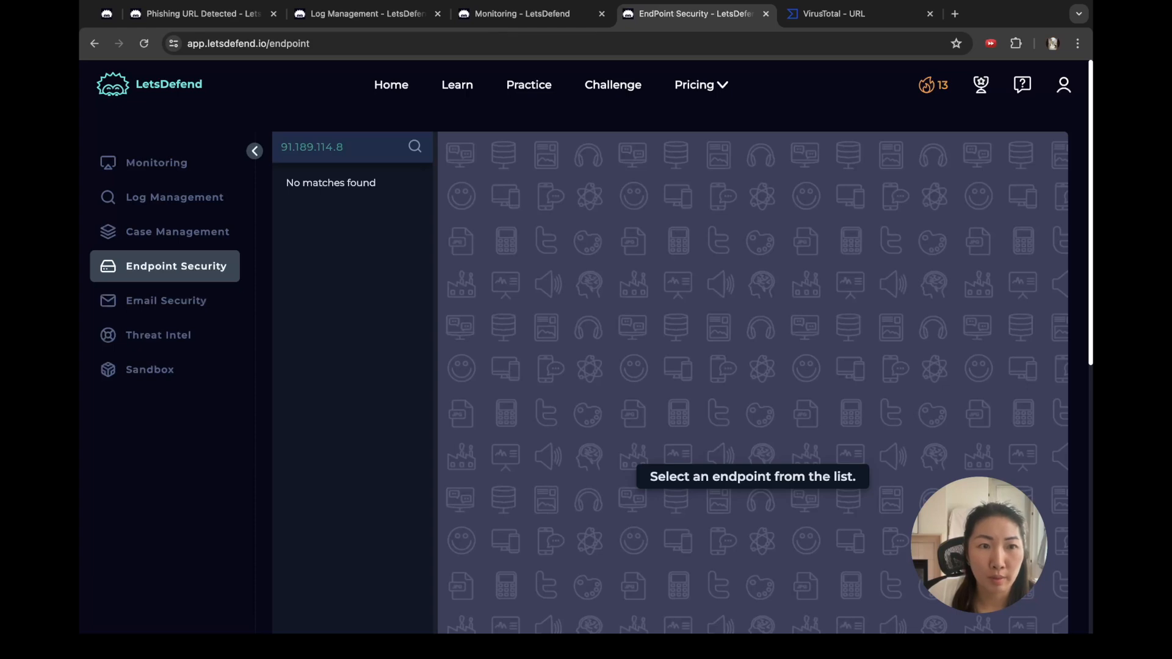
pyautogui.doubleClick(293, 184)
# Step: Copy the source address 172.16.17.49 from the alert details for the endpoint search
pyautogui.click(529, 14)
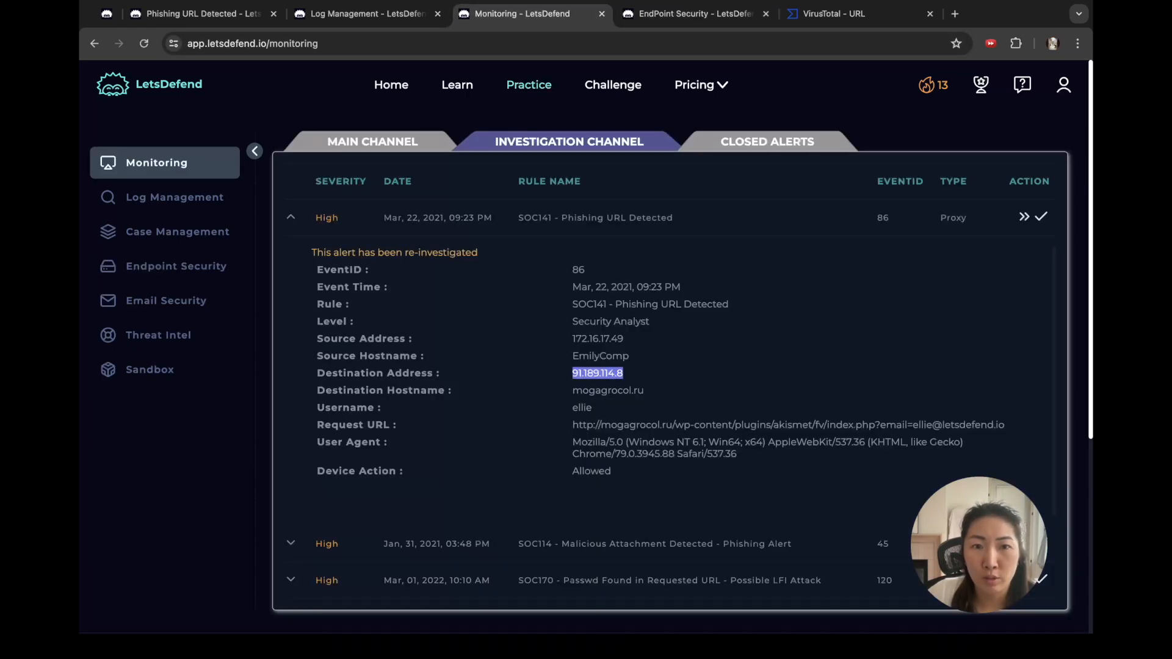
pyautogui.doubleClick(597, 339)
pyautogui.hotkey('ctrl', 'c')
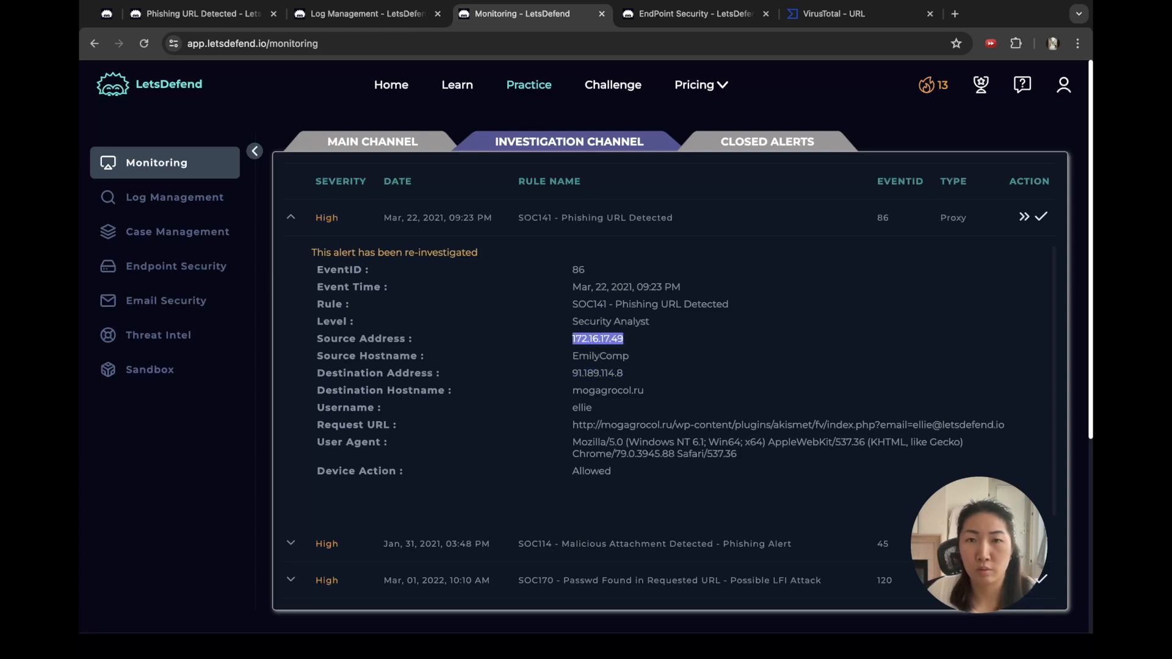
pyautogui.click(694, 14)
# Step: Search endpoints for 172.16.17.49 and open the EmilyComp host details
pyautogui.hotkey('ctrl', 'a')
pyautogui.press('BackSpace')
pyautogui.hotkey('ctrl', 'v')
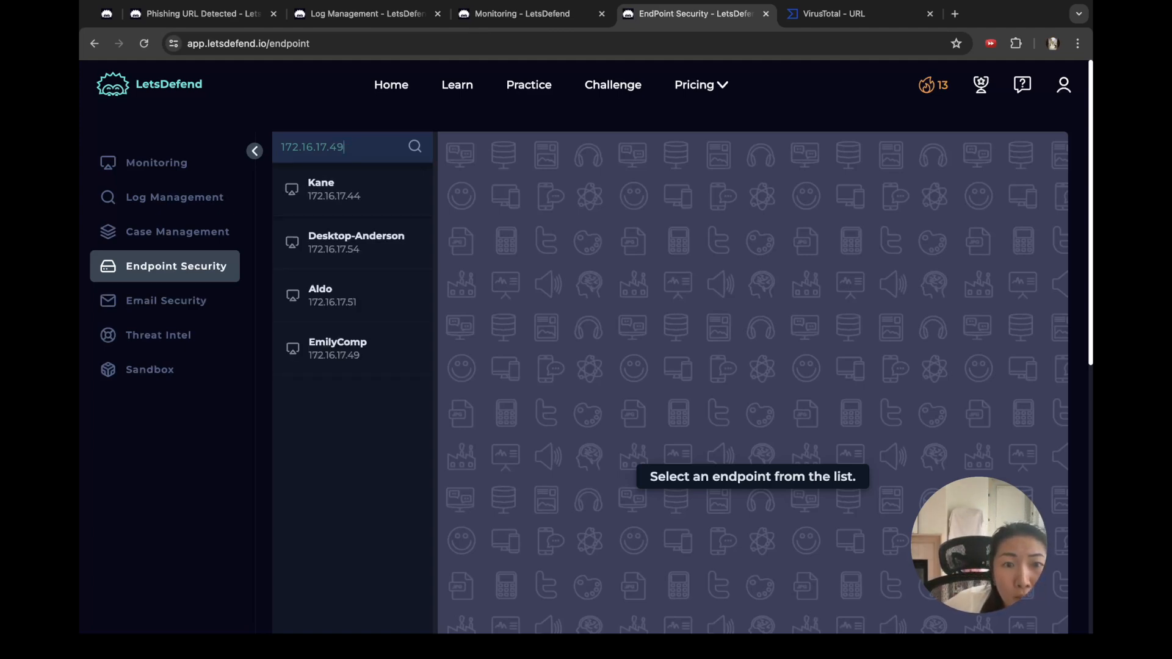
pyautogui.click(352, 349)
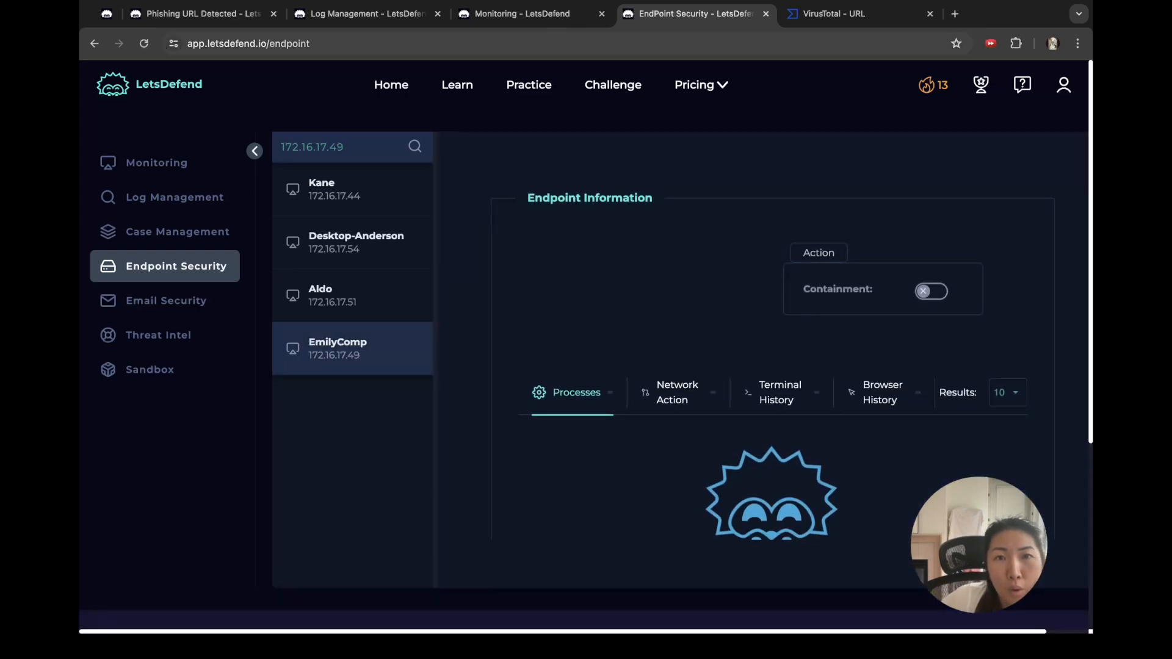
pyautogui.click(523, 13)
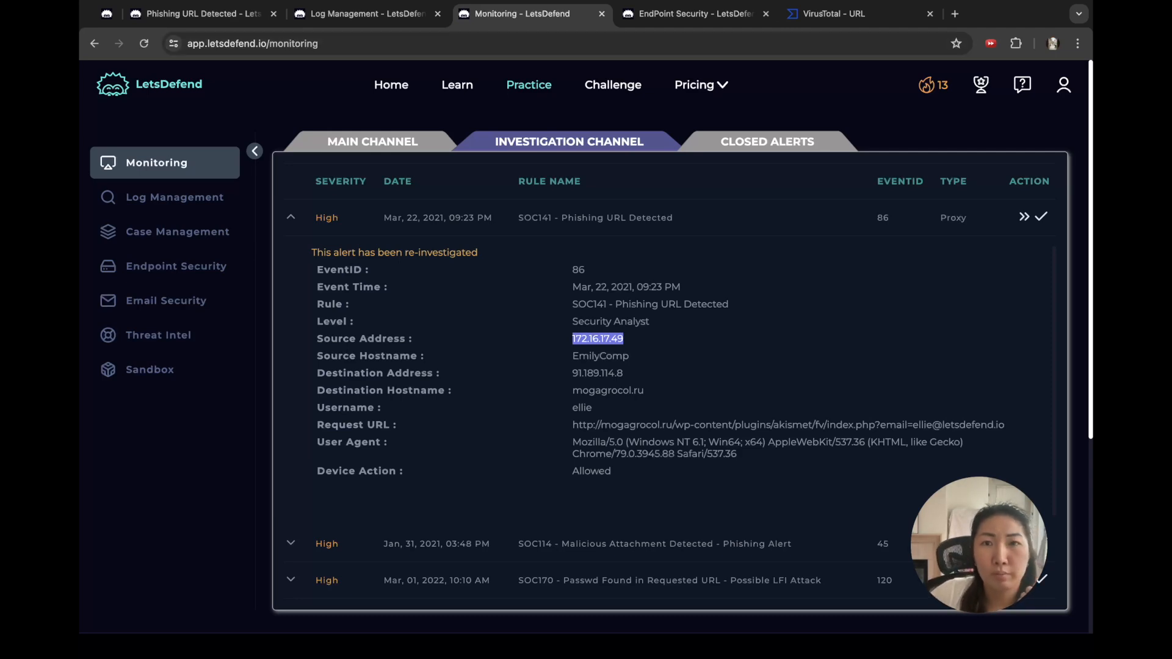
pyautogui.click(696, 13)
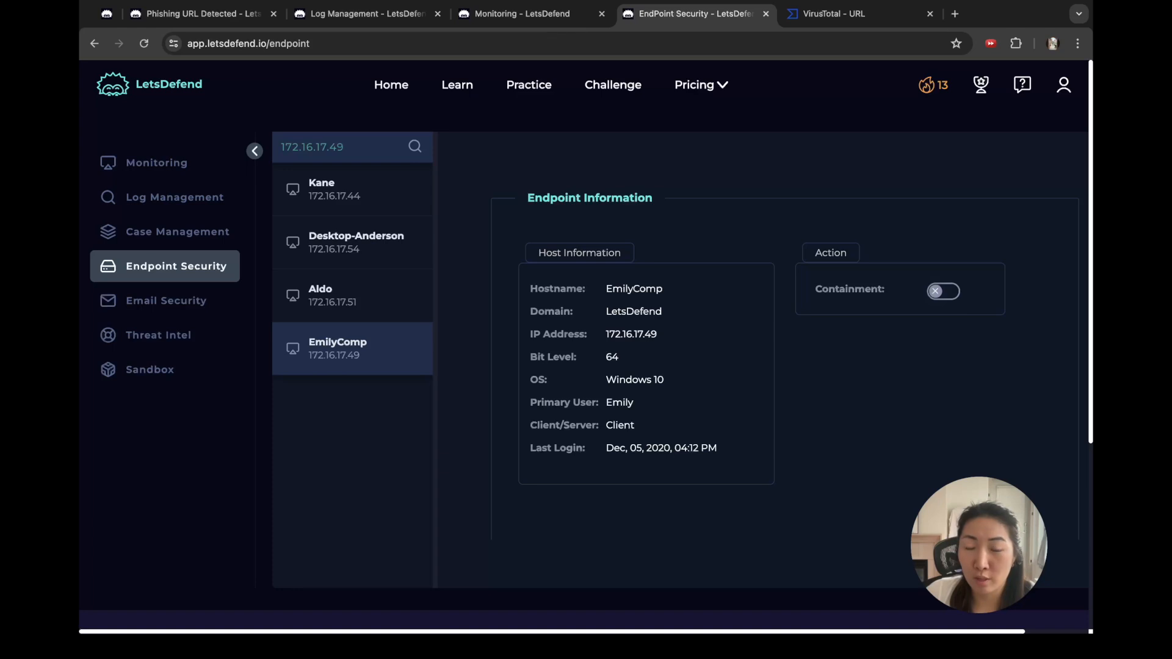
# Step: Contain the EmilyComp host and return to the playbook's Containment step
pyautogui.click(943, 291)
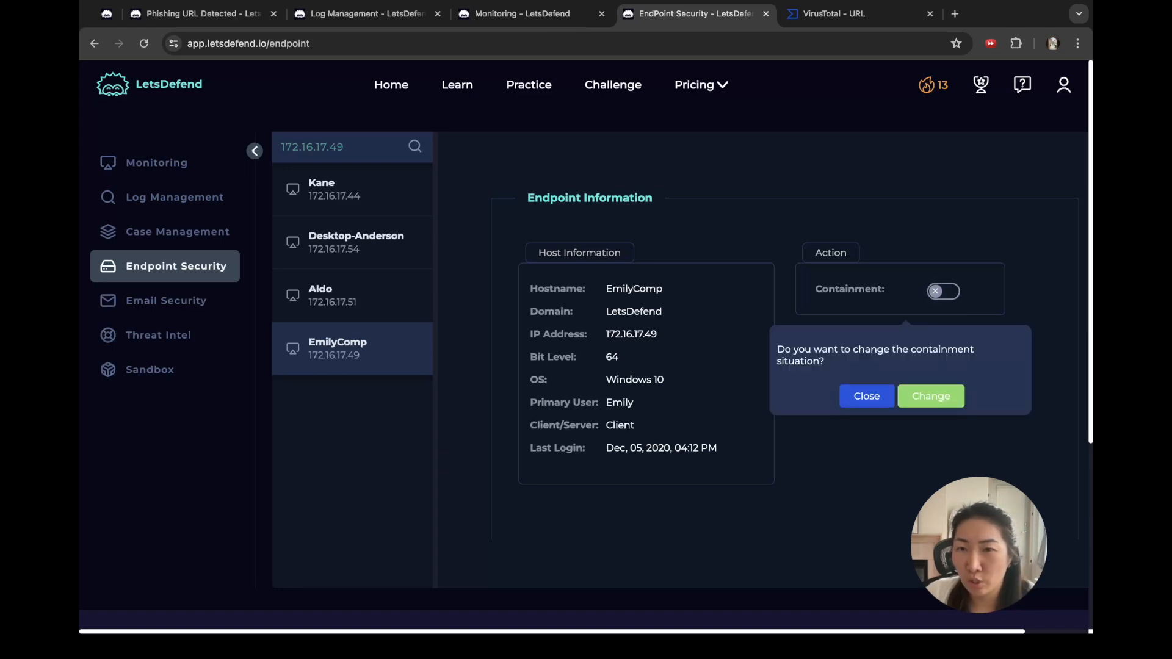
pyautogui.click(931, 397)
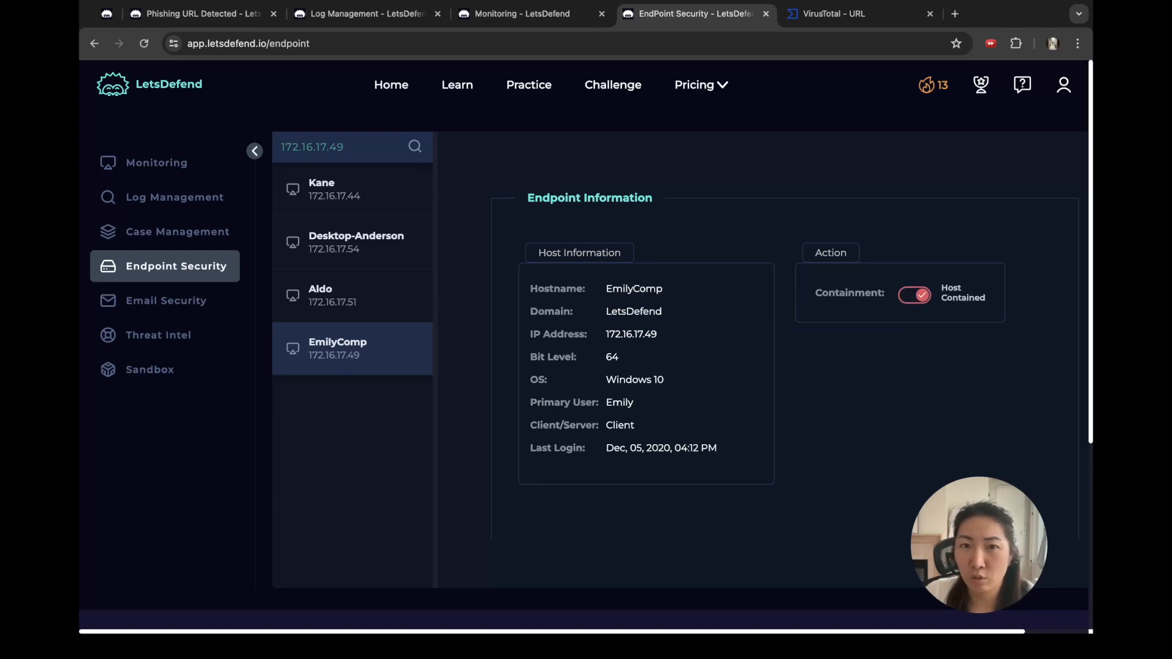
pyautogui.scroll(-10, 785, 336)
pyautogui.scroll(5, 785, 336)
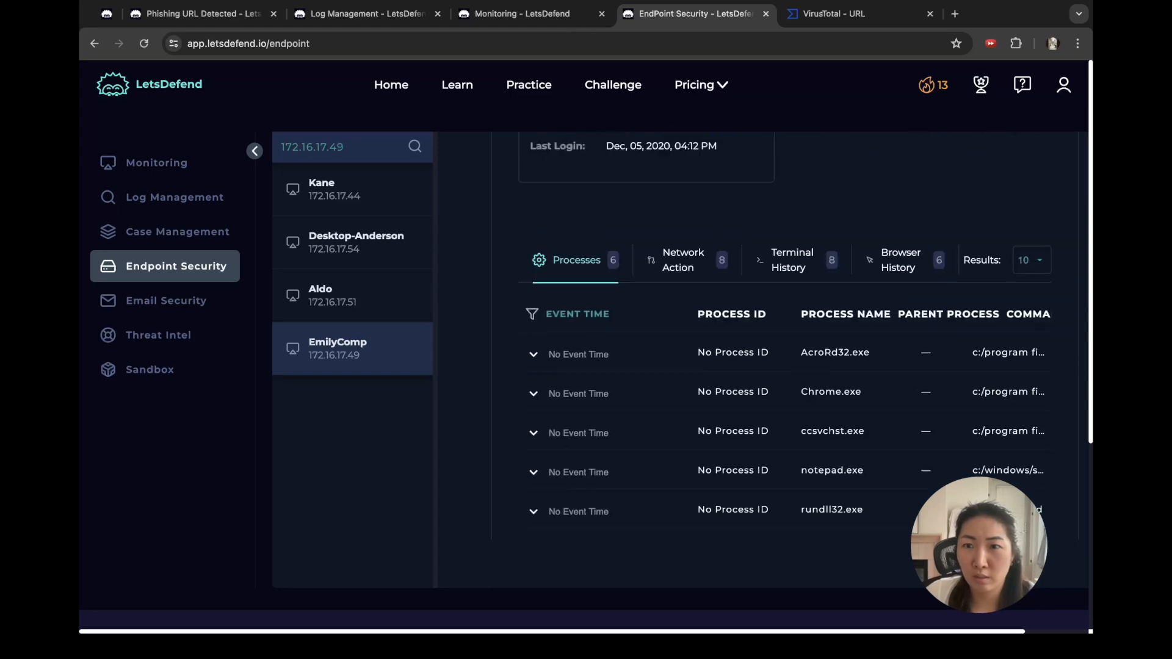
pyautogui.scroll(3, 784, 335)
pyautogui.scroll(-2, 784, 336)
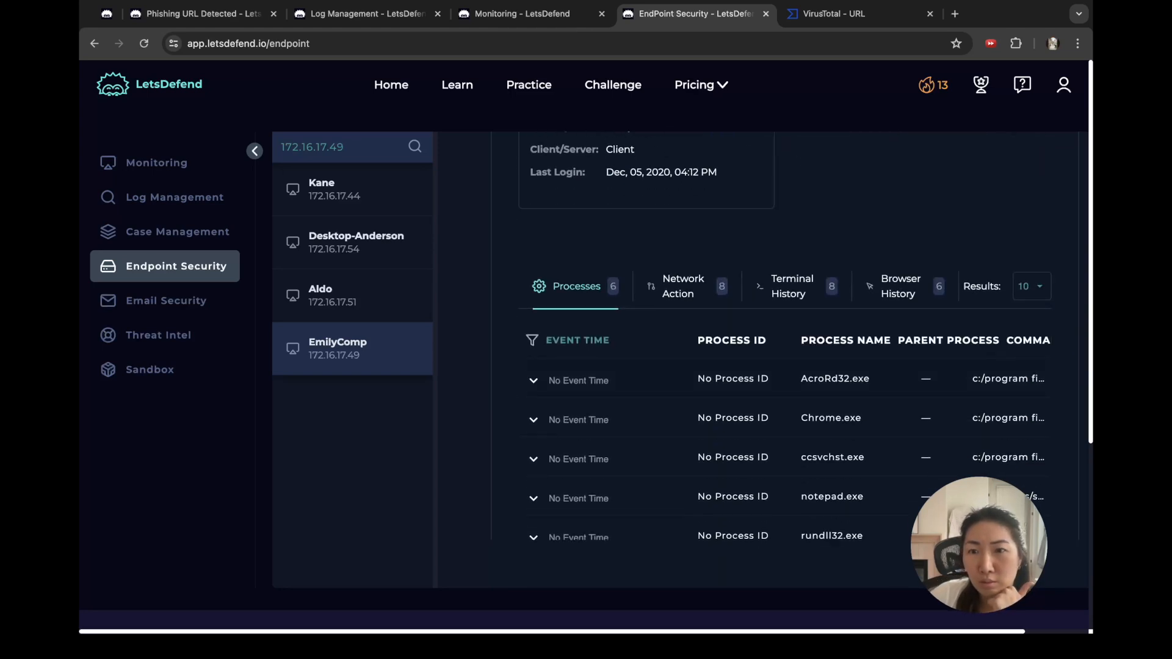
pyautogui.scroll(-3, 785, 336)
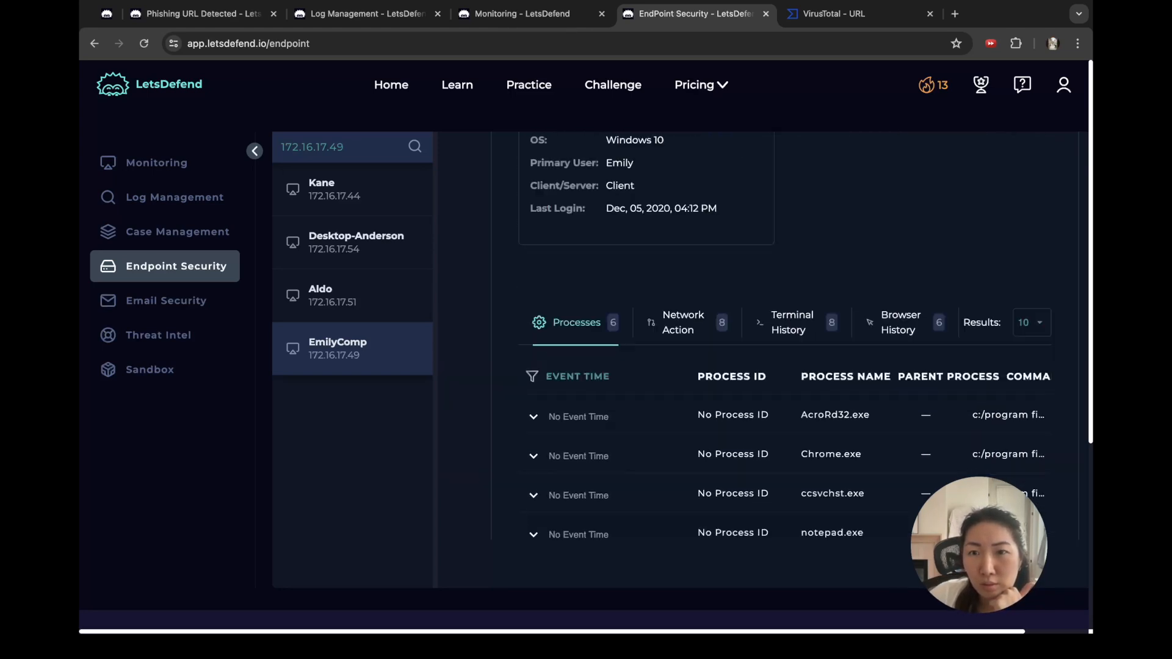
pyautogui.scroll(7, 784, 336)
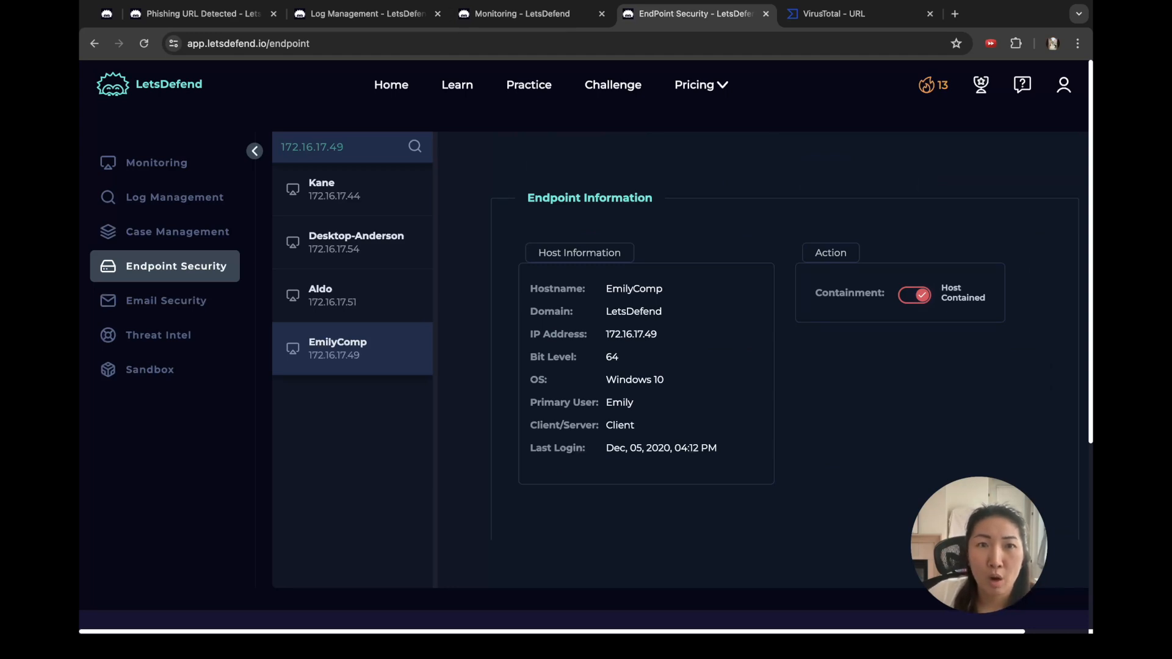
pyautogui.click(367, 14)
pyautogui.click(203, 14)
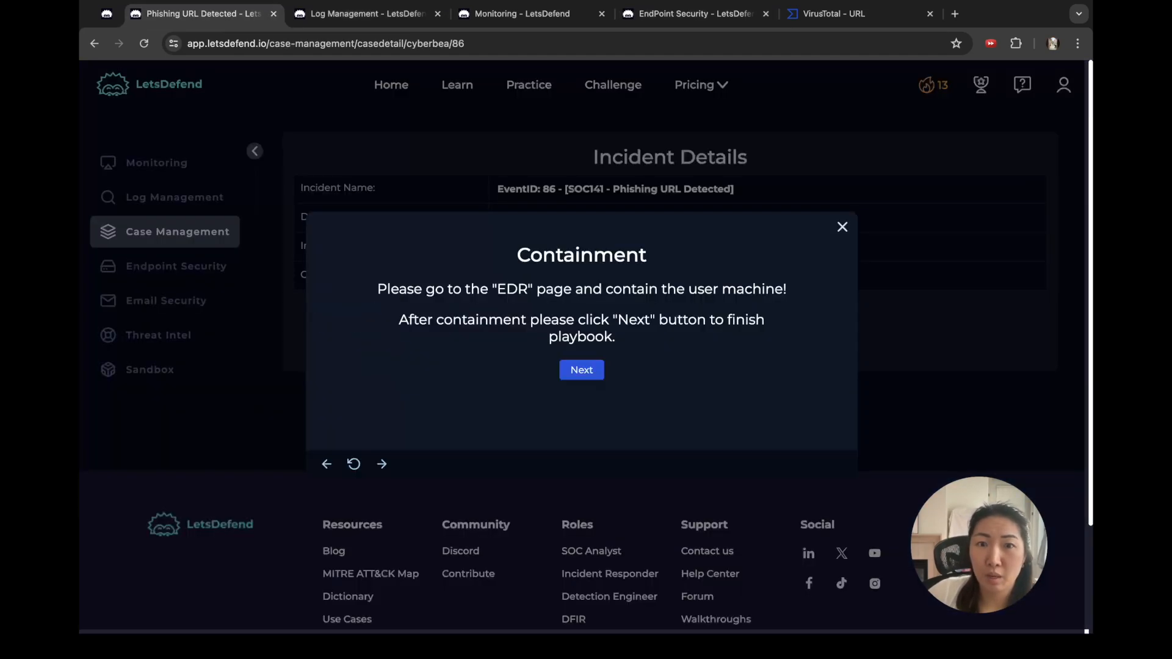
# Step: Advance to the artifacts step and add the mogagrocol request URL as a URL Address artifact
pyautogui.click(582, 370)
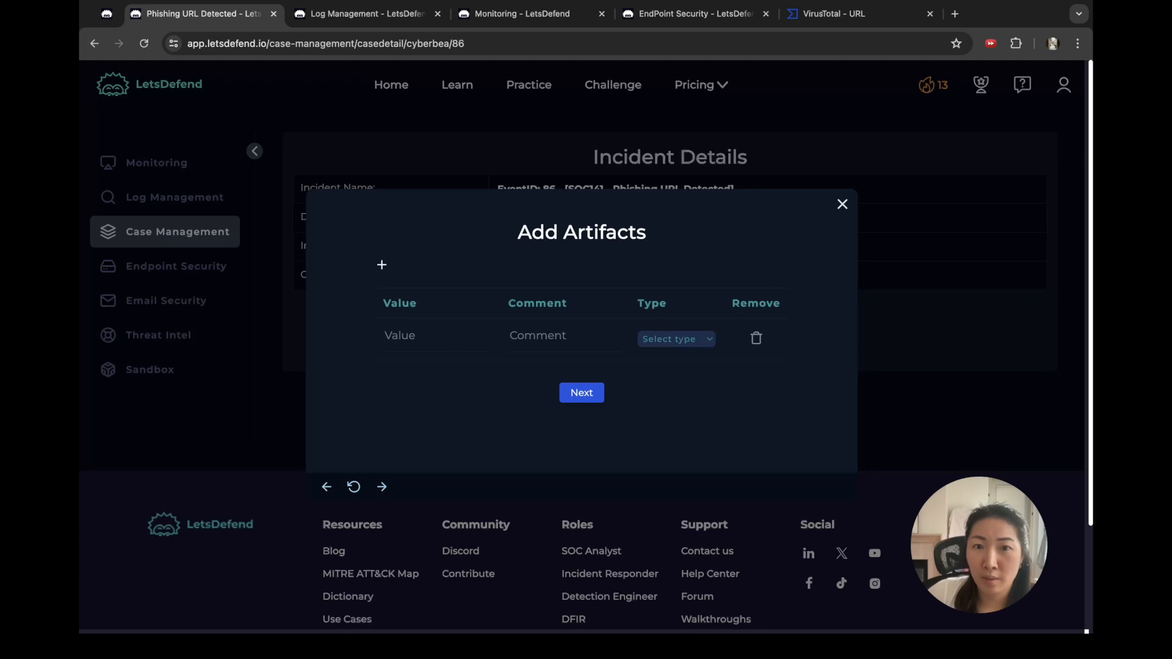
pyautogui.click(677, 339)
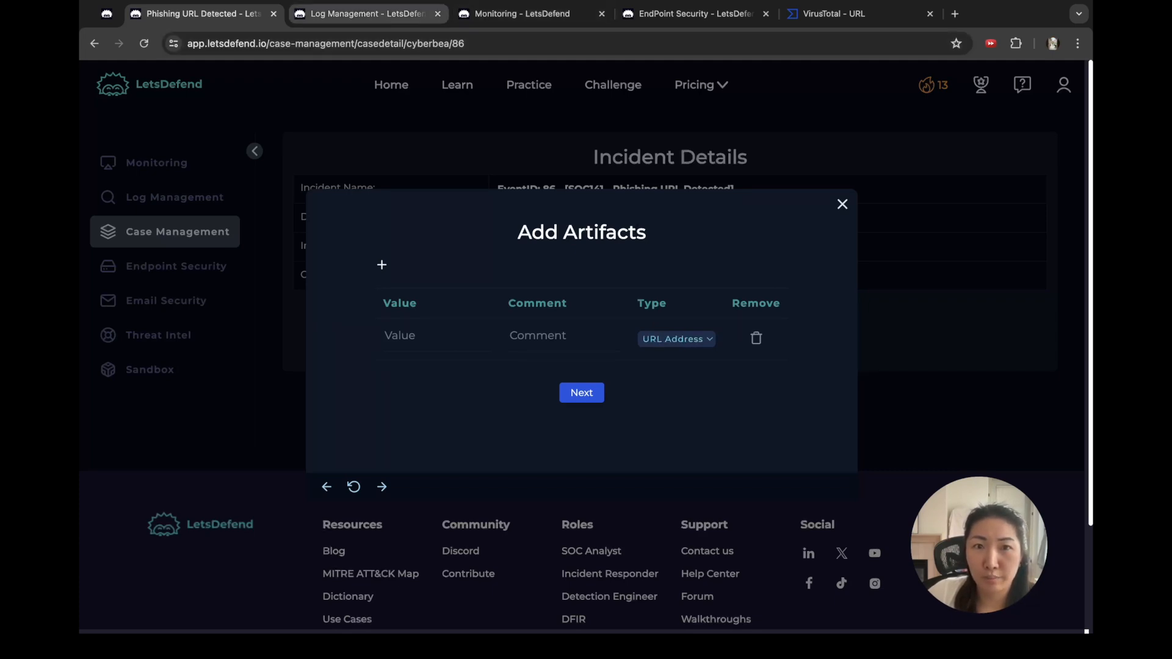
pyautogui.click(367, 13)
pyautogui.scroll(3, 475, 494)
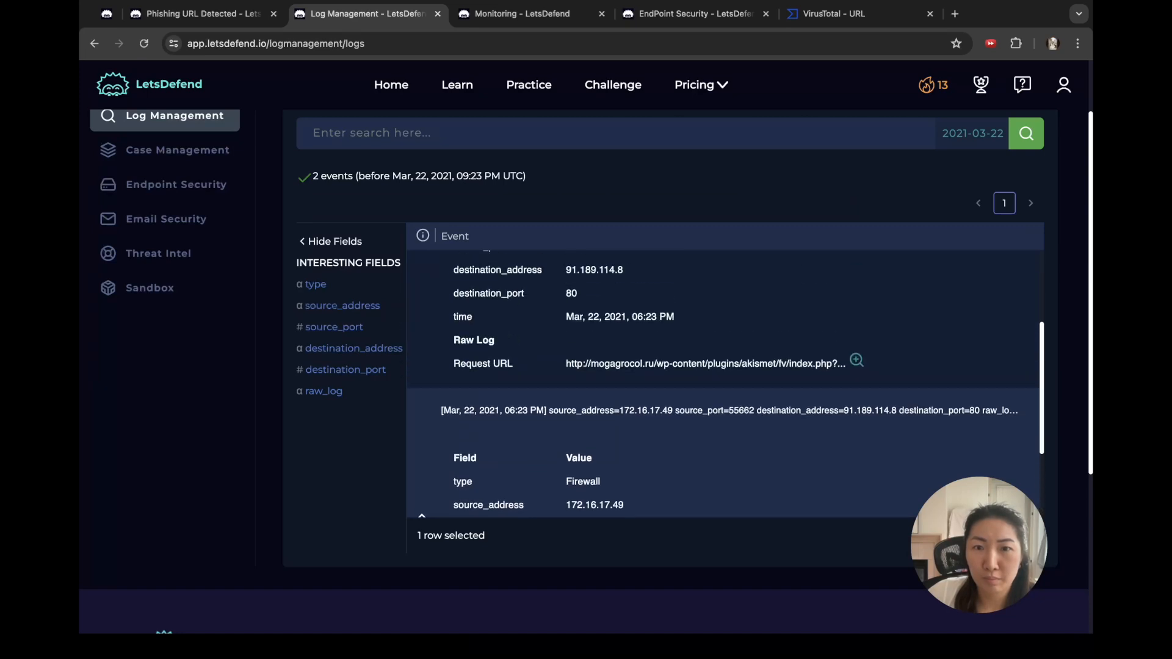
pyautogui.click(856, 361)
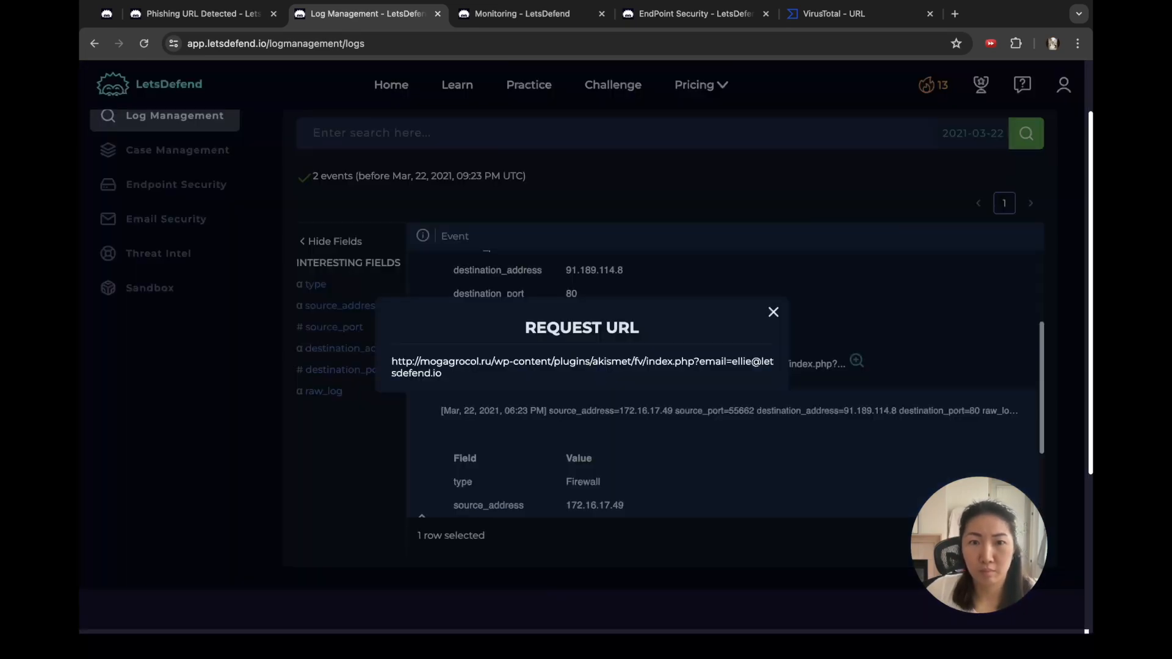
pyautogui.tripleClick(582, 361)
pyautogui.press('super+c')
pyautogui.click(202, 13)
pyautogui.click(437, 335)
pyautogui.press('super+v')
# Step: Add a second artifact row and set its type to IP Address
pyautogui.click(381, 265)
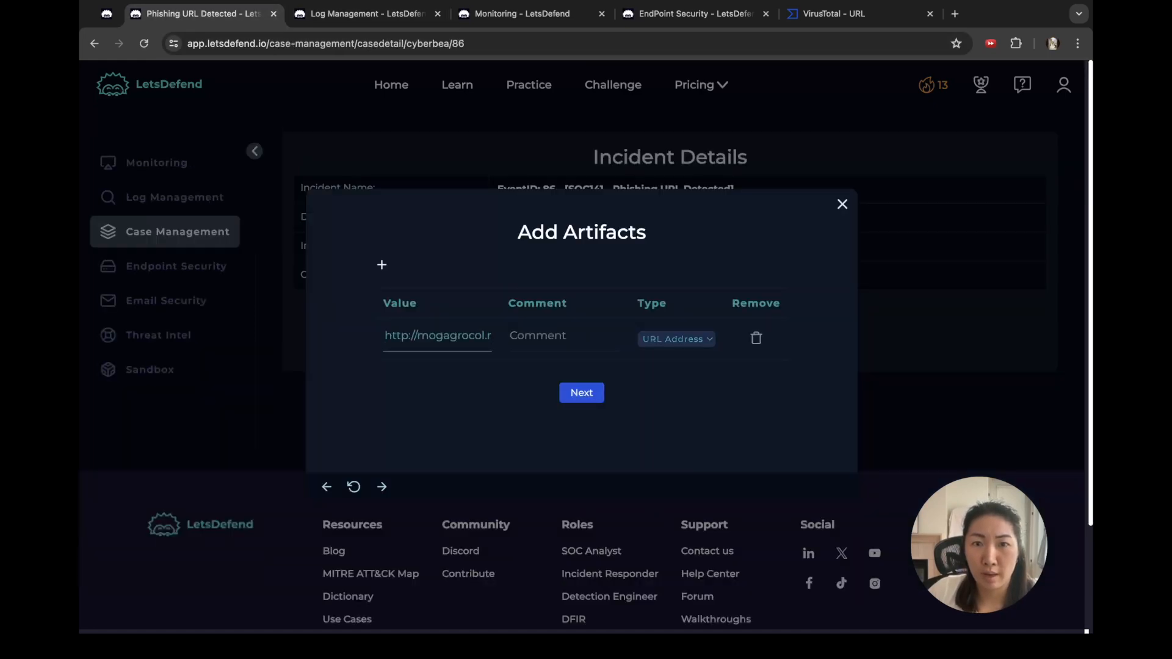
pyautogui.click(676, 360)
pyautogui.click(677, 374)
pyautogui.click(523, 14)
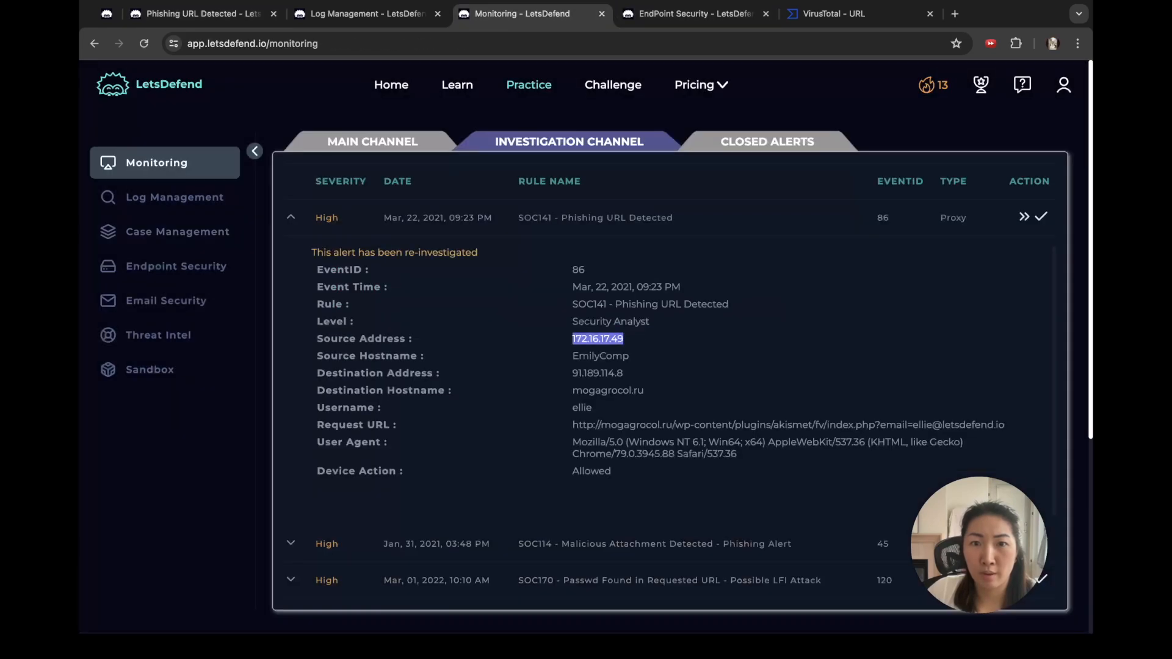
pyautogui.click(1005, 425)
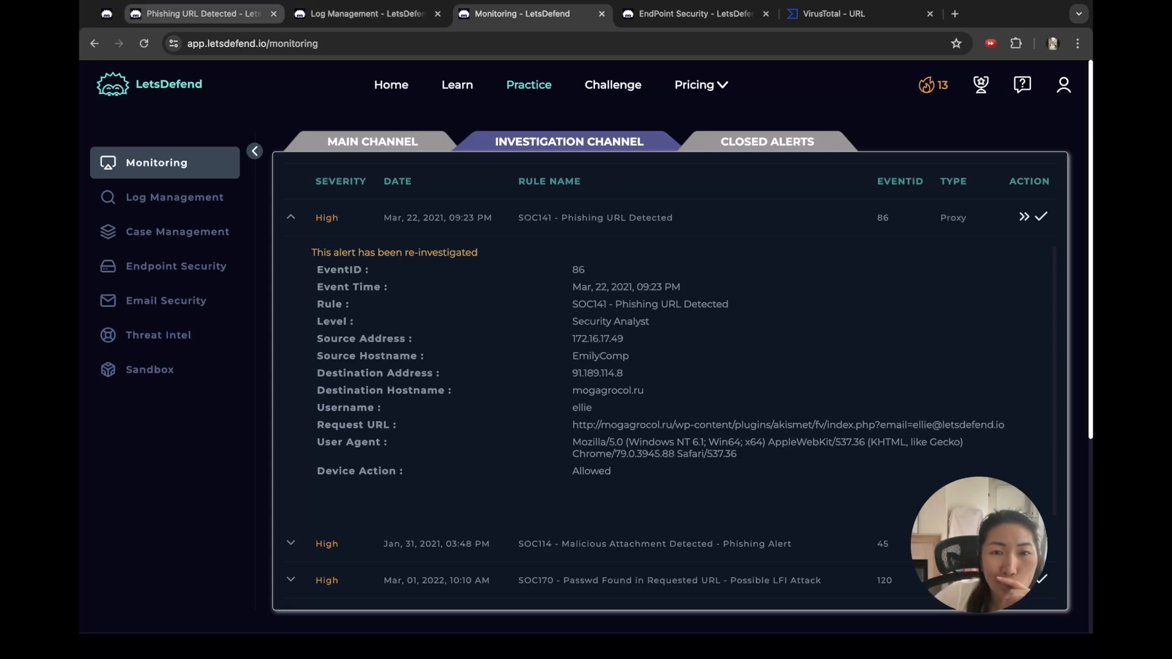
pyautogui.click(696, 14)
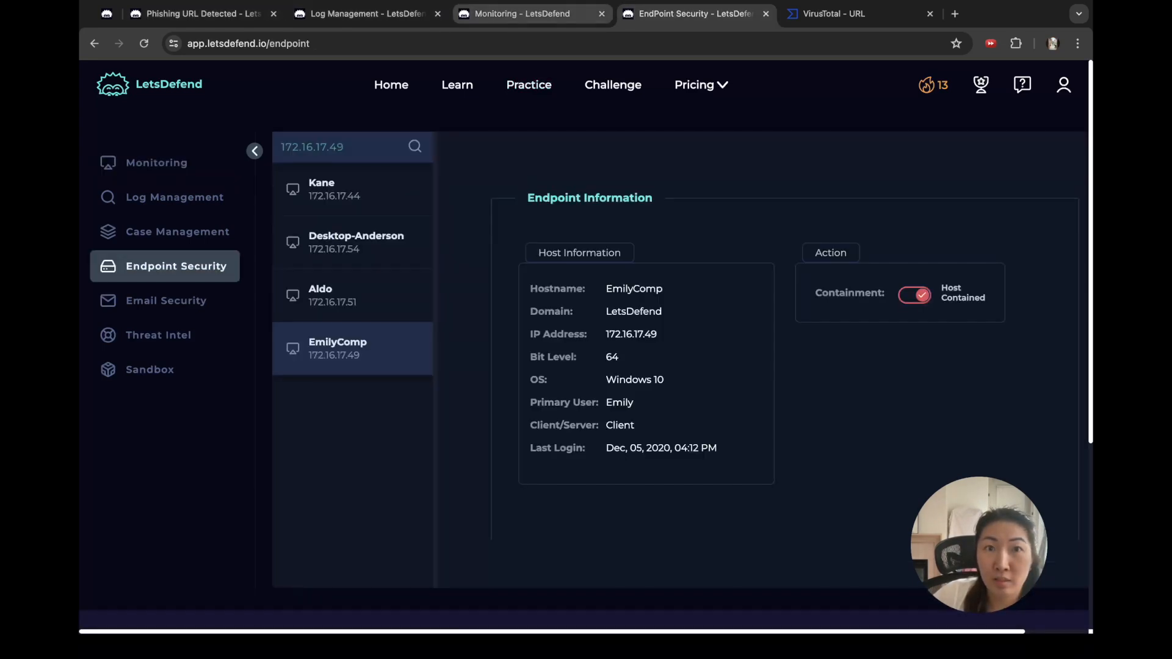
pyautogui.click(367, 13)
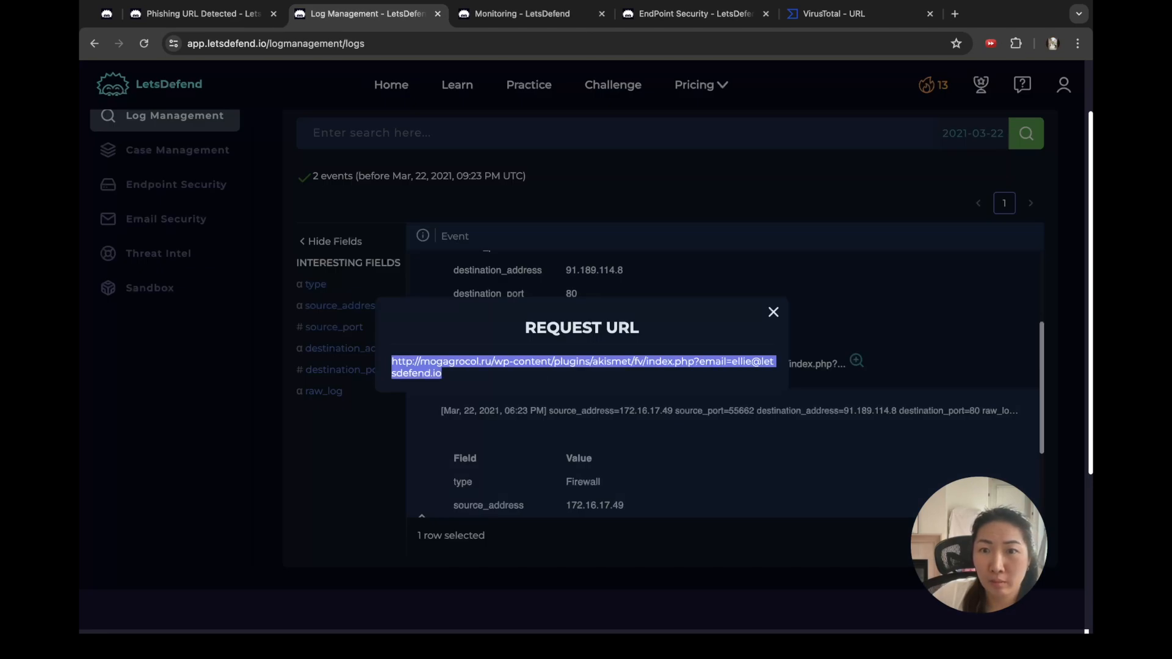
pyautogui.click(773, 312)
pyautogui.scroll(5, 726, 385)
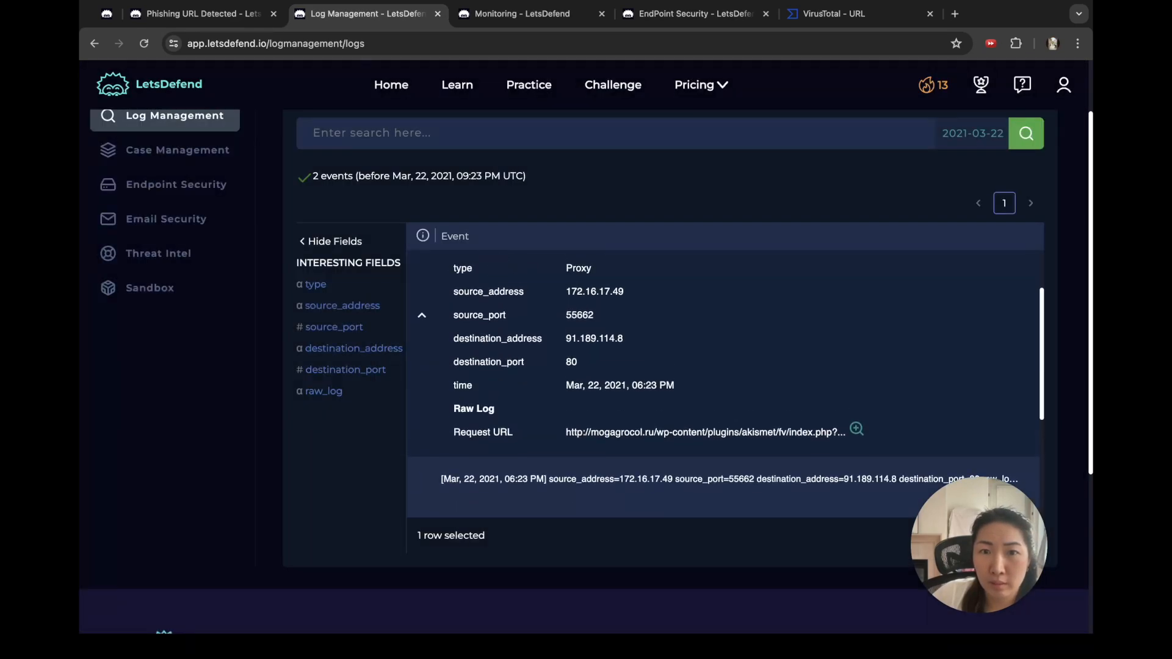
pyautogui.scroll(-5, 726, 384)
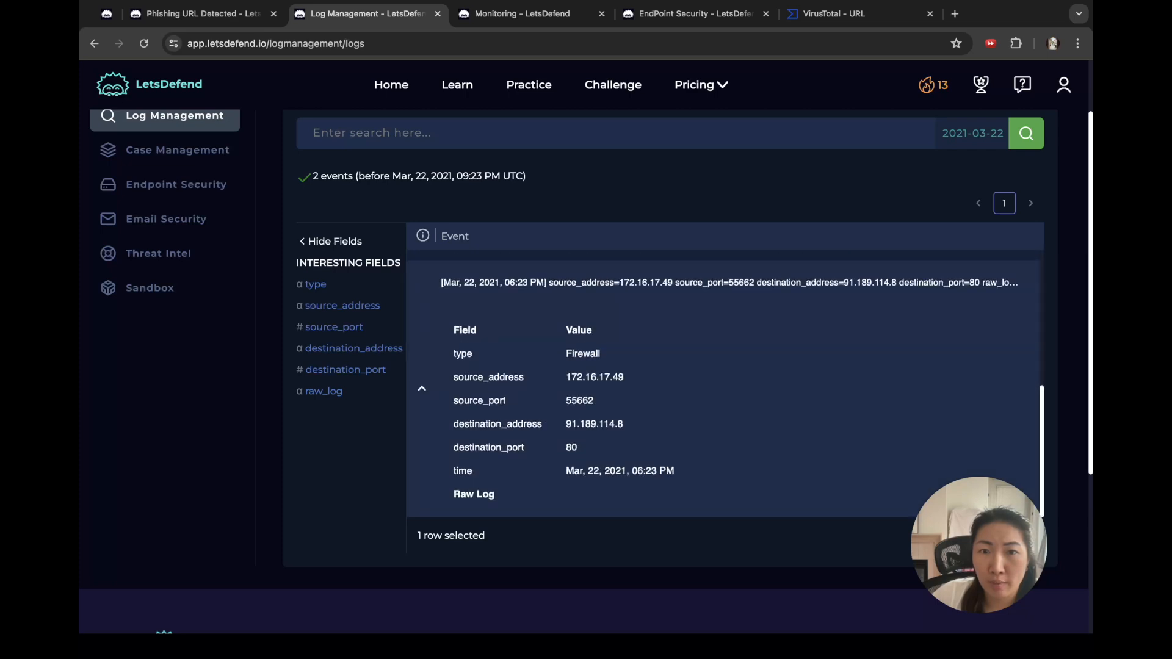
pyautogui.scroll(2, 726, 384)
pyautogui.scroll(3, 727, 384)
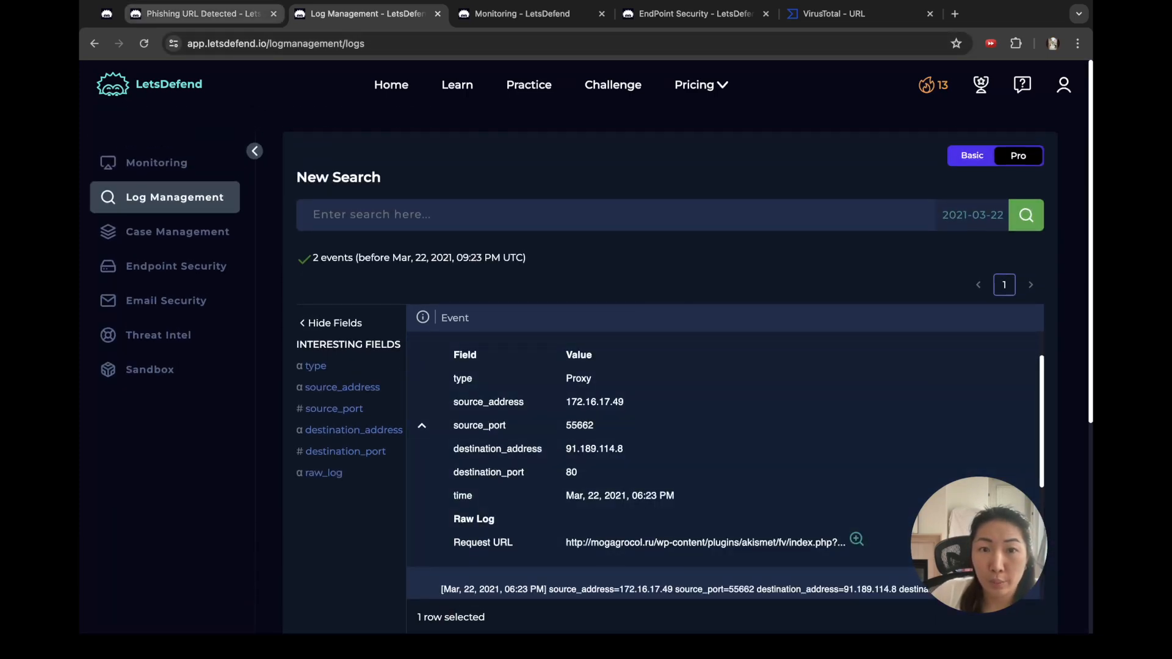
pyautogui.click(204, 13)
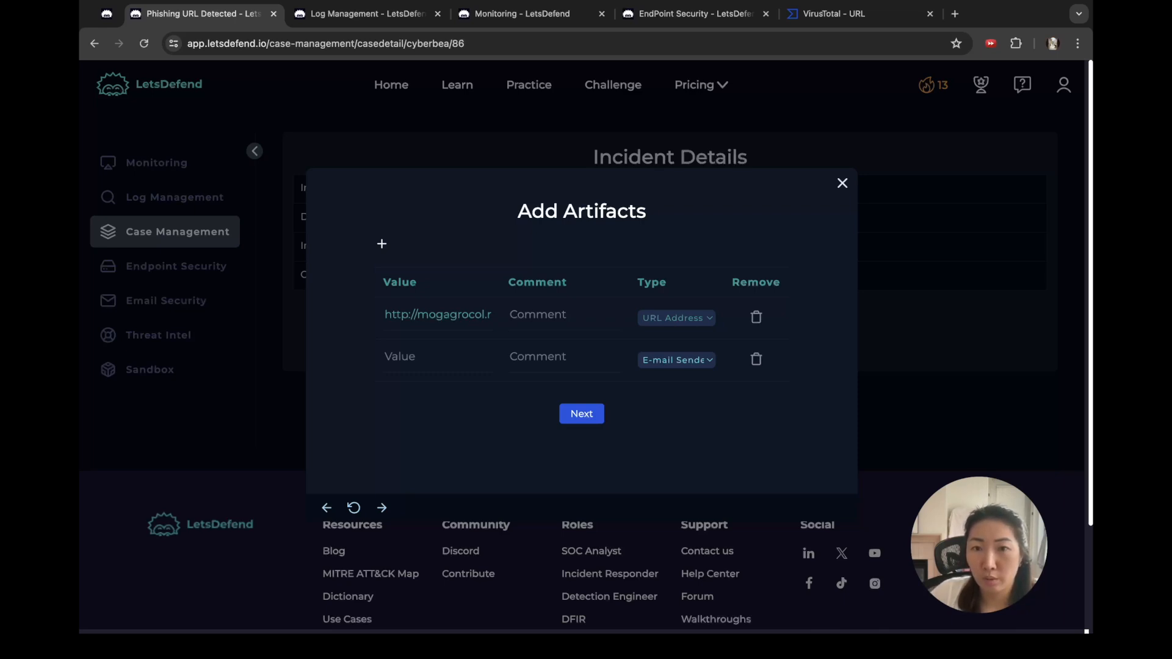
pyautogui.click(672, 389)
# Step: Record 172.16.17.49 in the second artifact row with the comment 'Source IP'
pyautogui.click(549, 358)
pyautogui.write('sender IP')
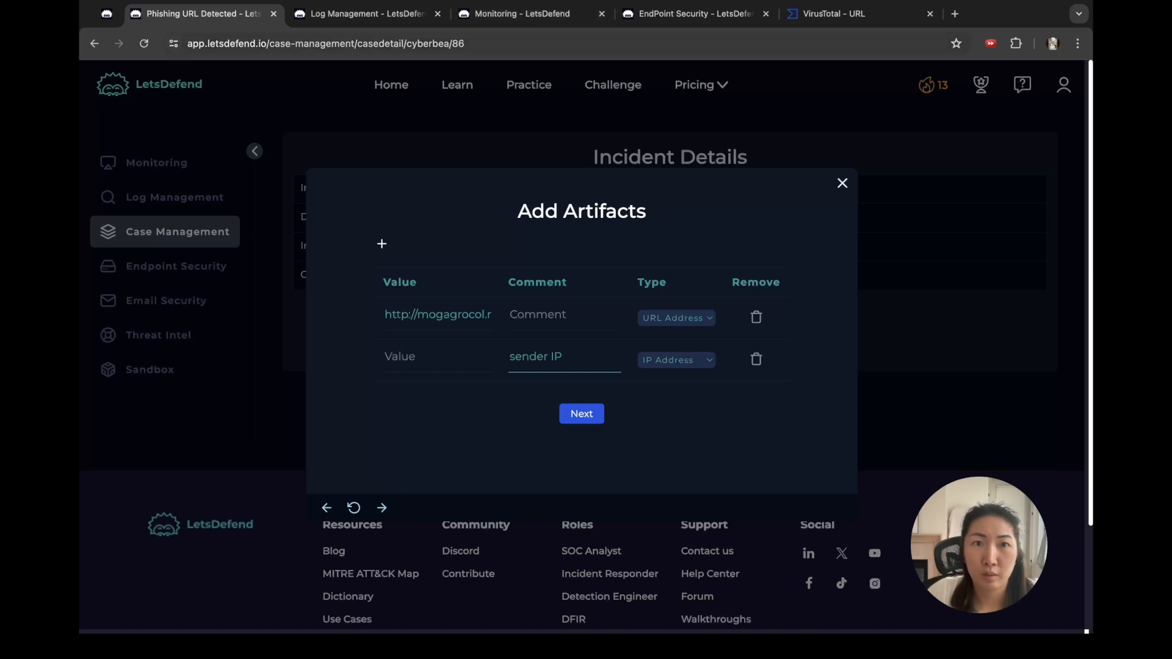
pyautogui.click(366, 14)
pyautogui.click(522, 13)
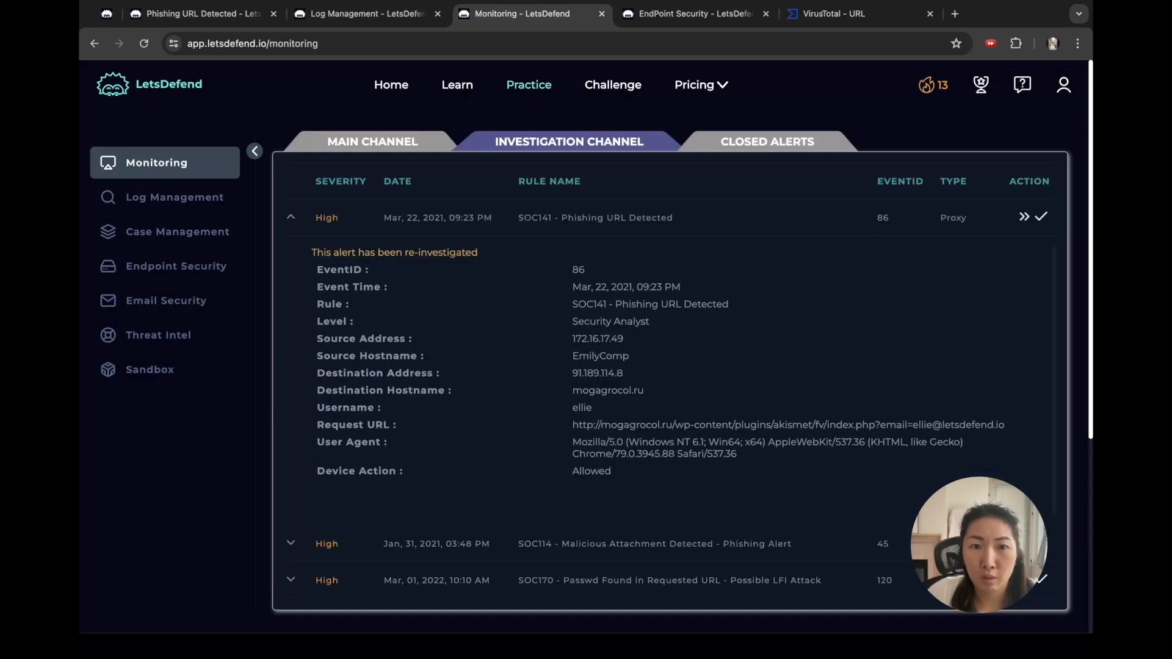
pyautogui.doubleClick(598, 339)
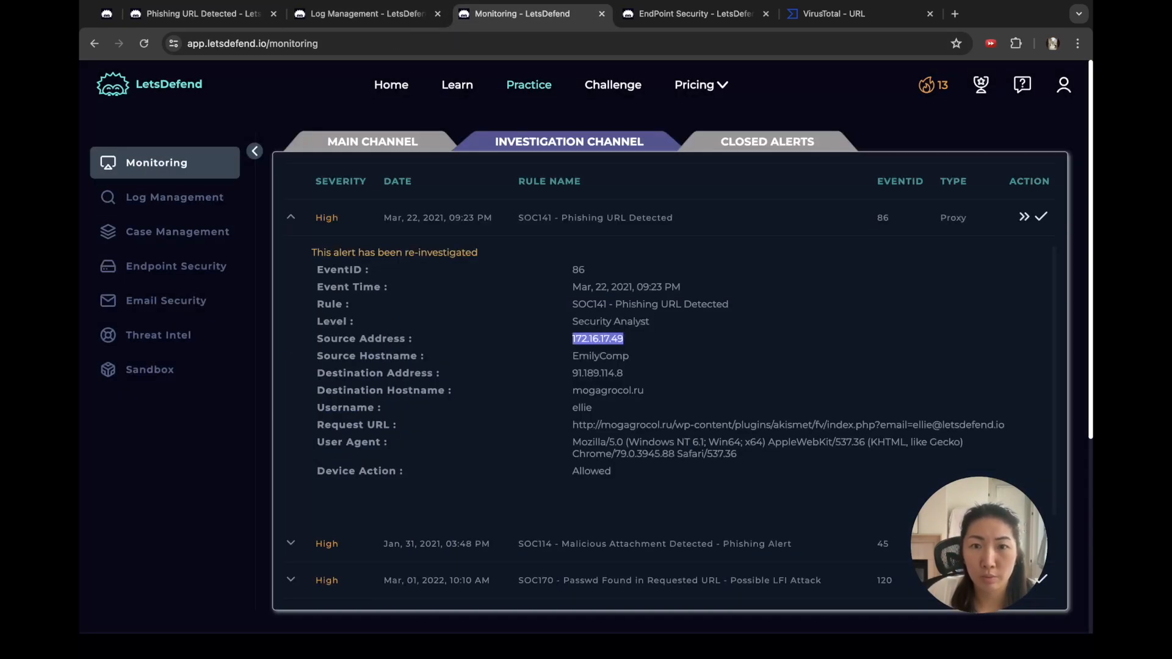
pyautogui.click(203, 13)
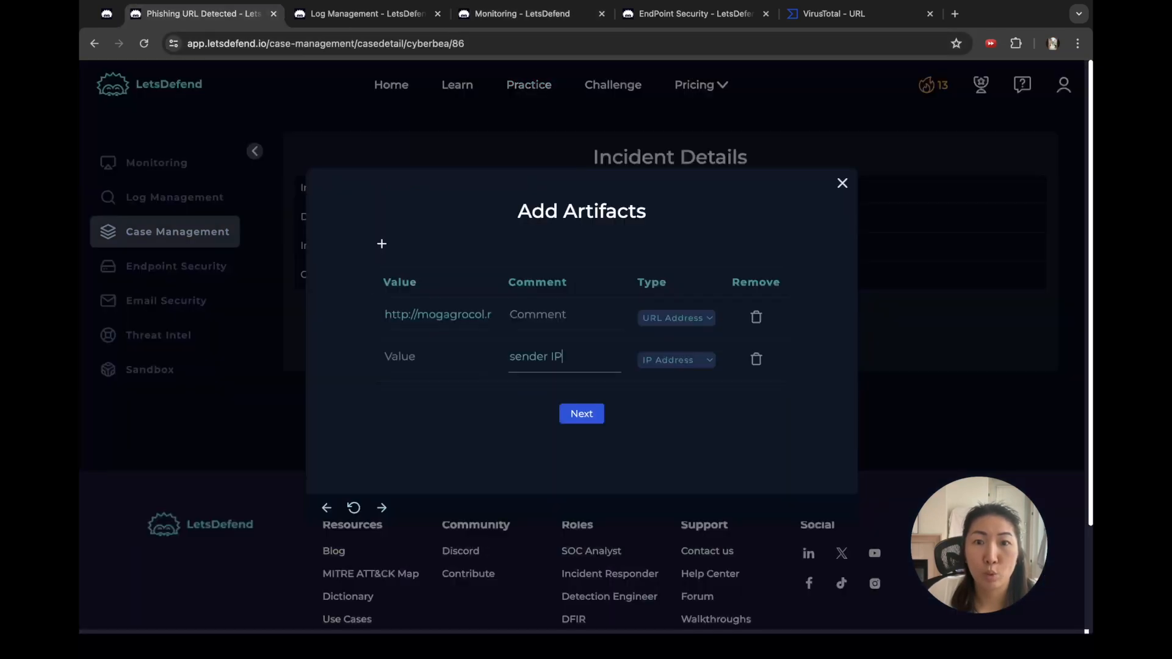
pyautogui.click(427, 357)
pyautogui.click(547, 356)
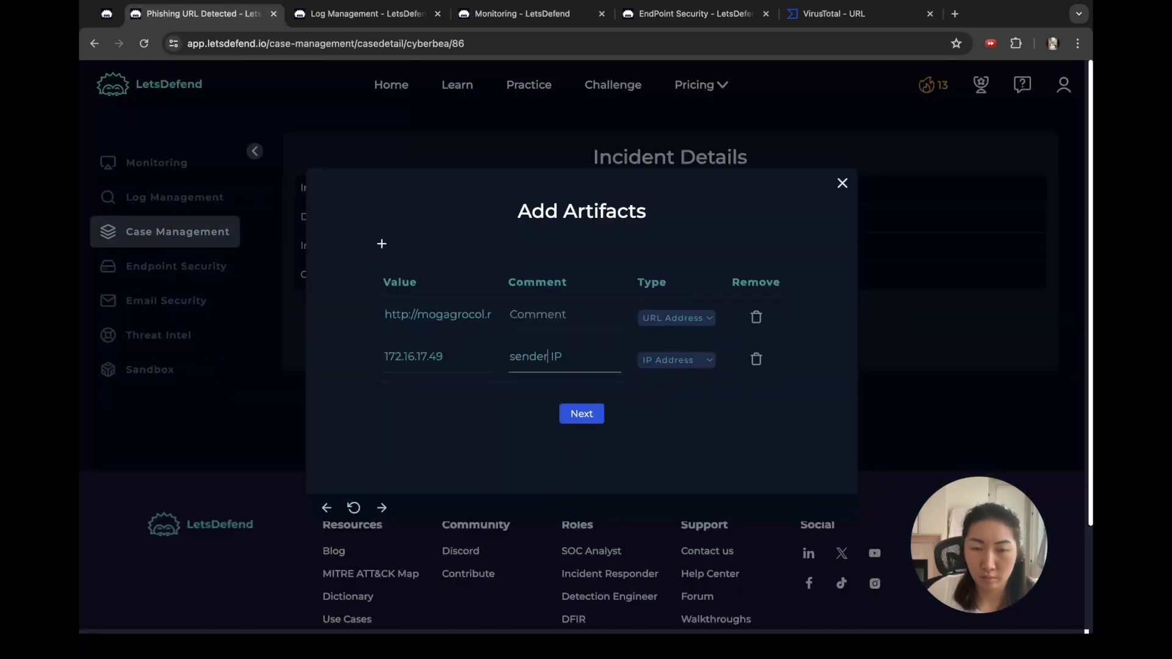
pyautogui.doubleClick(529, 356)
pyautogui.write('Source')
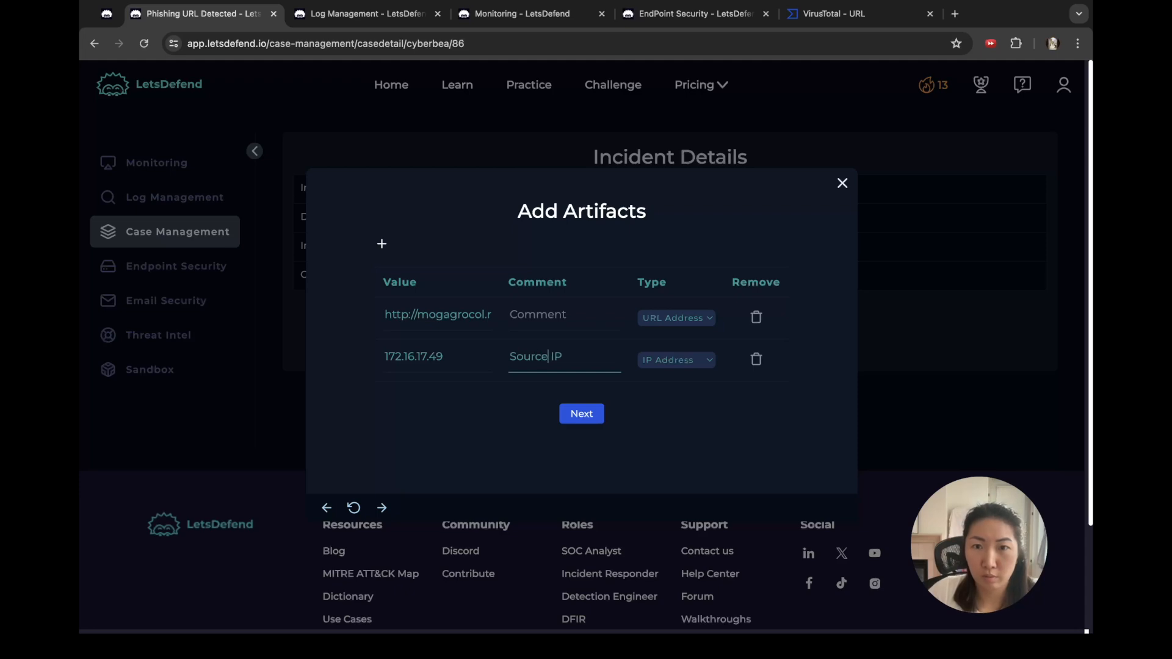
# Step: Add a third IP Address artifact 91.189.114.8 commented 'Destination IP', then another empty row
pyautogui.click(382, 243)
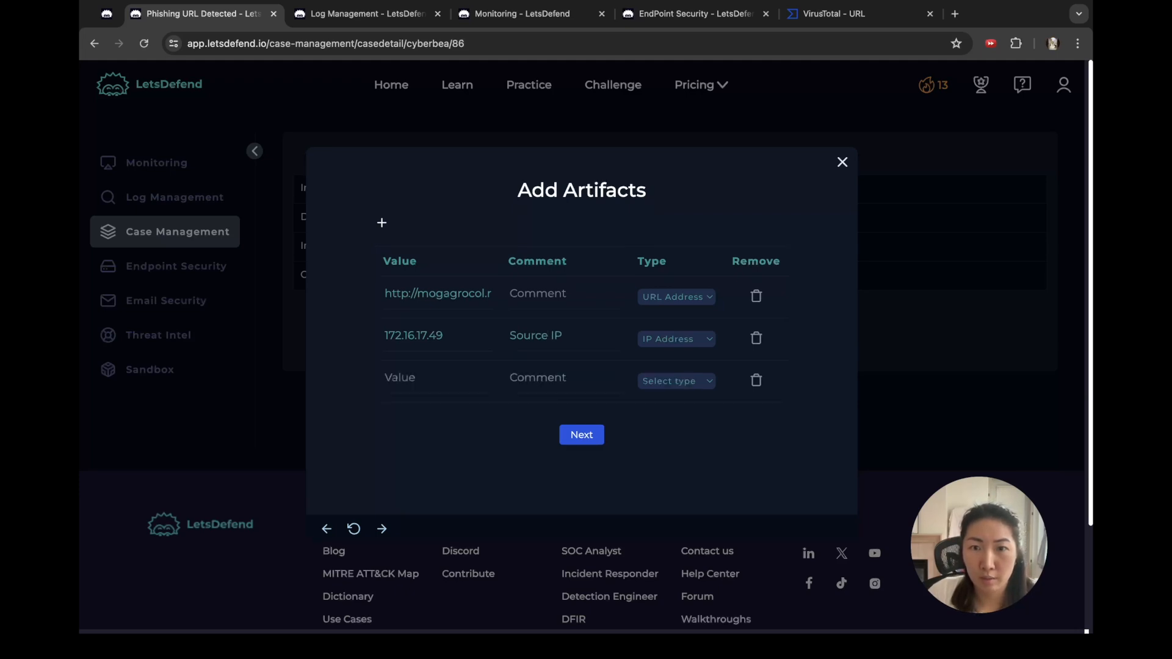
pyautogui.click(676, 381)
pyautogui.click(564, 377)
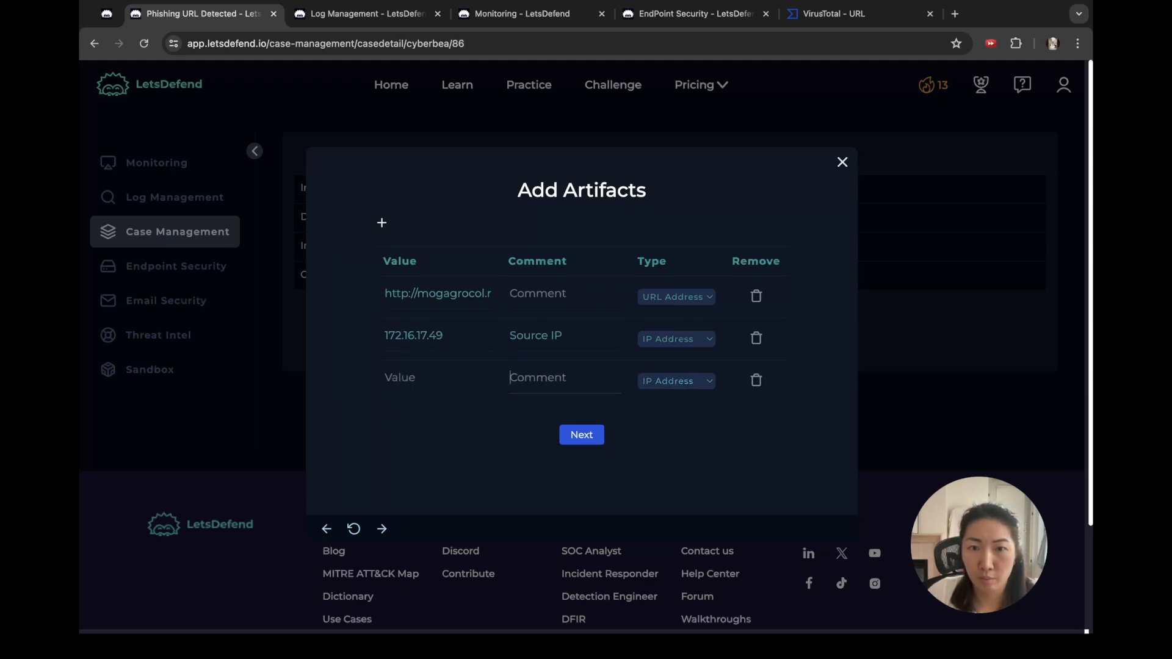
pyautogui.write('Destination IP')
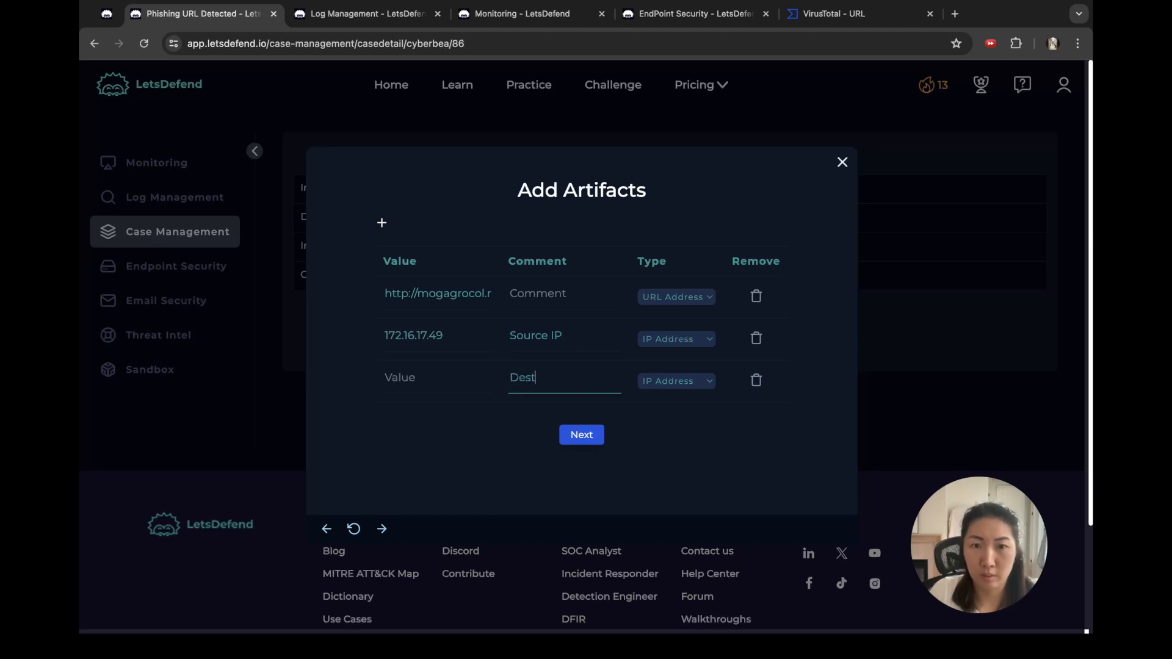
pyautogui.hotkey('ctrl', 'Tab')
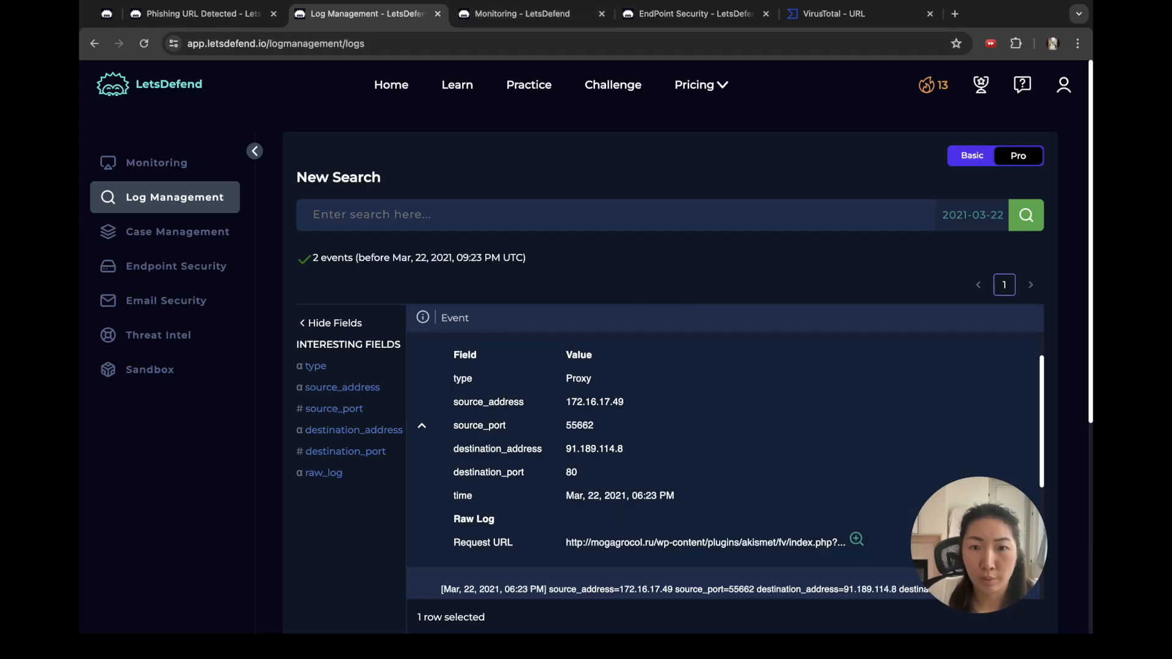
pyautogui.doubleClick(594, 449)
pyautogui.press('super+c')
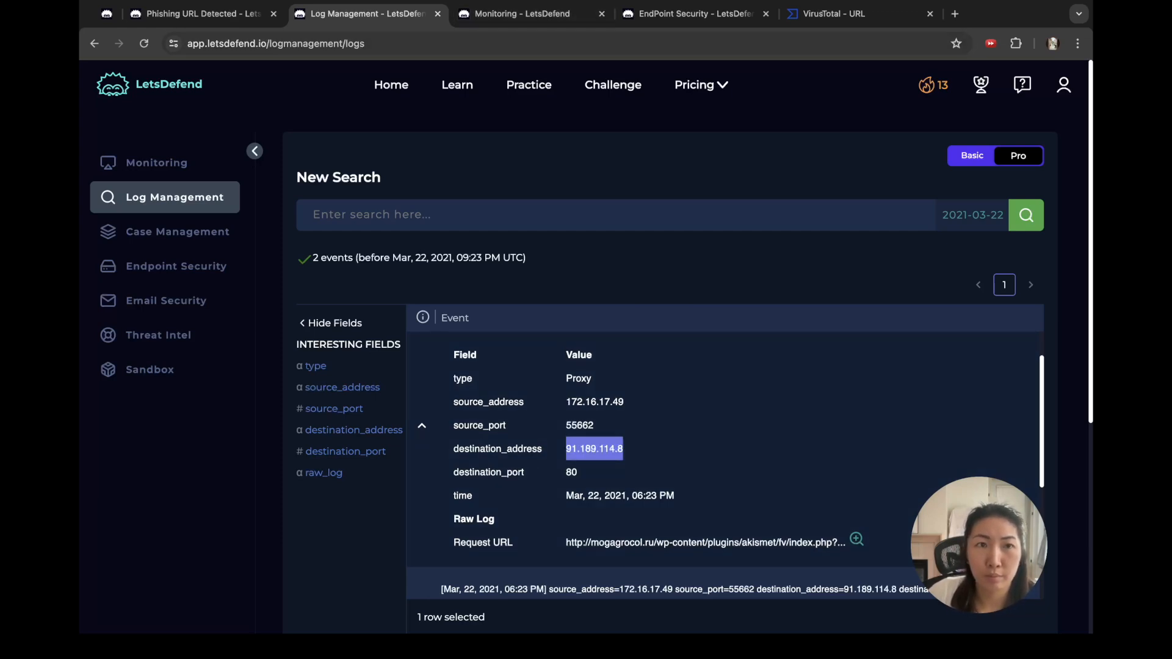
pyautogui.hotkey('ctrl', 'shift', 'Tab')
pyautogui.click(437, 378)
pyautogui.press('super+v')
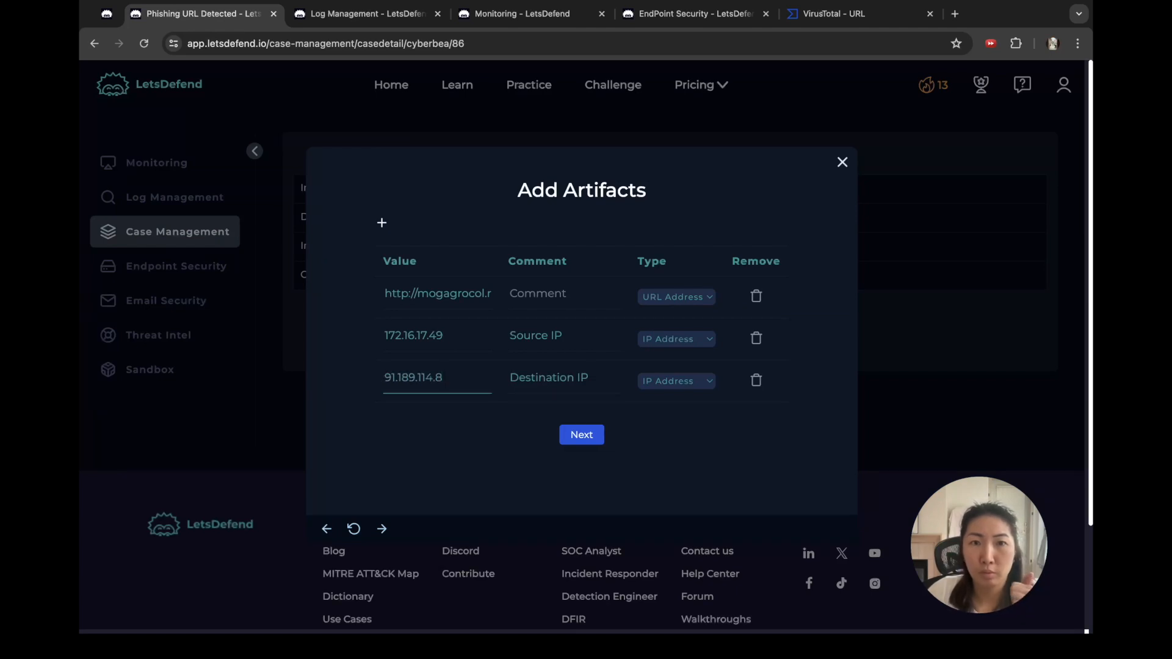
pyautogui.click(582, 435)
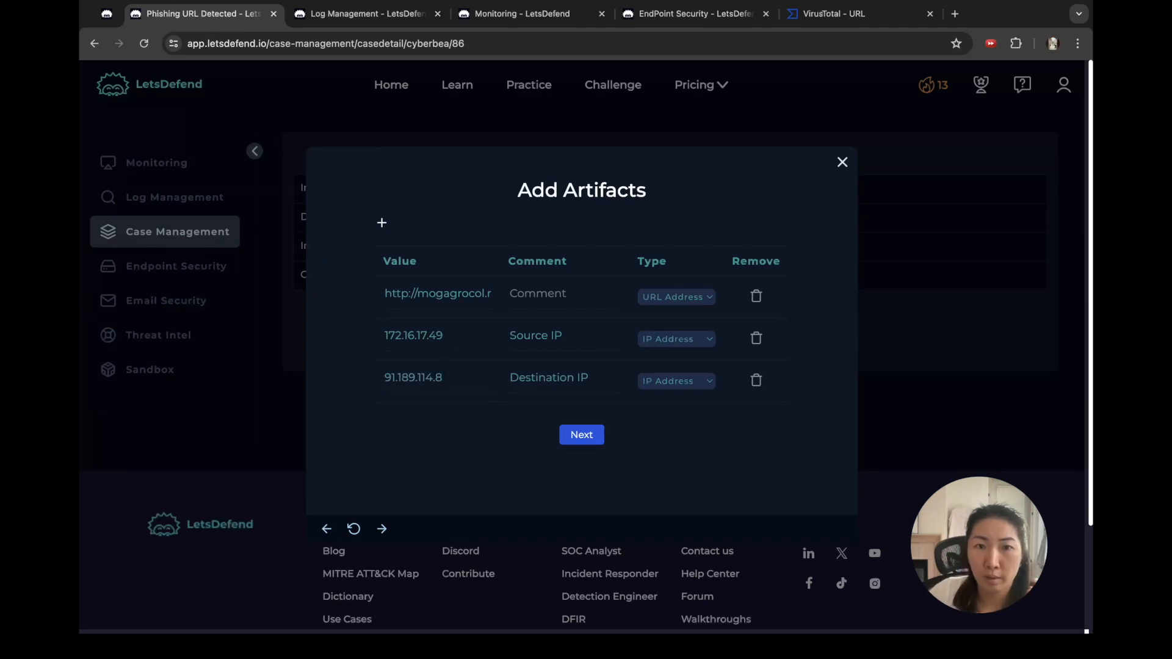
pyautogui.click(381, 222)
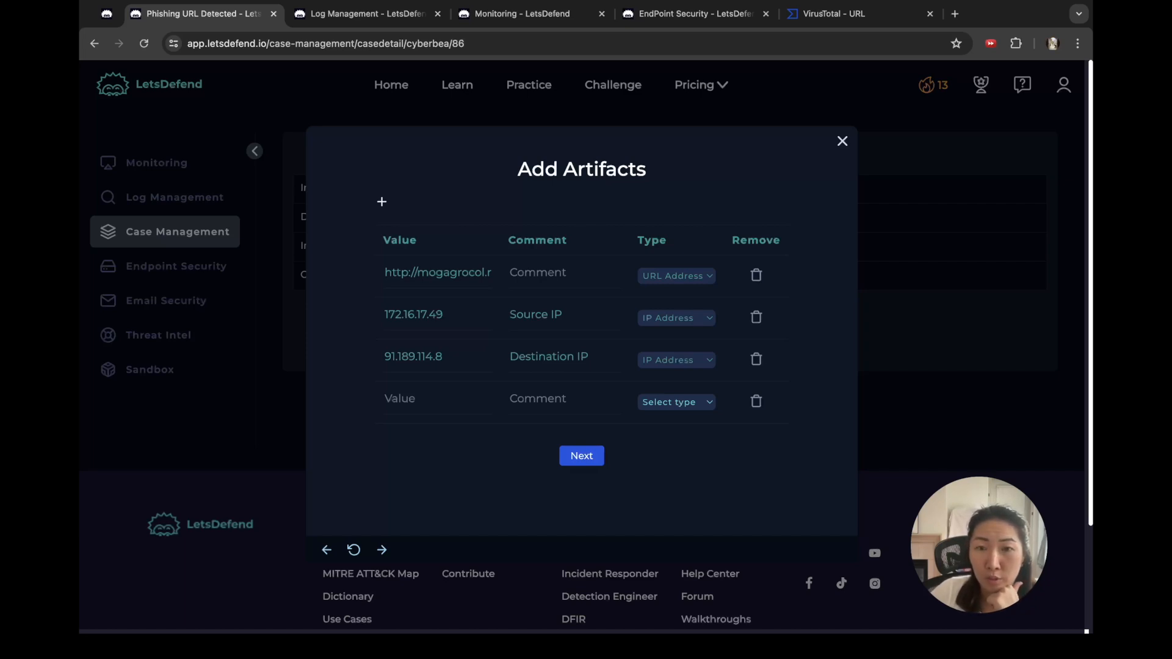
pyautogui.click(522, 13)
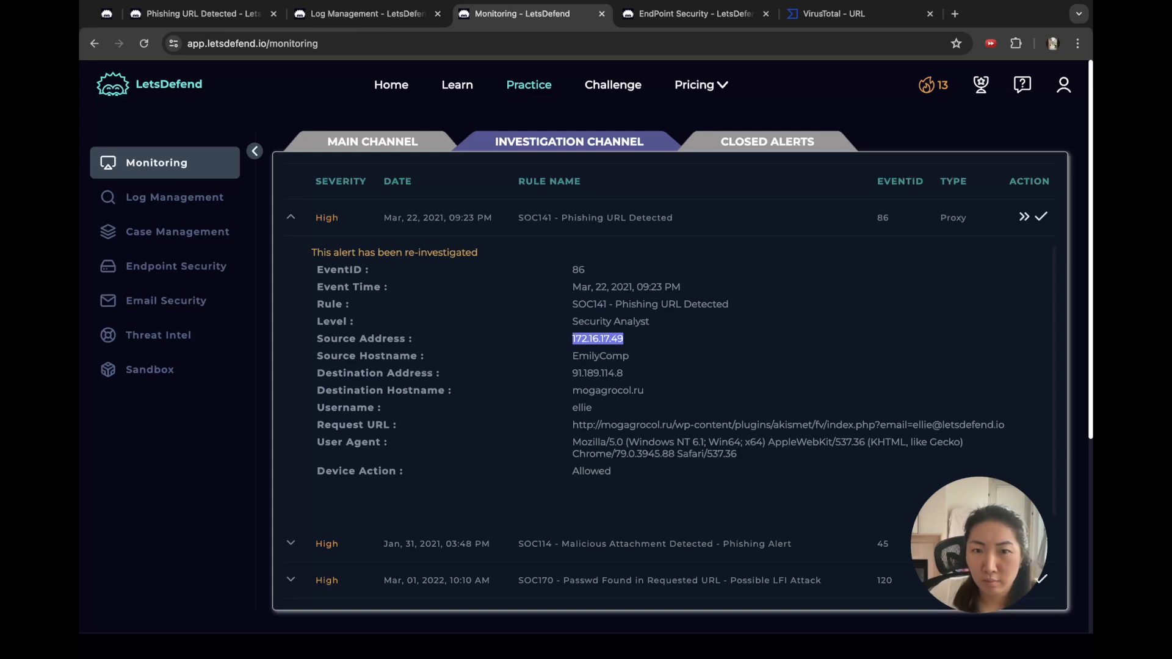
pyautogui.moveTo(617, 473); pyautogui.dragTo(570, 446)
pyautogui.moveTo(645, 391); pyautogui.dragTo(571, 340)
pyautogui.click(571, 339)
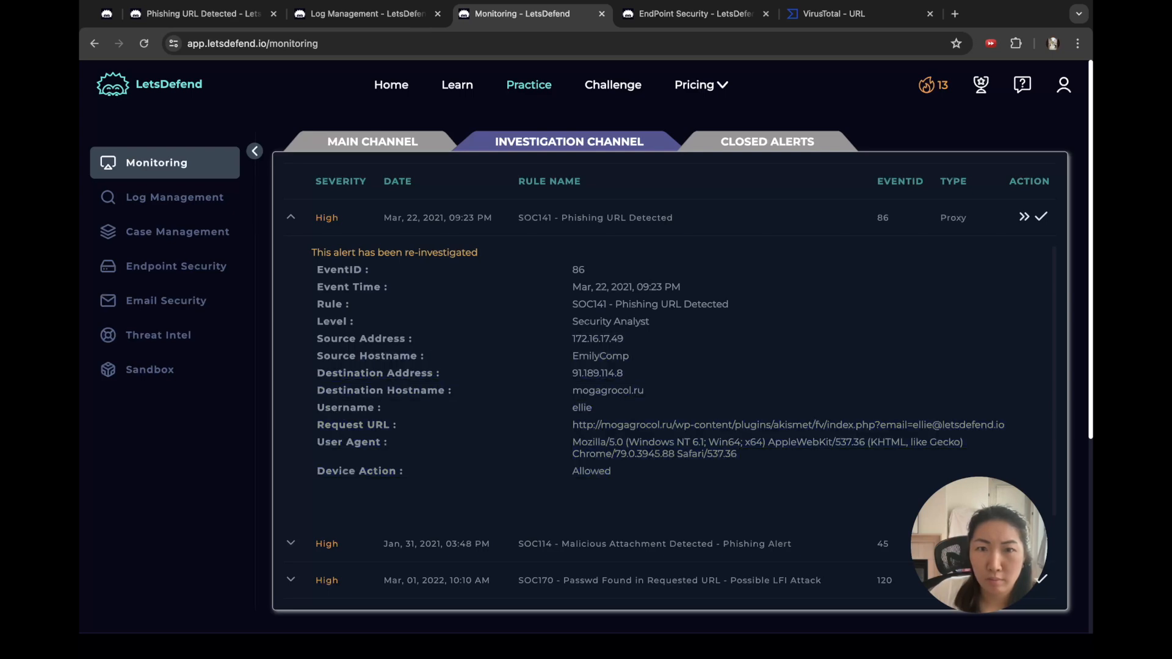
pyautogui.moveTo(314, 286); pyautogui.dragTo(611, 473)
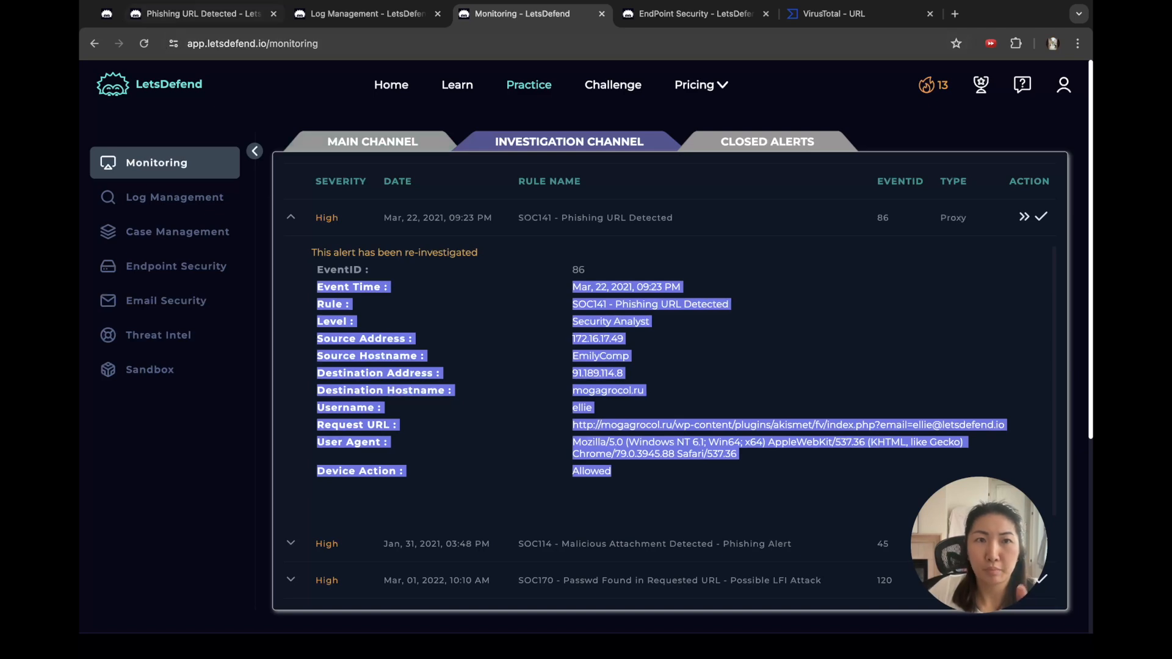
pyautogui.click(208, 14)
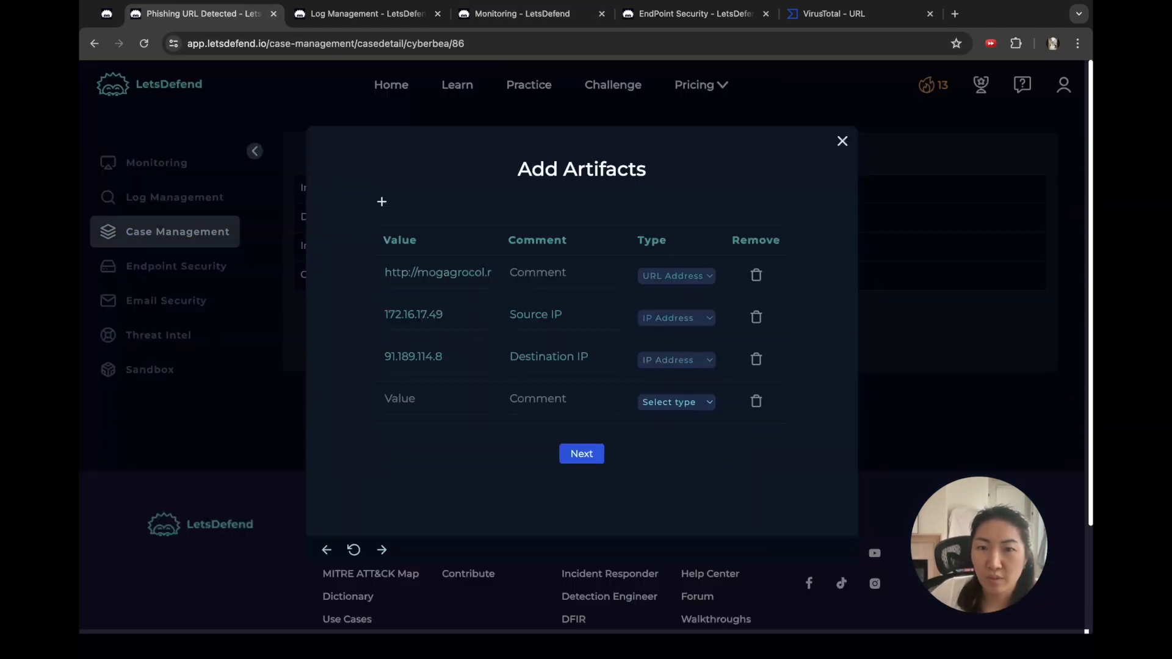
pyautogui.click(756, 401)
# Step: Paste the alert details into the analyst note and begin it with 'On' plus the event time
pyautogui.click(581, 433)
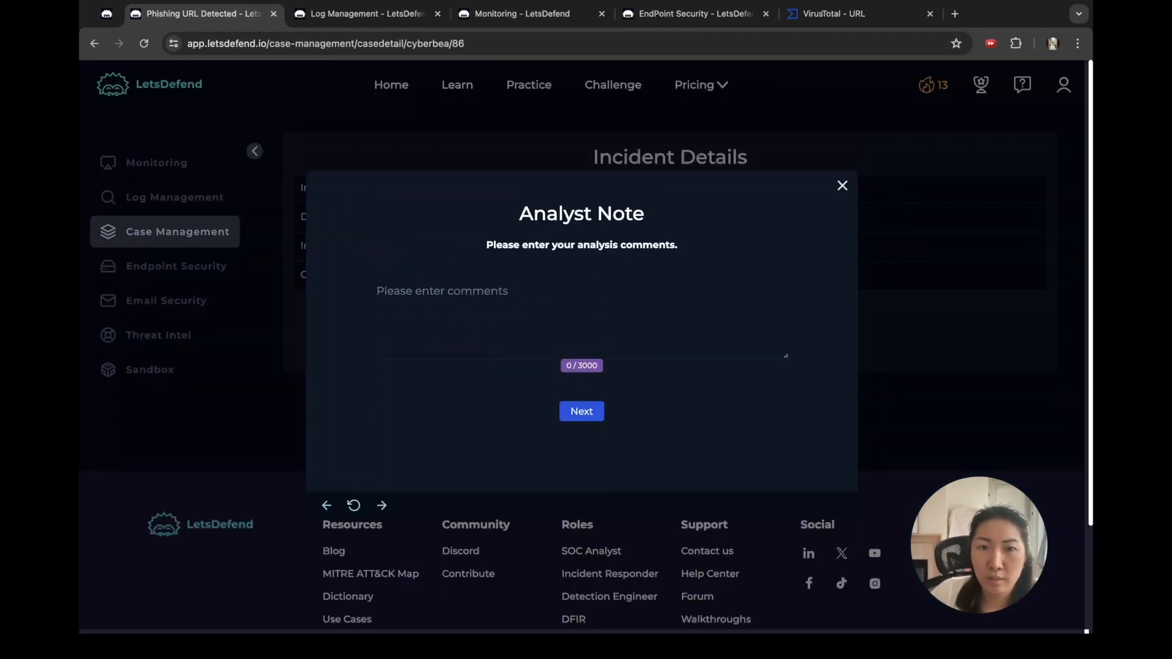
pyautogui.press('super+v')
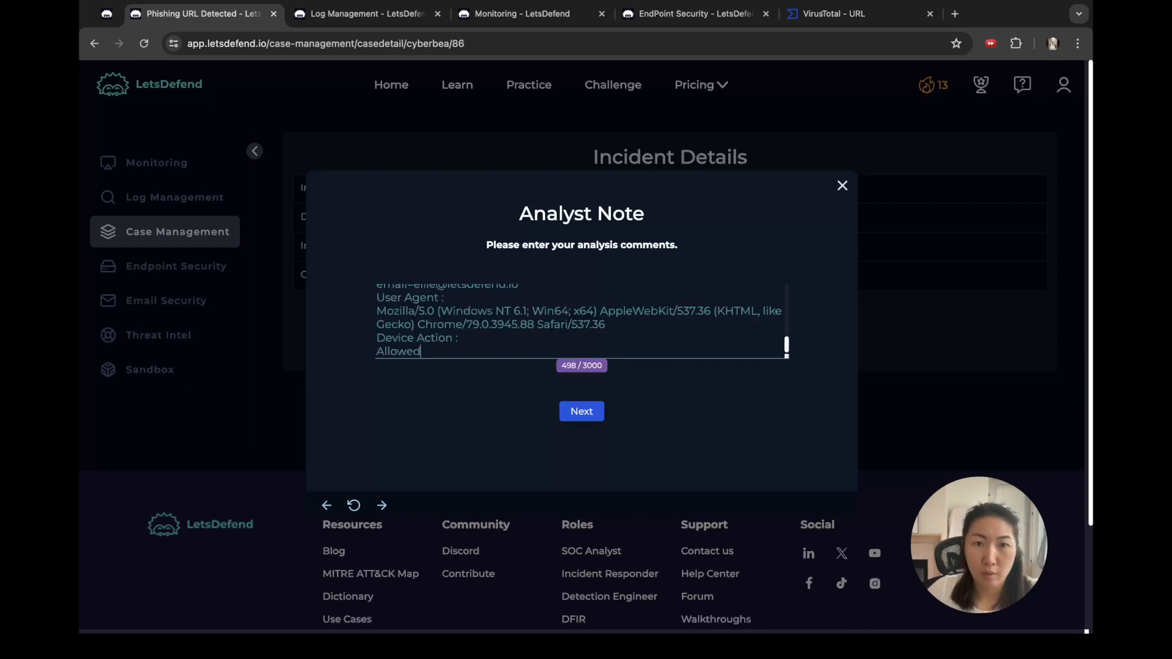
pyautogui.moveTo(786, 356); pyautogui.dragTo(811, 628)
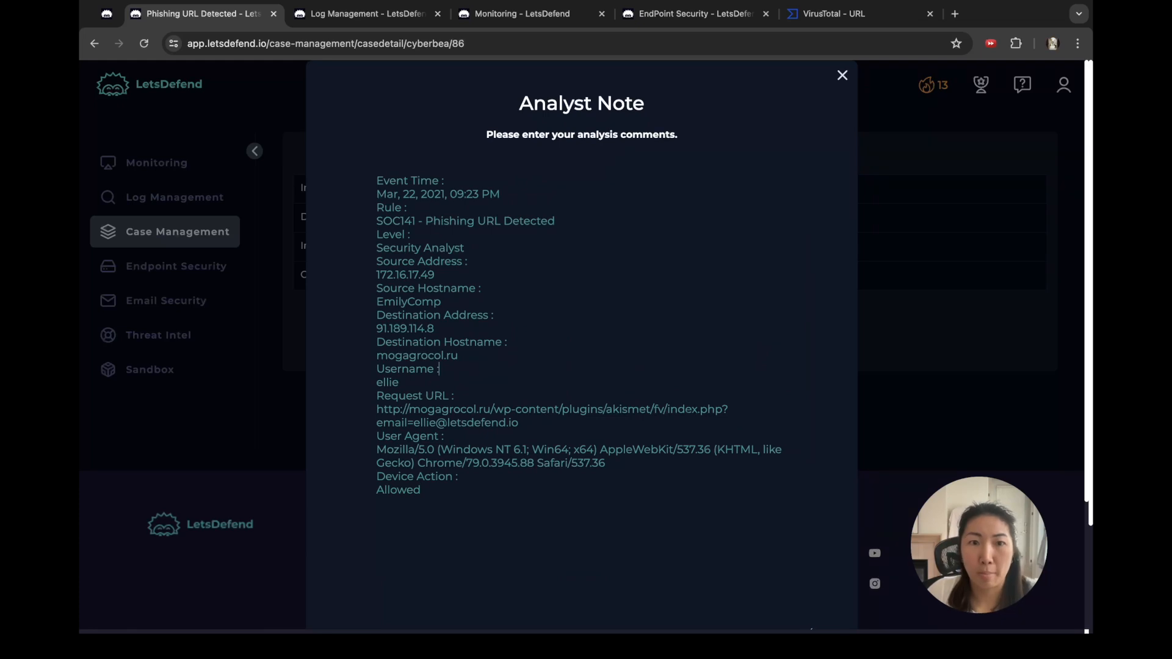
pyautogui.tripleClick(410, 181)
pyautogui.write('On')
pyautogui.press('Delete')
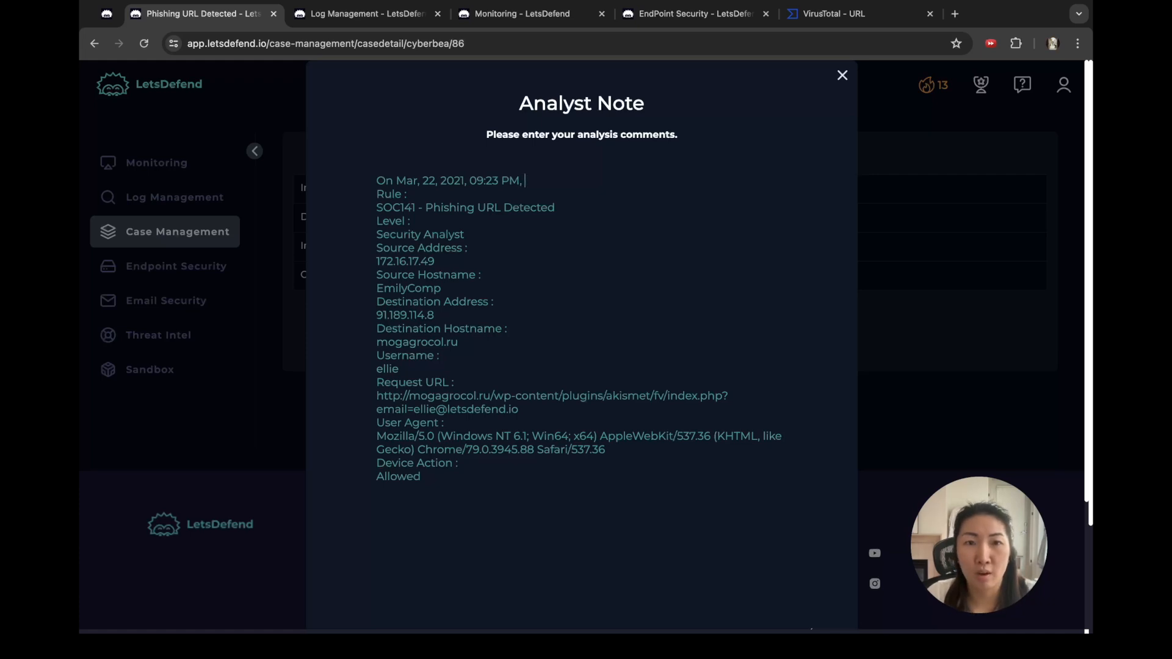
# Step: Drop the Rule and Level lines and join source and destination addresses and hostnames into one sentence
pyautogui.press('Down')
pyautogui.press('super+Left')
pyautogui.hotkey('shift', 'Down')
pyautogui.hotkey('shift', 'Down')
pyautogui.hotkey('shift', 'Down')
pyautogui.hotkey('shift', 'Down')
pyautogui.press('BackSpace')
pyautogui.press('BackSpace')
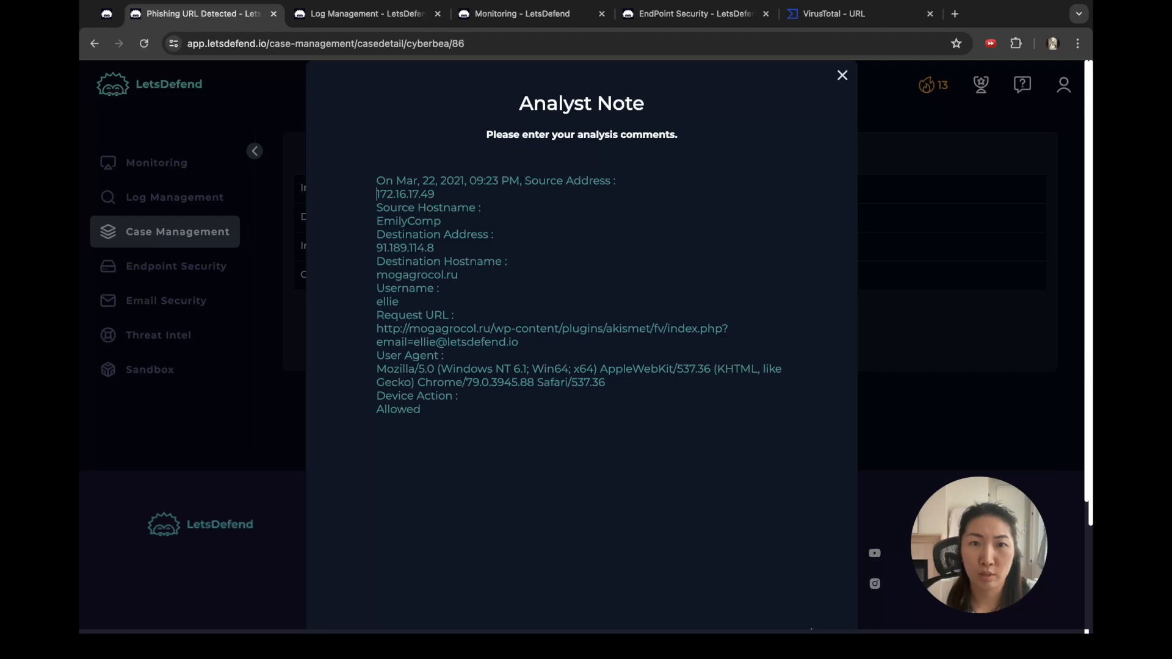
pyautogui.press('BackSpace')
pyautogui.press('super+Right')
pyautogui.write('wi')
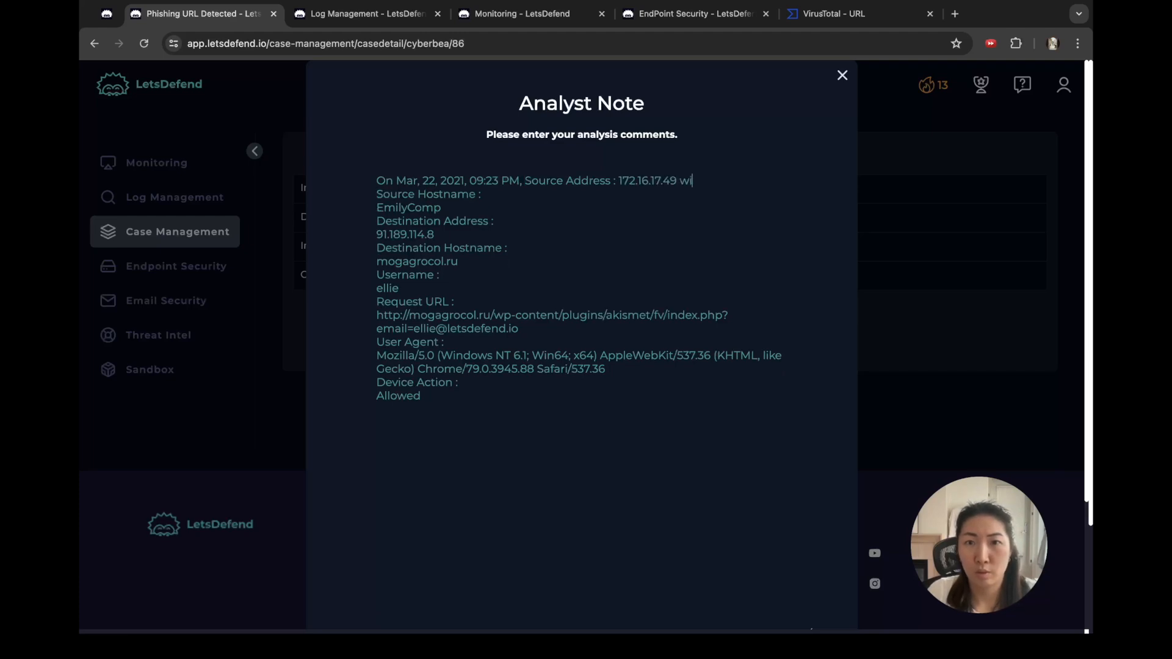
pyautogui.write('th')
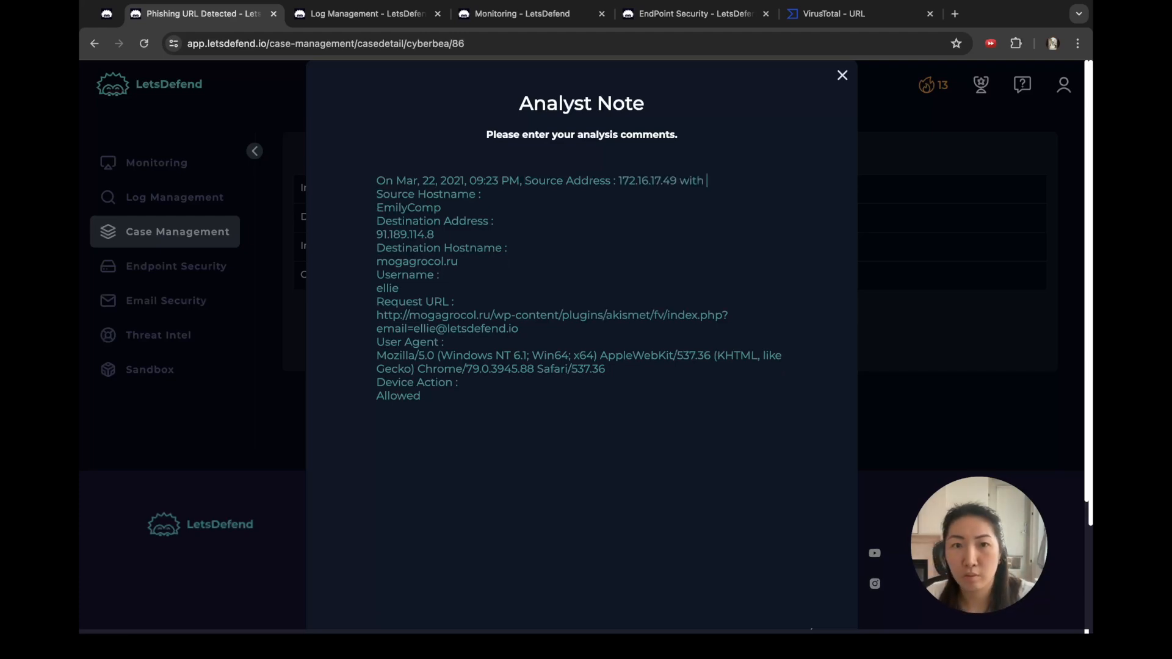
pyautogui.press('Delete')
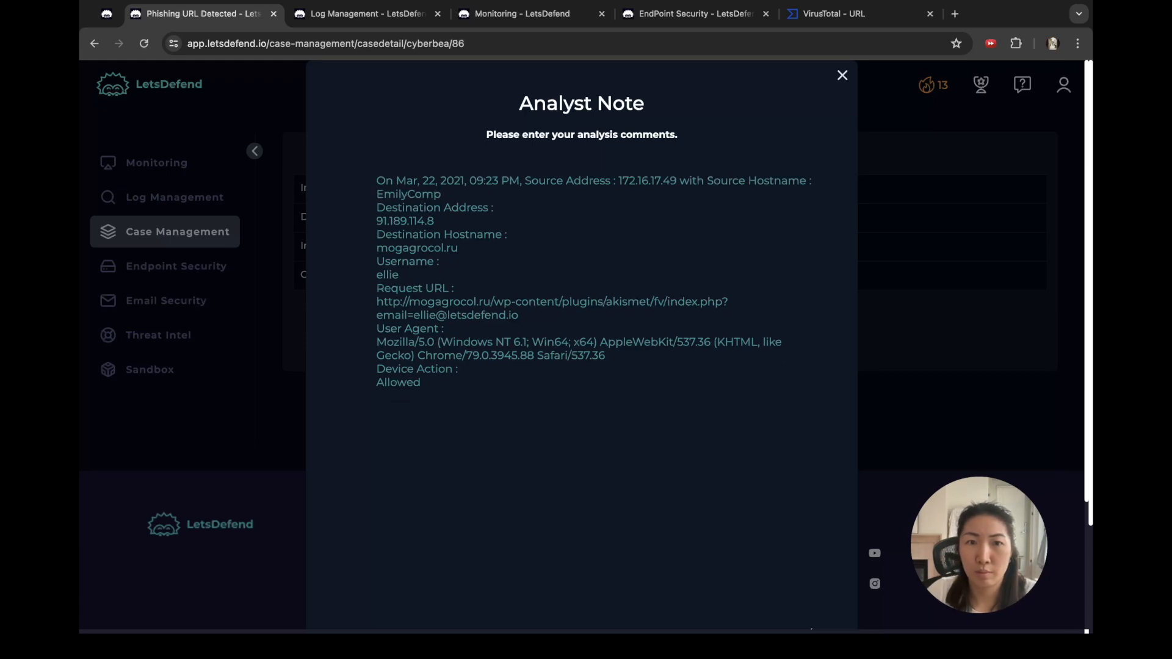
pyautogui.write('sen')
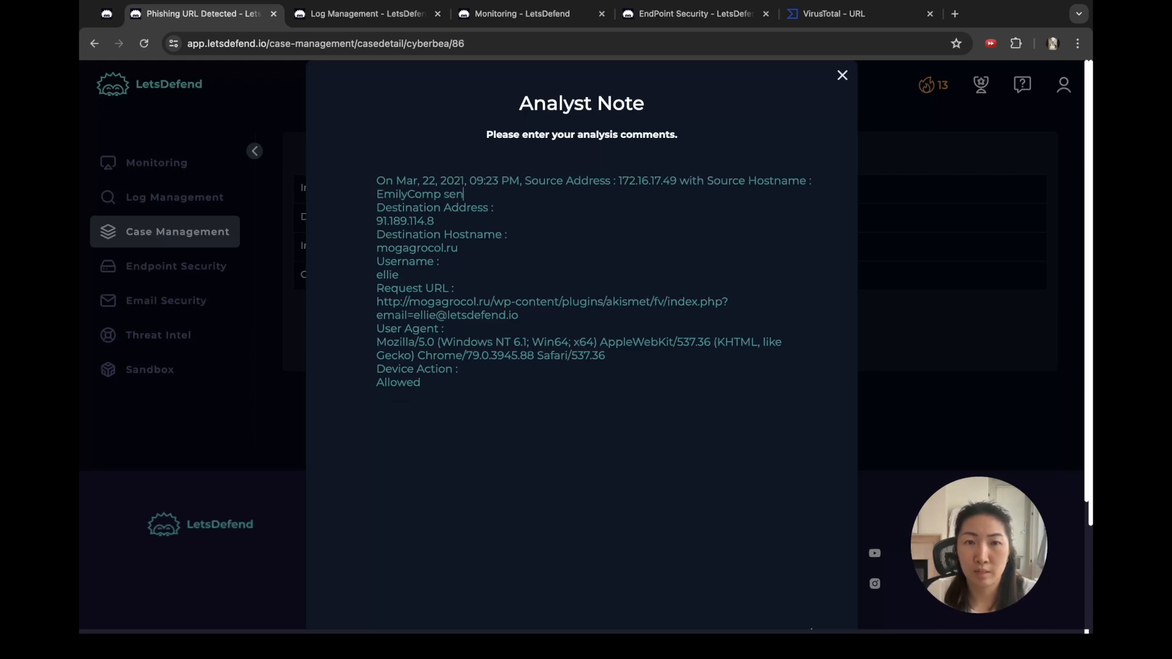
pyautogui.write('t a phishing ')
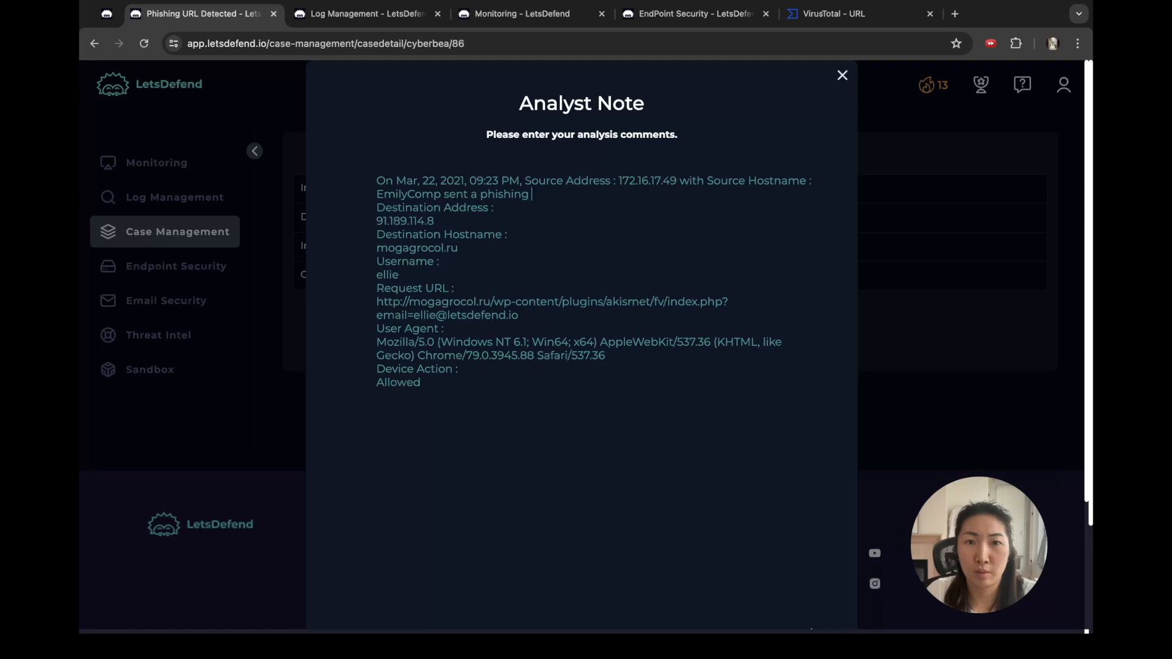
pyautogui.write('email to')
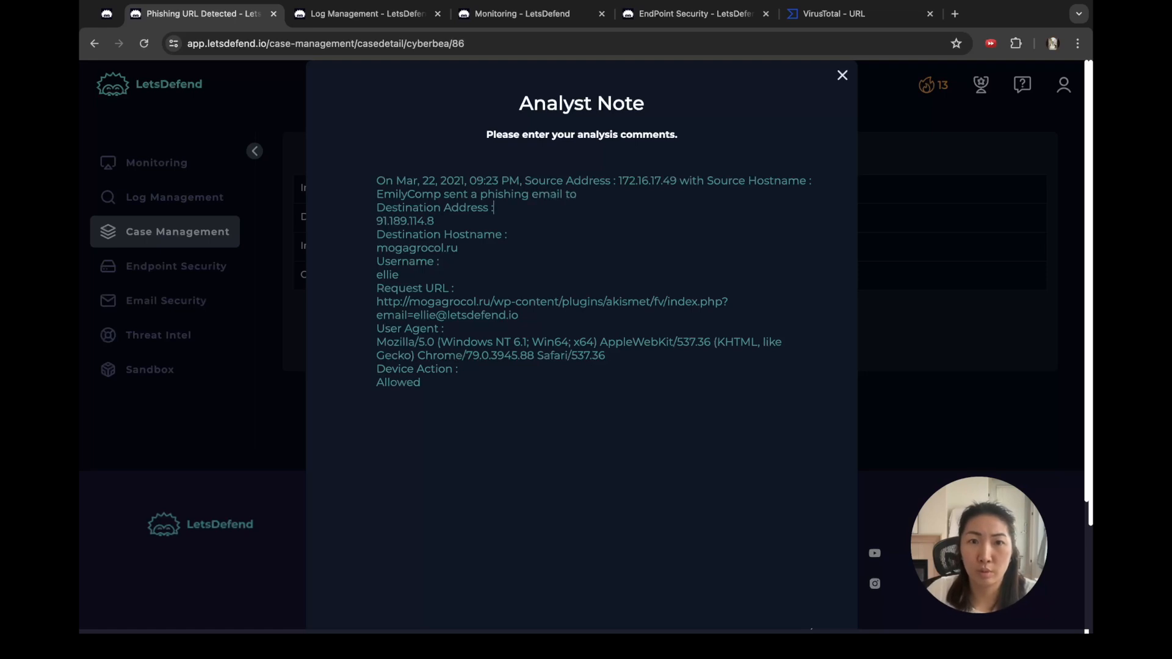
pyautogui.press('Delete')
pyautogui.press('BackSpace')
pyautogui.press('Down')
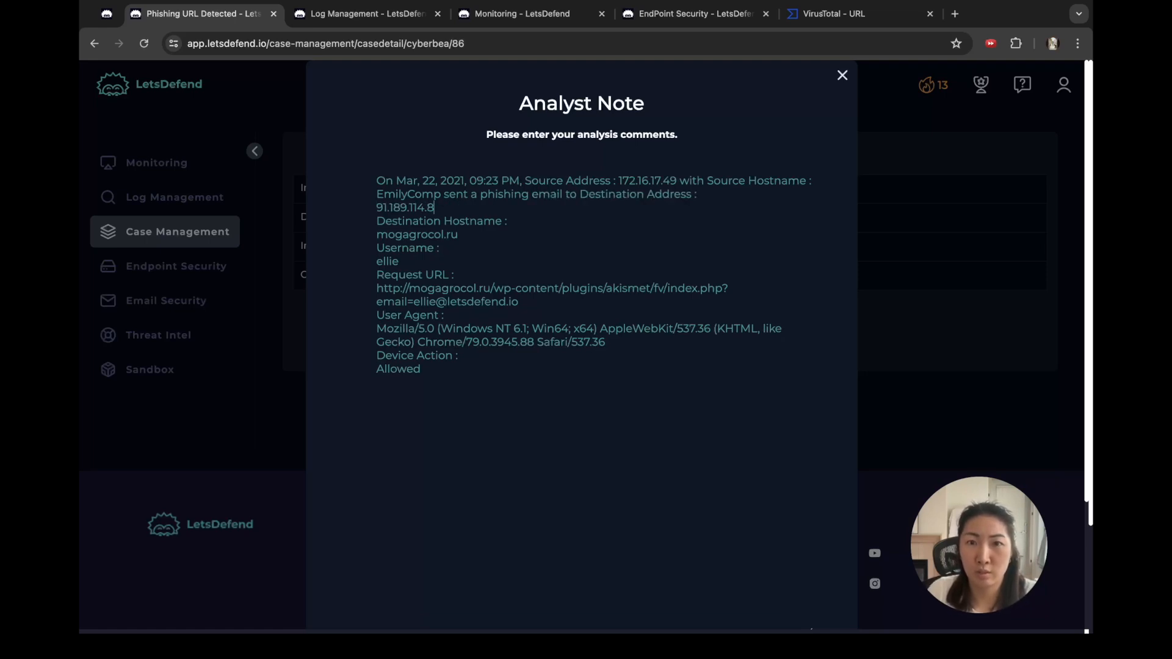
pyautogui.press('super+Left')
pyautogui.press('BackSpace')
pyautogui.press('super+Right')
pyautogui.write('with')
pyautogui.press('Down')
pyautogui.press('Down')
pyautogui.press('super+Left')
pyautogui.press('BackSpace')
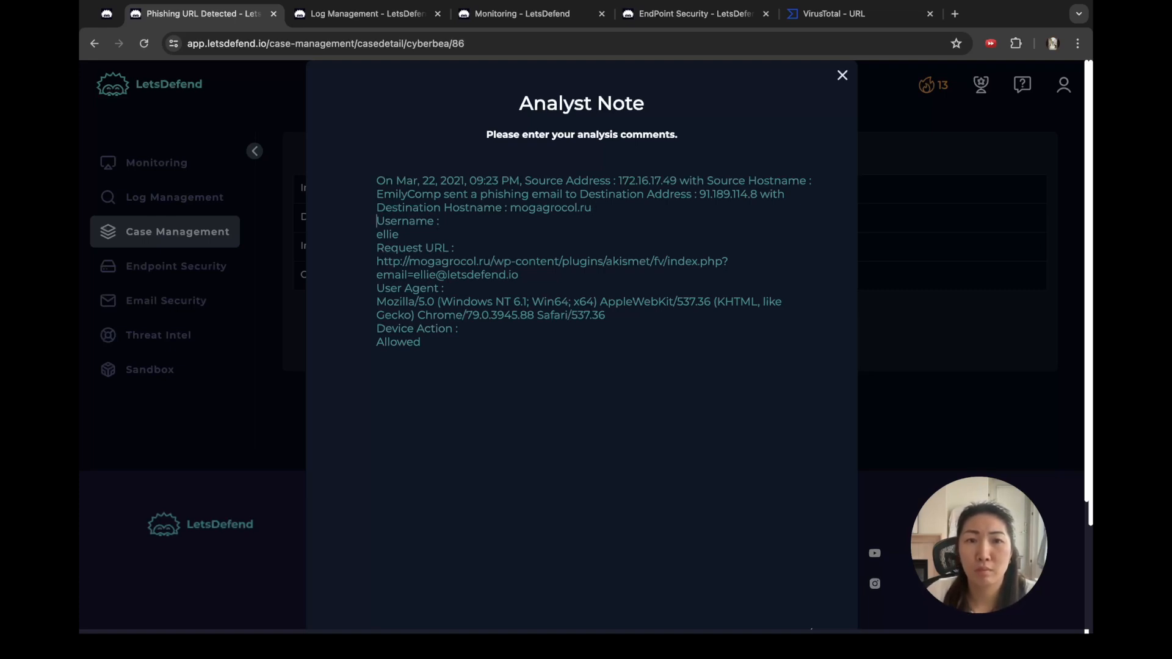
# Step: End the first sentence with a period and start a paragraph 'The email has a URL instead ('
pyautogui.press('Return')
pyautogui.press('Return')
pyautogui.press('Up')
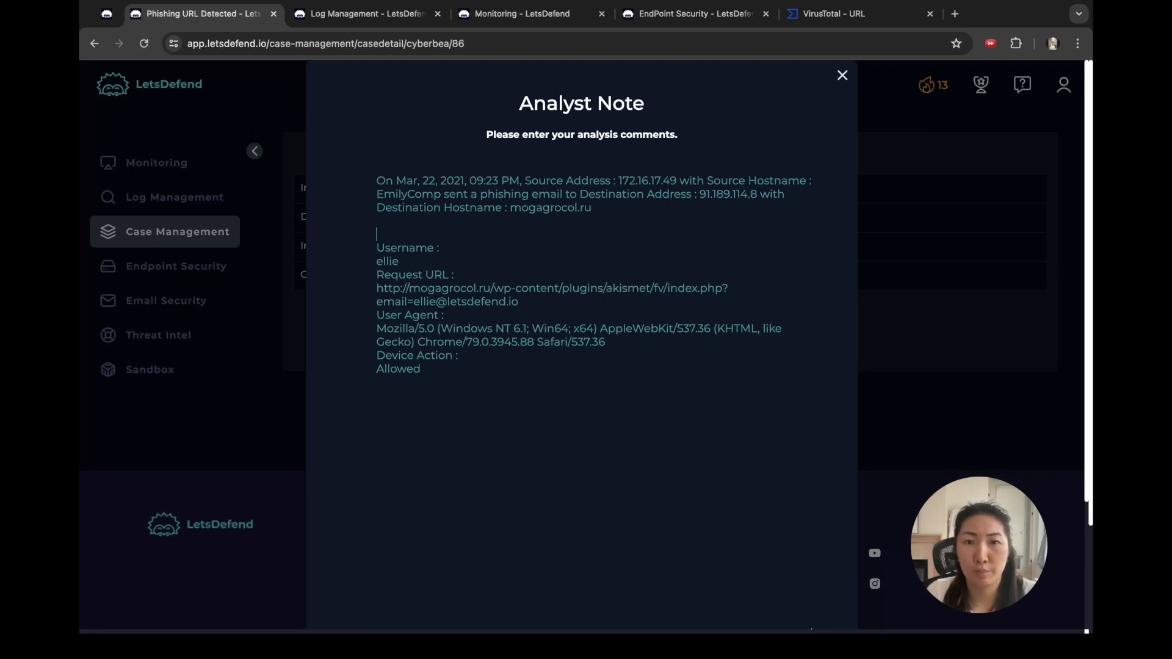
pyautogui.press('Up')
pyautogui.press('Up')
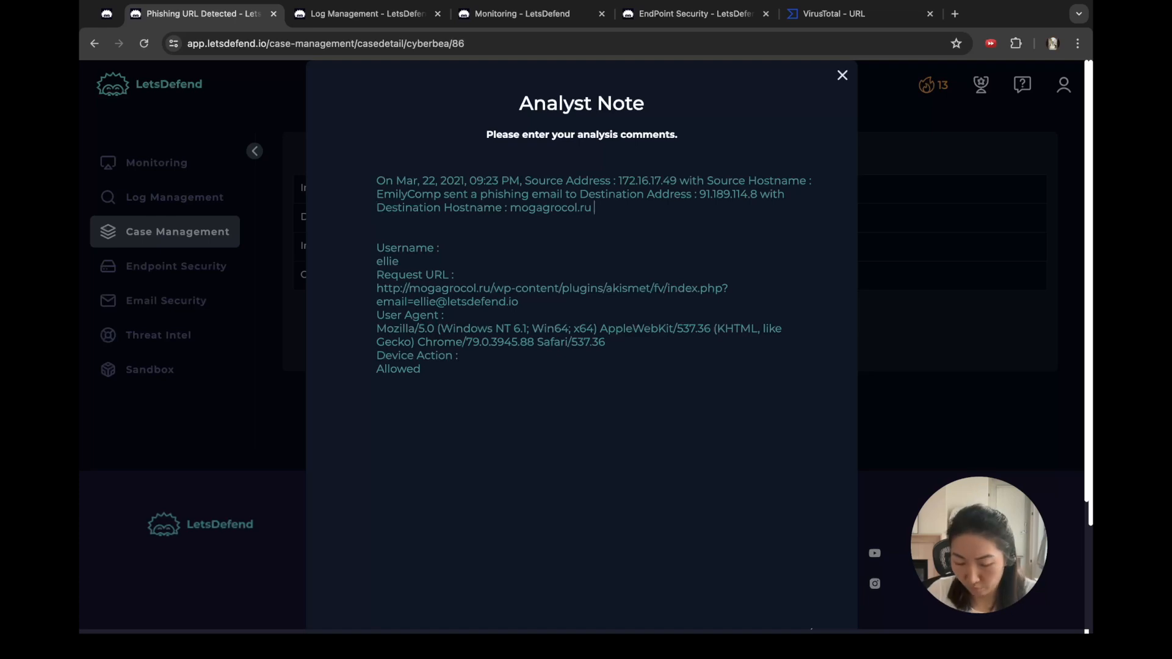
pyautogui.write('.')
pyautogui.press('Return')
pyautogui.press('Return')
pyautogui.write('The')
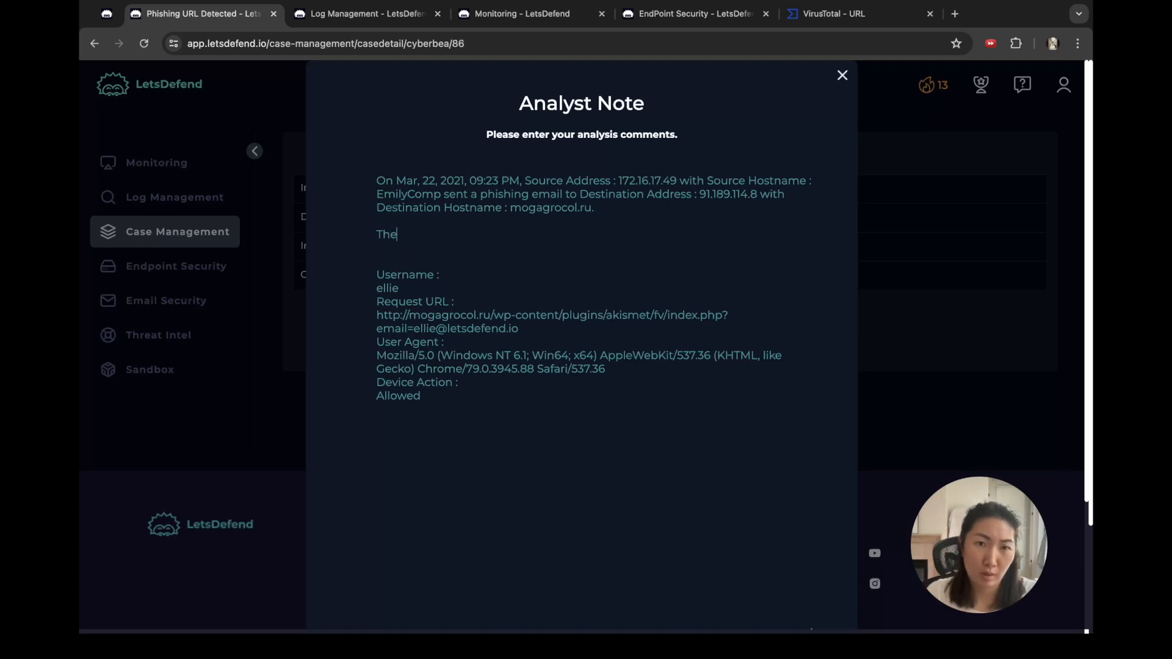
pyautogui.write(' email has a')
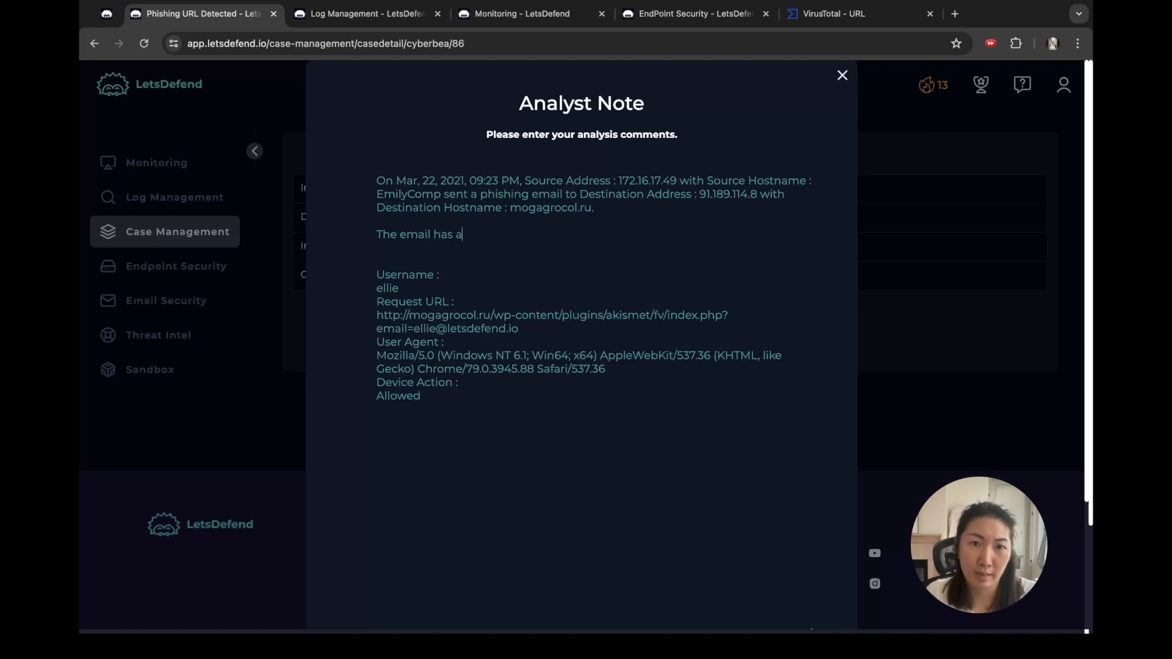
pyautogui.write(' URL instead')
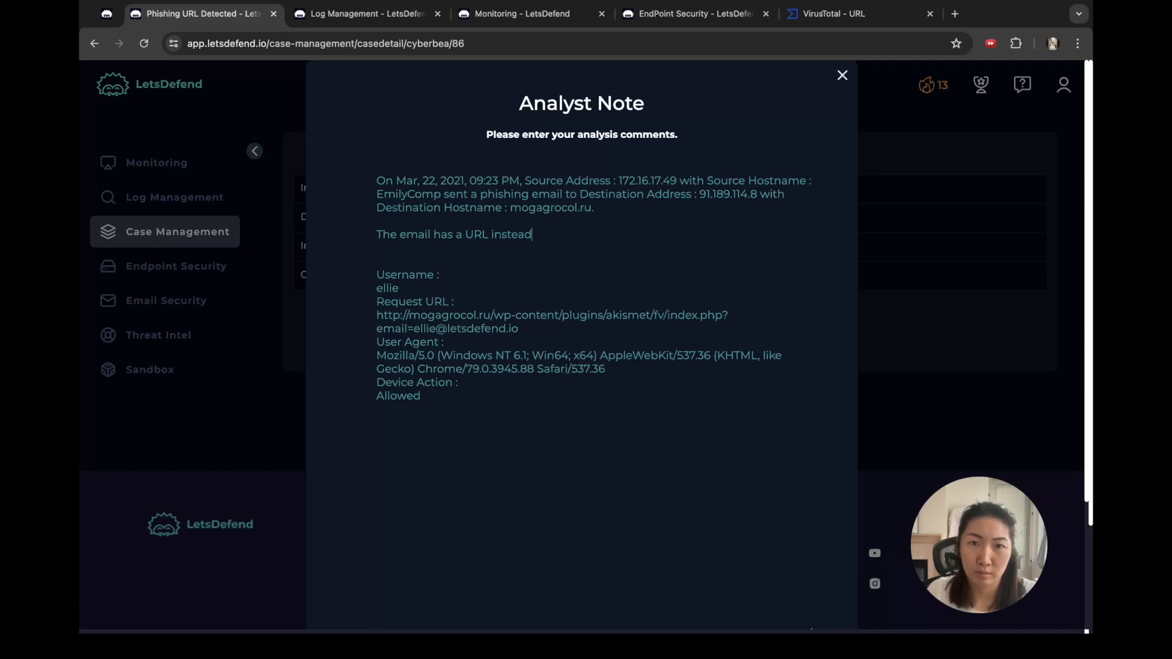
pyautogui.write(' (')
# Step: Delete the Username lines and reword the URL line as 'The email has Request URL of'
pyautogui.press('Down')
pyautogui.press('Down')
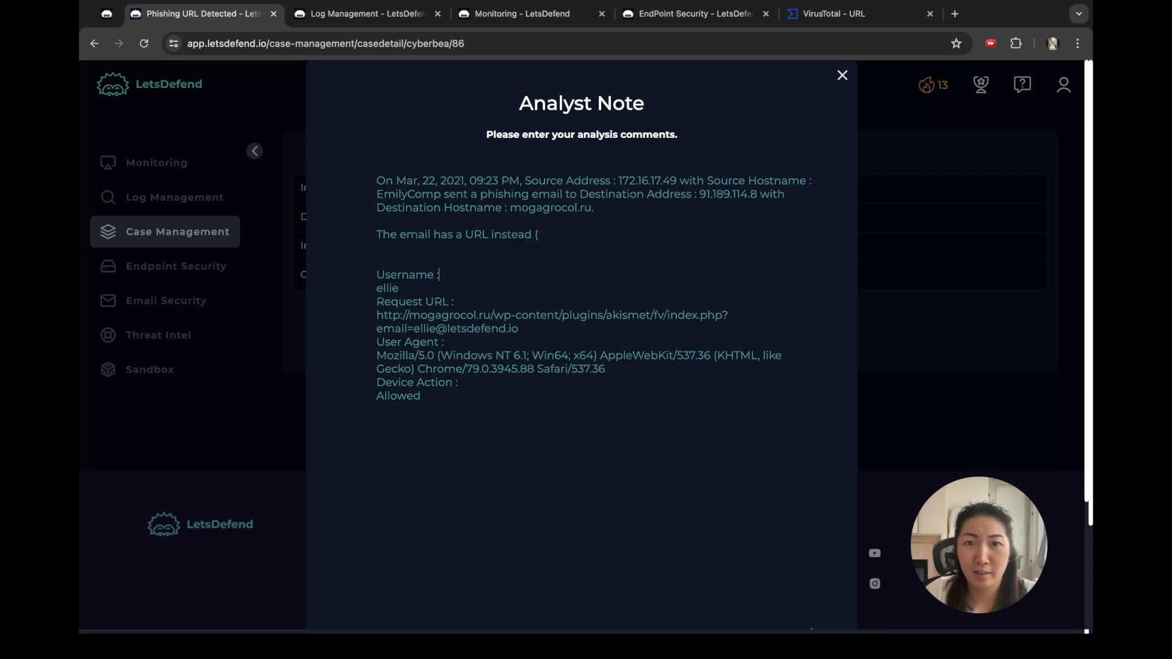
pyautogui.hotkey('shift', 'Down')
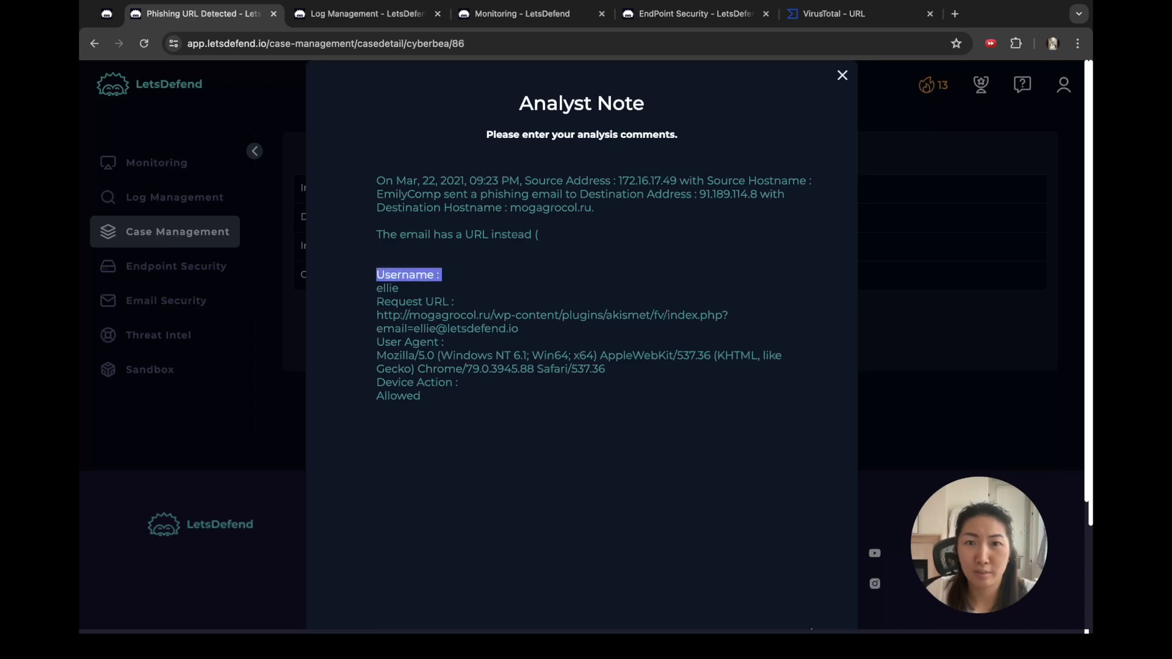
pyautogui.hotkey('shift', 'Down')
pyautogui.press('BackSpace')
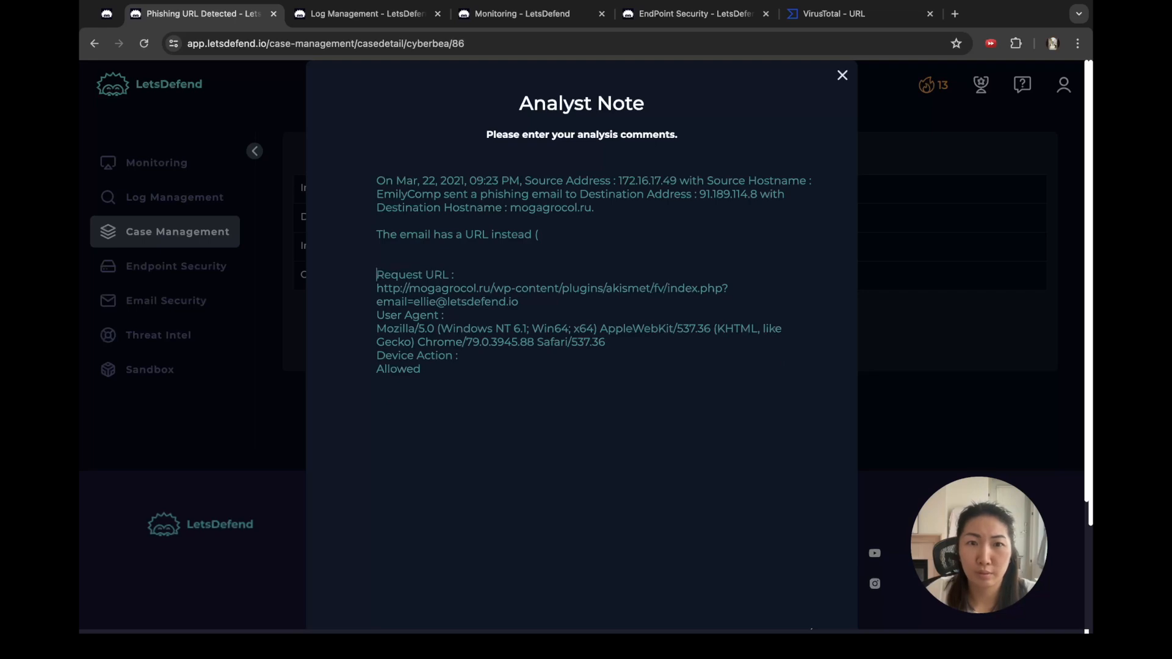
pyautogui.press('Up')
pyautogui.press('Down')
pyautogui.press('Up')
pyautogui.press('BackSpace')
pyautogui.press('BackSpace')
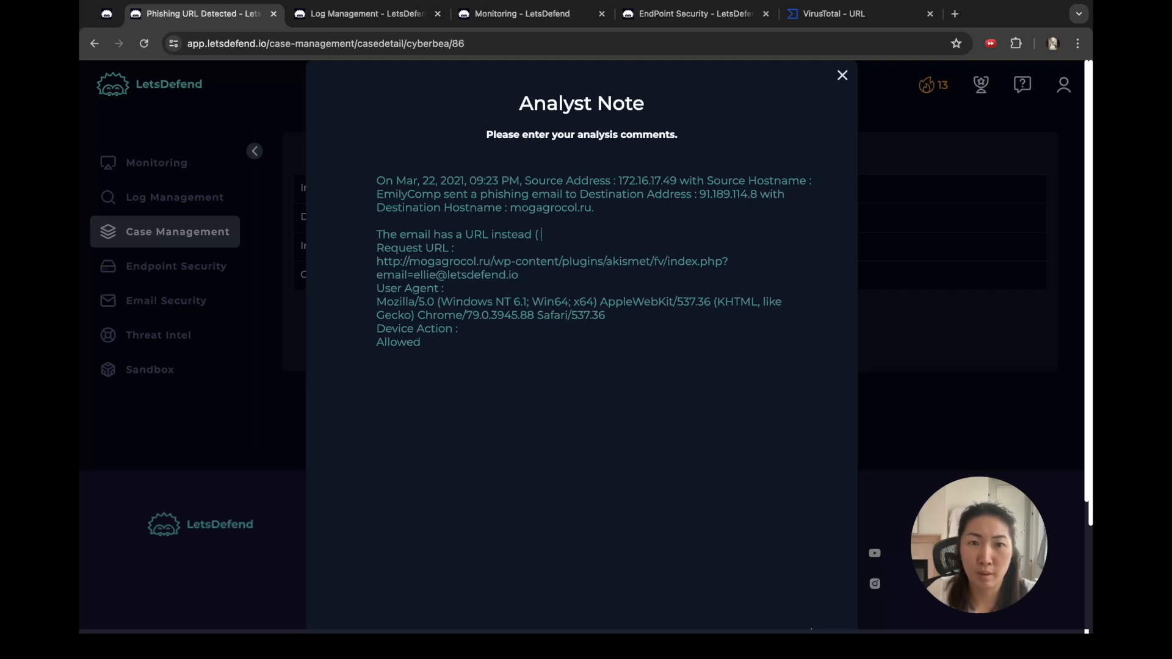
pyautogui.hotkey('shift', 'Left')
pyautogui.hotkey('shift', 'Left')
pyautogui.hotkey('shift', 'Left')
pyautogui.hotkey('shift', 'Left')
pyautogui.hotkey('shift', 'Left')
pyautogui.hotkey('shift', 'Left')
pyautogui.hotkey('shift', 'Left')
pyautogui.hotkey('shift', 'Left')
pyautogui.hotkey('shift', 'Left')
pyautogui.hotkey('shift', 'Left')
pyautogui.hotkey('shift', 'Left')
pyautogui.hotkey('shift', 'Left')
pyautogui.hotkey('shift', 'Left')
pyautogui.hotkey('shift', 'Left')
pyautogui.hotkey('shift', 'Left')
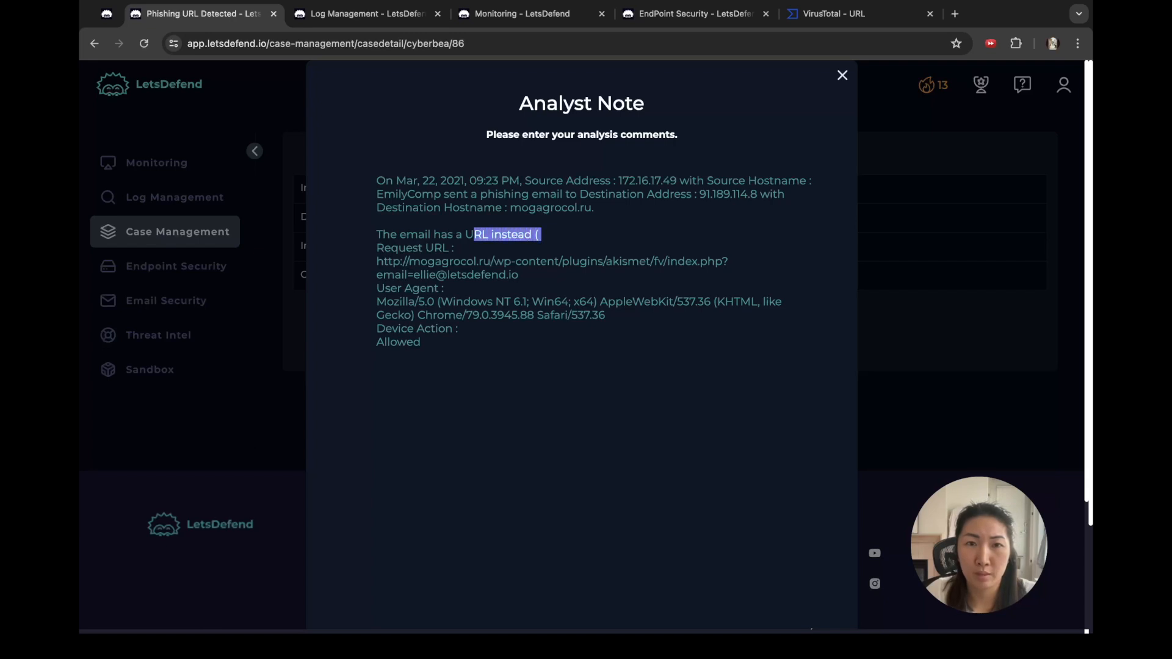
pyautogui.press('BackSpace')
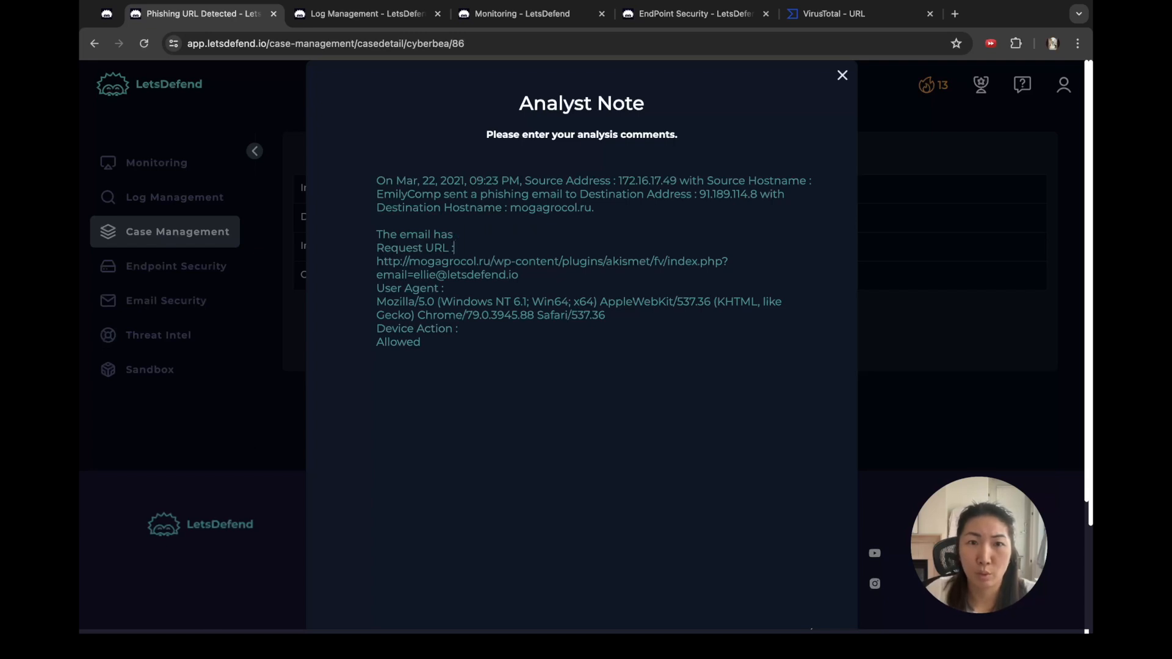
pyautogui.press('Delete')
pyautogui.press('BackSpace')
pyautogui.write('of')
# Step: Space out User Agent, delete the Device Action and Allowed lines, and begin '--- We checked…' sentence
pyautogui.press('Down')
pyautogui.press('Down')
pyautogui.press('Right')
pyautogui.press('Return')
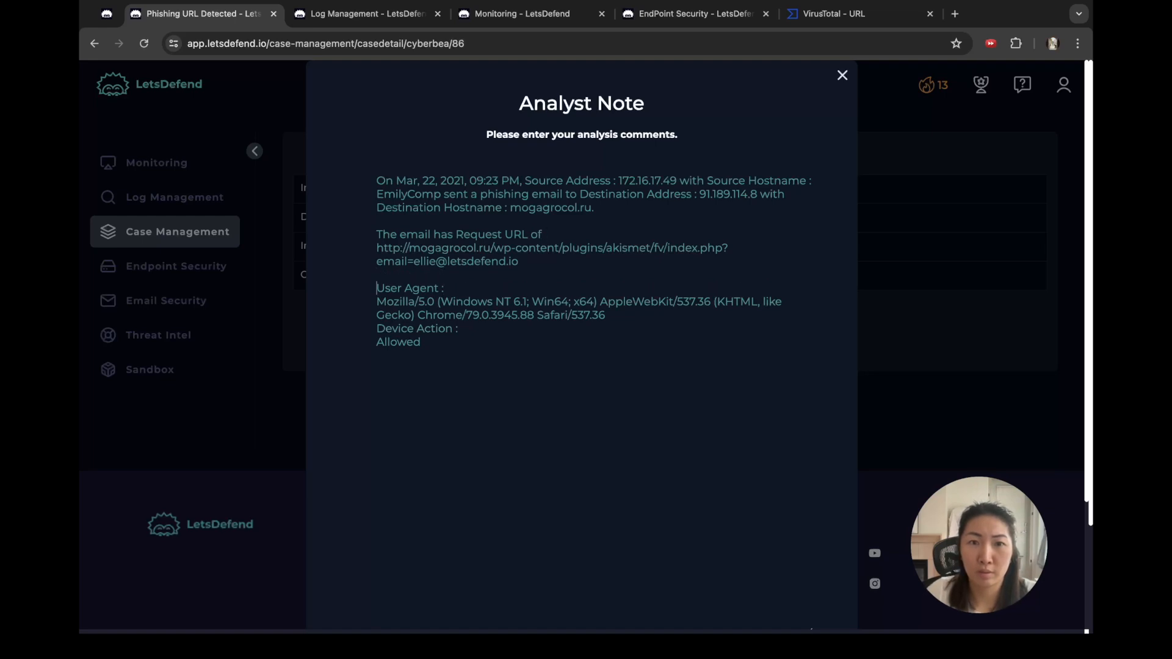
pyautogui.press('Down')
pyautogui.press('Down')
pyautogui.press('Return')
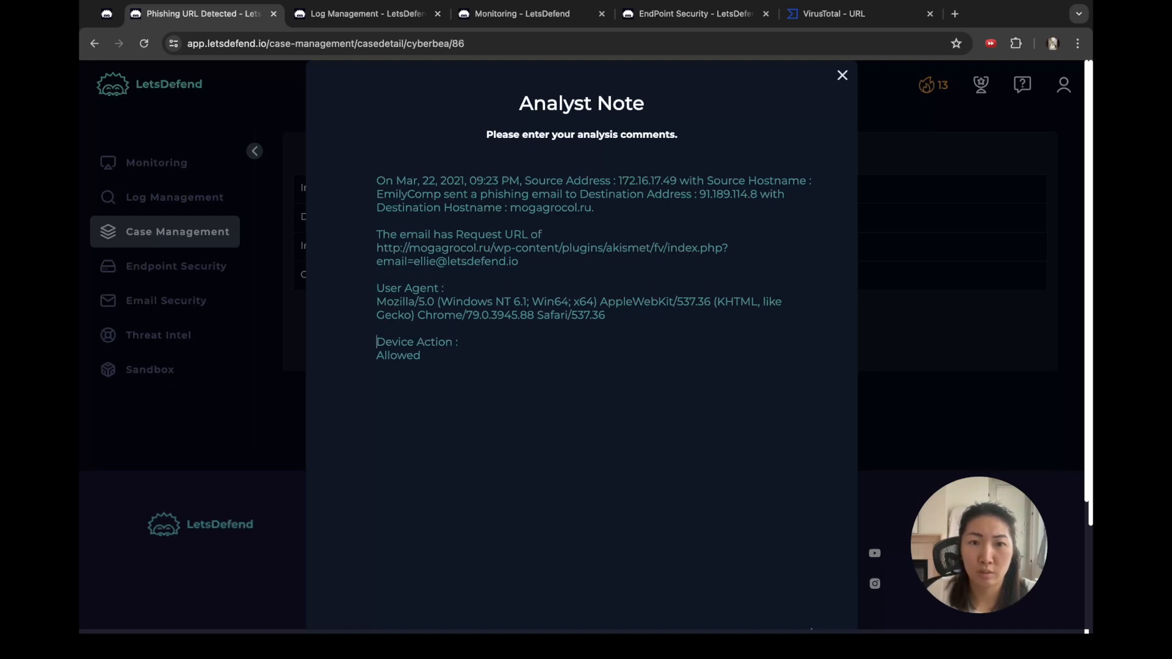
pyautogui.hotkey('shift', 'Down')
pyautogui.press('BackSpace')
pyautogui.hotkey('shift', 'End')
pyautogui.press('BackSpace')
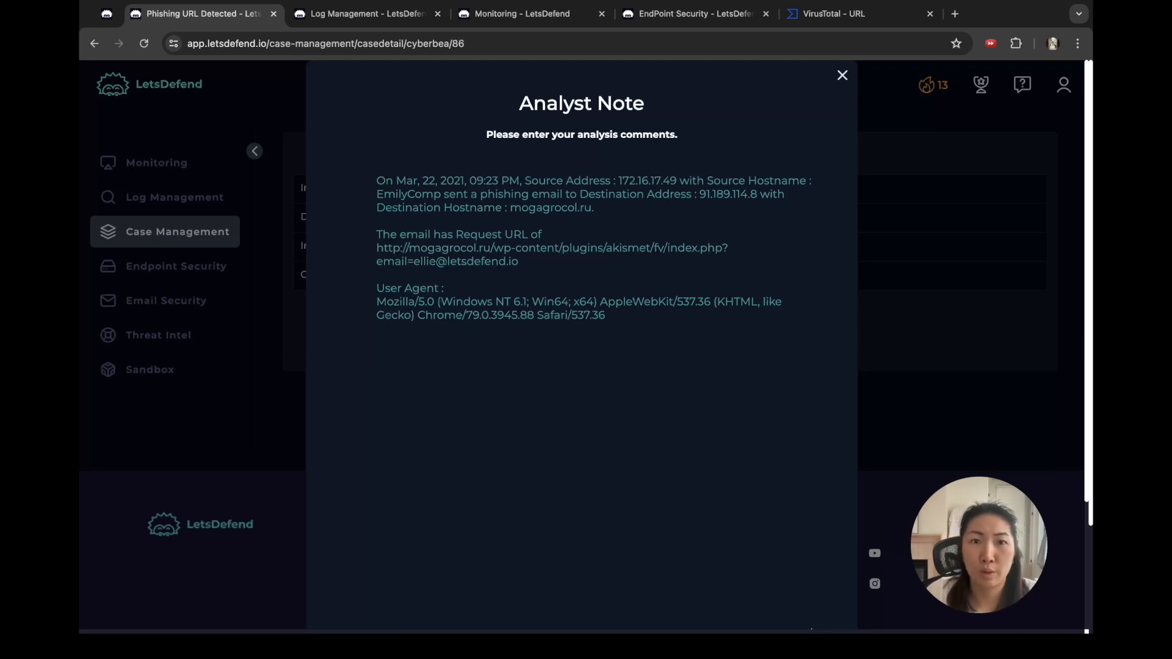
pyautogui.write('---  ')
pyautogui.write('We')
pyautogui.write(' checke')
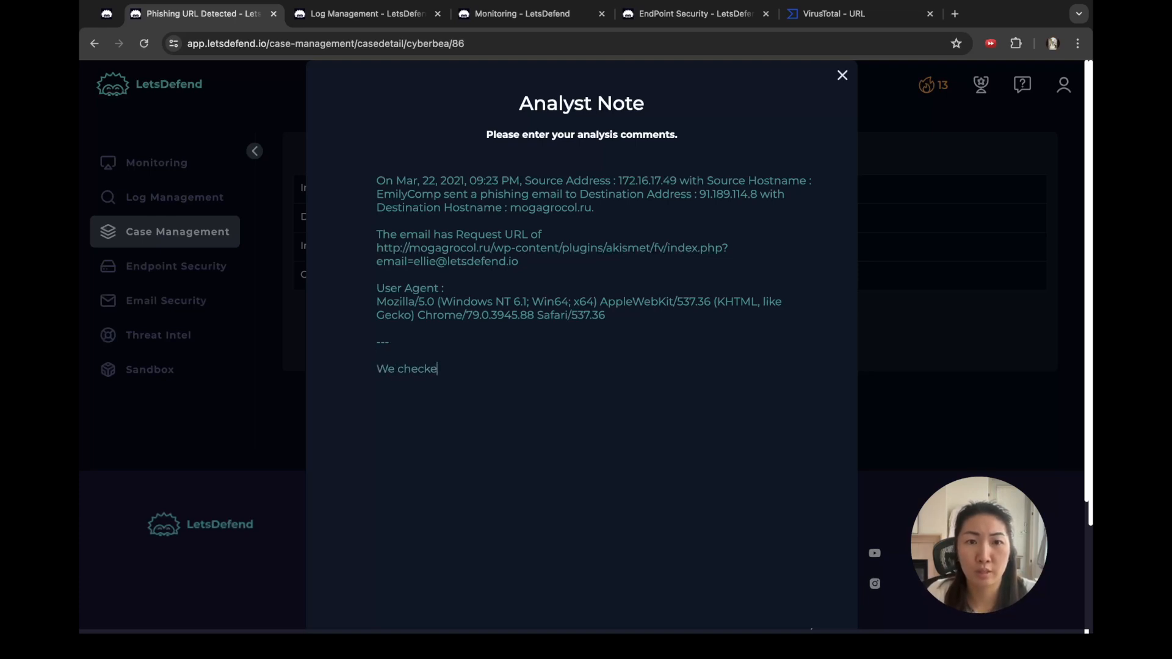
pyautogui.write('d to see if this URL was accessed in the')
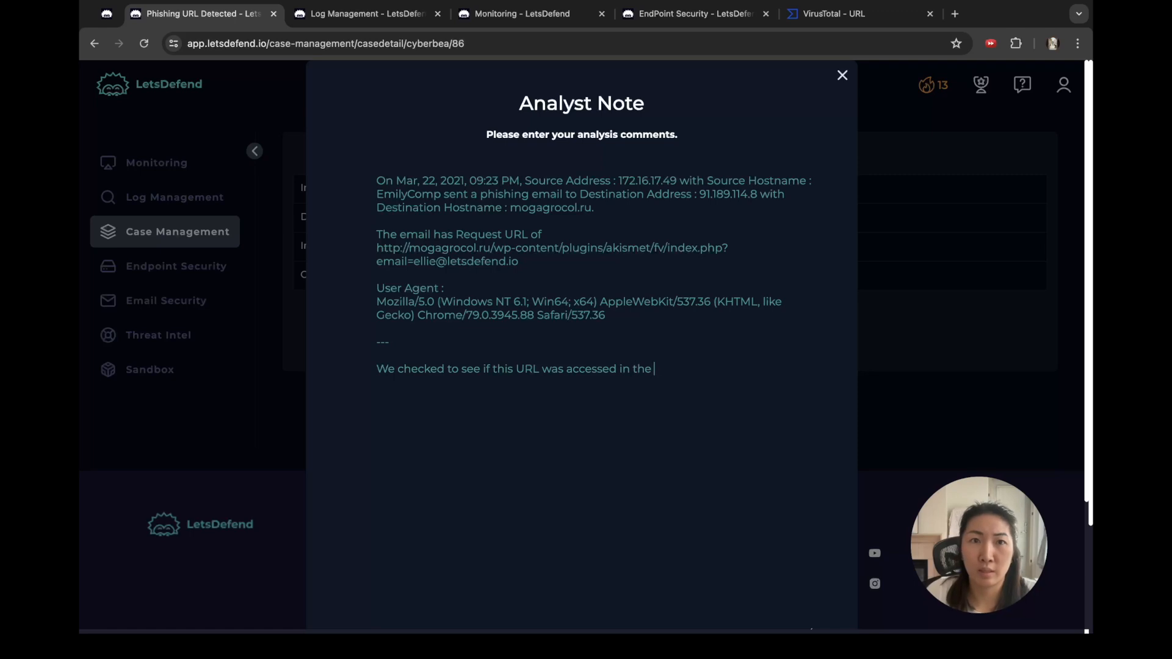
# Step: Continue the note with 'Log Mgmt', removing the extra 'the' before it
pyautogui.click(521, 13)
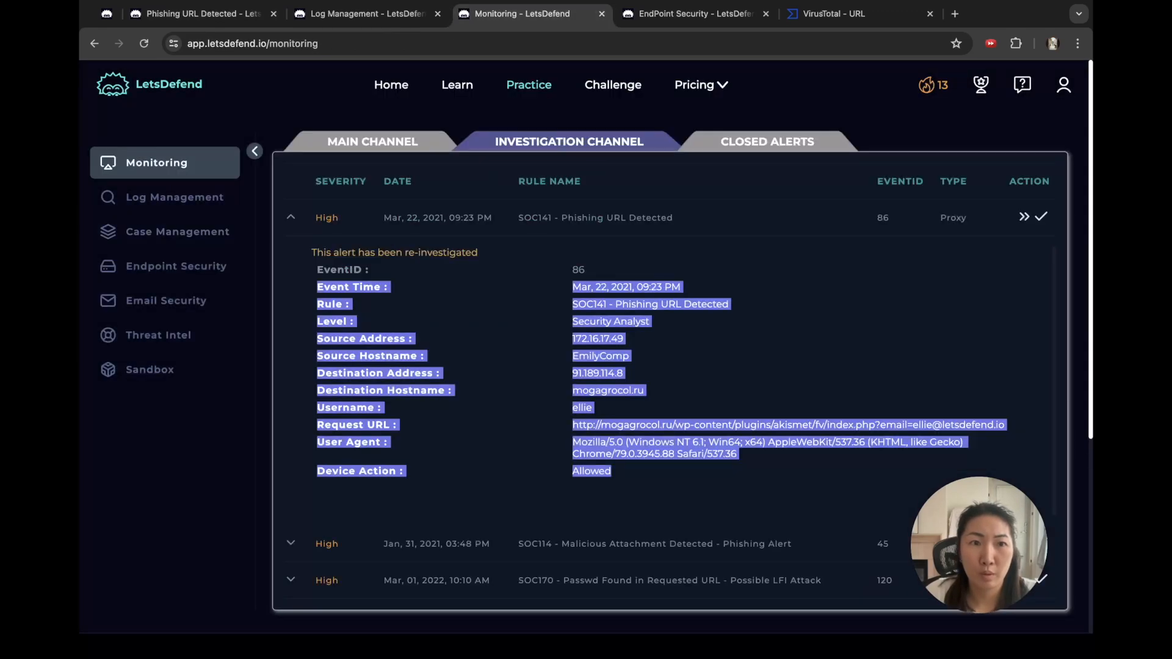
pyautogui.click(194, 13)
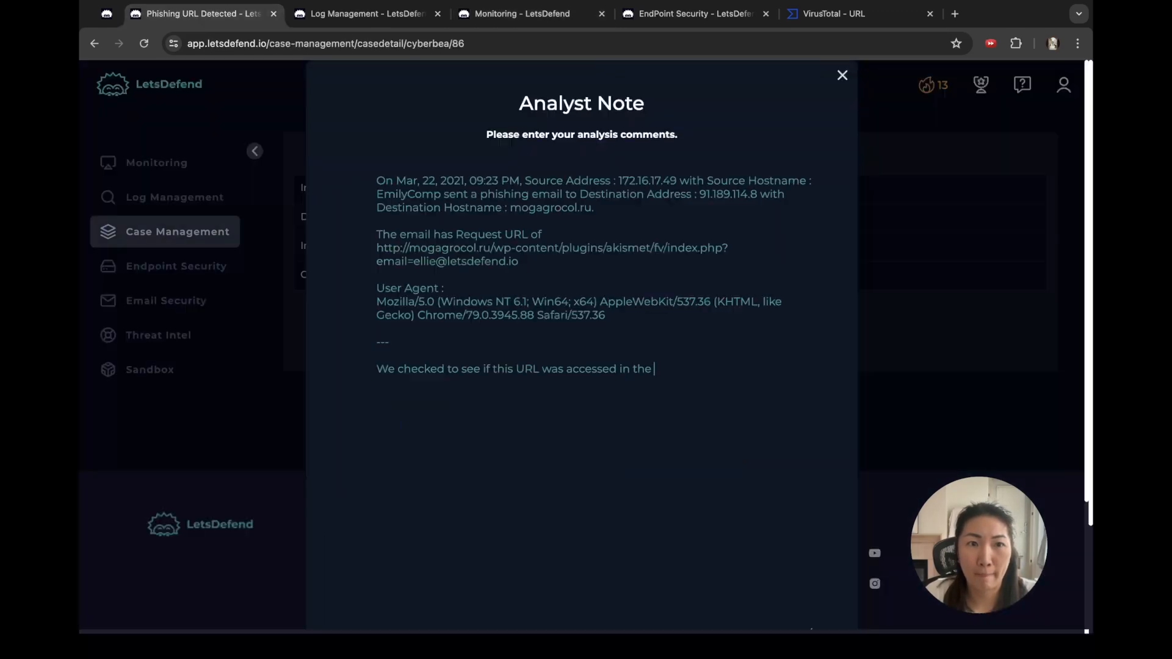
pyautogui.write('Log Mgmt')
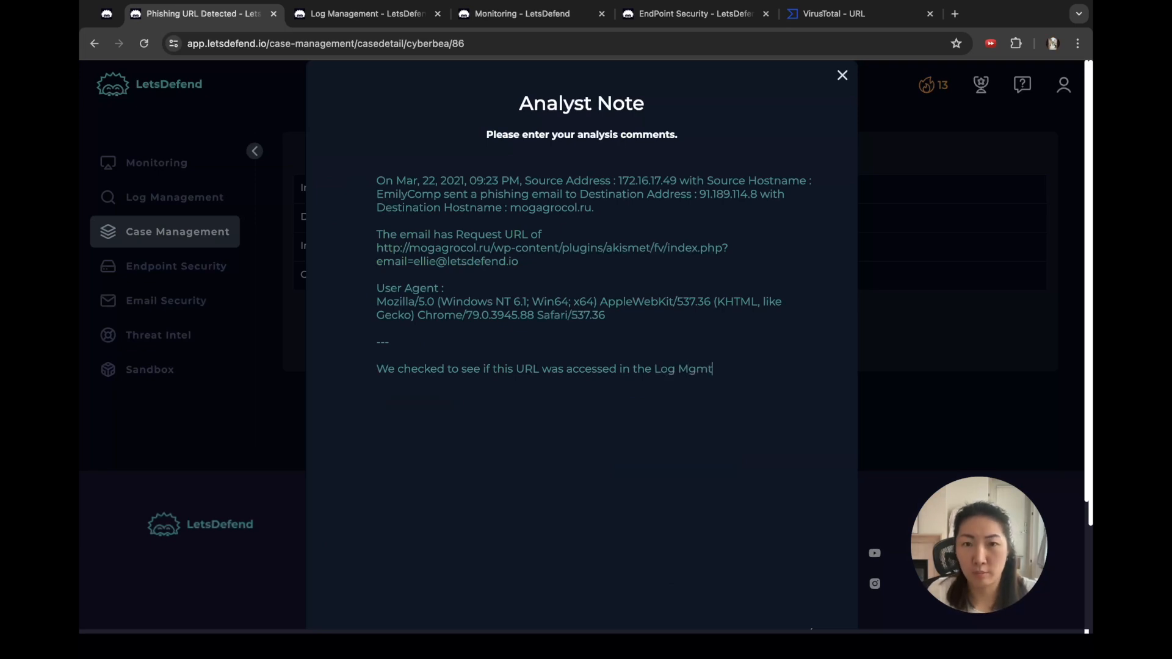
pyautogui.click(678, 369)
pyautogui.press('Left')
pyautogui.press('BackSpace')
pyautogui.press('BackSpace')
pyautogui.press('BackSpace')
pyautogui.press('BackSpace')
pyautogui.press('Down')
# Step: Finish the note with '- it was, so we went to EndPoint Security to contain the endpoint.'
pyautogui.write('- it was')
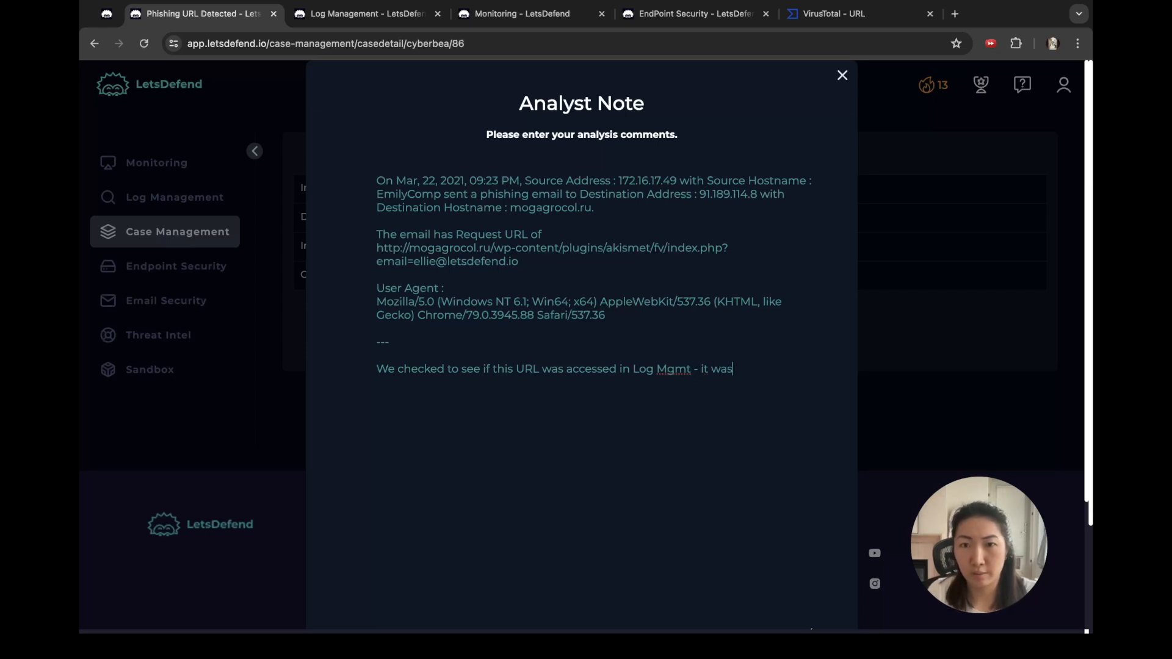
pyautogui.write(', so we went to ')
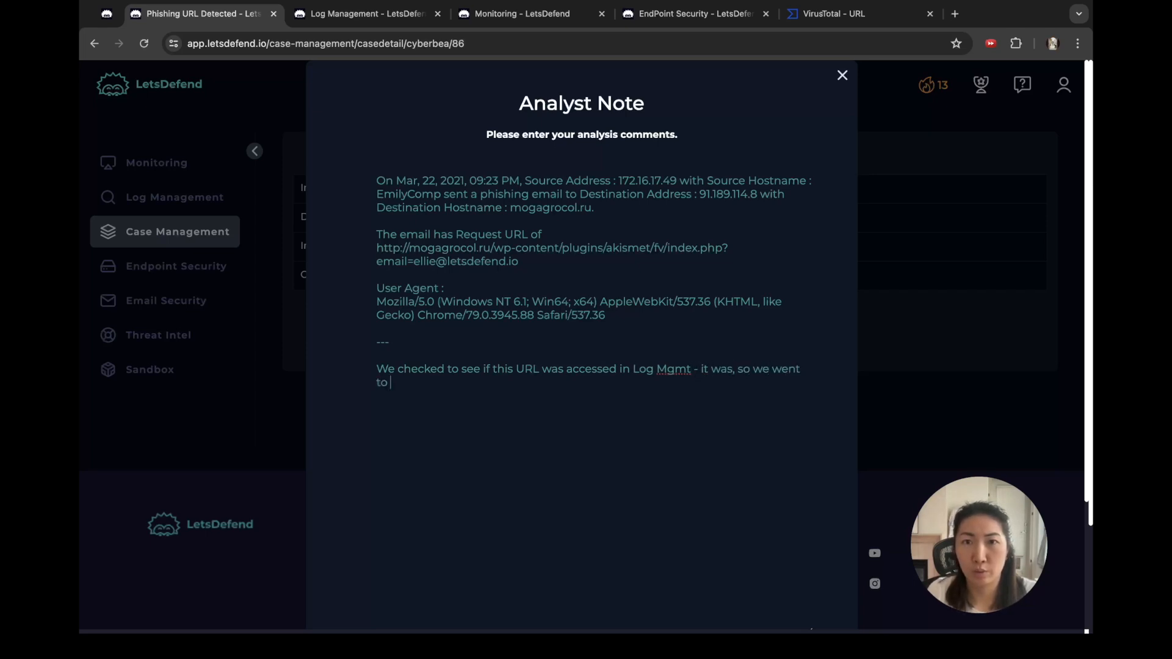
pyautogui.write('EndPoi')
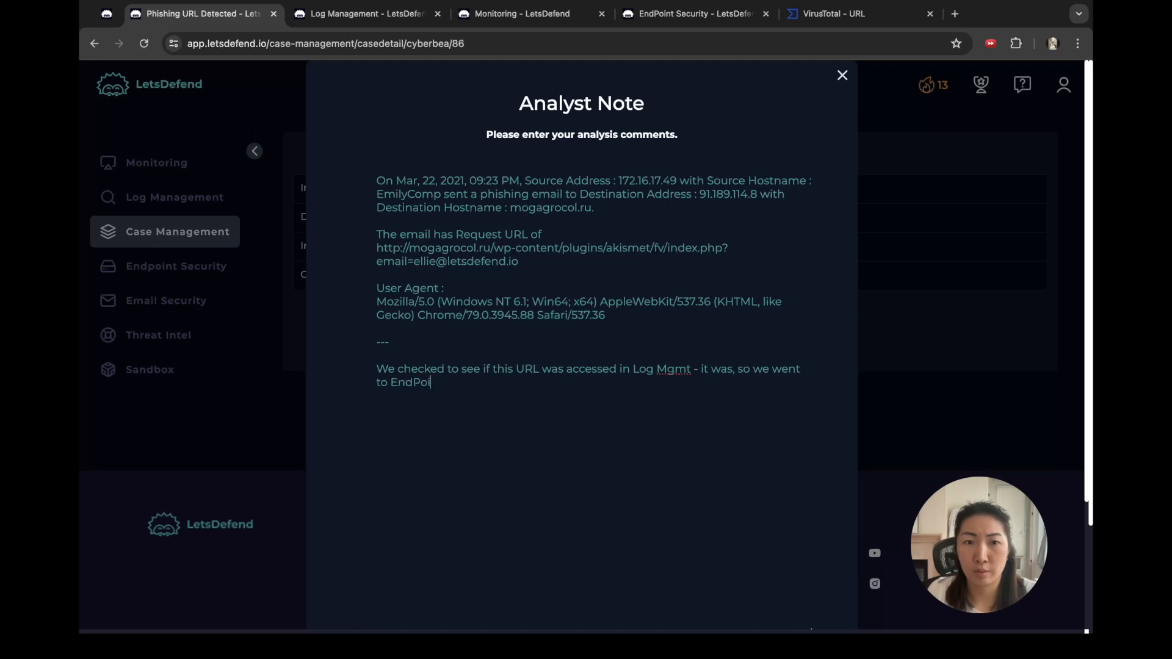
pyautogui.write('nt Secur')
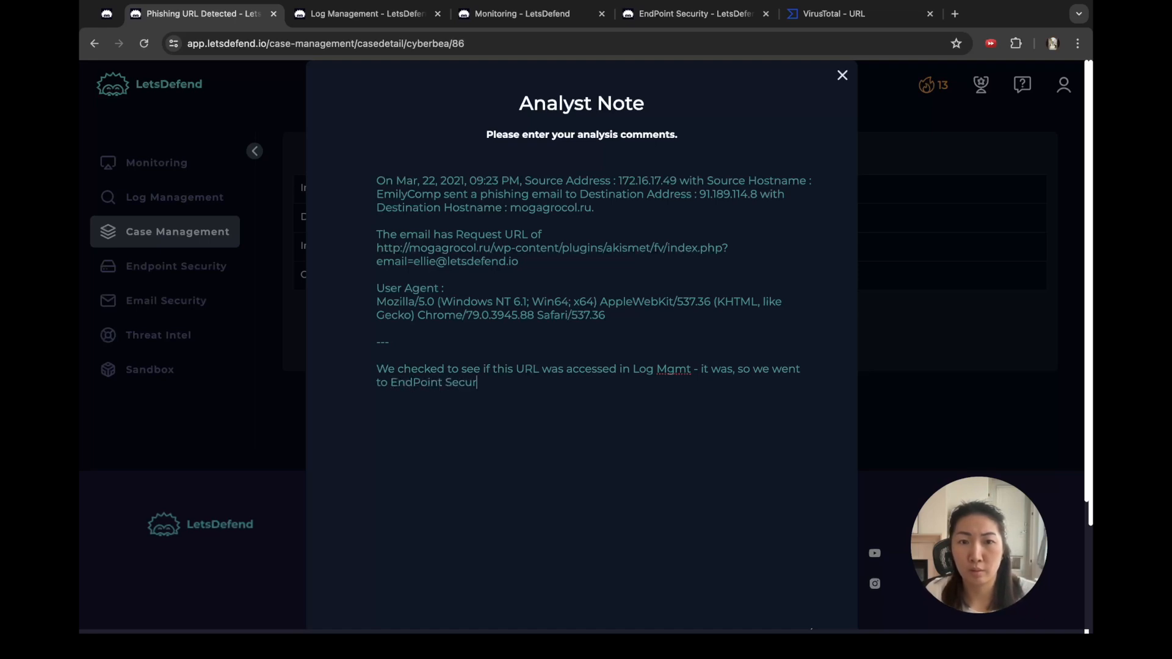
pyautogui.write('ity to contain the engpoint')
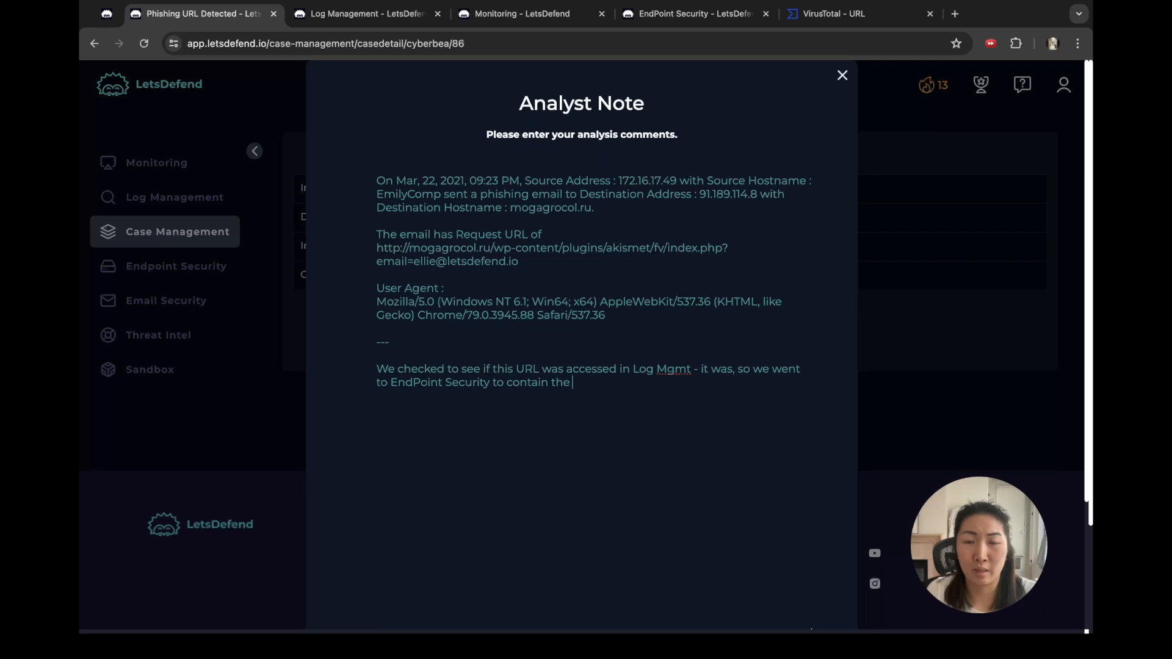
pyautogui.press('BackSpace')
pyautogui.press('BackSpace')
pyautogui.press('BackSpace')
pyautogui.press('BackSpace')
pyautogui.press('BackSpace')
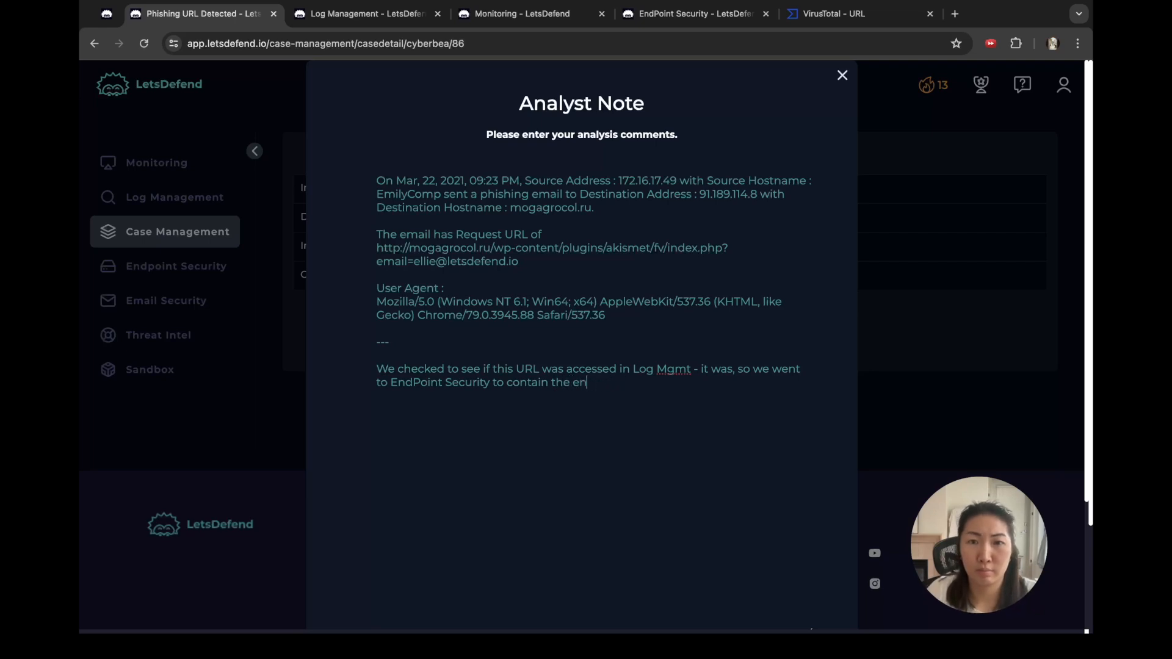
pyautogui.click(690, 14)
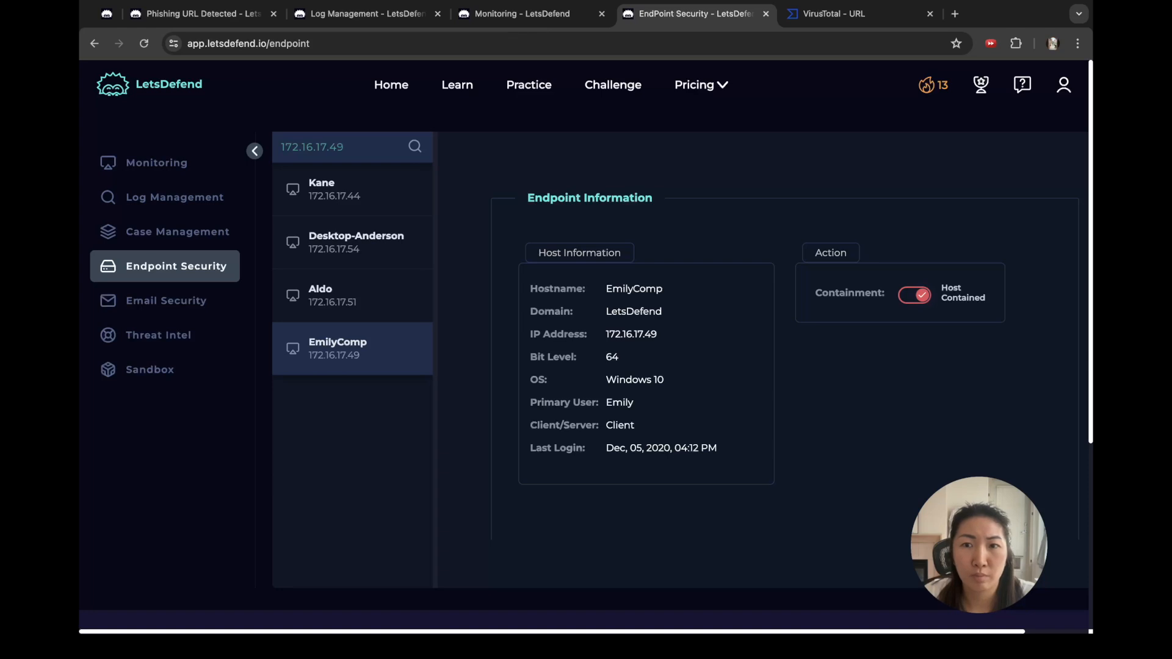
pyautogui.click(196, 13)
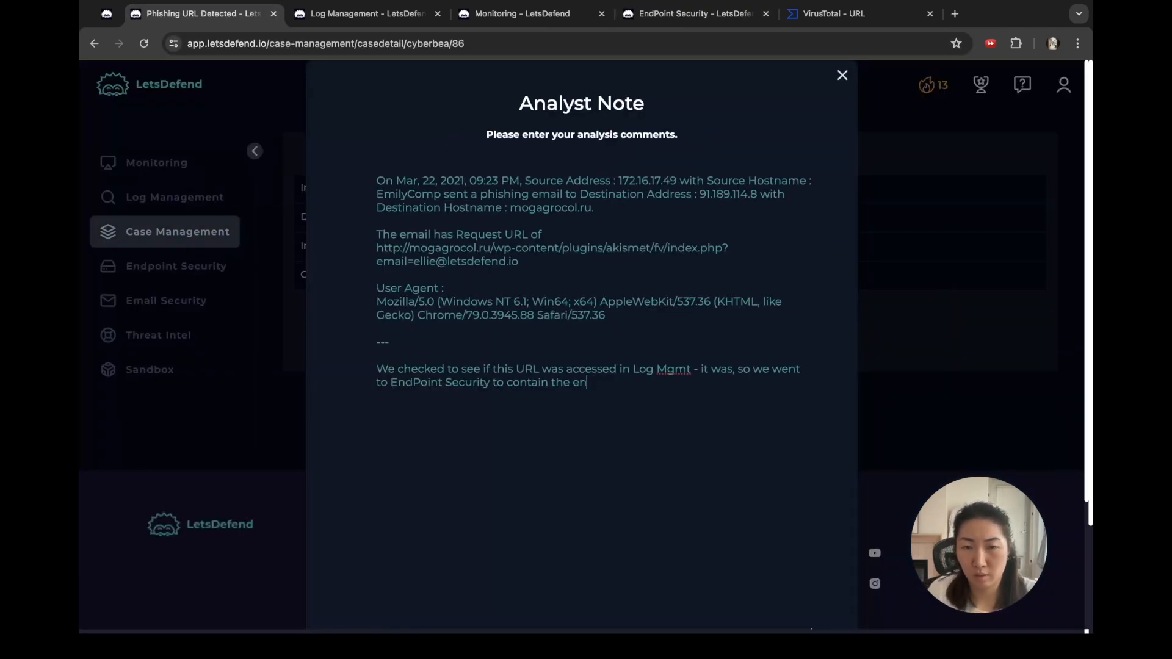
pyautogui.write('point.')
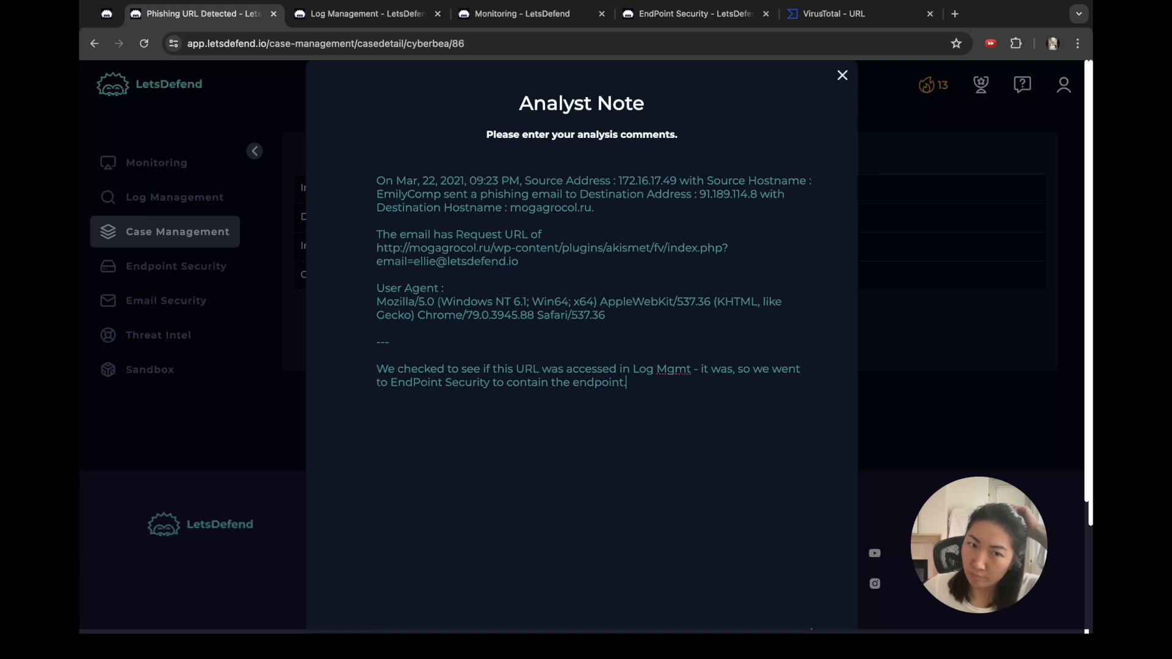
pyautogui.scroll(-5, 581, 305)
# Step: Finish the playbook and confirm to return to the Investigation Channel
pyautogui.click(582, 519)
pyautogui.click(582, 356)
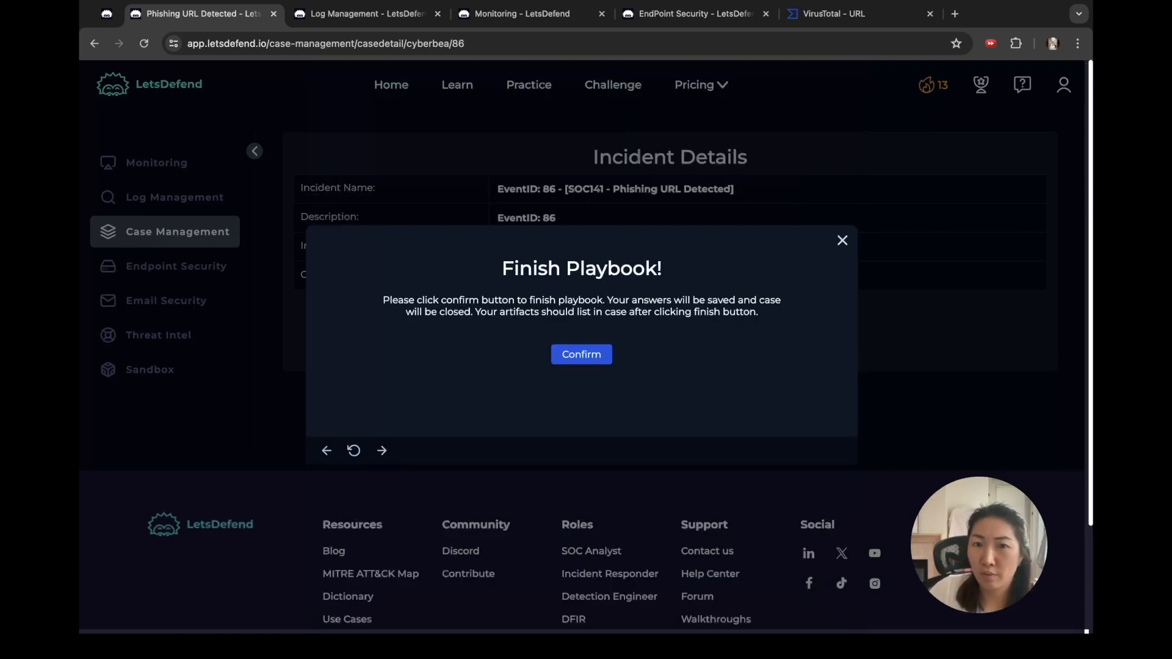
pyautogui.click(583, 433)
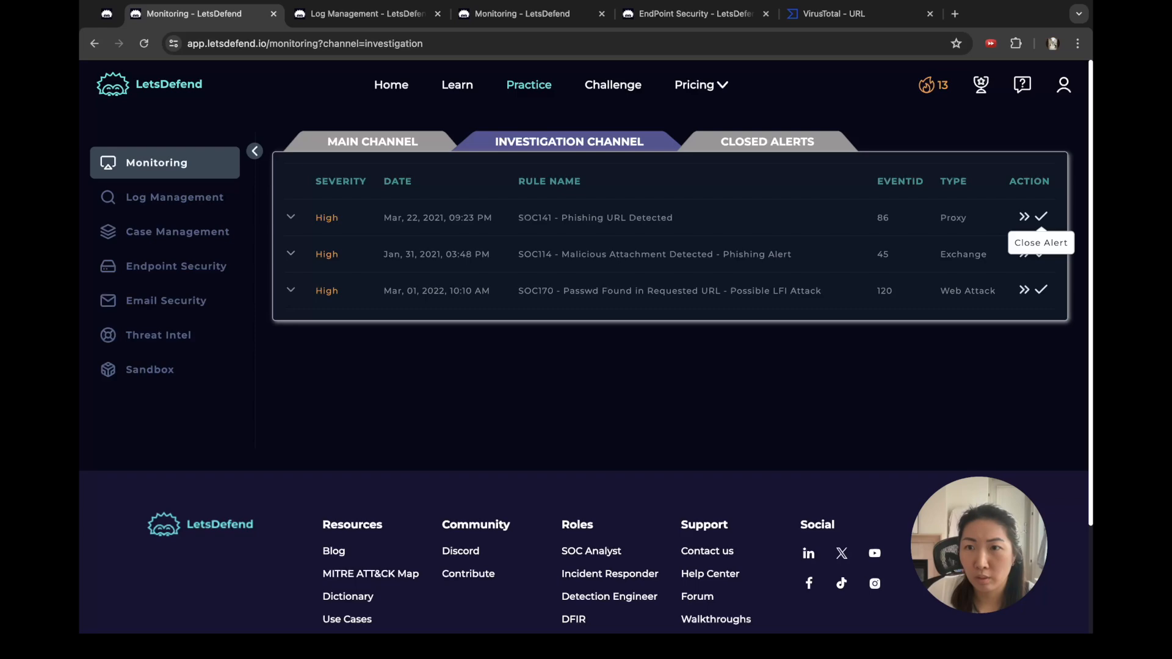
# Step: Close alert 86 as a True Positive, then expand the SOC114 alert's details
pyautogui.click(1040, 217)
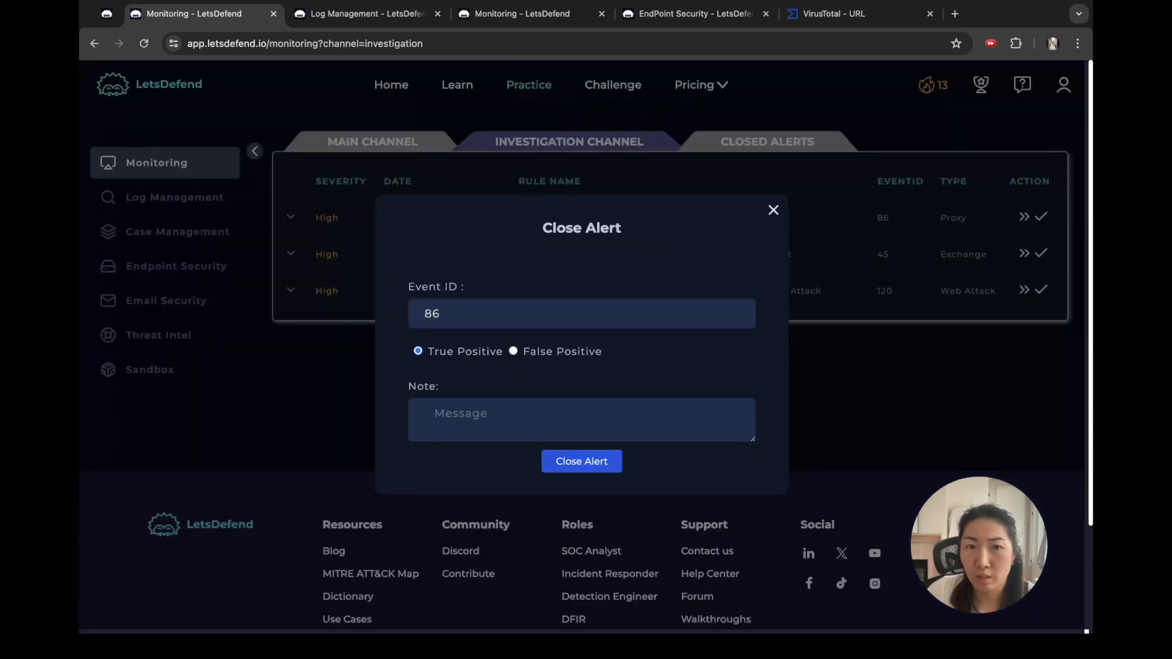
pyautogui.click(581, 461)
pyautogui.scroll(-1, 650, 257)
pyautogui.scroll(1, 588, 139)
pyautogui.click(570, 142)
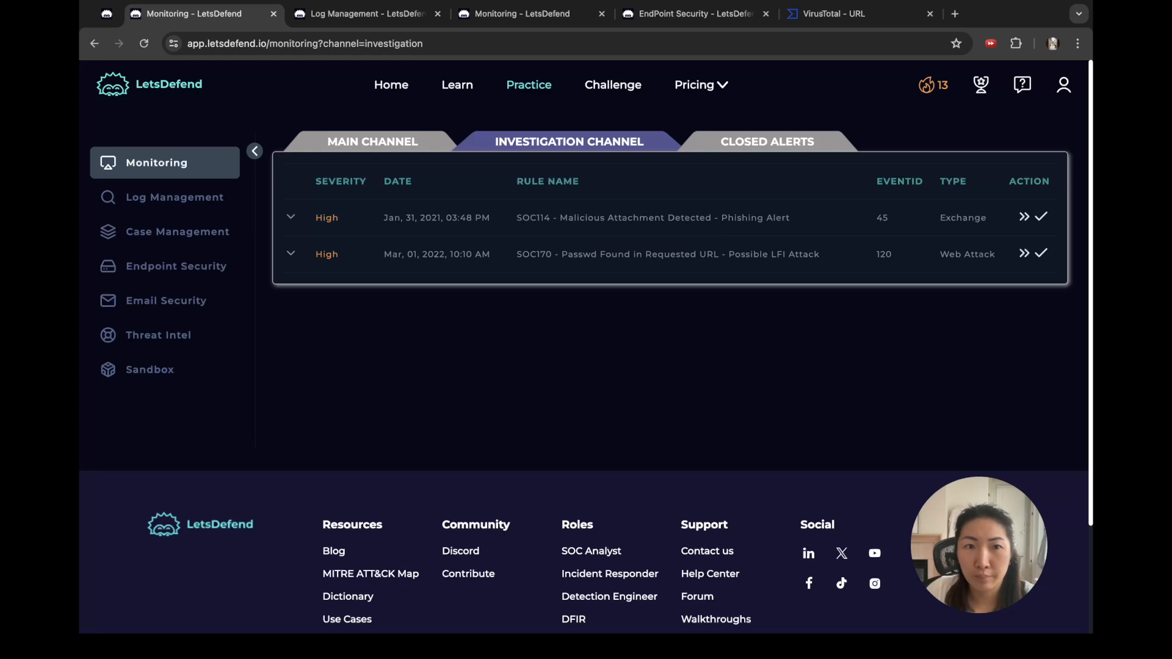
pyautogui.click(290, 217)
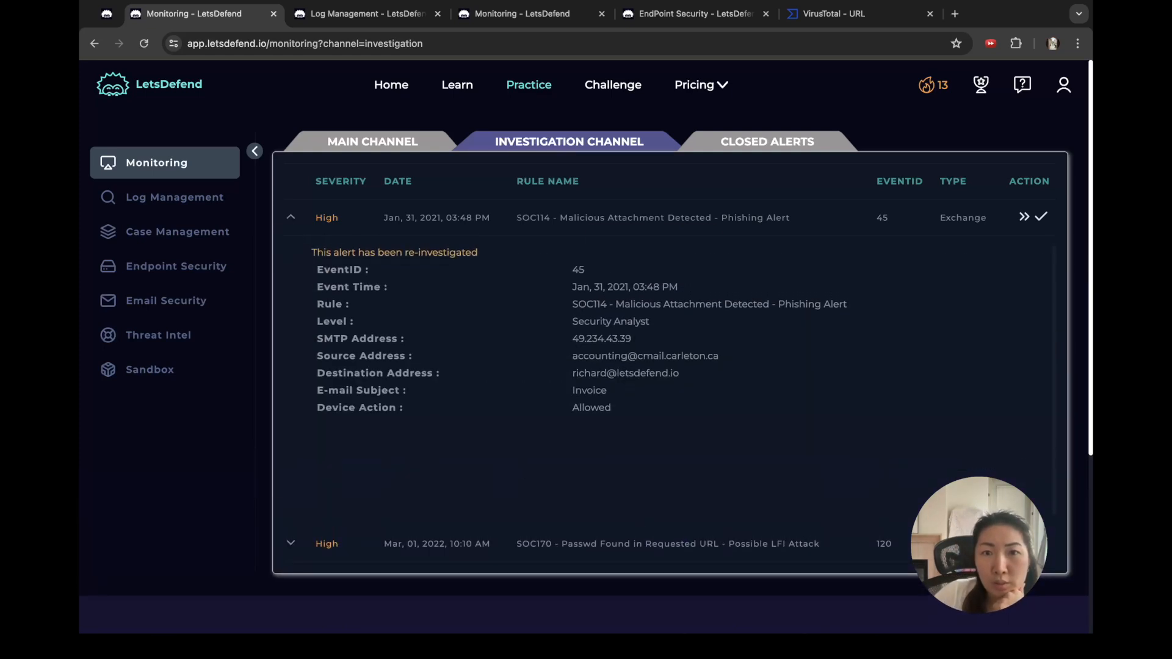
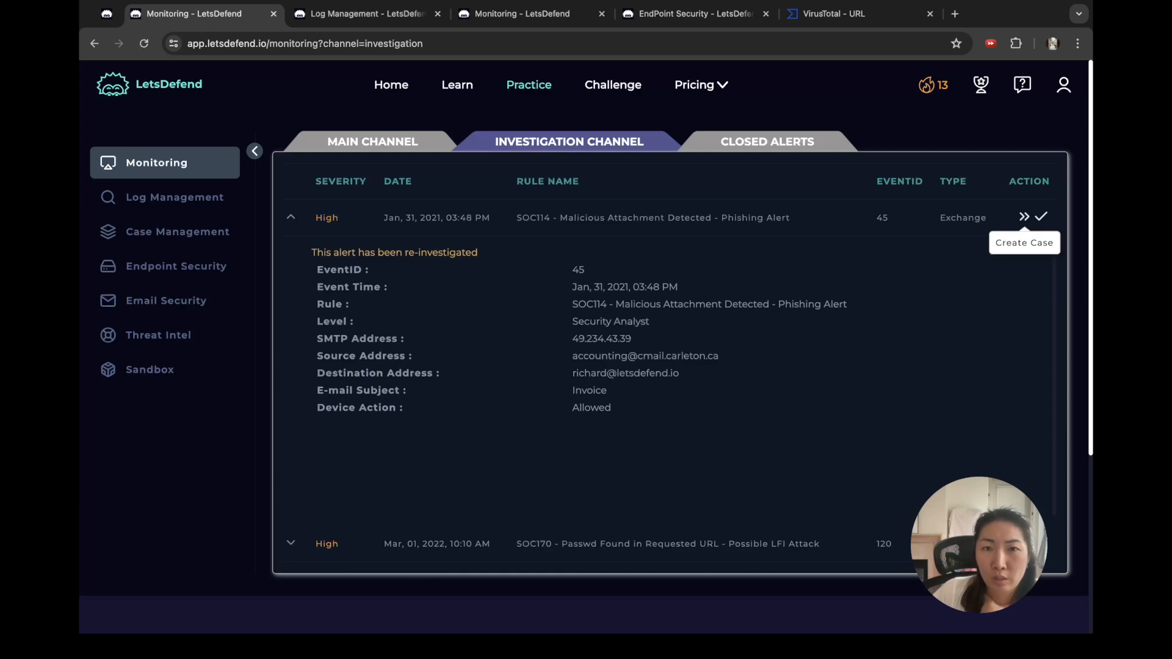
# Step: Create a case for alert EventID 45, start its playbook, then view the proxy log results
pyautogui.click(1024, 217)
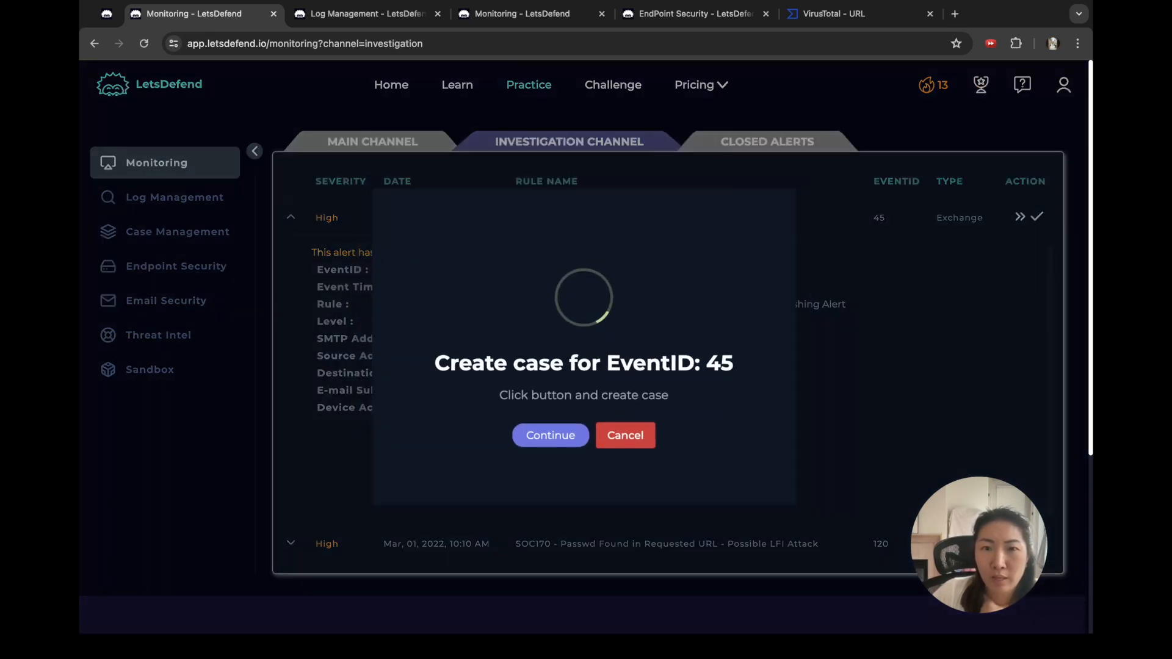
pyautogui.click(551, 434)
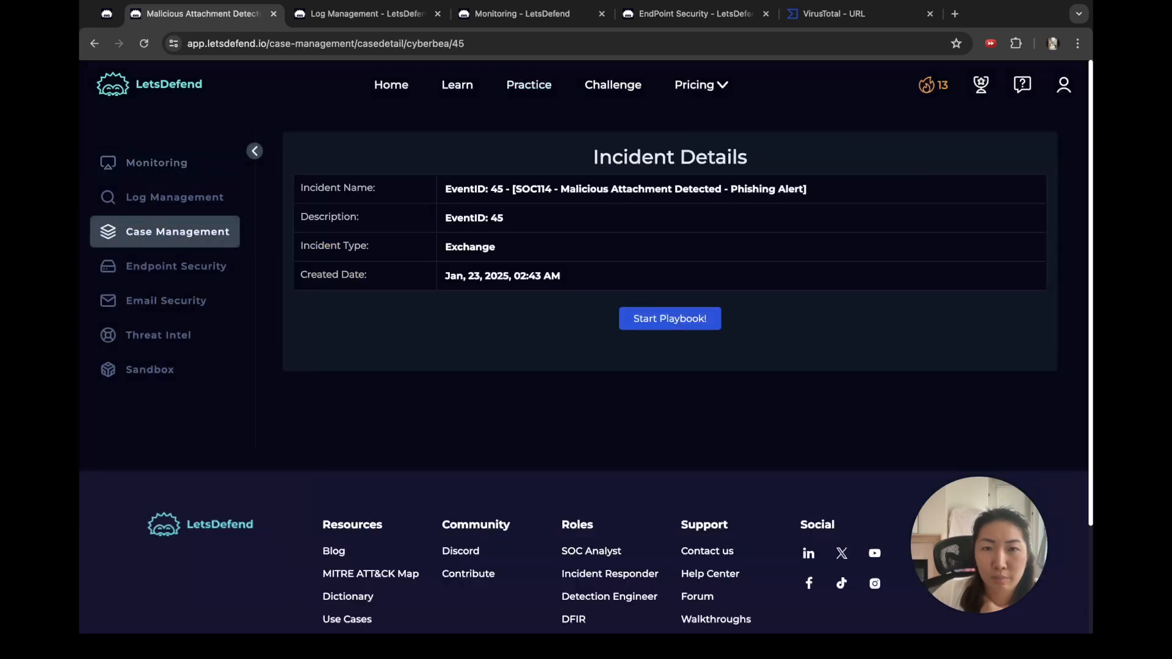
pyautogui.click(669, 316)
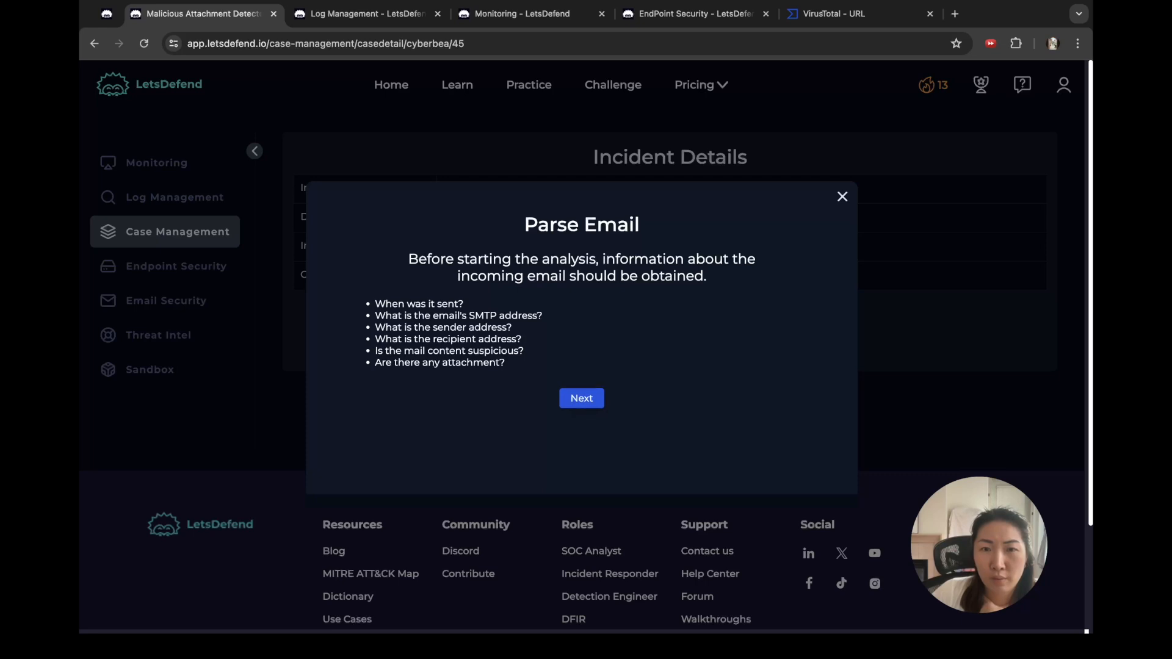
pyautogui.click(582, 398)
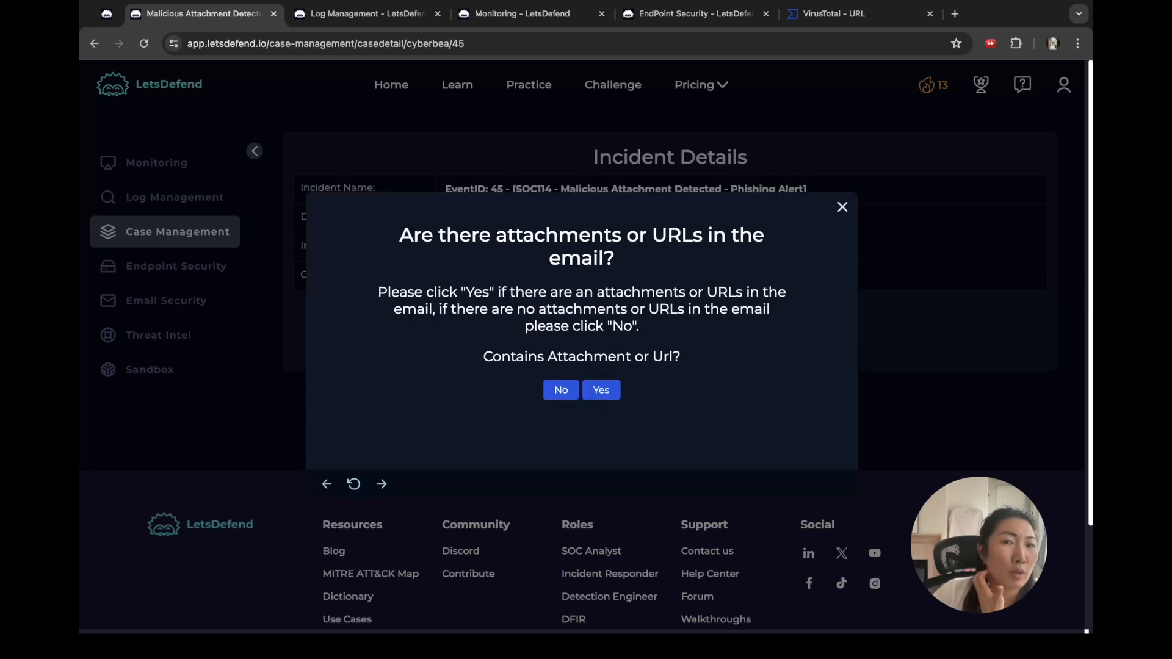
pyautogui.click(367, 14)
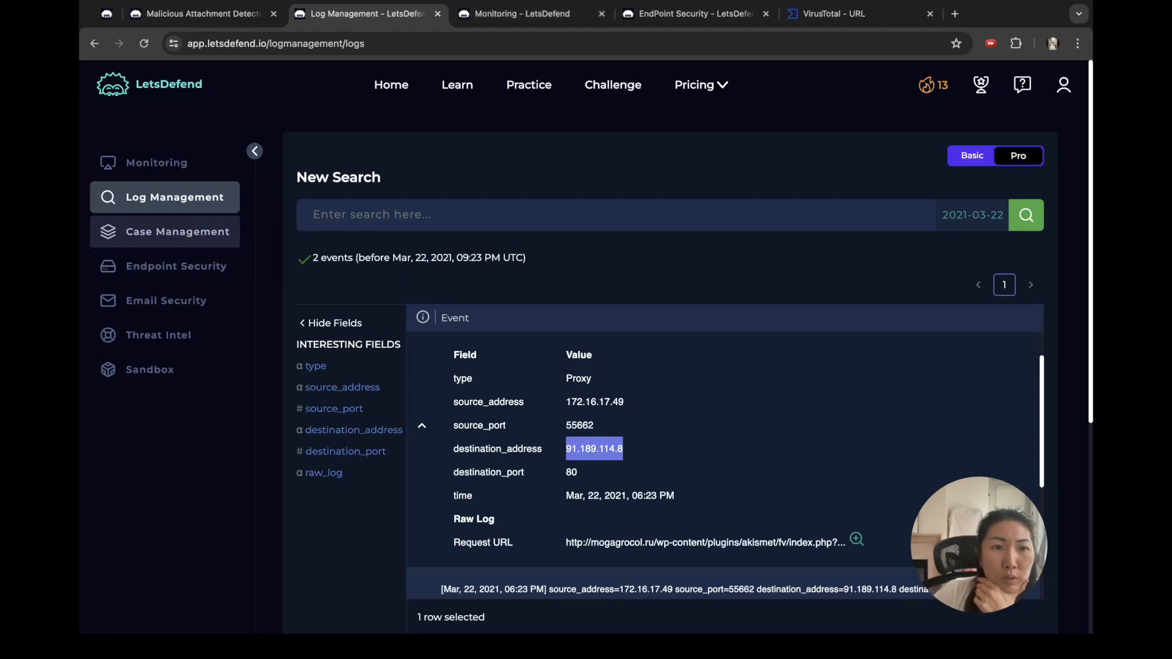
# Step: Search Email Security's Detailed Search for mails dated January 30–31, 2021
pyautogui.click(166, 300)
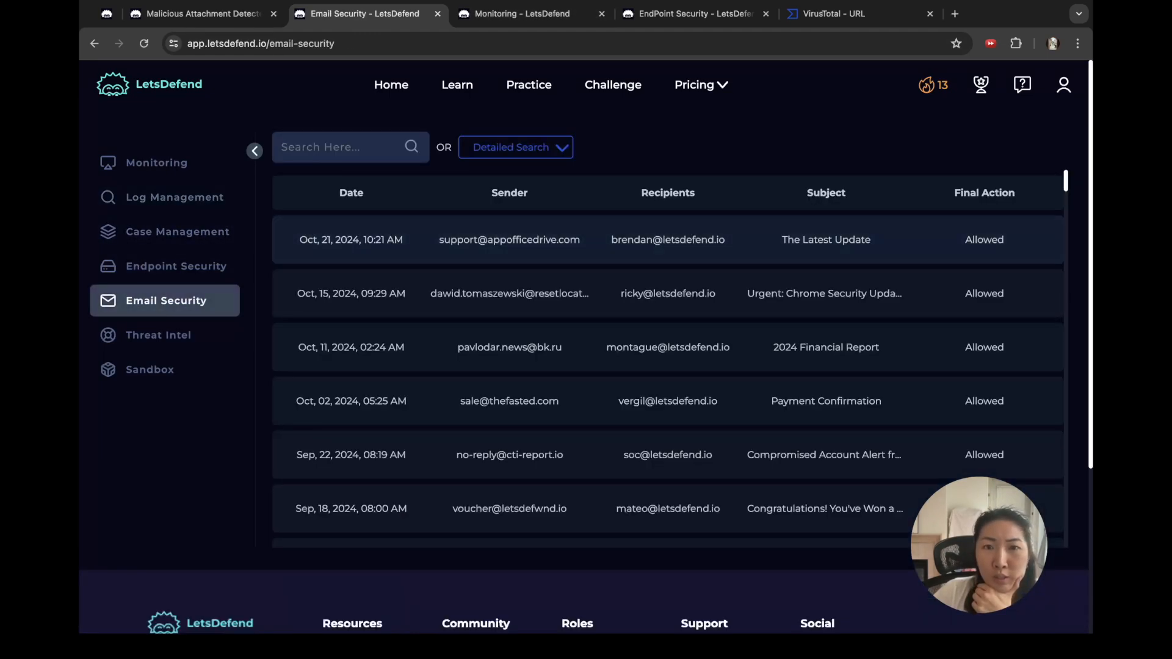
pyautogui.click(562, 148)
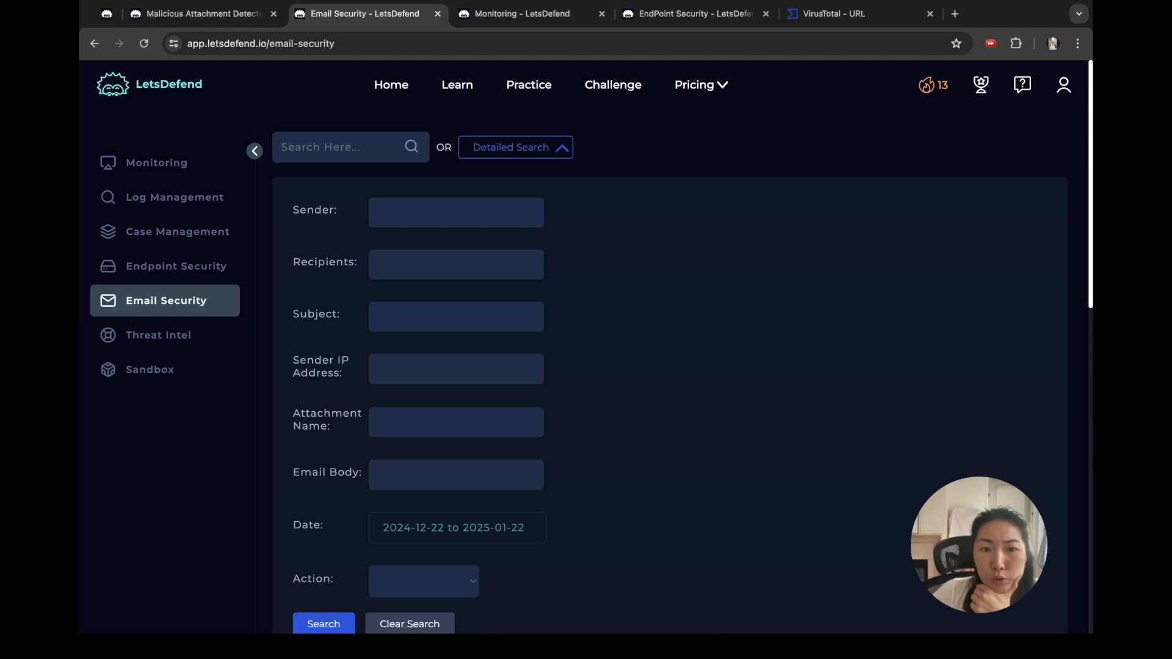
pyautogui.click(457, 528)
pyautogui.doubleClick(514, 315)
pyautogui.write('2021')
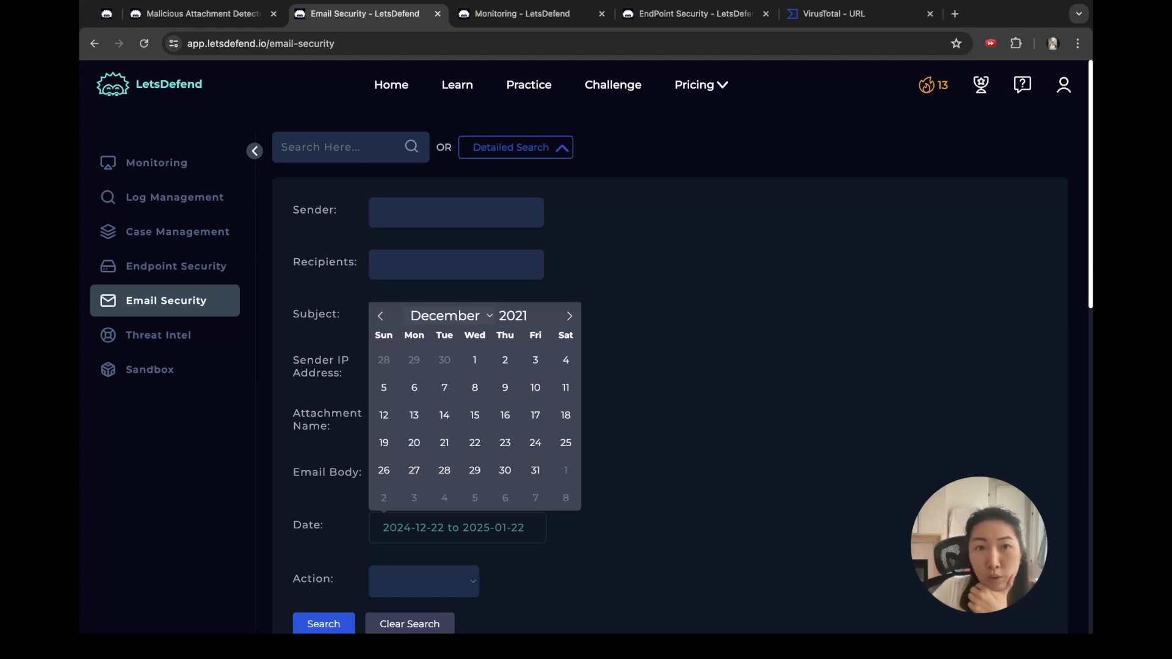
pyautogui.click(450, 315)
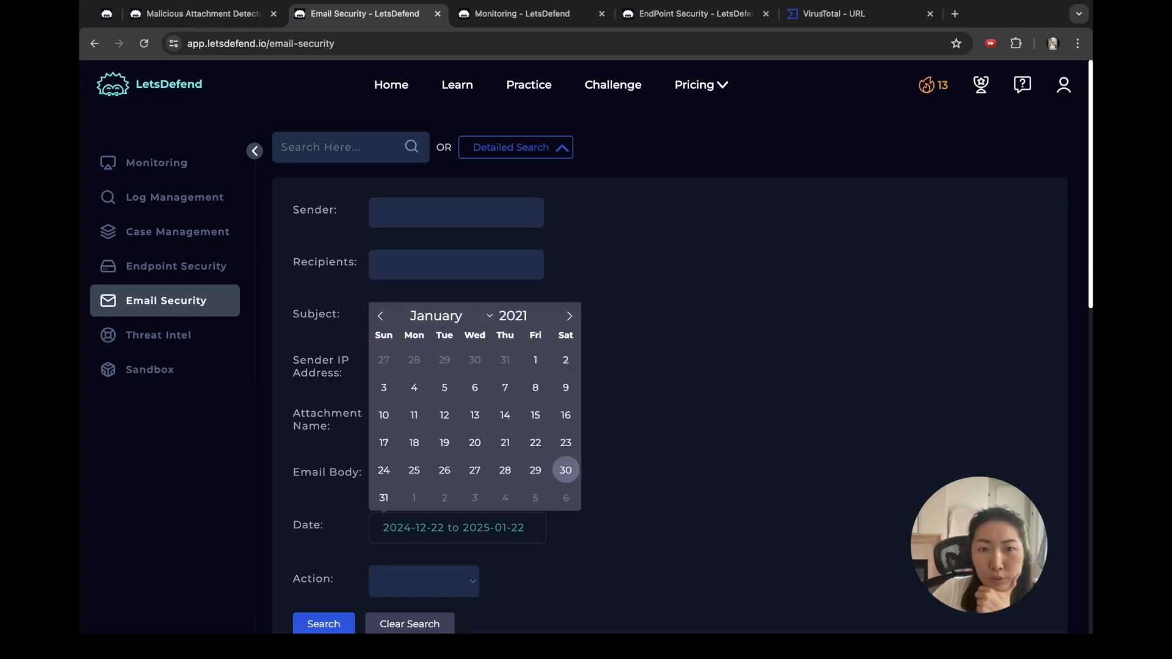
pyautogui.click(565, 470)
pyautogui.click(384, 498)
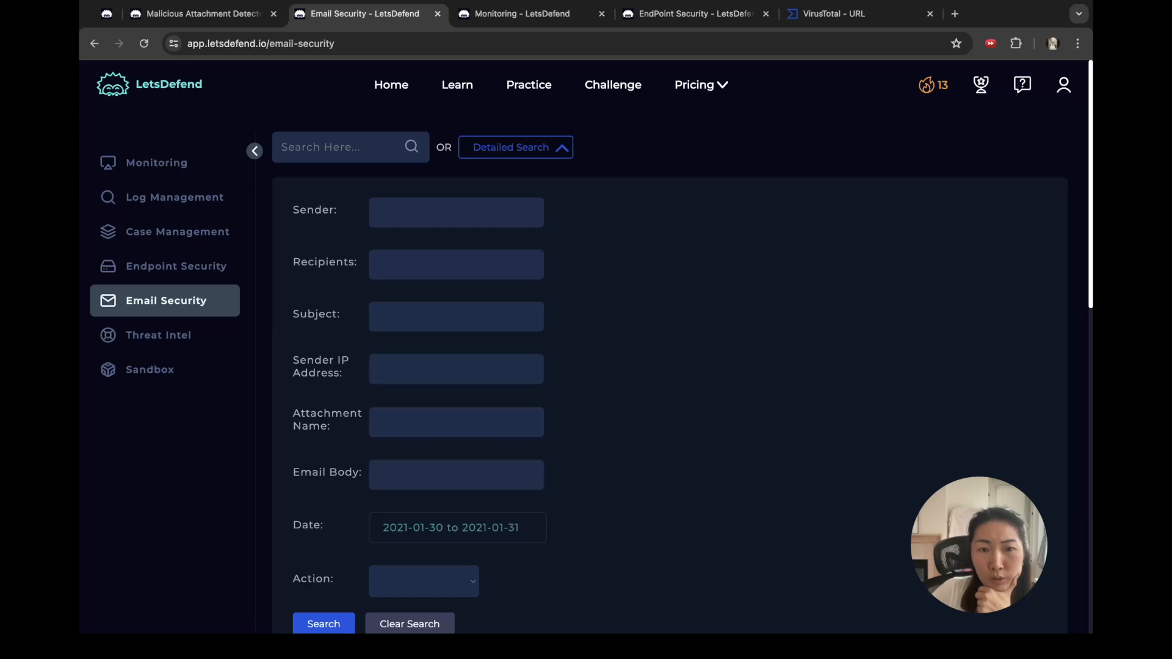
pyautogui.click(323, 623)
pyautogui.scroll(-8, 324, 623)
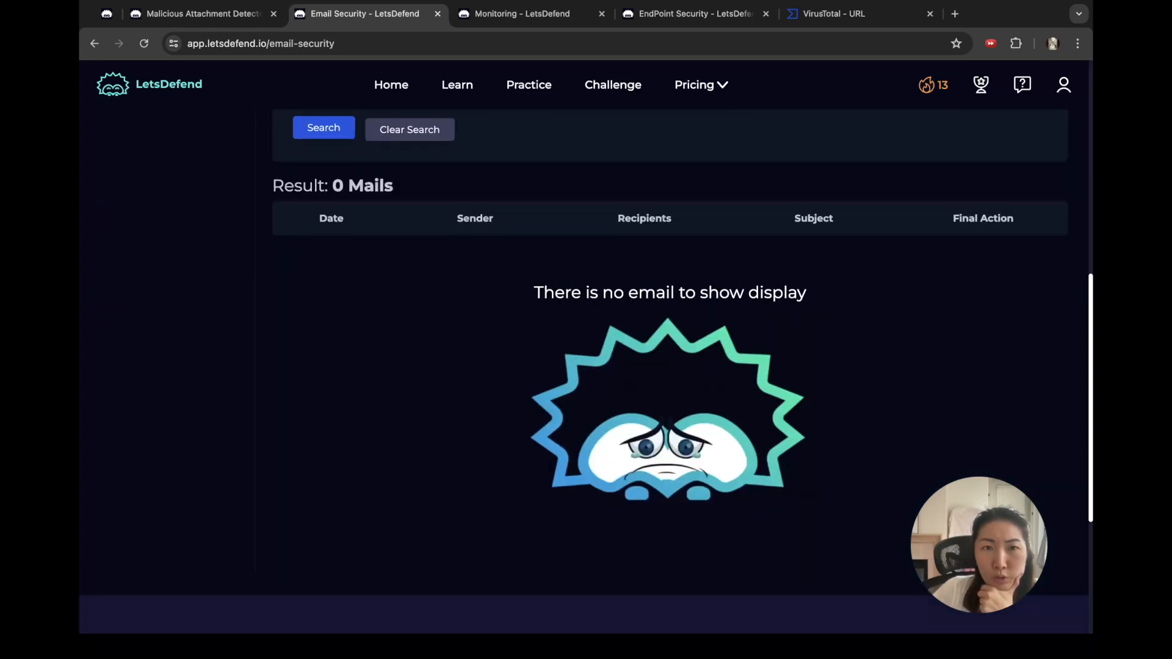
pyautogui.scroll(4, 458, 283)
# Step: Widen the email search to 2021-01-30 through 2021-02-01 and open the Invoice email
pyautogui.click(458, 282)
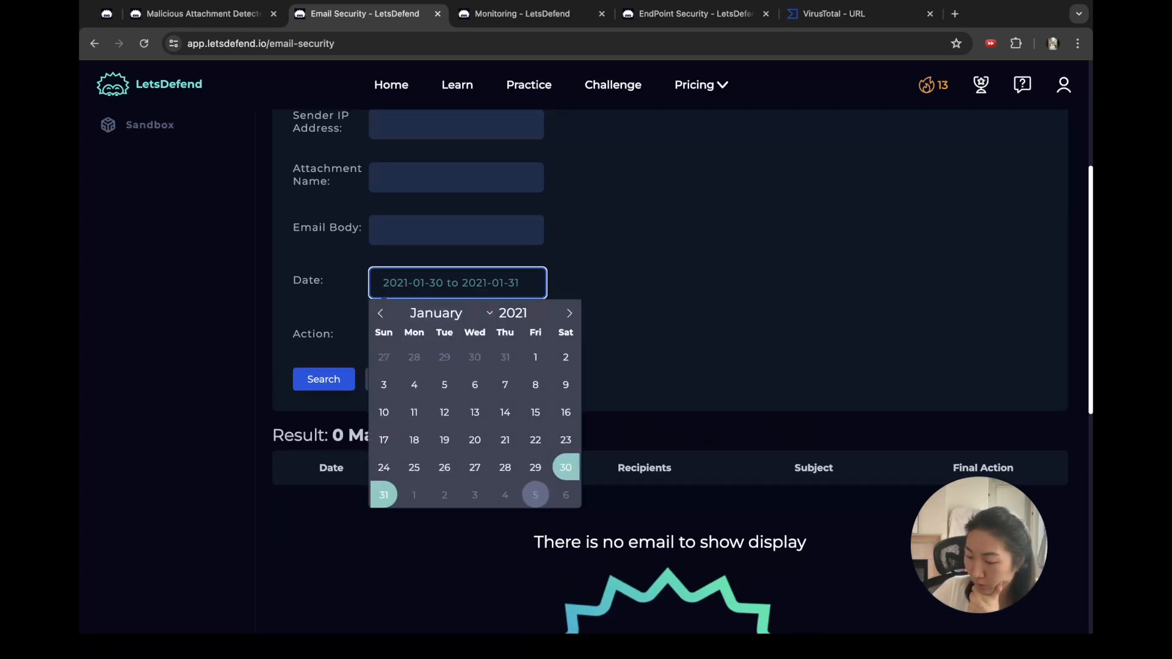
pyautogui.click(566, 468)
pyautogui.click(414, 494)
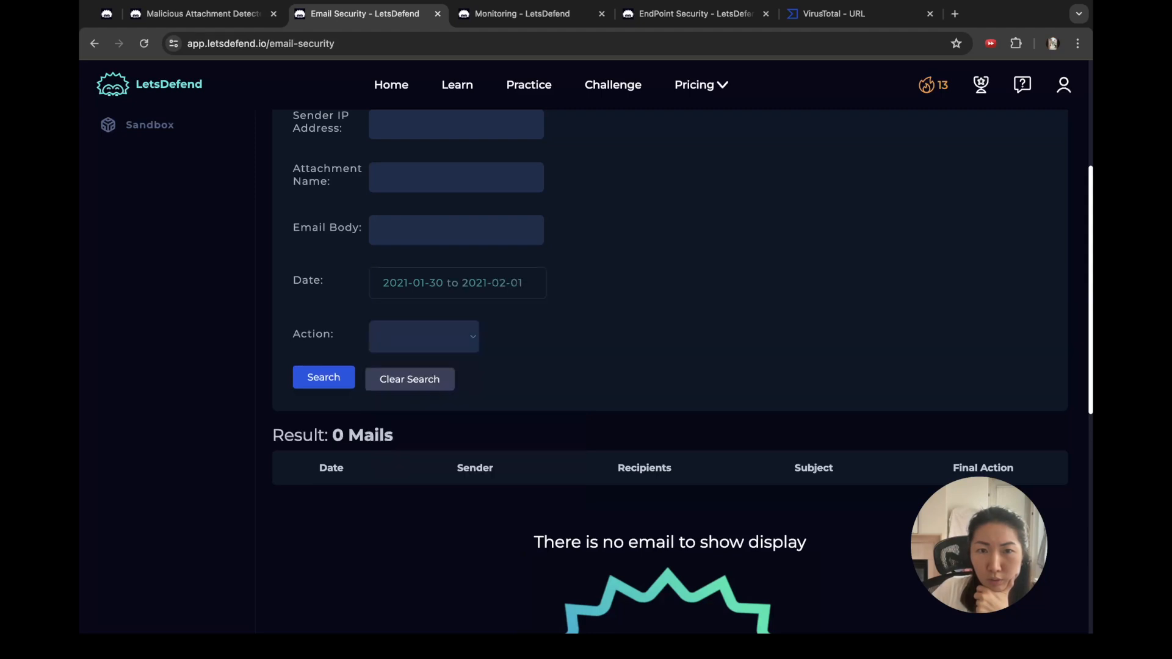
pyautogui.click(323, 378)
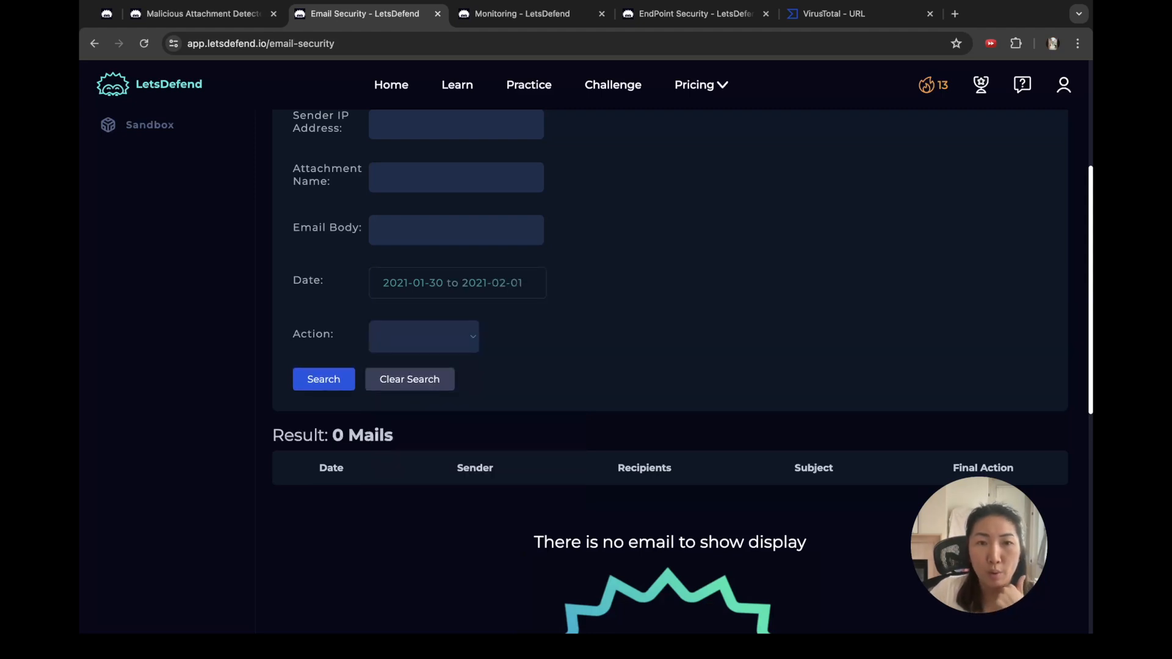
pyautogui.scroll(-2, 591, 354)
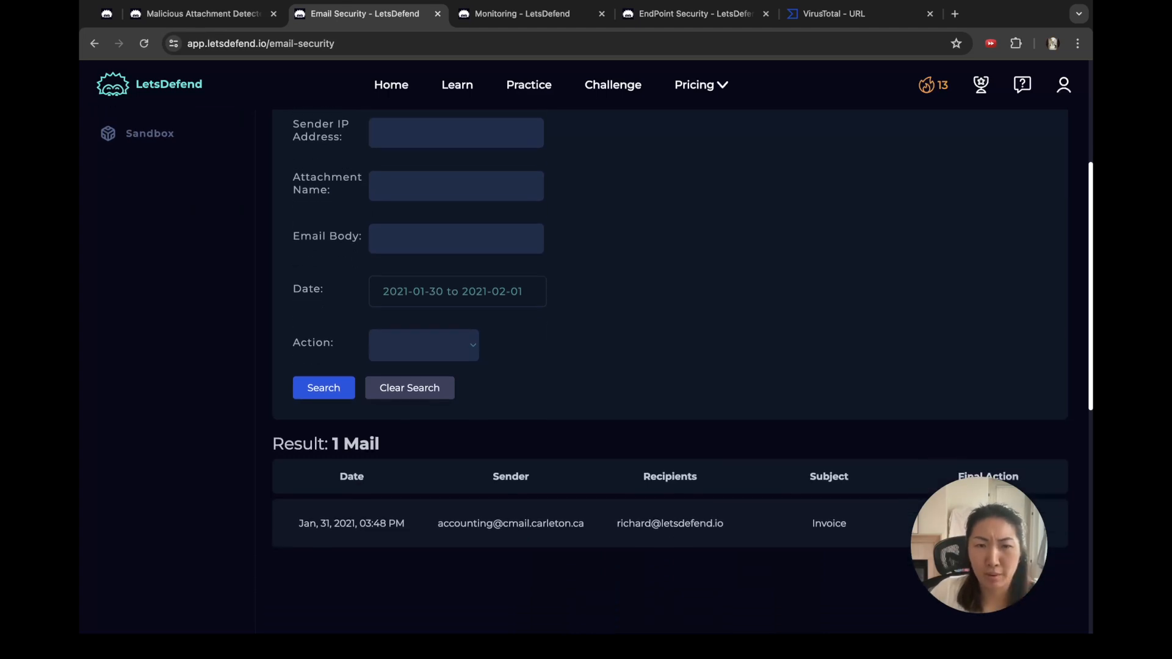
pyautogui.scroll(-1, 591, 488)
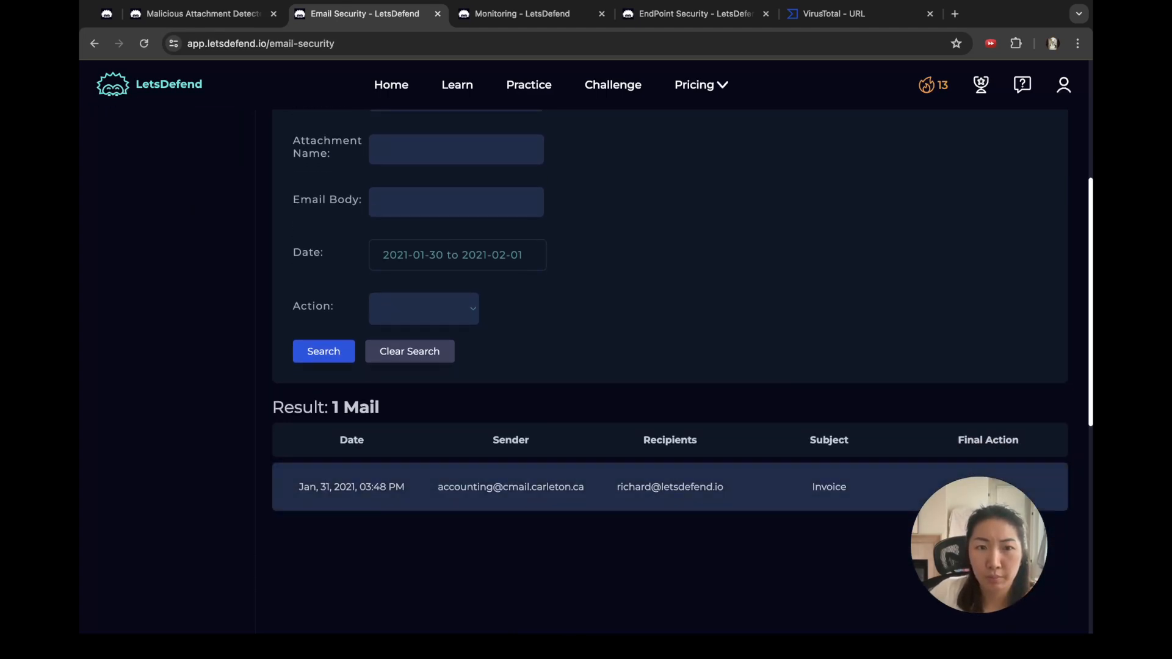
pyautogui.click(591, 487)
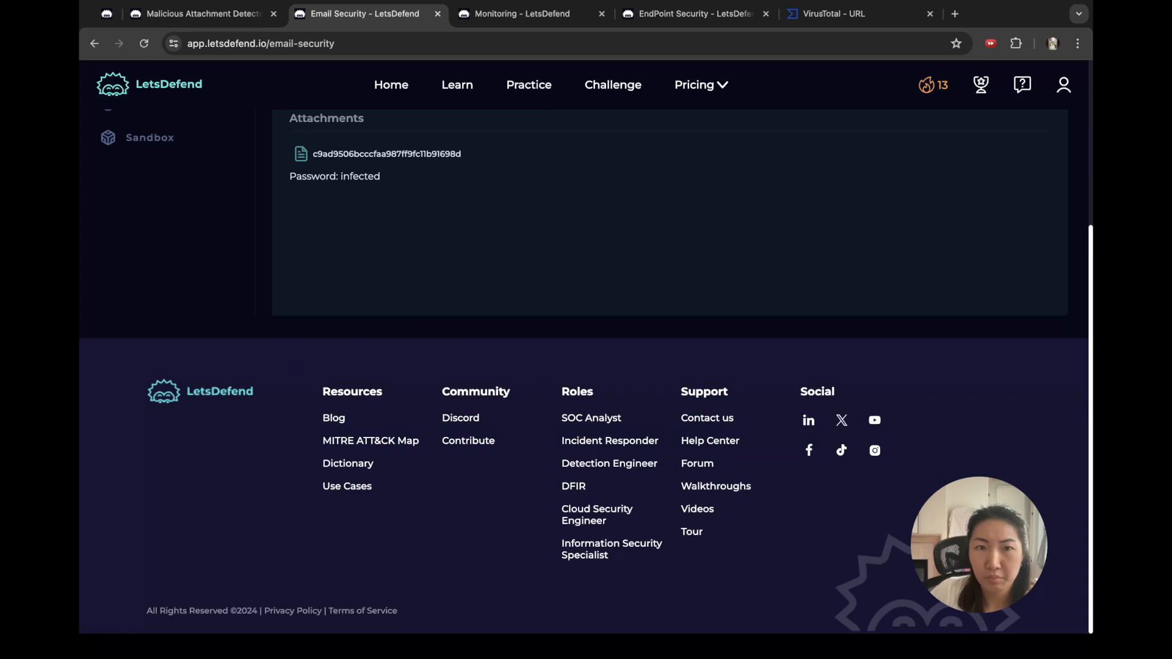
pyautogui.scroll(5, 586, 348)
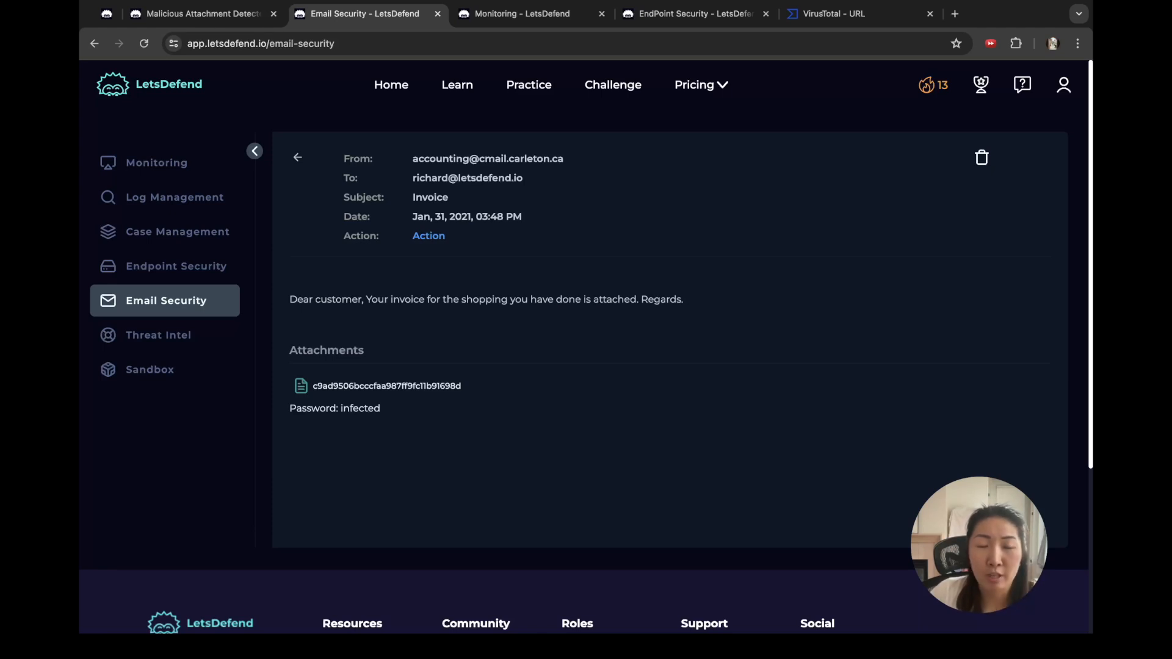
# Step: Look up the Invoice attachment's hash on VirusTotal, where 35 of 61 vendors flag it malicious
pyautogui.moveTo(462, 386); pyautogui.dragTo(312, 386)
pyautogui.press('super+c')
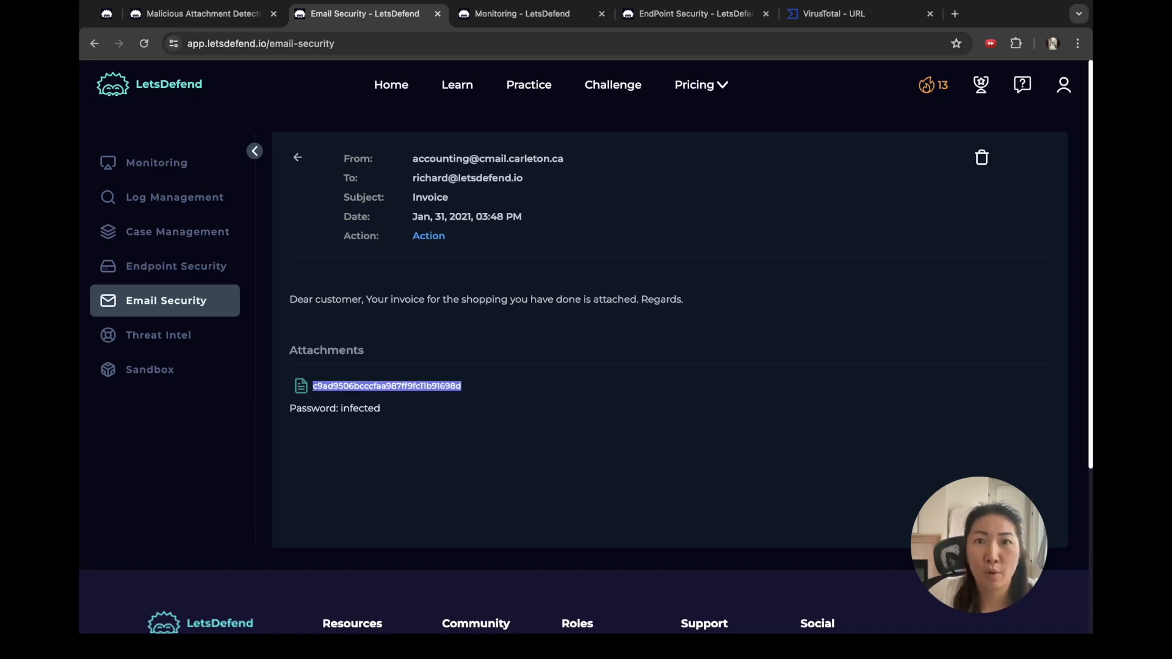
pyautogui.click(833, 14)
pyautogui.press('super+a')
pyautogui.press('super+v')
pyautogui.press('Return')
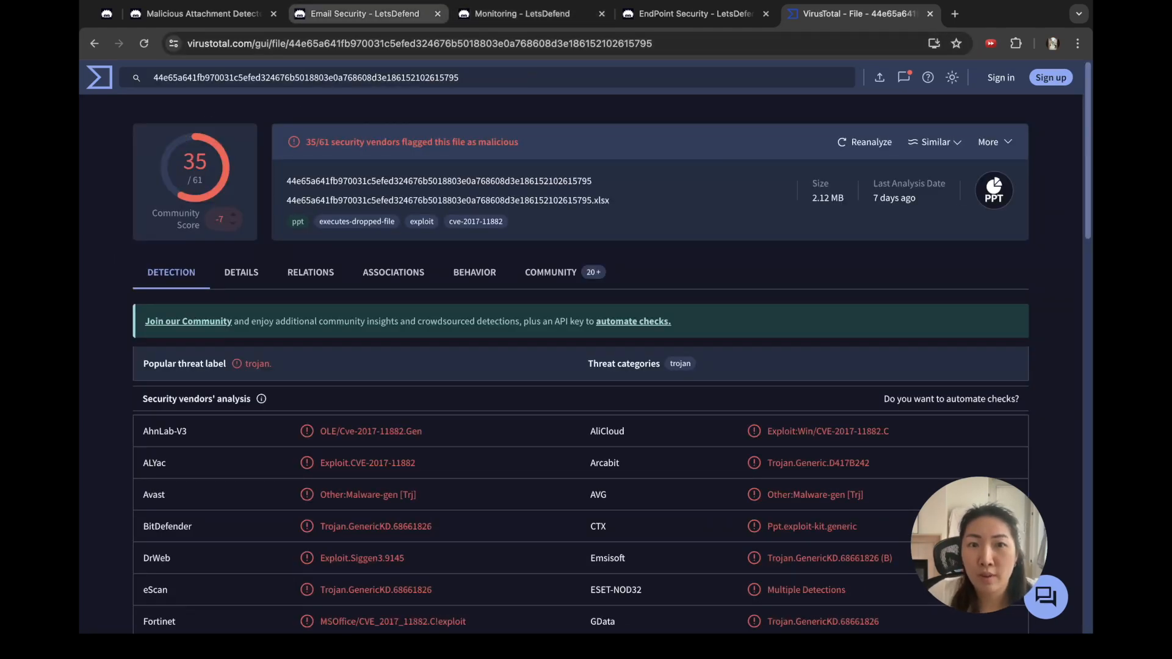
pyautogui.click(365, 13)
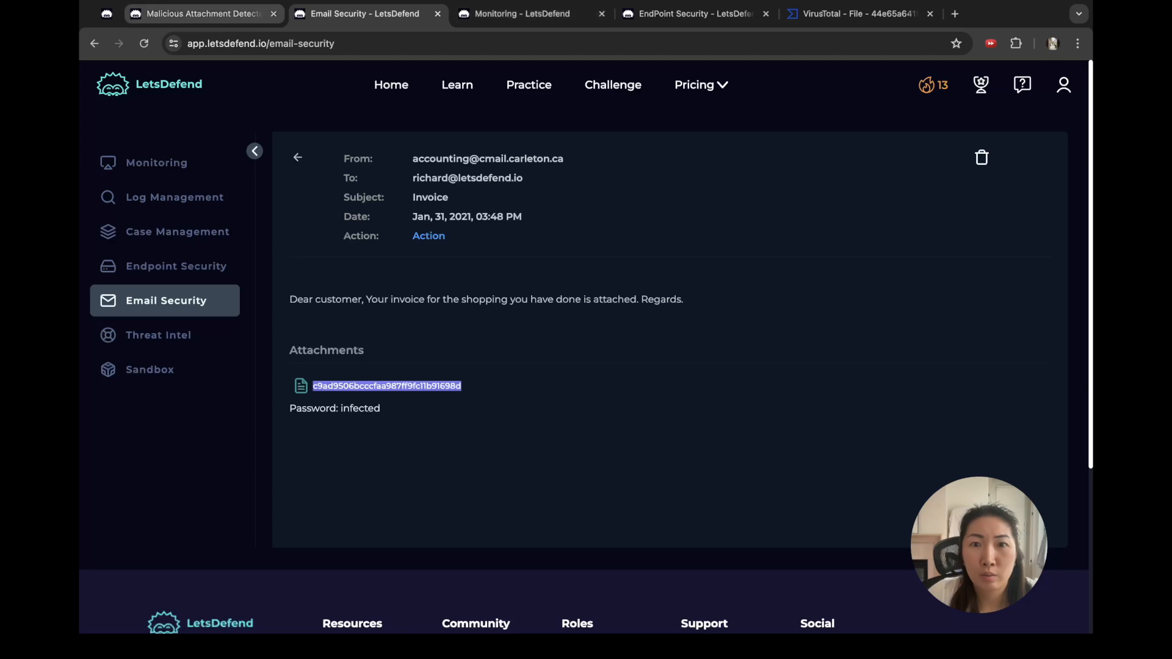
pyautogui.click(201, 14)
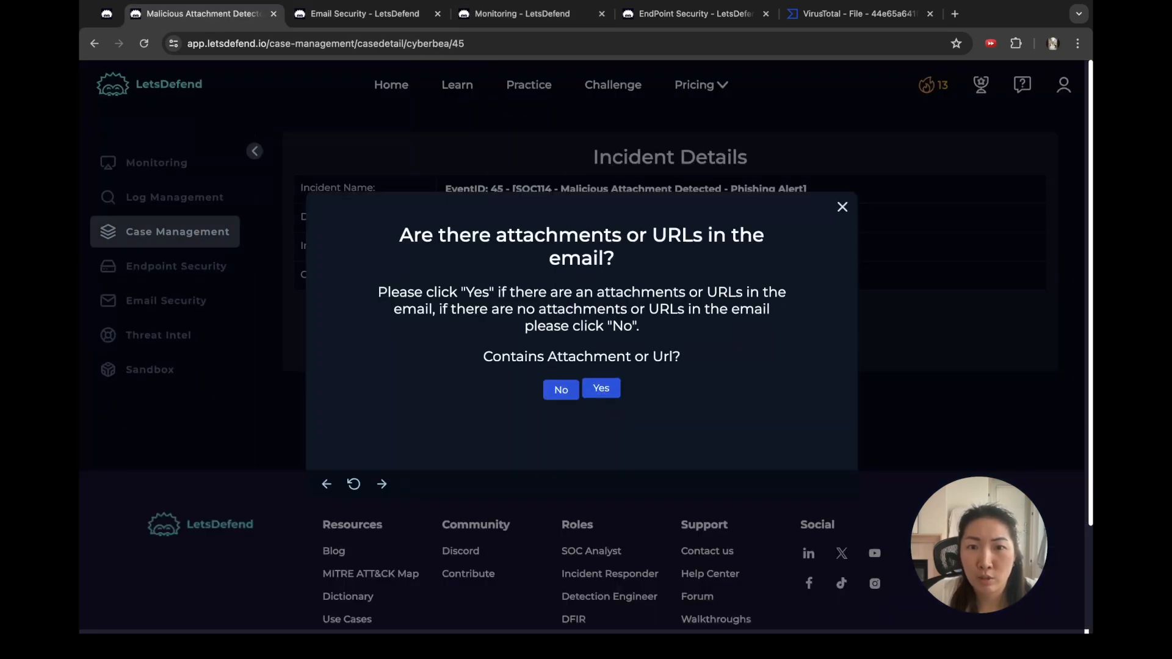
# Step: Answer the playbook that the email has an attachment and that it is malicious
pyautogui.click(601, 390)
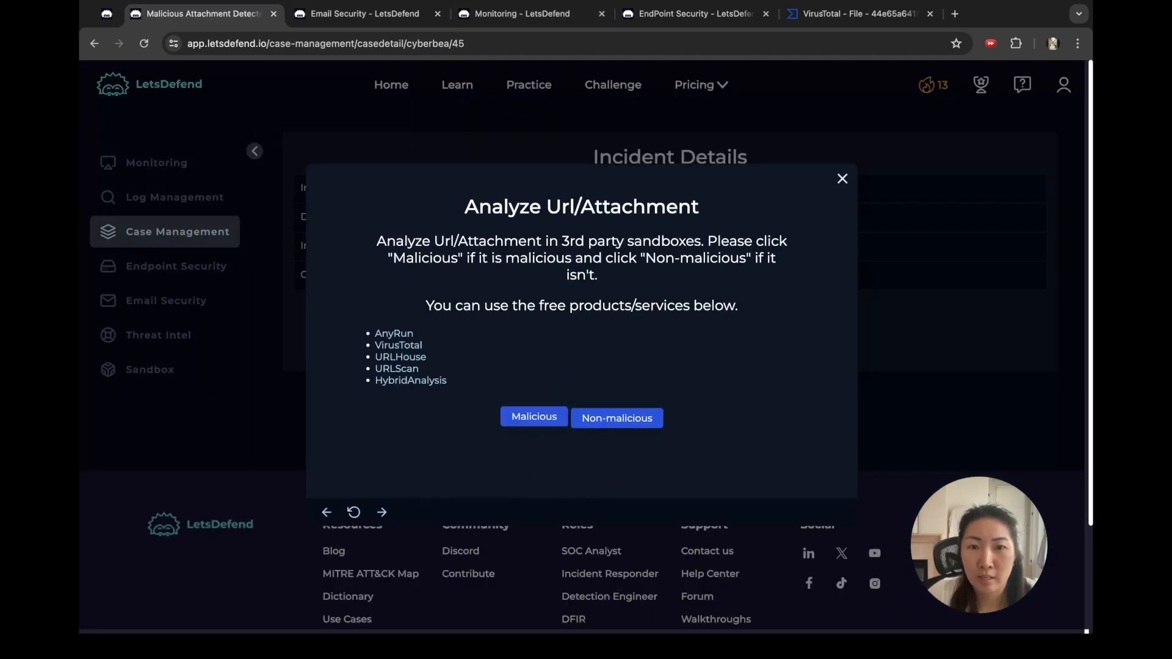
pyautogui.click(534, 418)
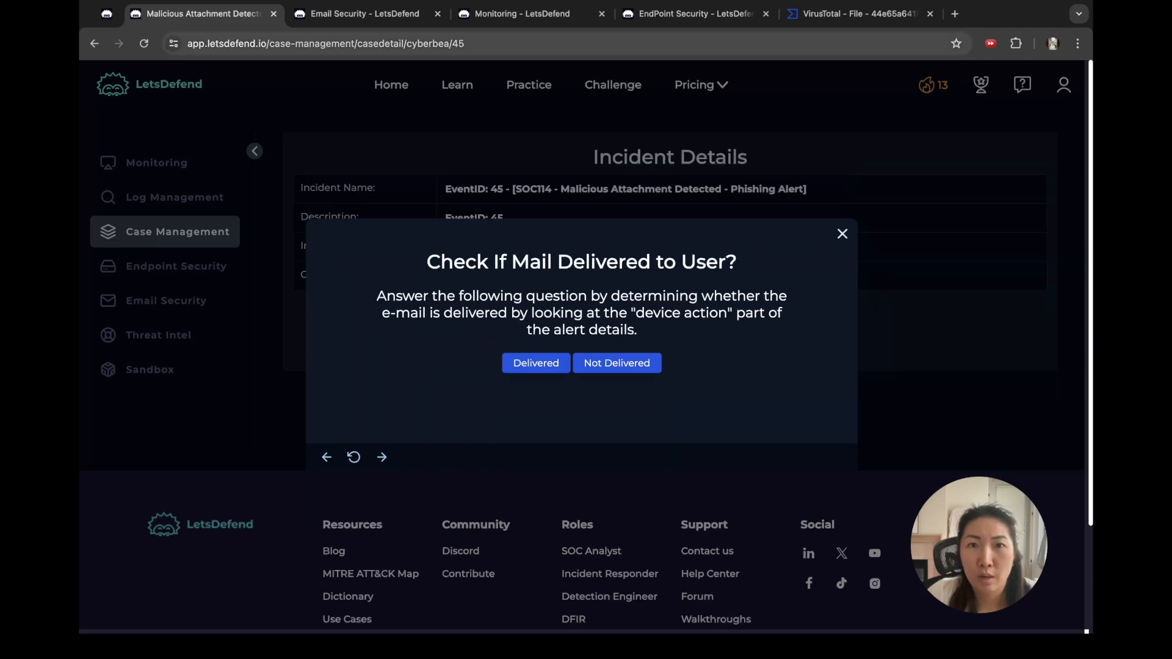
pyautogui.click(530, 13)
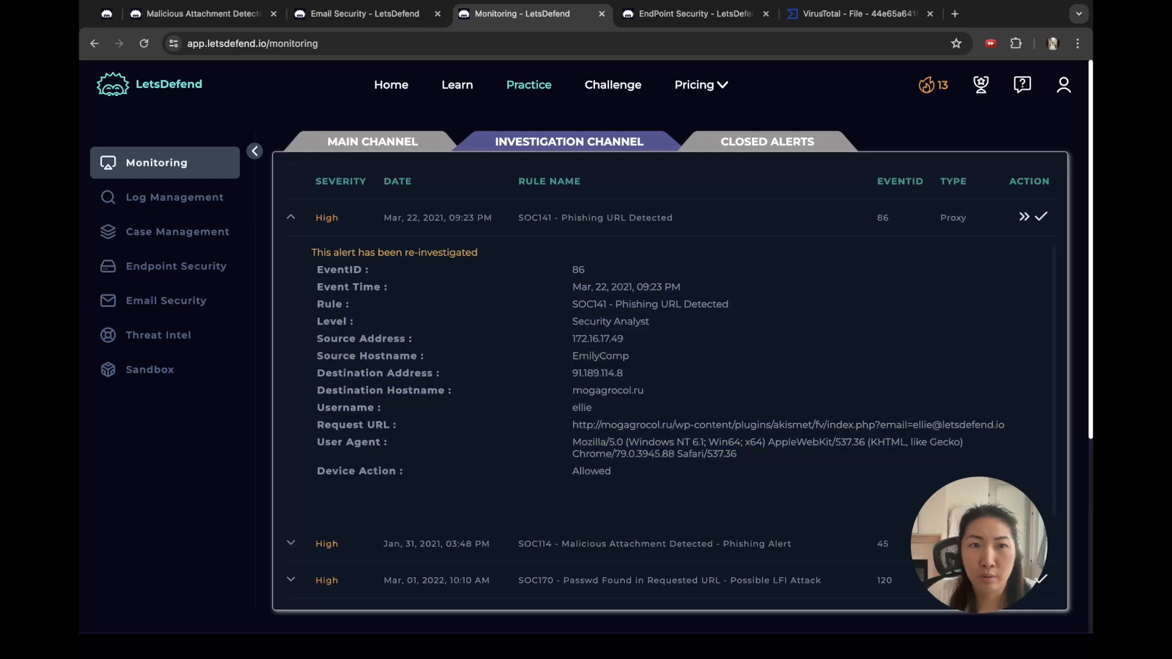
pyautogui.click(201, 13)
# Step: Mark the mail as delivered and delete it from the recipient's mailbox, then open Log Management
pyautogui.click(536, 362)
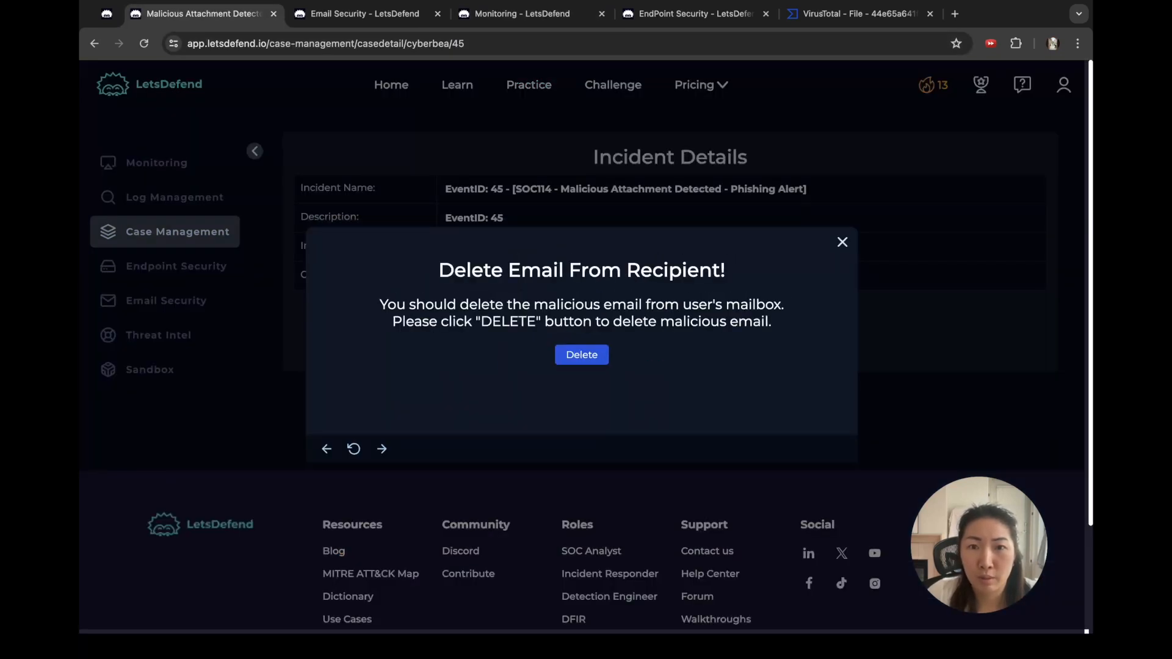
pyautogui.click(582, 355)
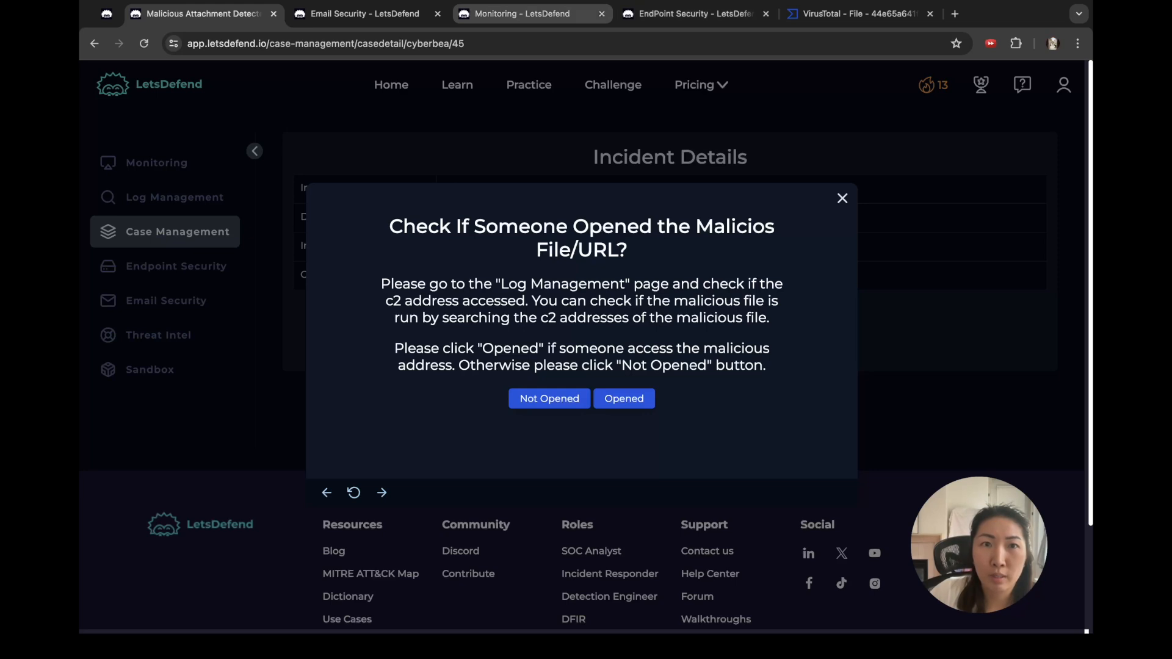
pyautogui.click(522, 13)
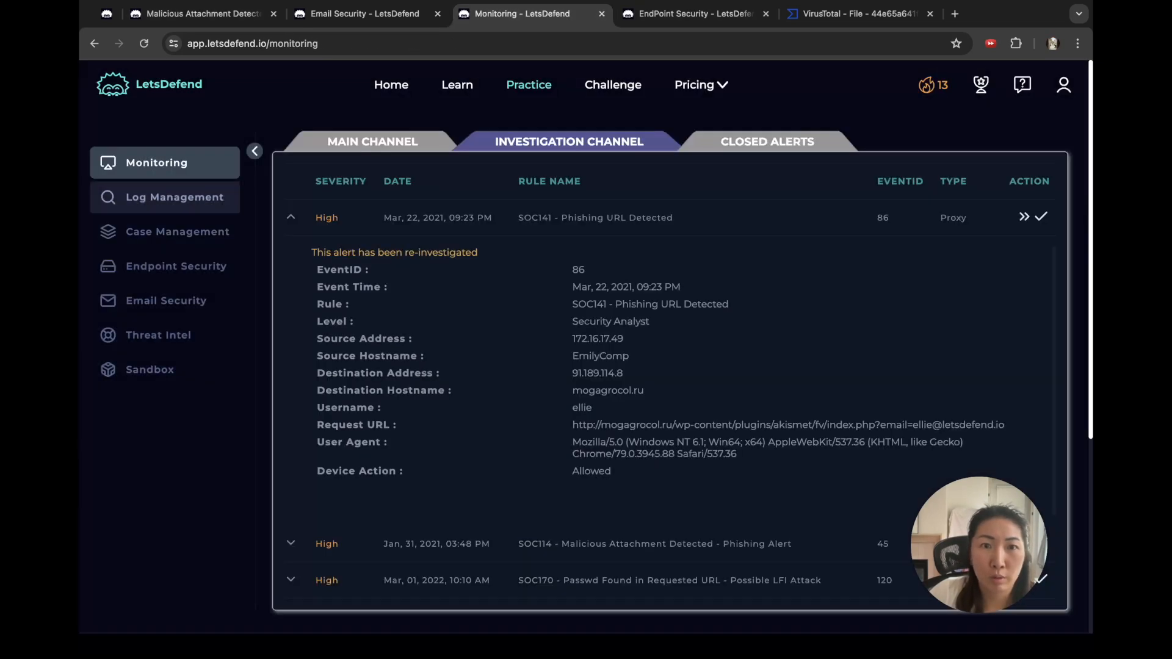
pyautogui.click(175, 197)
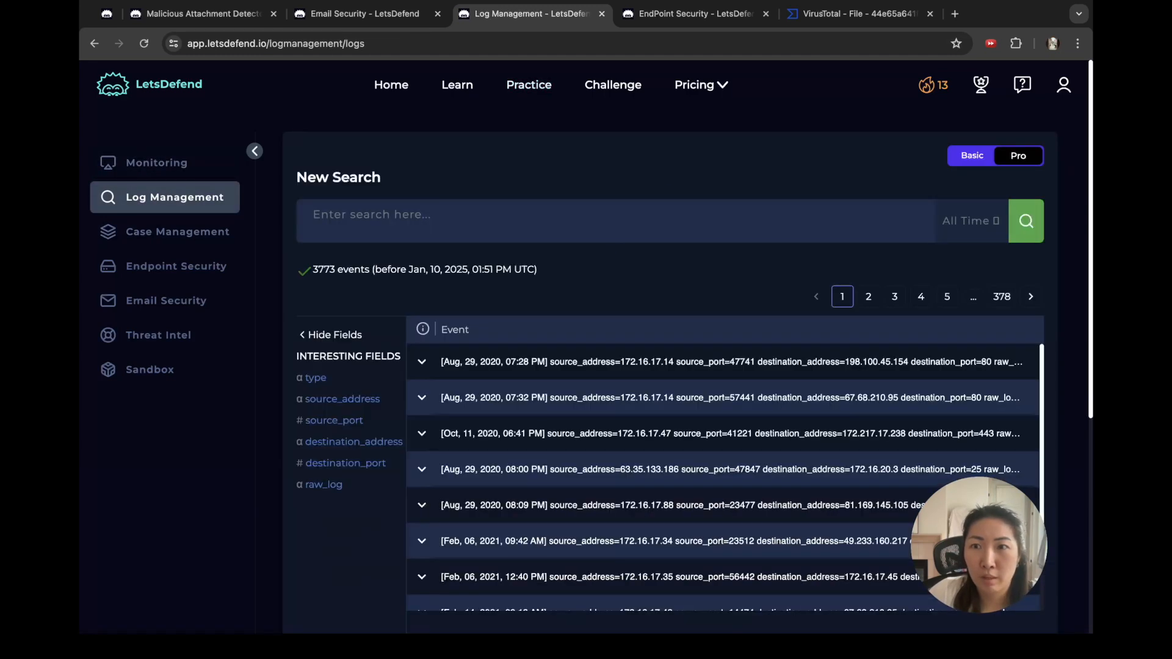
# Step: Limit the log search to January 30, 2021
pyautogui.click(970, 221)
pyautogui.click(879, 251)
pyautogui.click(870, 286)
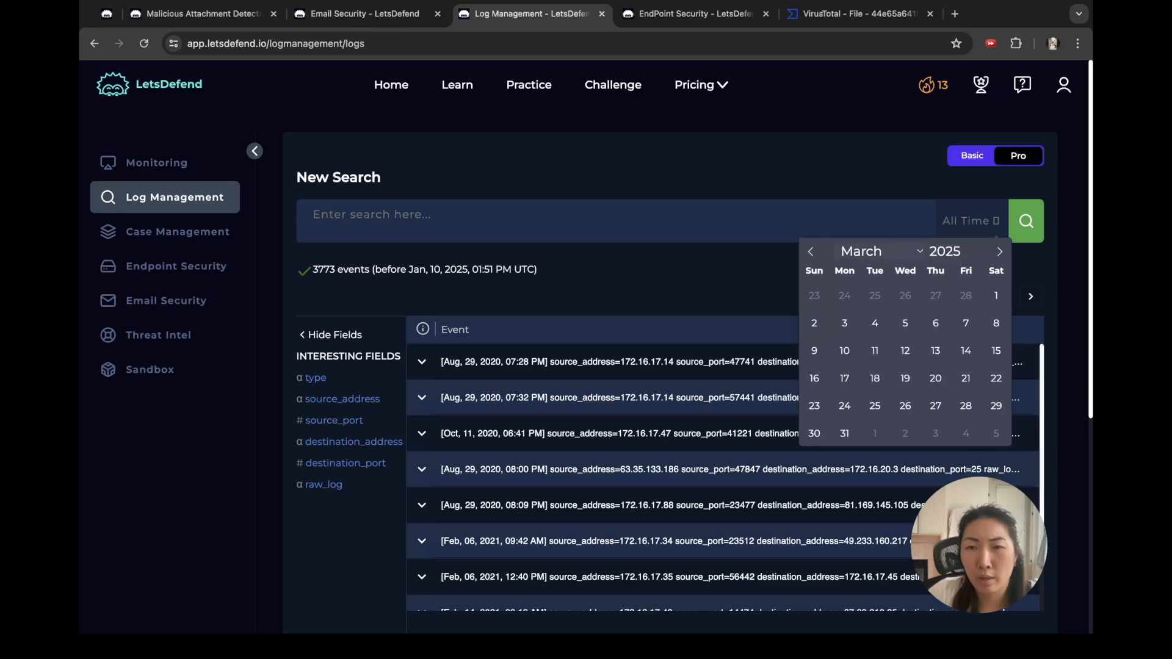
pyautogui.click(867, 217)
pyautogui.click(945, 251)
pyautogui.click(972, 255)
pyautogui.click(972, 256)
pyautogui.click(972, 255)
pyautogui.click(972, 255)
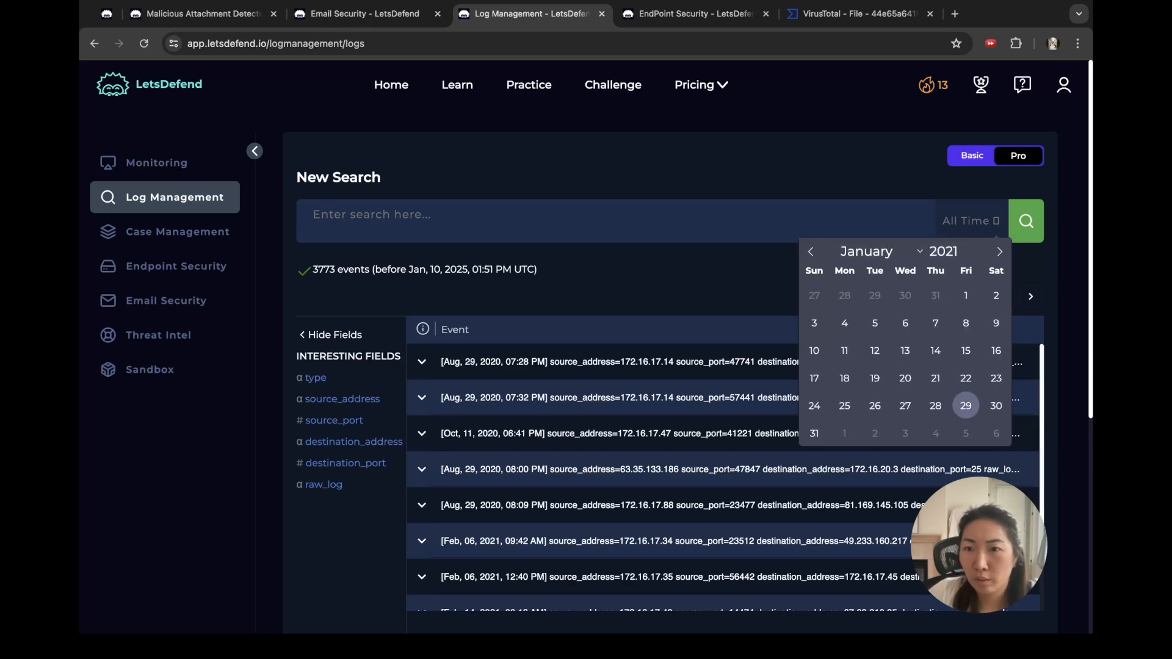
pyautogui.click(996, 405)
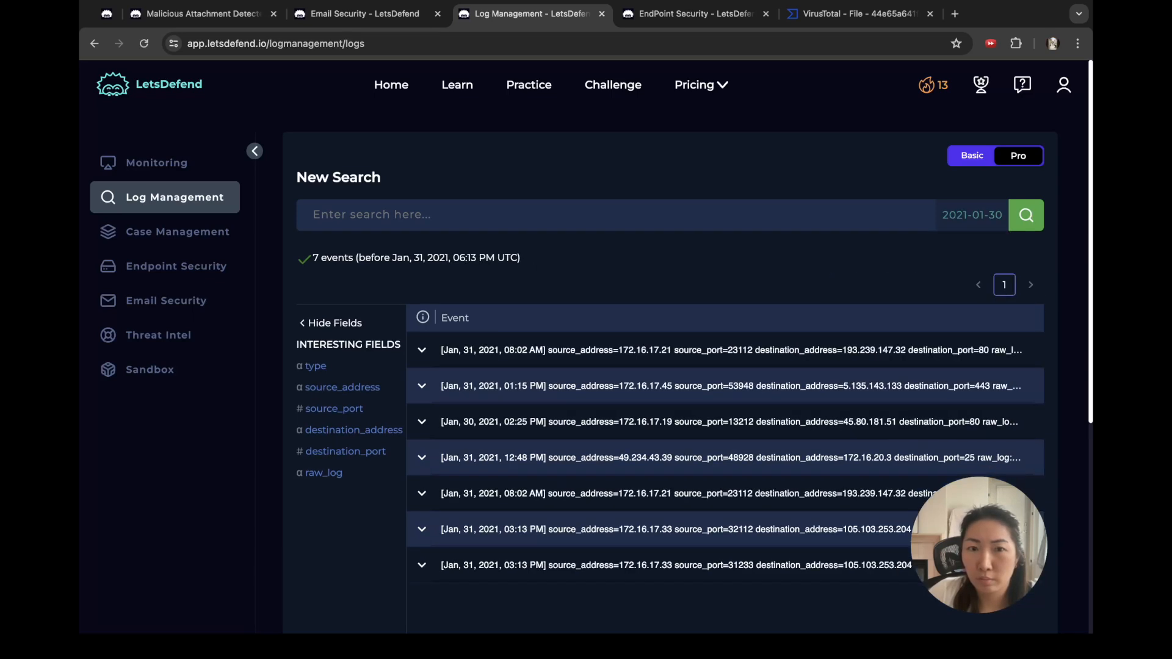
pyautogui.scroll(-2, 671, 366)
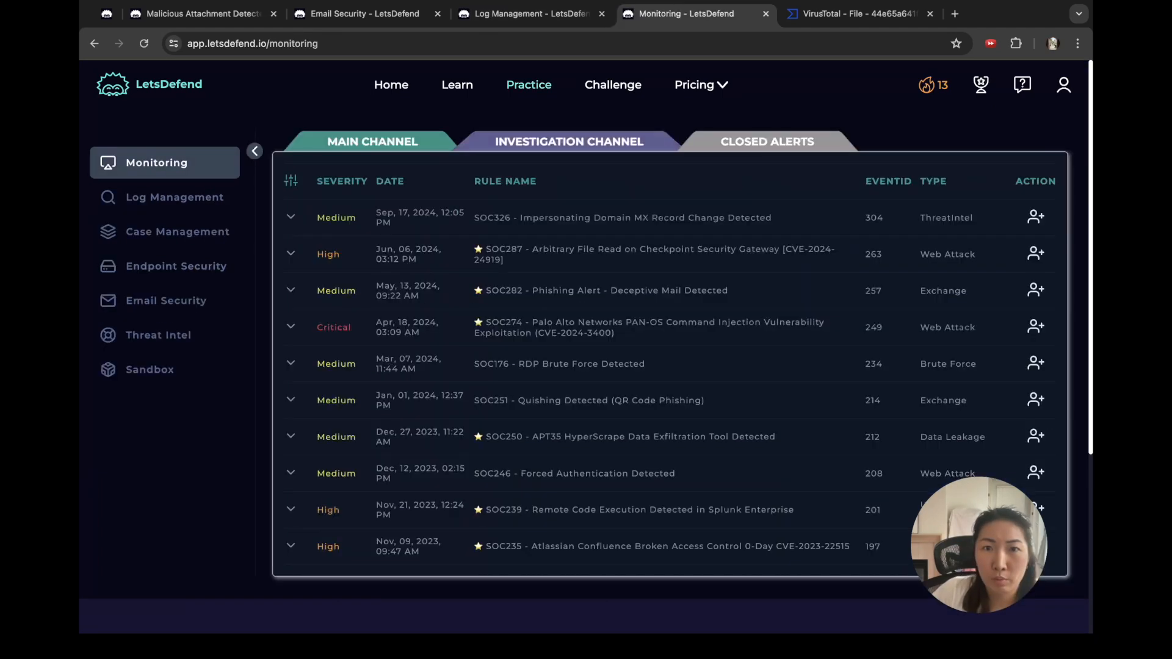
# Step: Note the SOC114 alert's SMTP address 49.234.43.39 in Monitoring
pyautogui.click(568, 141)
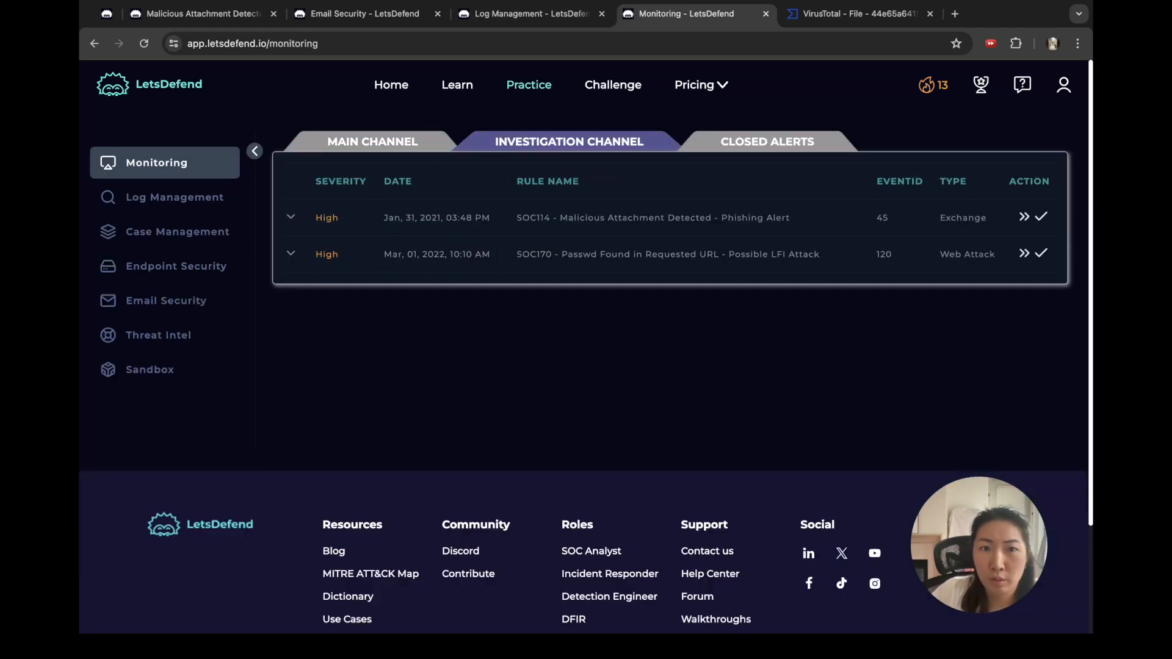
pyautogui.click(291, 217)
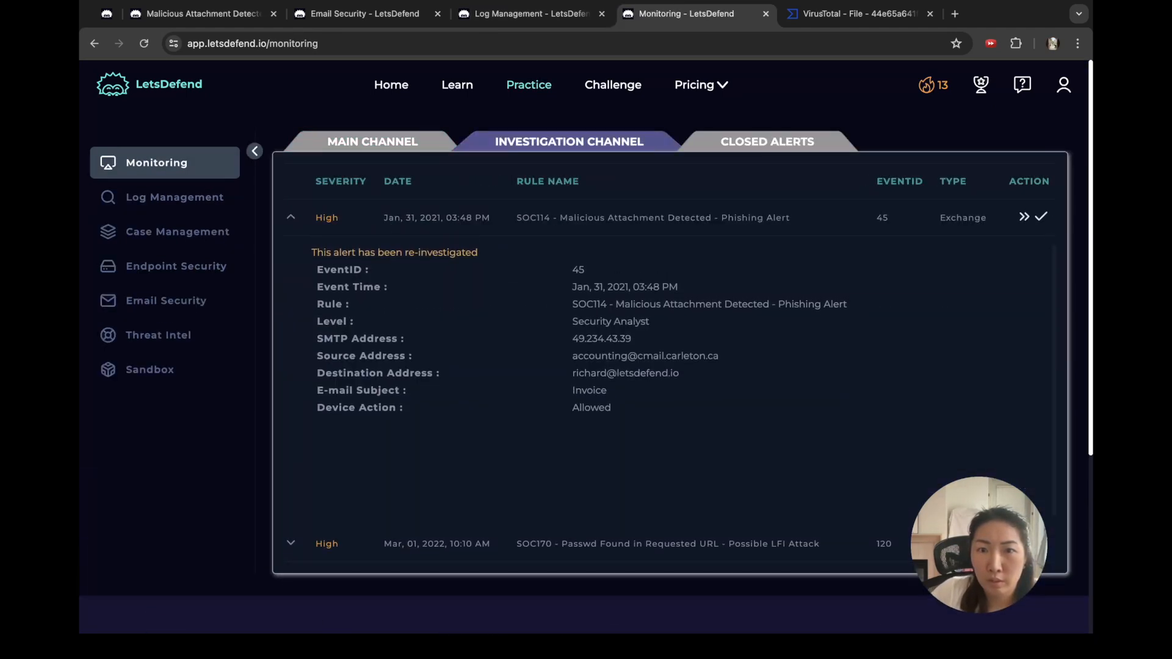
pyautogui.moveTo(631, 338); pyautogui.dragTo(573, 339)
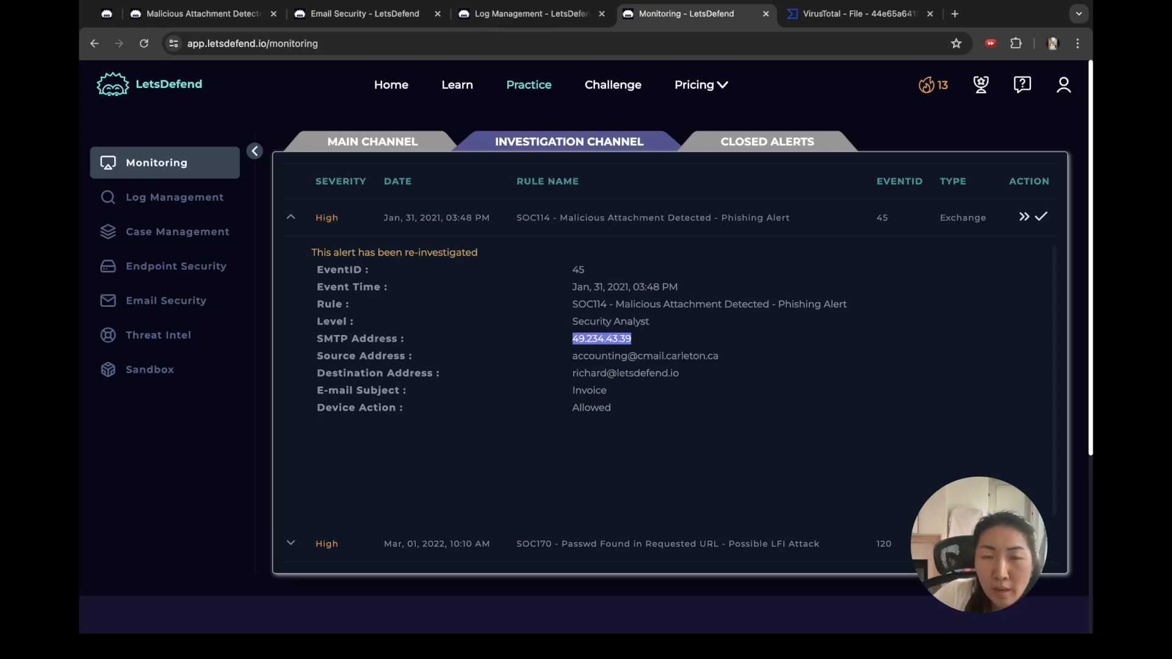
pyautogui.click(365, 14)
pyautogui.click(530, 14)
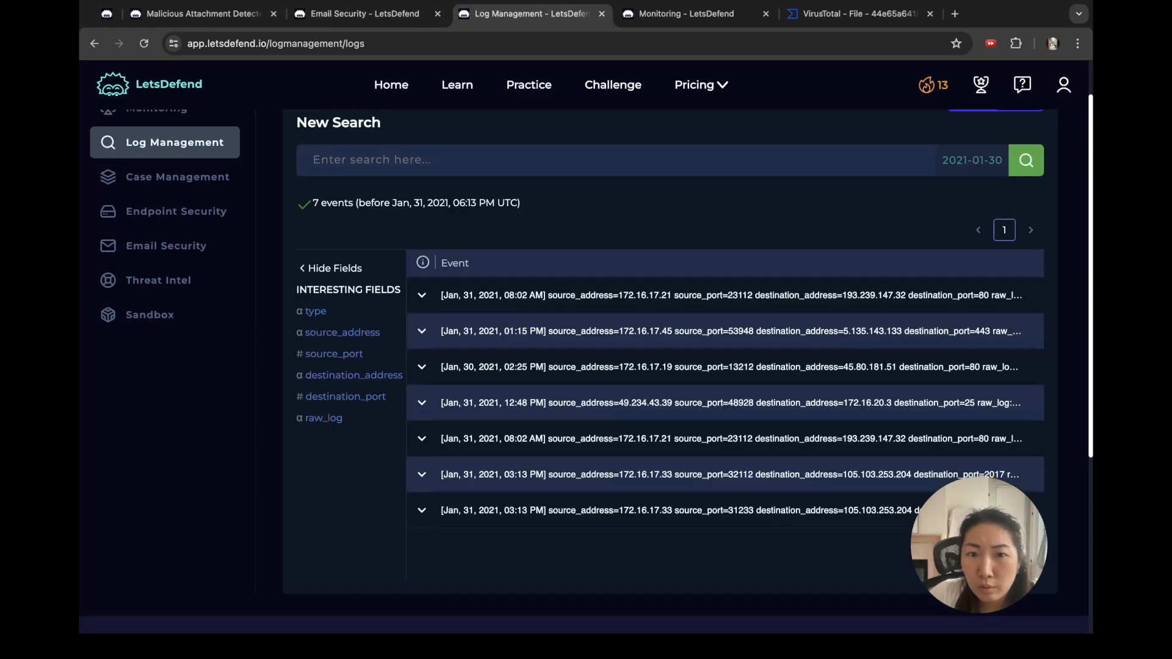
# Step: Expand and review the Exchange mail event from 49.234.43.39 to 172.16.20.3 on port 25
pyautogui.click(421, 295)
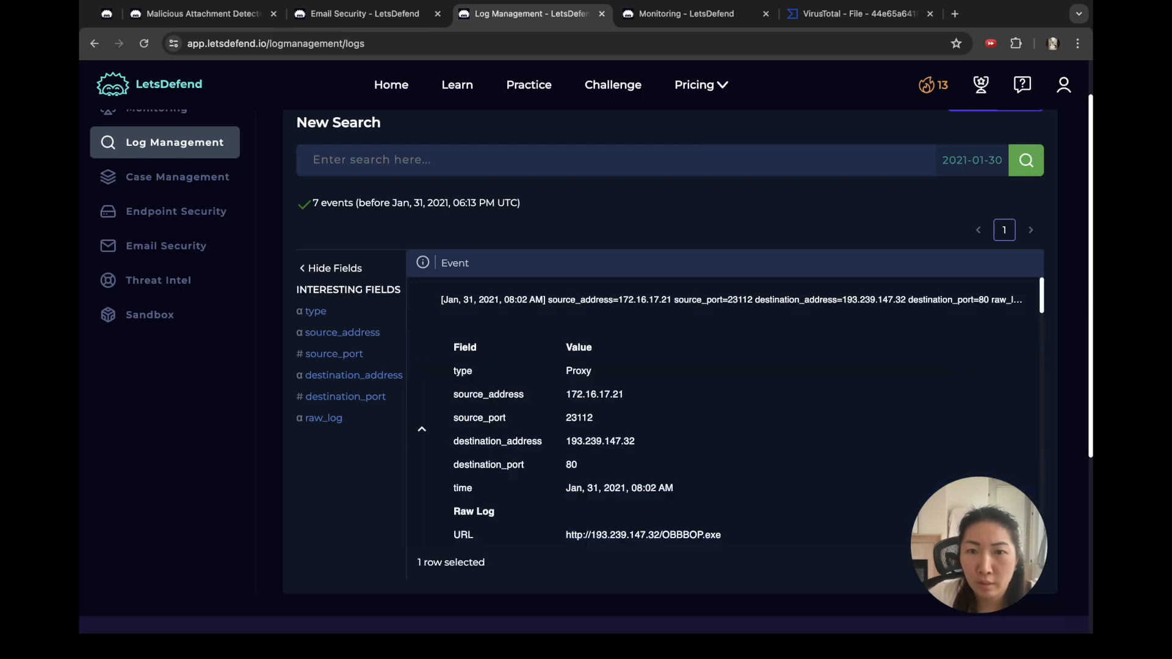
pyautogui.scroll(-10, 723, 411)
pyautogui.scroll(-5, 723, 410)
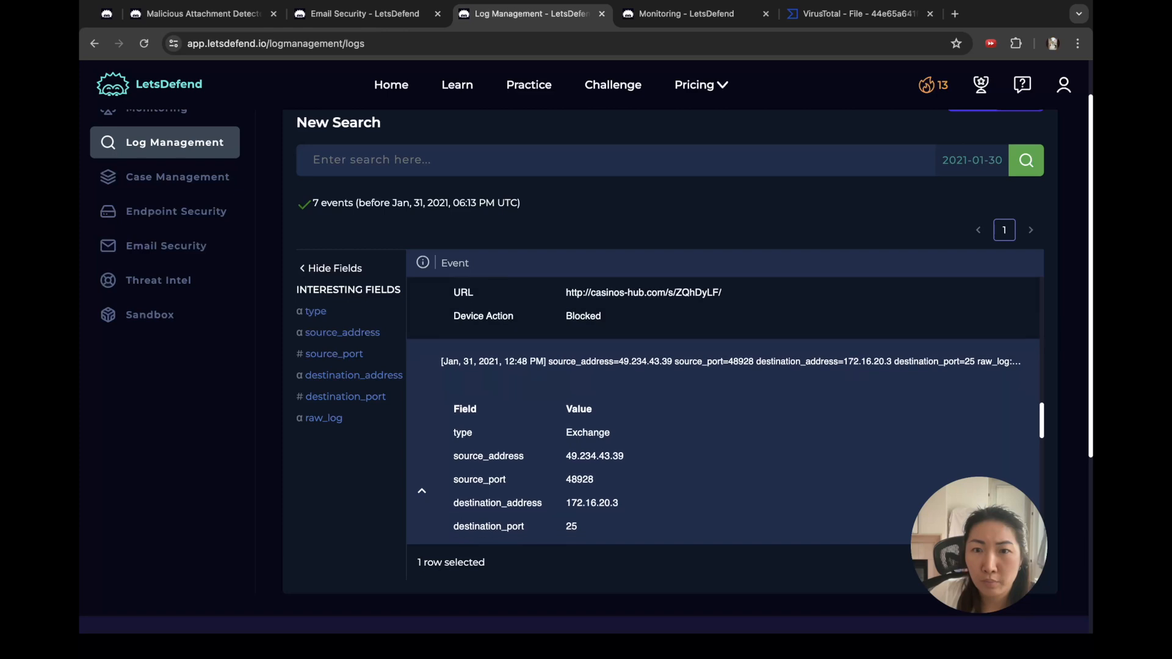
pyautogui.scroll(-4, 723, 411)
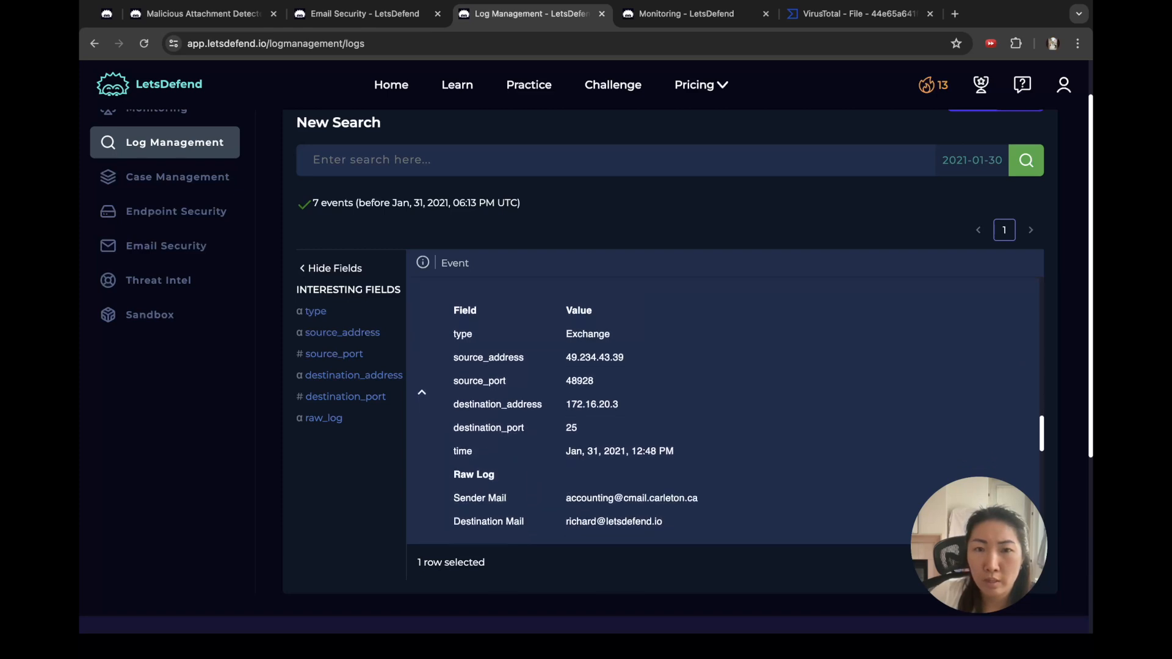
pyautogui.scroll(-2, 723, 411)
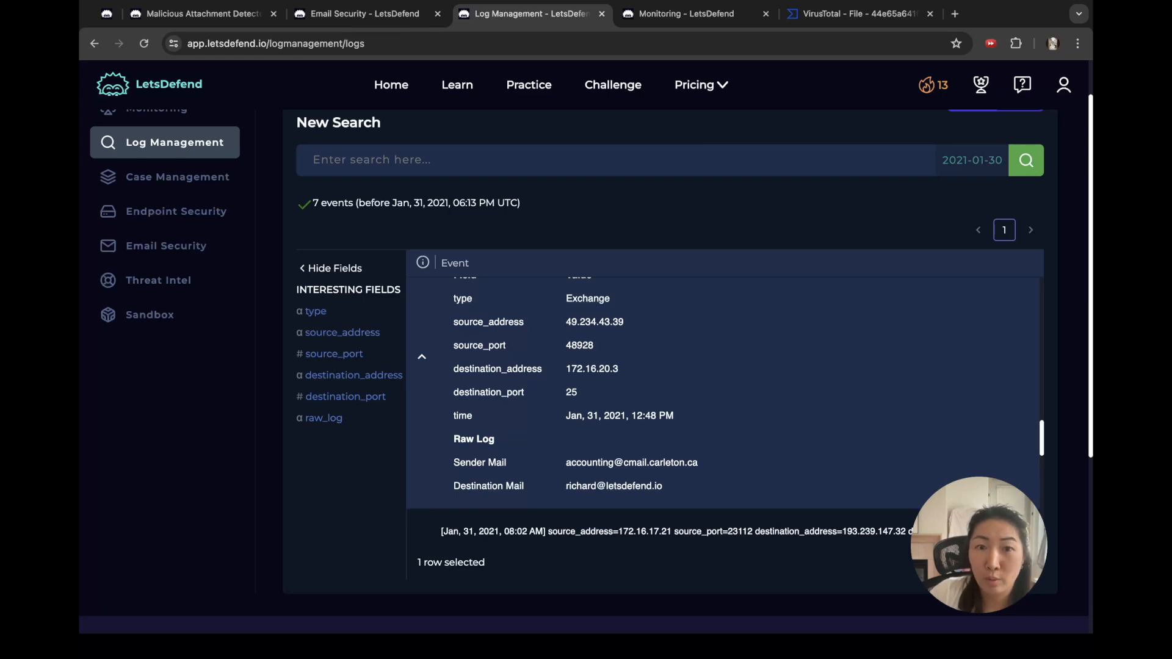
pyautogui.moveTo(594, 346); pyautogui.dragTo(566, 346)
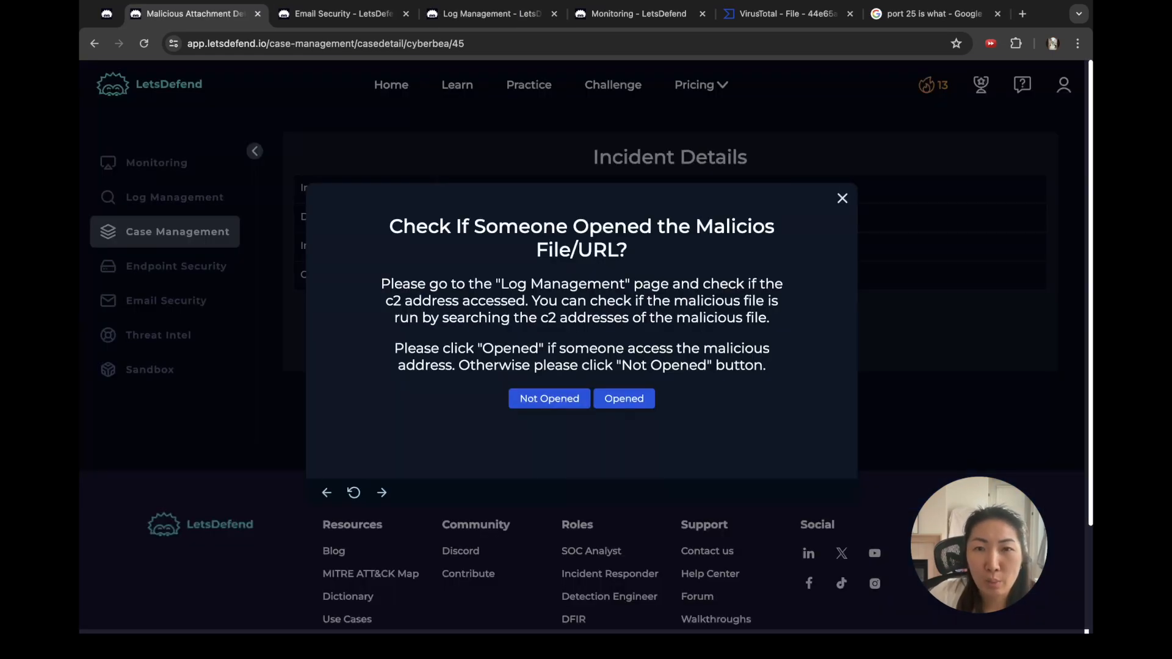
pyautogui.click(638, 14)
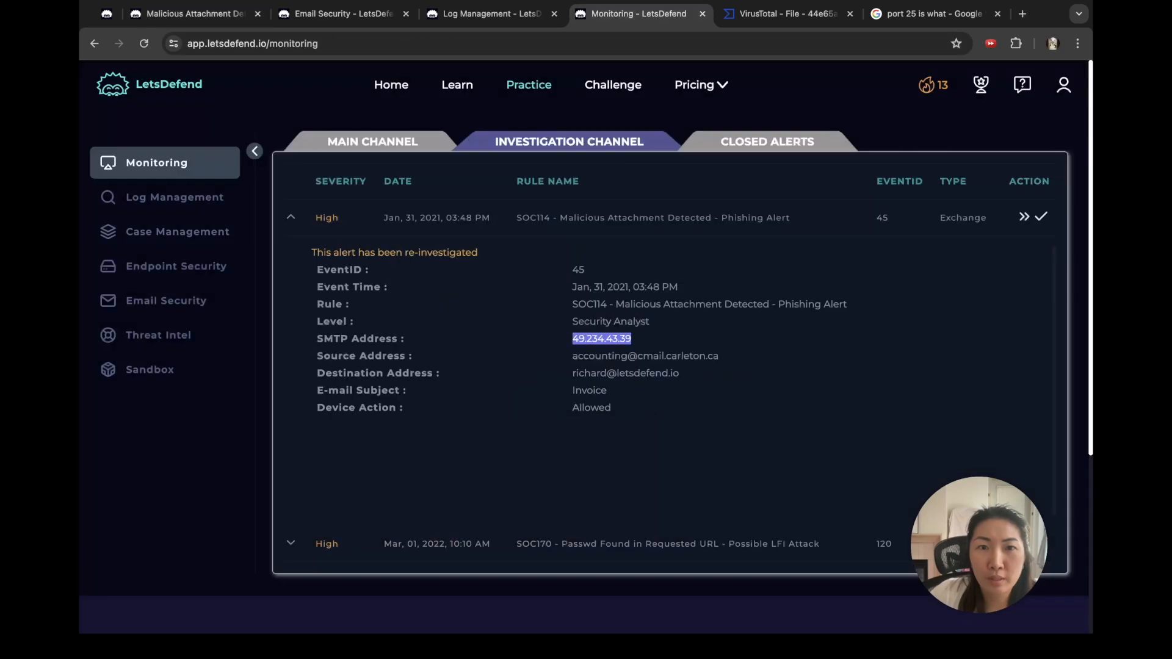
pyautogui.click(492, 13)
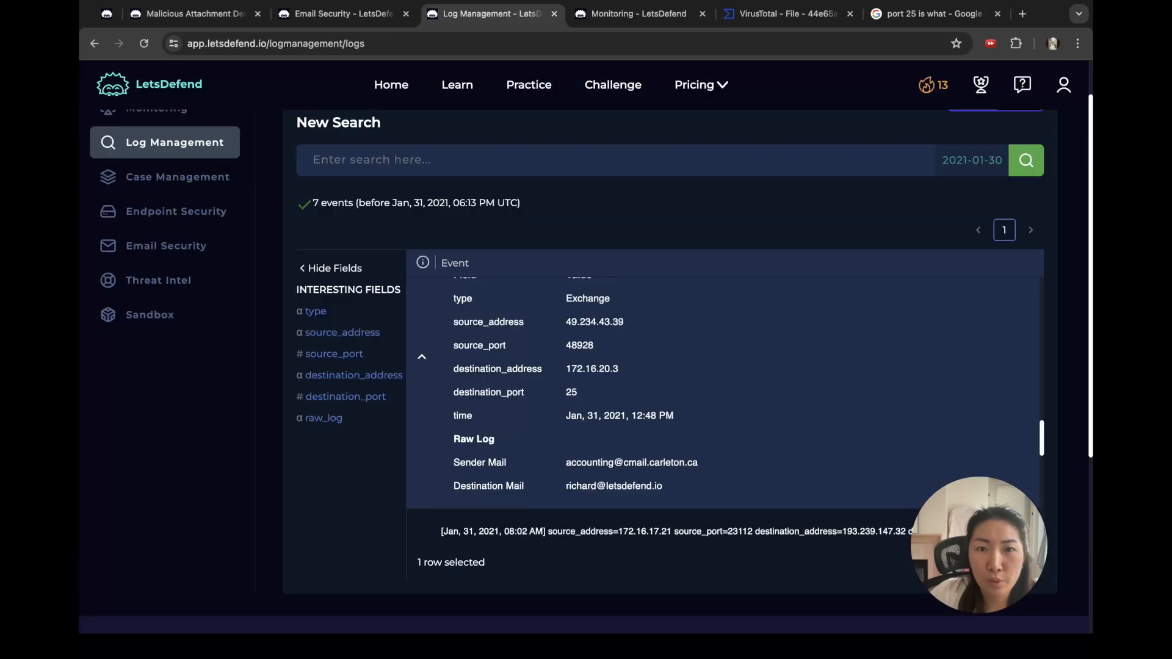
pyautogui.scroll(1, 724, 397)
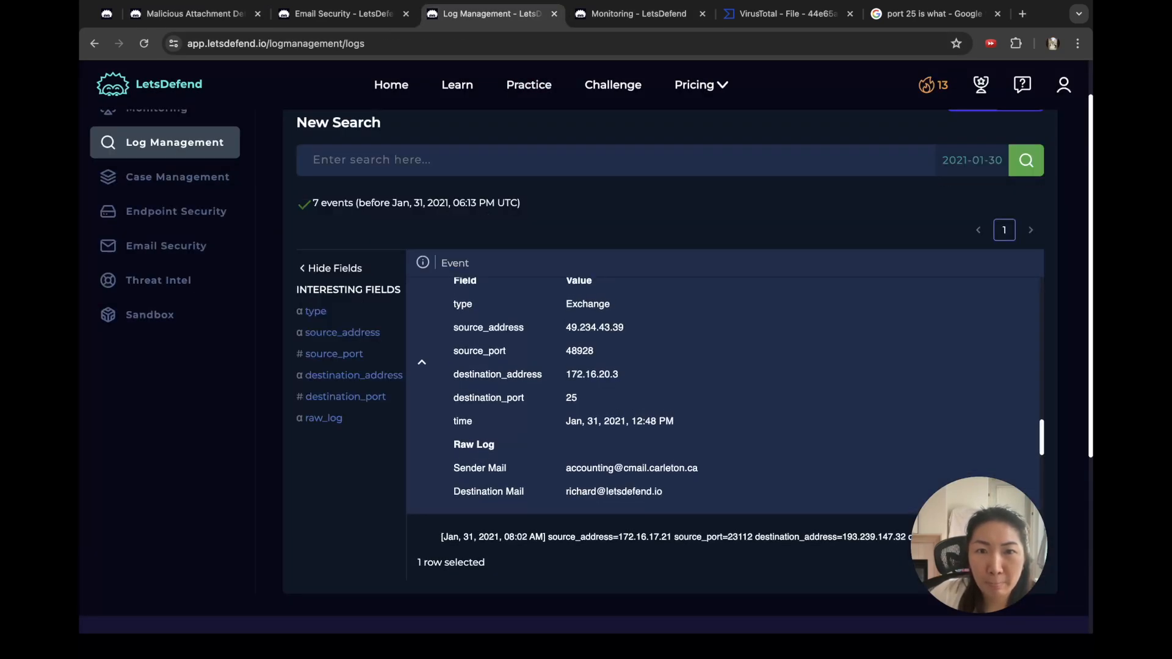
pyautogui.scroll(2, 724, 397)
pyautogui.scroll(-1, 724, 409)
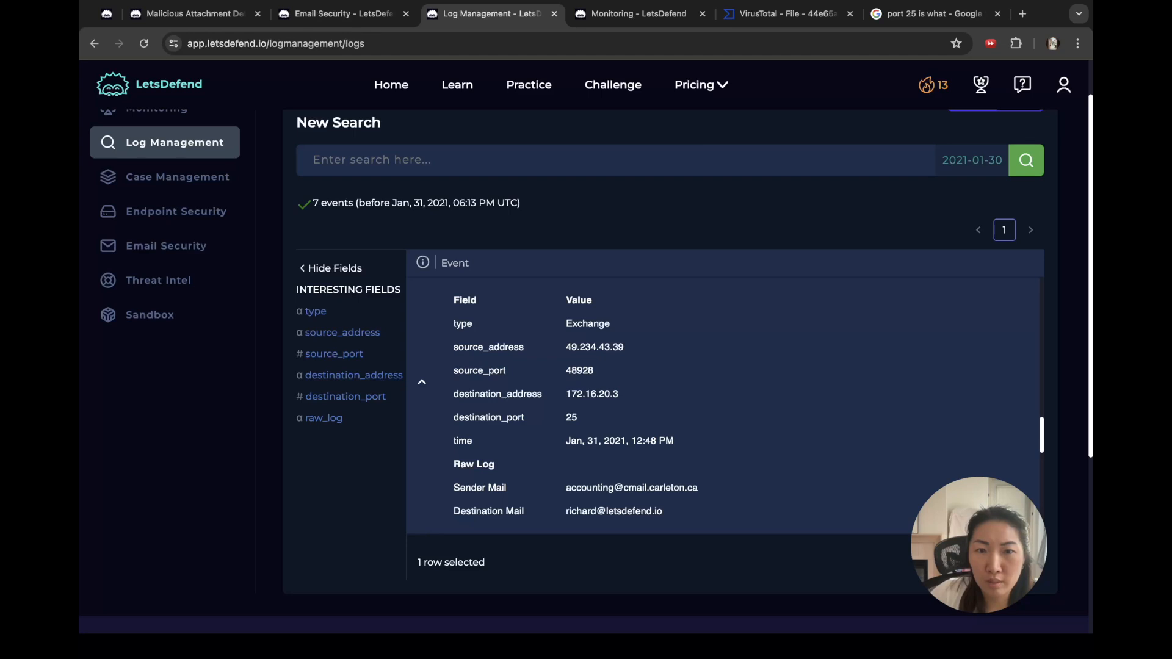
pyautogui.scroll(-3, 724, 396)
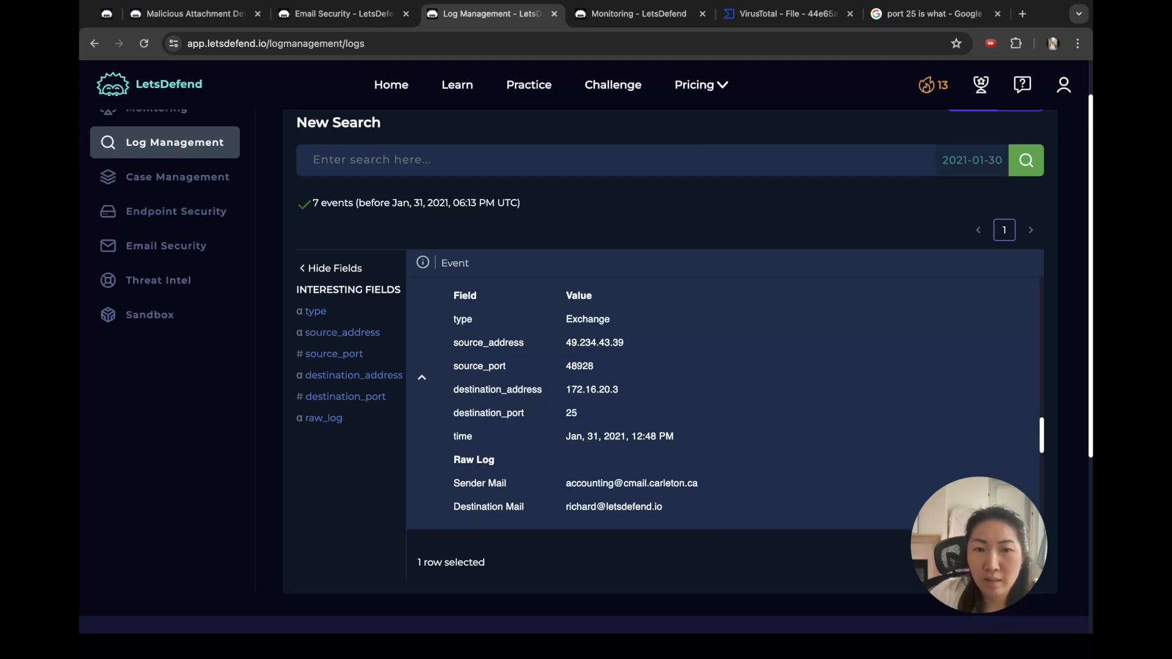
pyautogui.scroll(2, 724, 409)
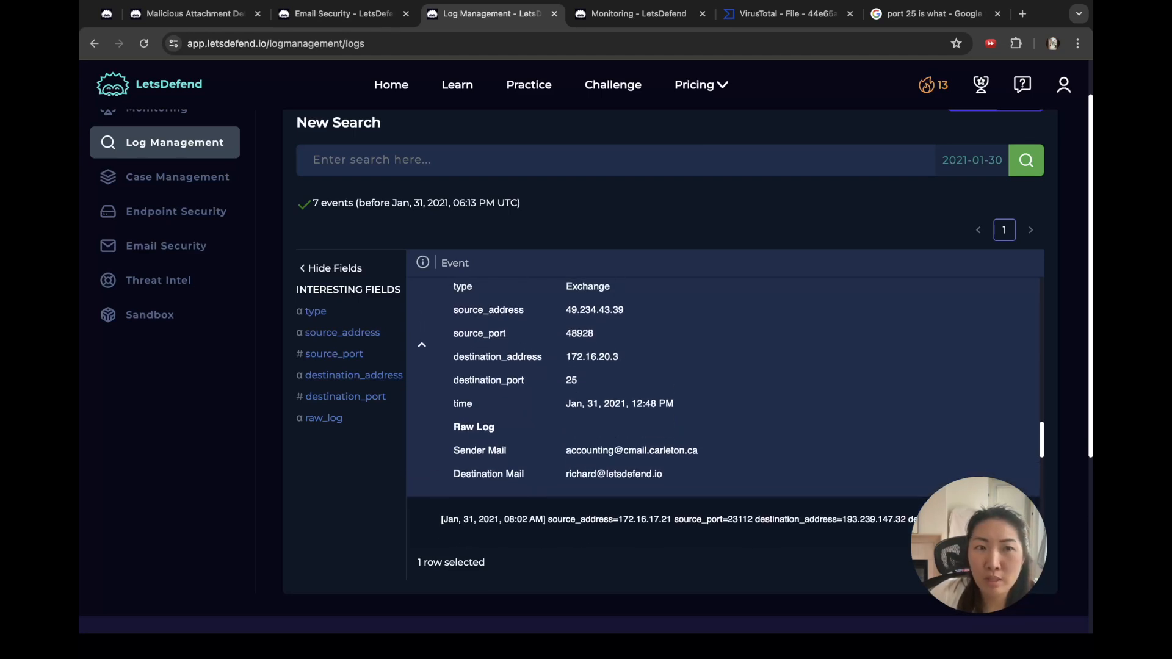
pyautogui.scroll(3, 664, 410)
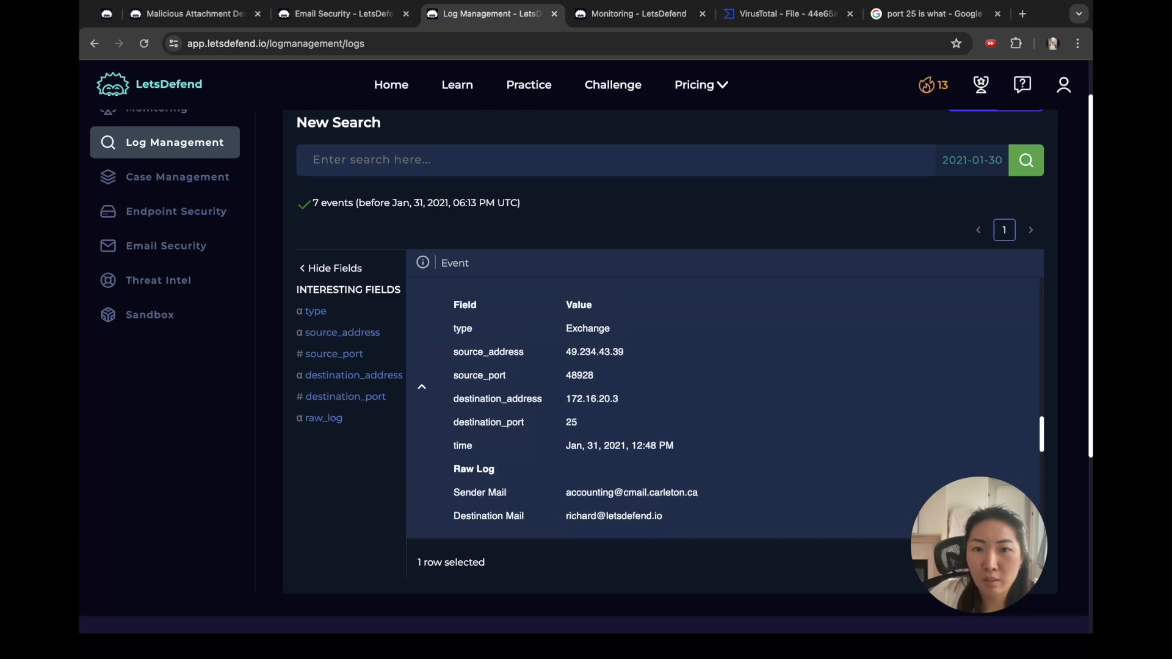
pyautogui.scroll(2, 671, 397)
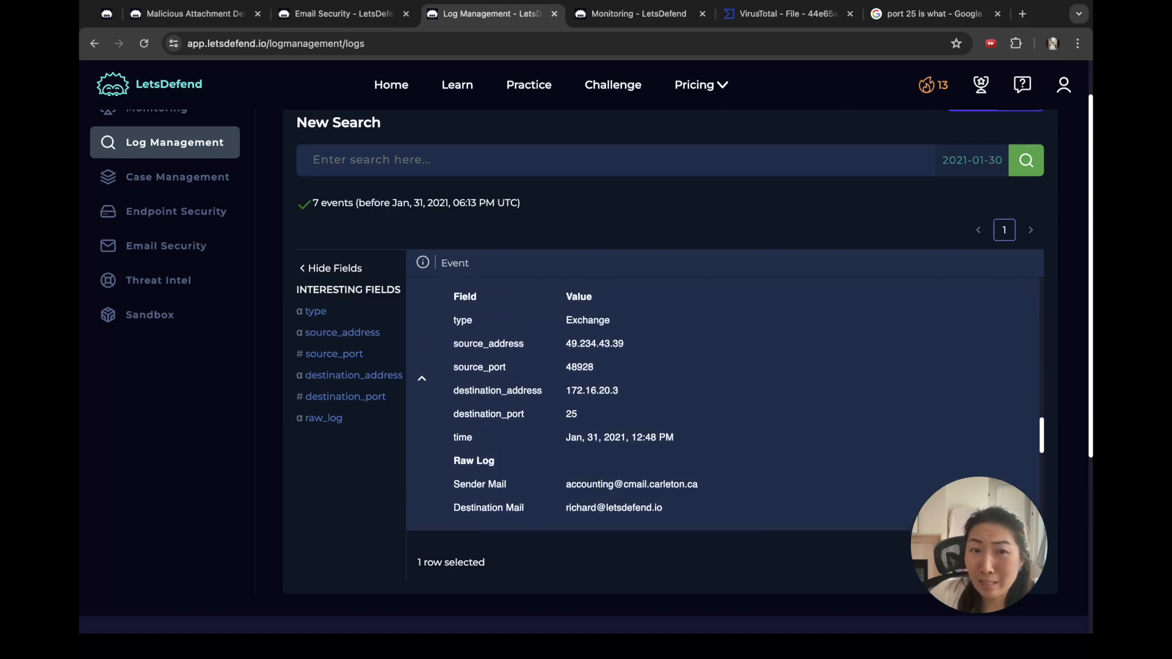
# Step: Copy the 'Check If Someone Opened the Malicious File/URL?' heading and its first paragraph
pyautogui.click(344, 14)
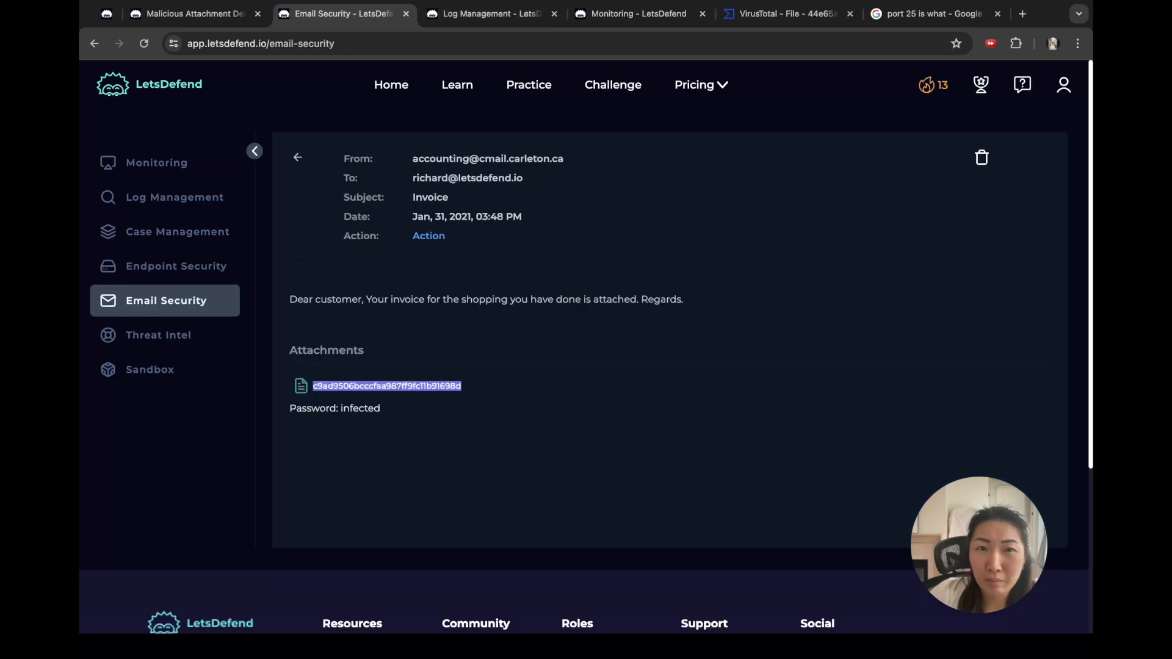
pyautogui.click(194, 13)
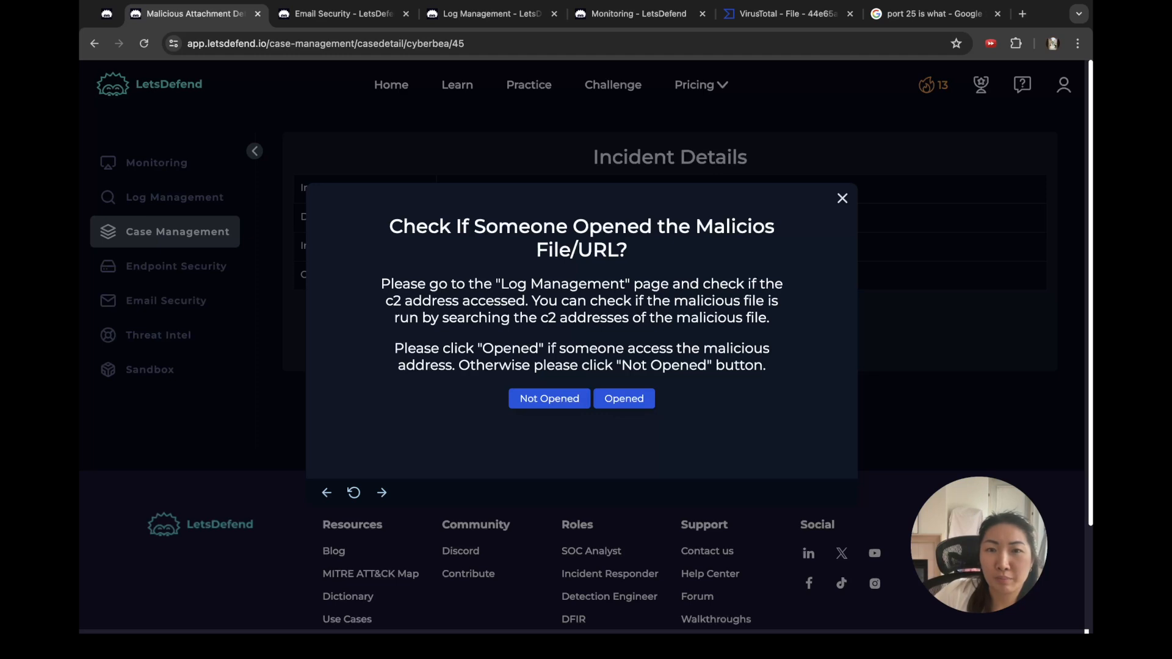
pyautogui.moveTo(391, 284); pyautogui.dragTo(479, 301)
pyautogui.click(479, 301)
pyautogui.doubleClick(403, 283)
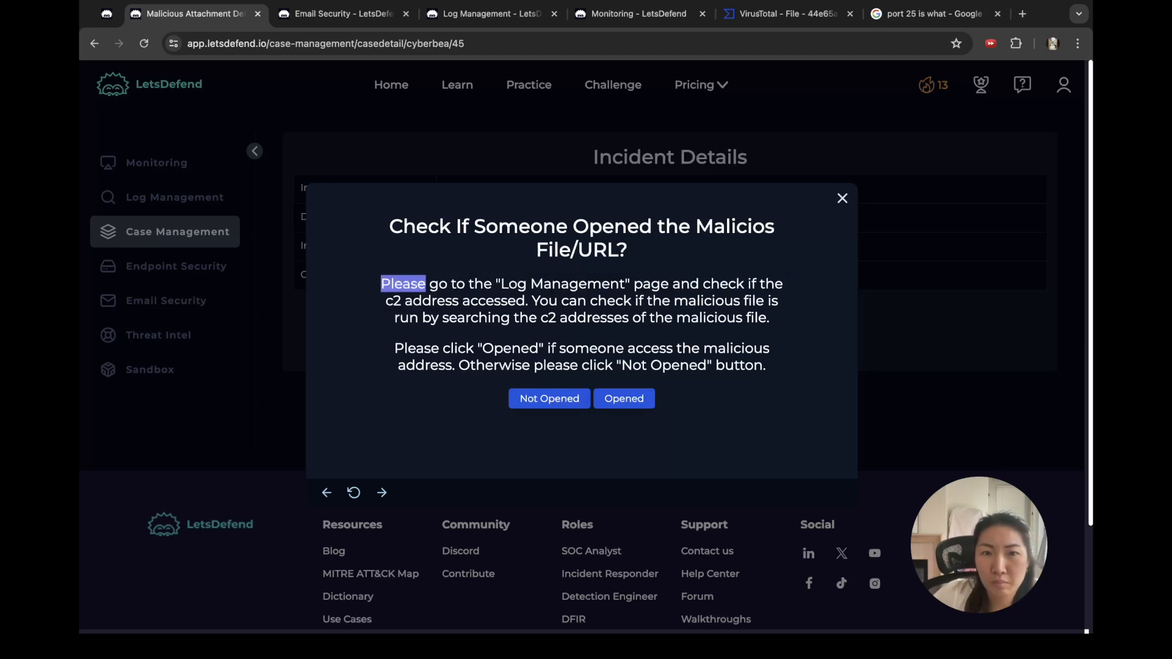
pyautogui.tripleClick(464, 227)
pyautogui.moveTo(629, 250); pyautogui.dragTo(772, 319)
pyautogui.press('super+c')
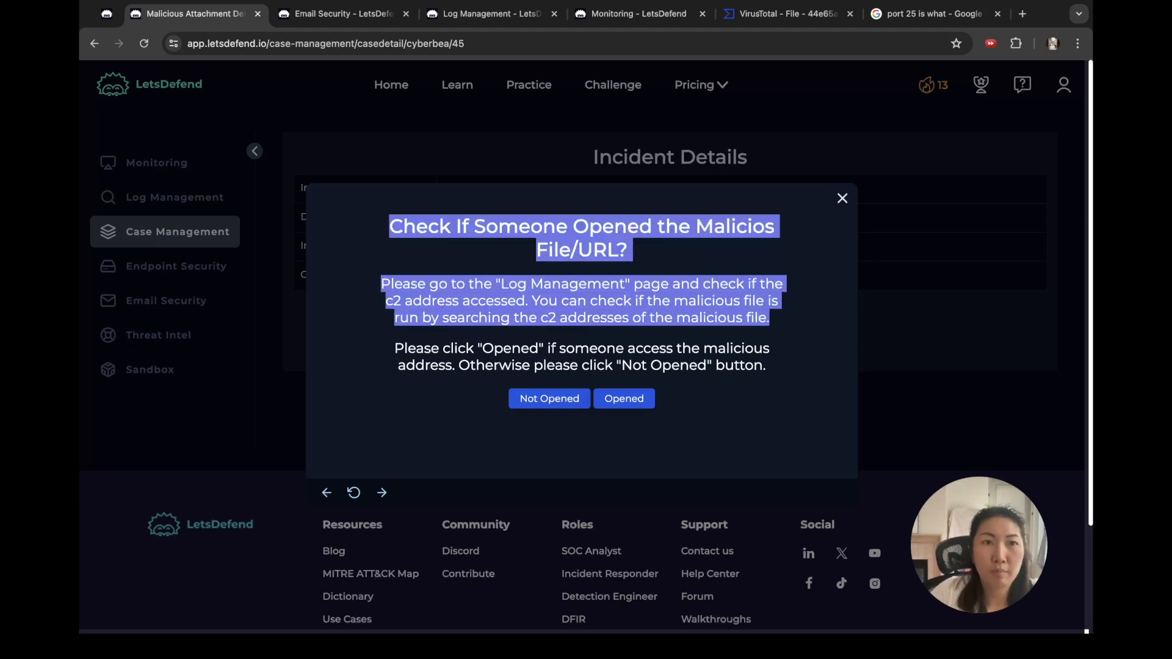
pyautogui.click(934, 14)
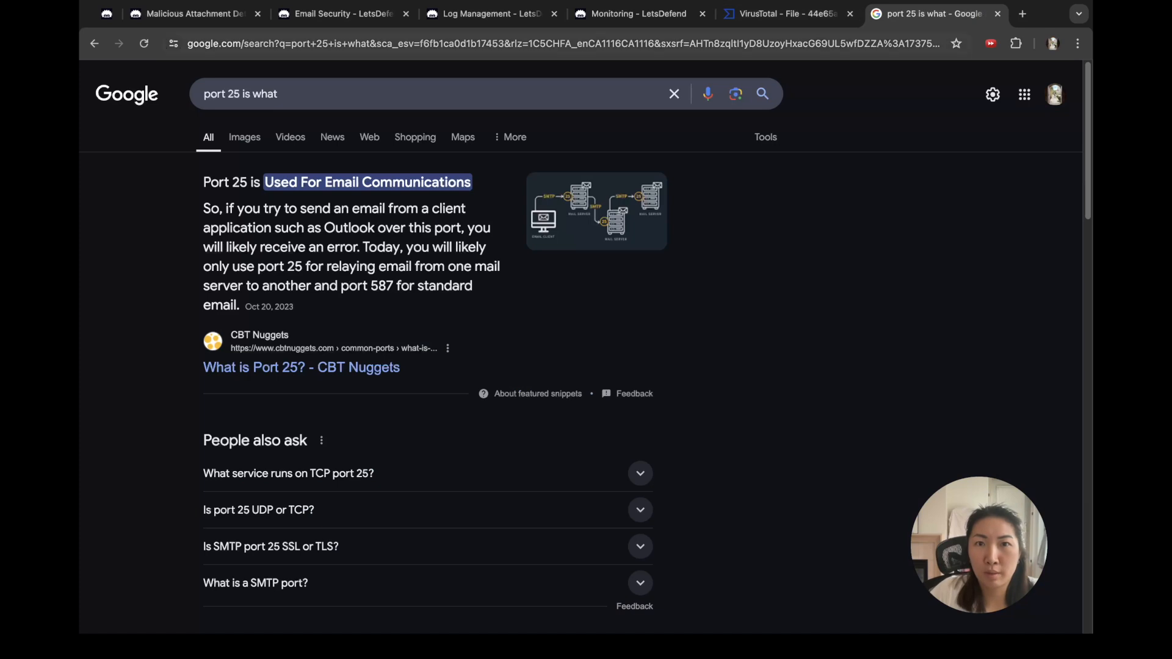
# Step: Ask ChatGPT 'what does c2 mean in here ?' with the pasted case question
pyautogui.press('super+l')
pyautogui.write('chat')
pyautogui.press('Return')
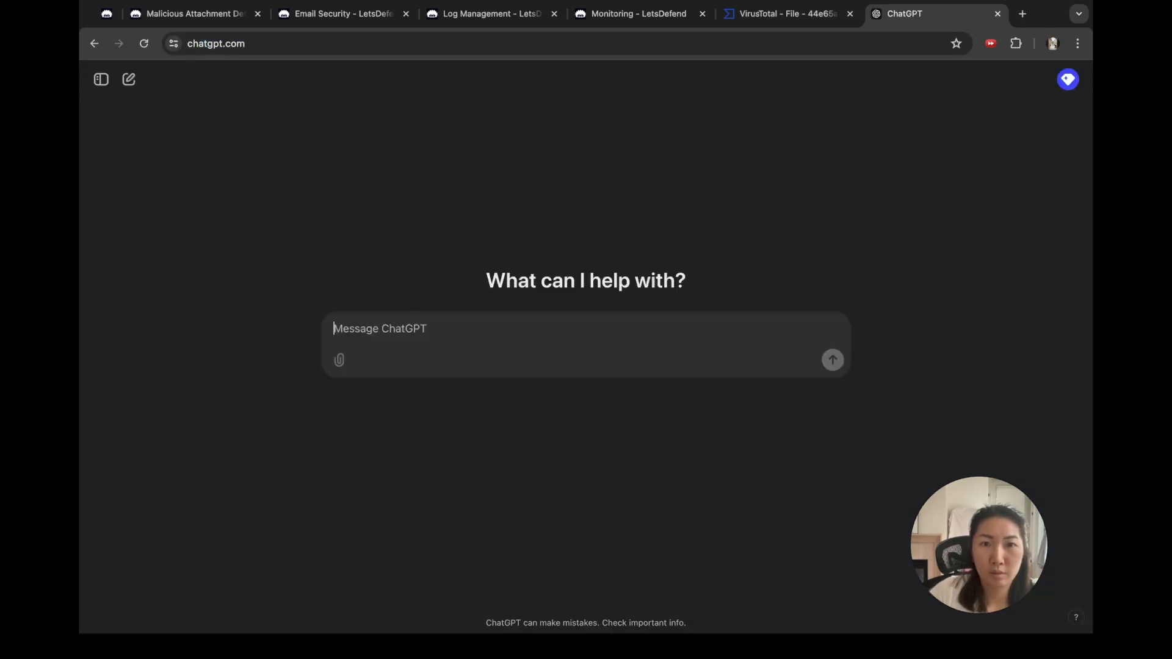
pyautogui.write('what does')
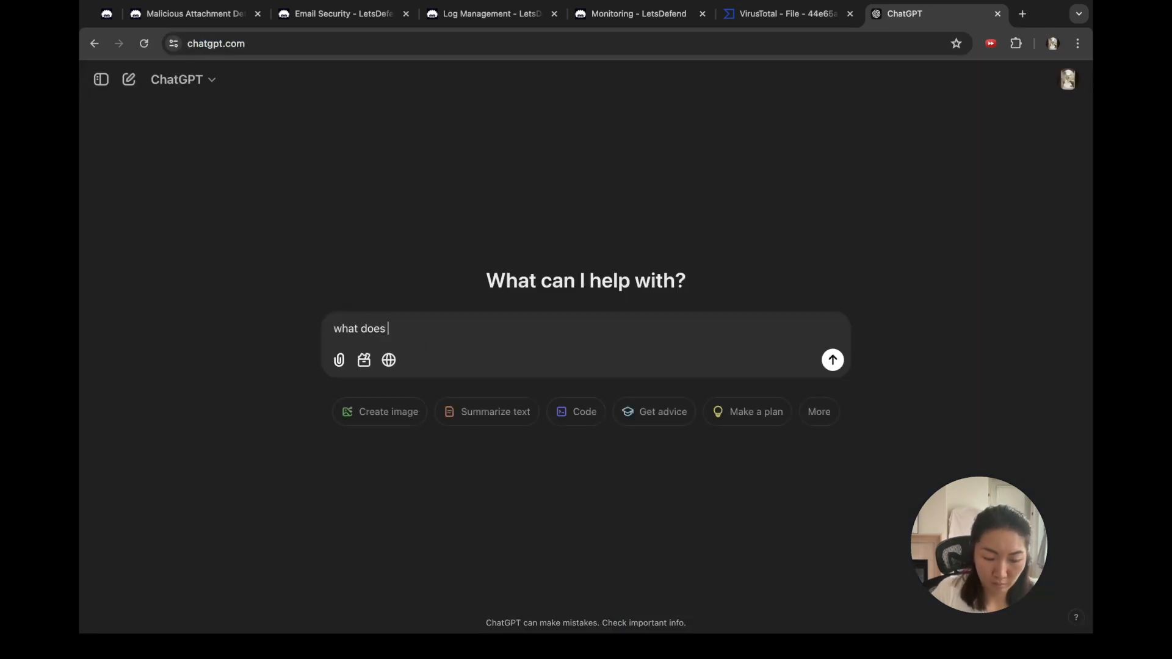
pyautogui.write(' c2 mean in ')
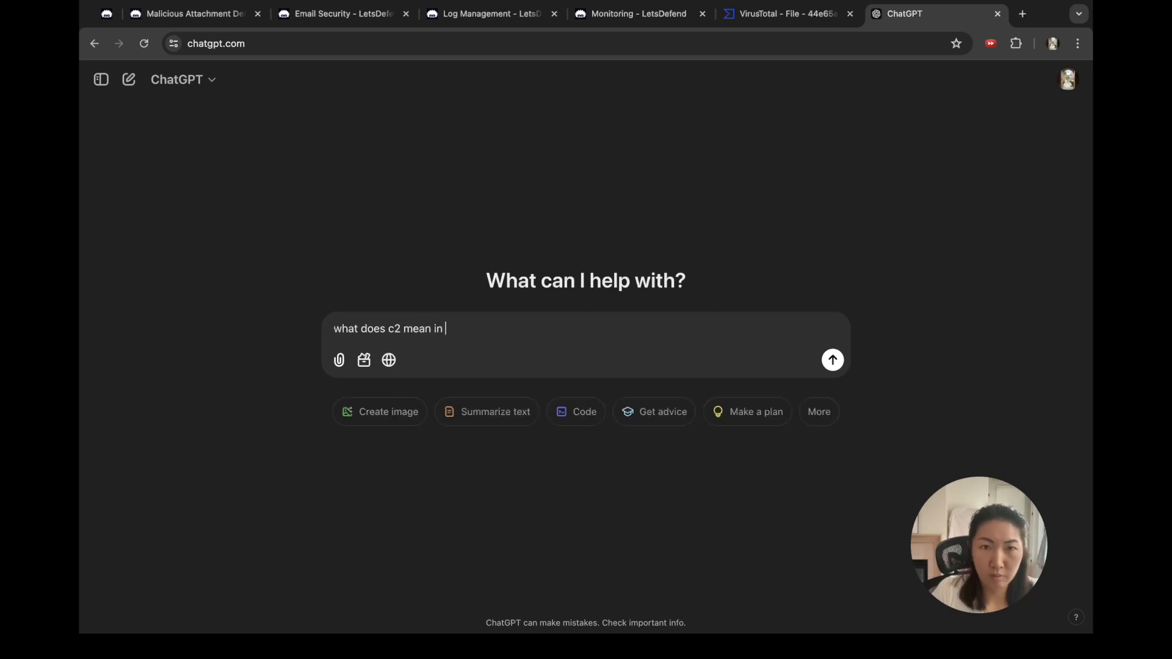
pyautogui.write('here ?')
pyautogui.hotkey('shift', 'Return')
pyautogui.press('super+v')
pyautogui.press('Return')
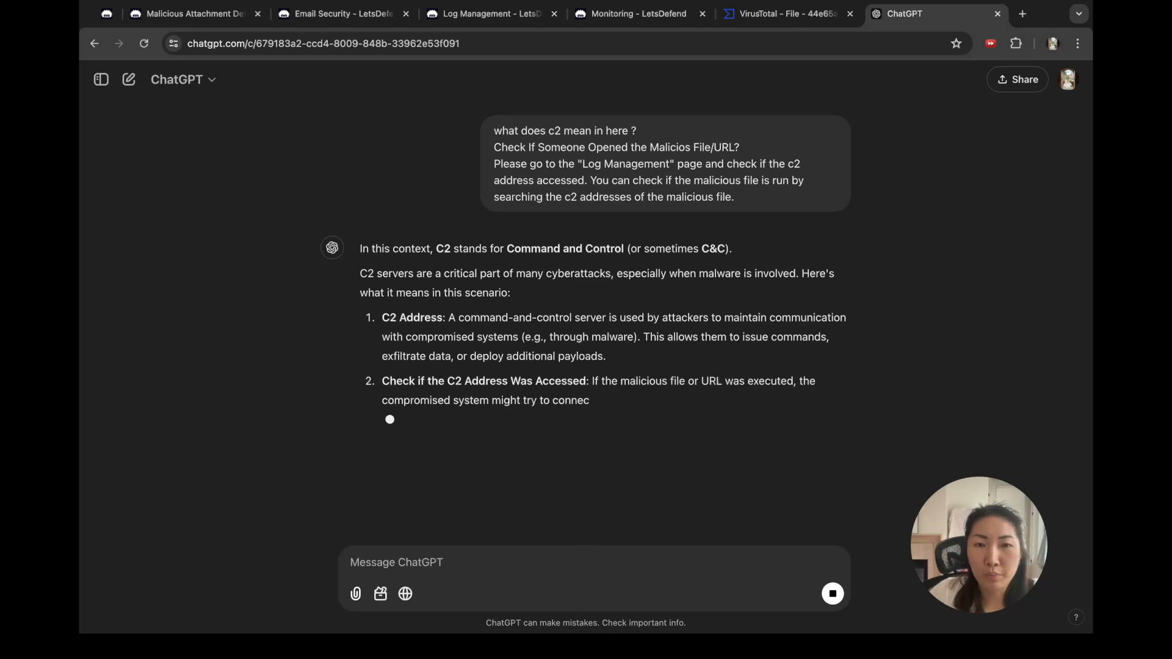
pyautogui.click(632, 14)
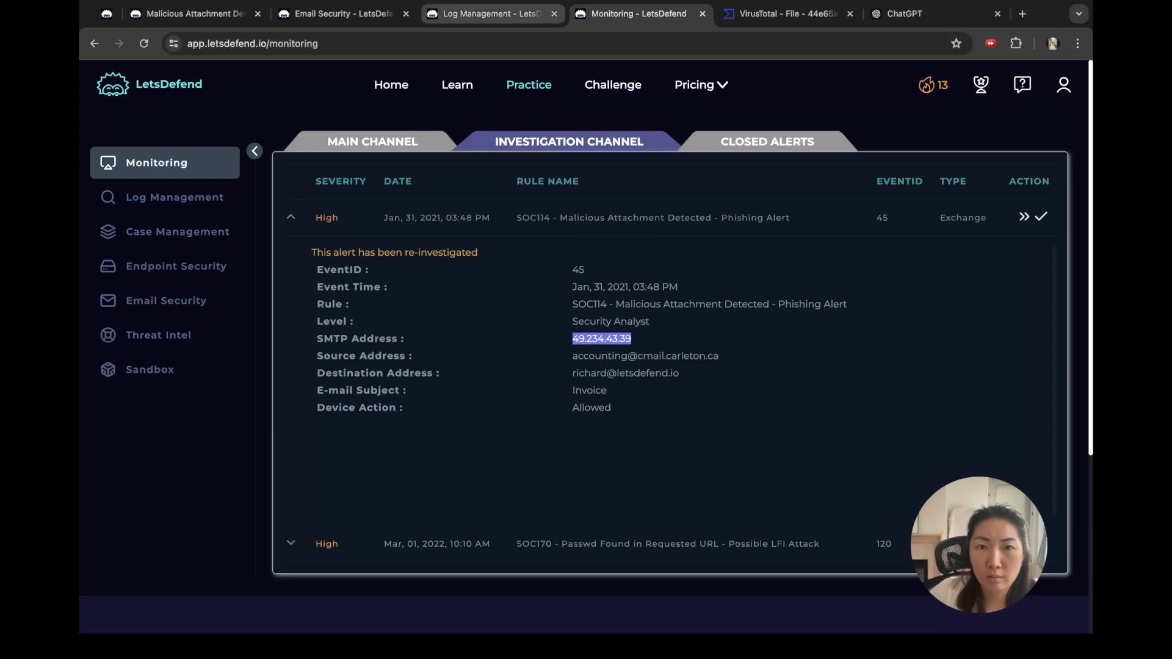
# Step: Compare the playbook's C2 question against the 7 log events from 2021-01-30
pyautogui.click(491, 14)
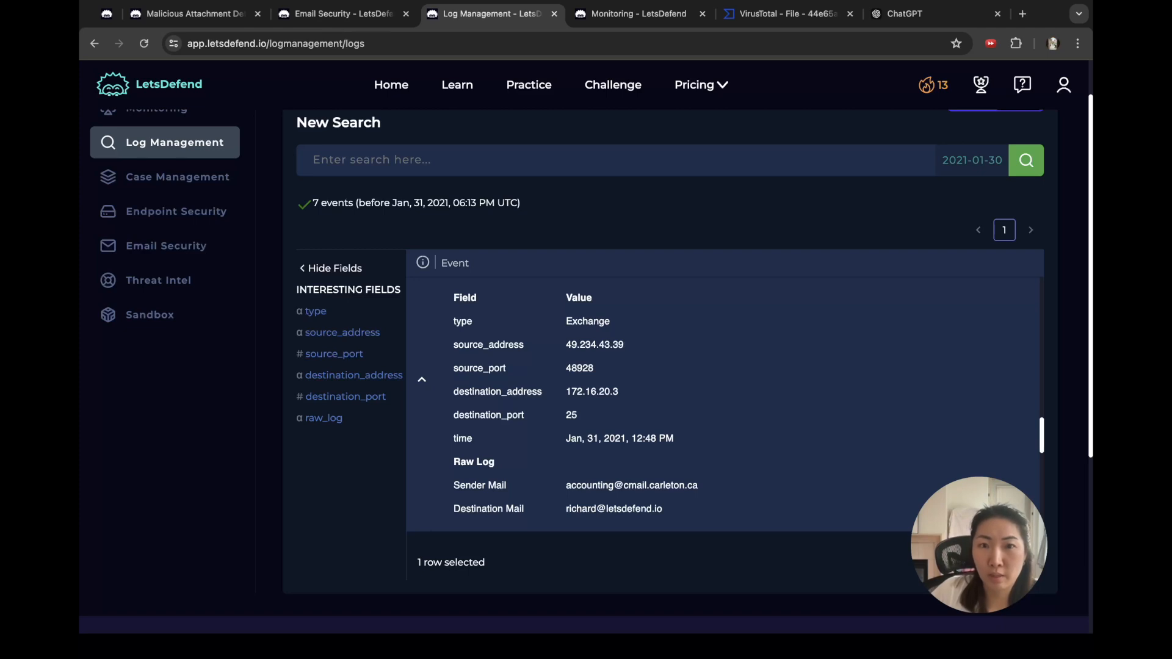
pyautogui.click(194, 14)
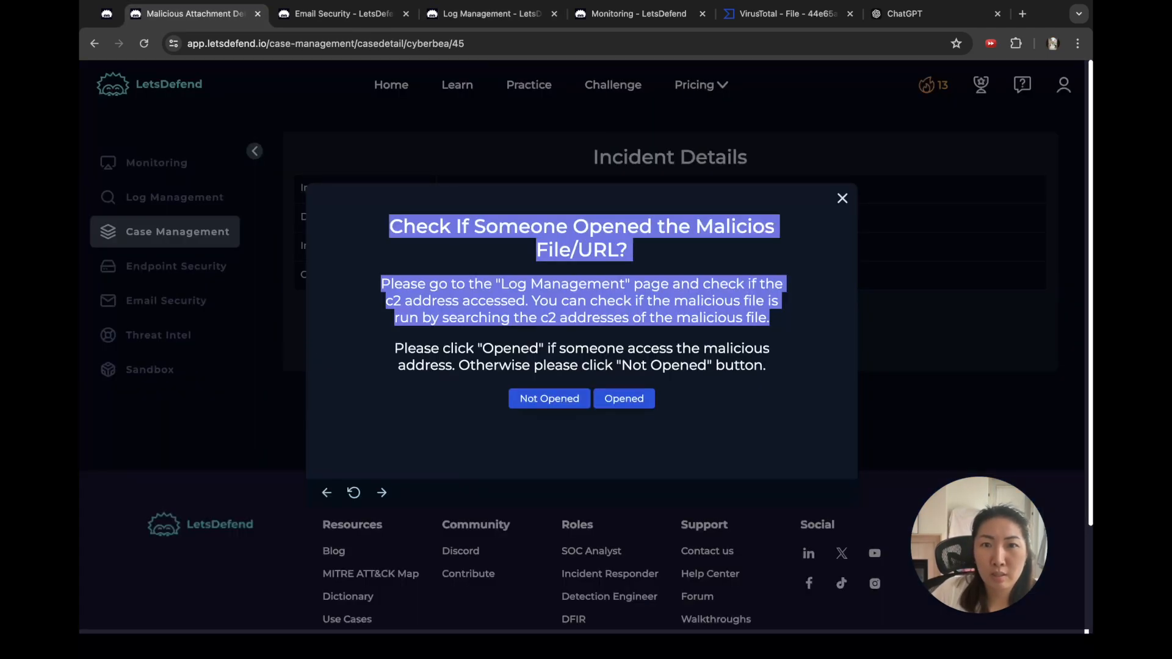
pyautogui.click(492, 14)
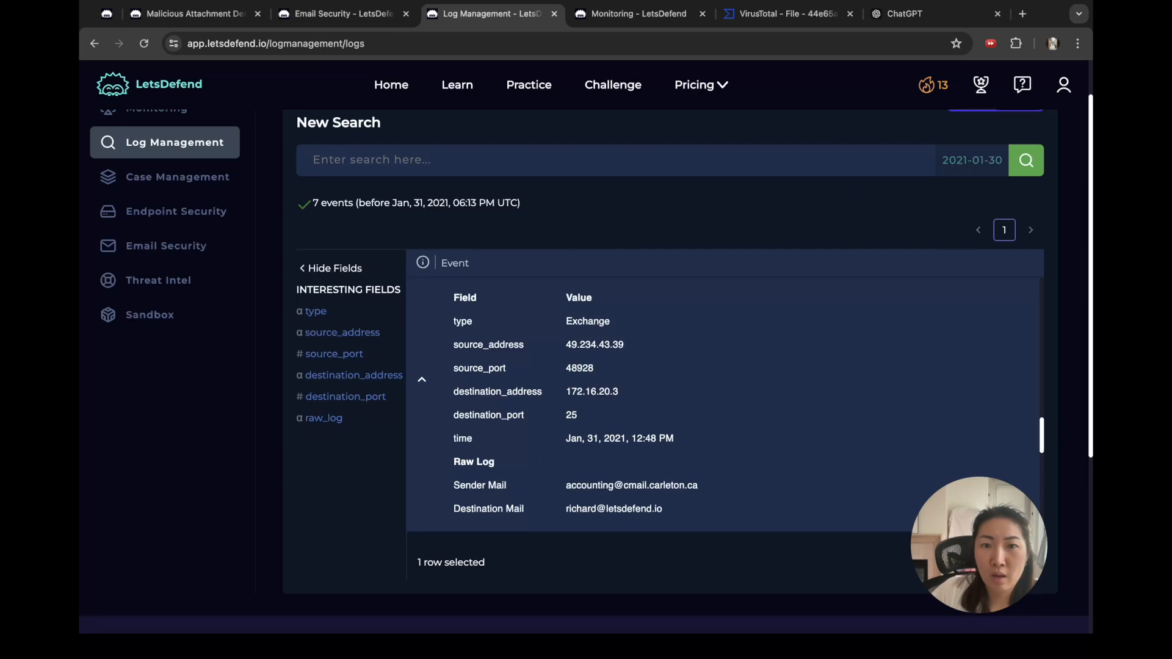
pyautogui.scroll(3, 723, 409)
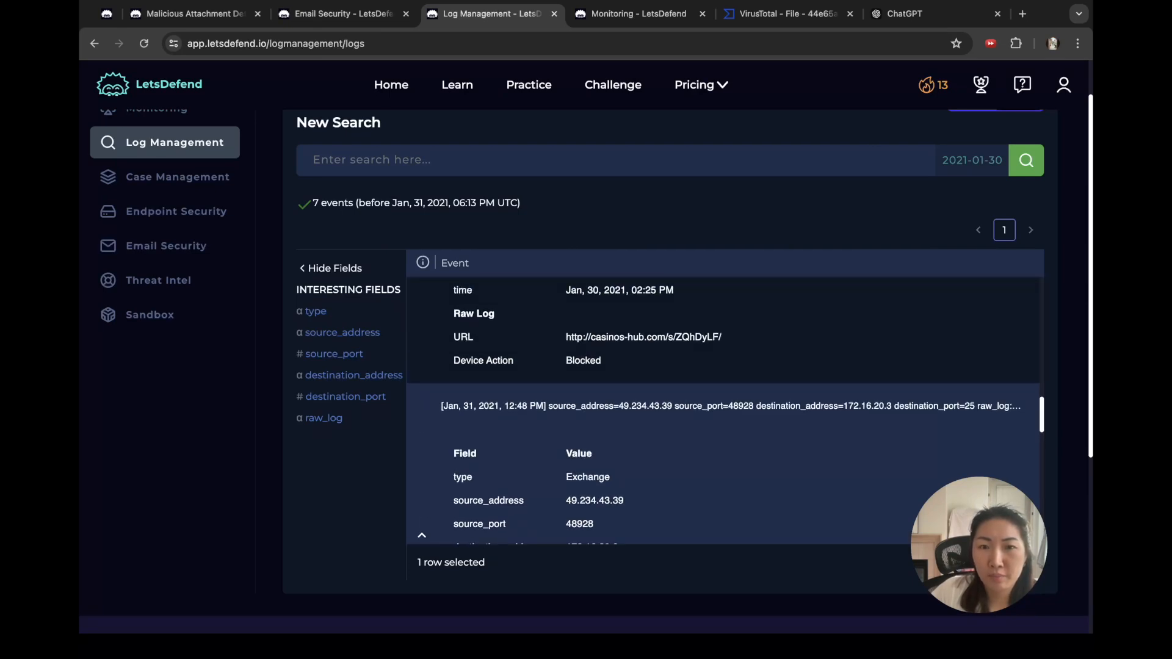
pyautogui.scroll(-5, 724, 409)
pyautogui.scroll(3, 723, 409)
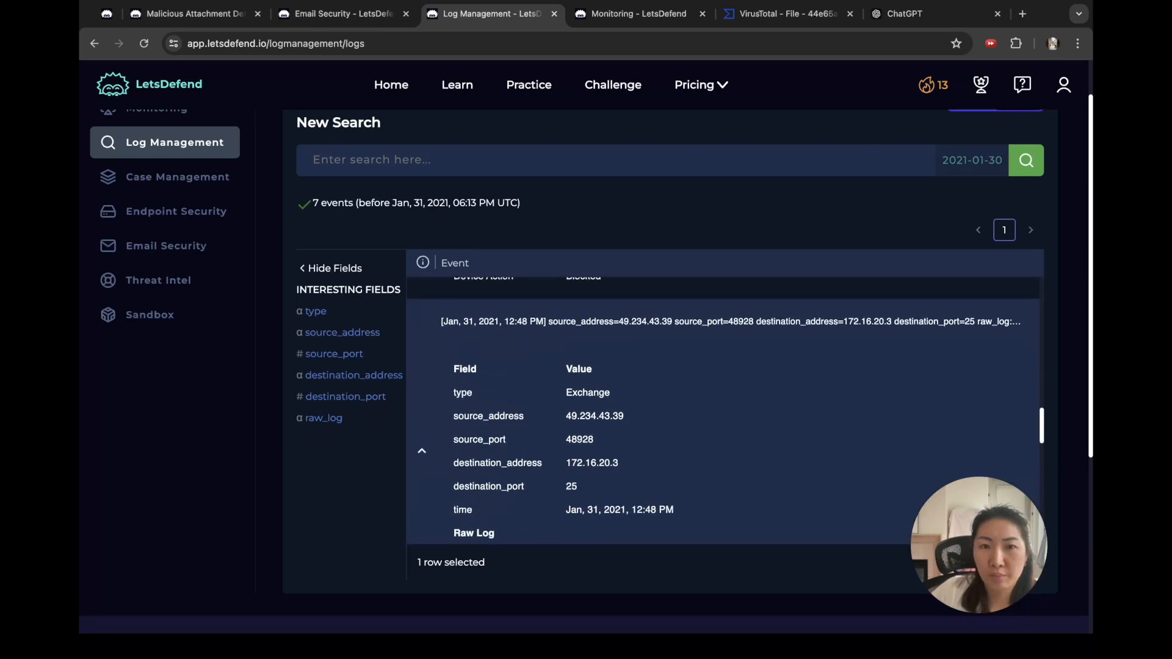
pyautogui.scroll(-1, 724, 409)
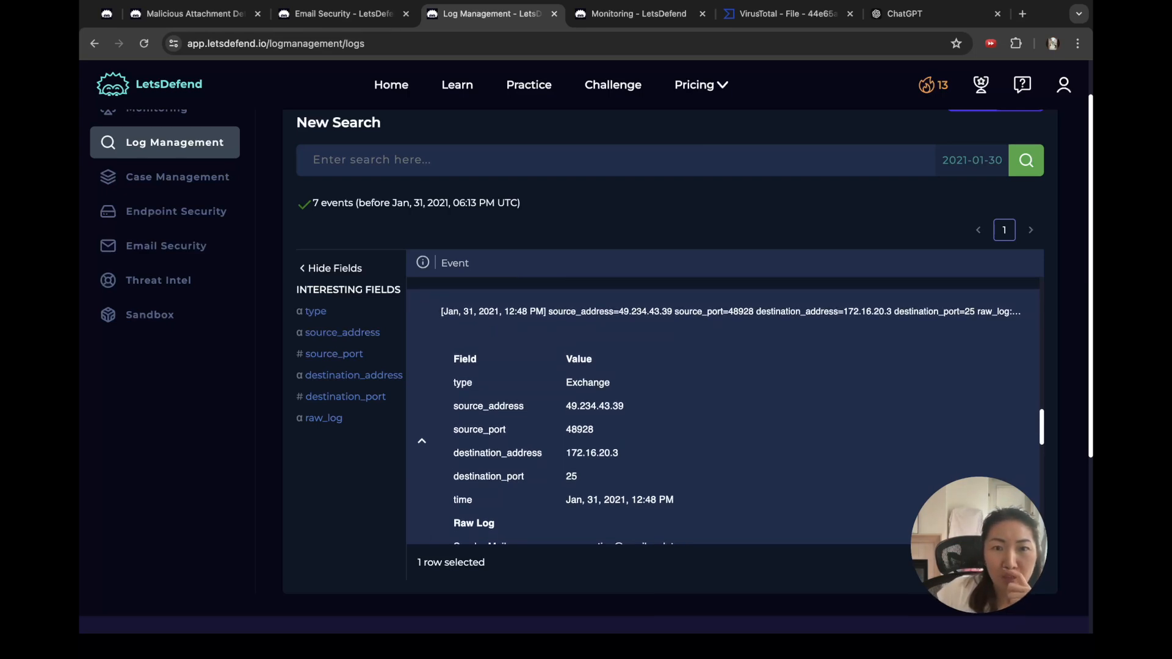
pyautogui.scroll(-3, 723, 409)
# Step: Select the Exchange type value in the 12:48 PM event and scan the remaining events
pyautogui.doubleClick(588, 325)
pyautogui.moveTo(583, 326); pyautogui.dragTo(610, 325)
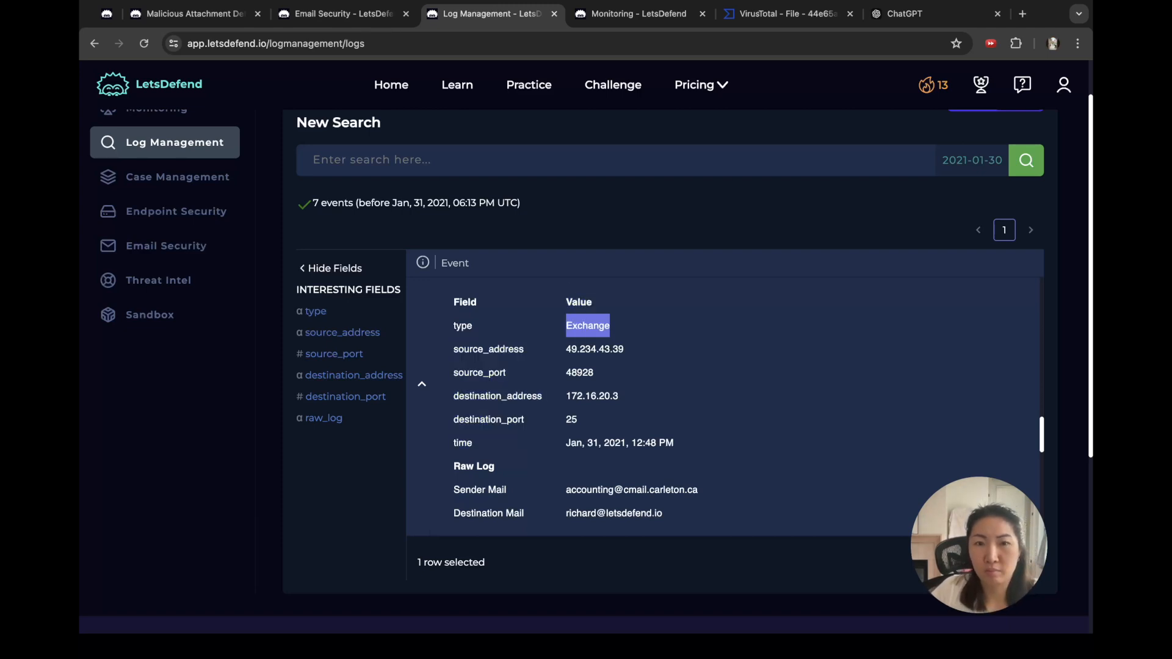
pyautogui.scroll(-10, 723, 409)
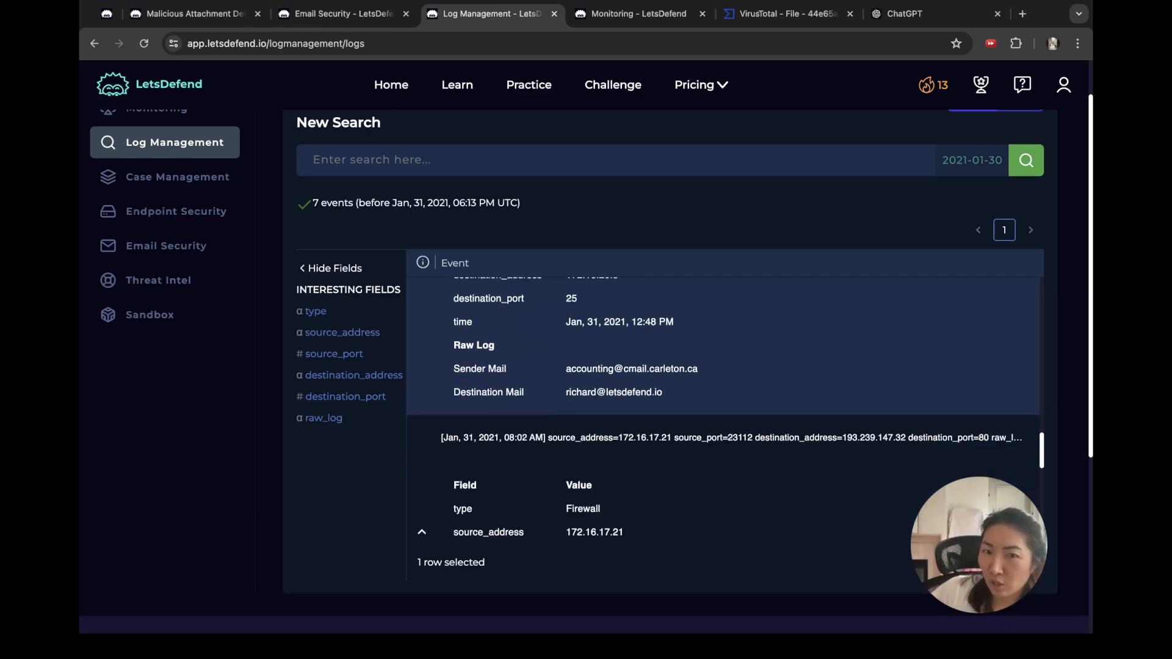
pyautogui.scroll(-6, 723, 409)
pyautogui.scroll(-8, 723, 409)
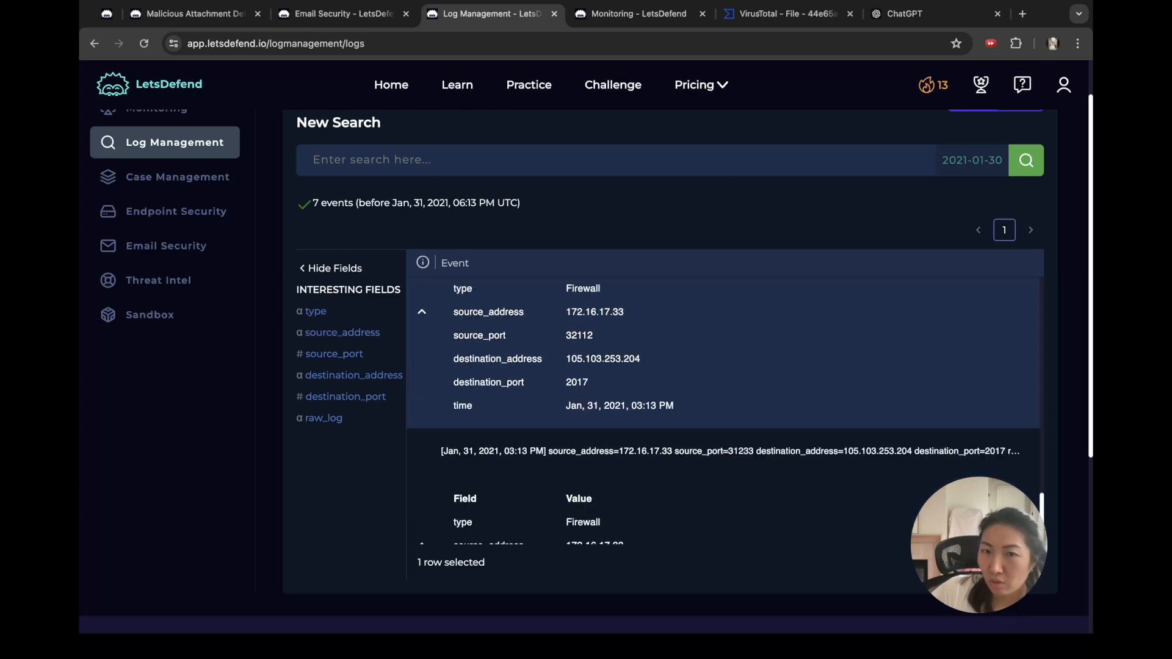
pyautogui.scroll(5, 724, 409)
pyautogui.scroll(8, 723, 409)
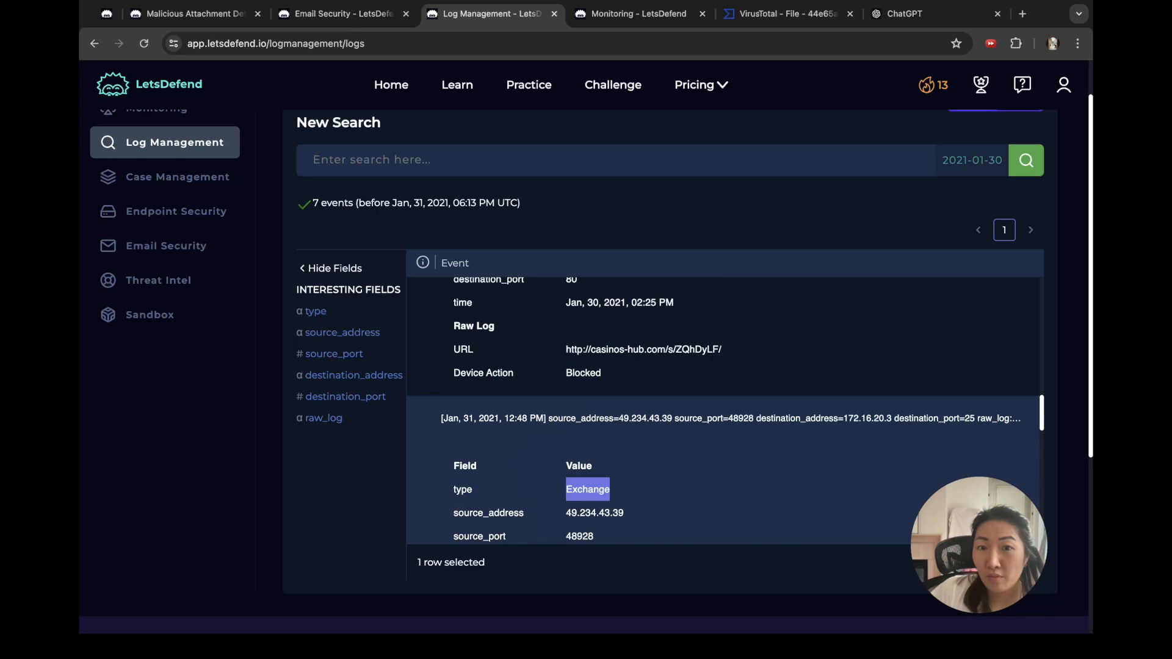
pyautogui.scroll(3, 723, 409)
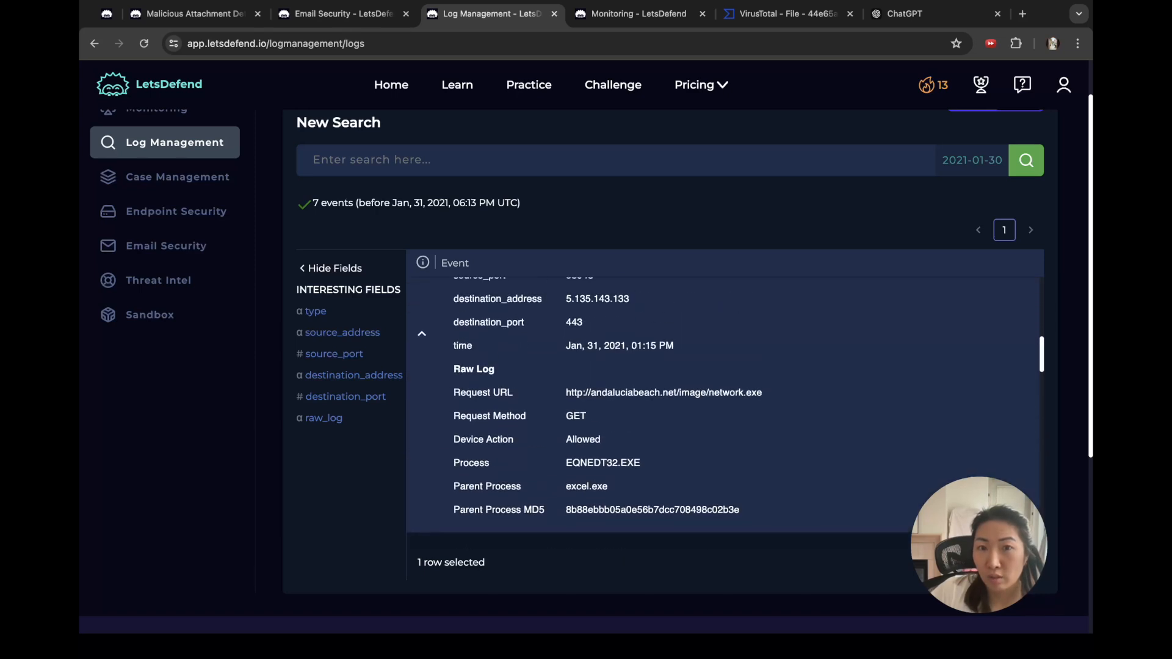
pyautogui.scroll(5, 723, 409)
pyautogui.scroll(2, 723, 409)
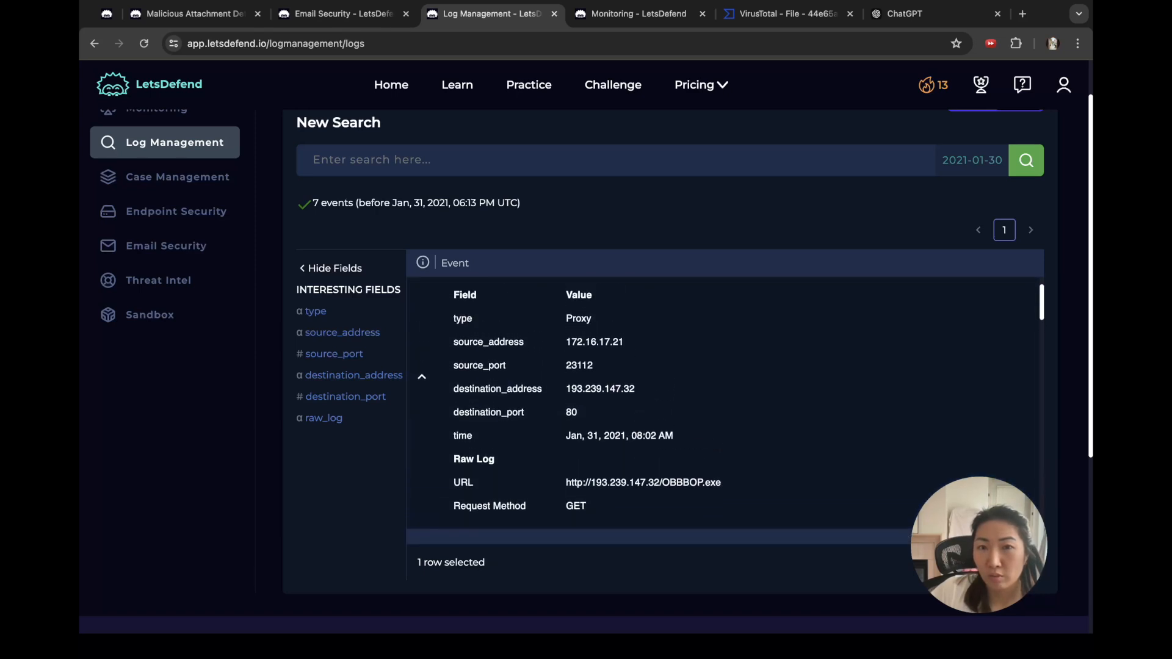
pyautogui.scroll(-5, 723, 409)
pyautogui.scroll(2, 723, 409)
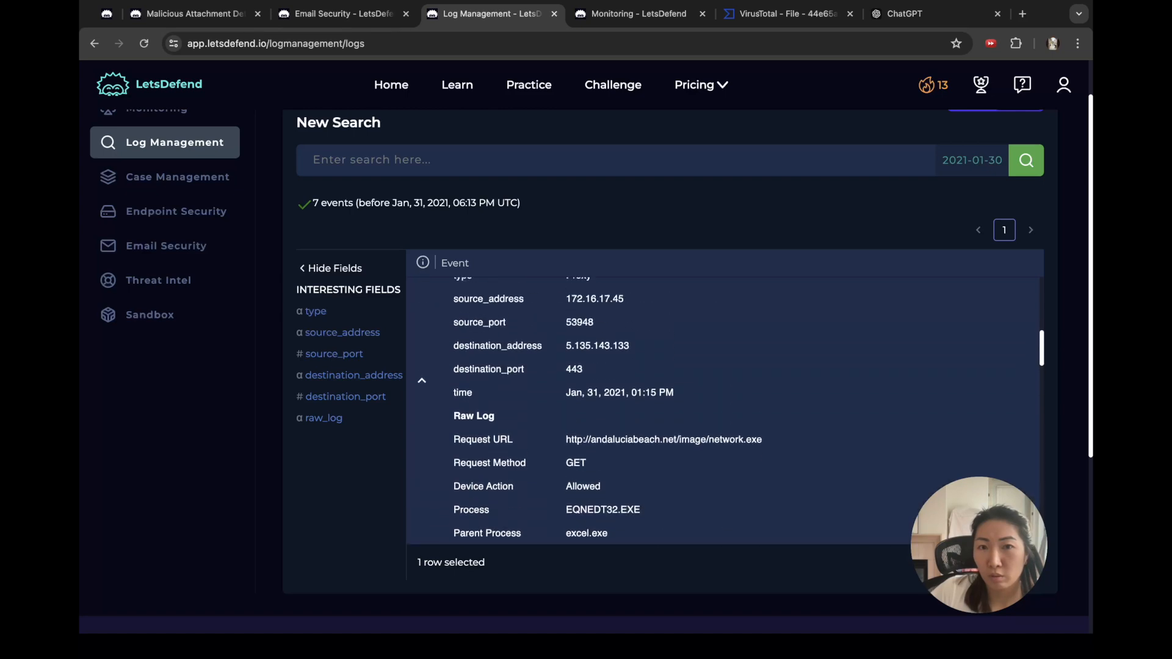
pyautogui.scroll(-5, 723, 409)
pyautogui.scroll(-5, 723, 409)
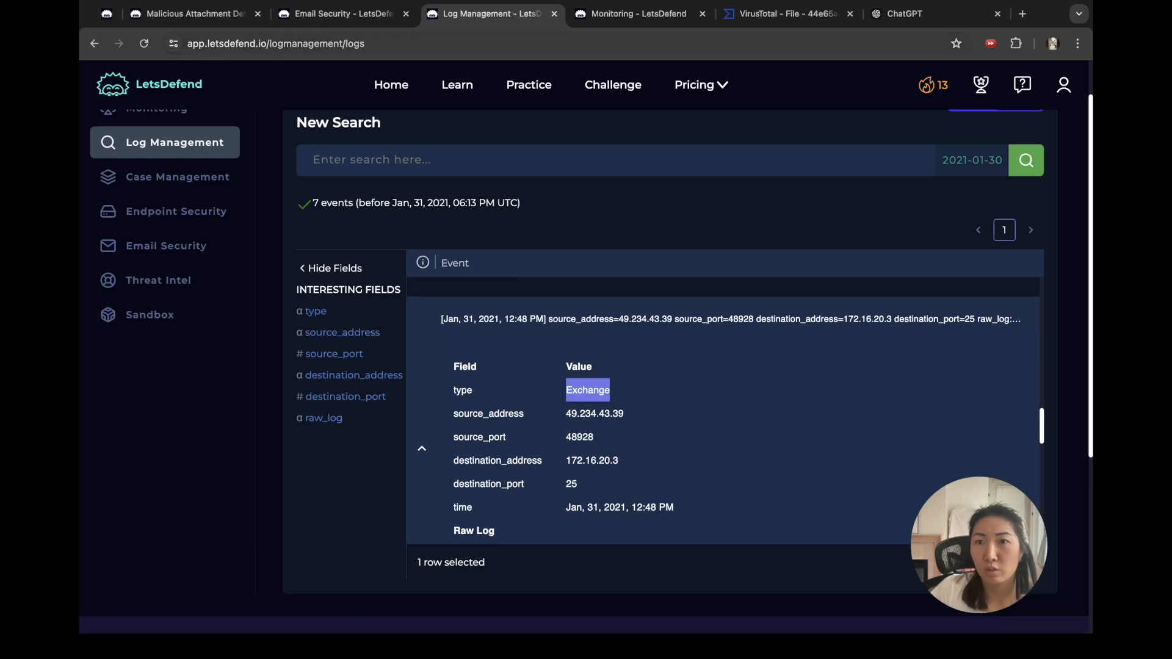
pyautogui.click(909, 14)
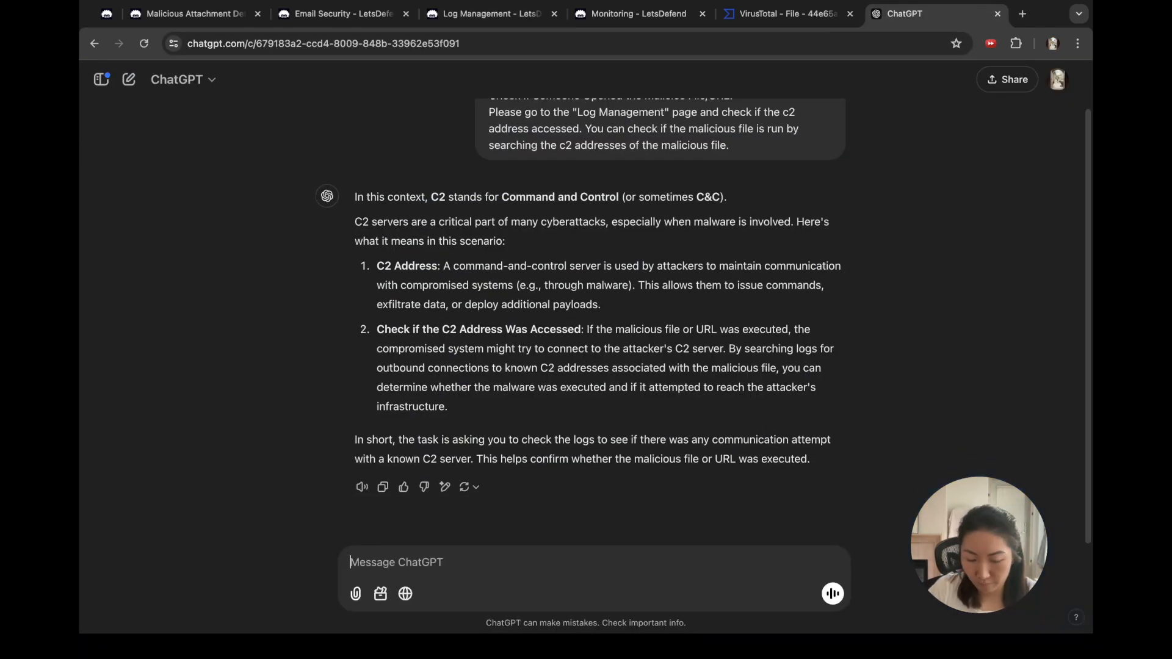
# Step: Ask ChatGPT what a log value of "Exchange" means in log management
pyautogui.write('in log mgmt')
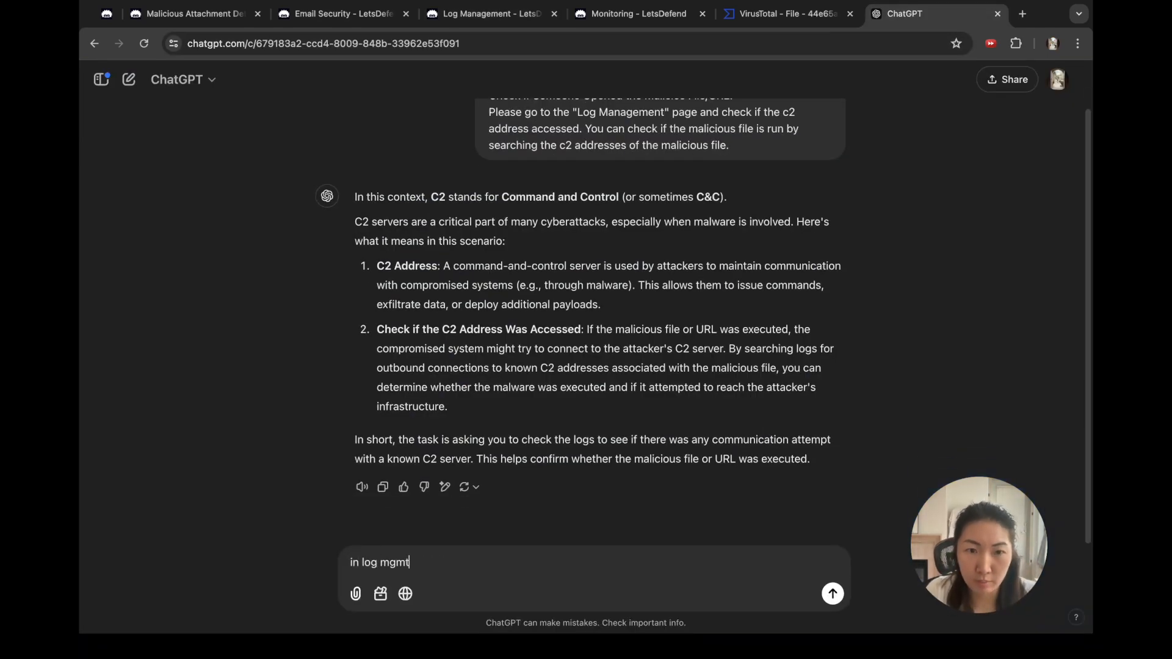
pyautogui.write(', if the value ')
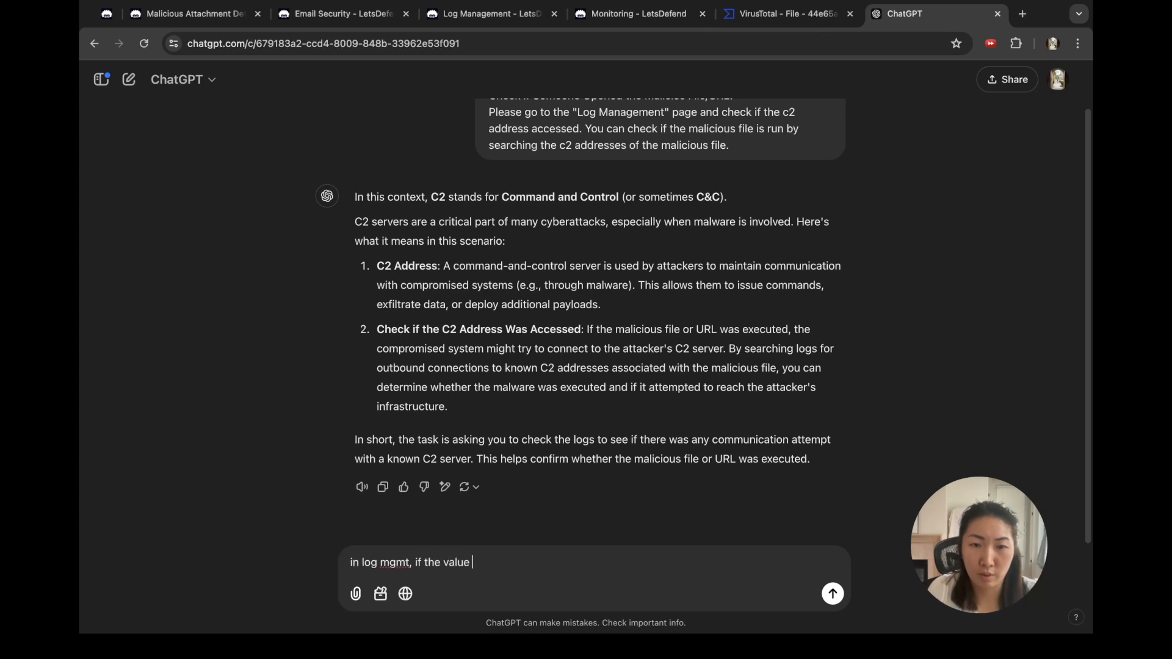
pyautogui.write('of a log is "Exchange" - what does tha')
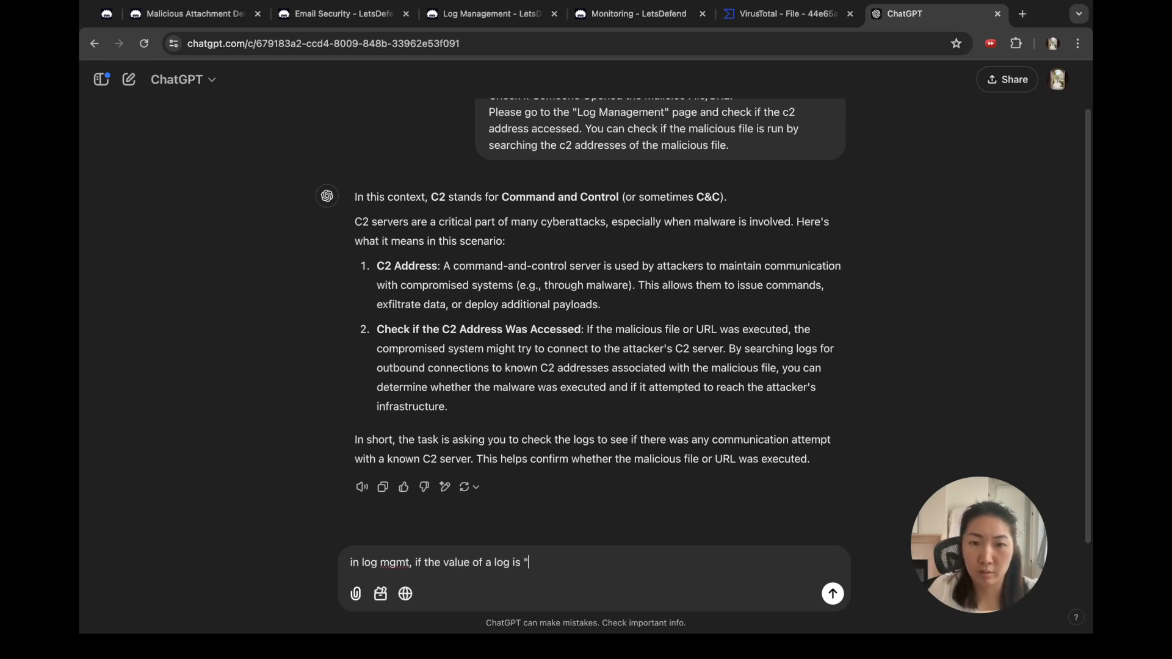
pyautogui.write('t mean?')
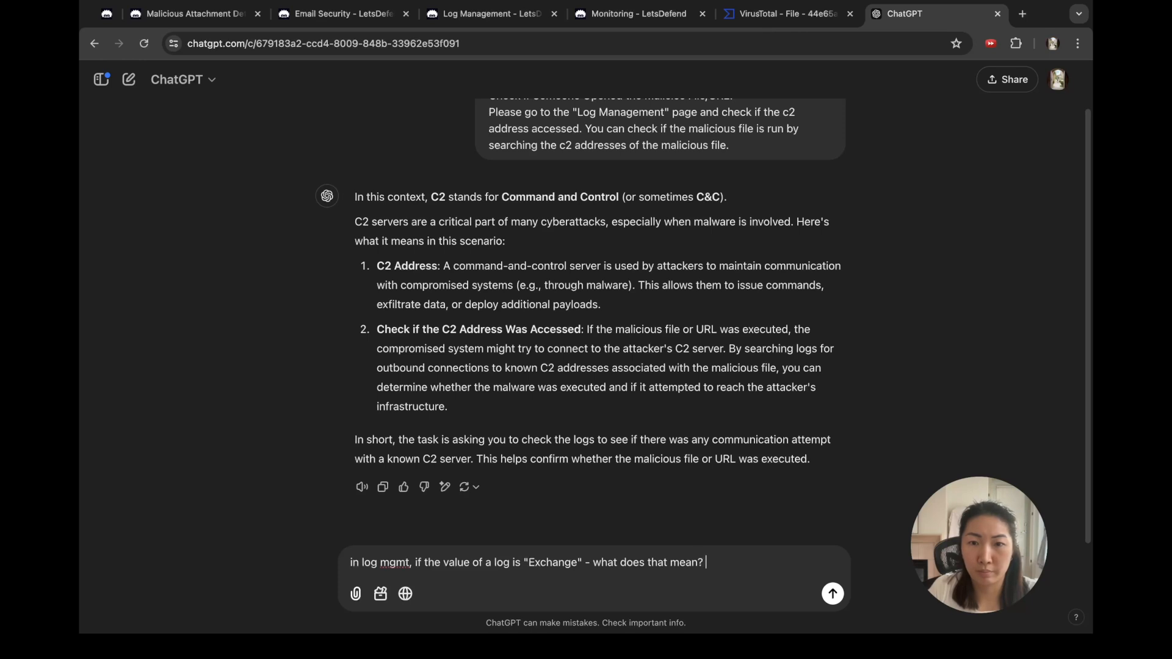
pyautogui.press('Return')
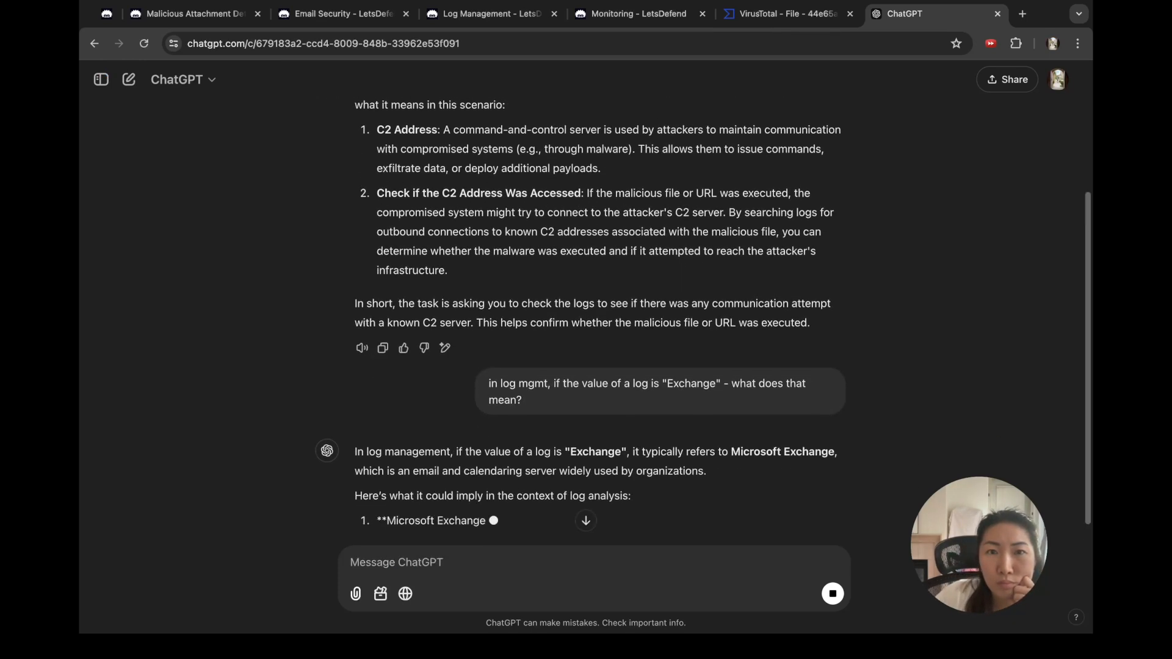
pyautogui.scroll(1, 586, 318)
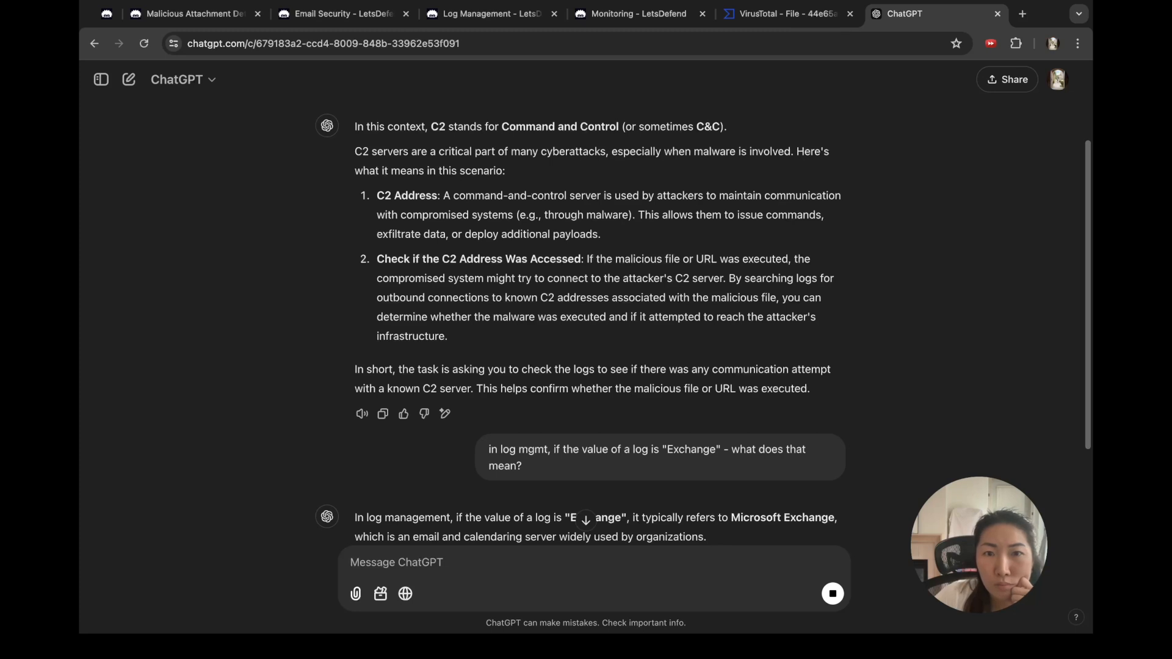
# Step: Review the earlier C2 answer, highlighting the advice to check logs for C2 communication
pyautogui.moveTo(728, 279); pyautogui.dragTo(821, 298)
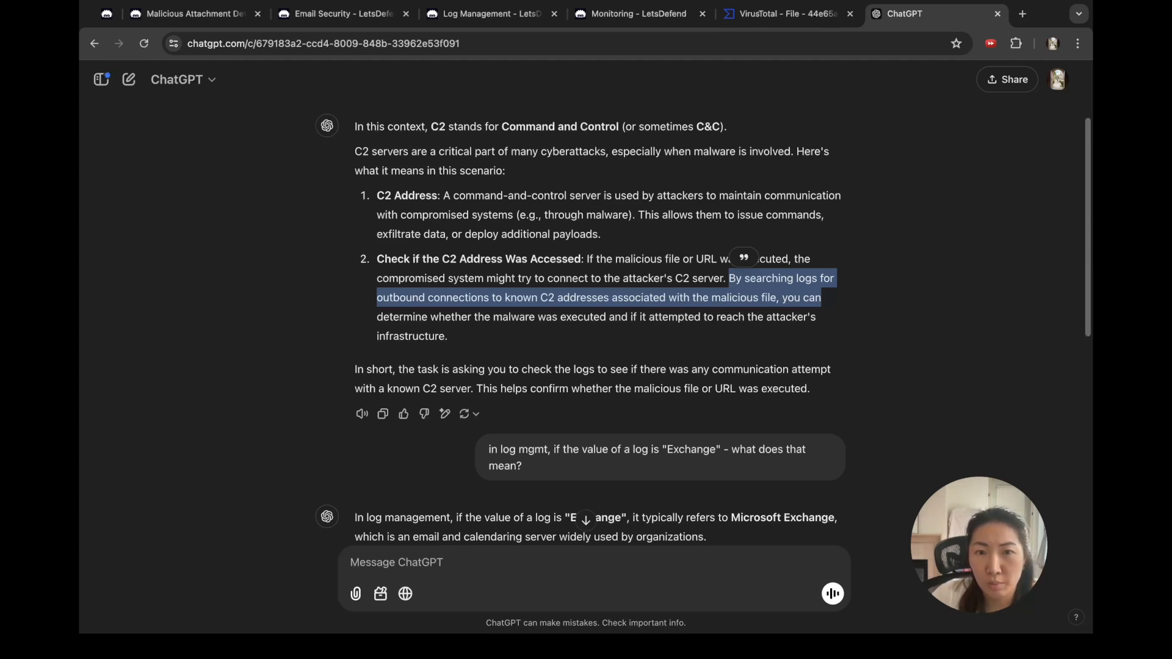
pyautogui.scroll(-1, 703, 325)
pyautogui.scroll(-1, 703, 324)
pyautogui.moveTo(452, 316); pyautogui.dragTo(766, 335)
pyautogui.click(767, 335)
pyautogui.scroll(-3, 766, 335)
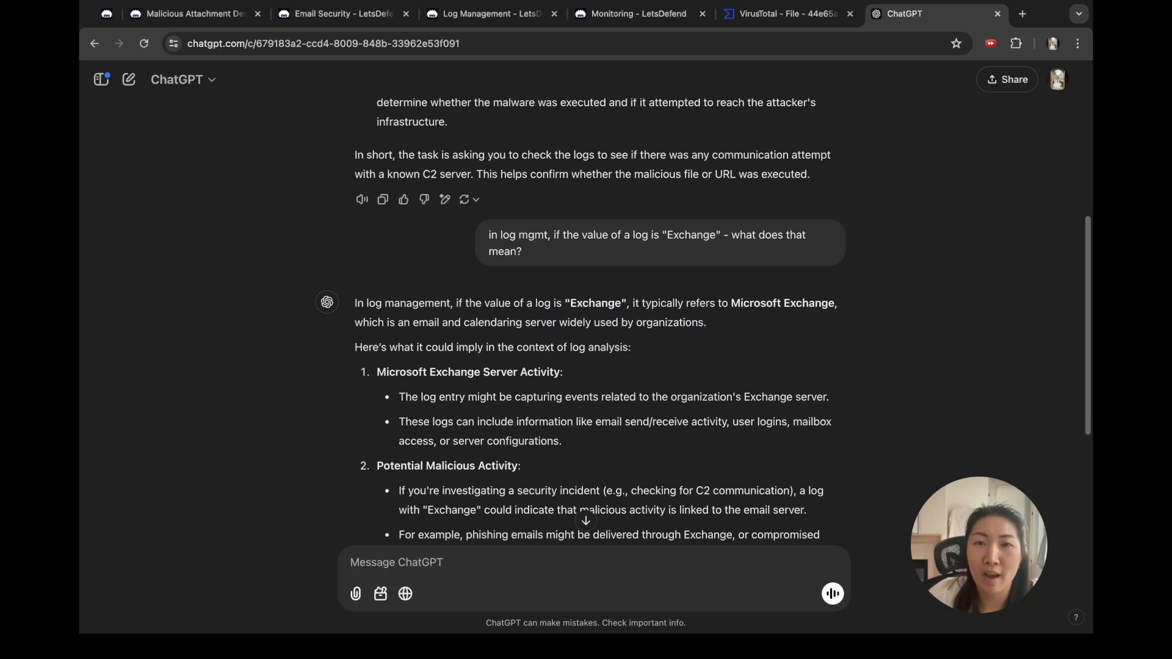
pyautogui.moveTo(575, 155); pyautogui.dragTo(670, 174)
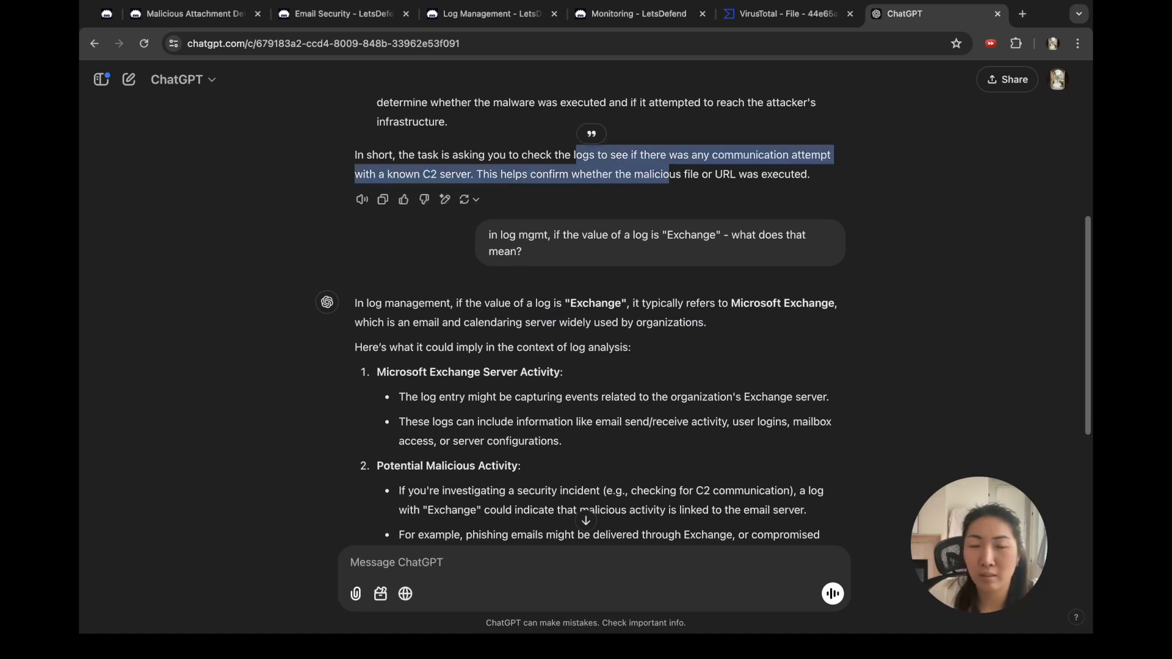
pyautogui.scroll(-1, 704, 321)
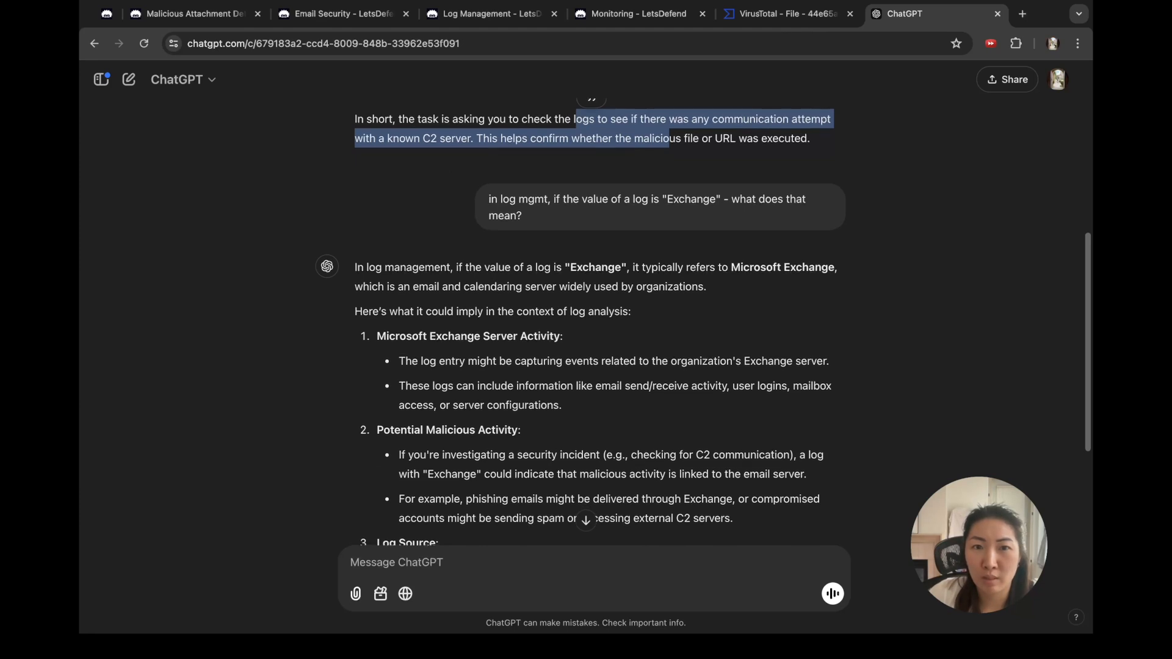
pyautogui.scroll(-1, 595, 321)
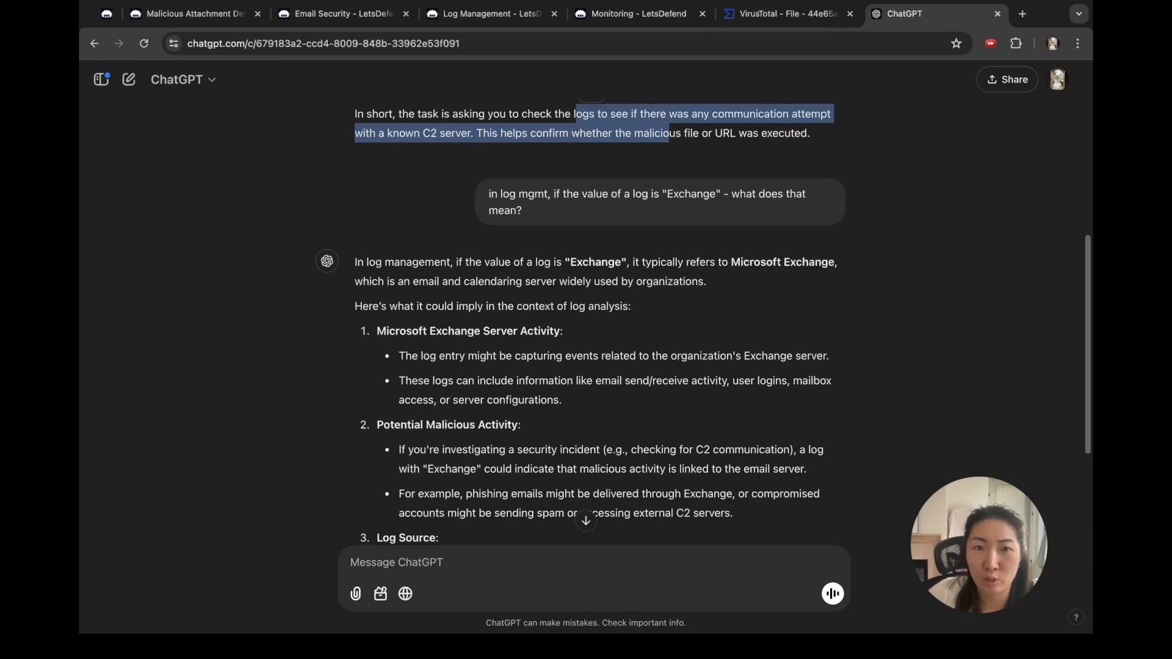
pyautogui.scroll(-2, 703, 322)
pyautogui.scroll(-2, 704, 323)
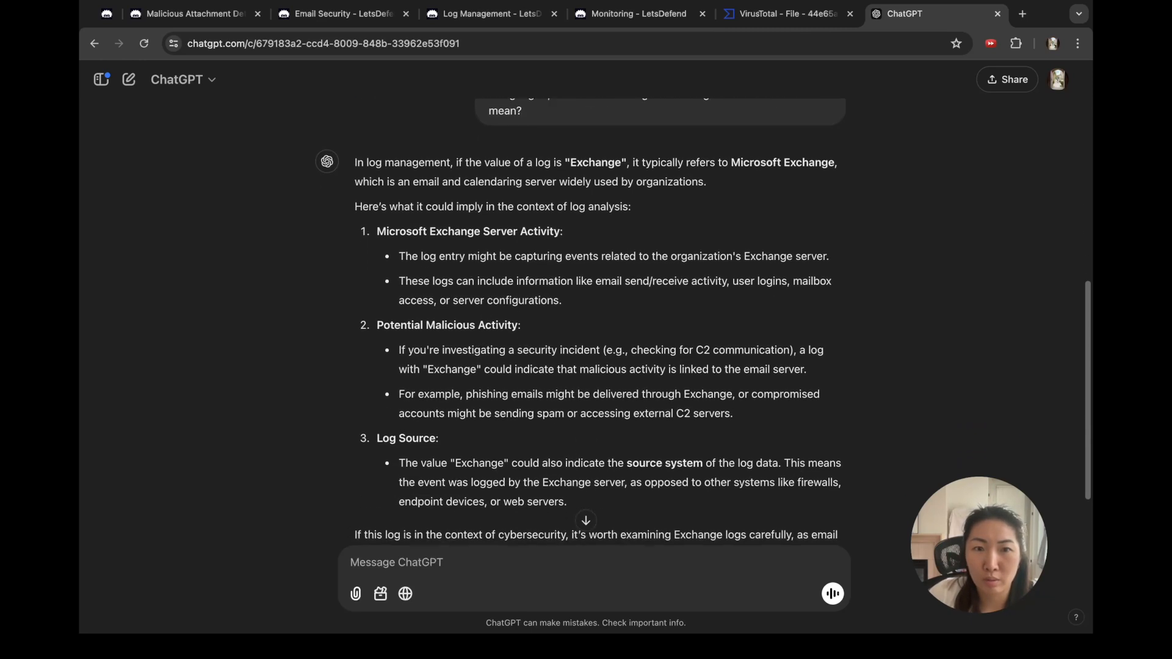
pyautogui.scroll(-1, 703, 323)
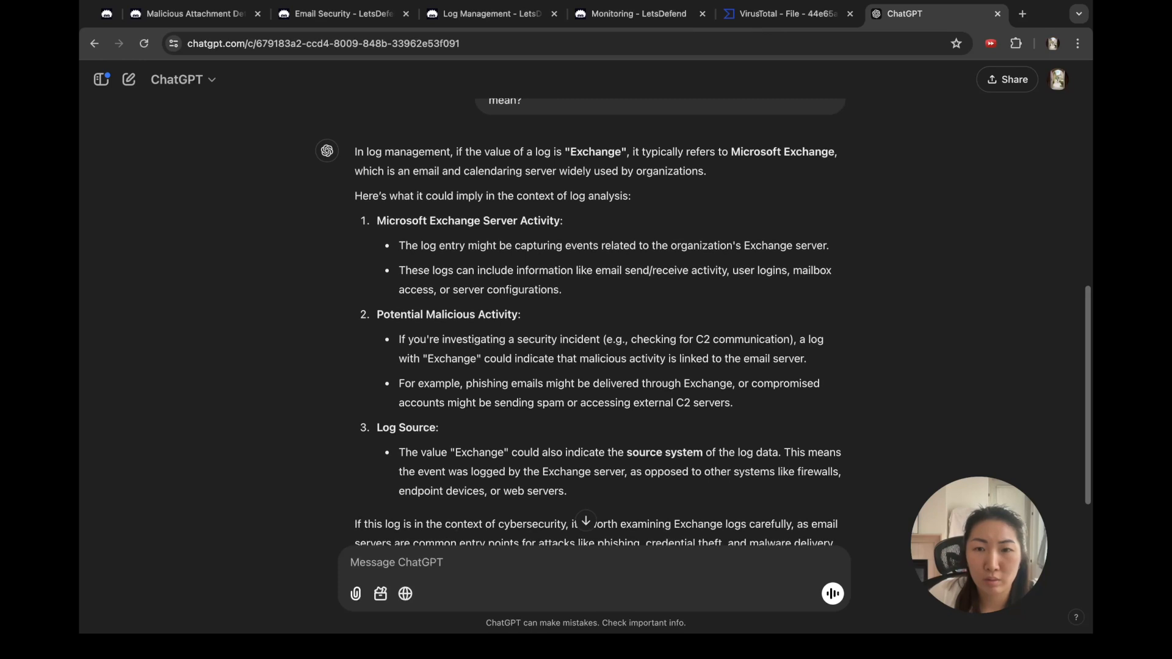
pyautogui.scroll(-2, 703, 322)
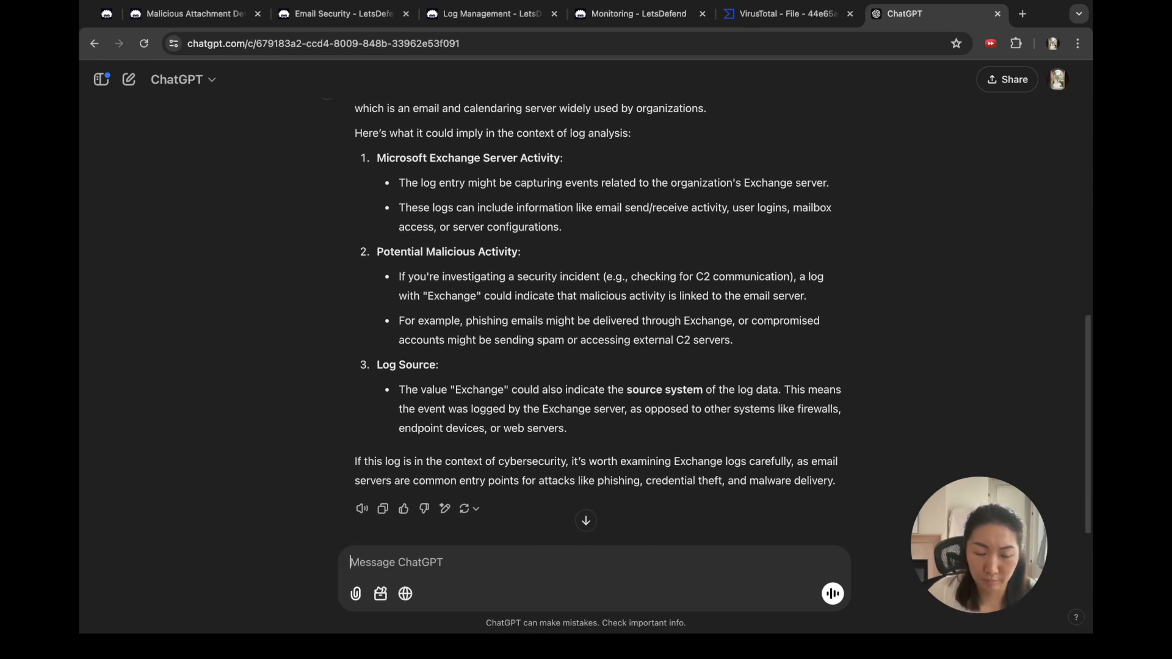
# Step: Start a follow-up question: 'does exchange tell me if someoe'
pyautogui.write('does it')
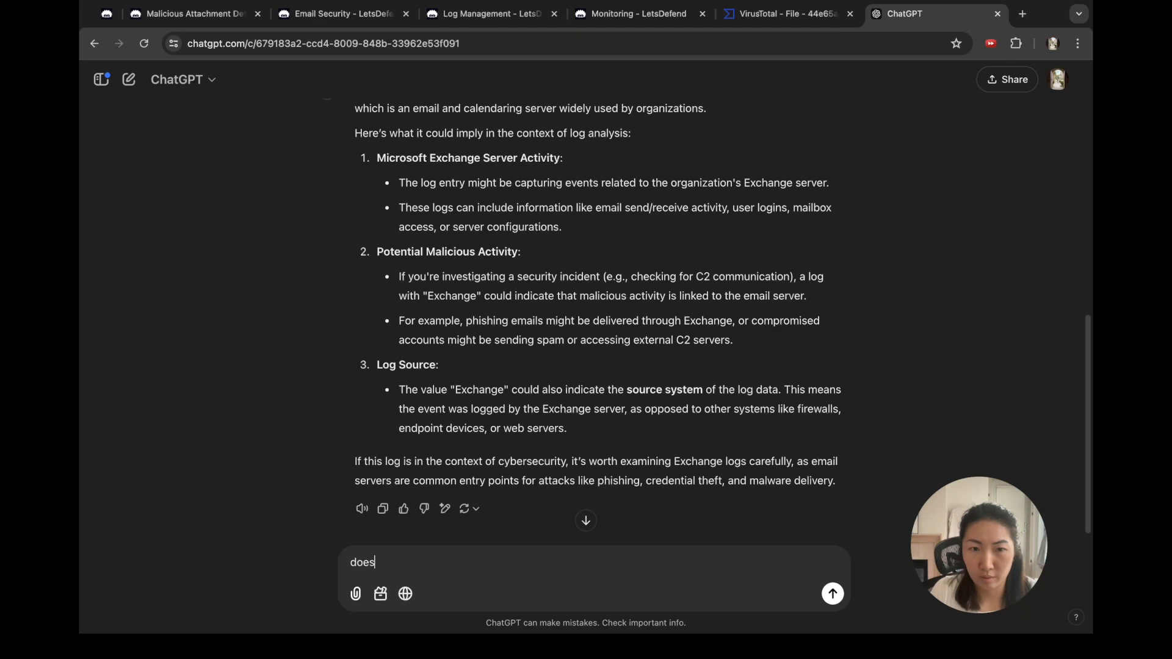
pyautogui.press('BackSpace')
pyautogui.press('BackSpace')
pyautogui.write('exchange ')
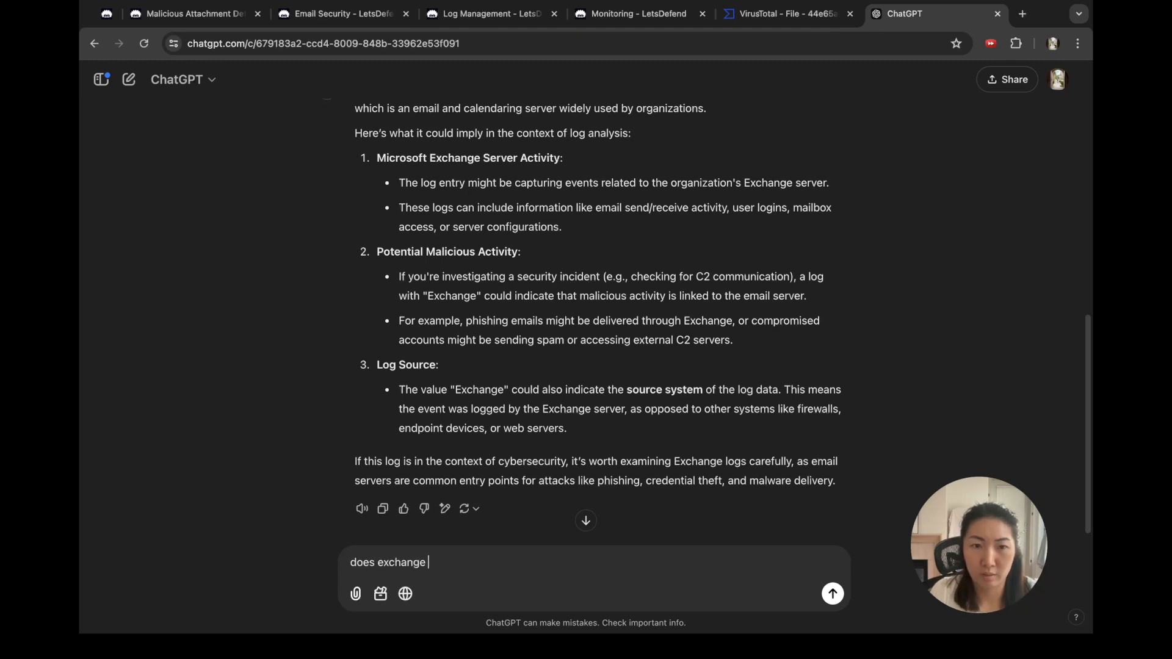
pyautogui.write('tell me if someoe')
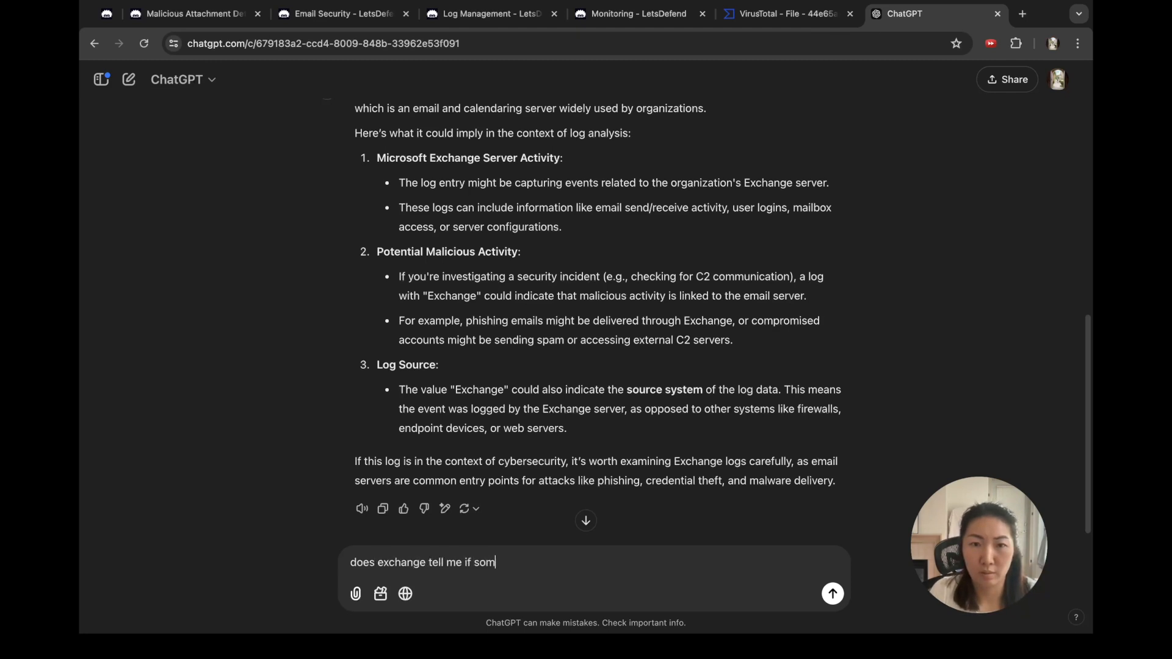
# Step: Ask ChatGPT whether Exchange logs show if someone opened a file in an email
pyautogui.press('BackSpace')
pyautogui.press('BackSpace')
pyautogui.write('ne oene')
pyautogui.press('BackSpace')
pyautogui.press('BackSpace')
pyautogui.press('BackSpace')
pyautogui.write('pened up a file in an')
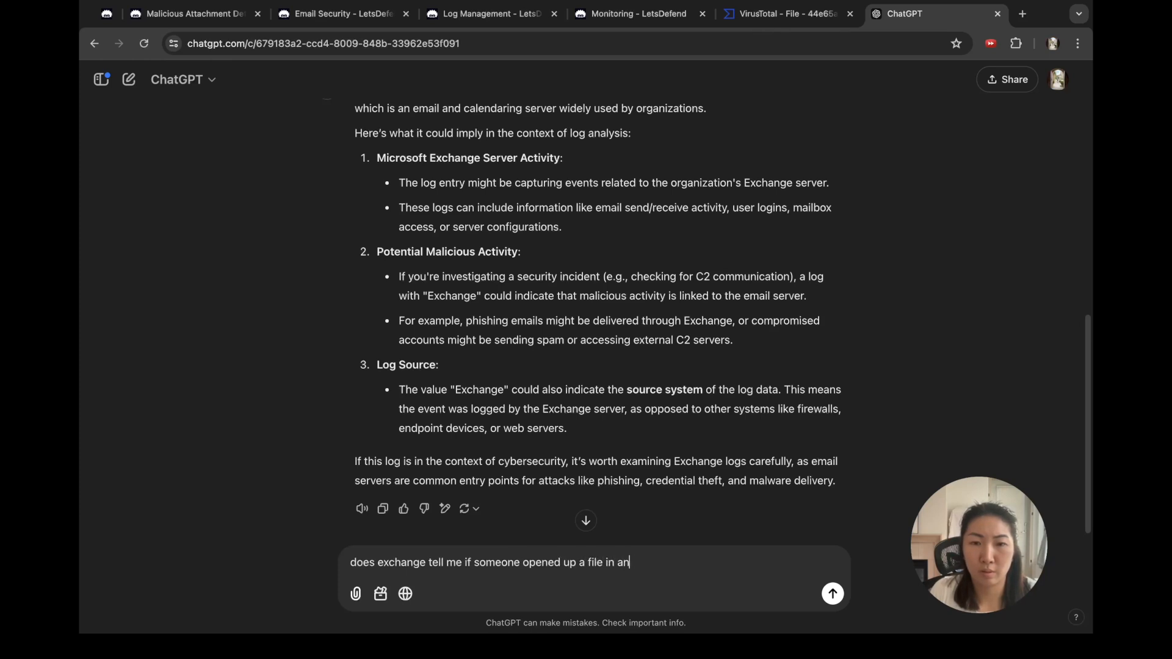
pyautogui.write(' email?')
pyautogui.press('Return')
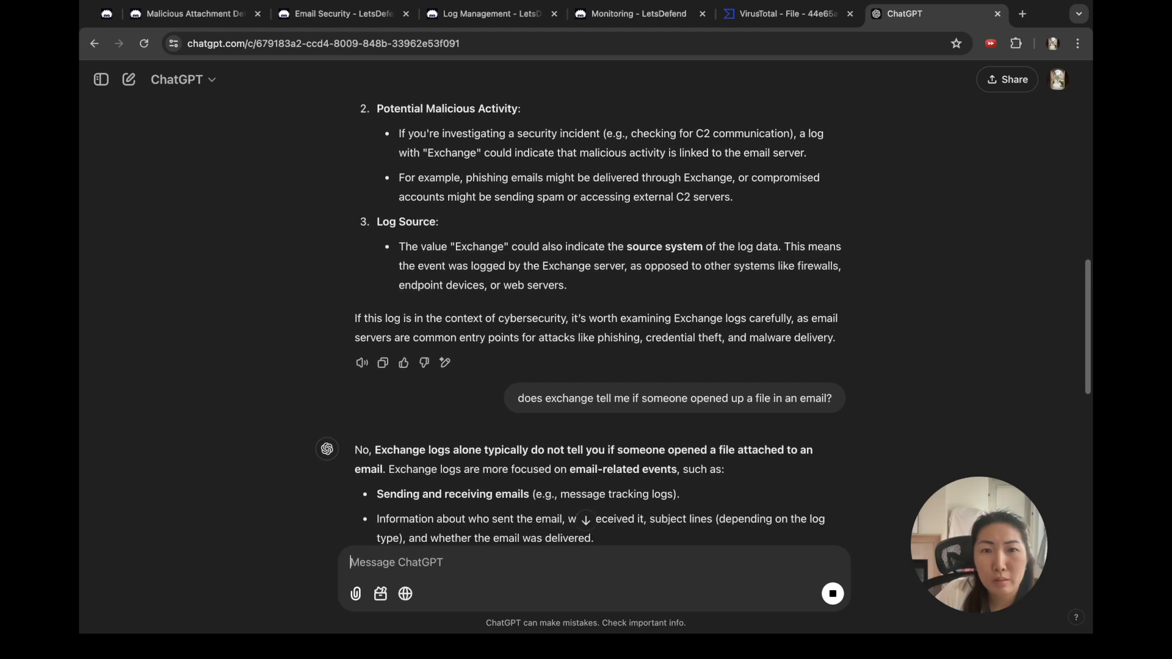
# Step: Read ChatGPT's reply down to its Summary recommending endpoint or network-level monitoring
pyautogui.scroll(-3, 586, 317)
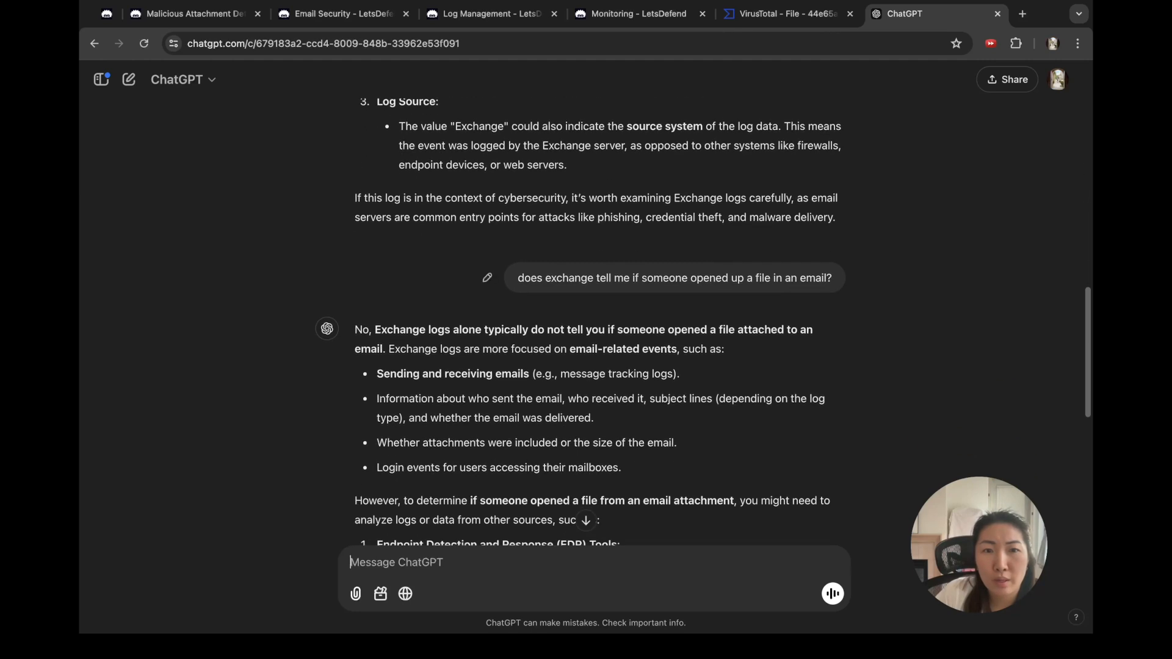
pyautogui.scroll(-1, 586, 317)
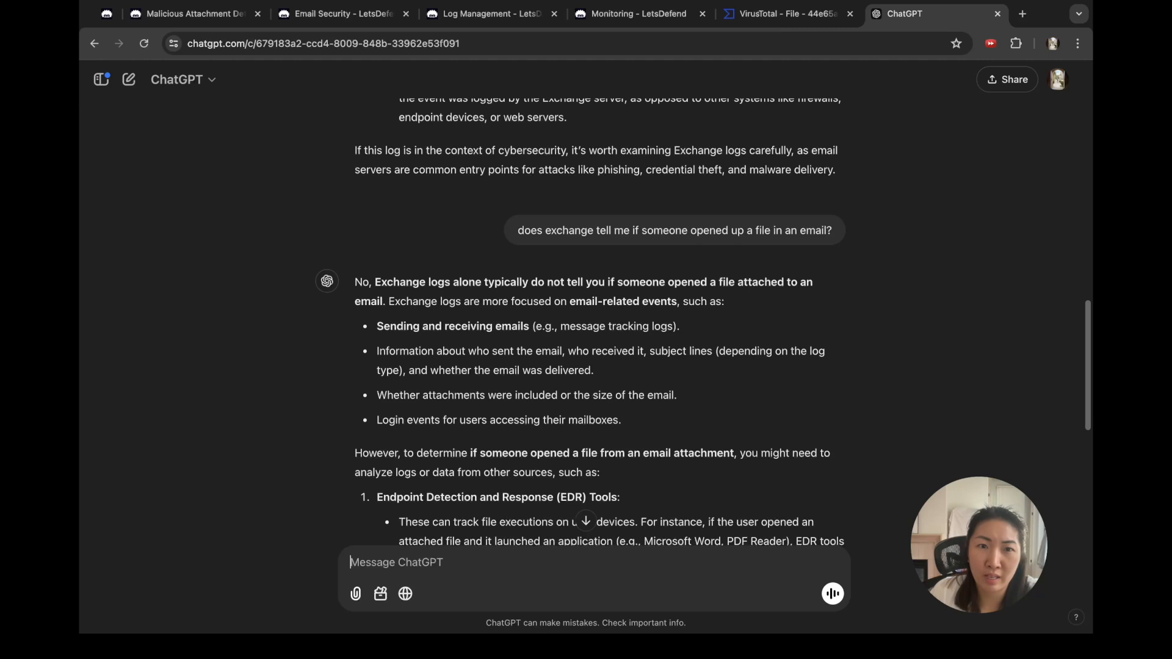
pyautogui.scroll(-2, 586, 317)
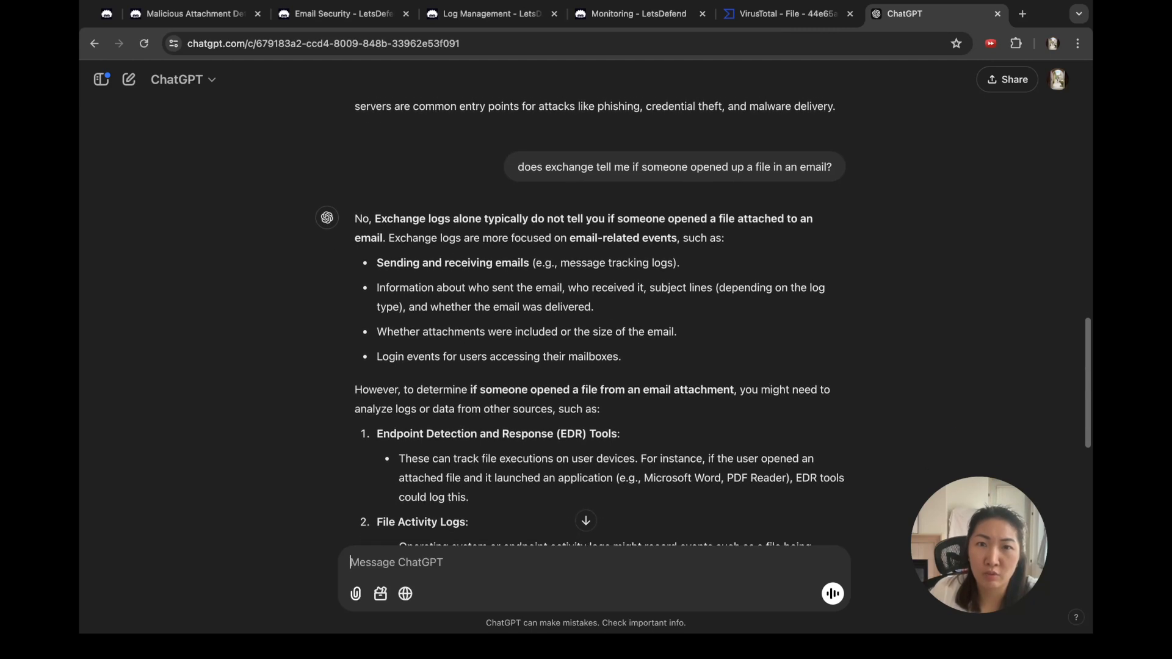
pyautogui.scroll(-1, 585, 317)
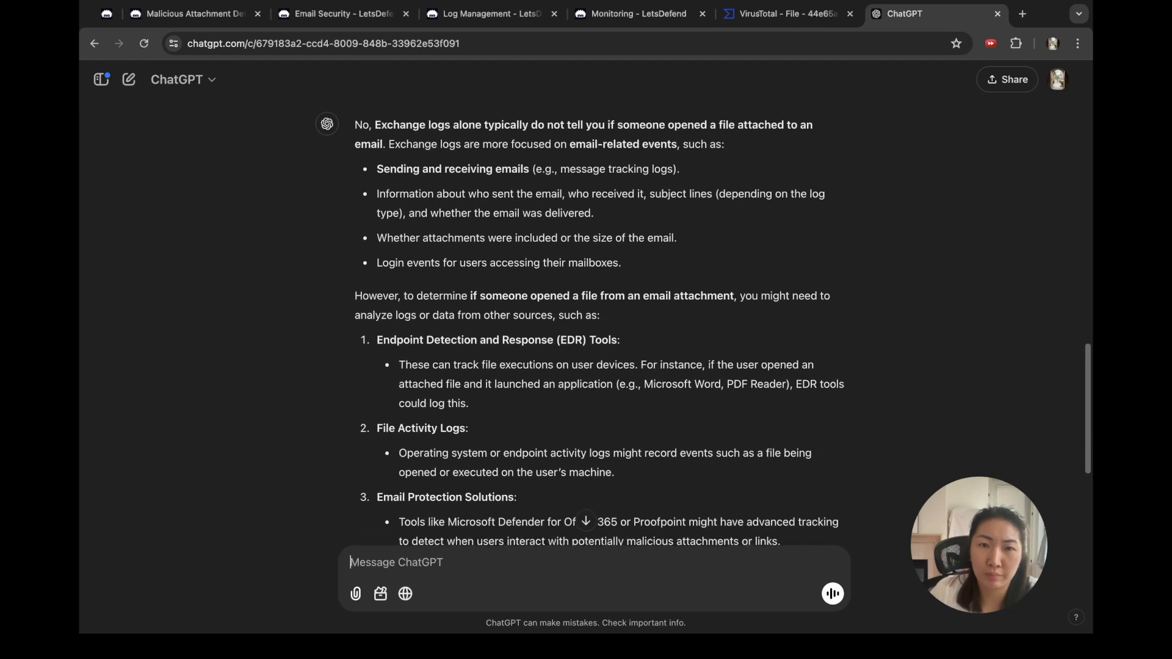
pyautogui.scroll(-1, 585, 317)
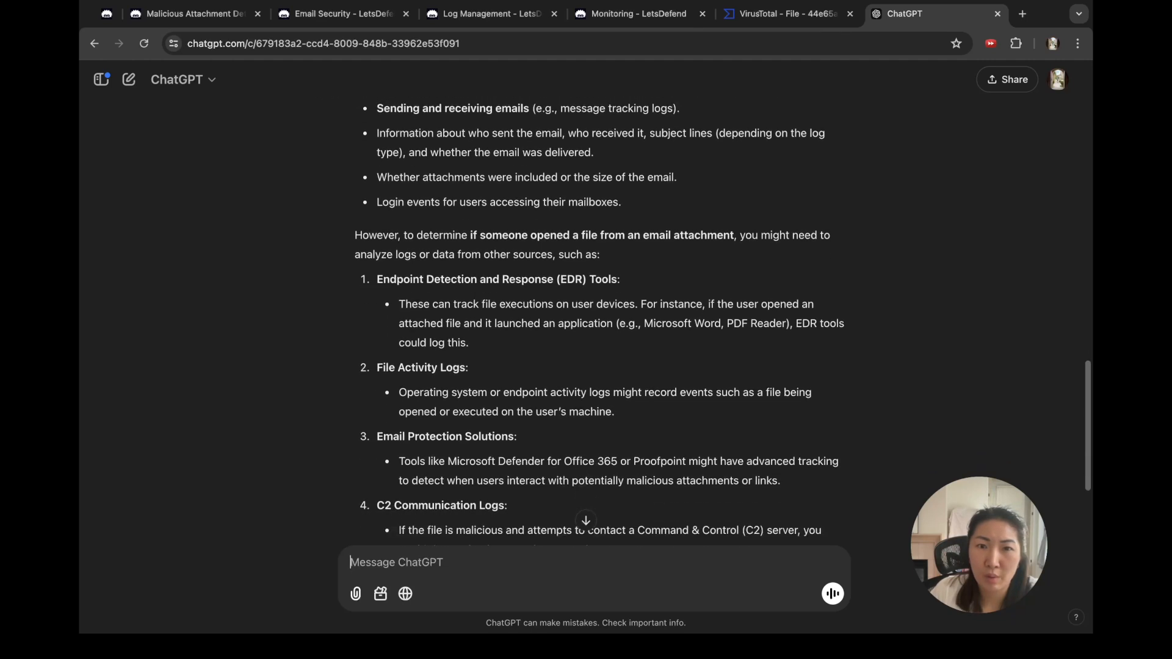
pyautogui.scroll(-1, 586, 318)
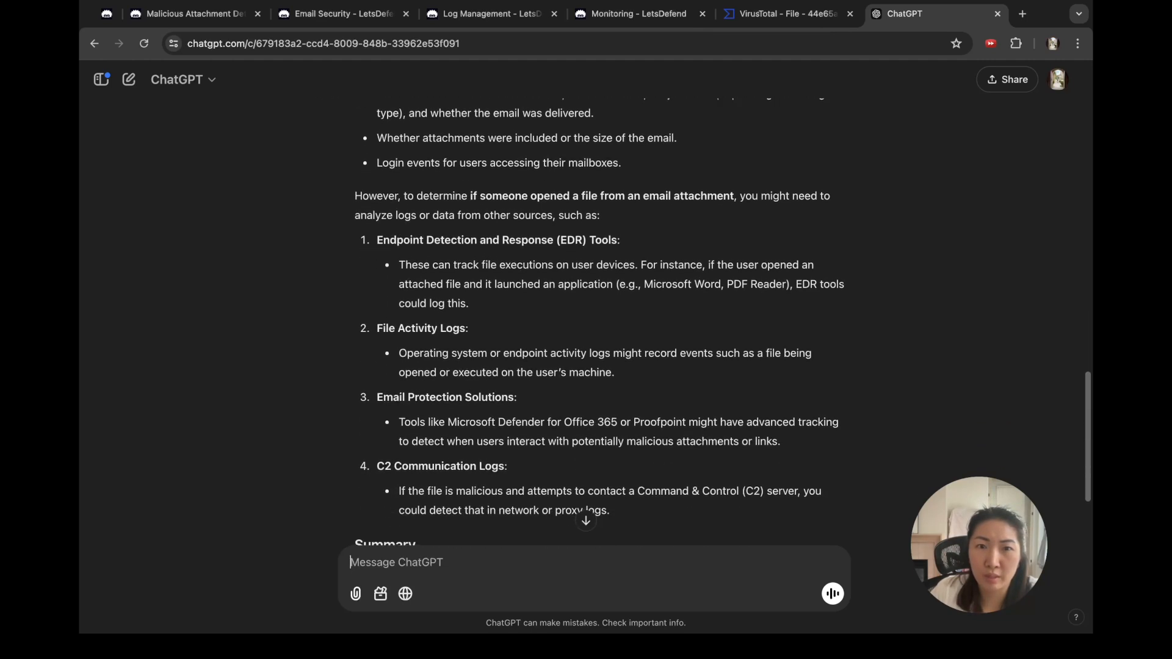
pyautogui.scroll(-1, 586, 318)
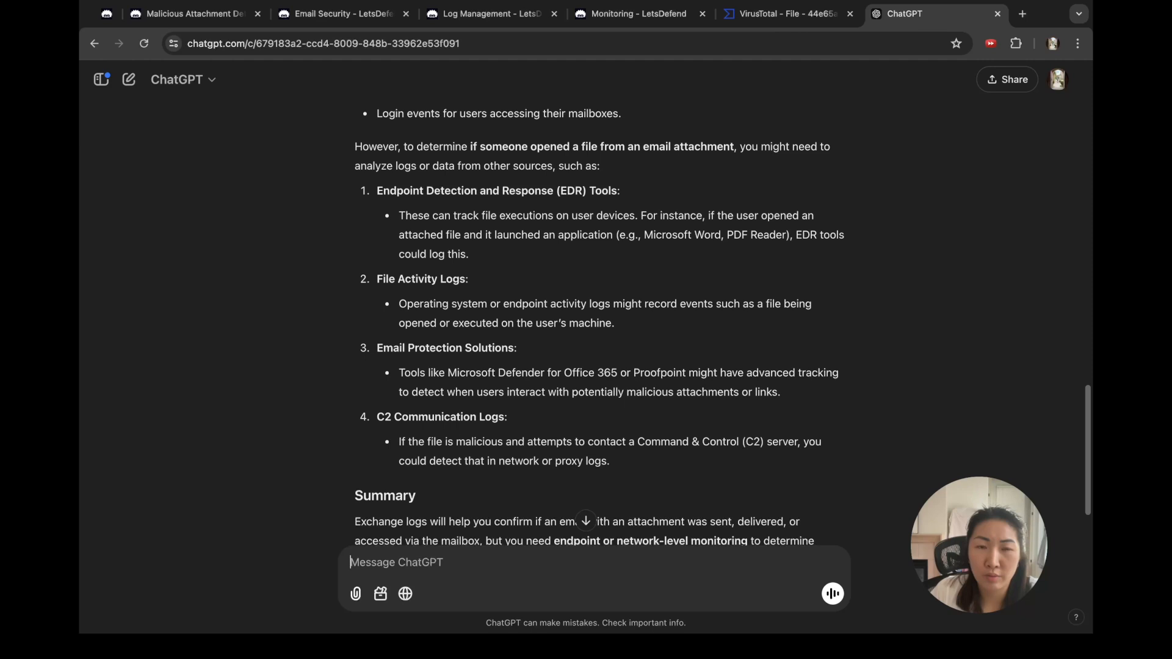
pyautogui.scroll(-1, 586, 318)
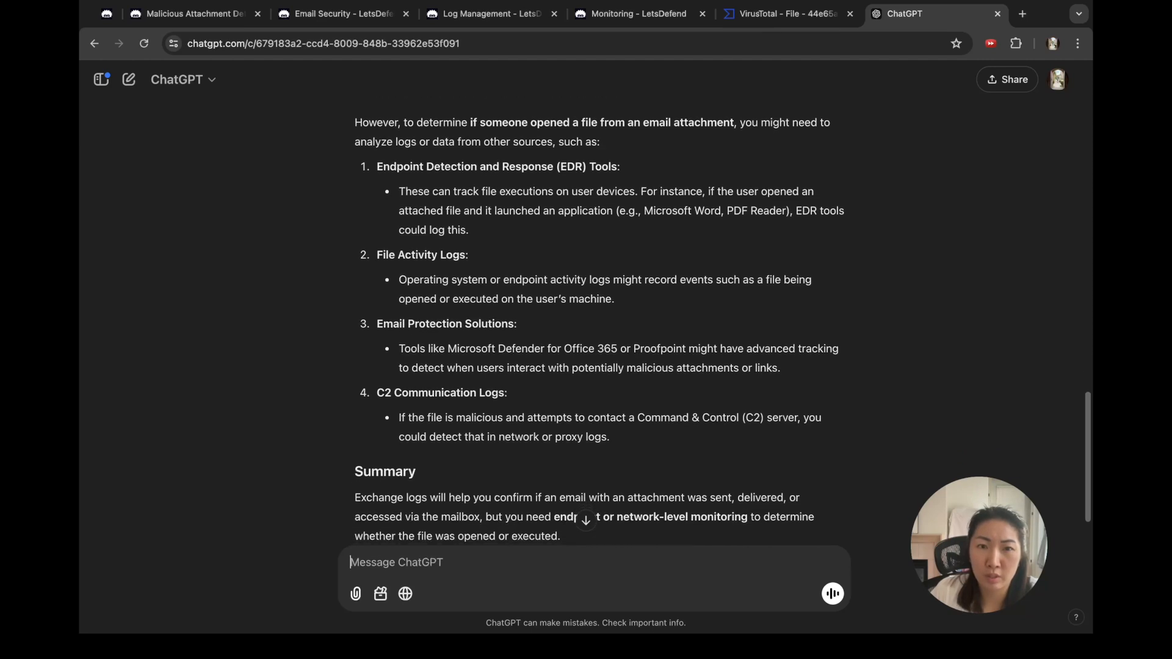
pyautogui.scroll(-1, 586, 317)
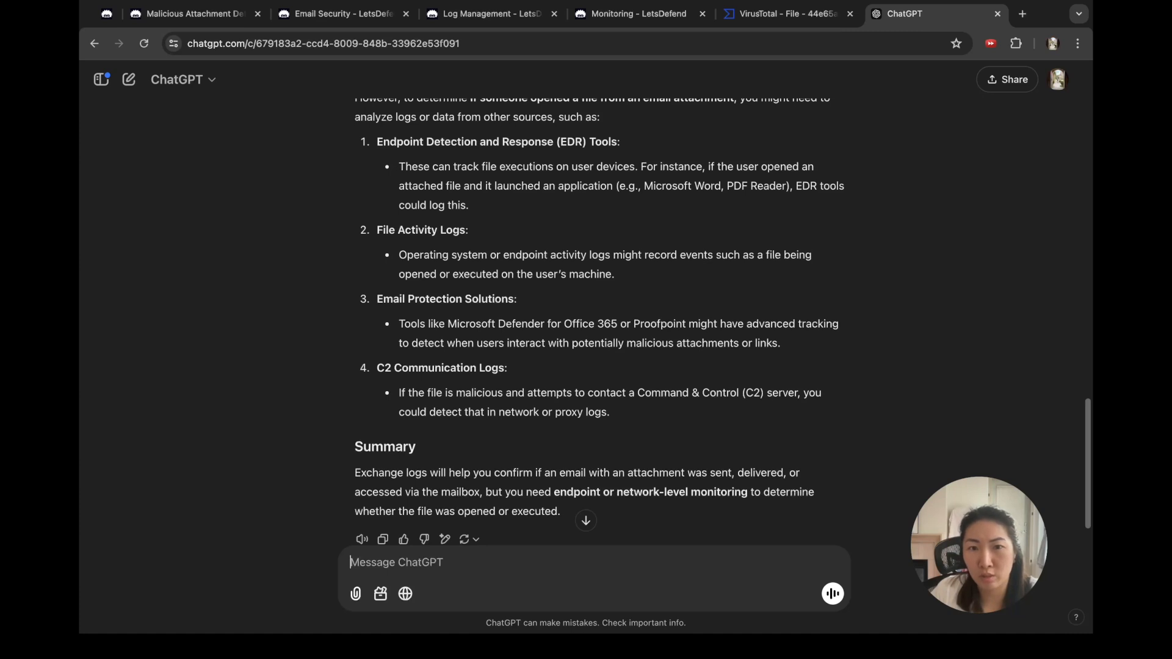
pyautogui.scroll(-1, 585, 318)
pyautogui.scroll(2, 586, 318)
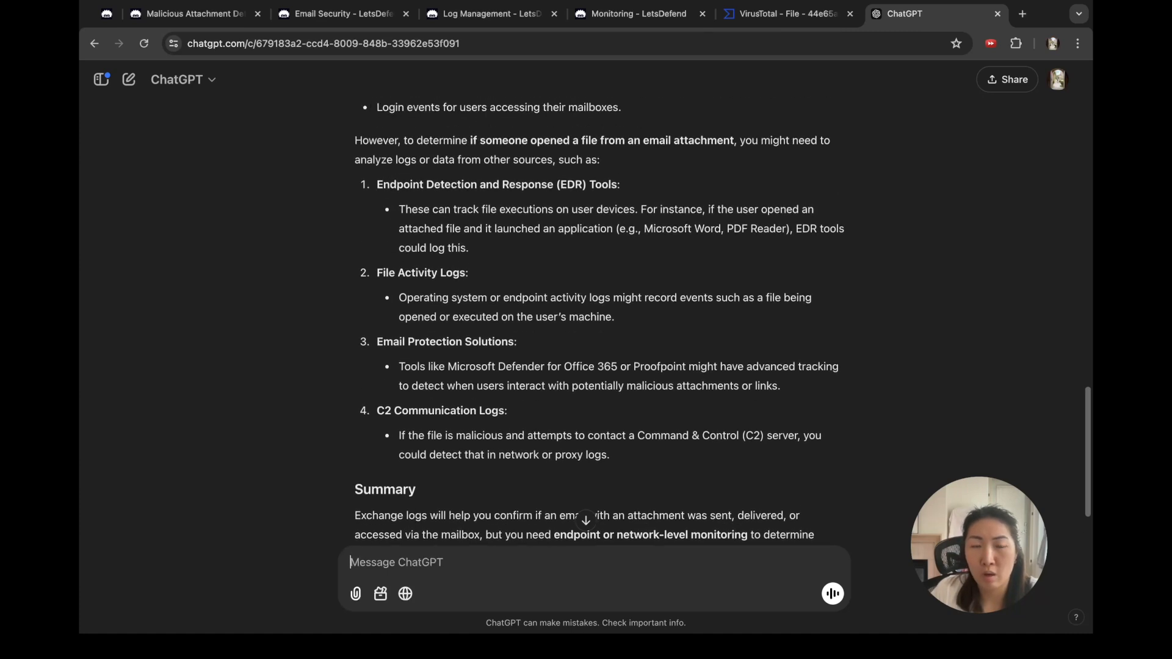
# Step: Revisit the phishing email, the case question, the Exchange log event and SOC114 alert tabs
pyautogui.click(343, 13)
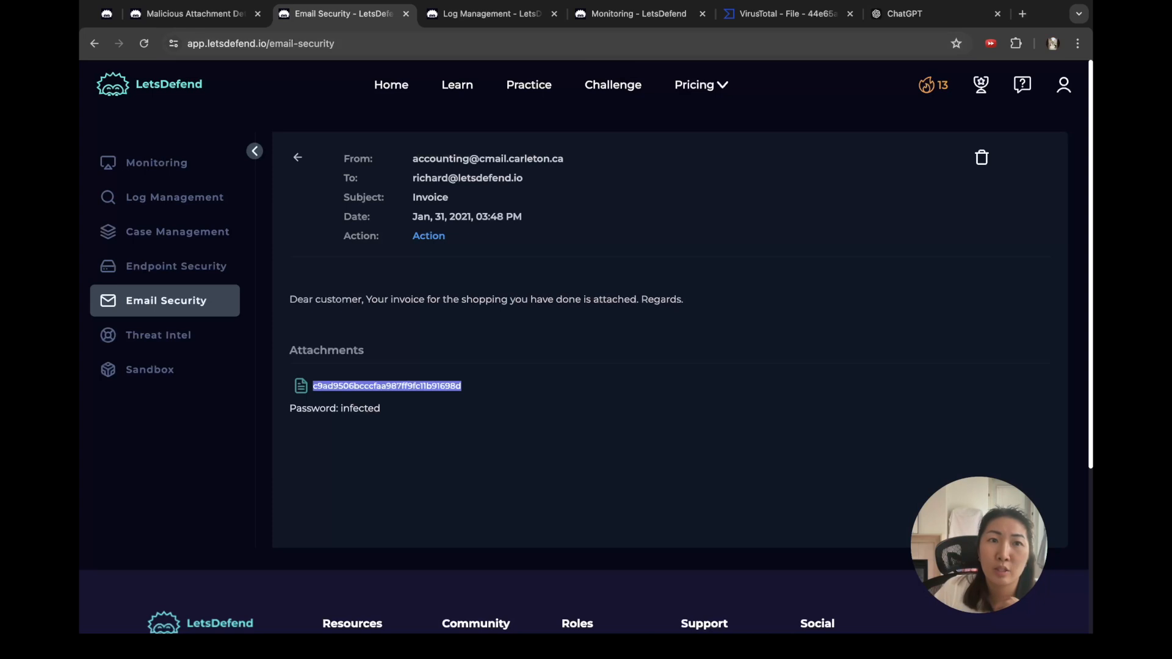
pyautogui.click(196, 14)
pyautogui.click(770, 329)
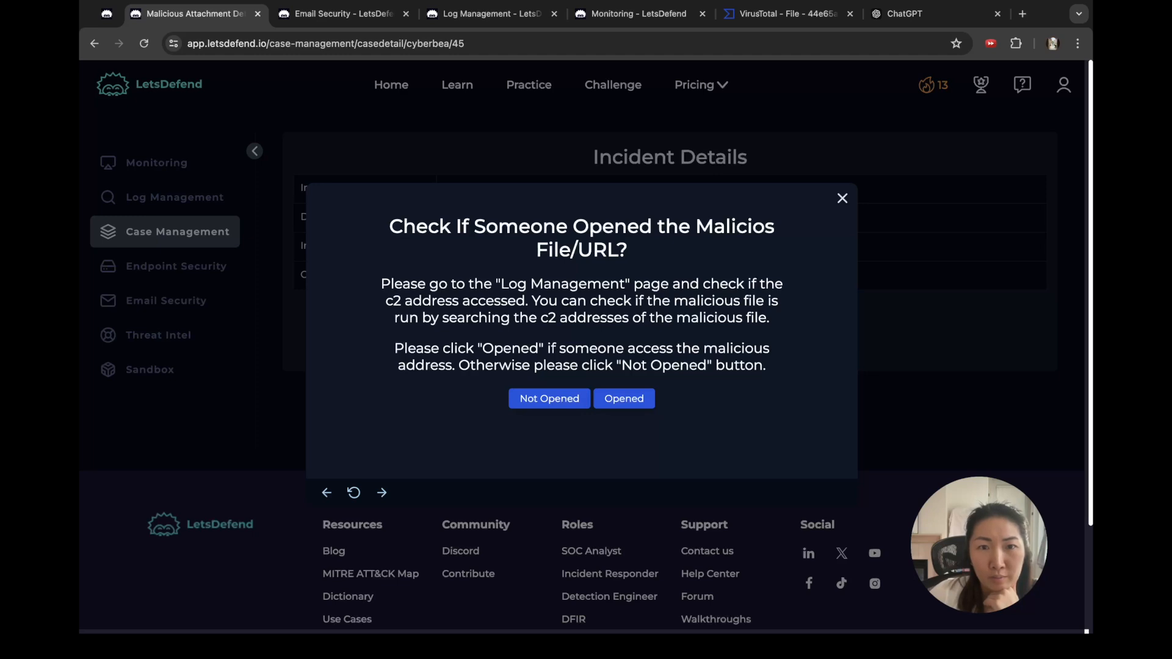
pyautogui.click(492, 14)
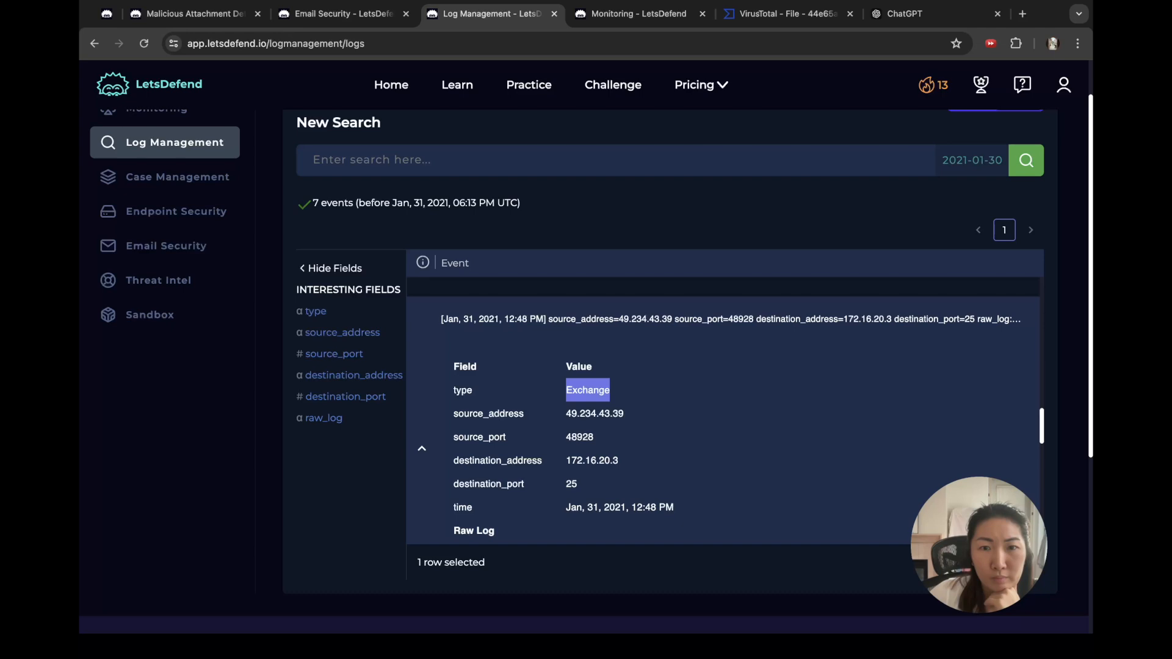
pyautogui.hotkey('ctrl', 'Tab')
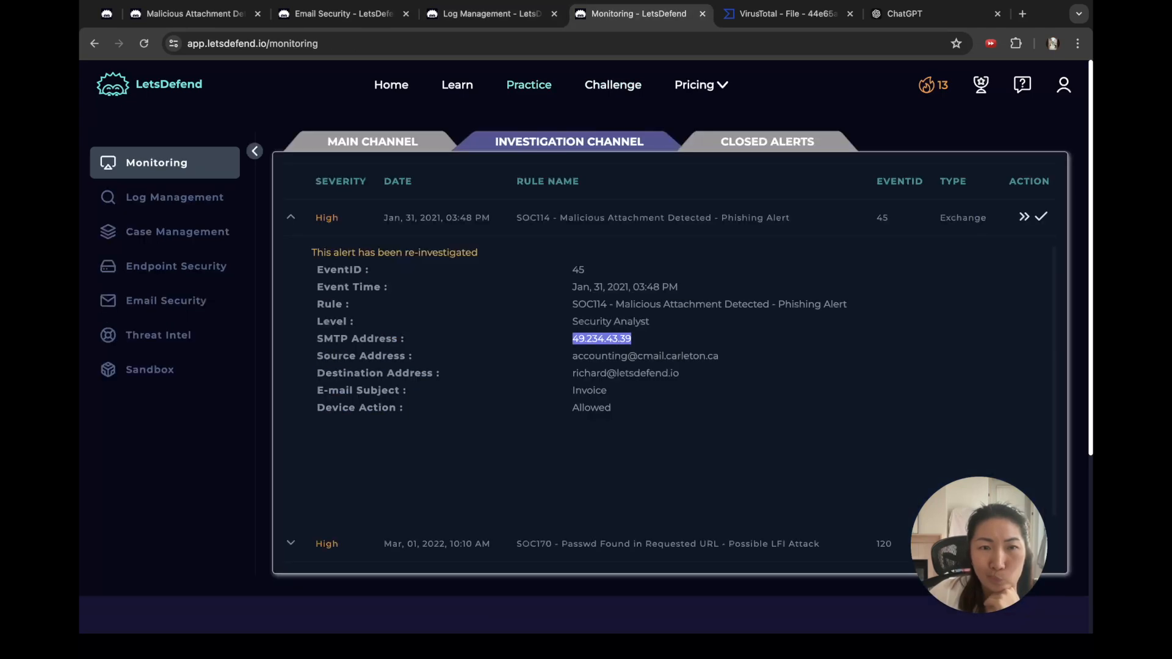
pyautogui.hotkey('ctrl', 'shift', 'Tab')
pyautogui.hotkey('ctrl', 'shift', 'Tab')
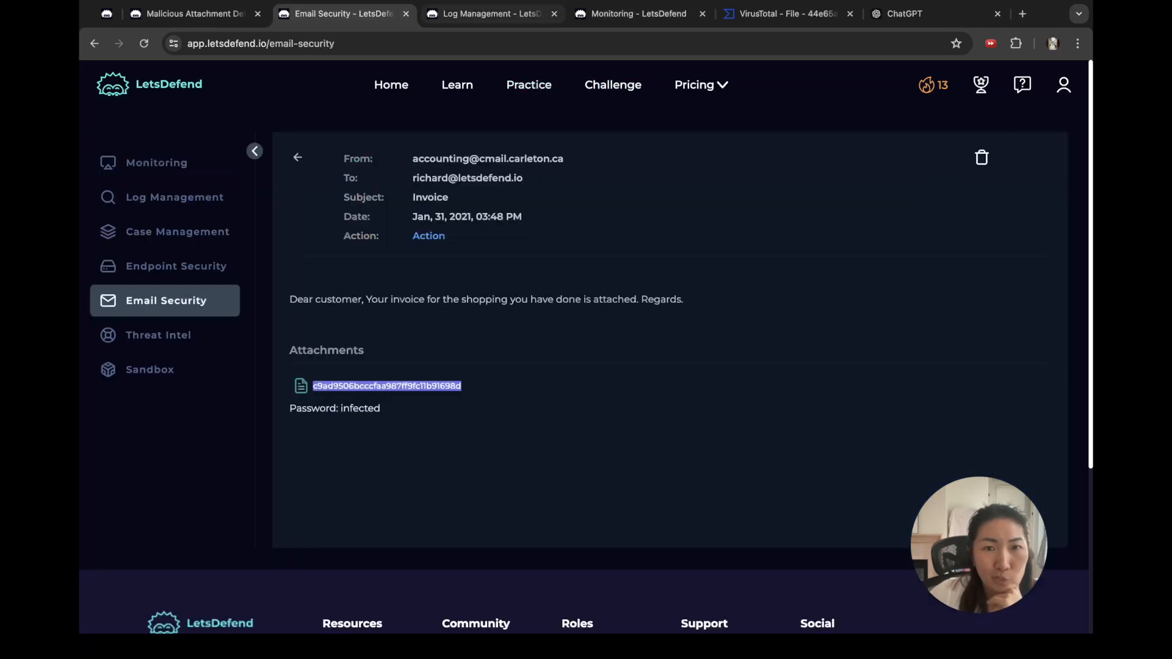
# Step: Open a second Log Management page listing all 3773 events over All Time
pyautogui.hotkey('ctrl', 'Tab')
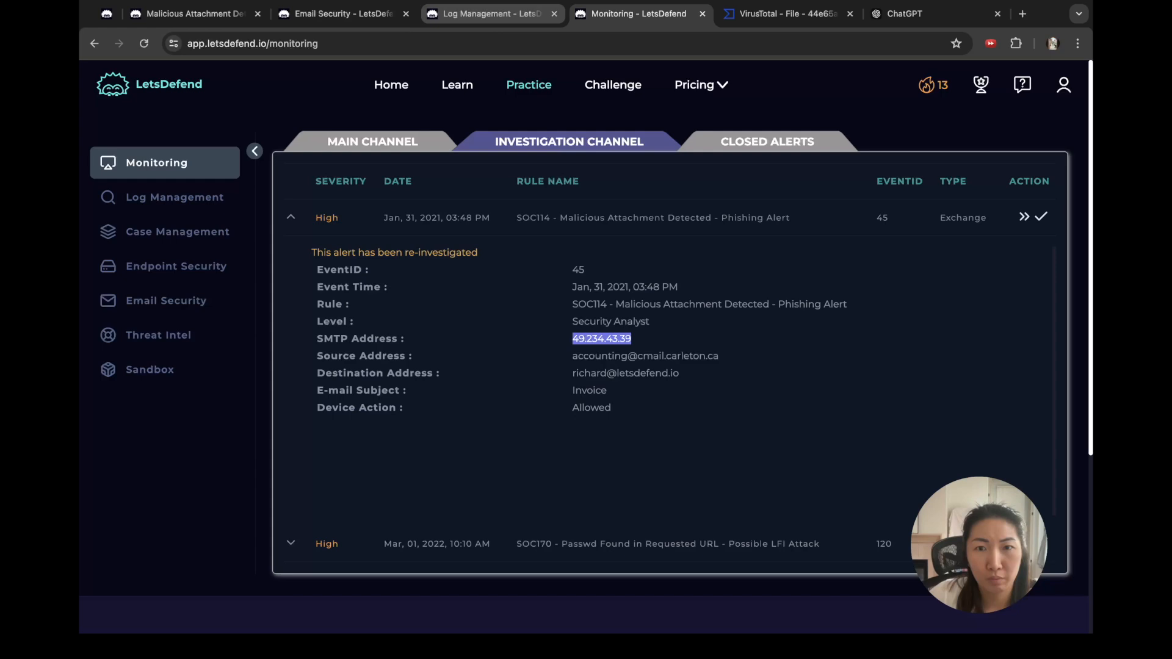
pyautogui.click(491, 13)
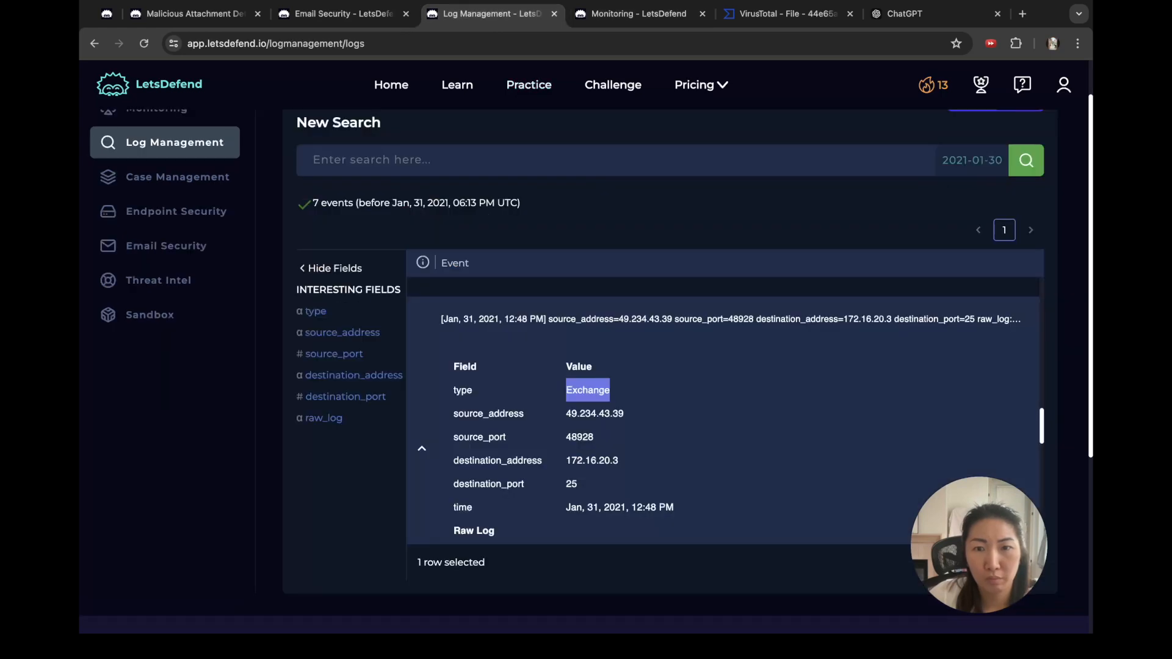
pyautogui.scroll(-1, 723, 407)
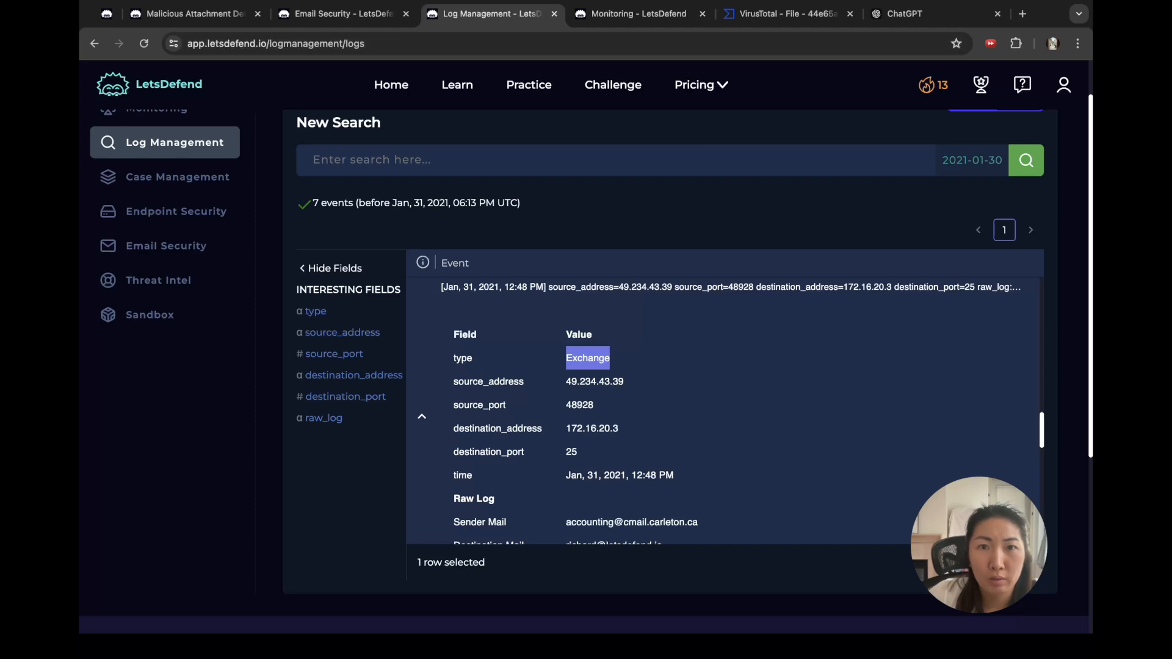
pyautogui.click(519, 101)
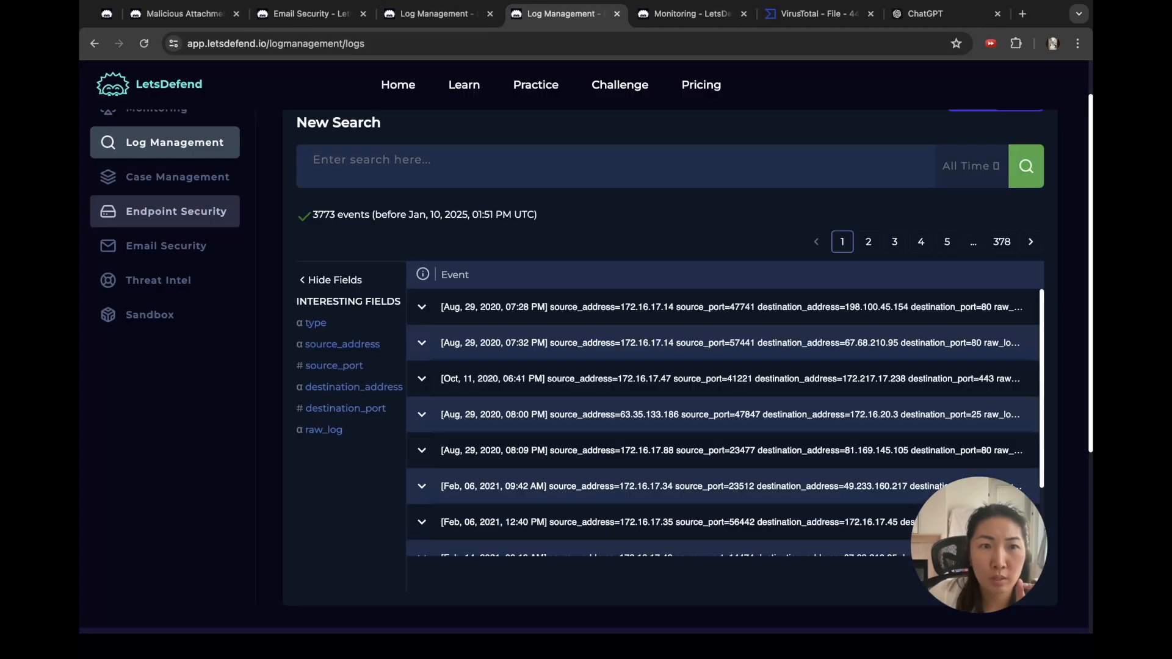
# Step: Search Endpoint Security for the SMTP address 49.234.43.39, which returns no matches
pyautogui.click(176, 211)
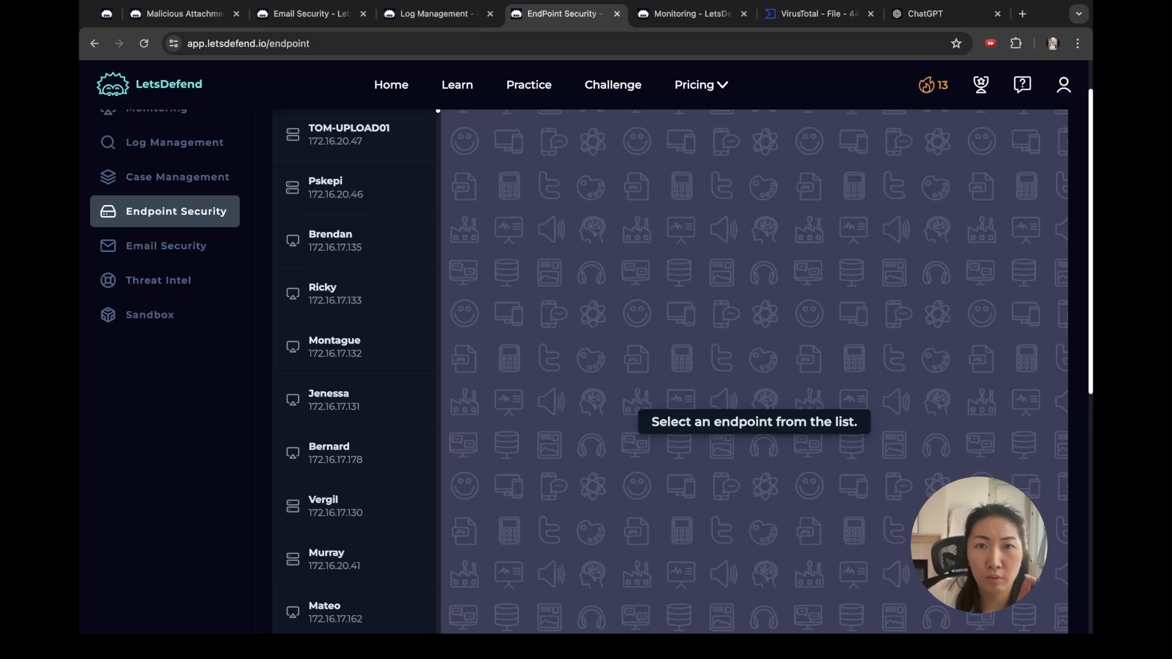
pyautogui.click(691, 14)
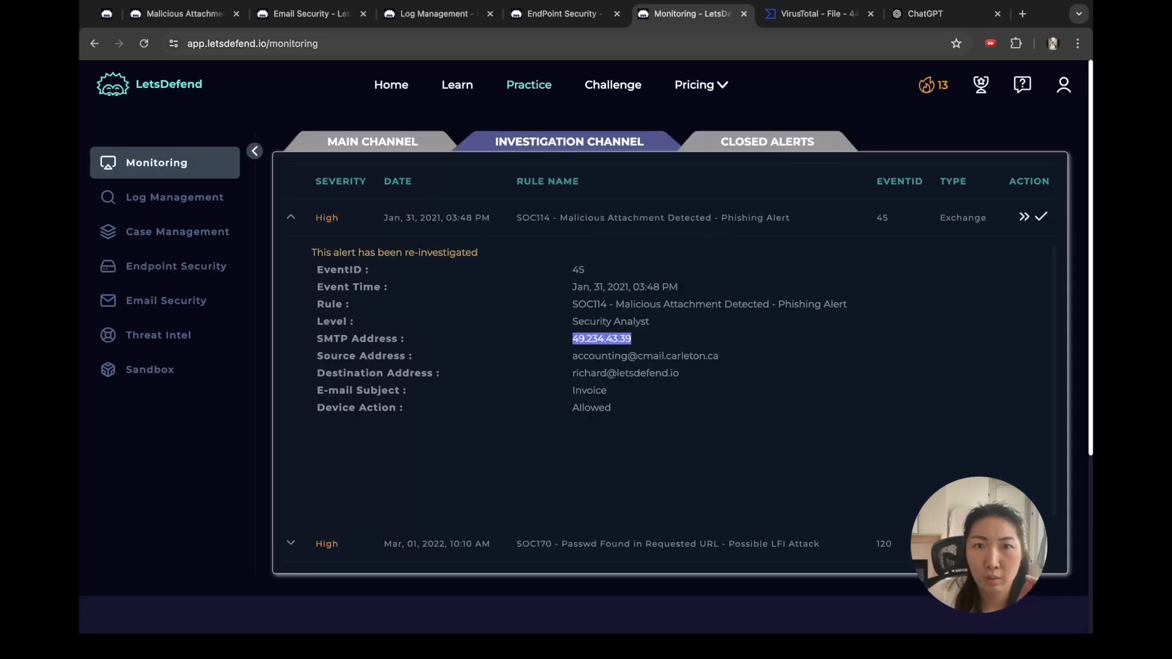
pyautogui.click(562, 14)
pyautogui.click(342, 147)
pyautogui.write('49.234.43.39')
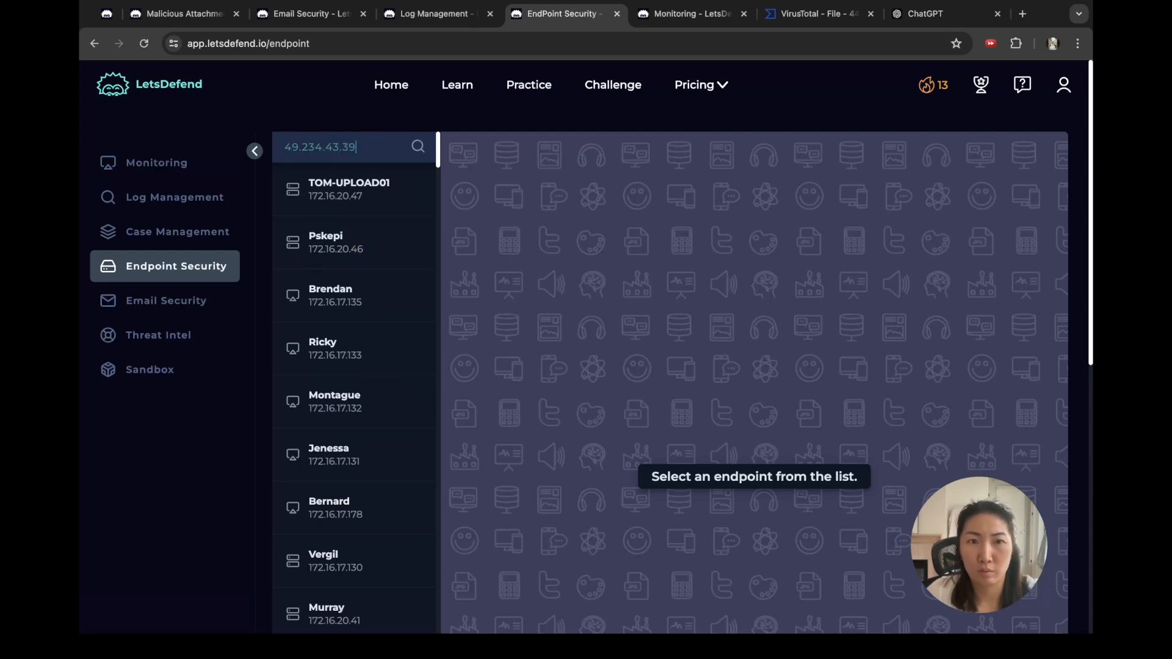
pyautogui.press('Return')
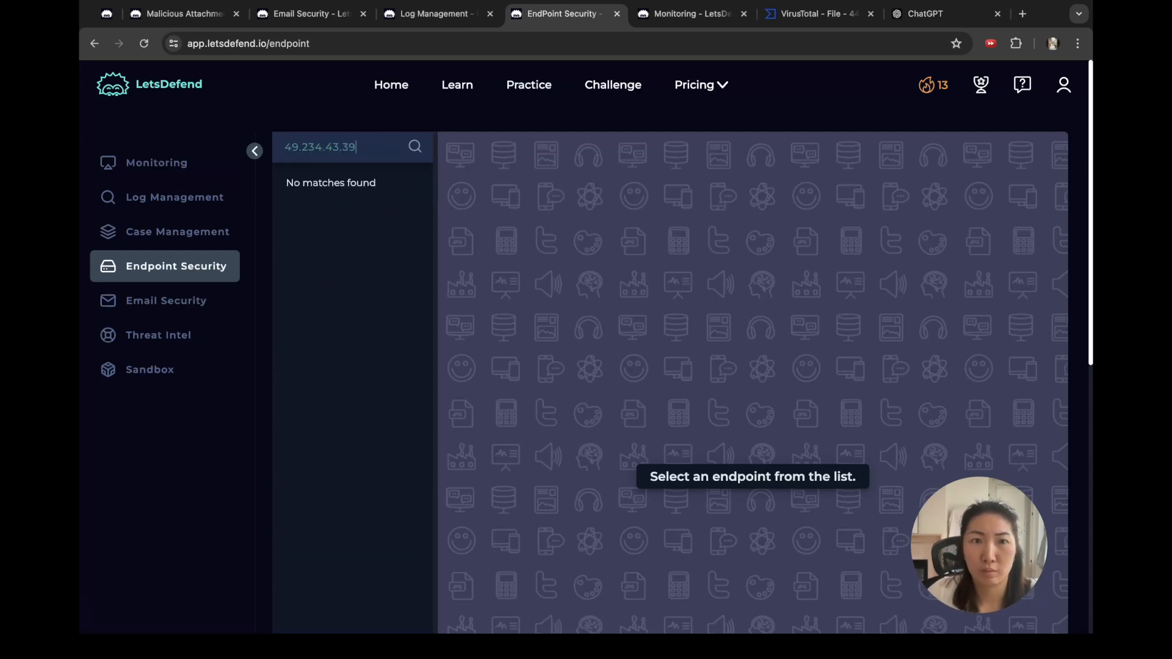
# Step: Search endpoints for destination 172.16.20.3 and open the Exchange Server entry
pyautogui.click(437, 14)
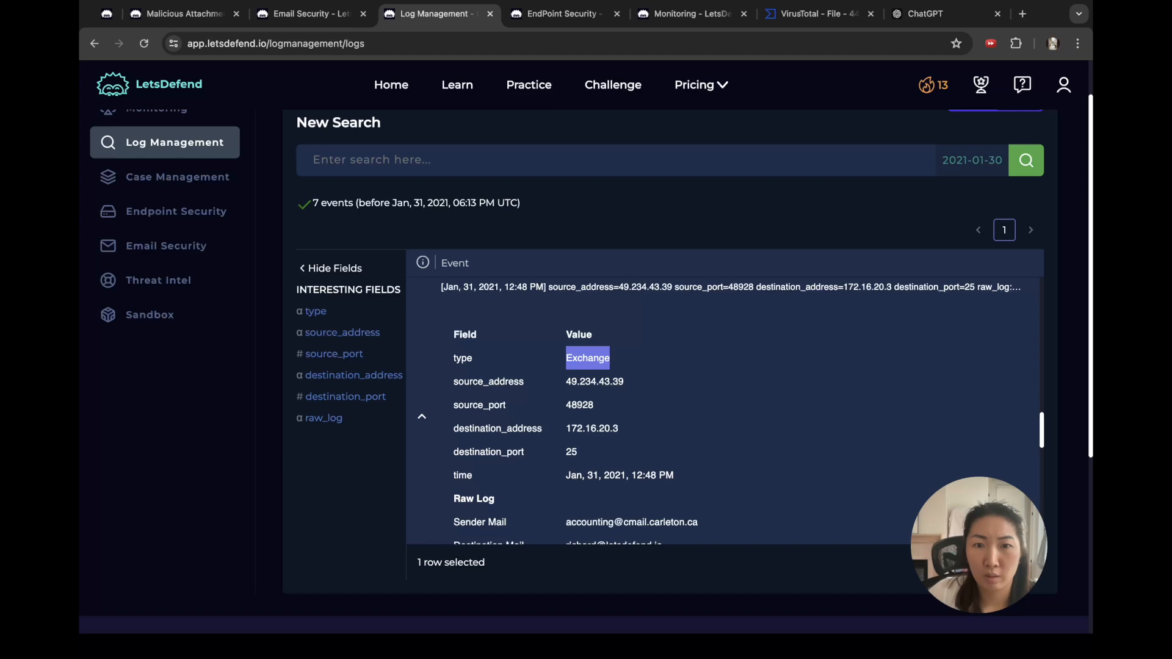
pyautogui.doubleClick(592, 429)
pyautogui.hotkey('ctrl', 'c')
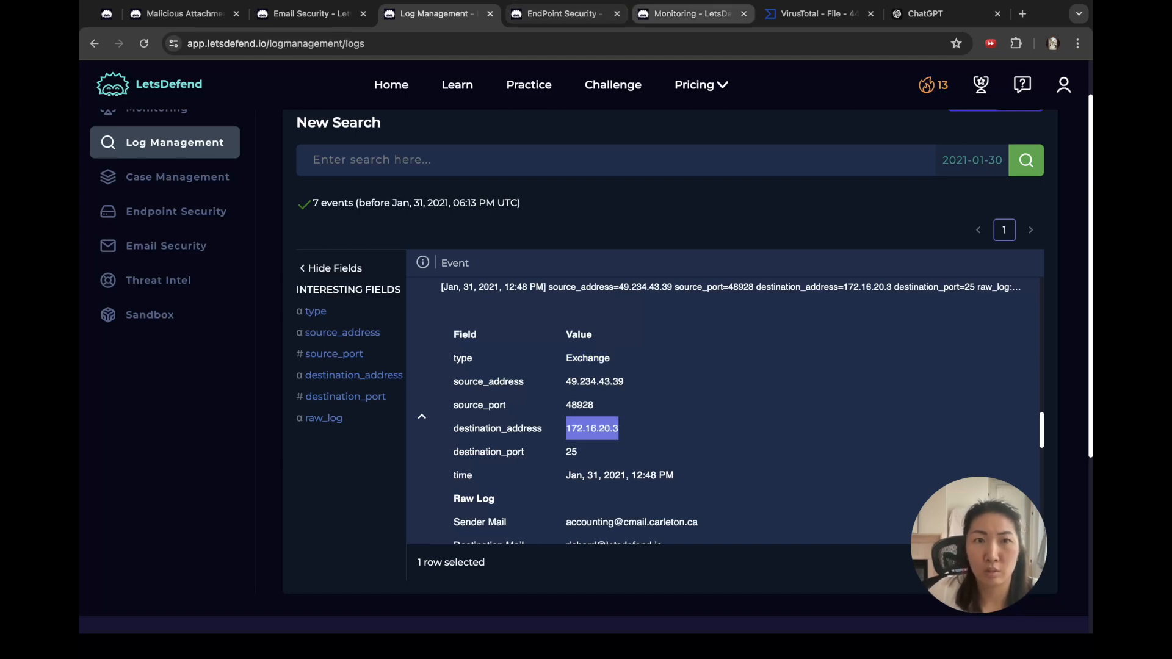
pyautogui.click(693, 14)
pyautogui.click(562, 13)
pyautogui.hotkey('ctrl', 'a')
pyautogui.hotkey('ctrl', 'v')
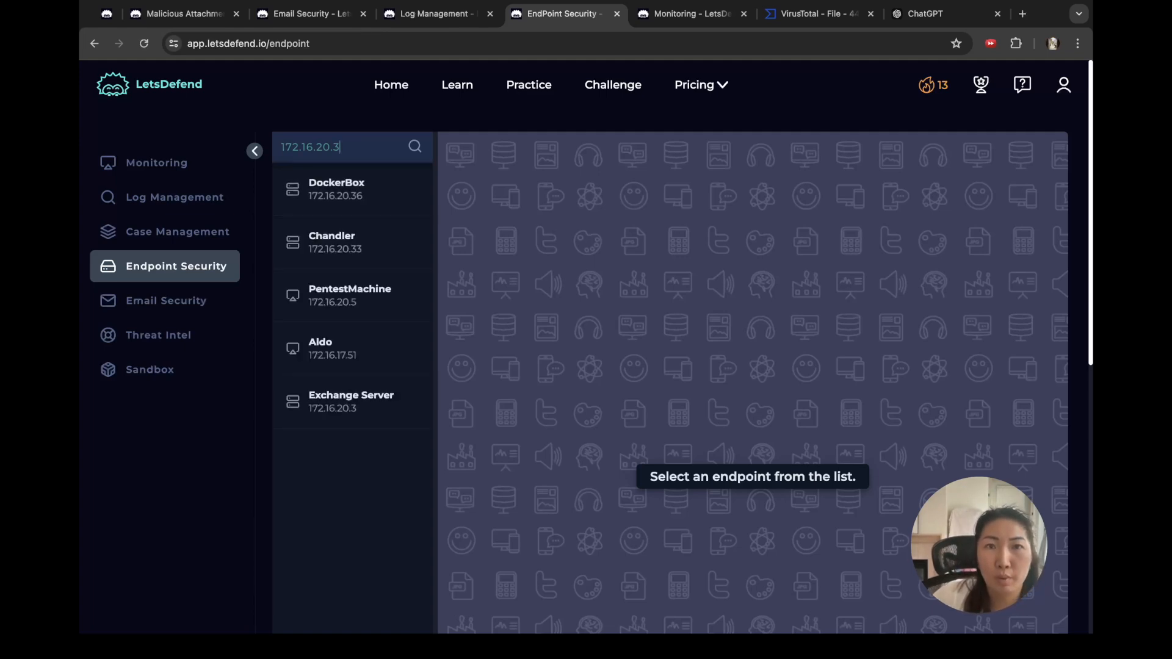
pyautogui.click(436, 13)
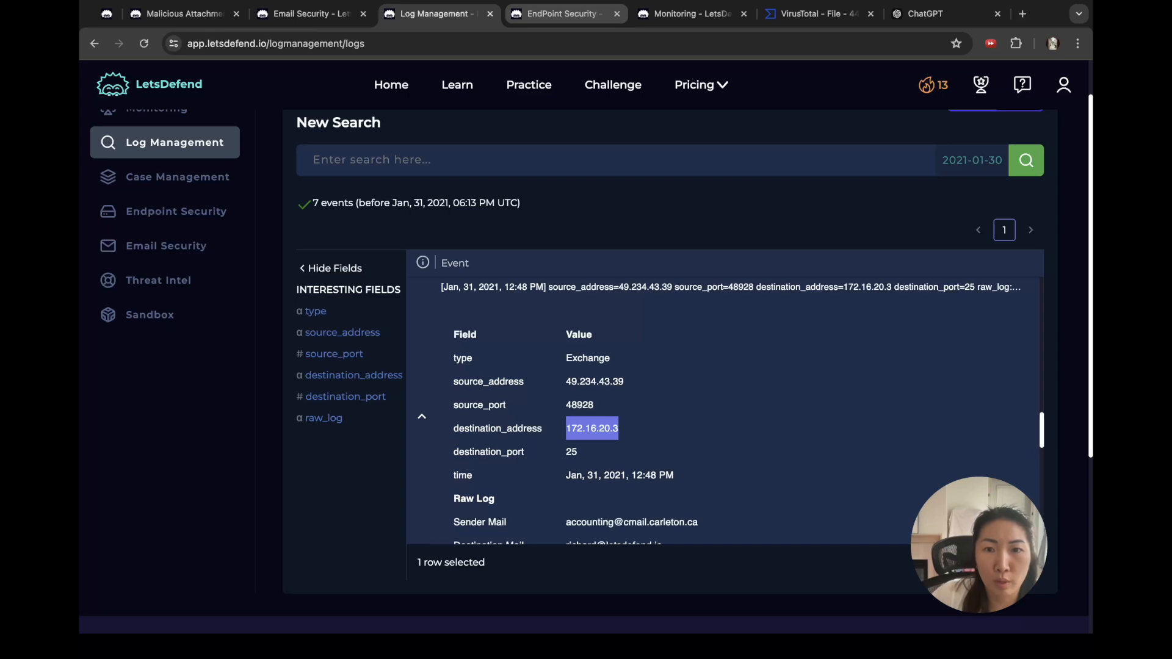
pyautogui.click(559, 13)
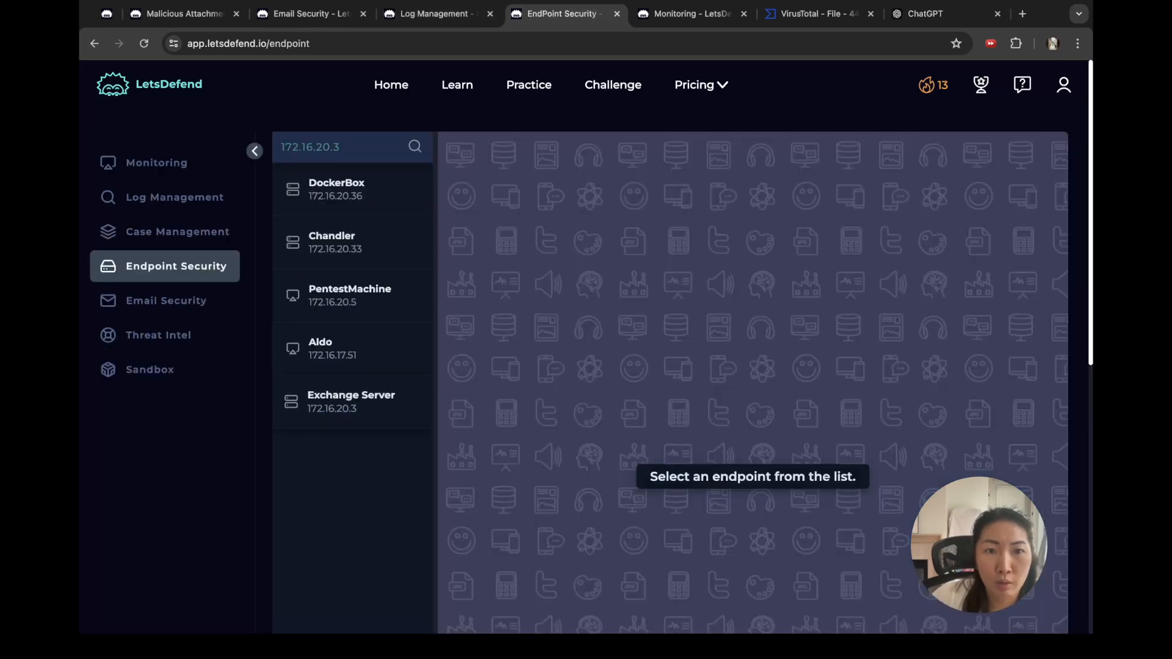
pyautogui.click(352, 401)
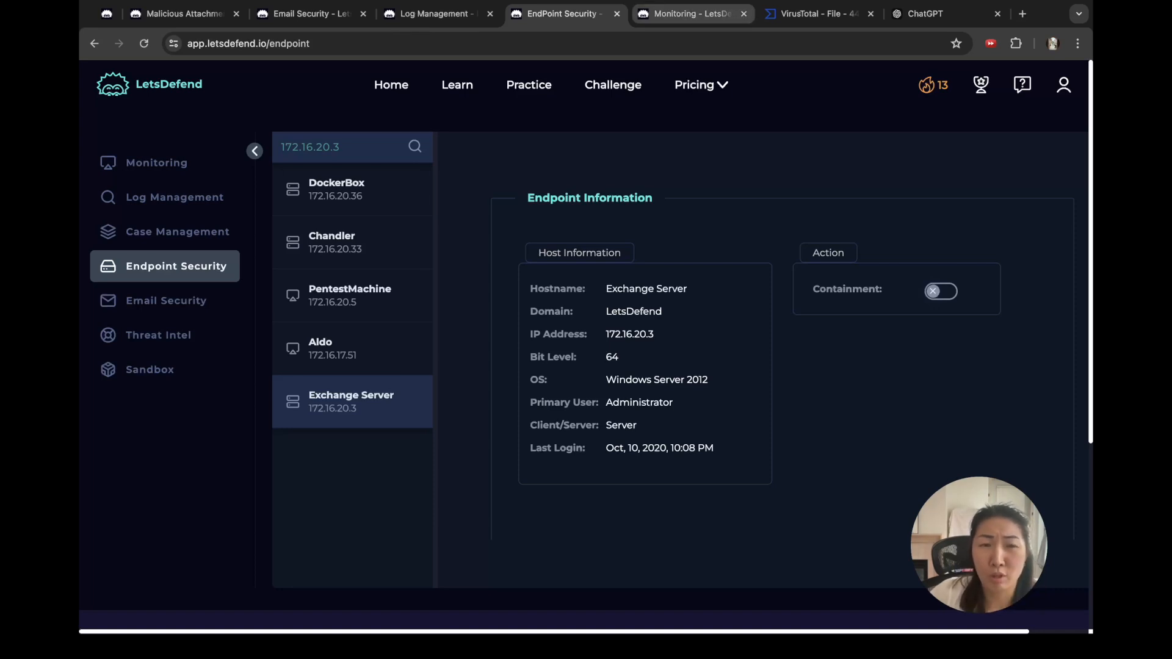
# Step: Review the endpoint, SOC114 alert, logged event's destination 172.16.20.3 and the Invoice email
pyautogui.click(180, 13)
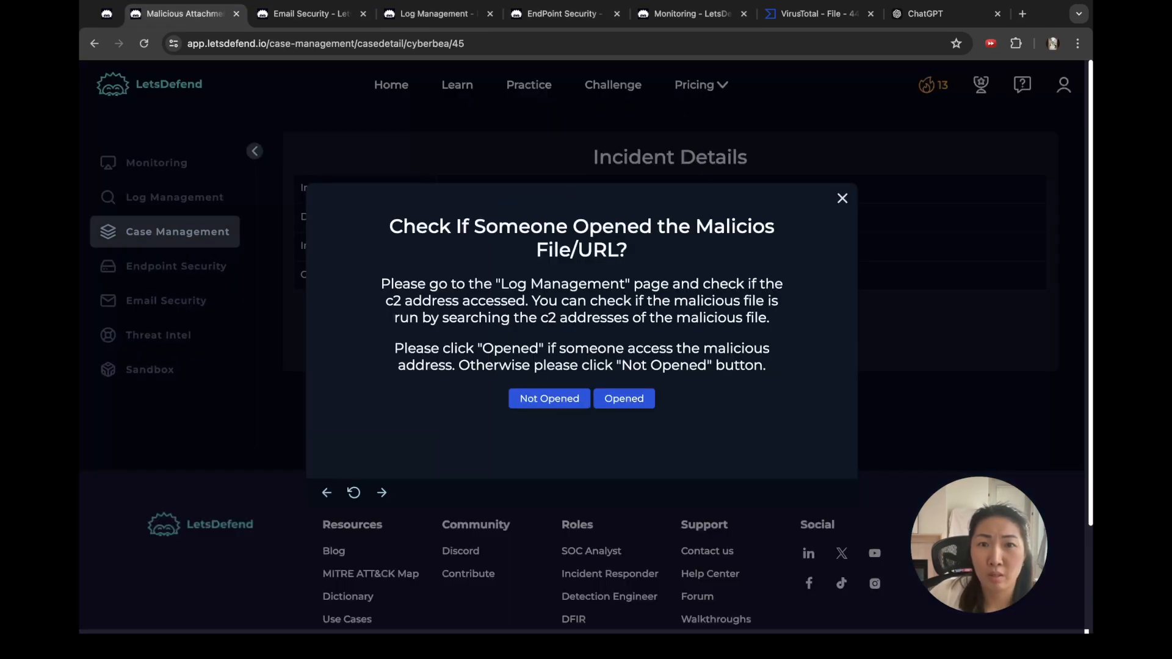
pyautogui.click(562, 13)
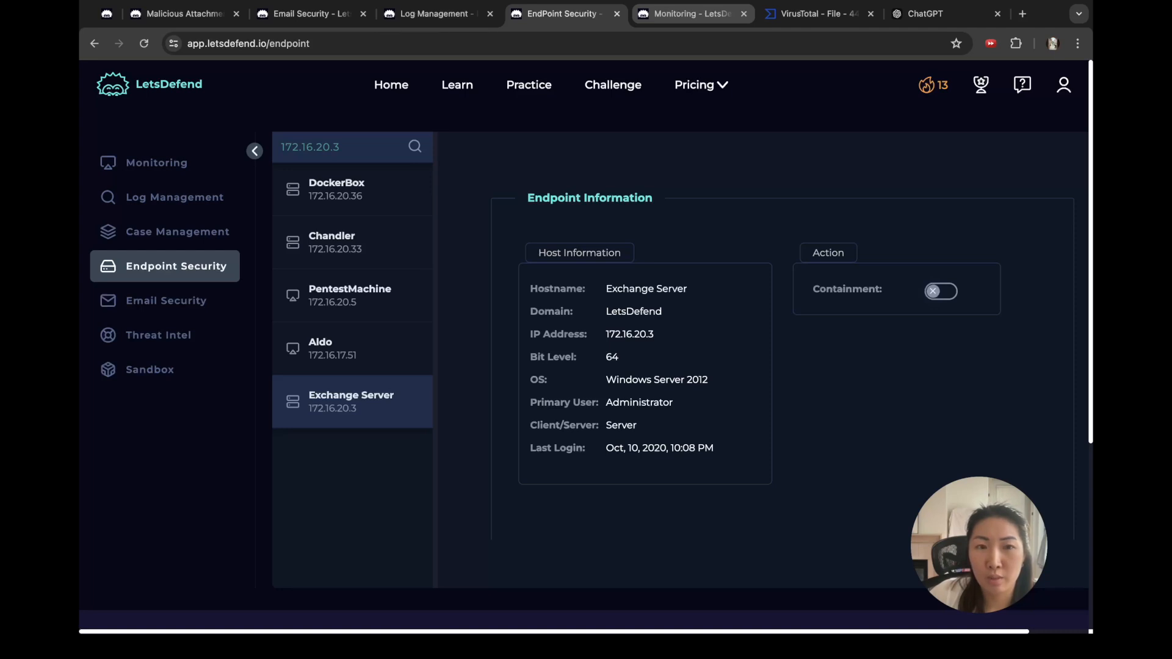
pyautogui.click(689, 13)
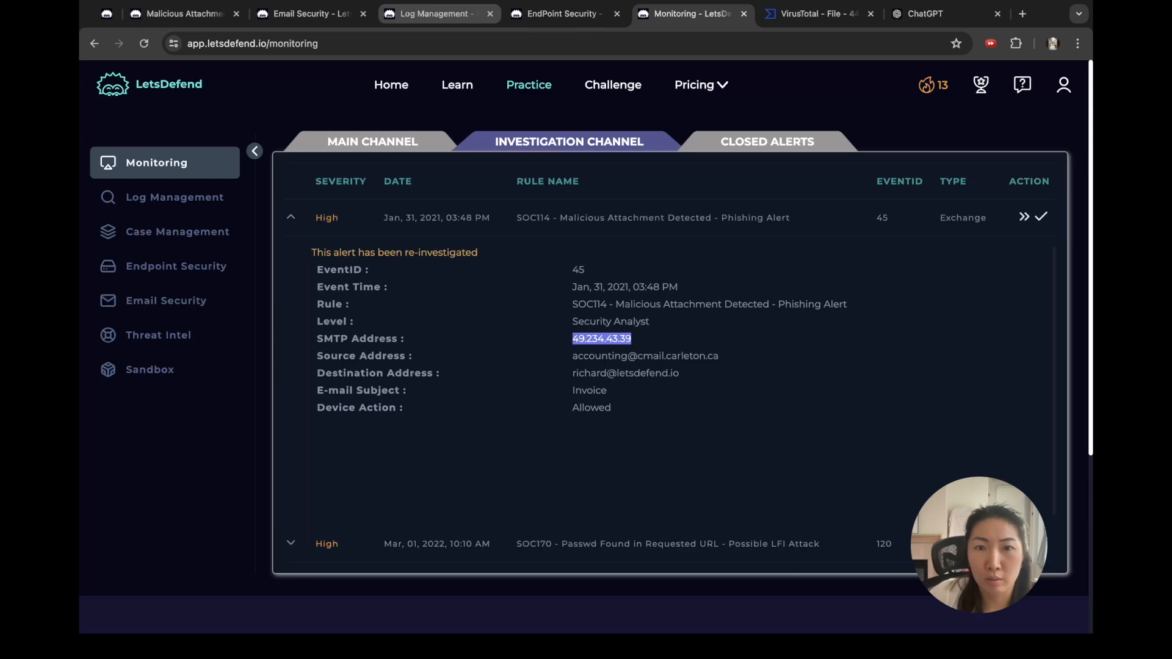
pyautogui.click(434, 13)
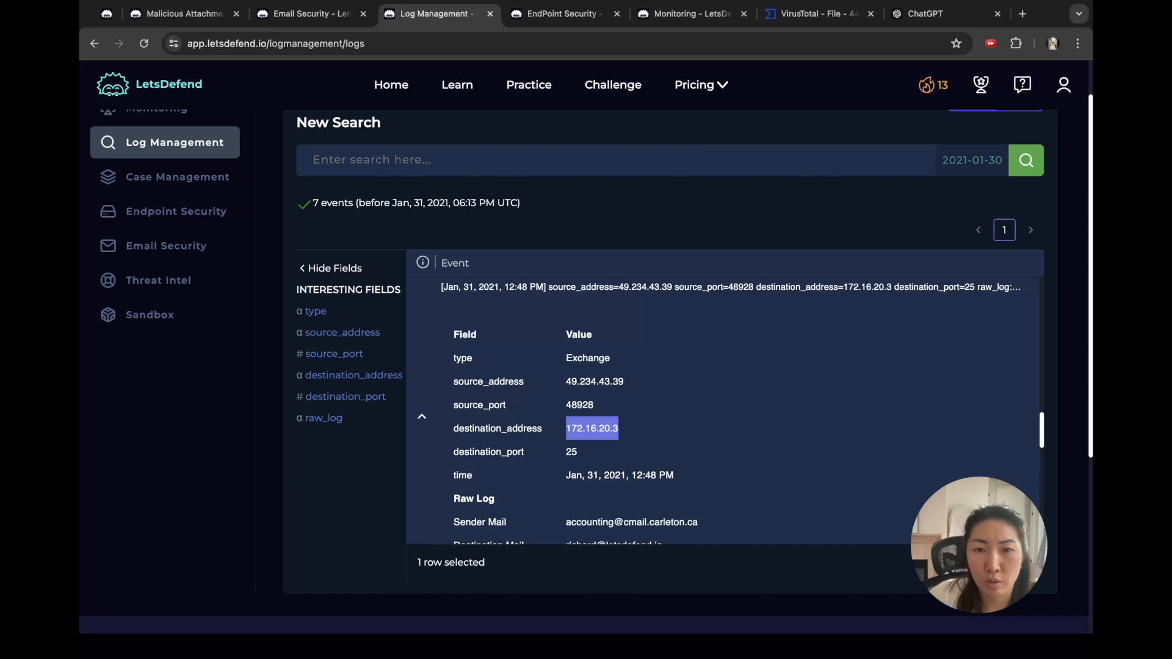
pyautogui.click(610, 429)
pyautogui.moveTo(619, 429); pyautogui.dragTo(566, 430)
pyautogui.scroll(-1, 720, 411)
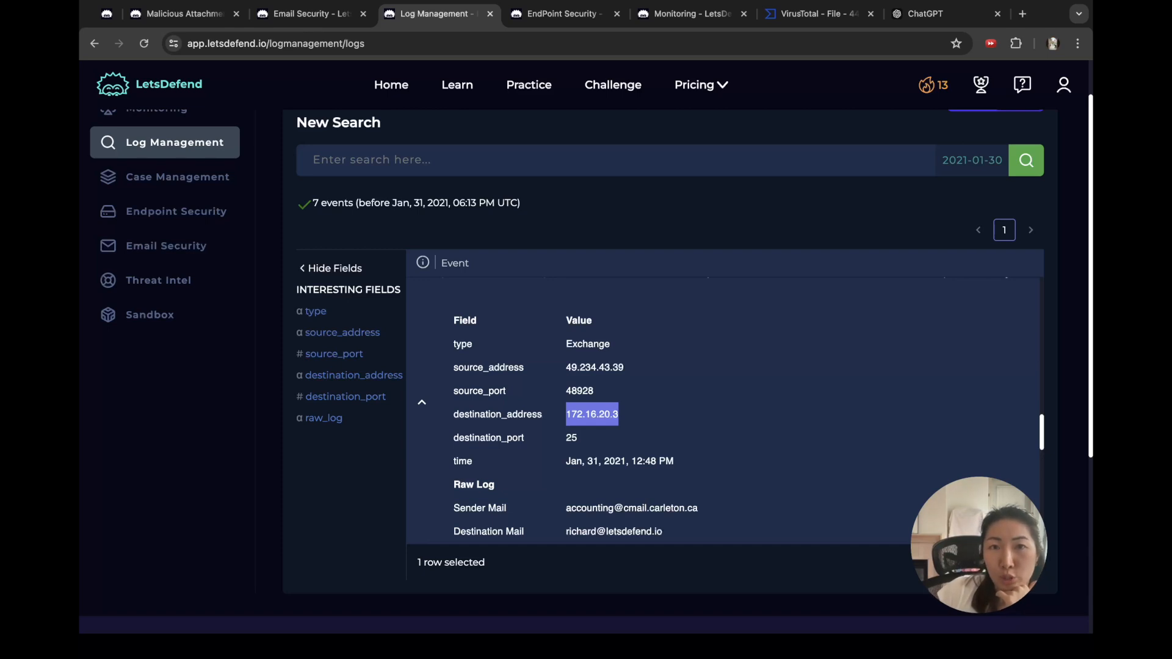
pyautogui.click(308, 13)
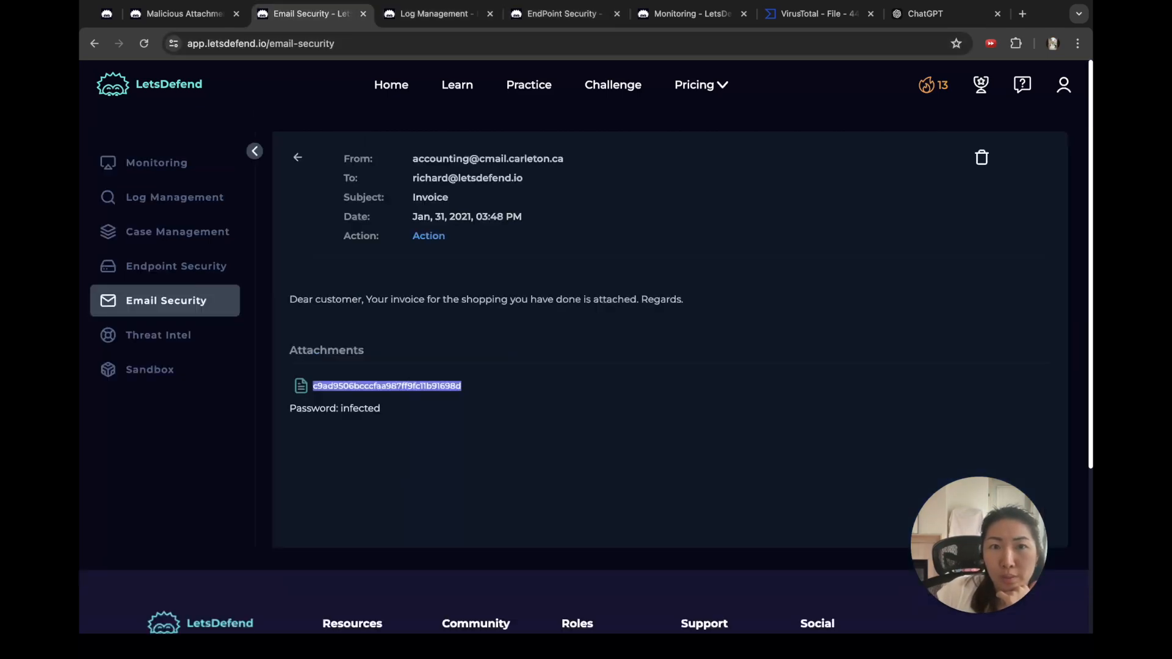
# Step: Check the Exchange Server's last login of Oct. 10, 2020, then return to the case question
pyautogui.click(562, 14)
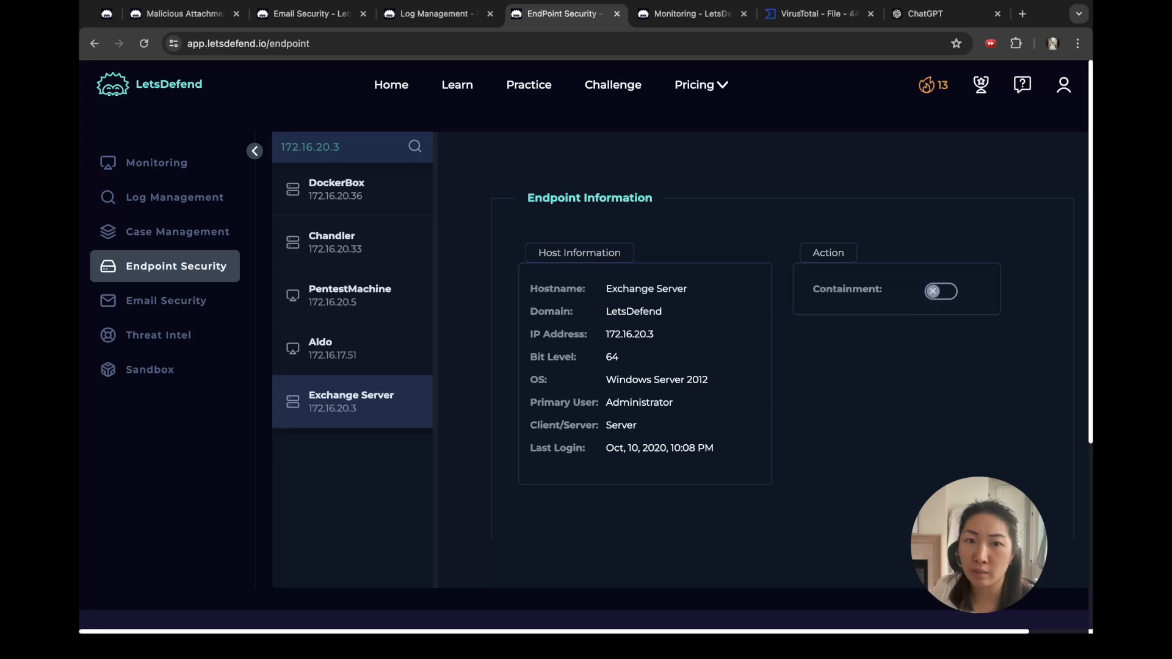
pyautogui.doubleClick(654, 448)
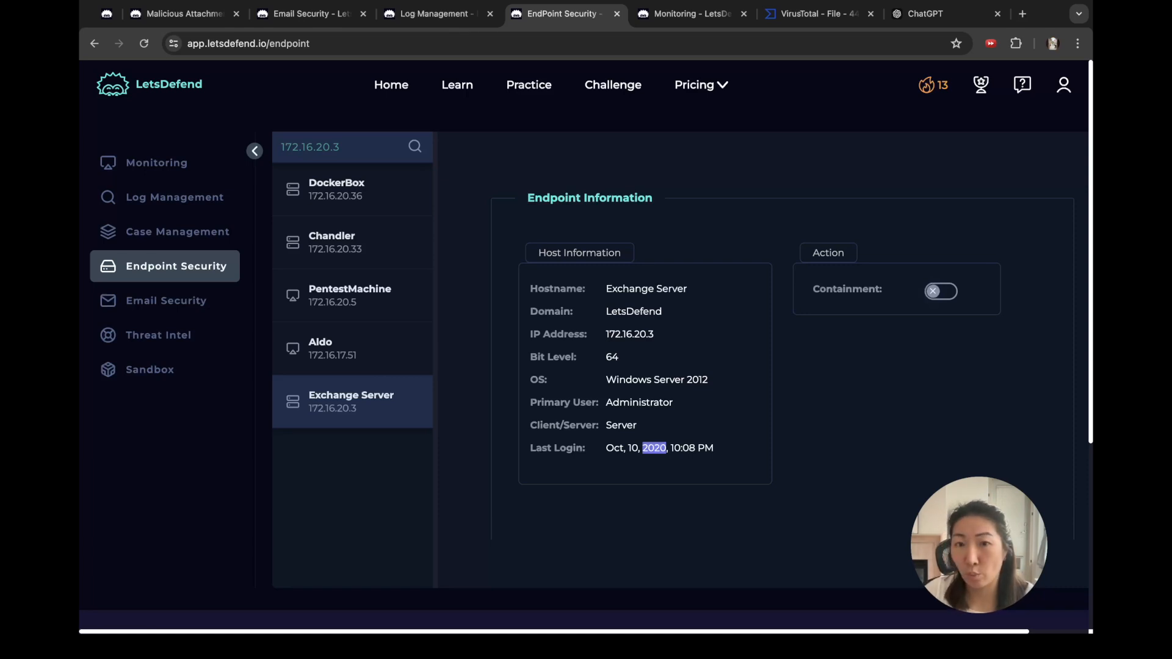
pyautogui.tripleClick(653, 448)
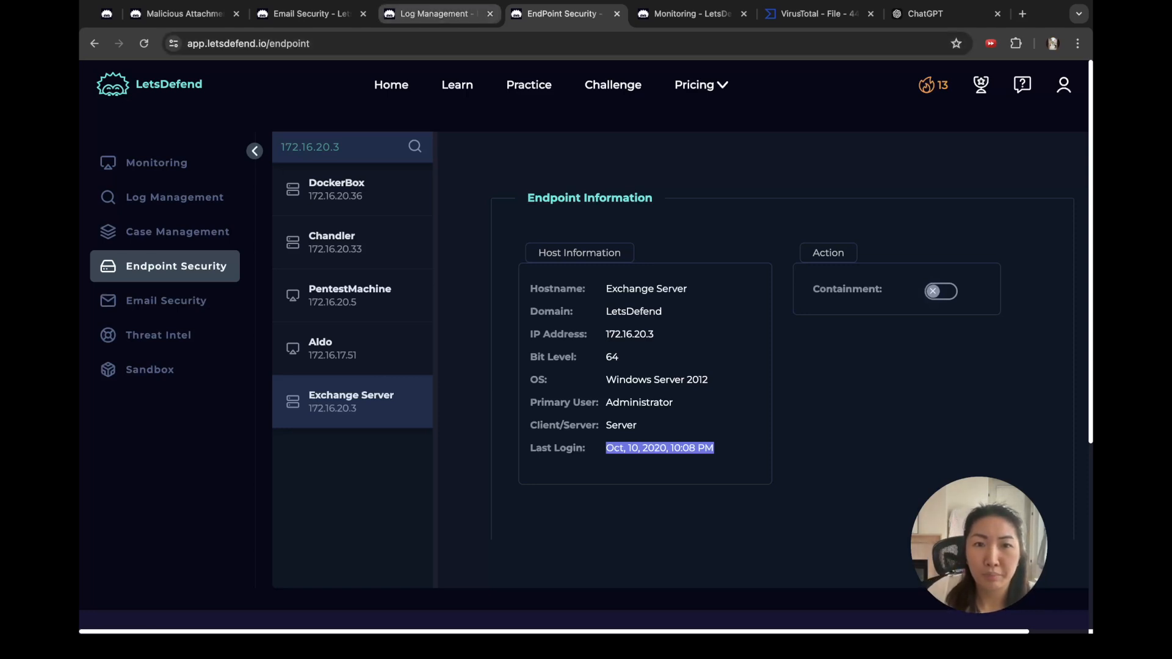
pyautogui.click(437, 14)
pyautogui.click(312, 14)
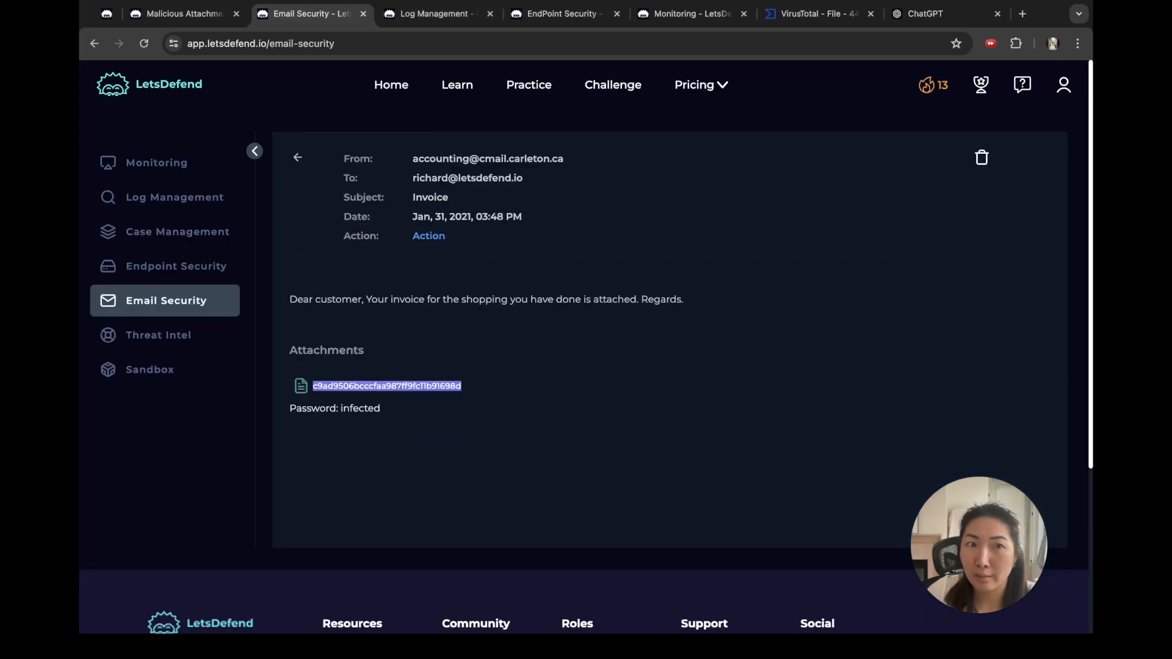
pyautogui.click(183, 14)
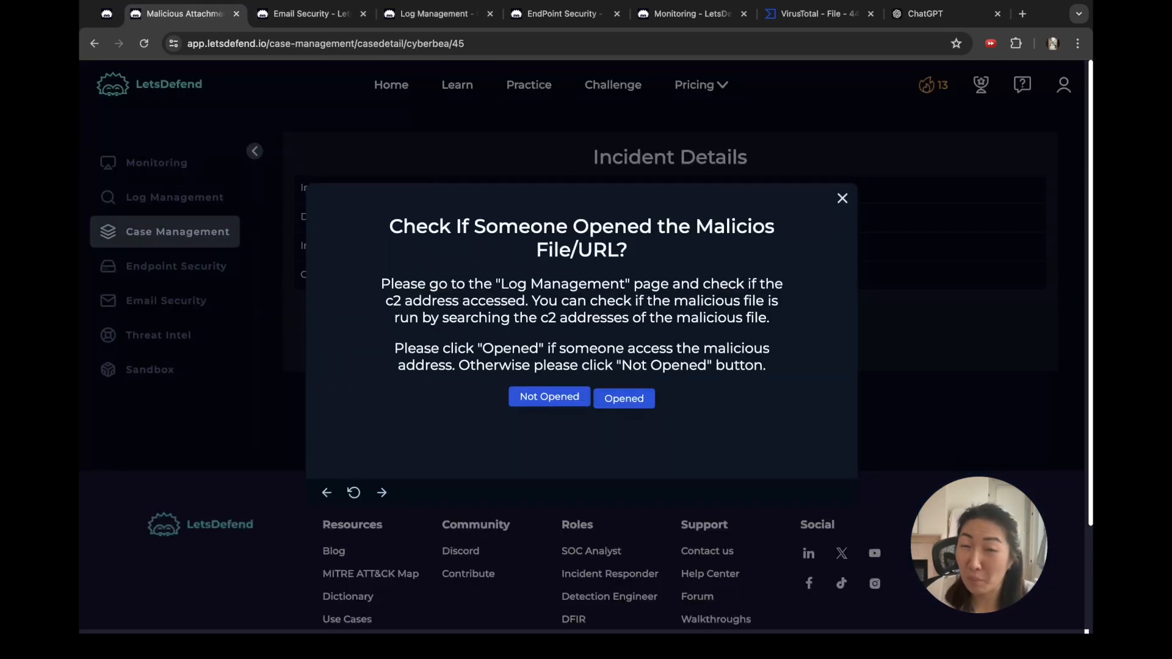
# Step: Answer Not Opened, then fetch the attachment hash from the Invoice email
pyautogui.click(549, 396)
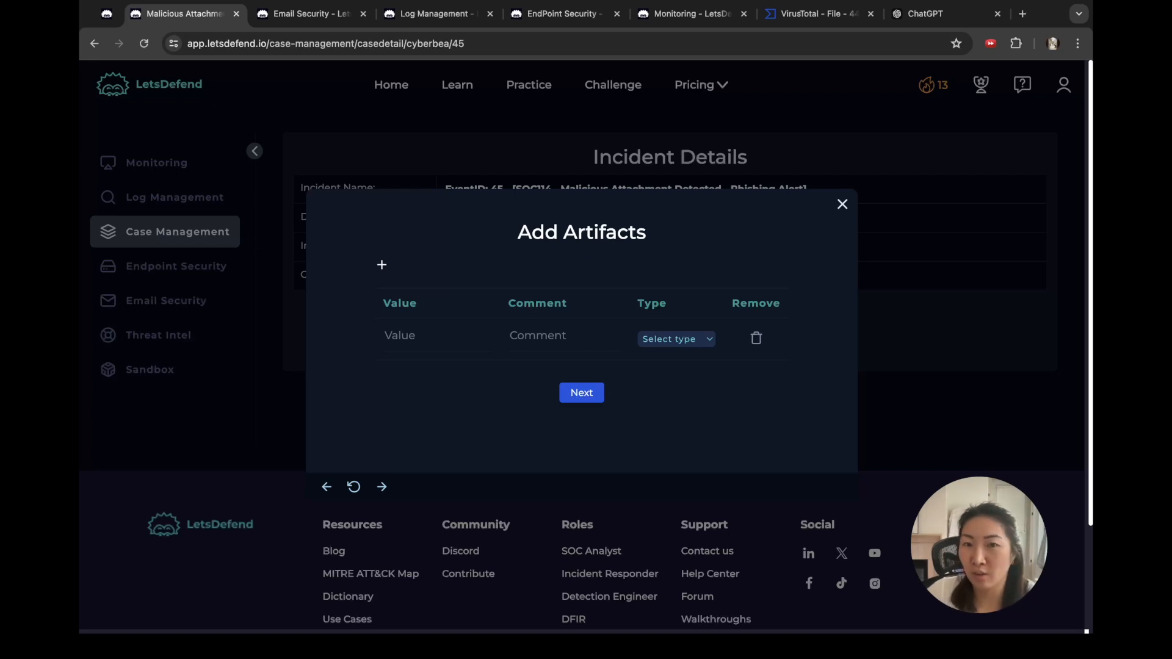
pyautogui.click(676, 340)
pyautogui.click(692, 14)
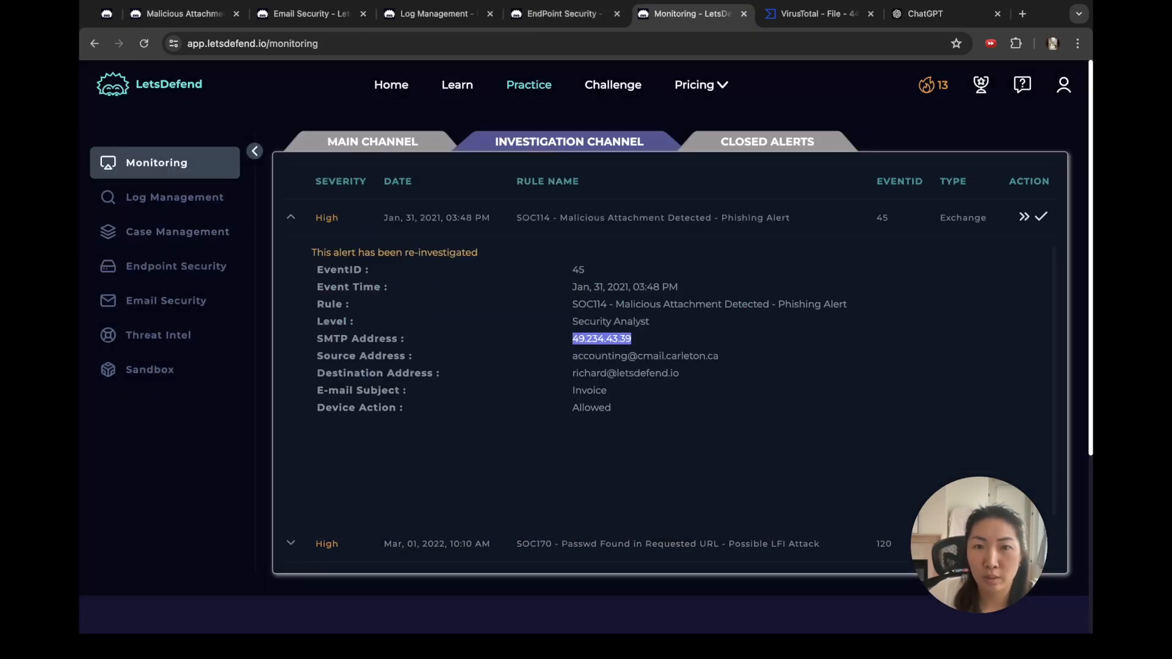
pyautogui.click(564, 14)
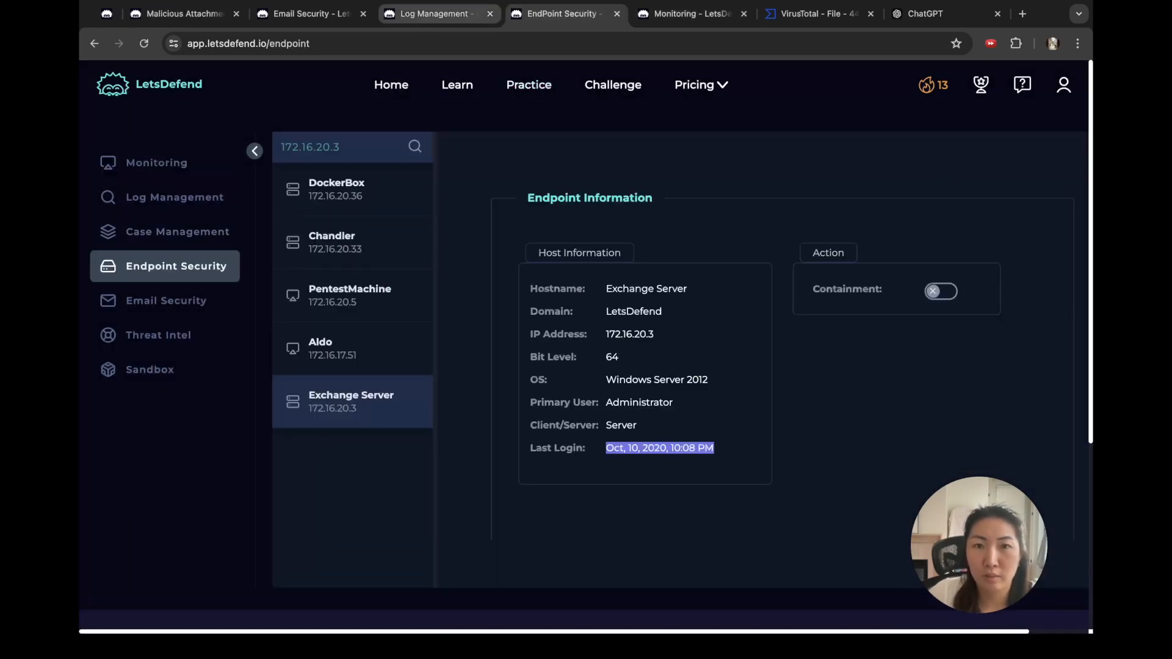
pyautogui.click(437, 13)
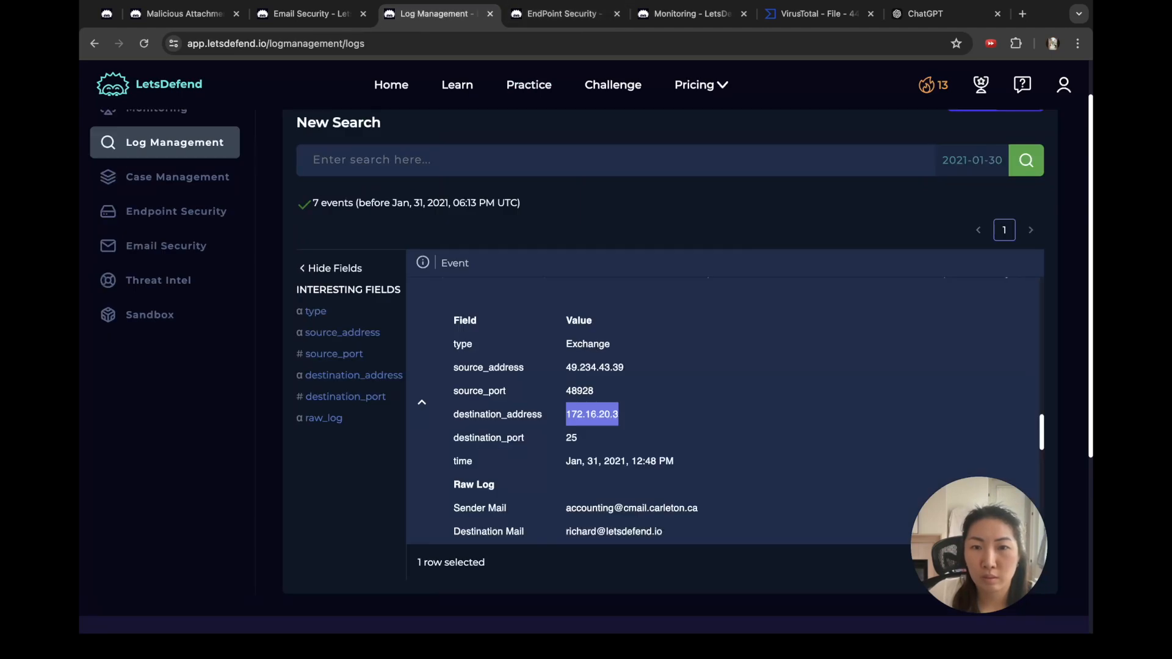
pyautogui.scroll(-2, 725, 408)
pyautogui.scroll(2, 726, 409)
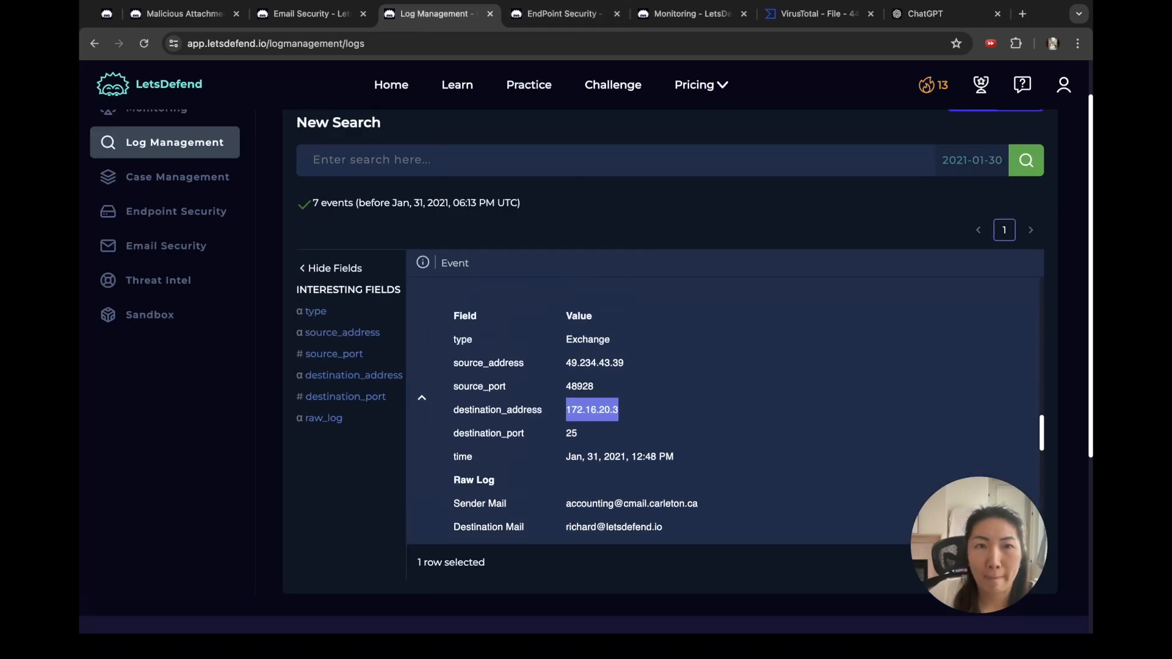
pyautogui.click(308, 13)
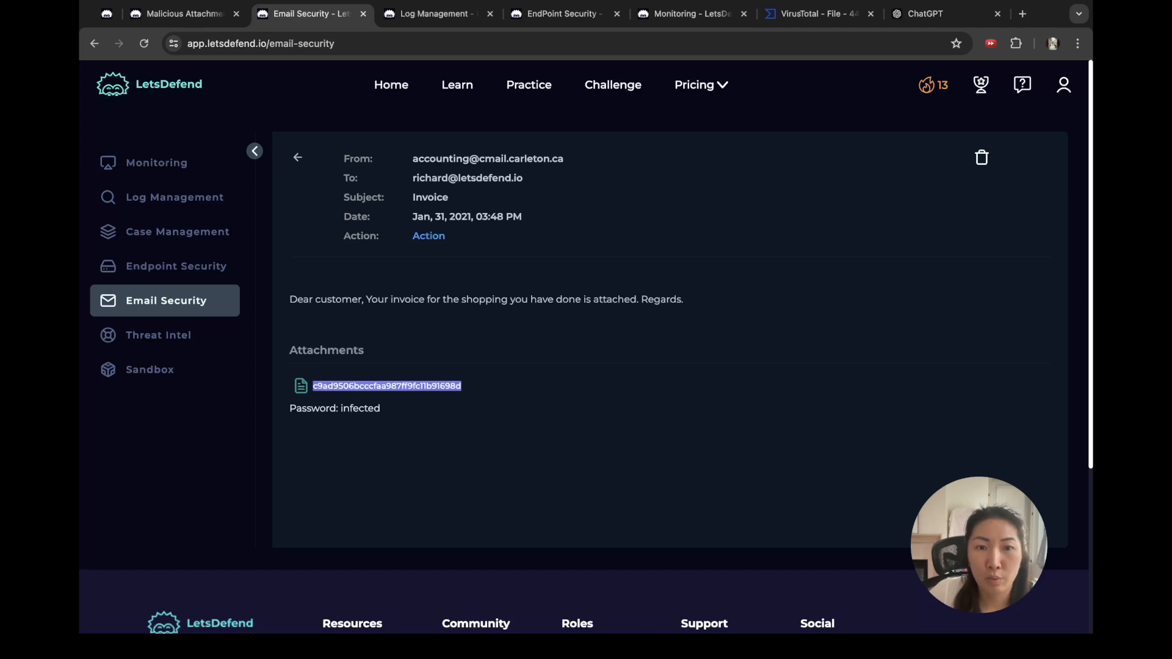
pyautogui.click(185, 13)
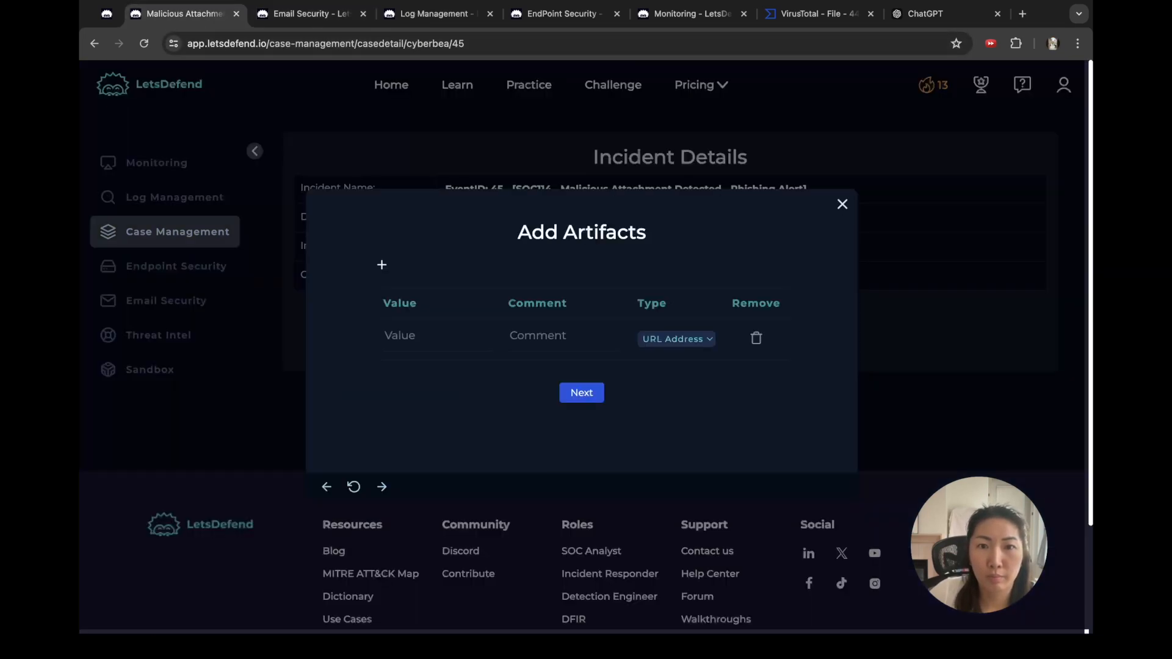
# Step: Add an MD5 Hash artifact with the attachment's hash, commented 'hash of attachment'
pyautogui.click(676, 339)
pyautogui.click(437, 335)
pyautogui.press('super+v')
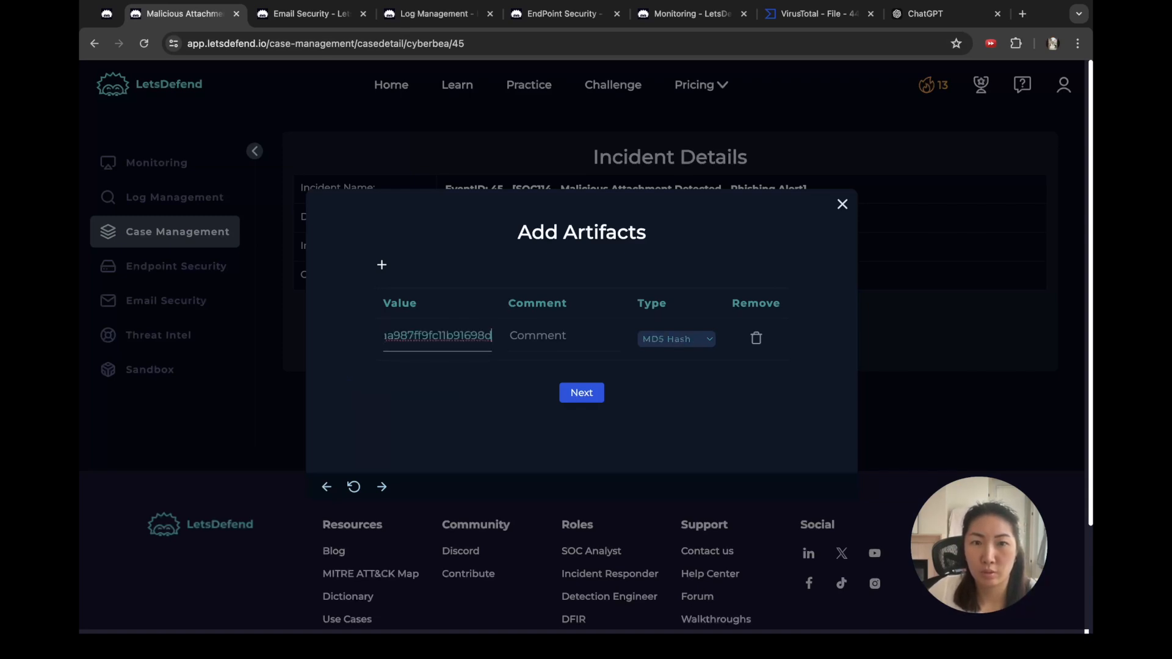
pyautogui.click(563, 336)
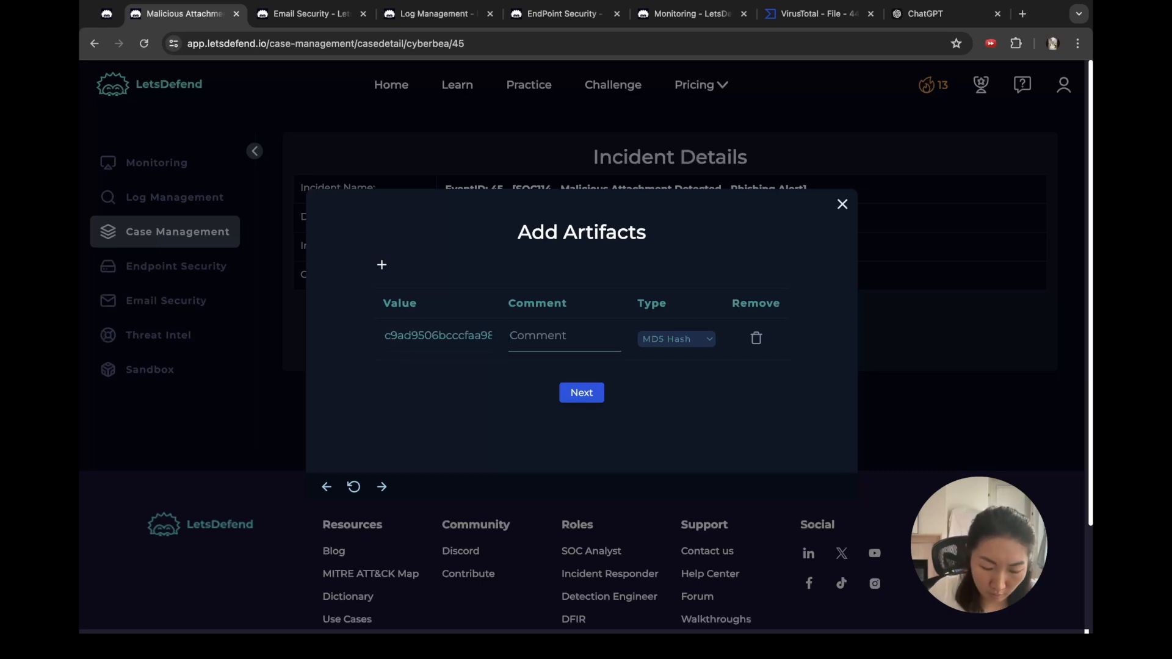
pyautogui.write('hash of attachment')
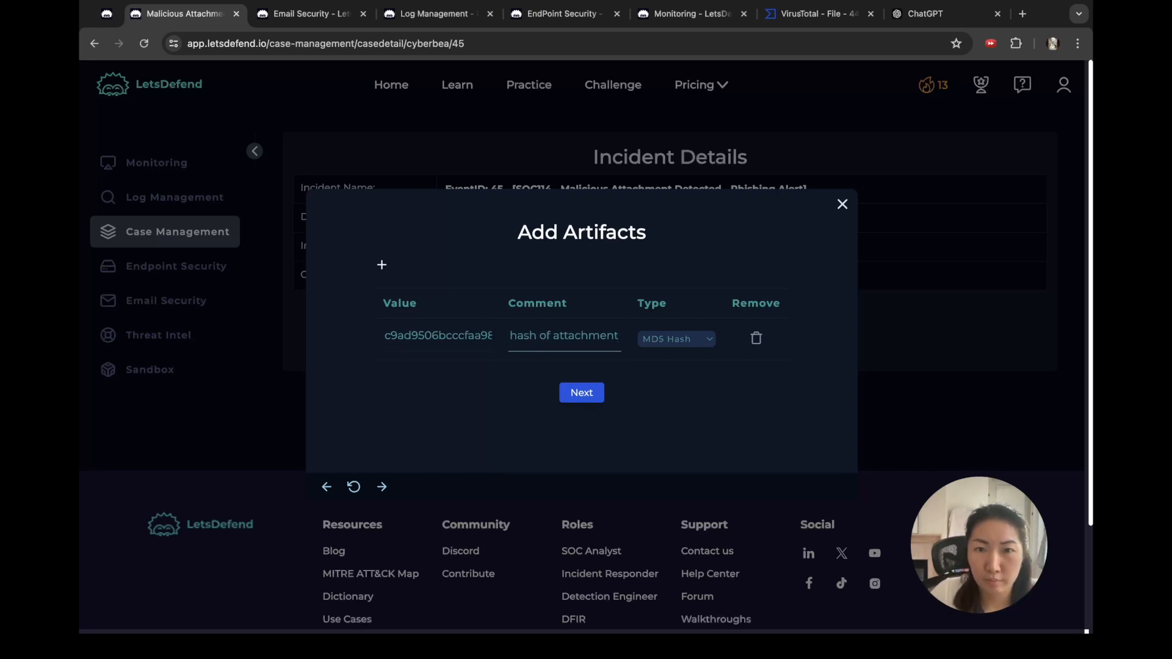
# Step: Add a second artifact row with an address type
pyautogui.click(382, 265)
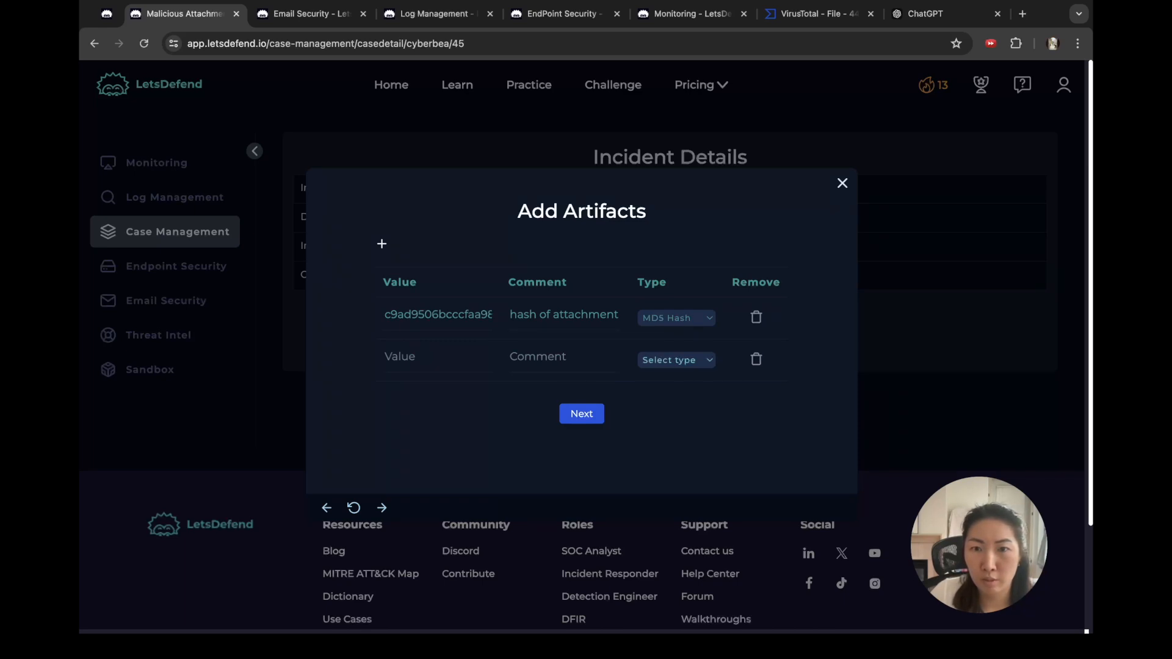
pyautogui.click(670, 391)
pyautogui.click(692, 14)
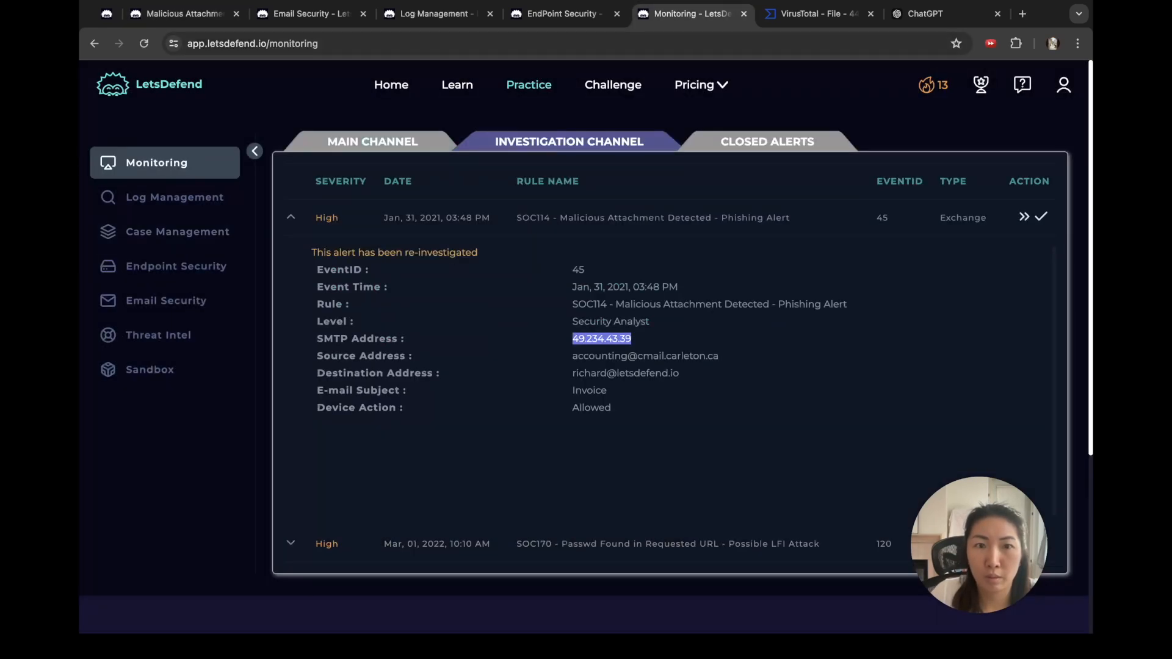
# Step: Compare the addresses shown in the endpoint, logged event and alert tabs
pyautogui.click(564, 14)
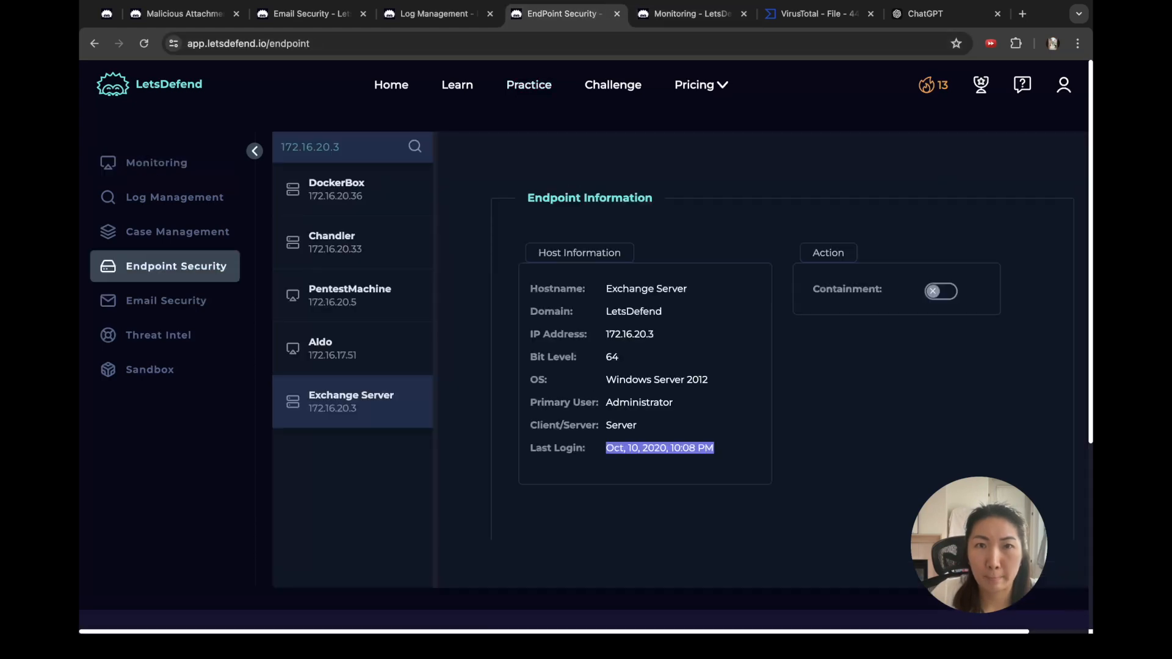
pyautogui.click(436, 13)
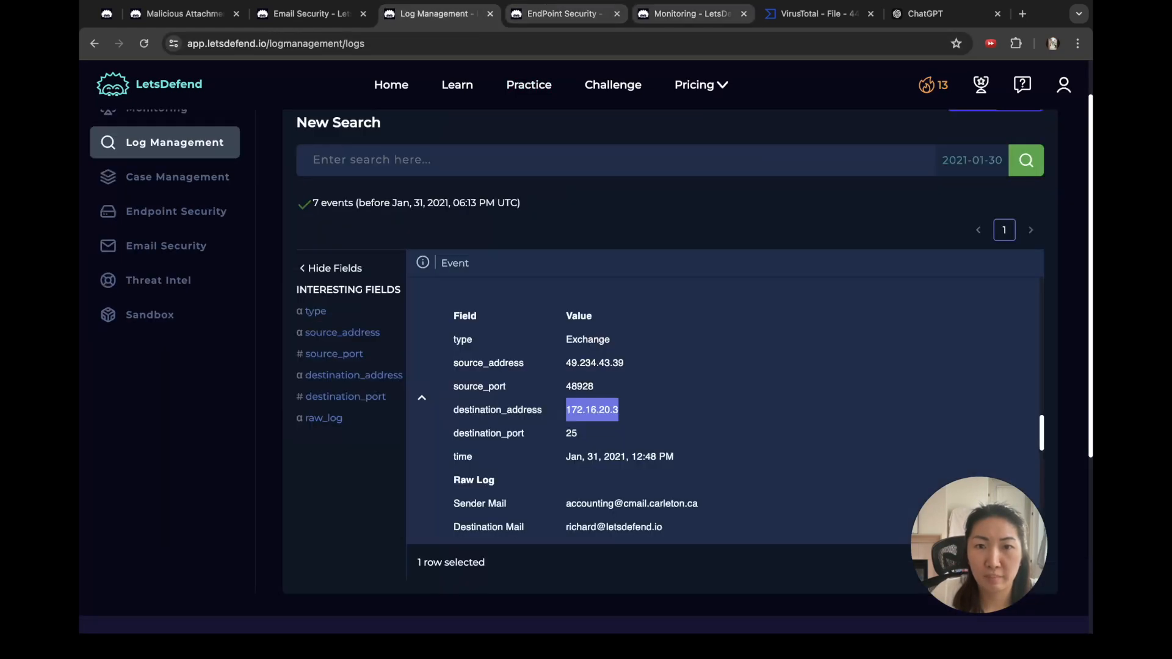
pyautogui.click(692, 14)
pyautogui.click(437, 13)
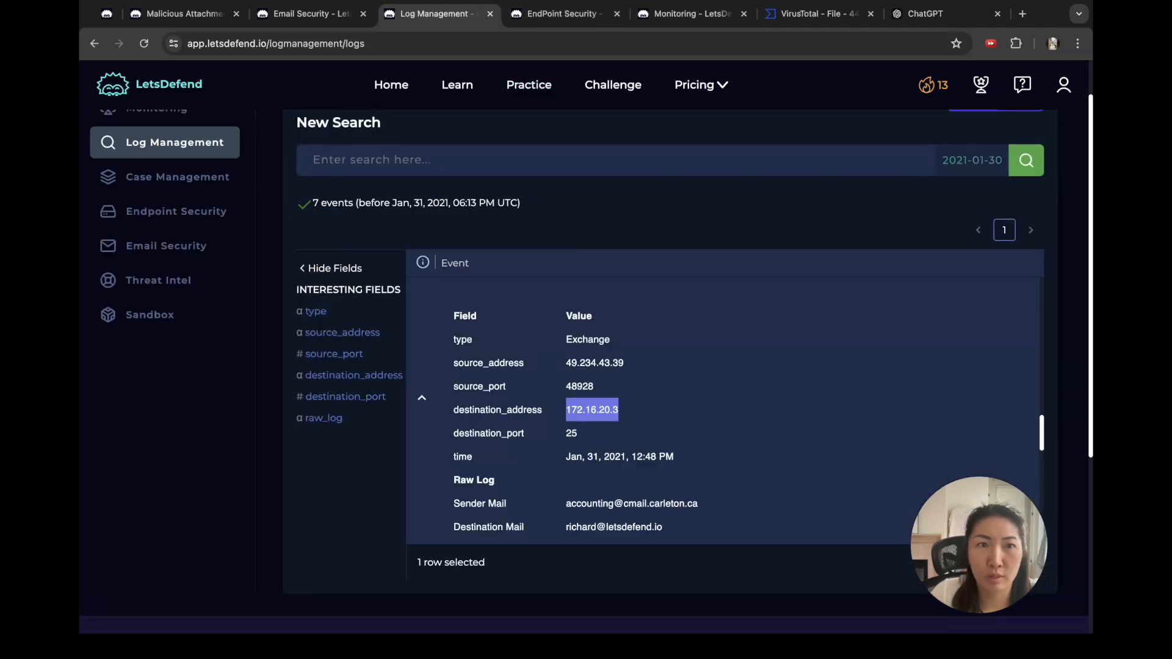
pyautogui.click(183, 14)
# Step: Record 49.234.43.39 as the second artifact, commented 'Source IP'
pyautogui.click(437, 357)
pyautogui.write('v')
pyautogui.press('BackSpace')
pyautogui.write('49.234.43.39')
pyautogui.press('Tab')
pyautogui.write('cource')
pyautogui.press('BackSpace')
pyautogui.press('BackSpace')
pyautogui.press('BackSpace')
pyautogui.press('BackSpace')
pyautogui.press('BackSpace')
pyautogui.press('BackSpace')
pyautogui.write('source IP')
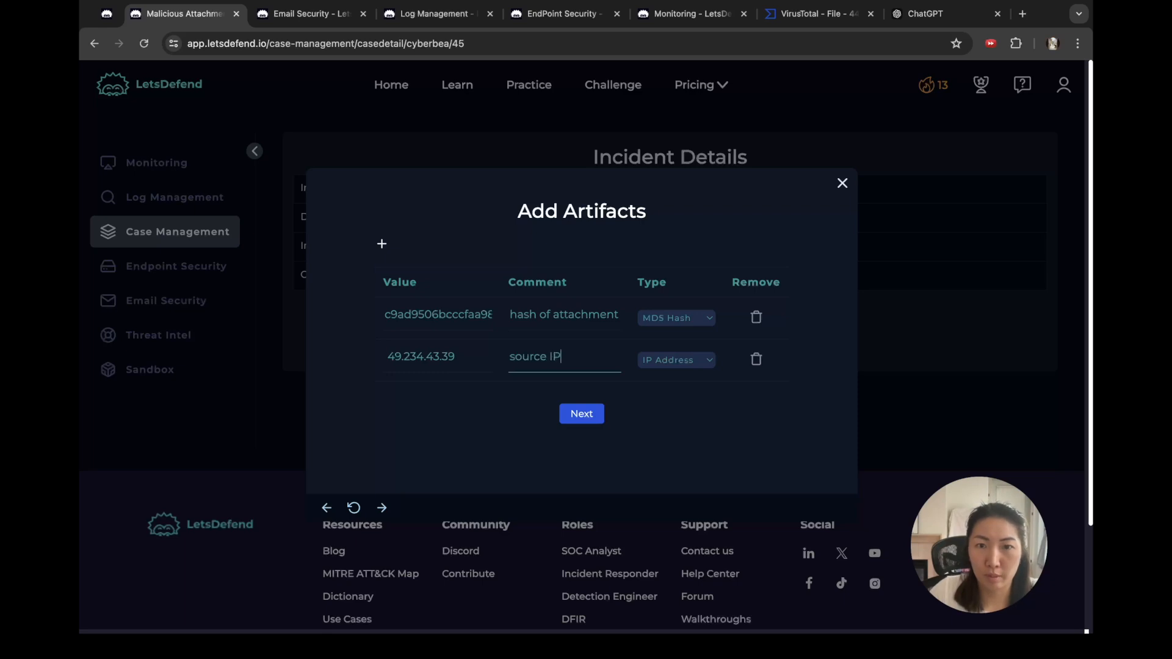
pyautogui.press('Down')
pyautogui.press('Return')
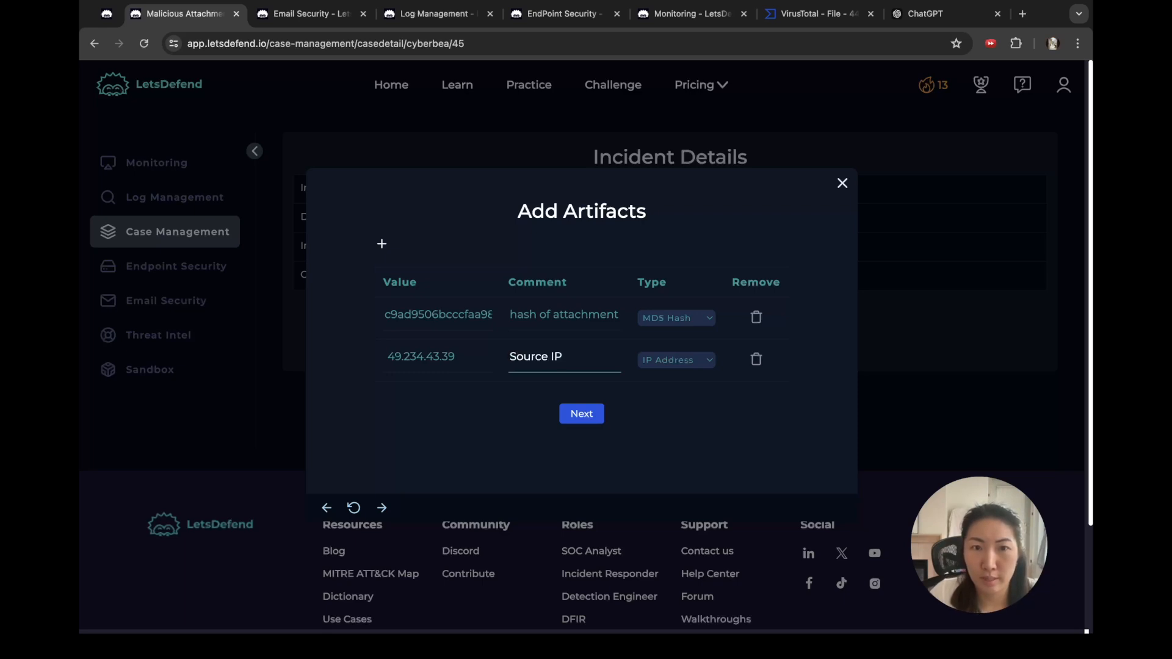
# Step: Add a third IP Address artifact 172.16.20.3, commented 'Destination IP'
pyautogui.press('Return')
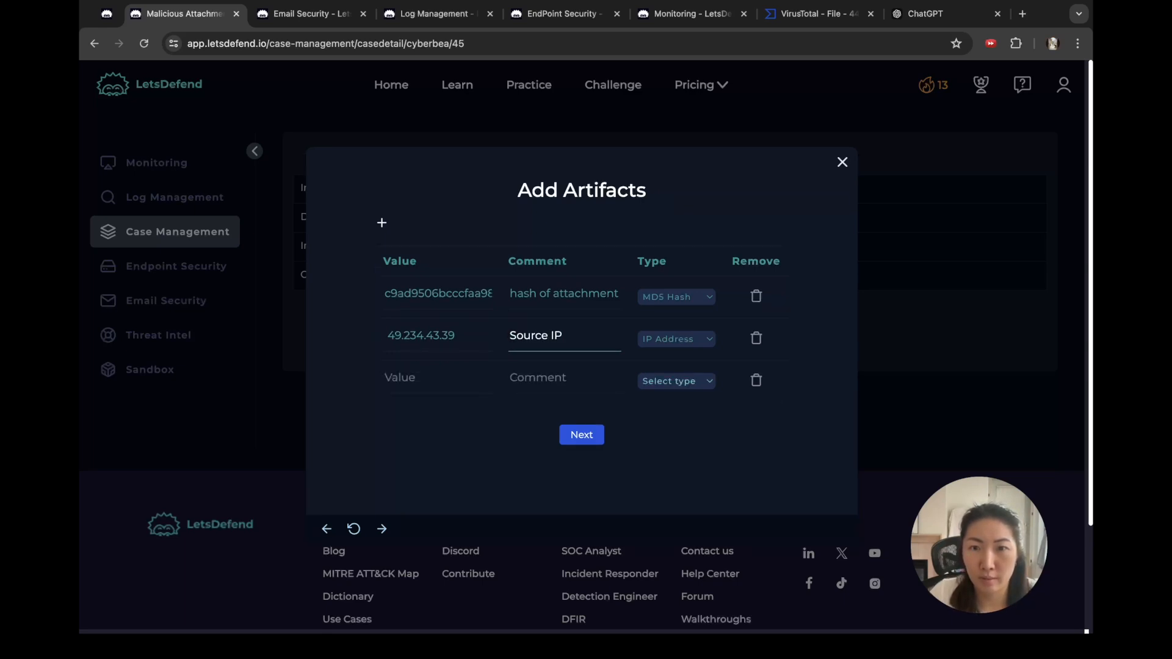
pyautogui.click(676, 381)
pyautogui.click(559, 378)
pyautogui.write('De')
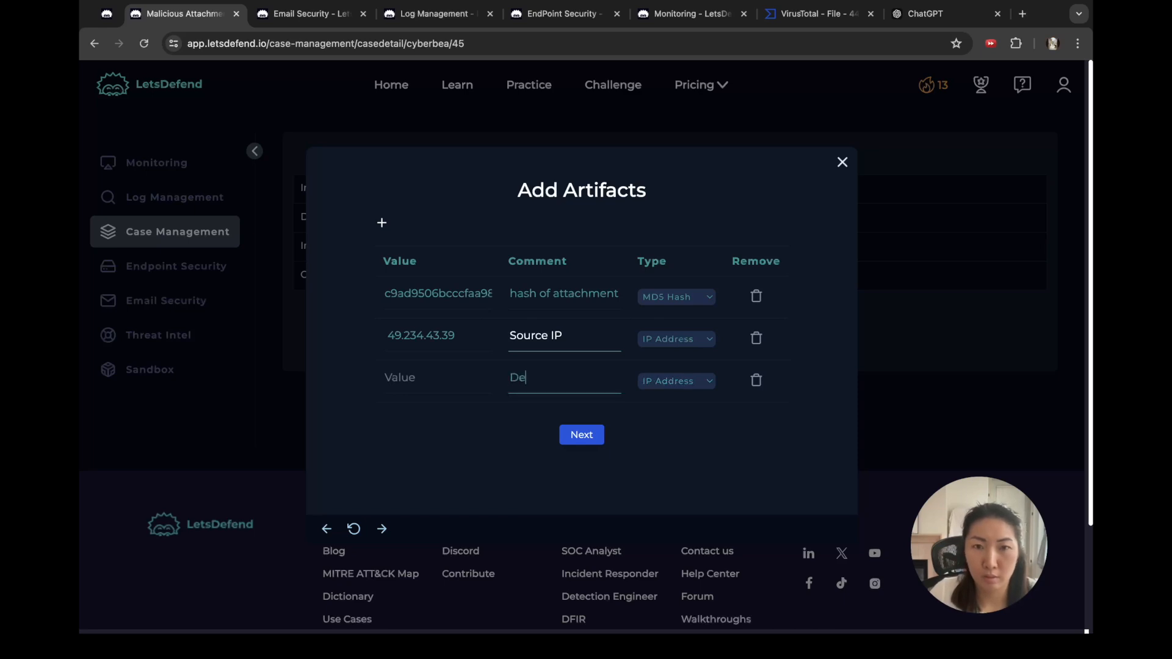
pyautogui.write('stiation IP')
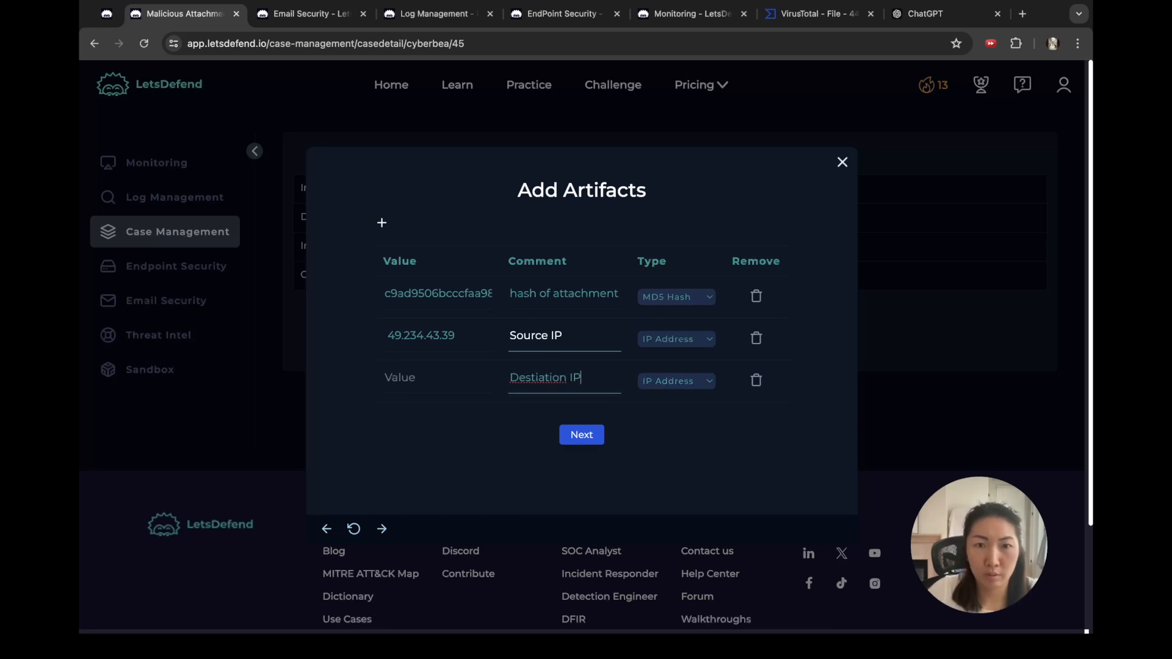
pyautogui.click(539, 377)
pyautogui.write('n')
pyautogui.hotkey('shift', 'Tab')
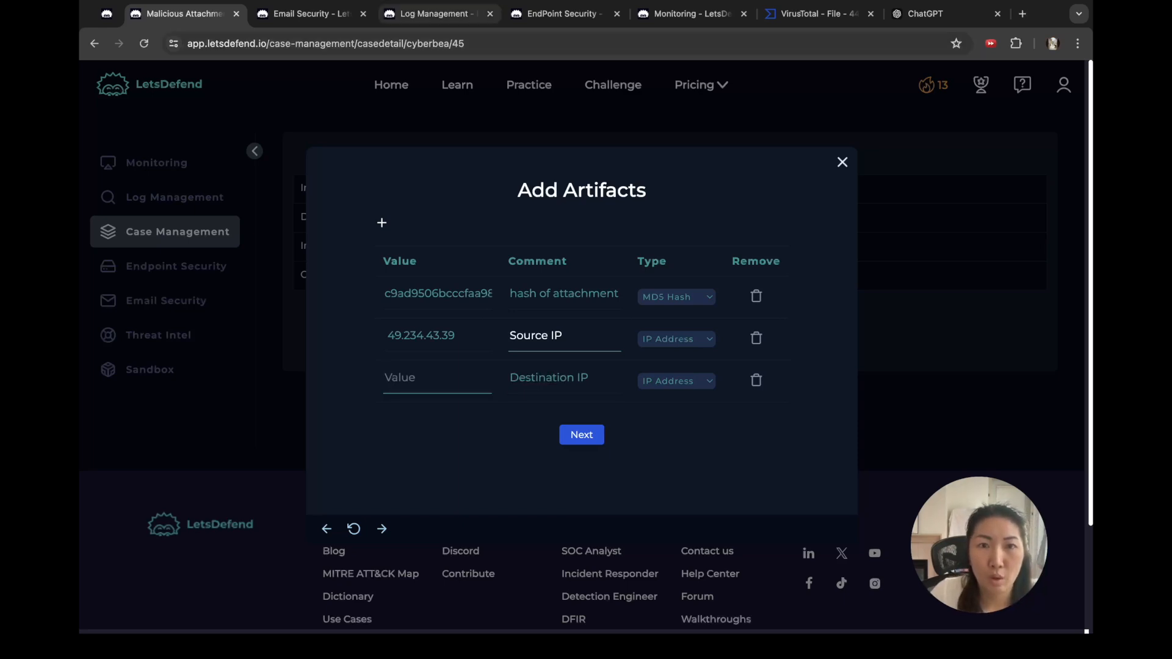
pyautogui.click(439, 14)
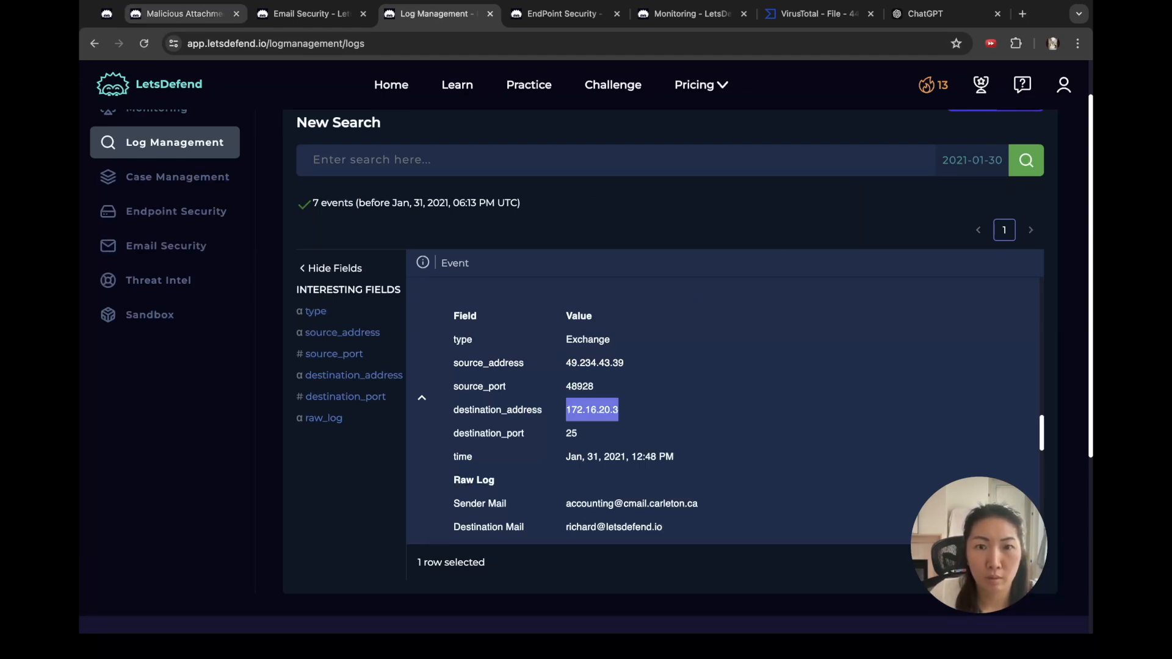
pyautogui.click(183, 13)
pyautogui.write('172.16.20.3')
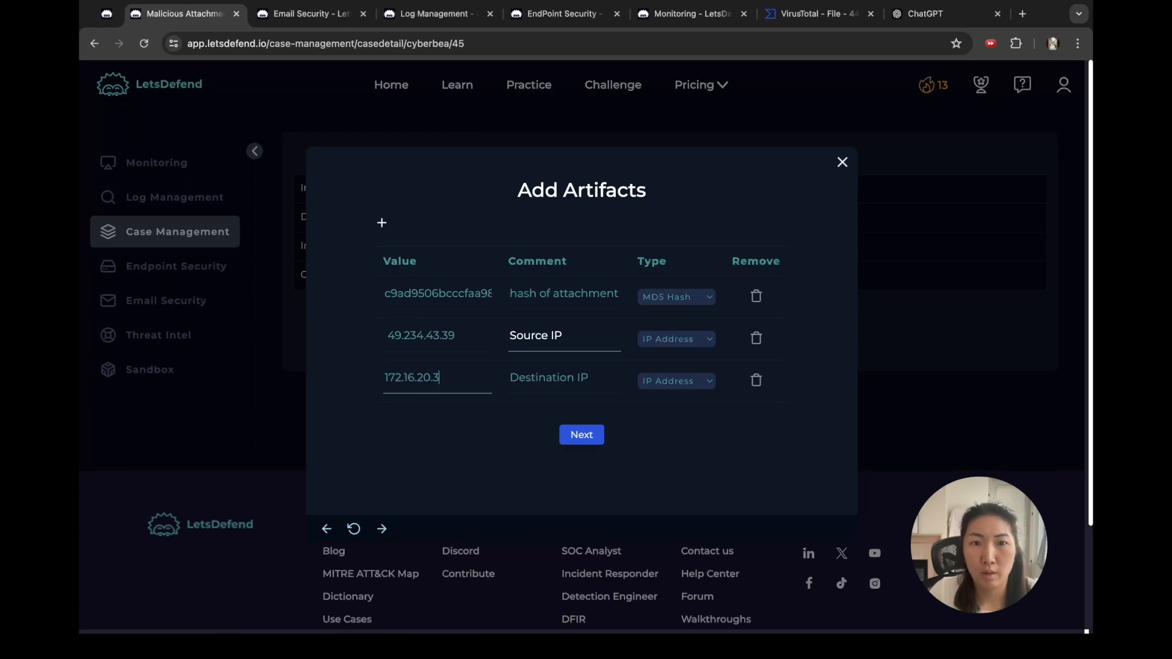
# Step: Move on to the case's empty Analyst Note after rechecking the logged event
pyautogui.click(441, 291)
pyautogui.click(437, 14)
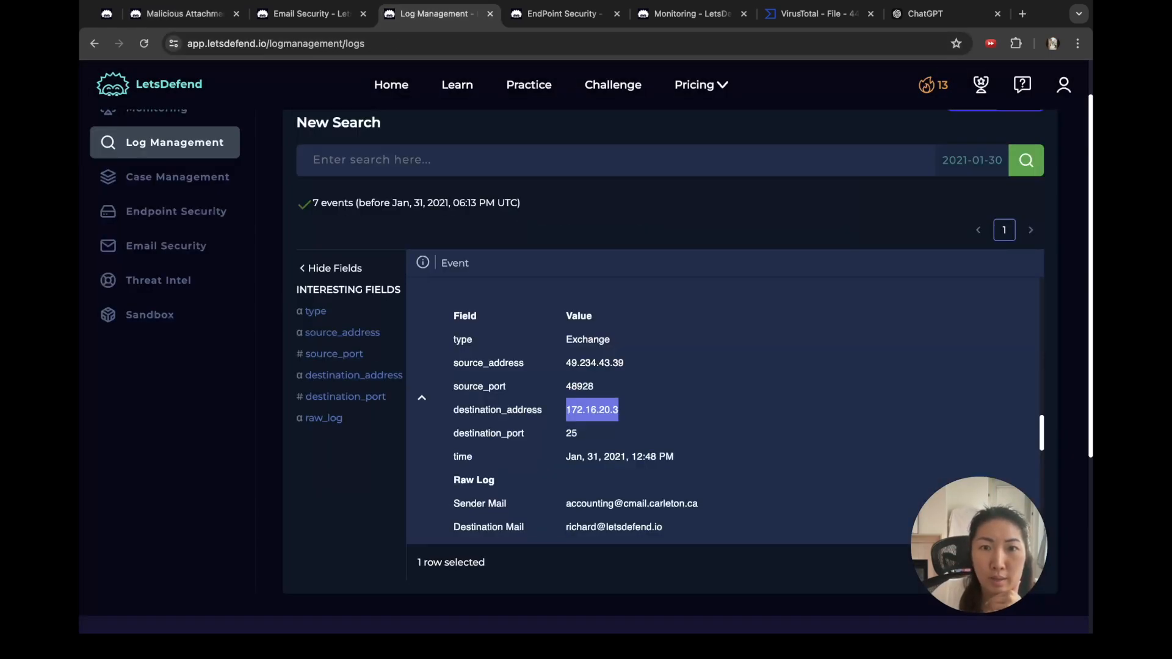
pyautogui.scroll(-1, 726, 409)
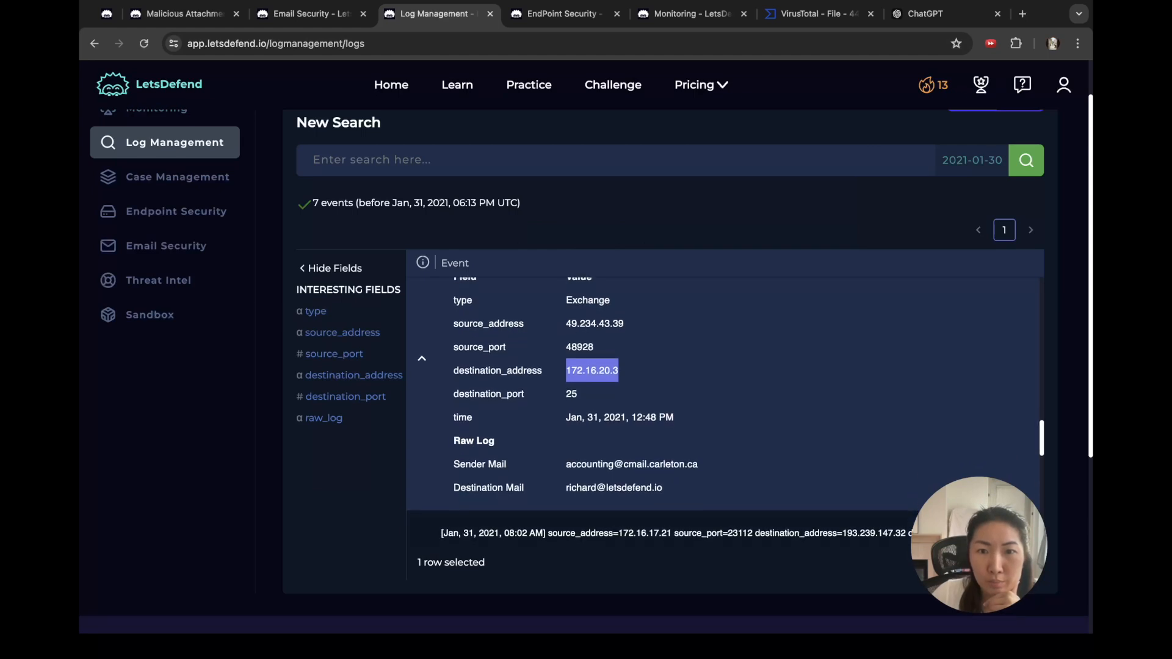
pyautogui.click(184, 14)
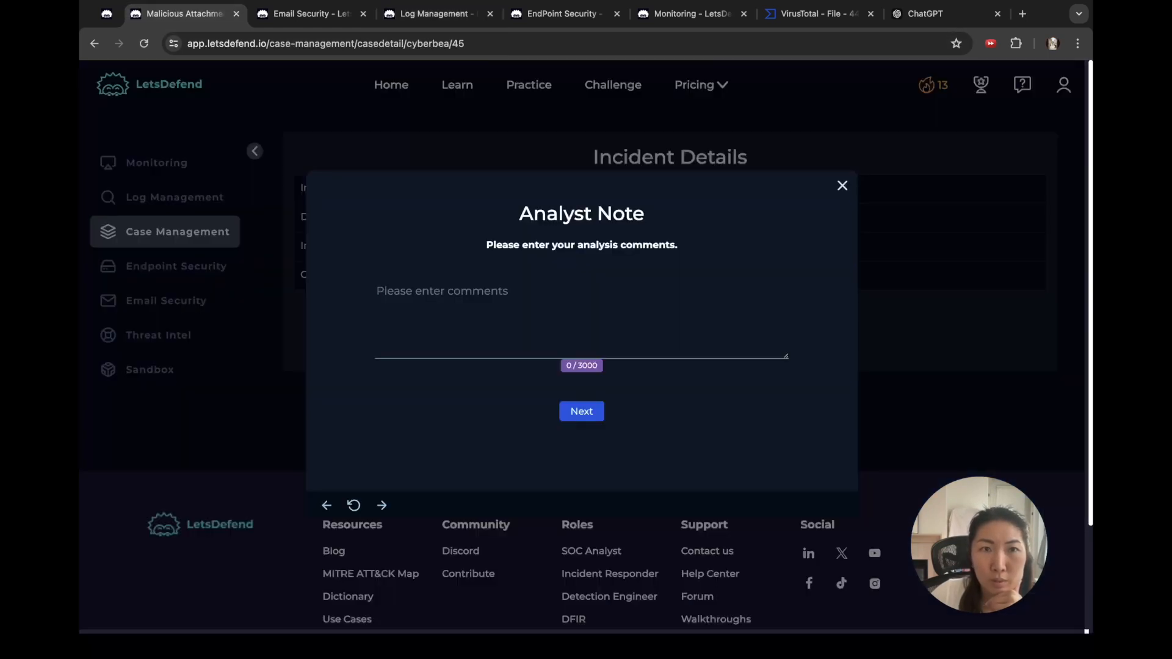
# Step: Copy the full Invoice email text from Email Security into the Analyst Note box
pyautogui.click(310, 13)
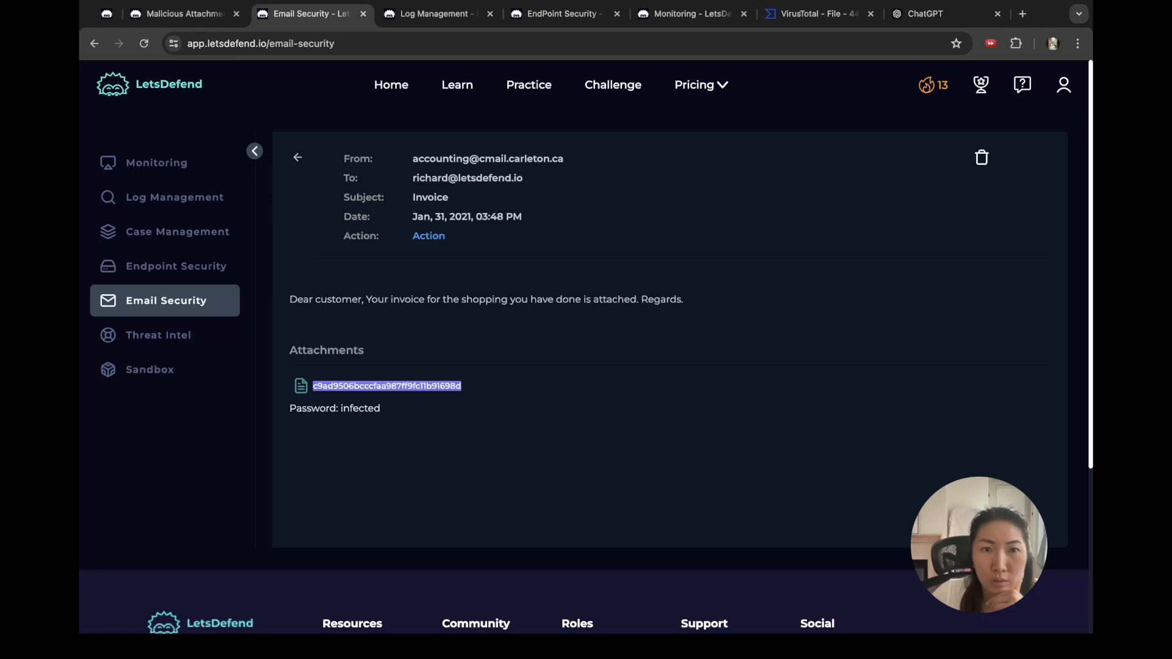
pyautogui.moveTo(342, 154); pyautogui.dragTo(454, 421)
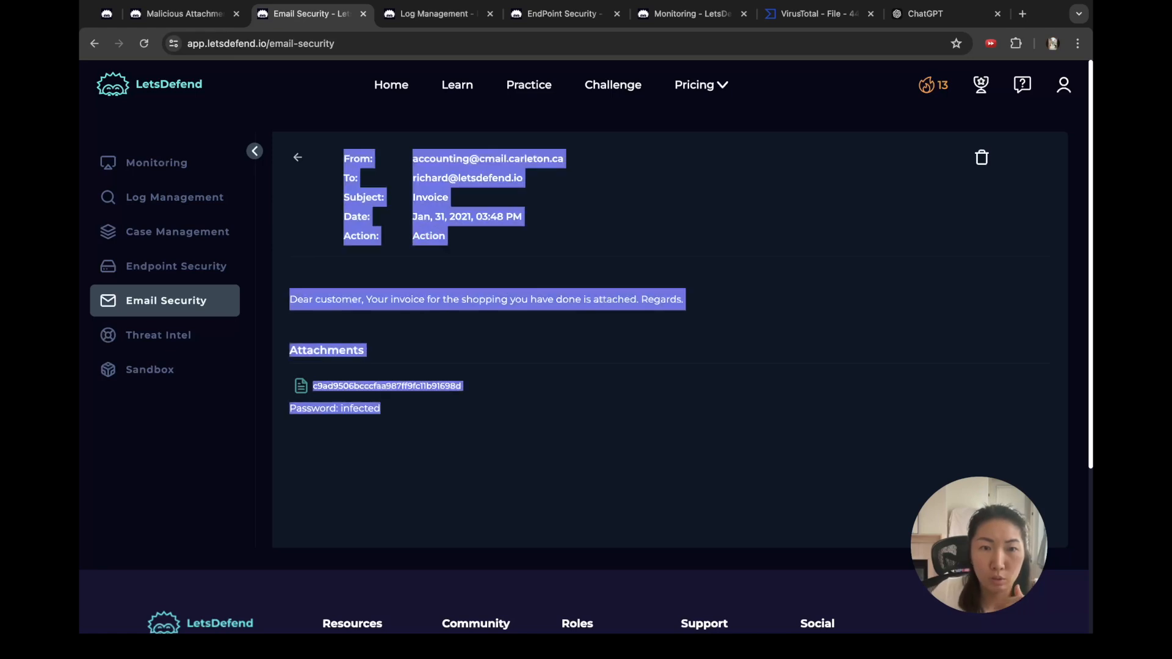
pyautogui.click(436, 13)
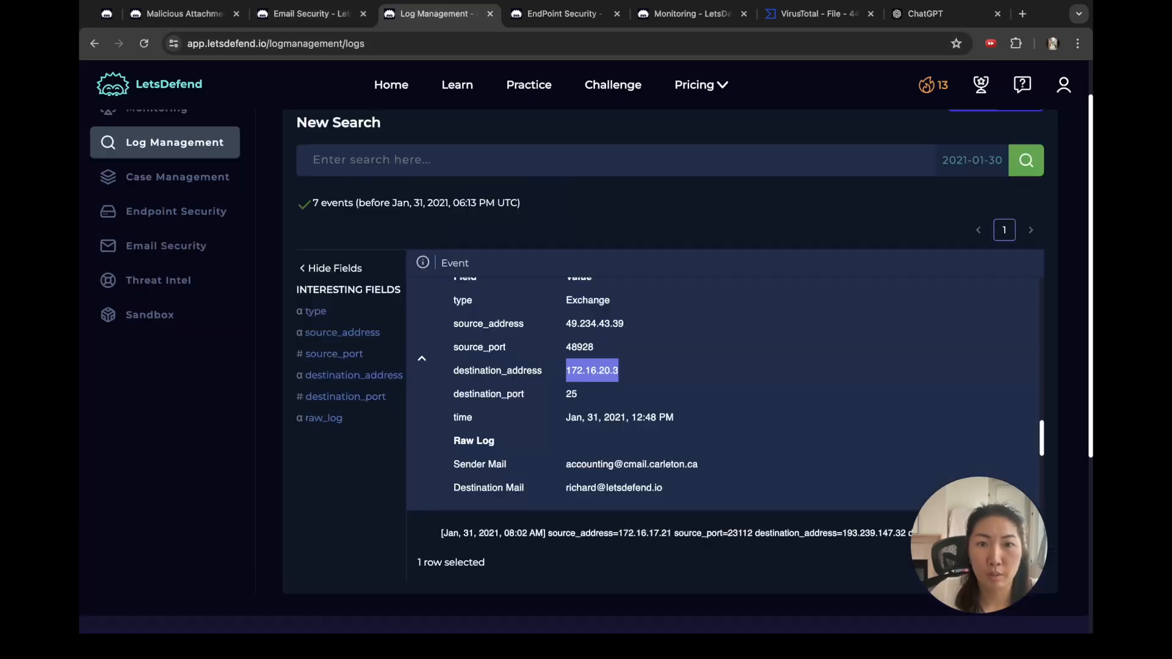
pyautogui.click(561, 14)
pyautogui.click(185, 14)
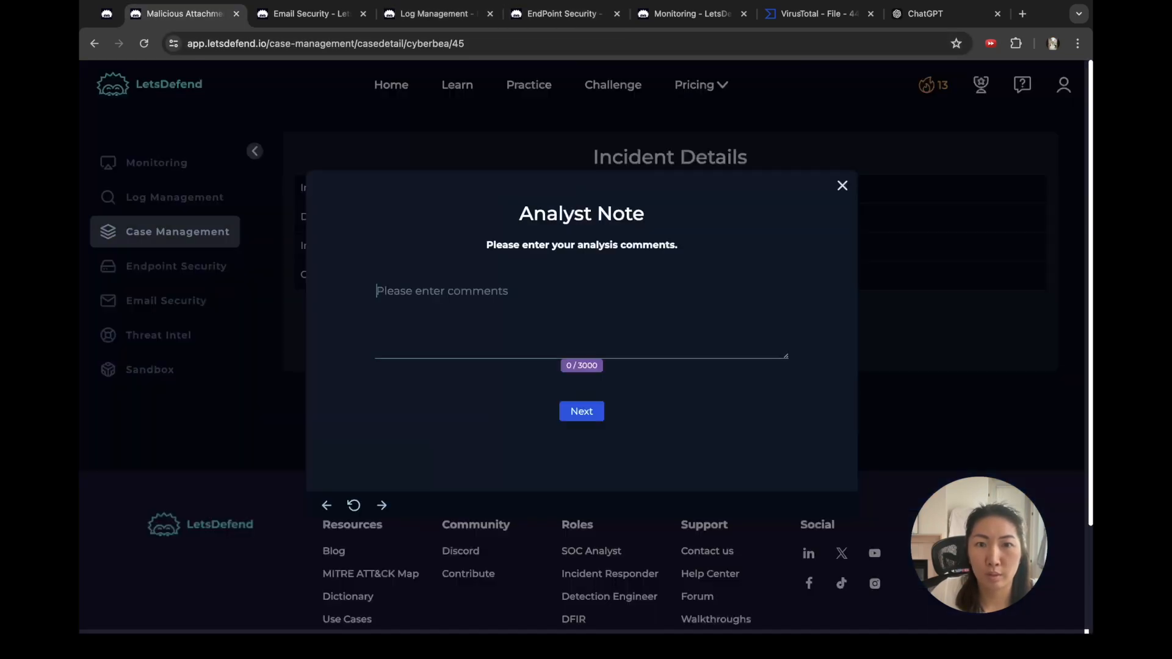
pyautogui.press('super+v')
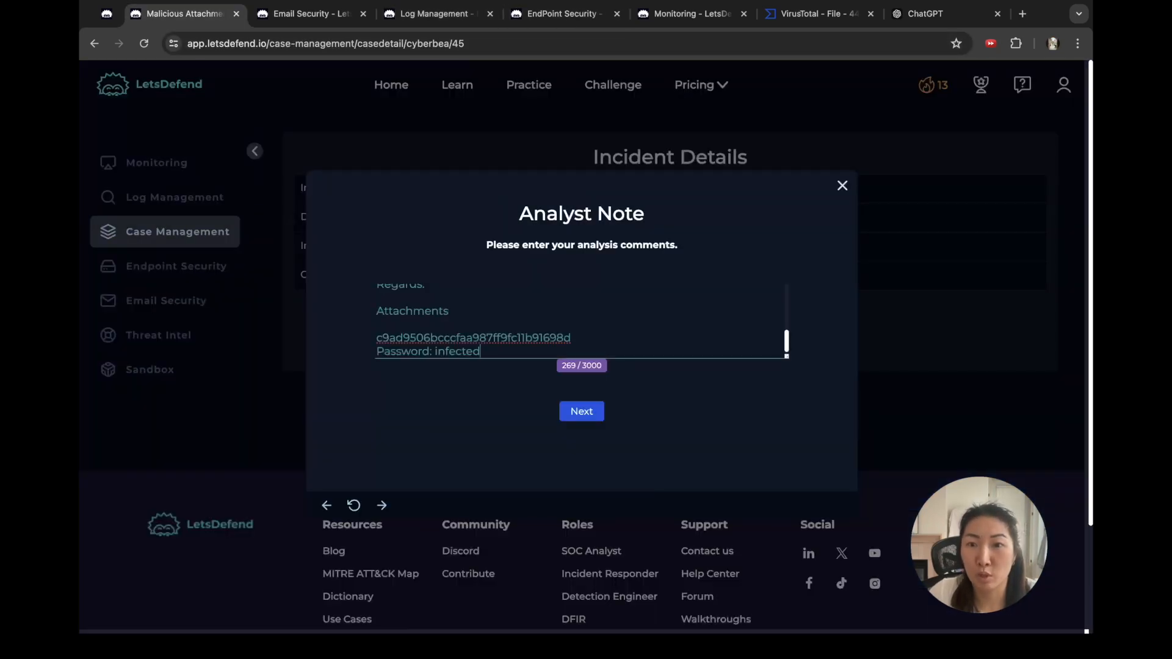
pyautogui.moveTo(787, 355); pyautogui.dragTo(810, 610)
# Step: Move the email date to the start of the note, preceded by 'On'
pyautogui.click(409, 180)
pyautogui.click(497, 275)
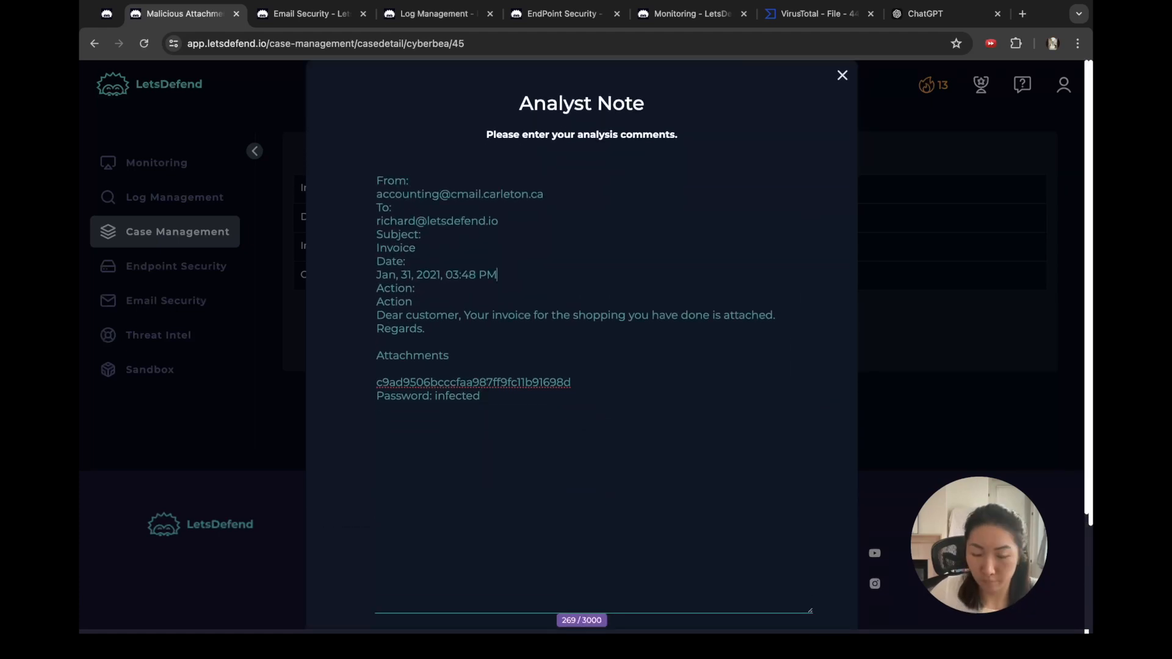
pyautogui.hotkey('shift', 'Home')
pyautogui.press('super+c')
pyautogui.press('BackSpace')
pyautogui.press('Up')
pyautogui.press('Up')
pyautogui.press('Up')
pyautogui.write('On.')
pyautogui.press('super+v')
# Step: Reword the header into one sentence: the sender sent the below email to the recipient
pyautogui.hotkey('shift', 'End')
pyautogui.write(',')
pyautogui.press('BackSpace')
pyautogui.press('End')
pyautogui.write('sent an')
pyautogui.press('BackSpace')
pyautogui.press('BackSpace')
pyautogui.press('BackSpace')
pyautogui.write('the below email')
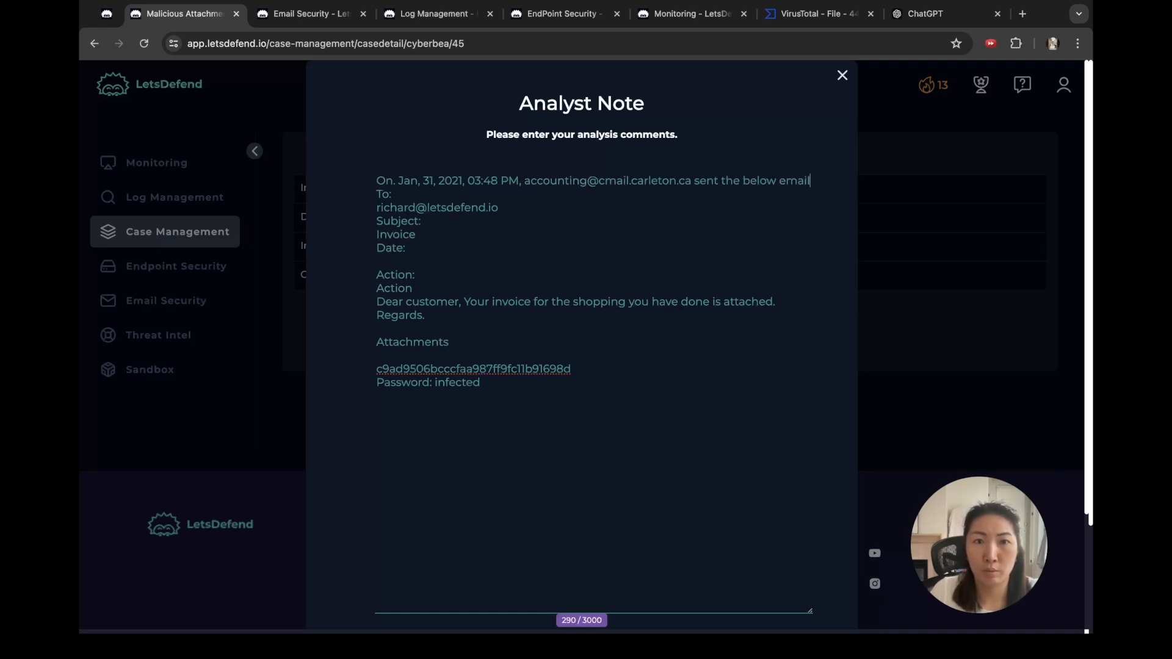
pyautogui.write(' to')
pyautogui.press('Down')
pyautogui.press('shift+super+Left')
pyautogui.press('BackSpace')
pyautogui.press('Down')
pyautogui.press('BackSpace')
pyautogui.press('BackSpace')
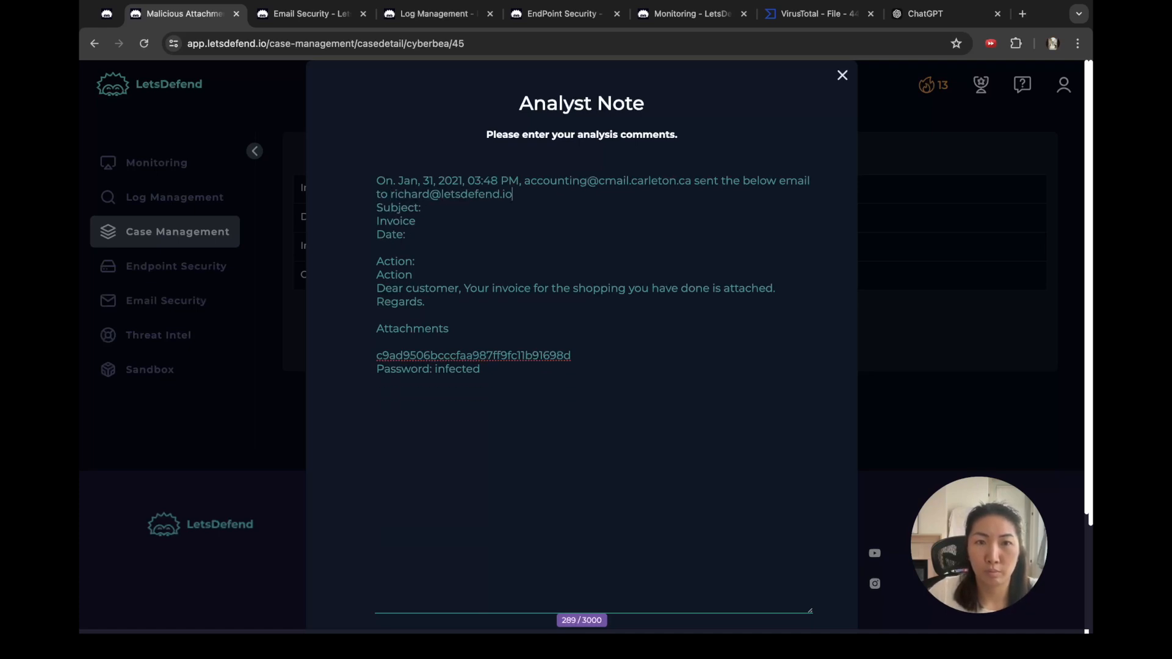
# Step: Join Invoice onto the Subject line, delete the Date and Action lines, and add 'with attachment'
pyautogui.press('Return')
pyautogui.press('Down')
pyautogui.press('Down')
pyautogui.press('BackSpace')
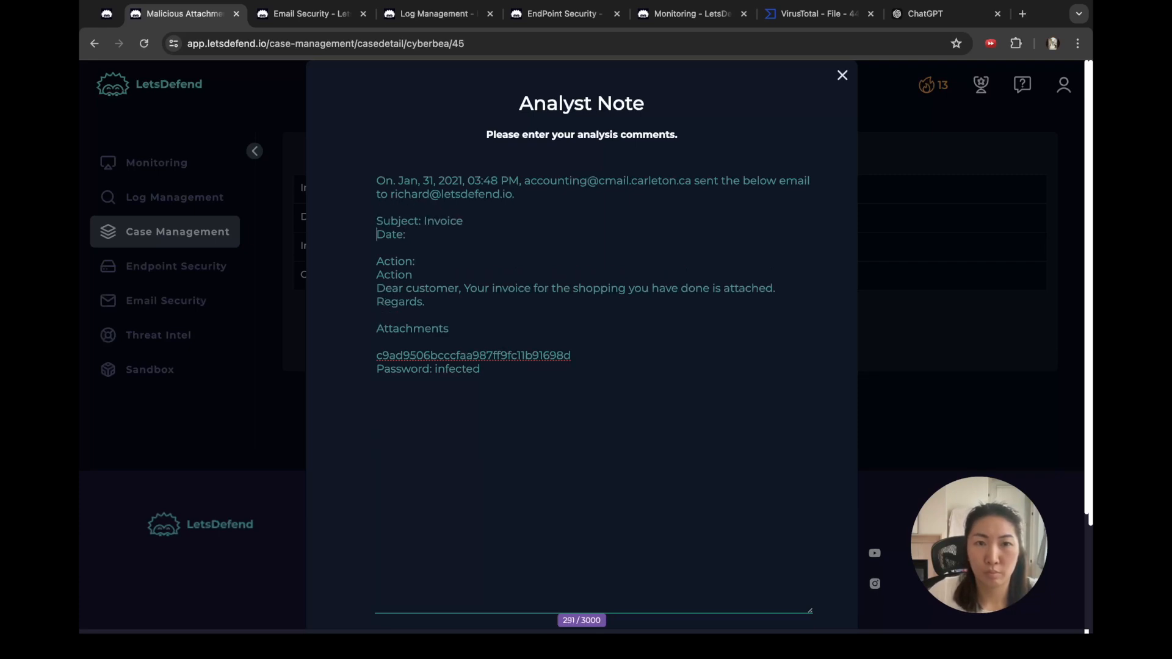
pyautogui.press('Return')
pyautogui.hotkey('shift', 'Down')
pyautogui.hotkey('shift', 'Down')
pyautogui.hotkey('shift', 'Down')
pyautogui.hotkey('shift', 'Down')
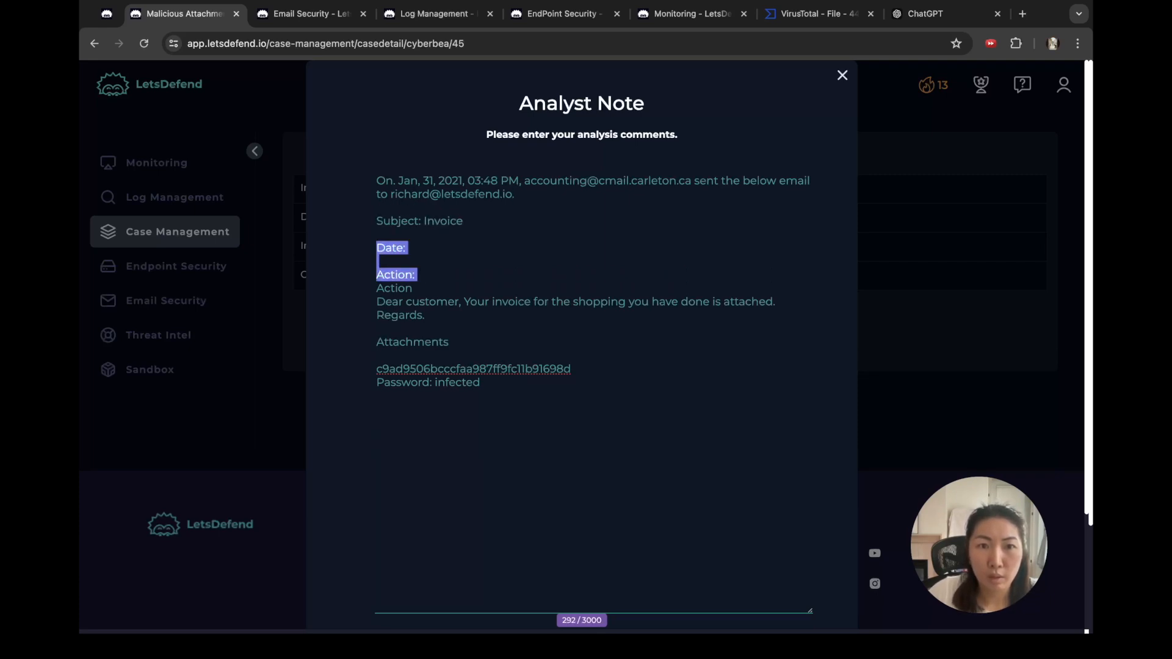
pyautogui.press('BackSpace')
pyautogui.press('Up')
pyautogui.press('Up')
pyautogui.press('Up')
pyautogui.press('super+Tab')
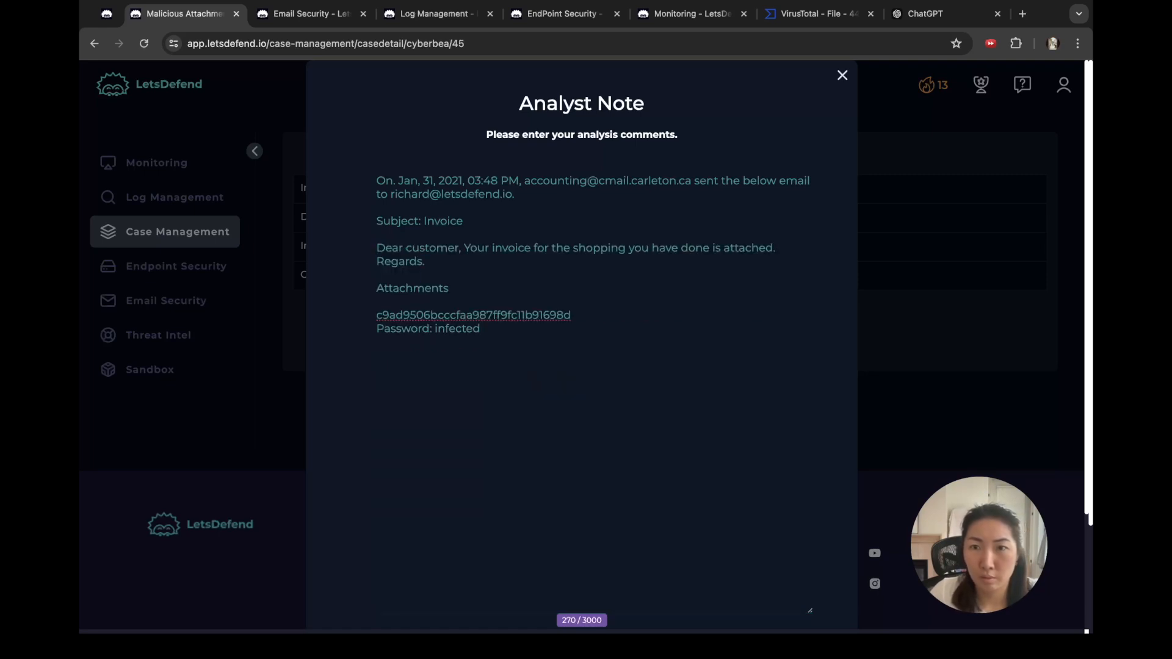
pyautogui.click(811, 181)
pyautogui.write('with attachment')
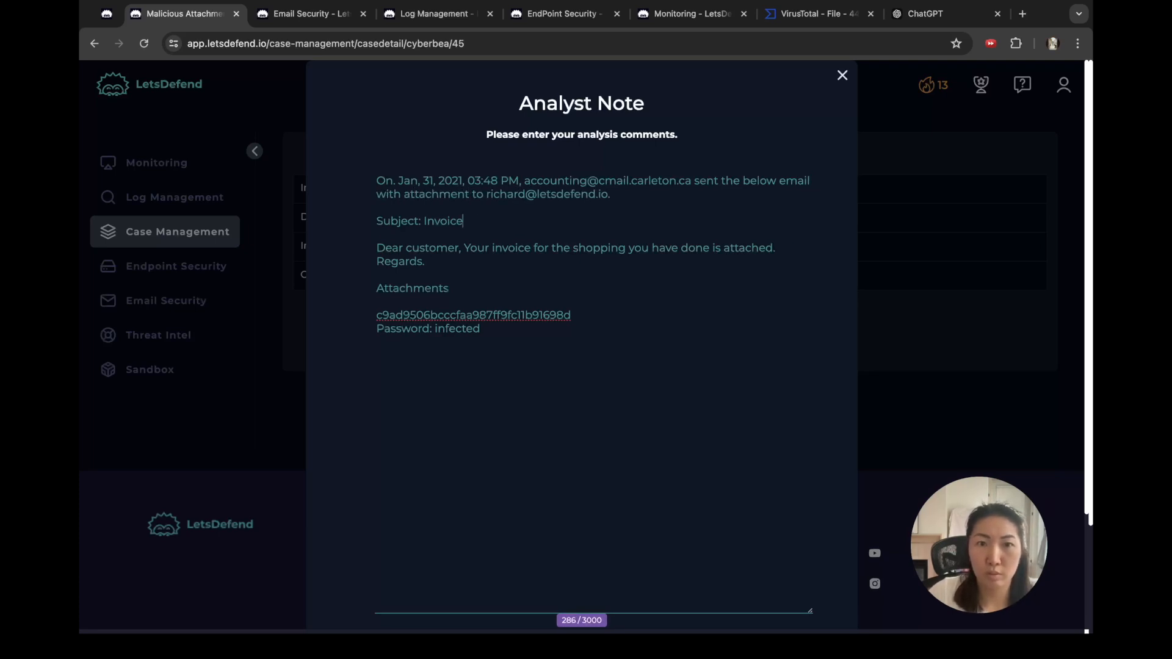
# Step: Add a '----' separator below the password line and start the VirusTotal hash findings line
pyautogui.press('Down')
pyautogui.press('Right')
pyautogui.press('Right')
pyautogui.press('Return')
pyautogui.press('Return')
pyautogui.write('----')
pyautogui.press('Return')
pyautogui.press('Return')
pyautogui.write('i')
pyautogui.write('nfected  ----  Inputt')
pyautogui.write('ed hash in ')
pyautogui.write('VT and')
pyautogui.write(' it come up')
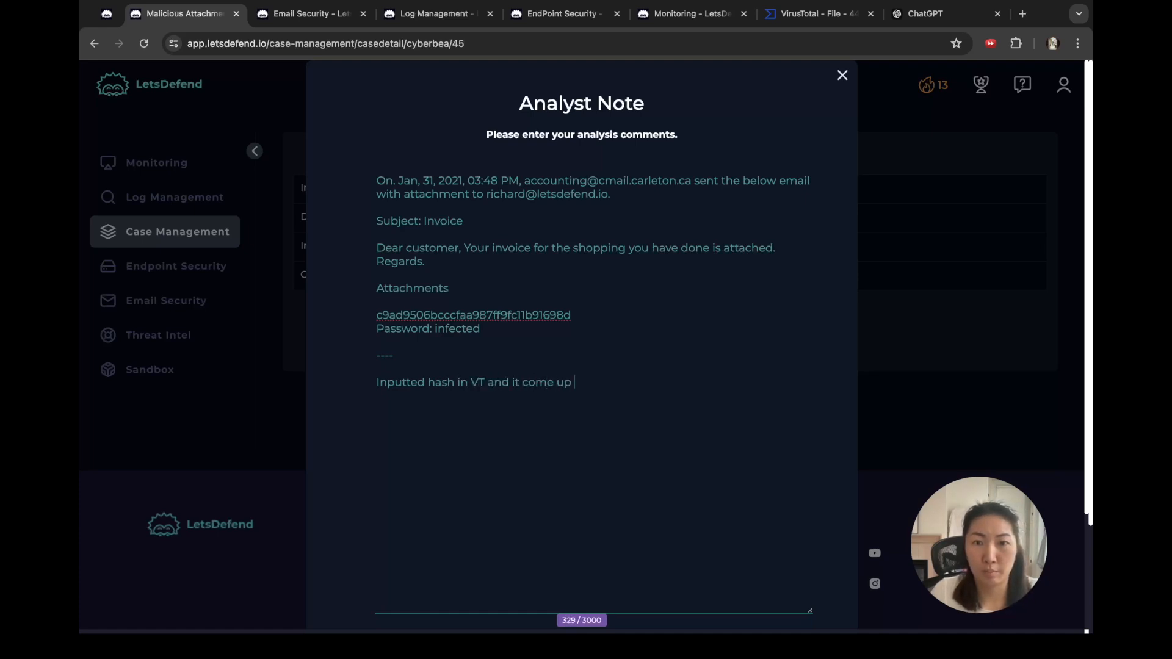
# Step: Finish the note with the VirusTotal result: 35/61 vendors flagged the file as malicious
pyautogui.press('BackSpace')
pyautogui.press('BackSpace')
pyautogui.write('to')
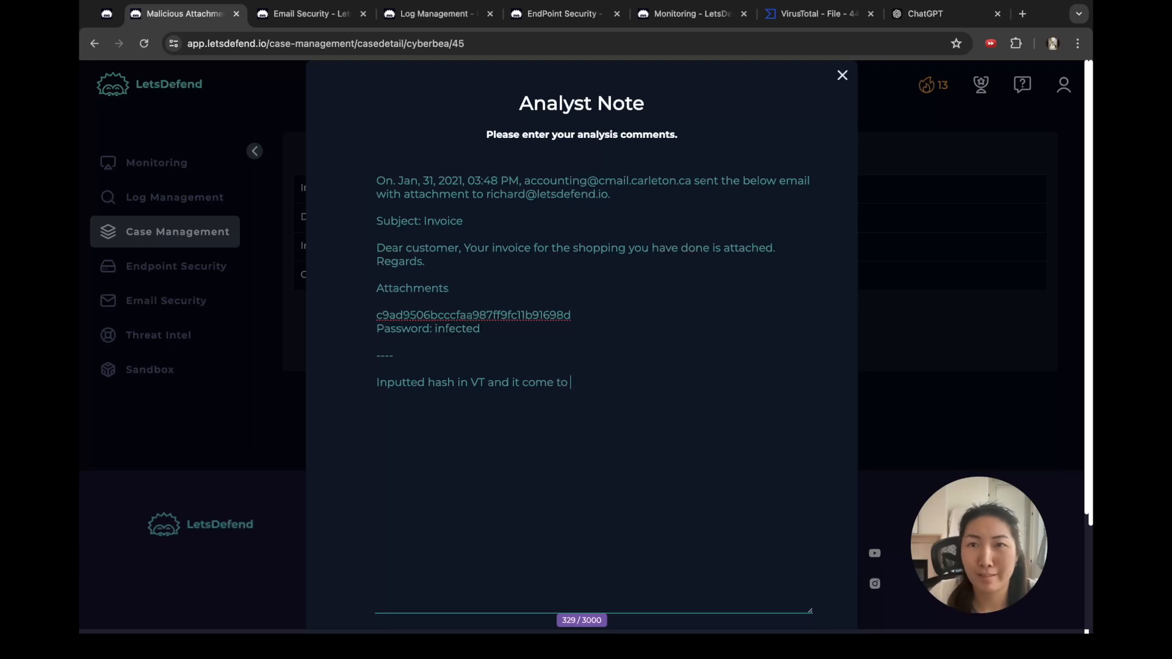
pyautogui.click(819, 14)
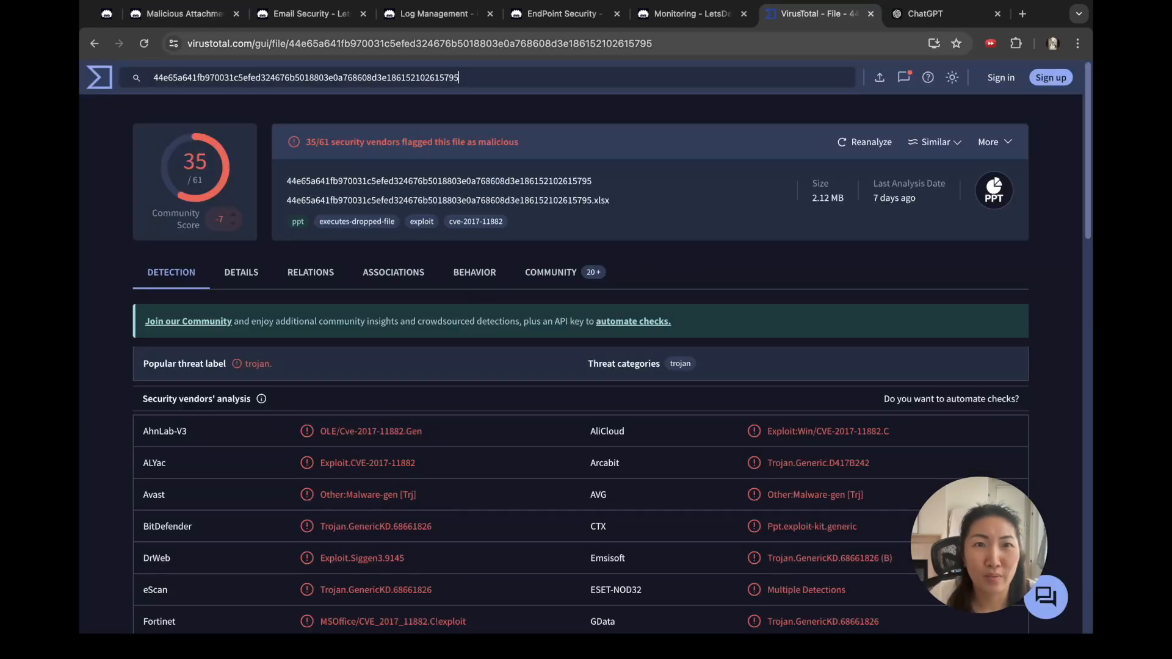
pyautogui.click(183, 13)
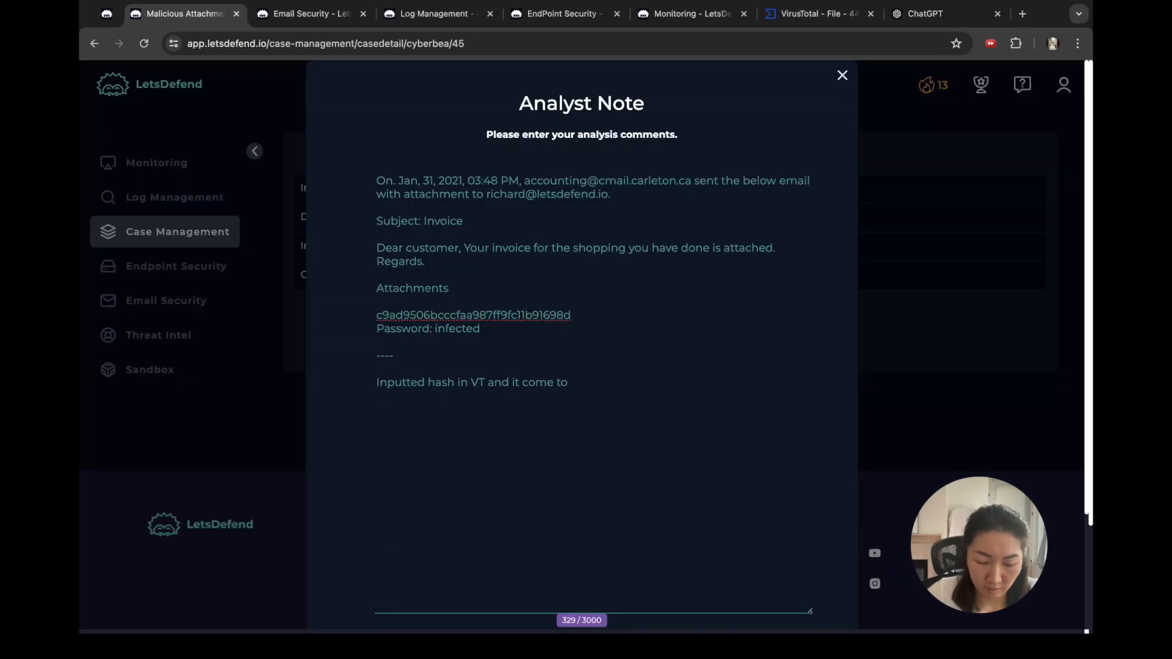
pyautogui.write('35/61 ')
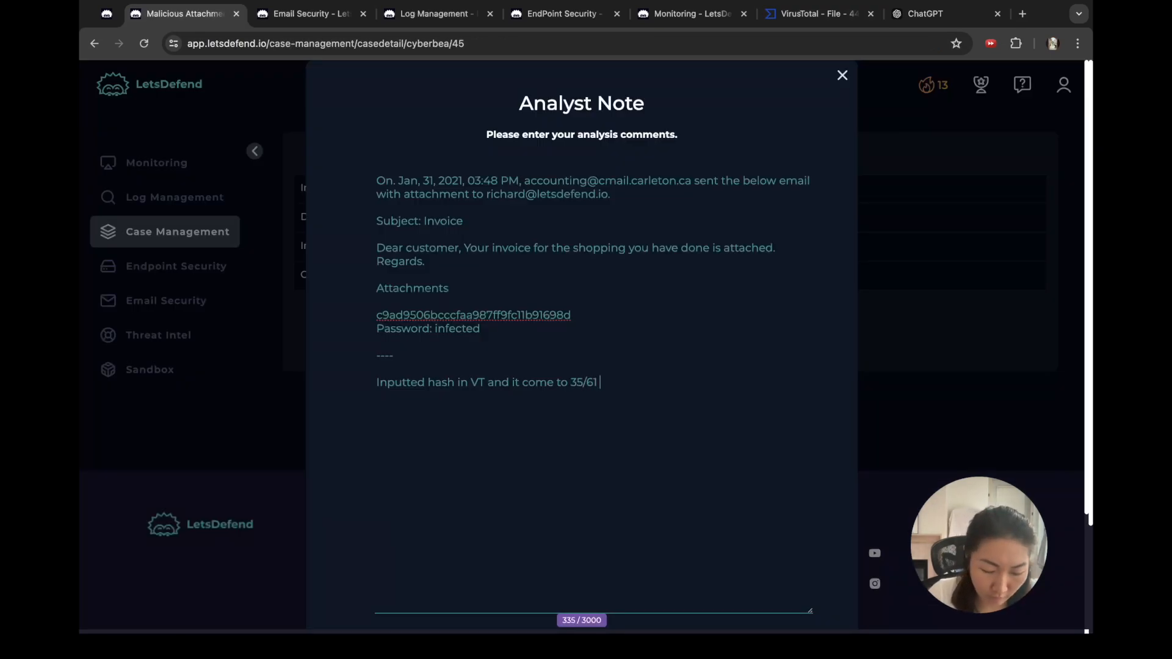
pyautogui.write('vendor')
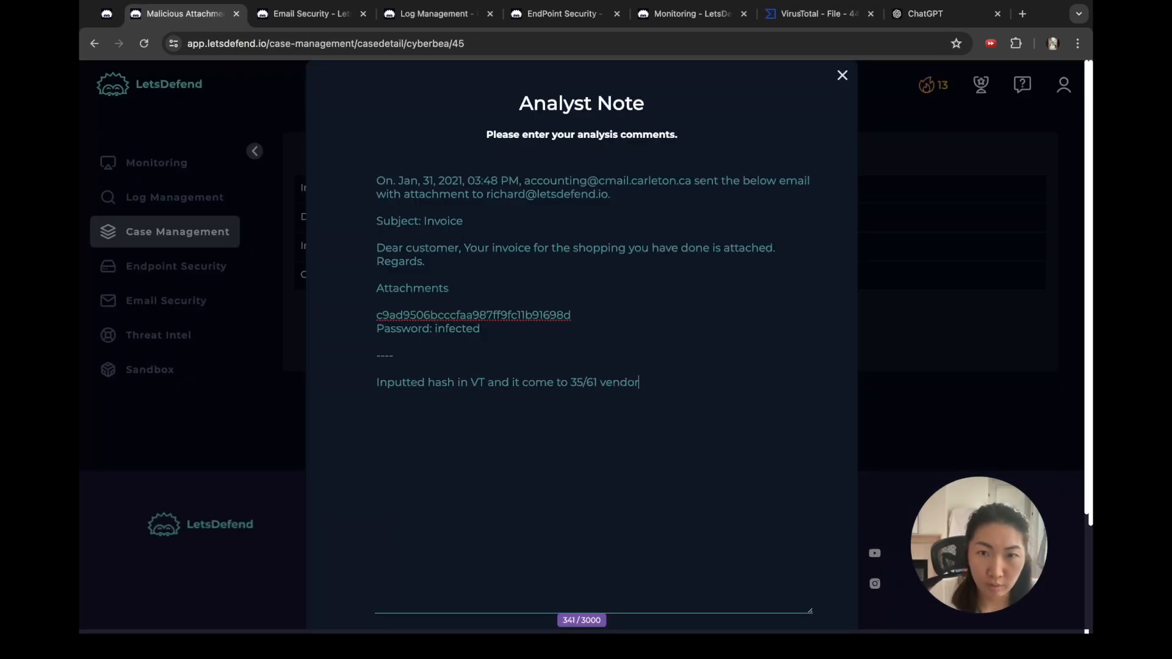
pyautogui.write('s flagged as m')
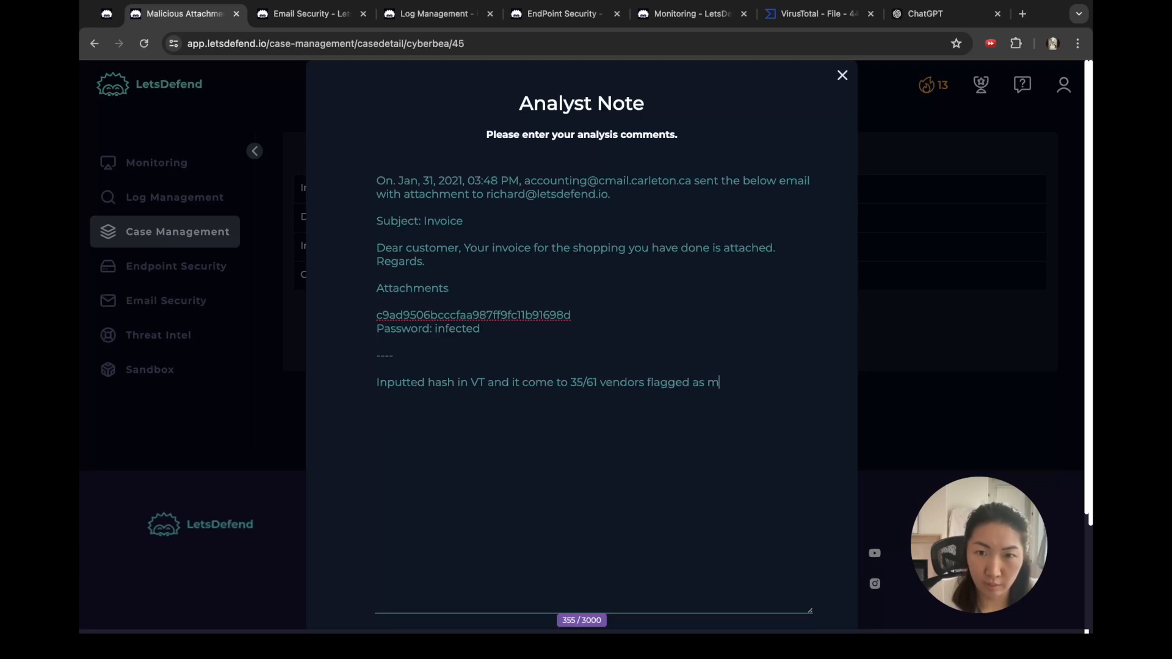
pyautogui.write('alicious file.')
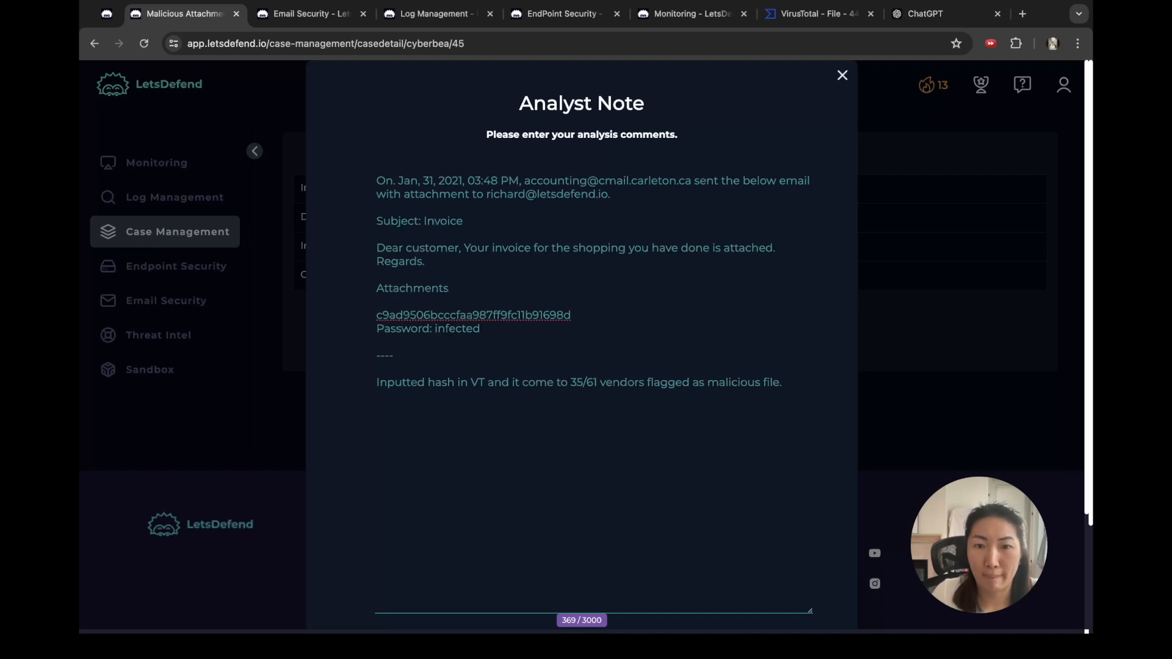
# Step: Submit the note, confirm finishing the playbook, and close alert 45 as True Positive
pyautogui.scroll(-3, 582, 342)
pyautogui.click(581, 581)
pyautogui.click(581, 356)
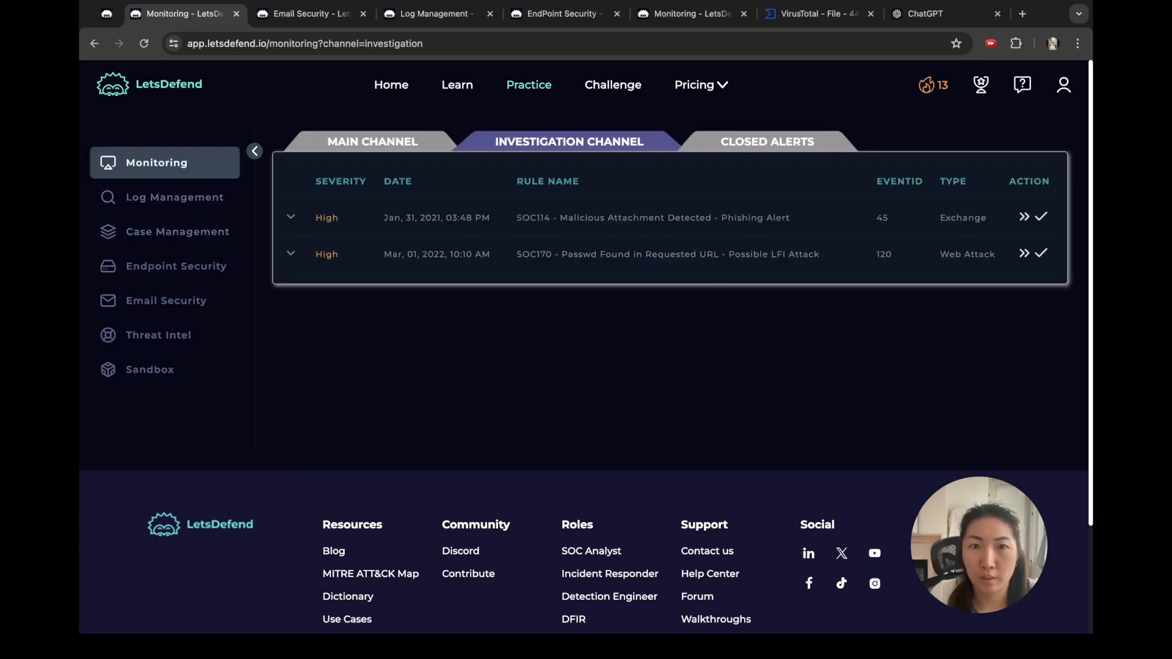
pyautogui.click(1041, 216)
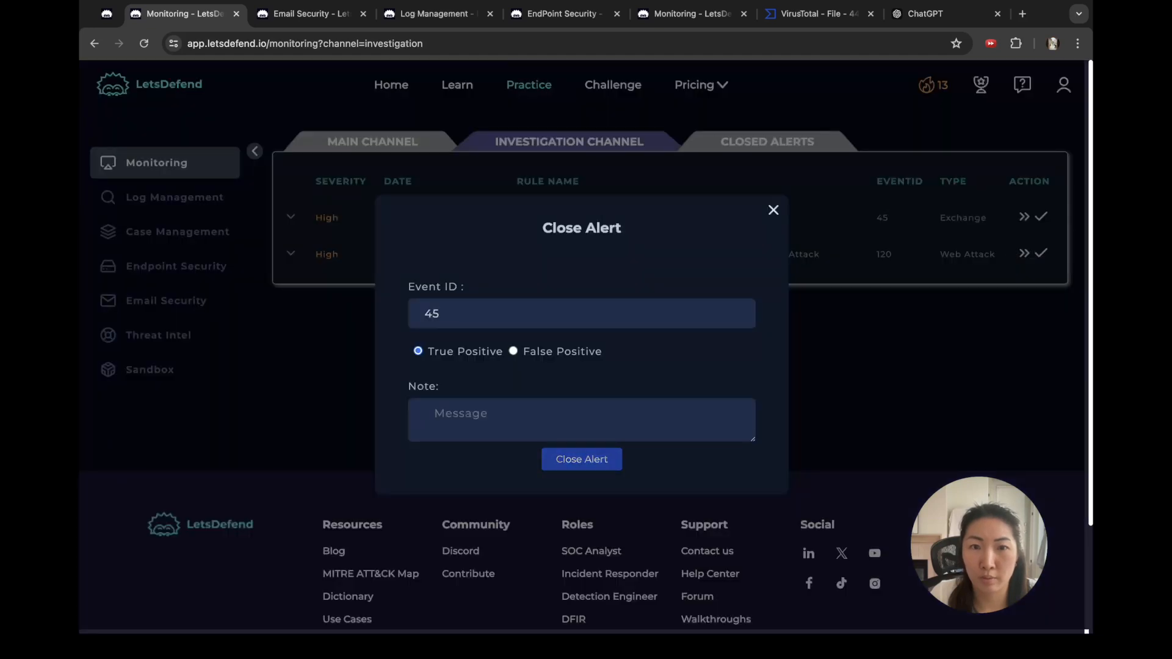
pyautogui.click(581, 461)
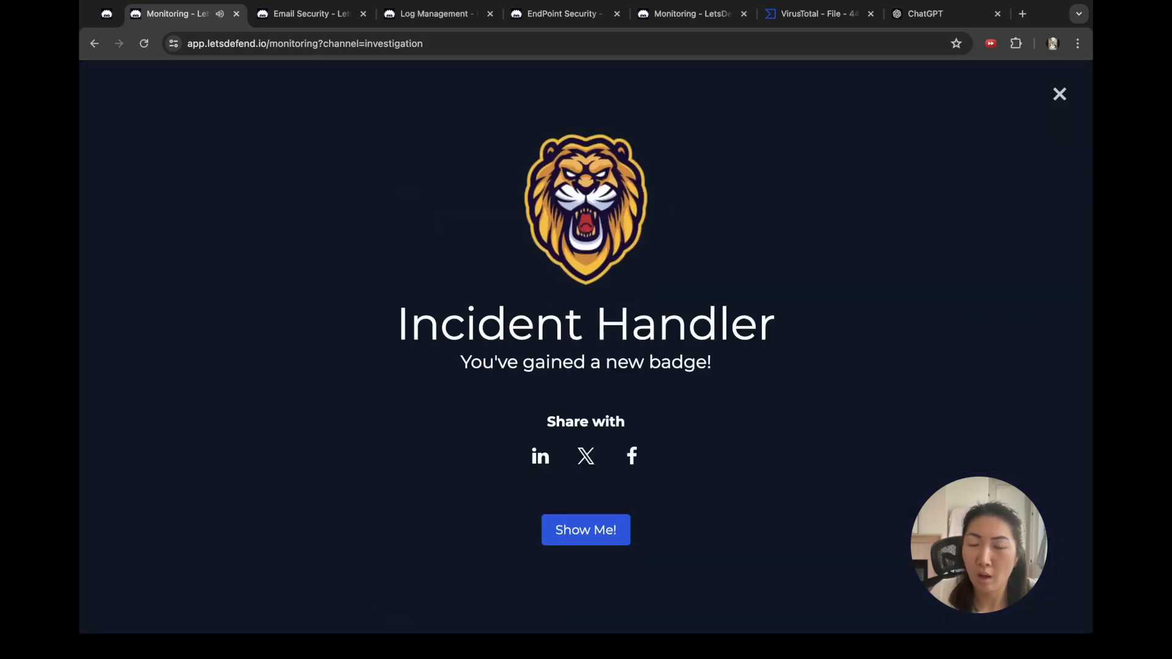